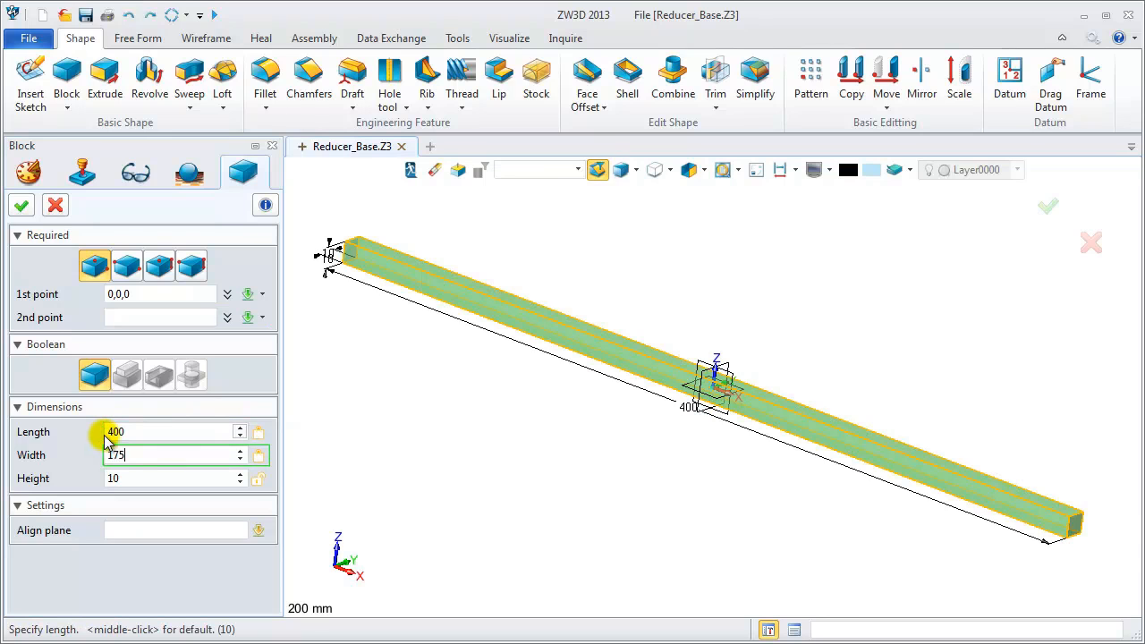
Set the base block's width to 175 mm and height to 25 mm, and create it.
{"action": "type", "text": "175"}
{"action": "key", "text": "Return"}
{"action": "left_click", "coordinate": [100, 480]}
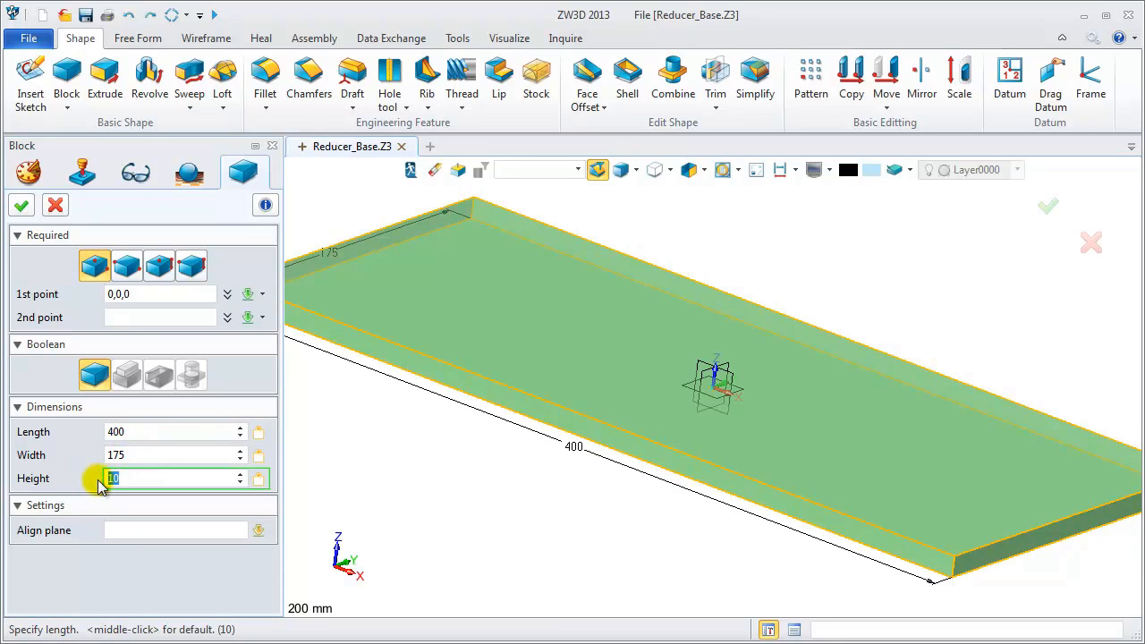
{"action": "type", "text": "25"}
{"action": "key", "text": "Return"}
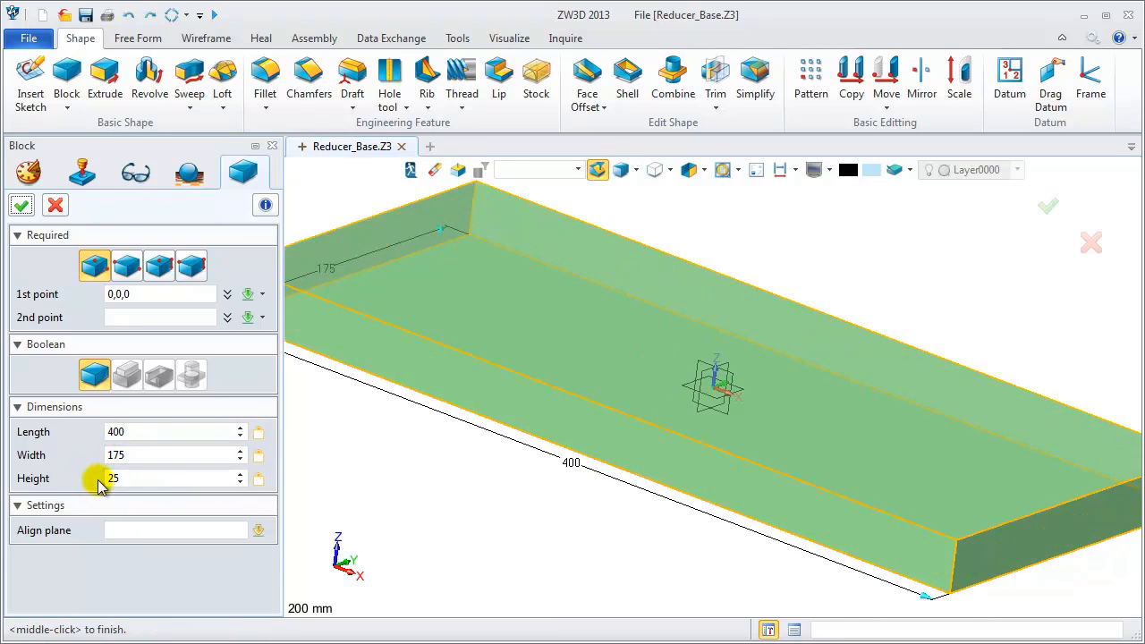
{"action": "left_click", "coordinate": [23, 205]}
Start a second block from the base plate's top rear corner to a point on its top face, added to the base.
{"action": "left_click", "coordinate": [66, 76]}
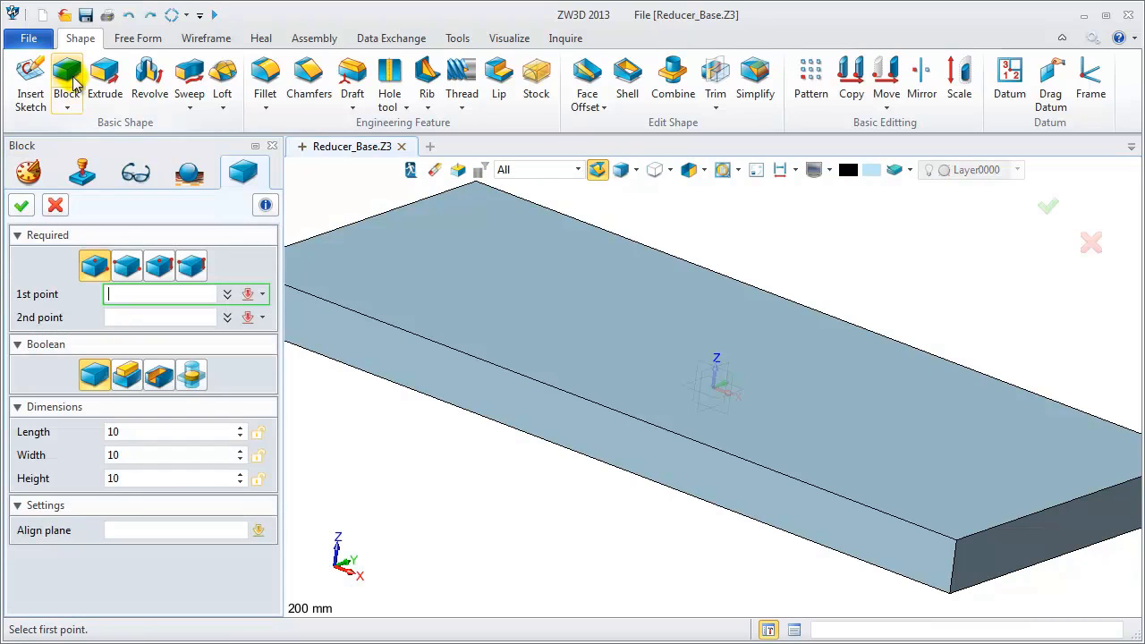
{"action": "scroll", "coordinate": [511, 224], "scroll_direction": "down", "scroll_amount": 2}
{"action": "left_click", "coordinate": [511, 231]}
{"action": "left_click", "coordinate": [900, 502]}
{"action": "left_click", "coordinate": [148, 433]}
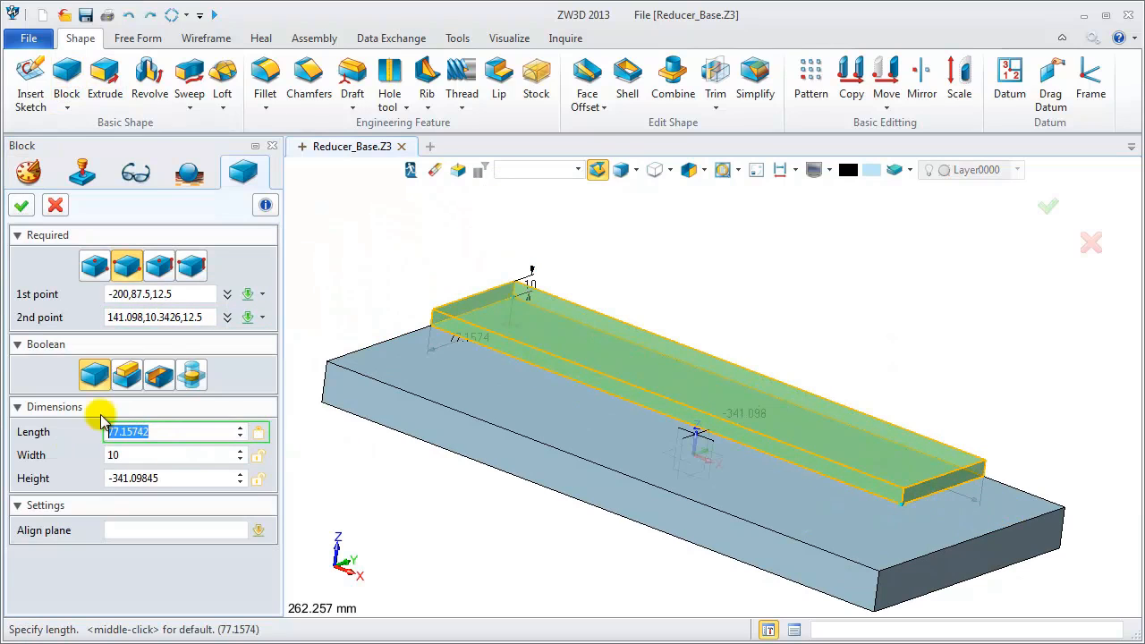
{"action": "left_click", "coordinate": [126, 376]}
Set the second block's length to 400 mm and align it to the base plate's top face.
{"action": "left_click", "coordinate": [163, 431]}
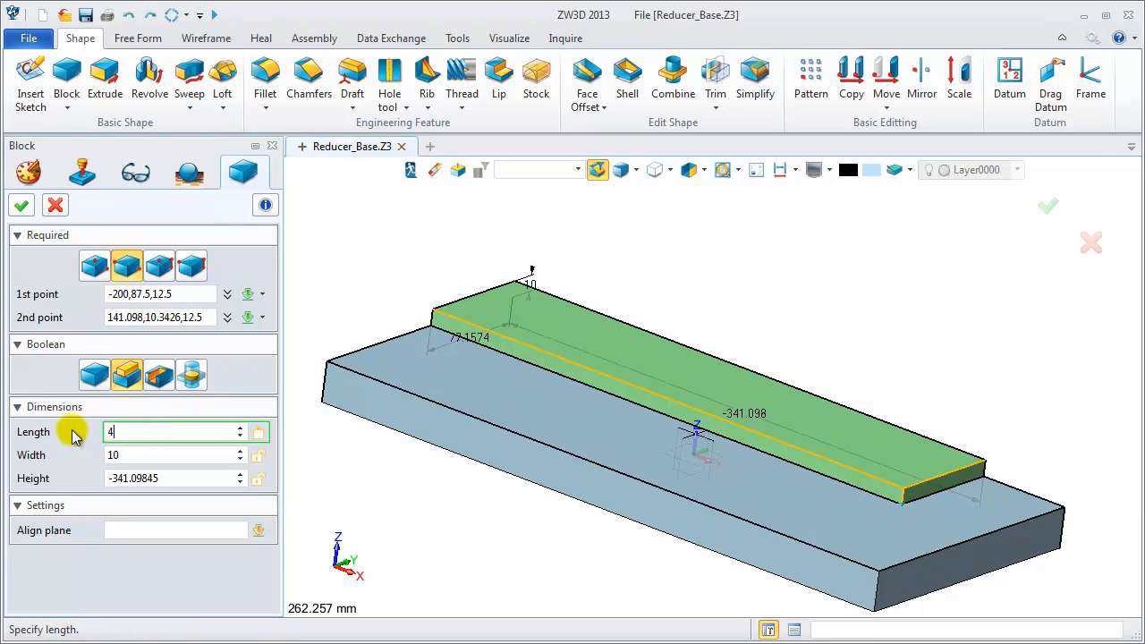
{"action": "key", "text": "Return"}
{"action": "left_click", "coordinate": [154, 456]}
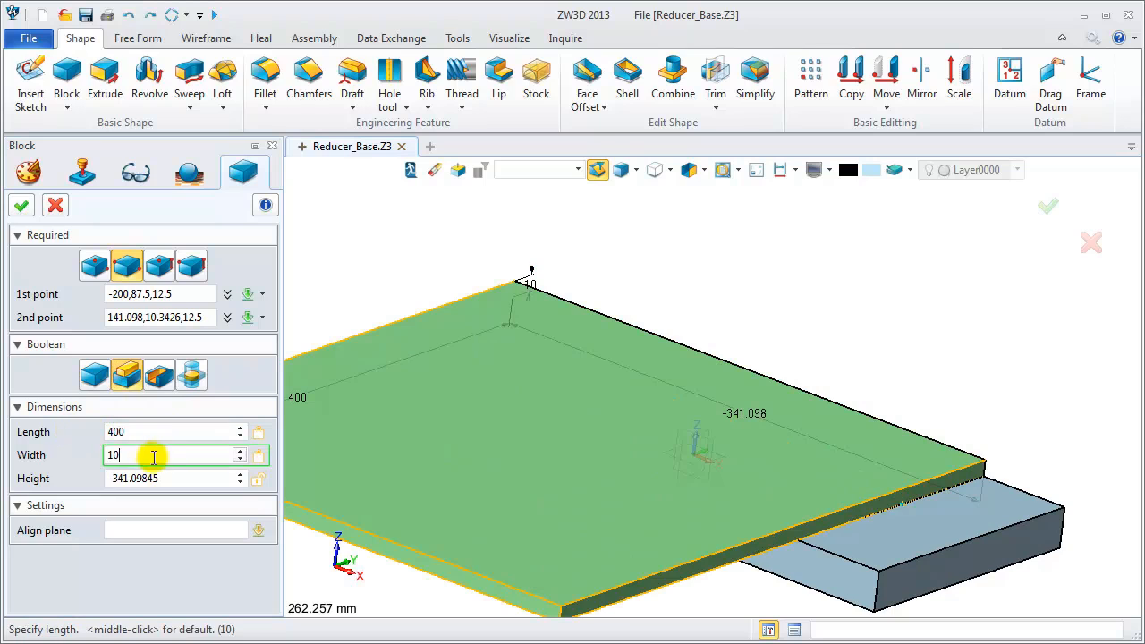
{"action": "left_click", "coordinate": [169, 526]}
{"action": "left_click", "coordinate": [833, 526]}
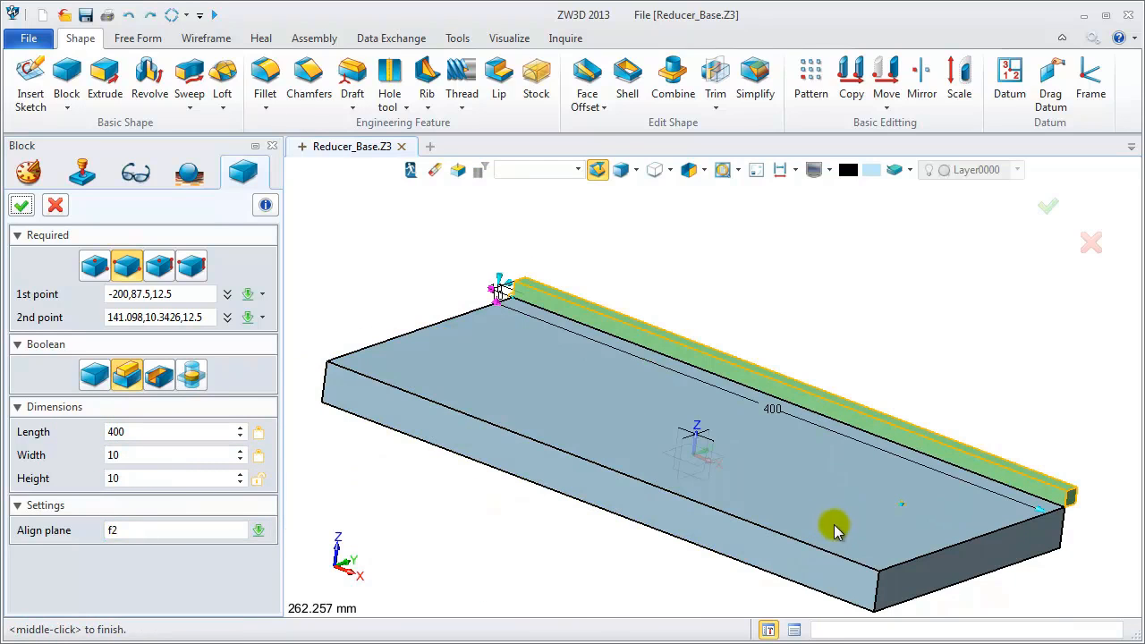
Set the second block's width to -115 mm and height to 205 mm, and create it on the base plate.
{"action": "left_click", "coordinate": [165, 456]}
{"action": "type", "text": "115"}
{"action": "key", "text": "Return"}
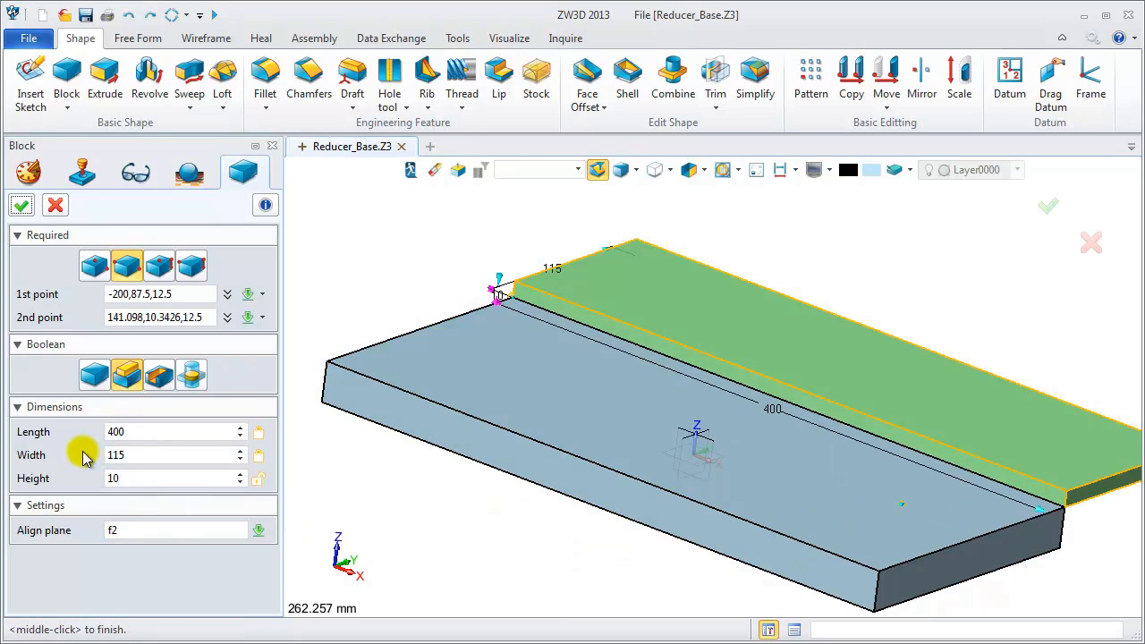
{"action": "left_click", "coordinate": [133, 457]}
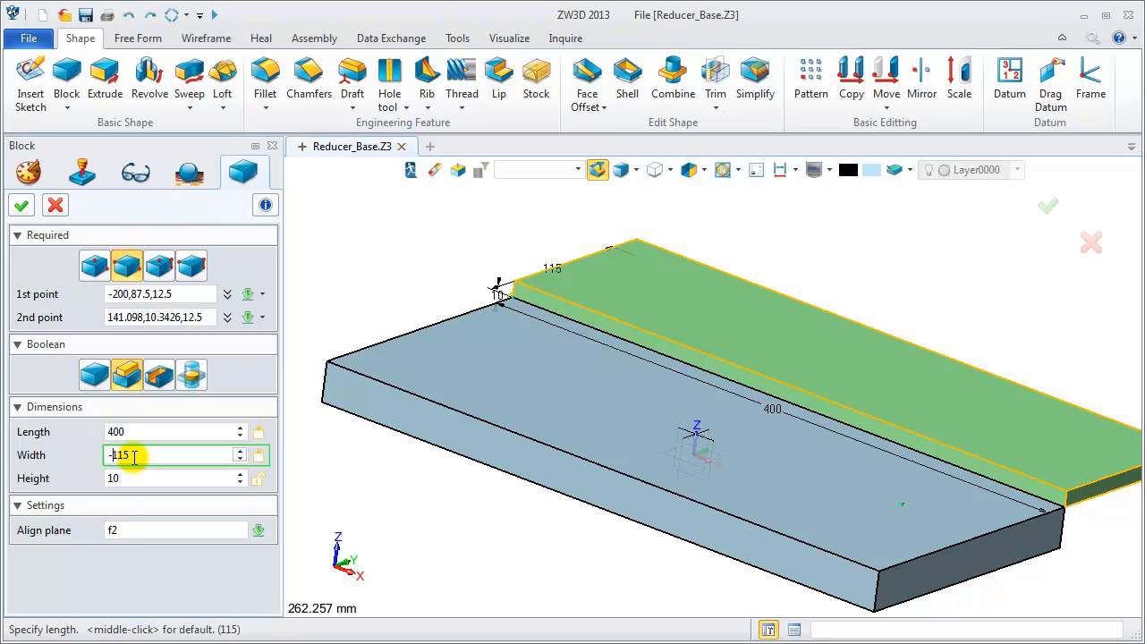
{"action": "key", "text": "Return"}
{"action": "left_click_drag", "start_coordinate": [152, 476], "coordinate": [100, 478]}
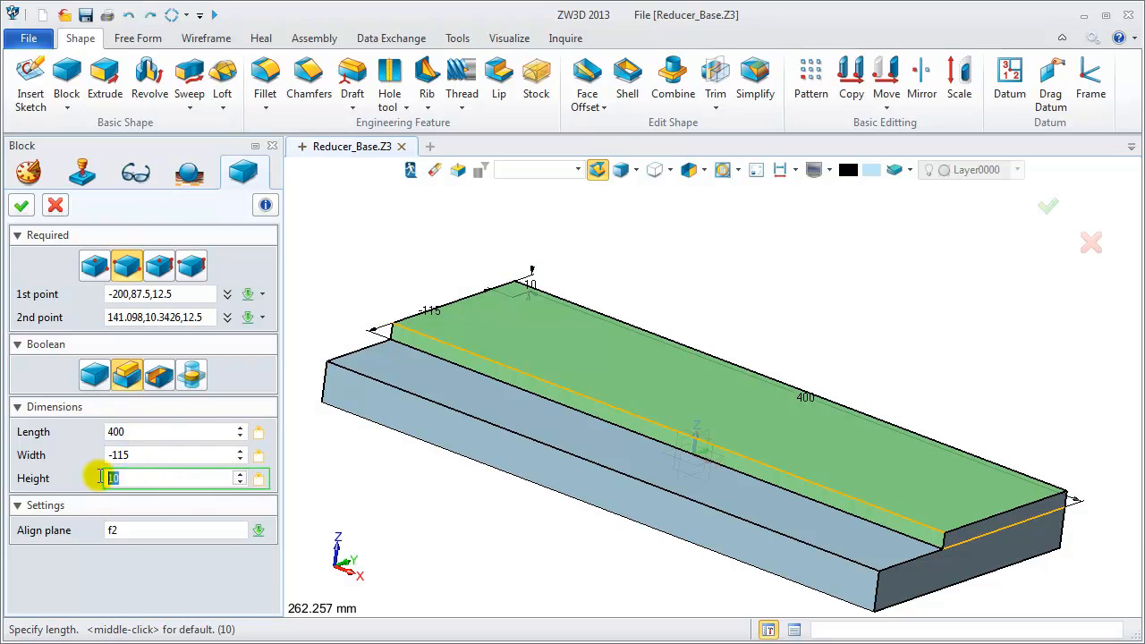
{"action": "type", "text": "205"}
{"action": "key", "text": "Return"}
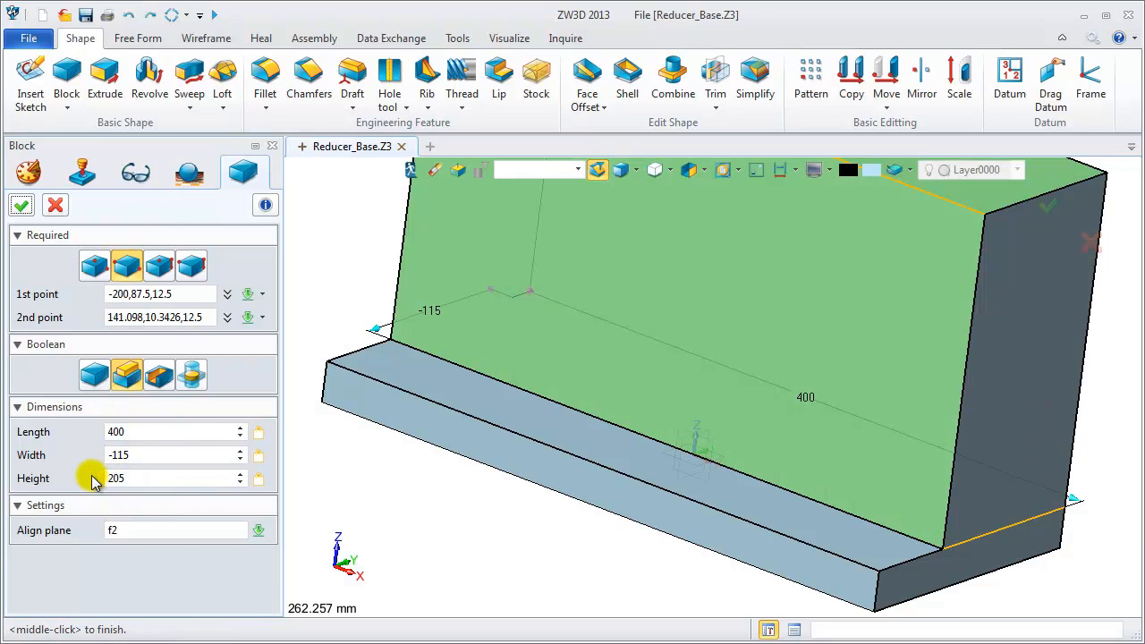
{"action": "scroll", "coordinate": [431, 452], "scroll_direction": "down", "scroll_amount": 3}
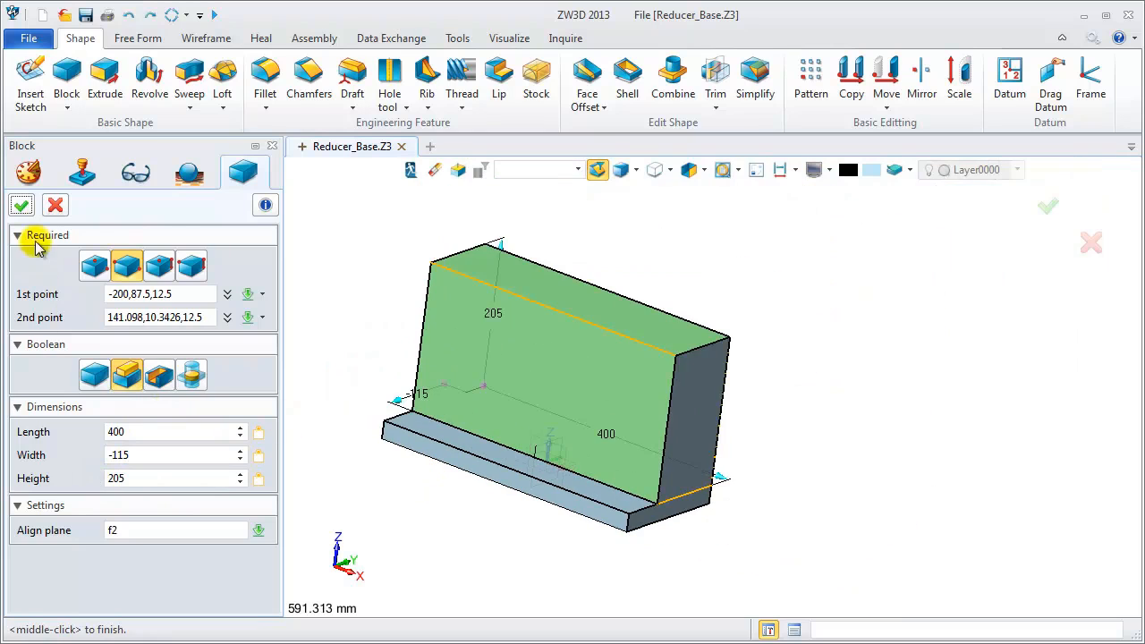
{"action": "left_click", "coordinate": [21, 206]}
Start a cylinder centred on the midpoint of the tall block's top front edge.
{"action": "left_click", "coordinate": [66, 106]}
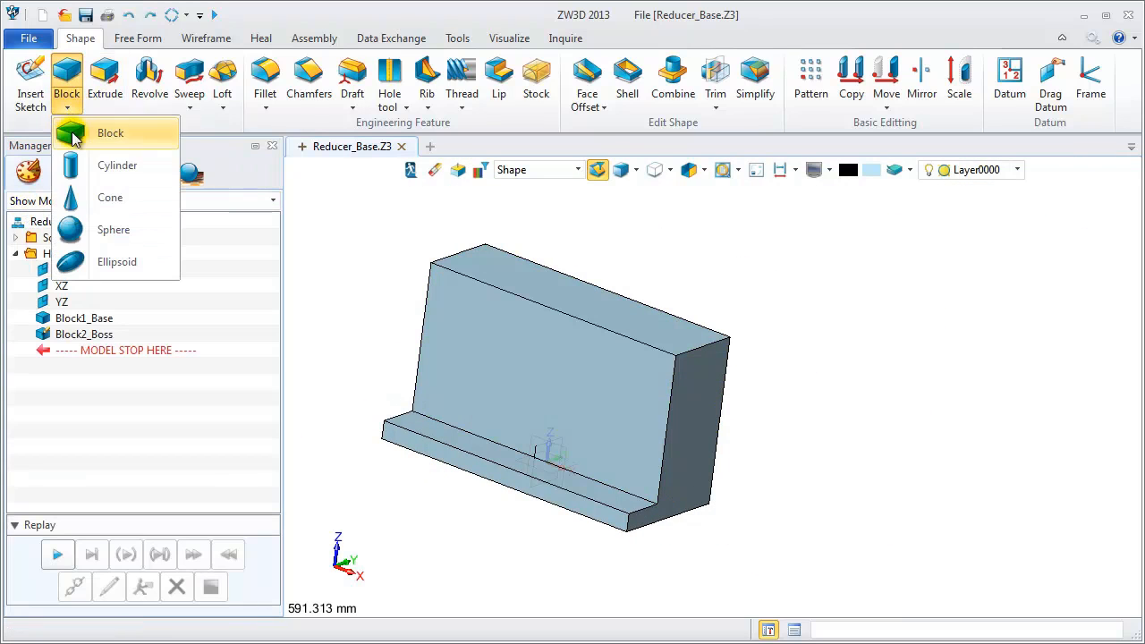
{"action": "left_click", "coordinate": [100, 169]}
{"action": "right_click", "coordinate": [386, 310]}
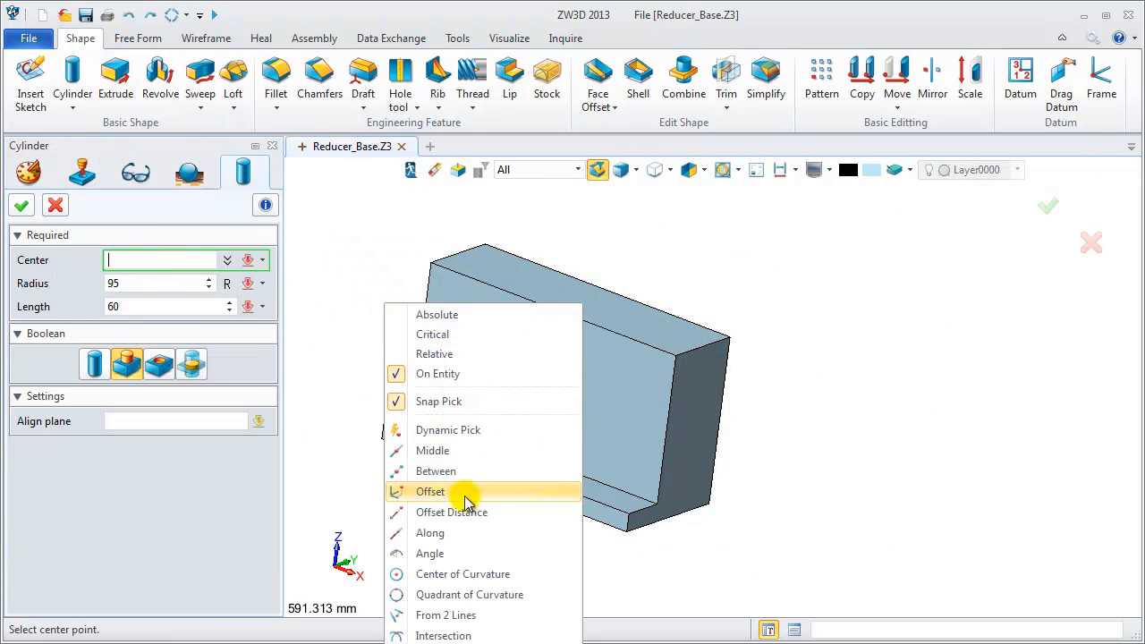
{"action": "left_click", "coordinate": [450, 453]}
{"action": "left_click", "coordinate": [554, 312]}
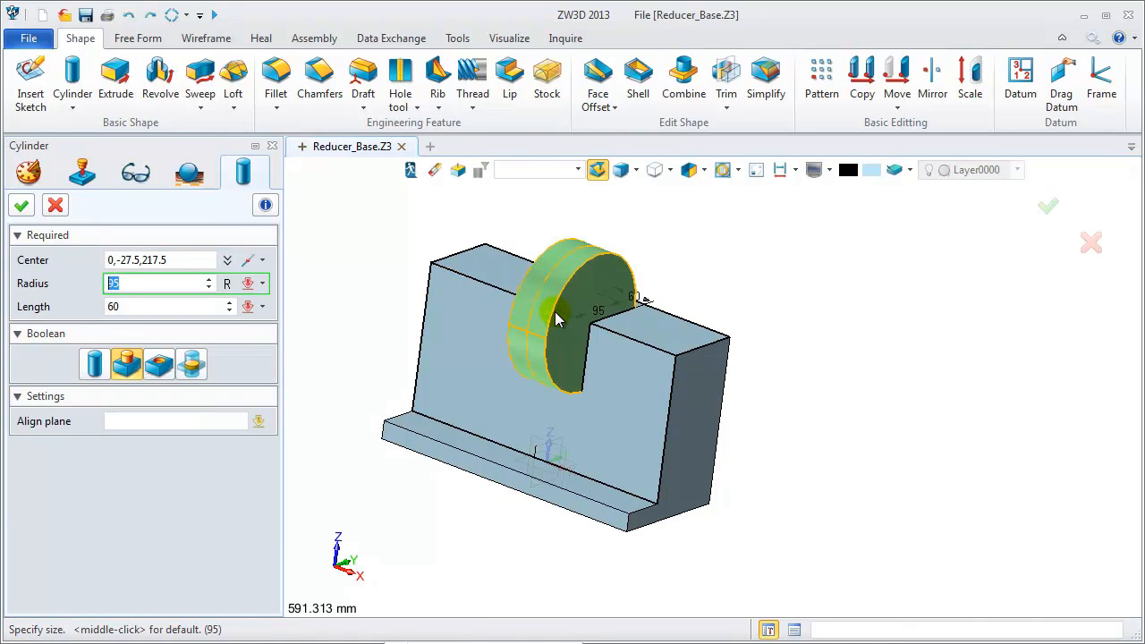
Align the cylinder to the tall block's front face, set radius 95 mm and length 60 mm, and add it to the body.
{"action": "left_click", "coordinate": [555, 313]}
{"action": "type", "text": "70"}
{"action": "key", "text": "Return"}
{"action": "left_click", "coordinate": [85, 282]}
{"action": "type", "text": "95"}
{"action": "key", "text": "Return"}
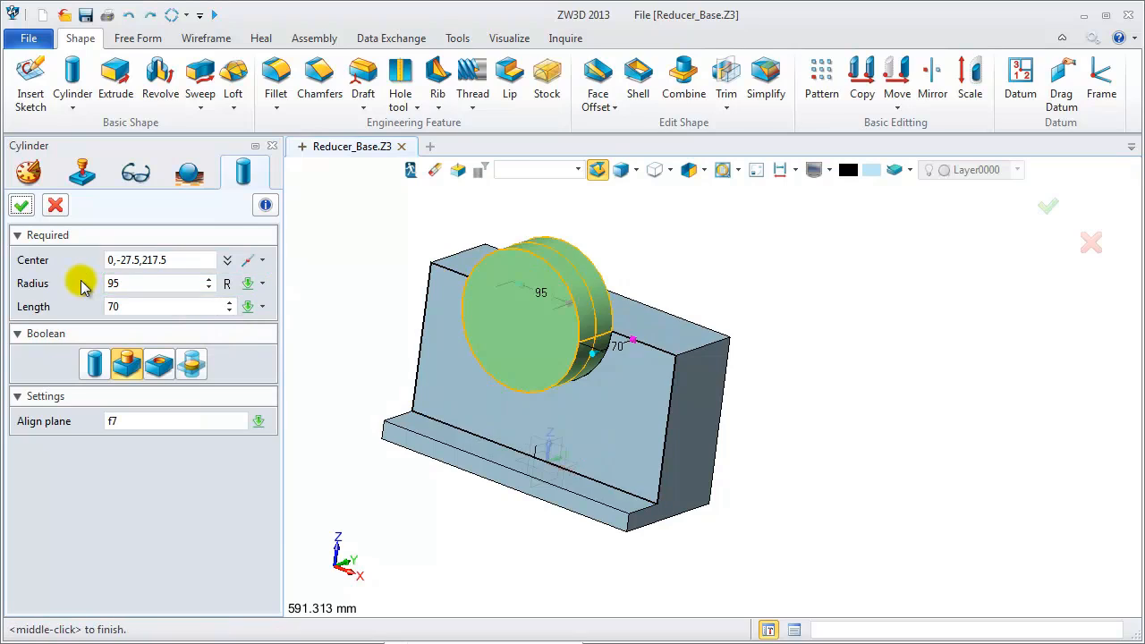
{"action": "left_click", "coordinate": [109, 306]}
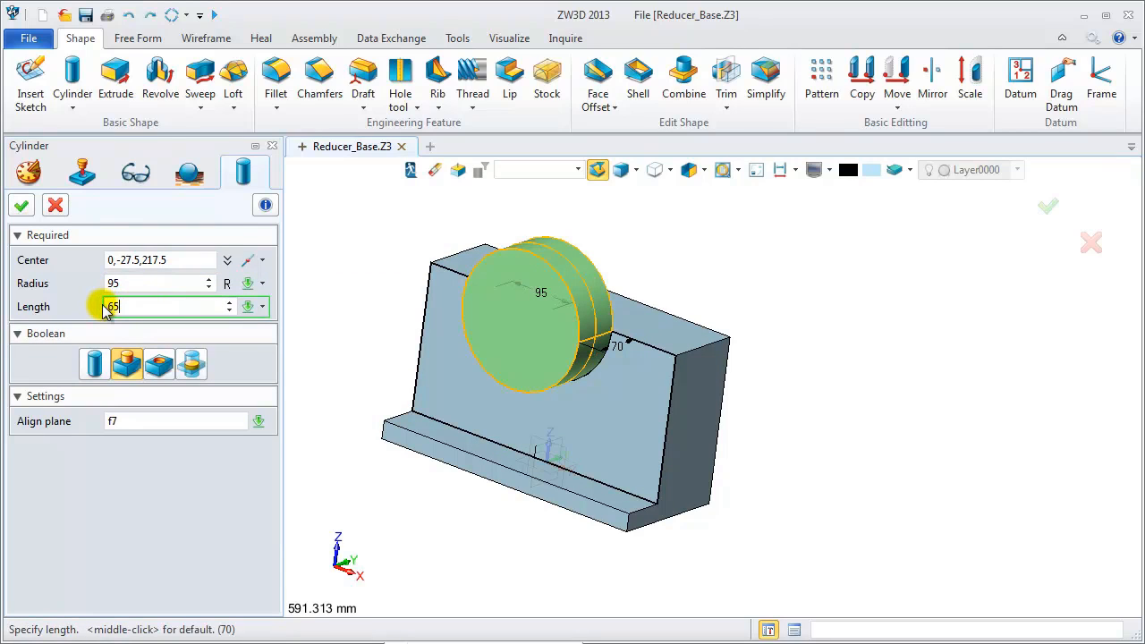
{"action": "key", "text": "Return"}
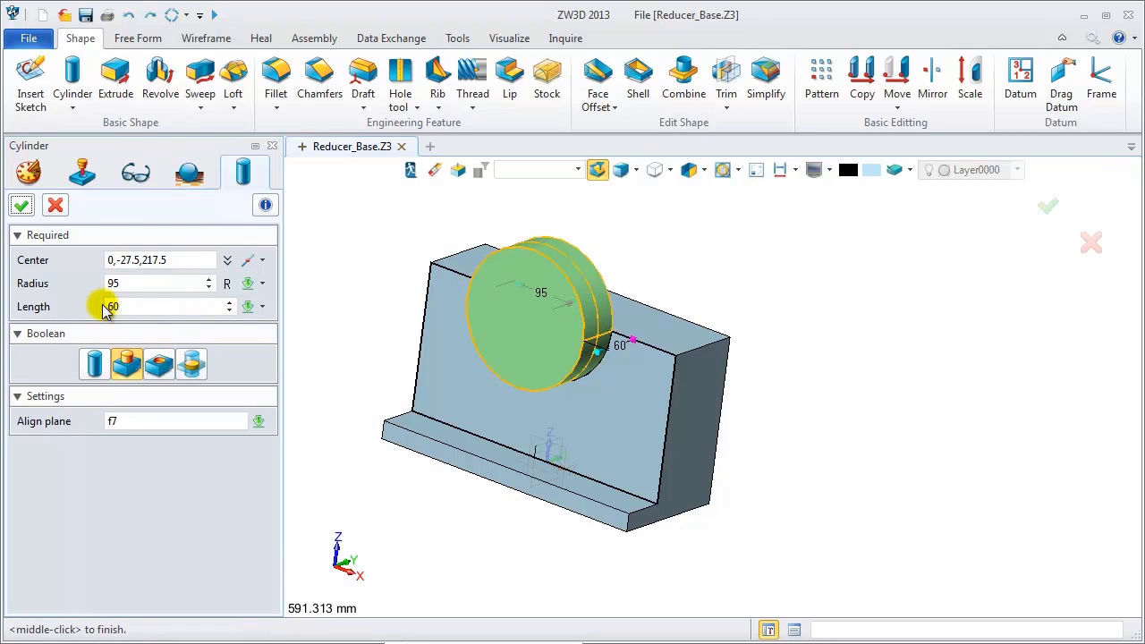
{"action": "left_click", "coordinate": [21, 205]}
Set up a one-sided extrusion of the tall block's top rear edge along direction 0,1,0 with an end of -20 mm.
{"action": "right_click_drag", "start_coordinate": [652, 429], "coordinate": [595, 432]}
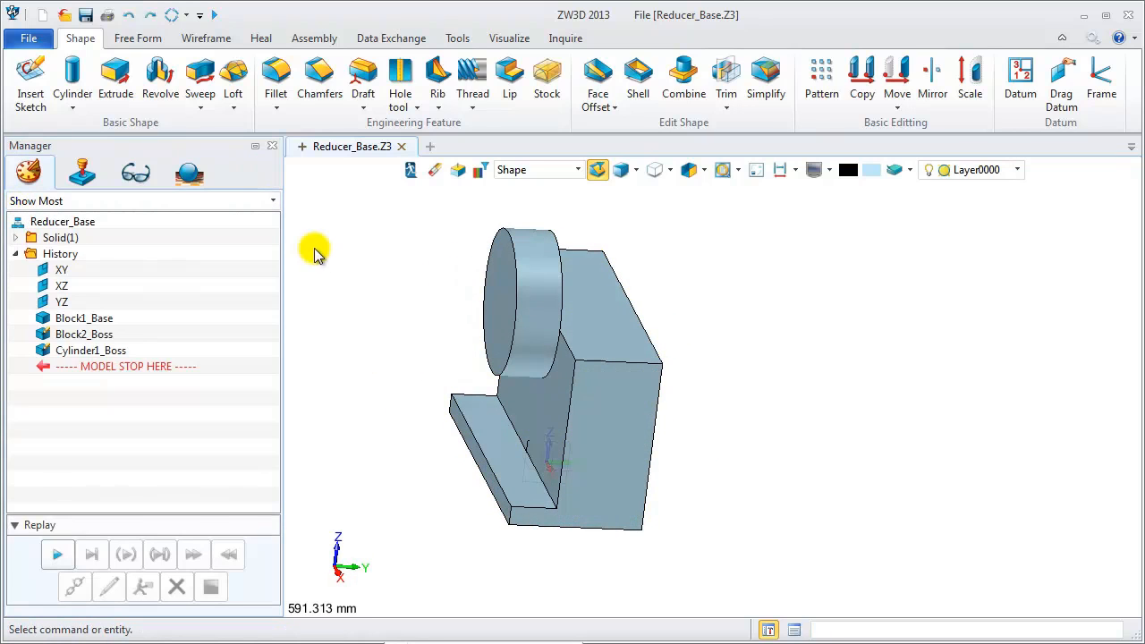
{"action": "left_click", "coordinate": [116, 83]}
{"action": "left_click", "coordinate": [646, 331]}
{"action": "type", "text": "-20"}
{"action": "left_click", "coordinate": [159, 350]}
{"action": "middle_click", "coordinate": [608, 369]}
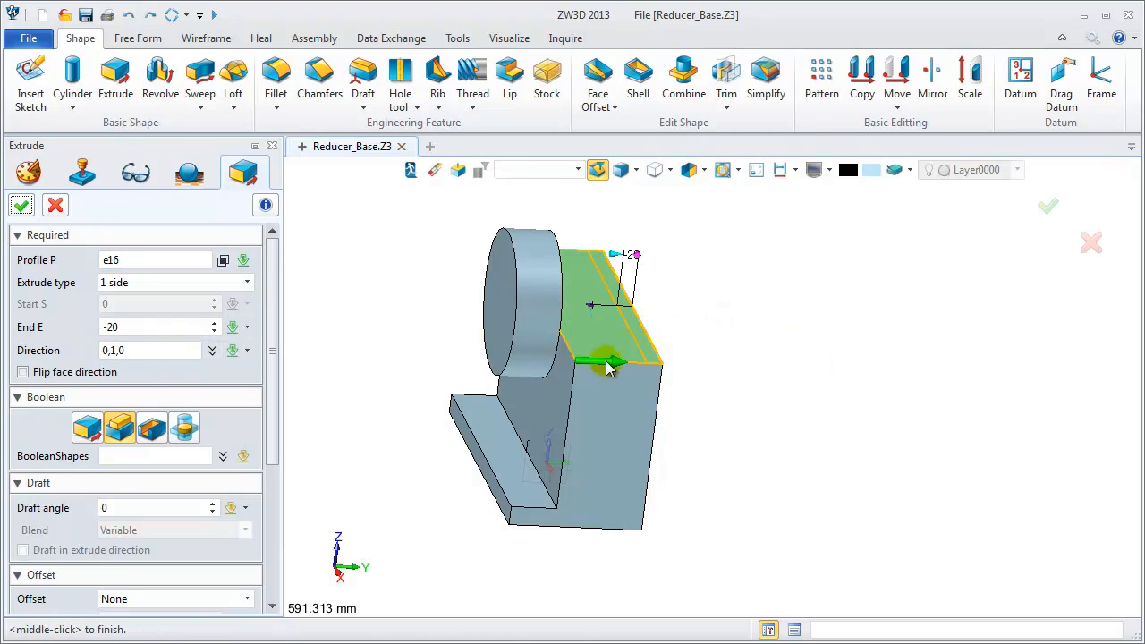
Set the extrusion's end to -330 mm and cut away the cylinder above the top face with the face direction flipped.
{"action": "double_click", "coordinate": [149, 326]}
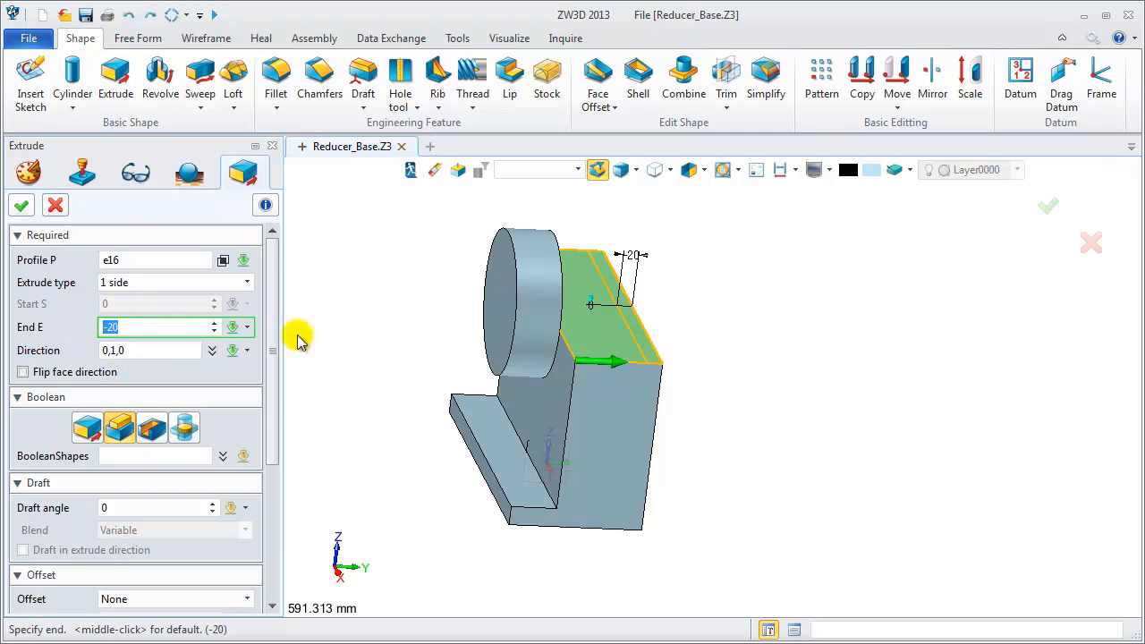
{"action": "type", "text": "-330"}
{"action": "left_click", "coordinate": [152, 430]}
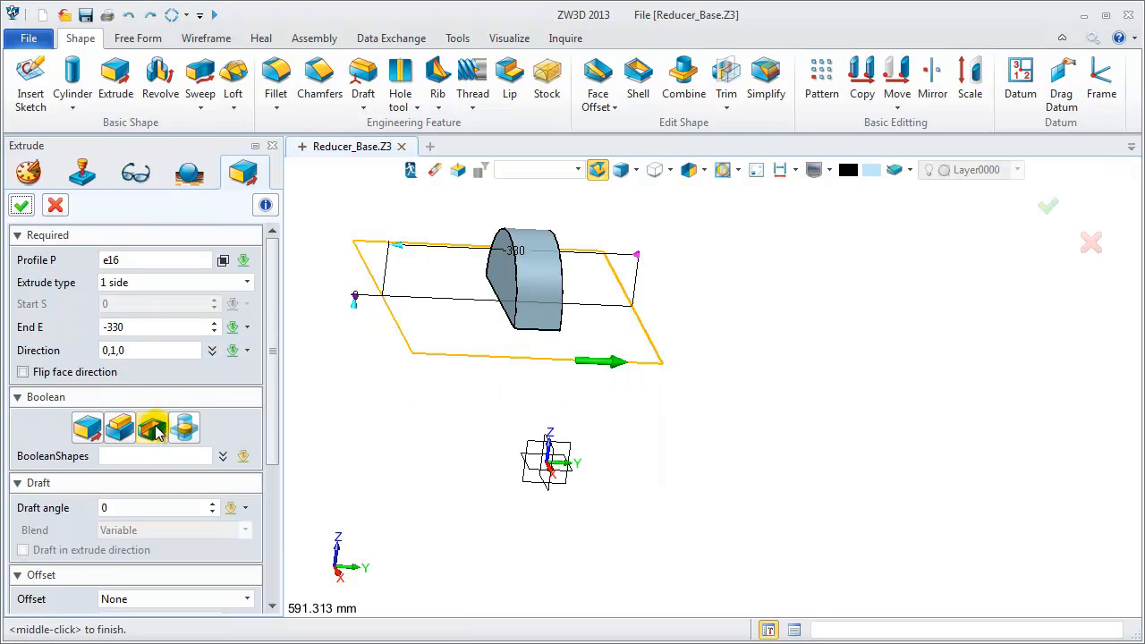
{"action": "left_click", "coordinate": [40, 374]}
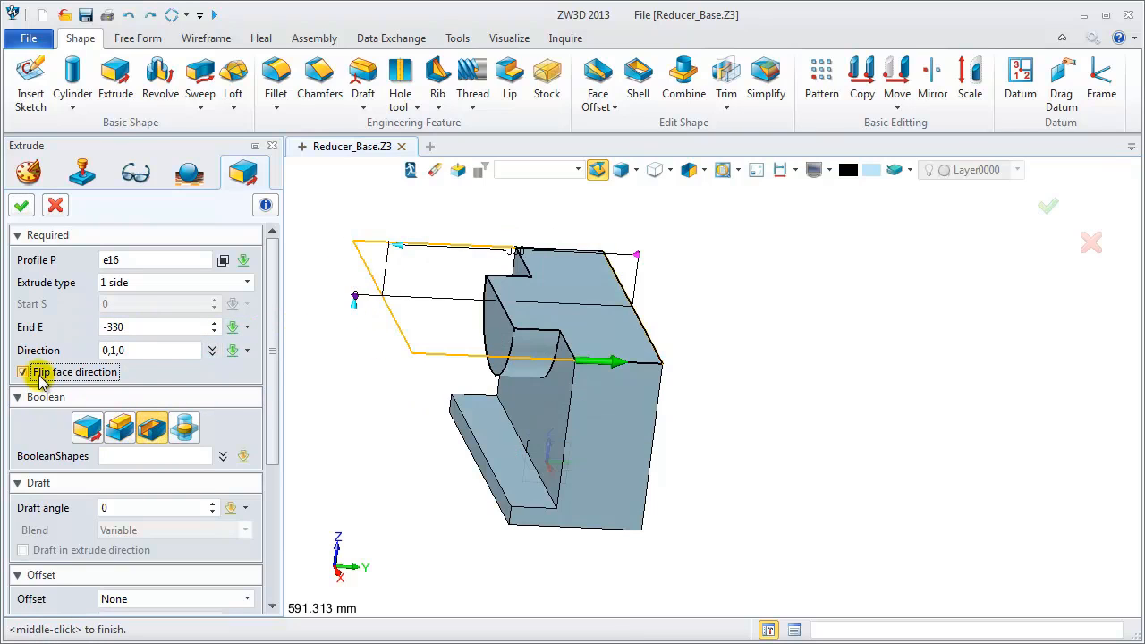
{"action": "left_click", "coordinate": [21, 207]}
Start a third block with its first corner offset -40 mm in X from the tall block's top rear corner at -200,87.5,217.5.
{"action": "right_click_drag", "start_coordinate": [455, 478], "coordinate": [463, 535]}
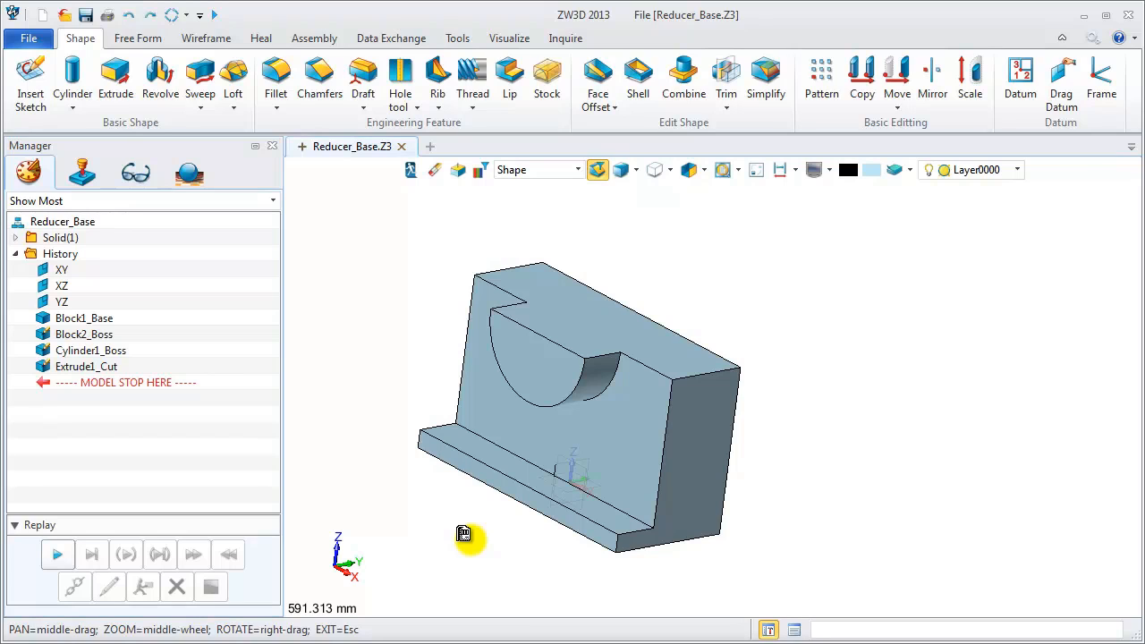
{"action": "left_click", "coordinate": [72, 106]}
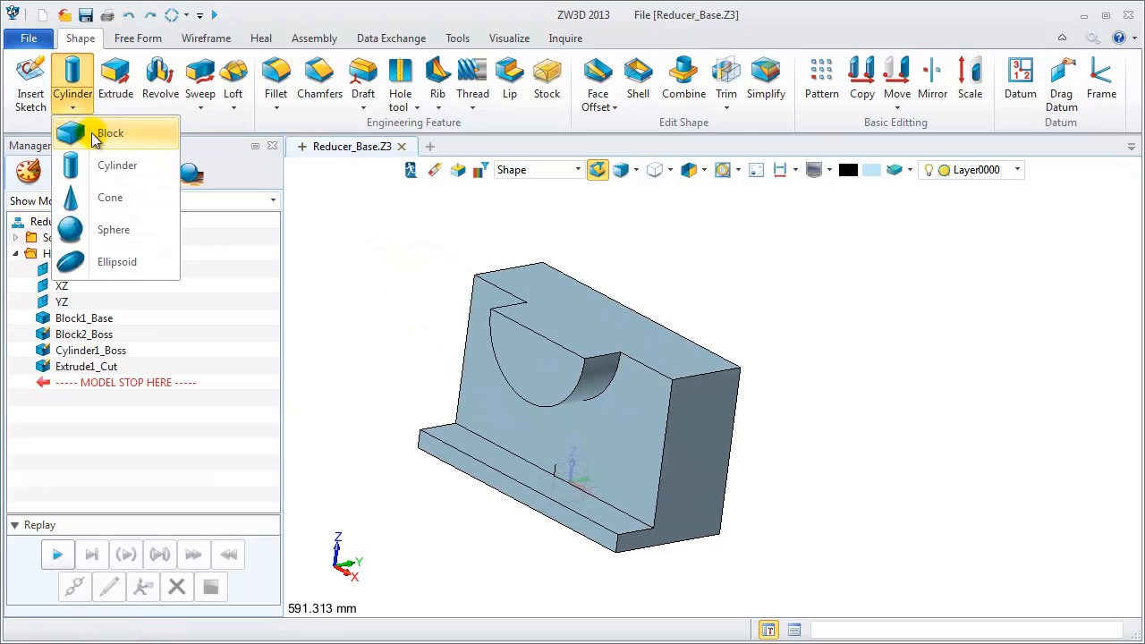
{"action": "left_click", "coordinate": [101, 131]}
{"action": "right_click", "coordinate": [365, 237]}
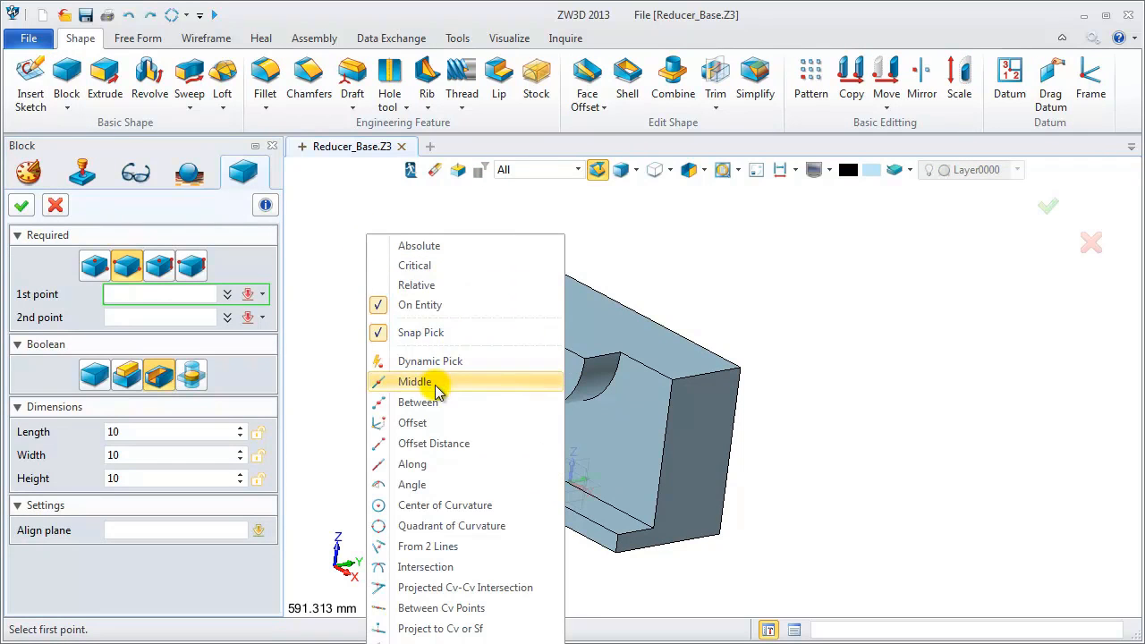
{"action": "left_click", "coordinate": [432, 423]}
{"action": "left_click", "coordinate": [538, 259]}
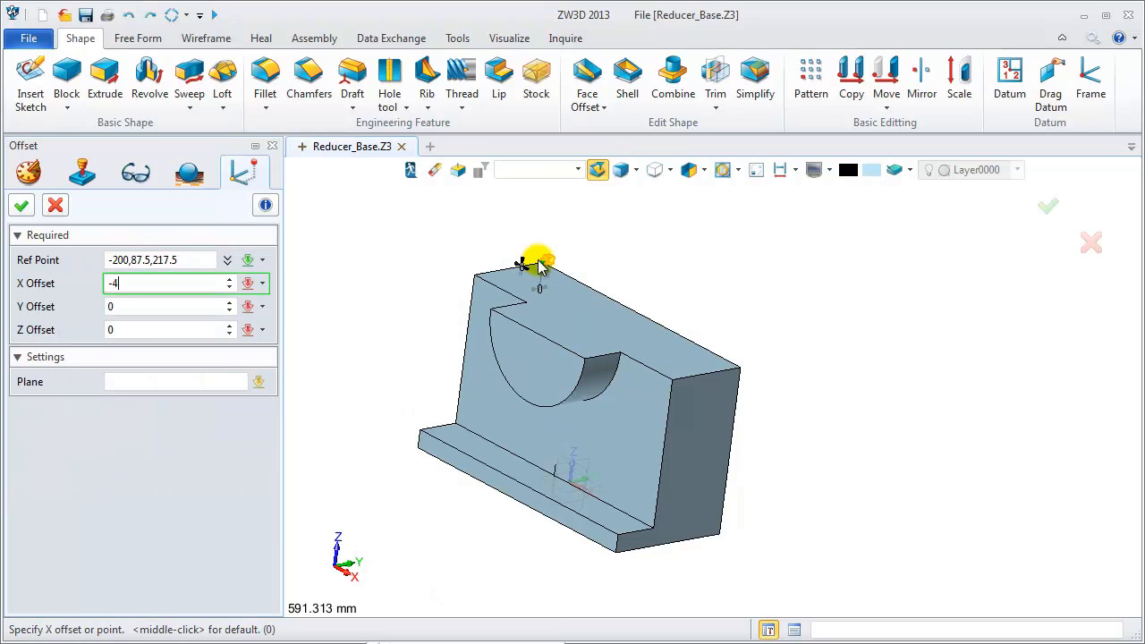
{"action": "key", "text": "Tab"}
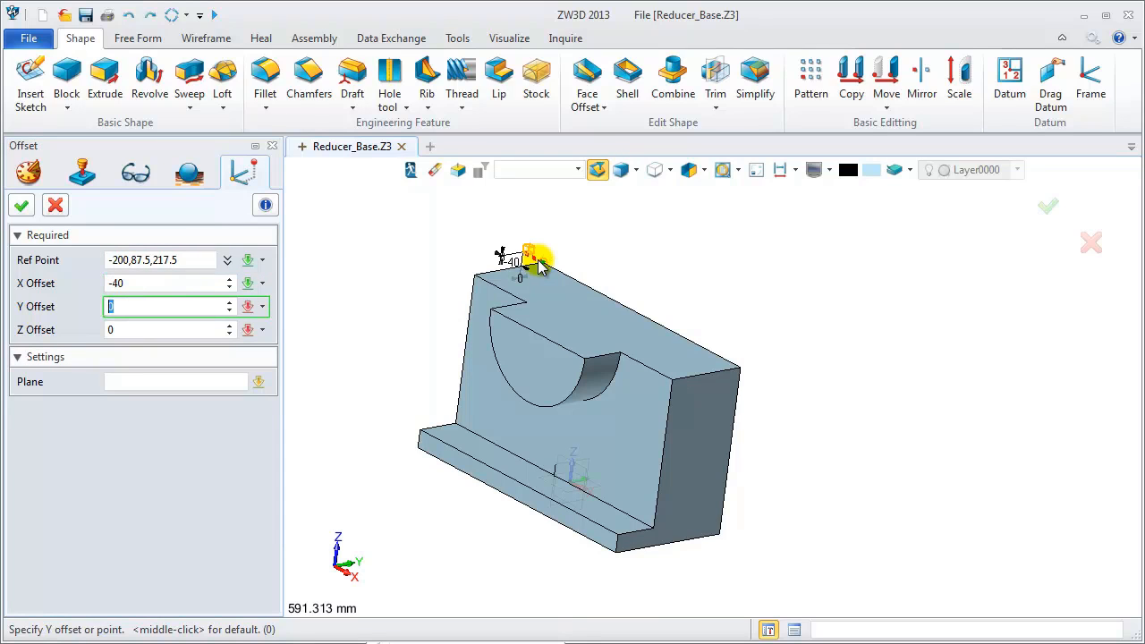
{"action": "key", "text": "Return"}
{"action": "left_click", "coordinate": [21, 206]}
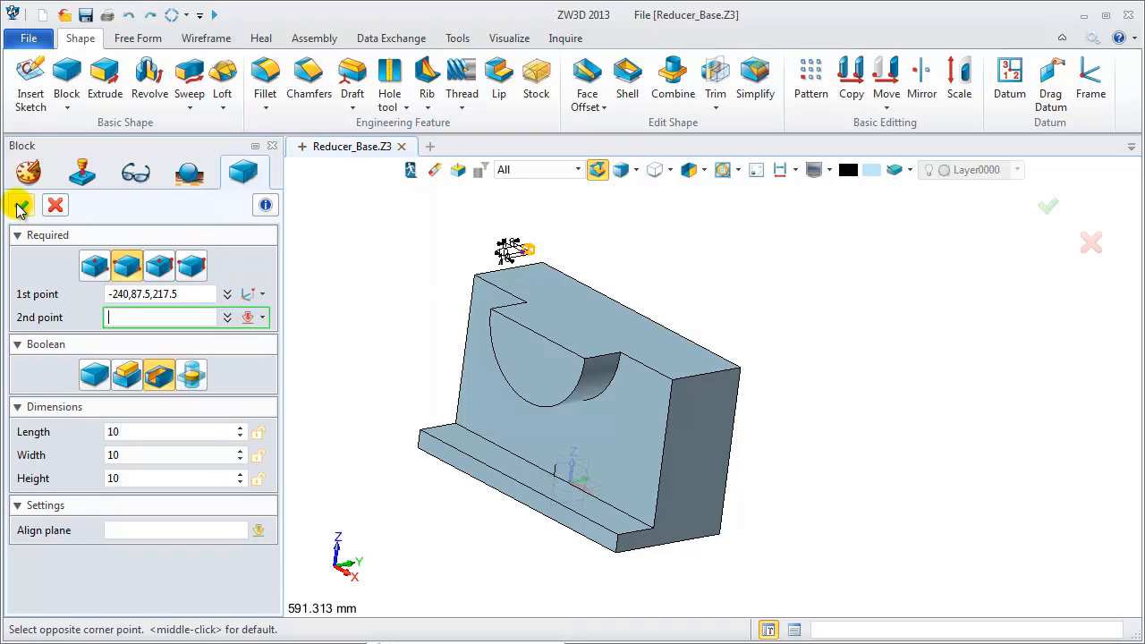
Add the third block to the body as a top flange with length 570 mm, width -170 mm and height -15 mm.
{"action": "left_click", "coordinate": [134, 435]}
{"action": "left_click", "coordinate": [127, 381]}
{"action": "left_click_drag", "start_coordinate": [135, 434], "coordinate": [99, 481]}
{"action": "type", "text": "570"}
{"action": "type", "text": "170"}
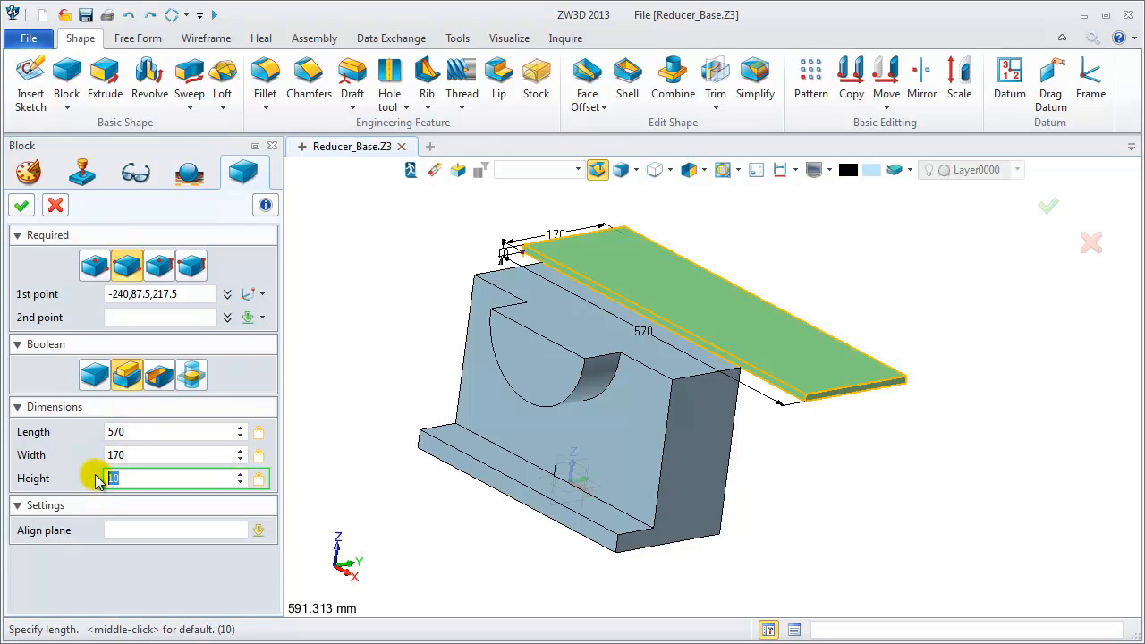
{"action": "left_click", "coordinate": [108, 455]}
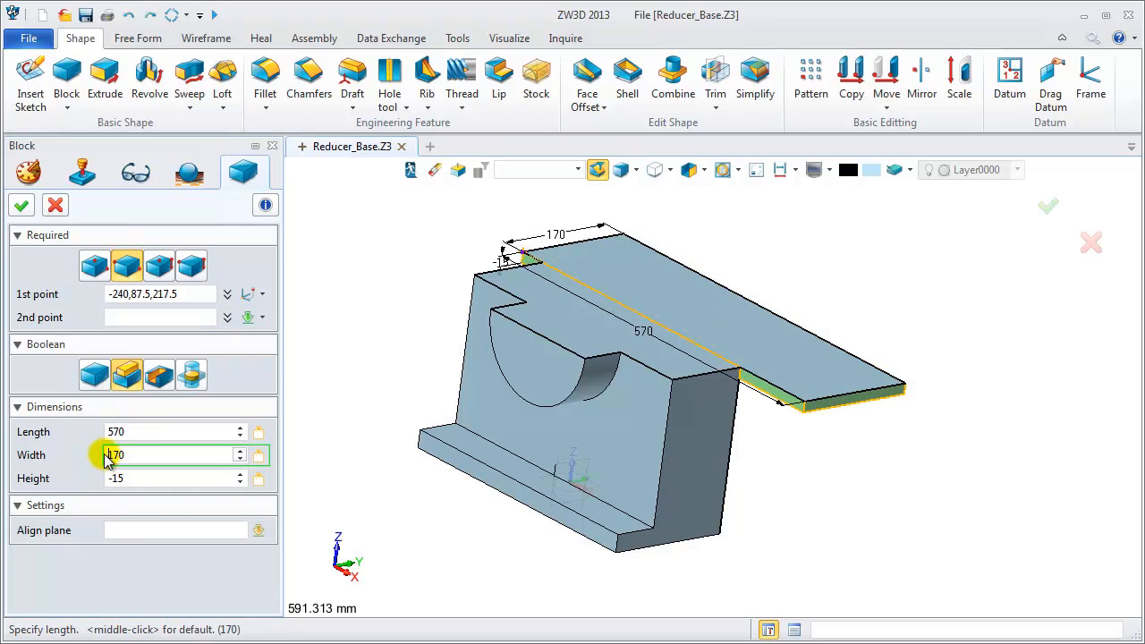
{"action": "type", "text": "-"}
{"action": "key", "text": "Return"}
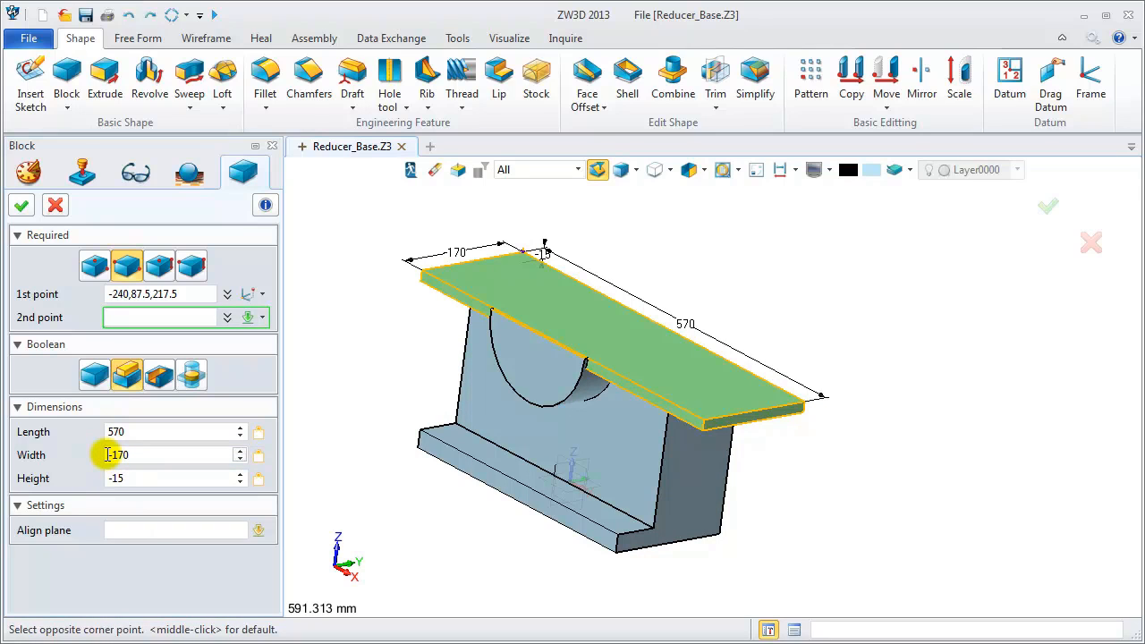
{"action": "left_click", "coordinate": [23, 206]}
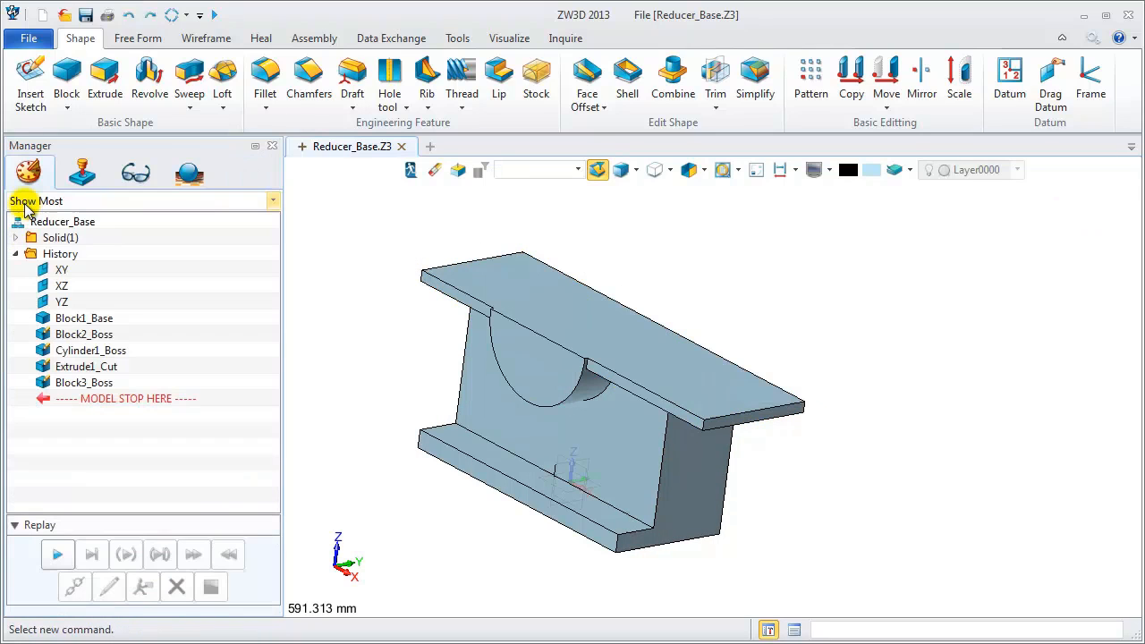
Start a centre-based block aligned to the flange's top face, with its first point at the curve-surface intersection 0,87.5,217.5.
{"action": "right_click_drag", "start_coordinate": [302, 421], "coordinate": [435, 473]}
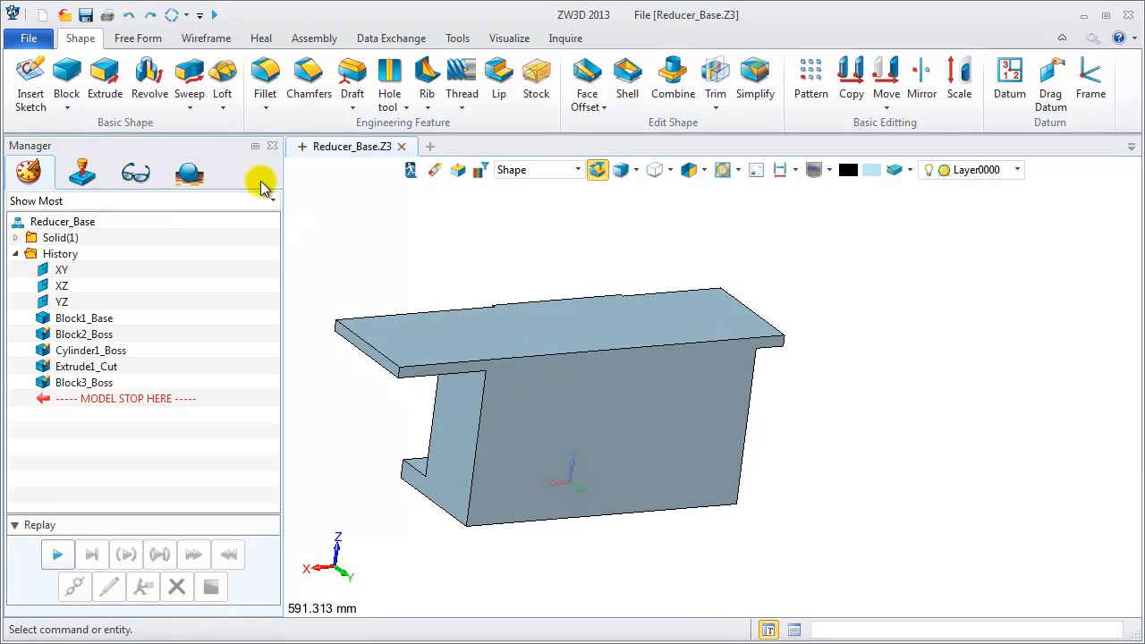
{"action": "left_click", "coordinate": [67, 78]}
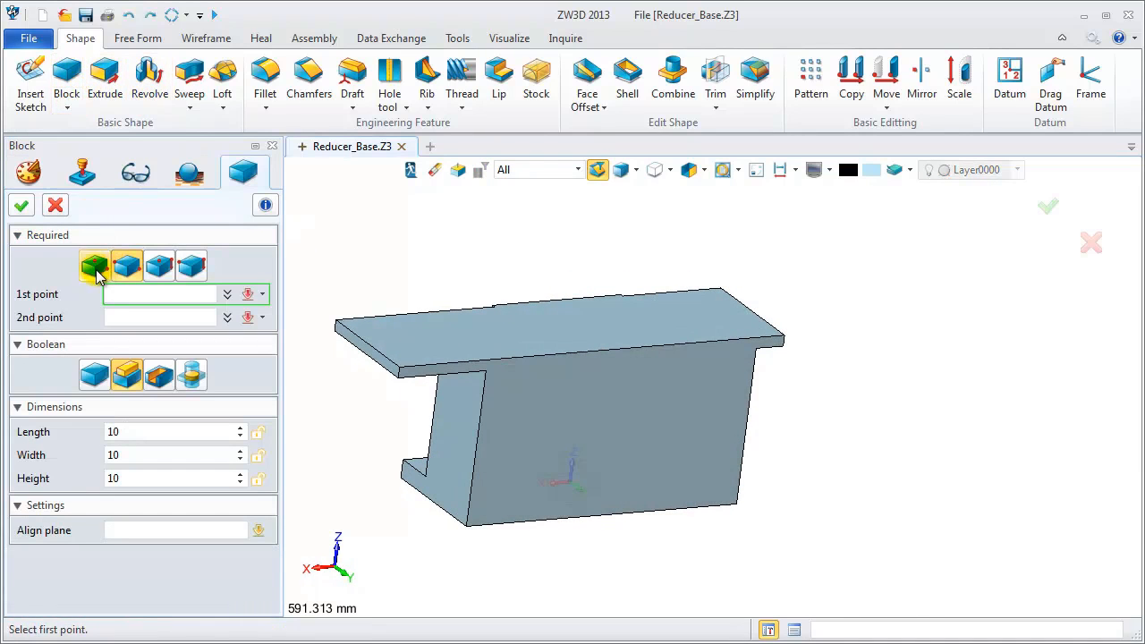
{"action": "left_click", "coordinate": [158, 266]}
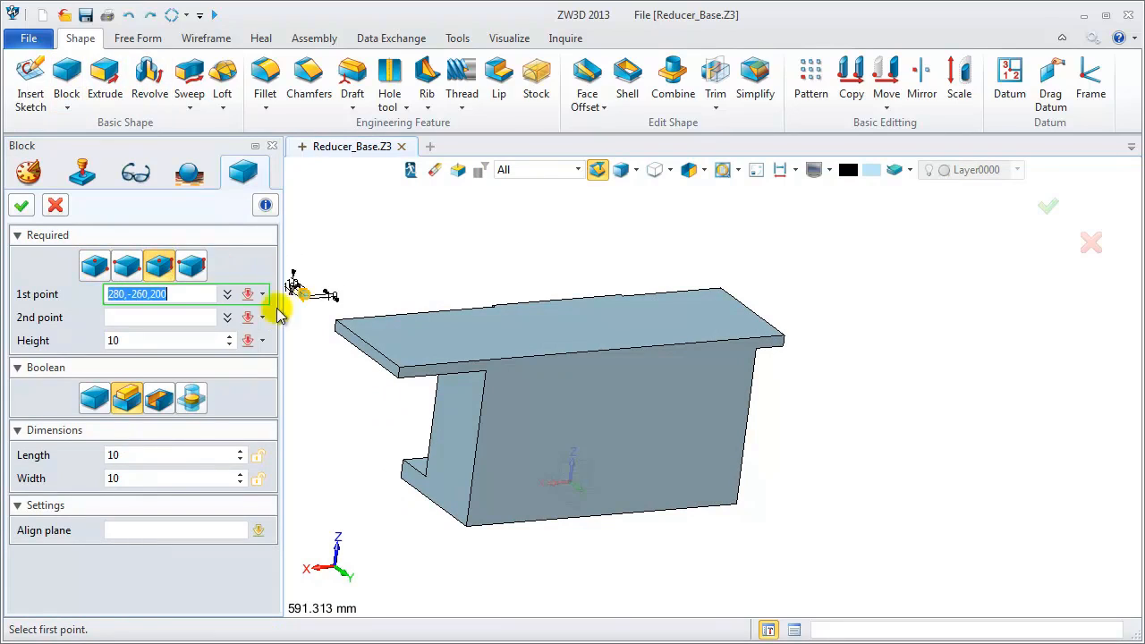
{"action": "left_click", "coordinate": [154, 530]}
{"action": "left_click", "coordinate": [550, 330]}
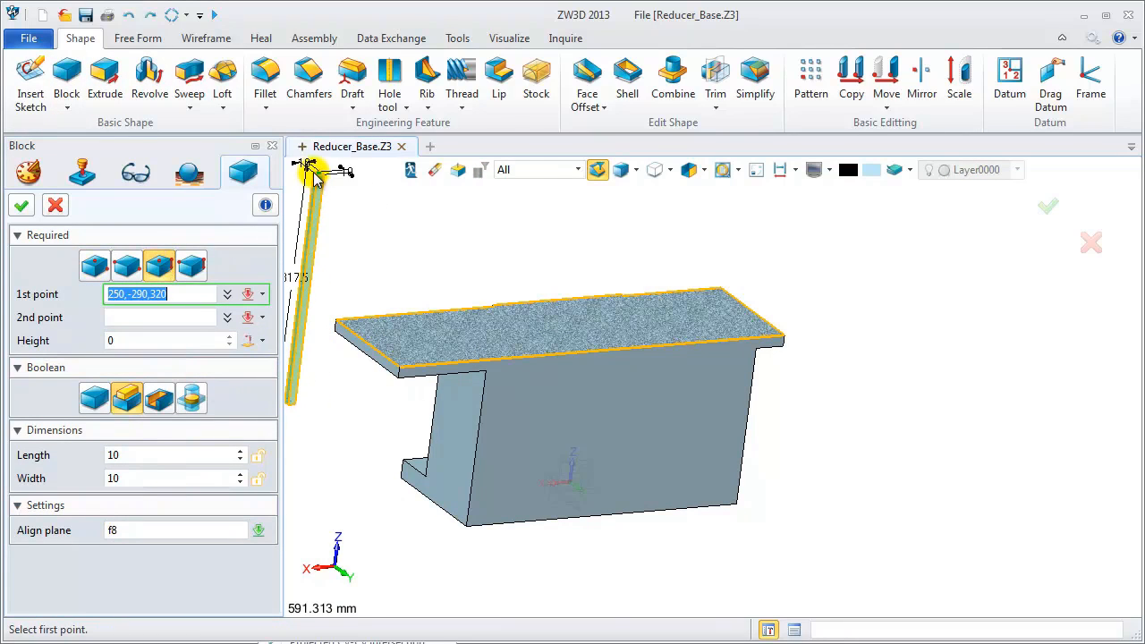
{"action": "right_click", "coordinate": [313, 173]}
{"action": "left_click", "coordinate": [370, 588]}
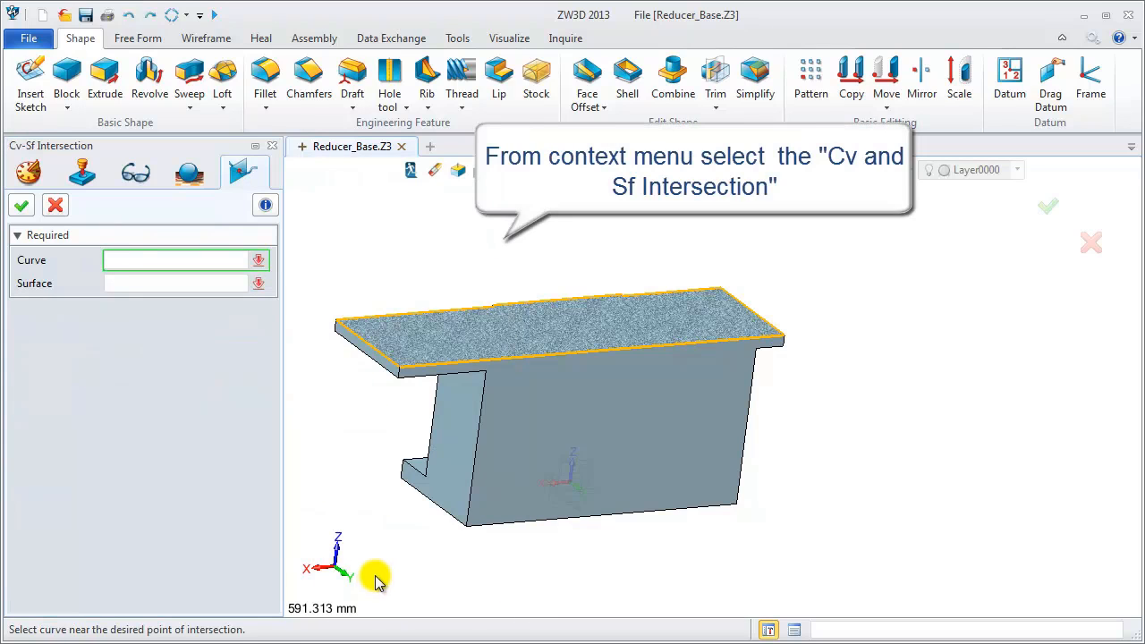
{"action": "middle_click_drag", "start_coordinate": [413, 583], "coordinate": [542, 514]}
{"action": "left_click", "coordinate": [590, 319]}
{"action": "left_click", "coordinate": [578, 514]}
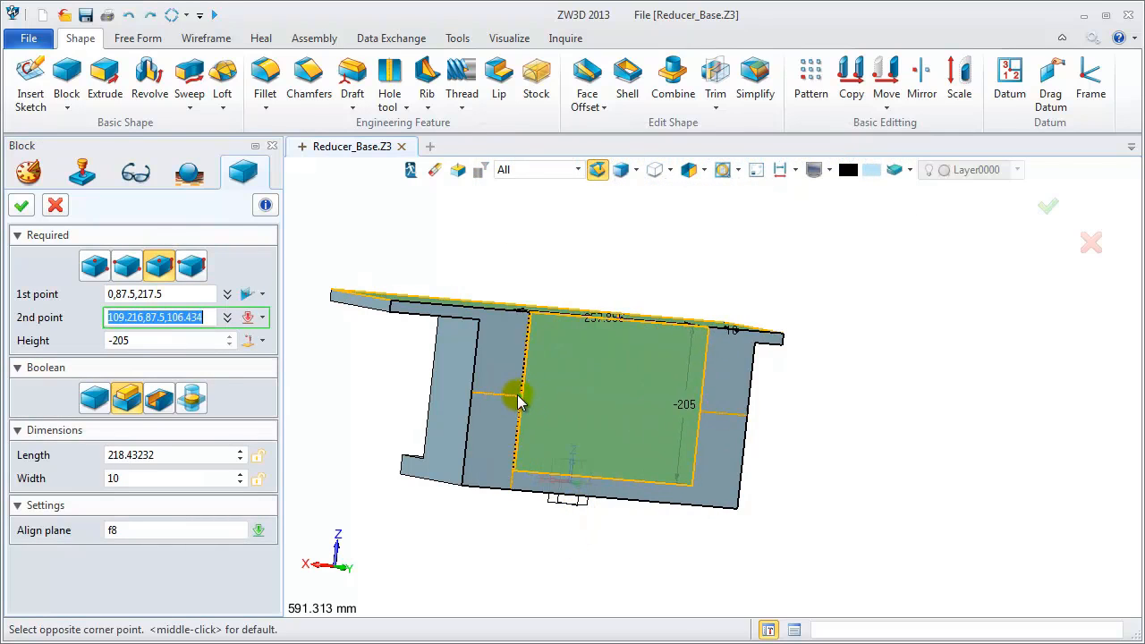
Place the block's second point at 162.19,87.5,115.18 on the tall block's rear face and define its height as -205 mm.
{"action": "left_click", "coordinate": [498, 390]}
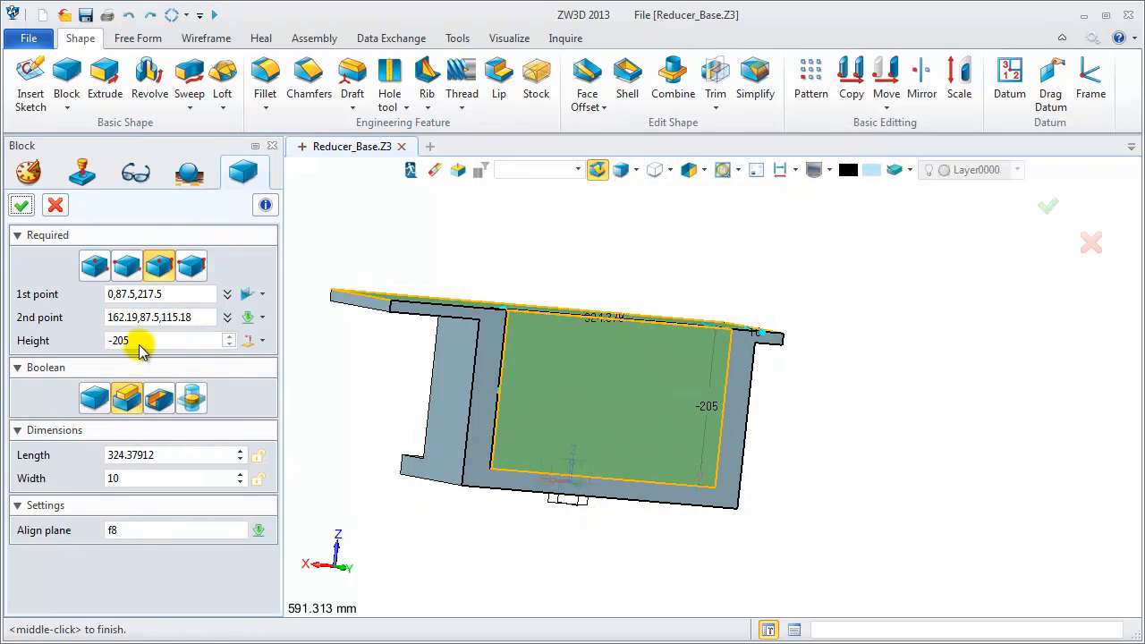
{"action": "middle_click_drag", "start_coordinate": [346, 422], "coordinate": [376, 424]}
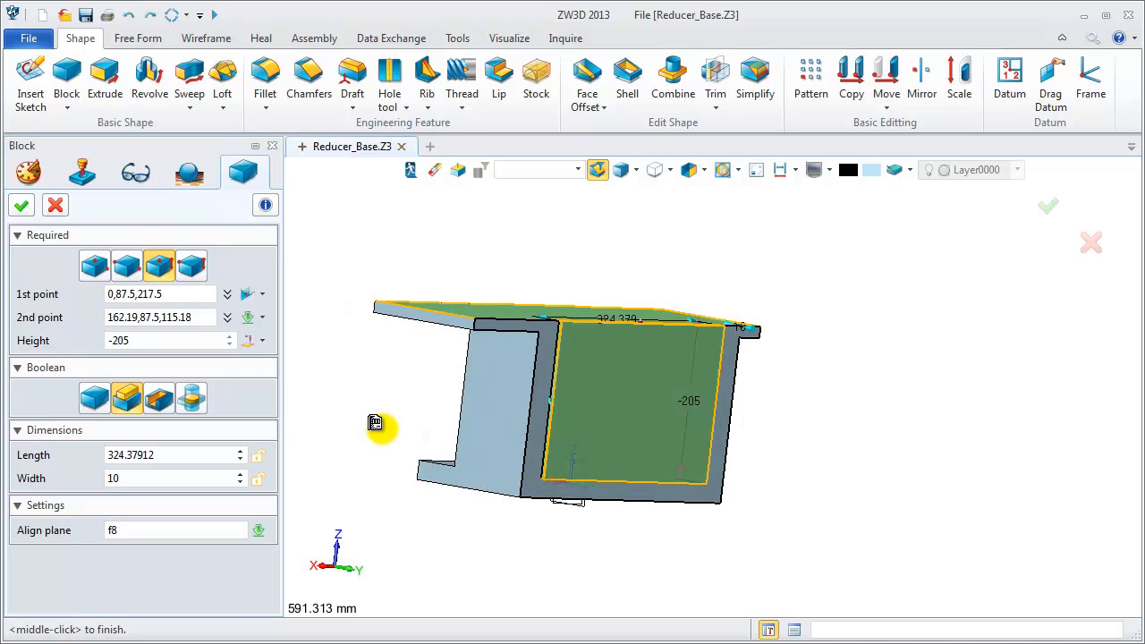
{"action": "left_click", "coordinate": [153, 340]}
{"action": "right_click", "coordinate": [320, 354]}
{"action": "left_click", "coordinate": [394, 452]}
{"action": "left_click", "coordinate": [400, 468]}
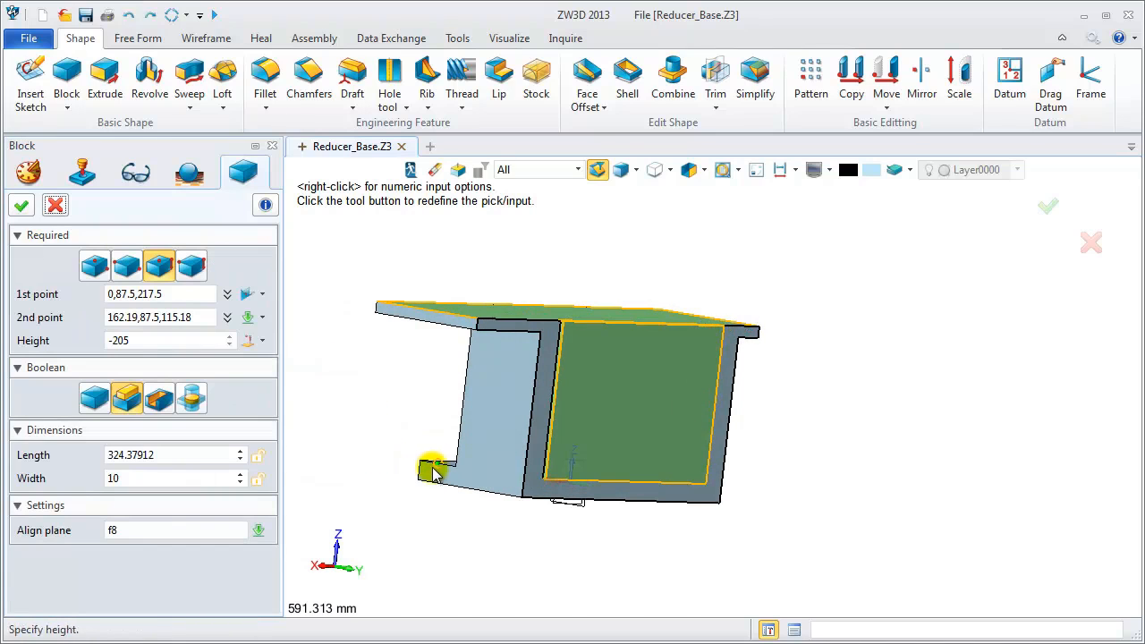
Set the block's length to 380 mm and width to 210 mm, and subtract it from the body as a rear pocket.
{"action": "left_click_drag", "start_coordinate": [174, 454], "coordinate": [100, 456]}
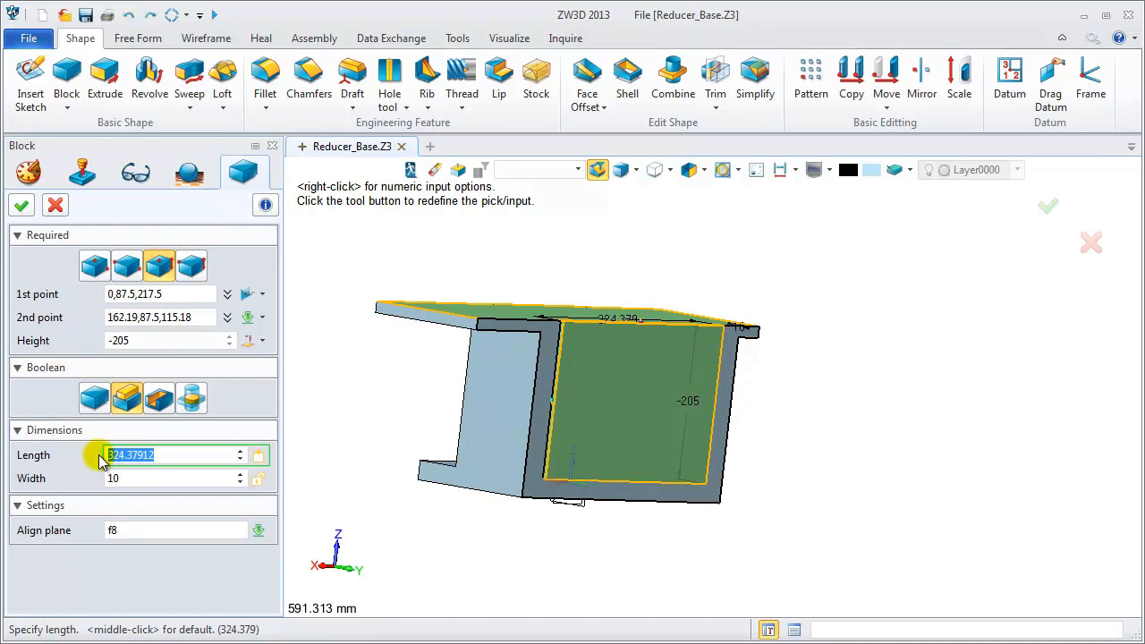
{"action": "type", "text": "380"}
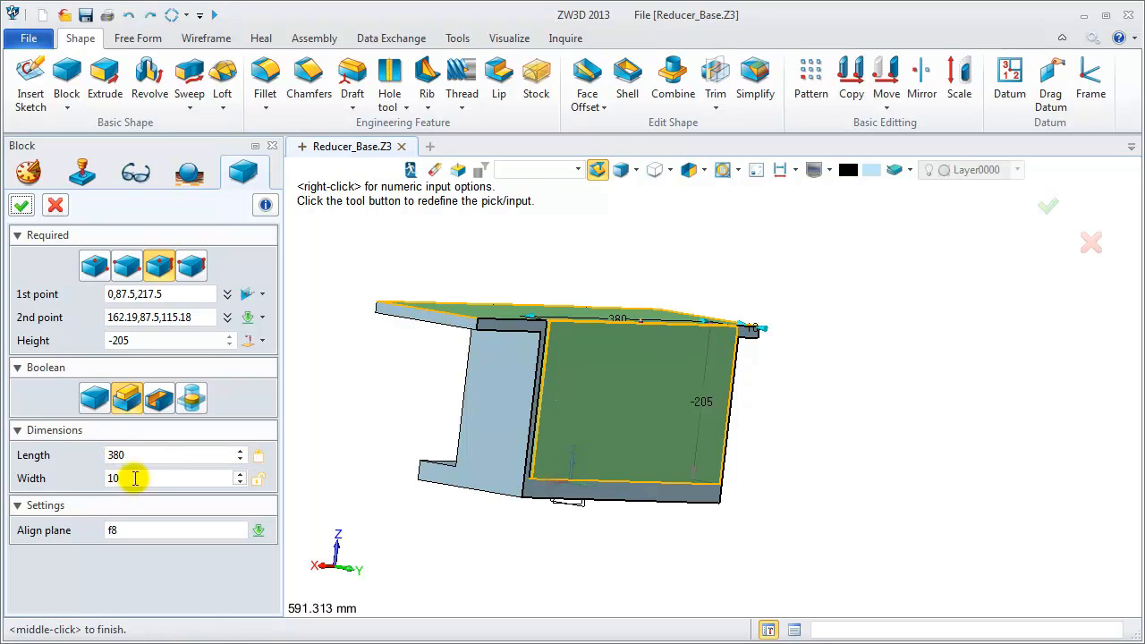
{"action": "left_click", "coordinate": [103, 480]}
{"action": "type", "text": "21"}
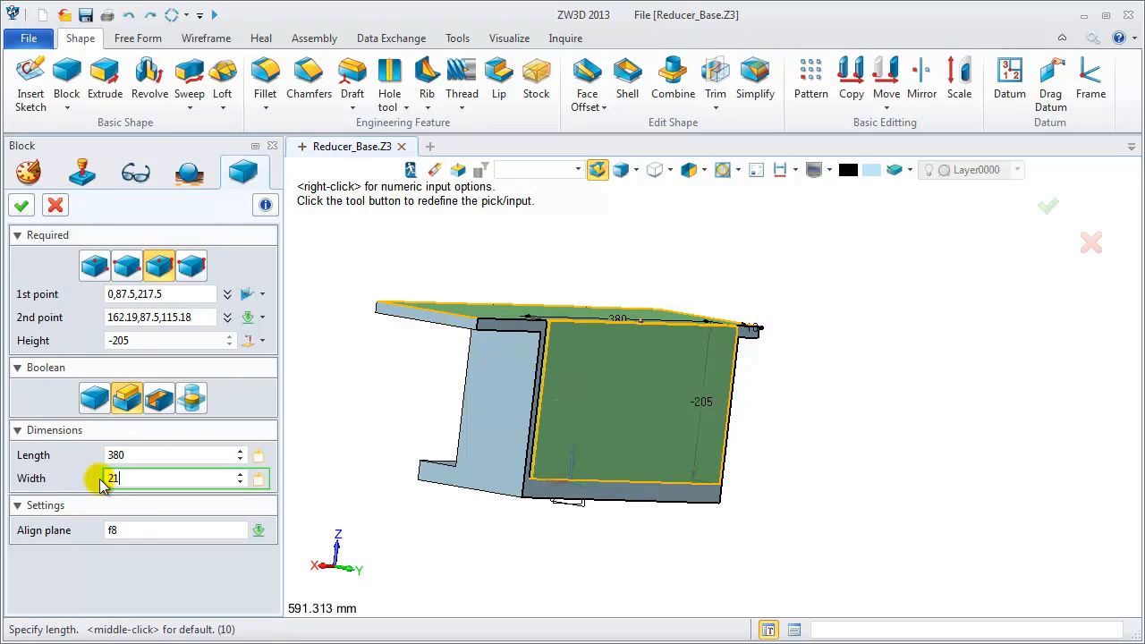
{"action": "type", "text": "0"}
{"action": "key", "text": "Return"}
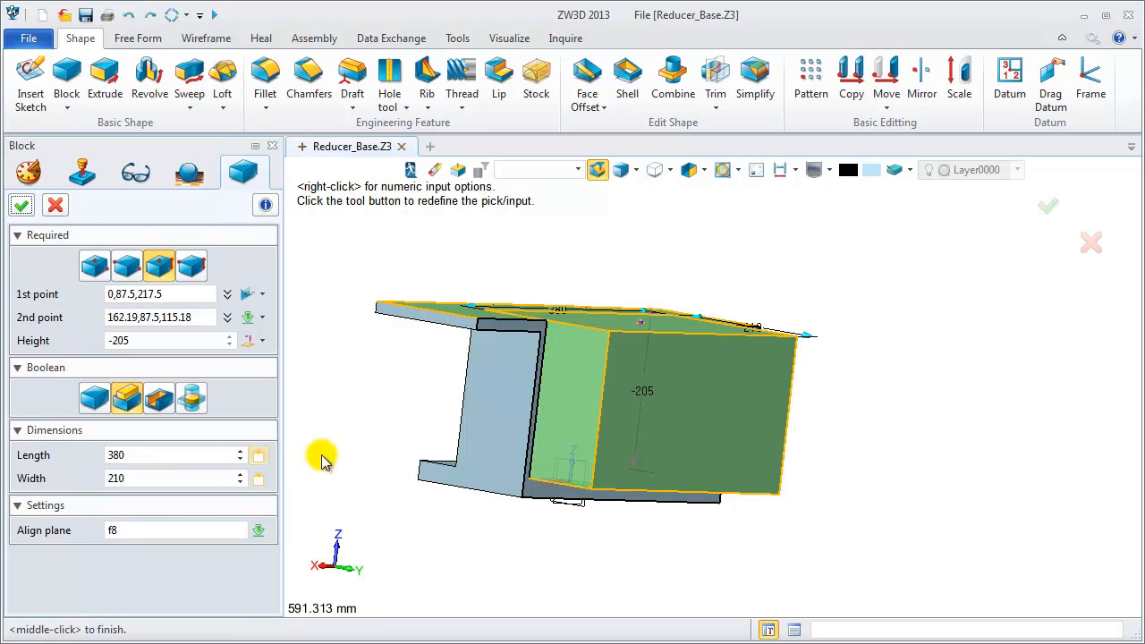
{"action": "right_click_drag", "start_coordinate": [335, 455], "coordinate": [327, 472]}
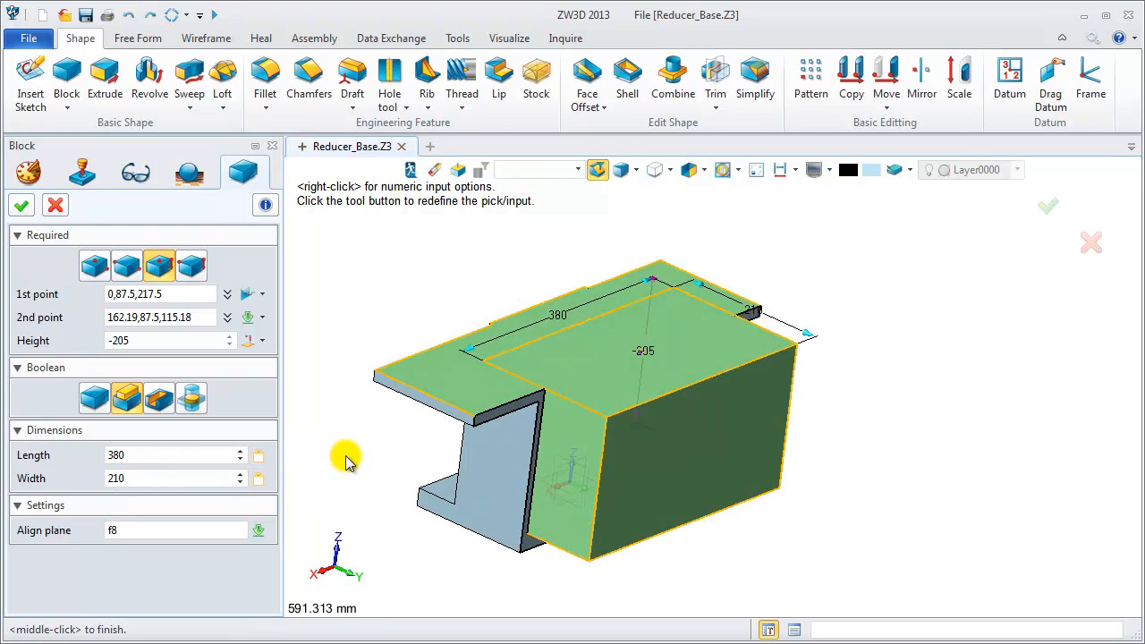
{"action": "left_click", "coordinate": [158, 400]}
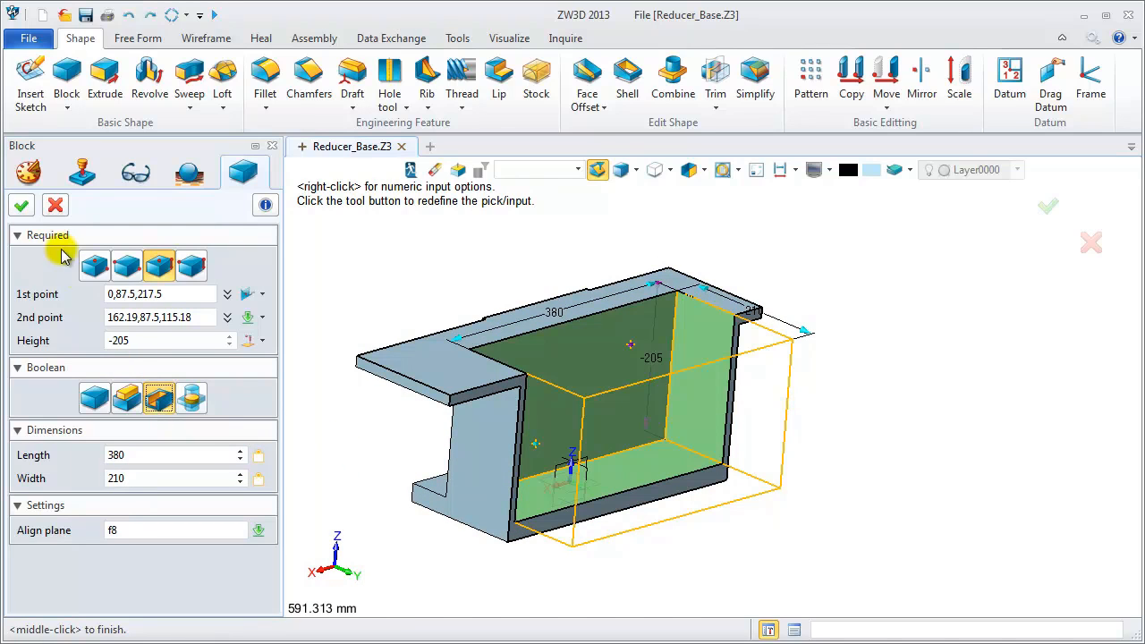
{"action": "left_click", "coordinate": [22, 205]}
{"action": "mouse_move", "coordinate": [349, 329]}
{"action": "right_mouse_down"}
{"action": "mouse_move", "coordinate": [394, 332]}
{"action": "mouse_move", "coordinate": [350, 313]}
{"action": "right_mouse_up"}
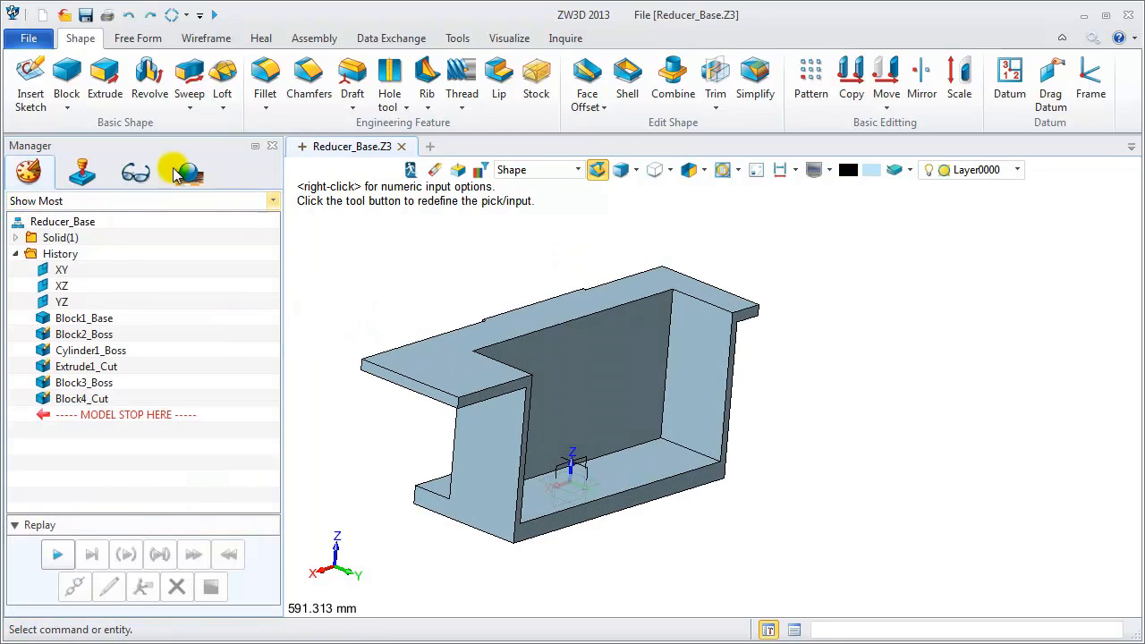
Start a cylinder centred from two lines, using the end wall's vertical edge and the flange edge meeting at 200,87.5,217.5.
{"action": "left_click", "coordinate": [66, 106]}
{"action": "left_click", "coordinate": [97, 159]}
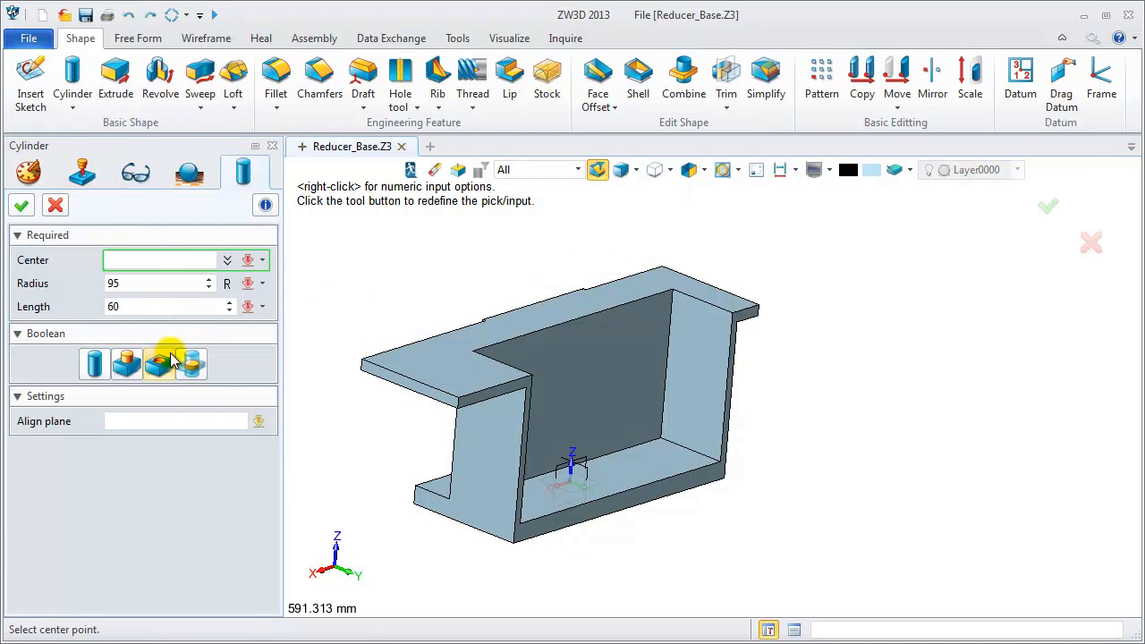
{"action": "right_click", "coordinate": [320, 239]}
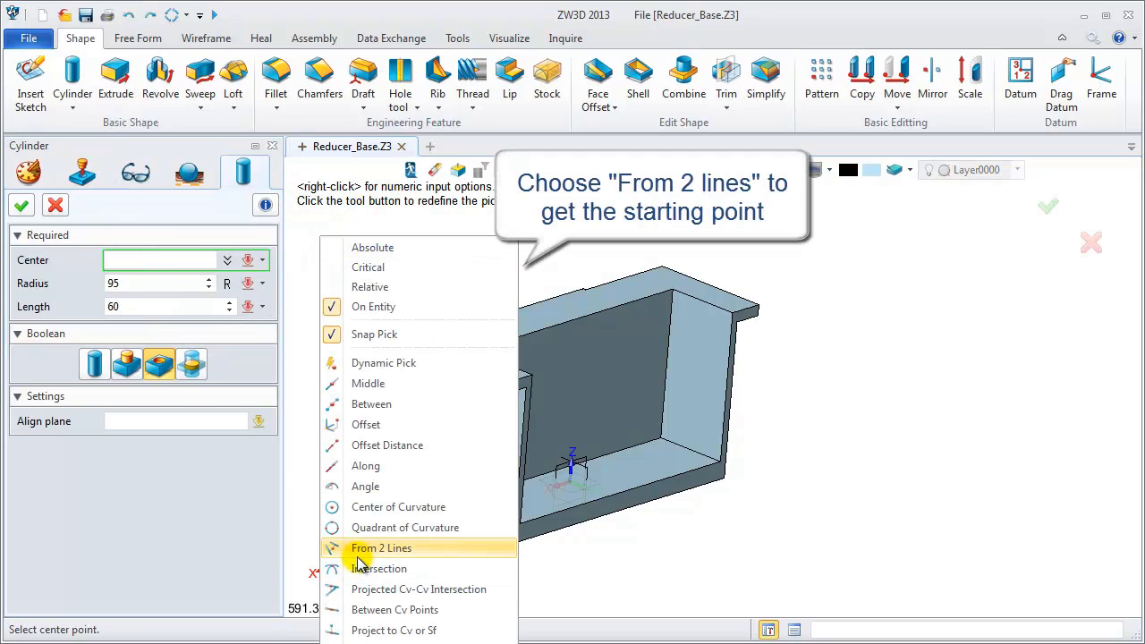
{"action": "left_click", "coordinate": [358, 553]}
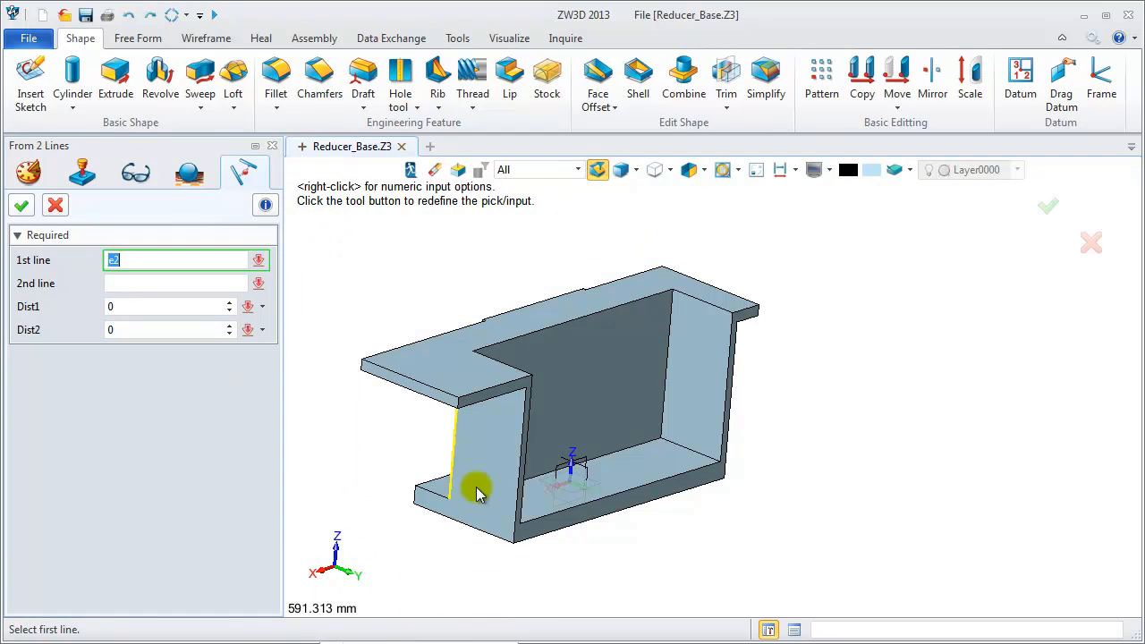
{"action": "left_click", "coordinate": [525, 421]}
{"action": "left_click", "coordinate": [515, 391]}
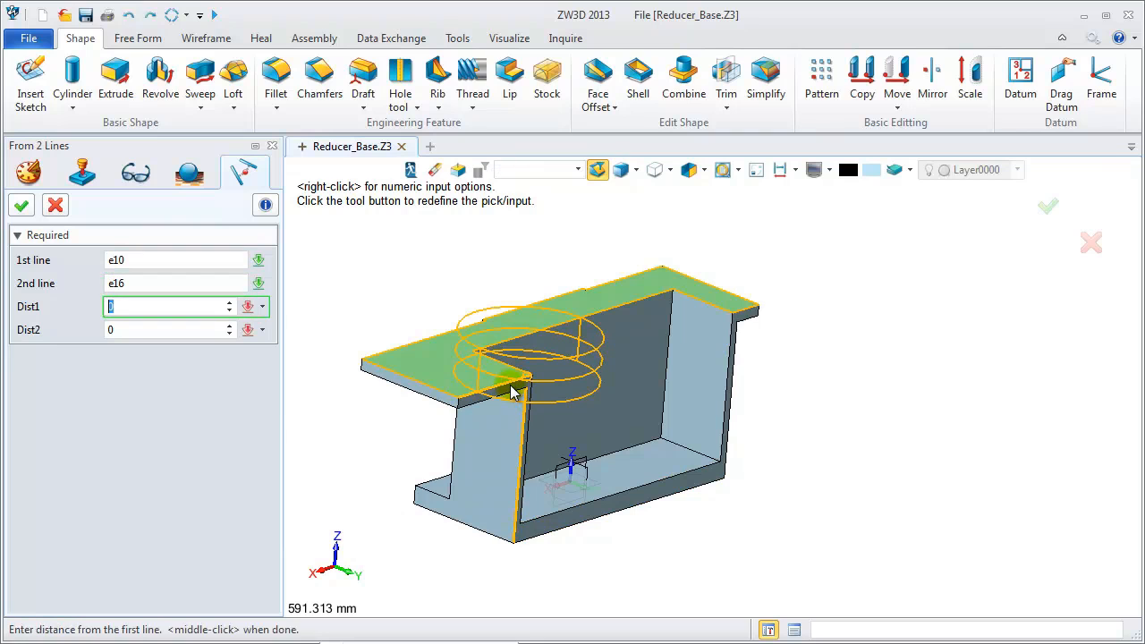
{"action": "left_click", "coordinate": [21, 205]}
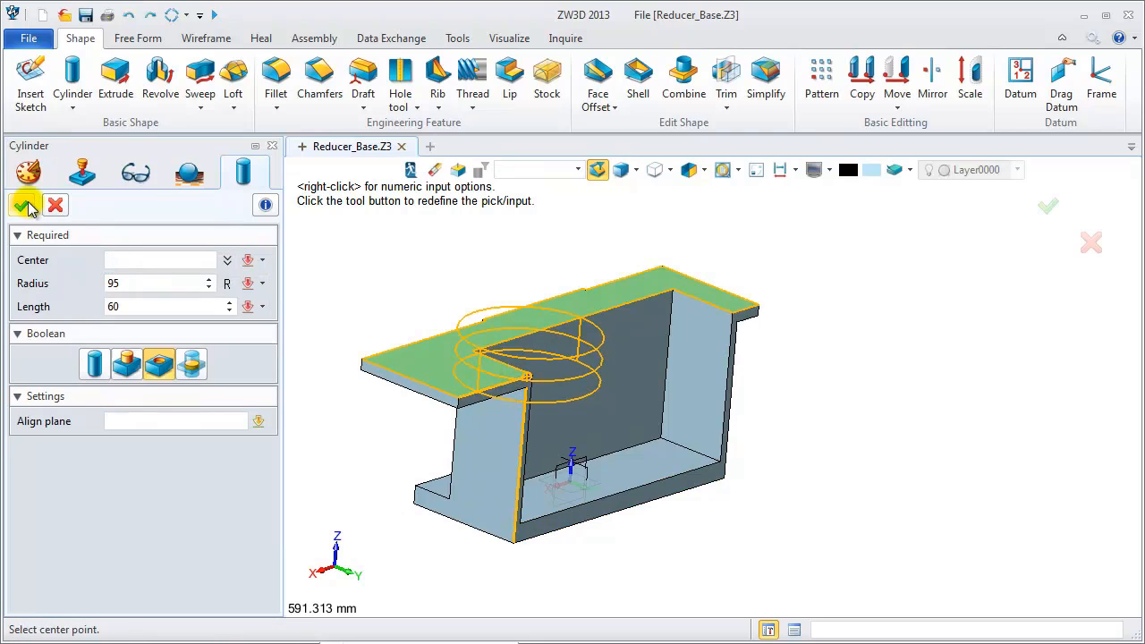
Add the cylinder as a boss aligned to the tall block's end face, with radius 95 mm and length 150 mm.
{"action": "left_click", "coordinate": [125, 365]}
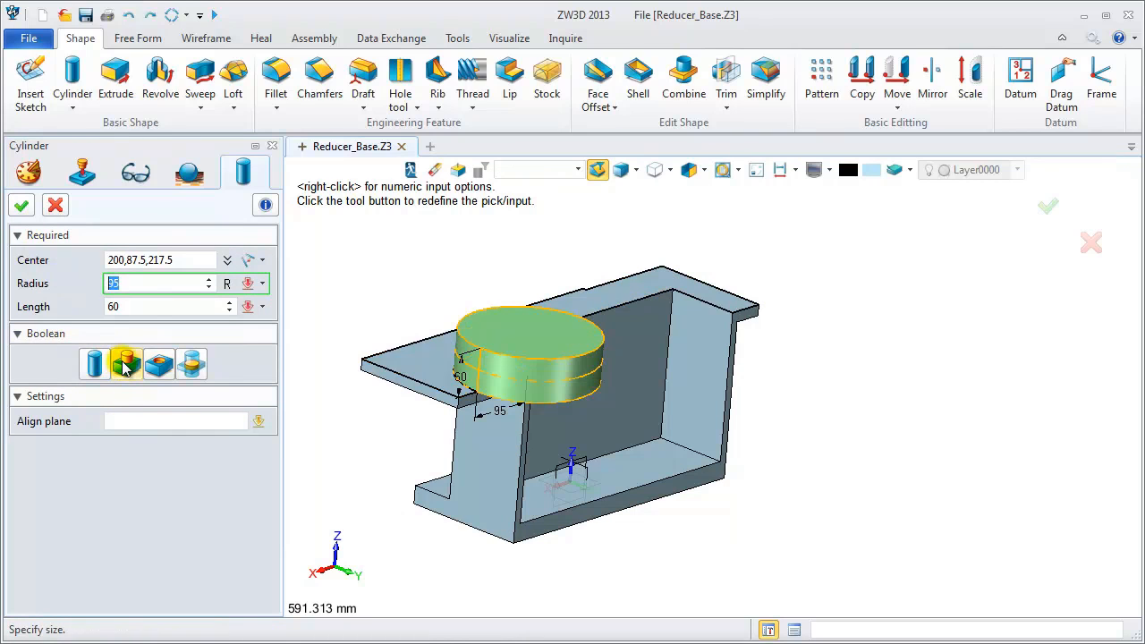
{"action": "left_click", "coordinate": [125, 416]}
{"action": "left_click", "coordinate": [467, 483]}
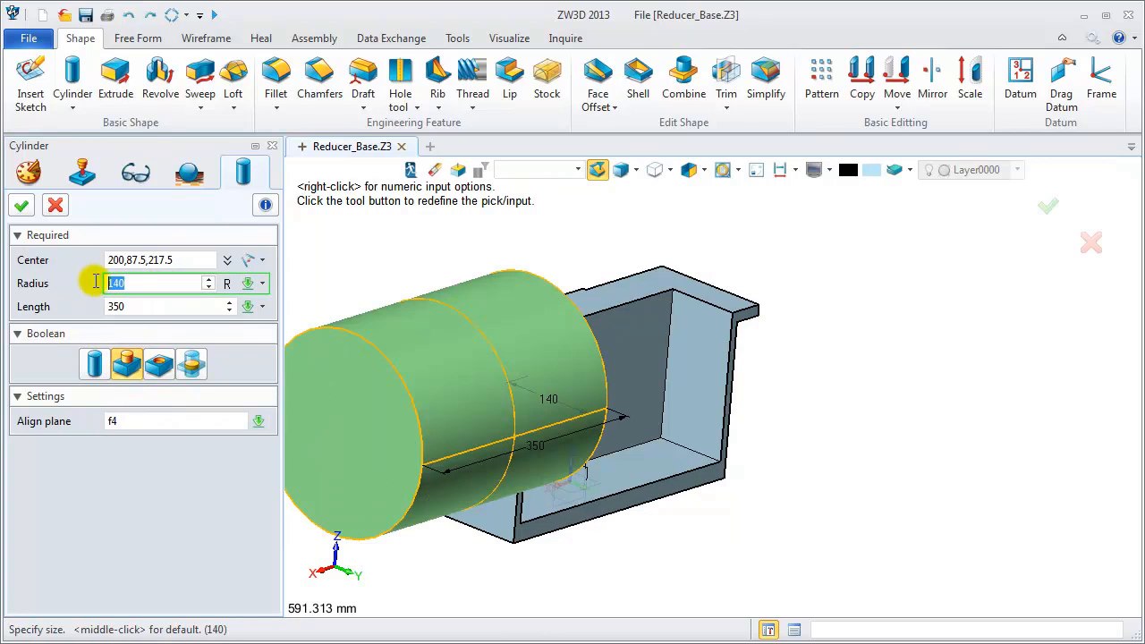
{"action": "key", "text": "Return"}
{"action": "left_click", "coordinate": [92, 307]}
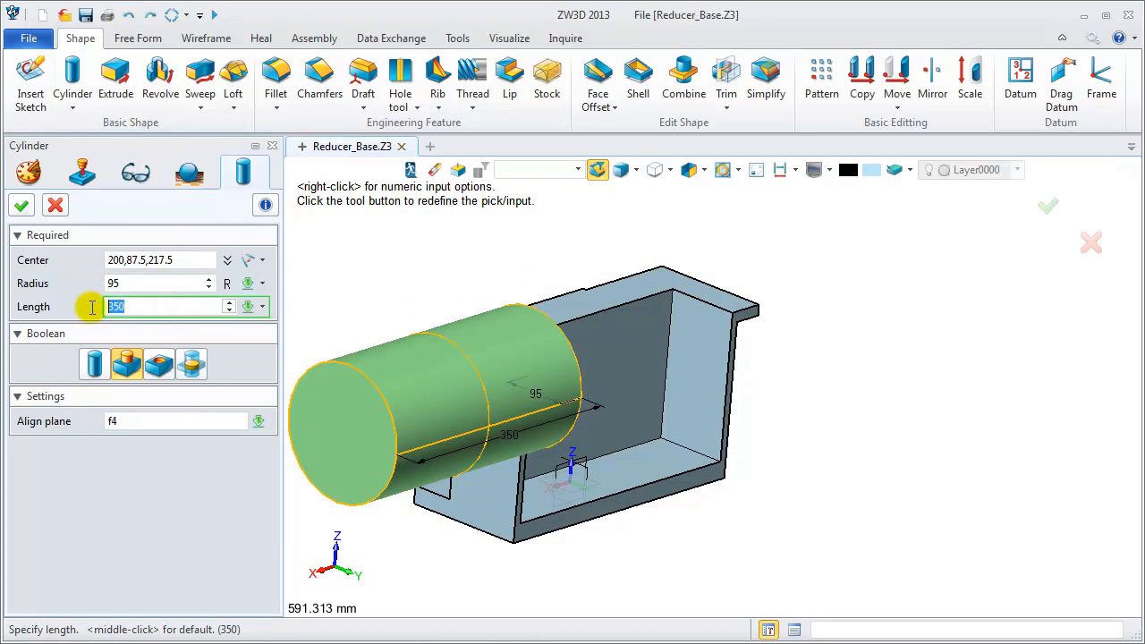
{"action": "key", "text": "Return"}
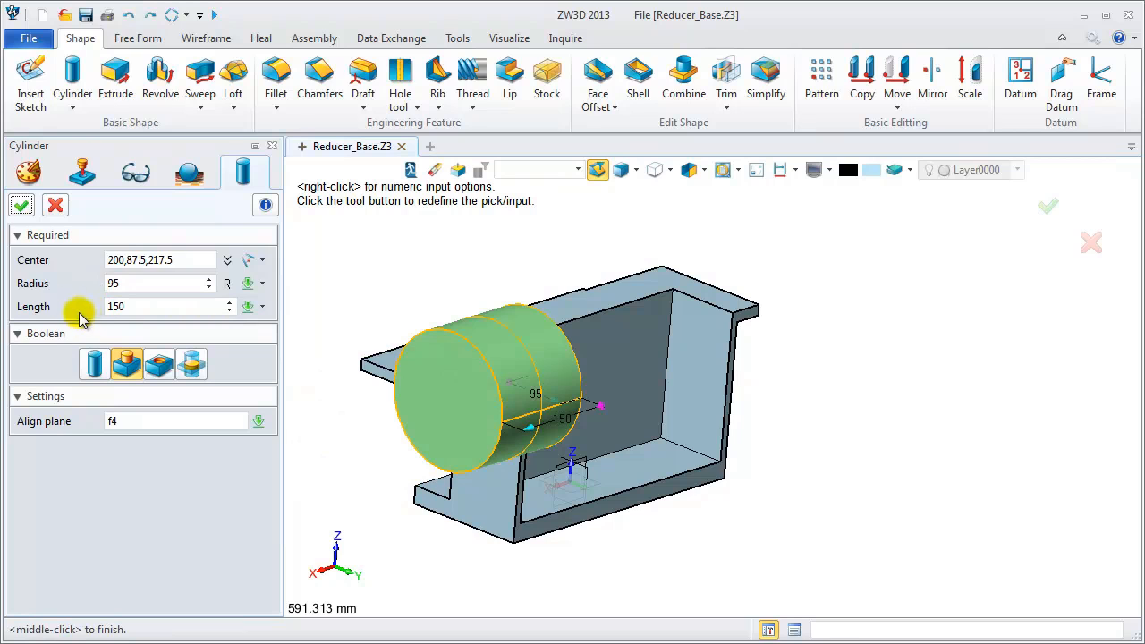
{"action": "left_click", "coordinate": [22, 208]}
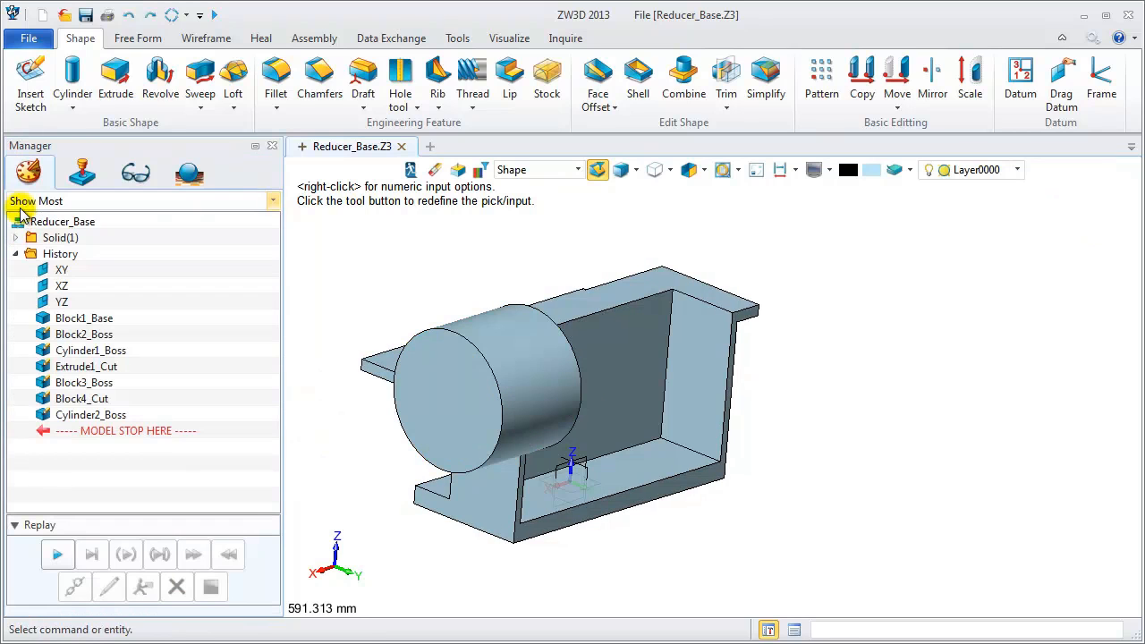
Set up a one-sided extrusion ending at 170 mm from a curve list of the end wall's vertical edge and adjoining top edge.
{"action": "right_click_drag", "start_coordinate": [542, 463], "coordinate": [507, 481]}
{"action": "middle_click_drag", "start_coordinate": [436, 390], "coordinate": [583, 462]}
{"action": "left_click", "coordinate": [115, 80]}
{"action": "right_click", "coordinate": [363, 264]}
{"action": "left_click", "coordinate": [394, 271]}
{"action": "scroll", "coordinate": [587, 376], "scroll_direction": "up", "scroll_amount": 3}
{"action": "left_click", "coordinate": [587, 376]}
{"action": "scroll", "coordinate": [526, 476], "scroll_direction": "down", "scroll_amount": 3}
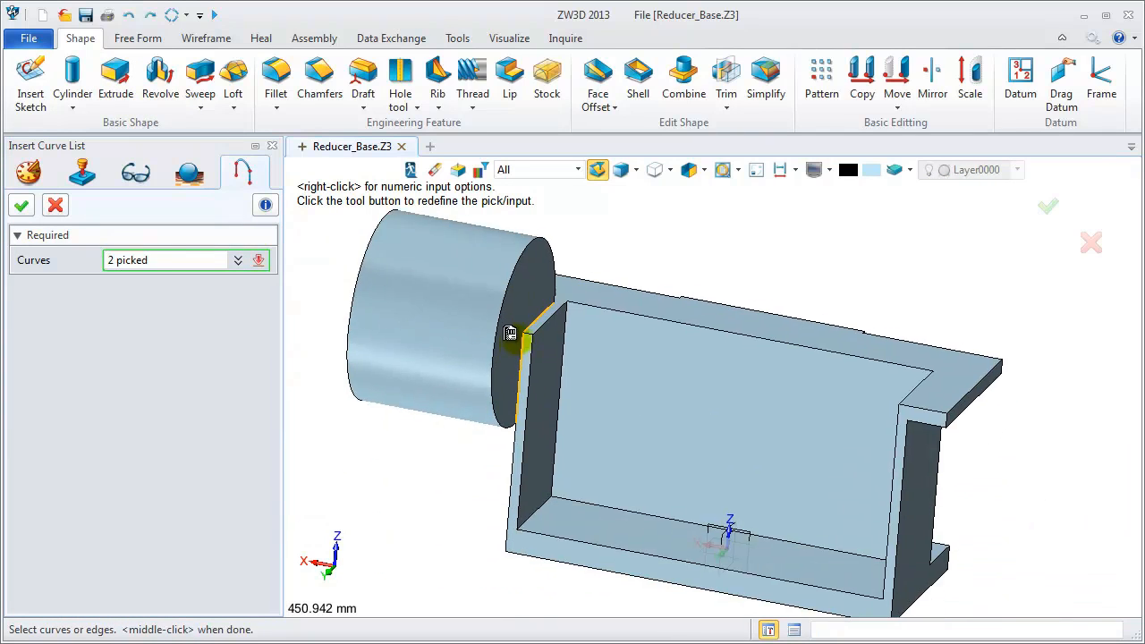
{"action": "left_click", "coordinate": [22, 206]}
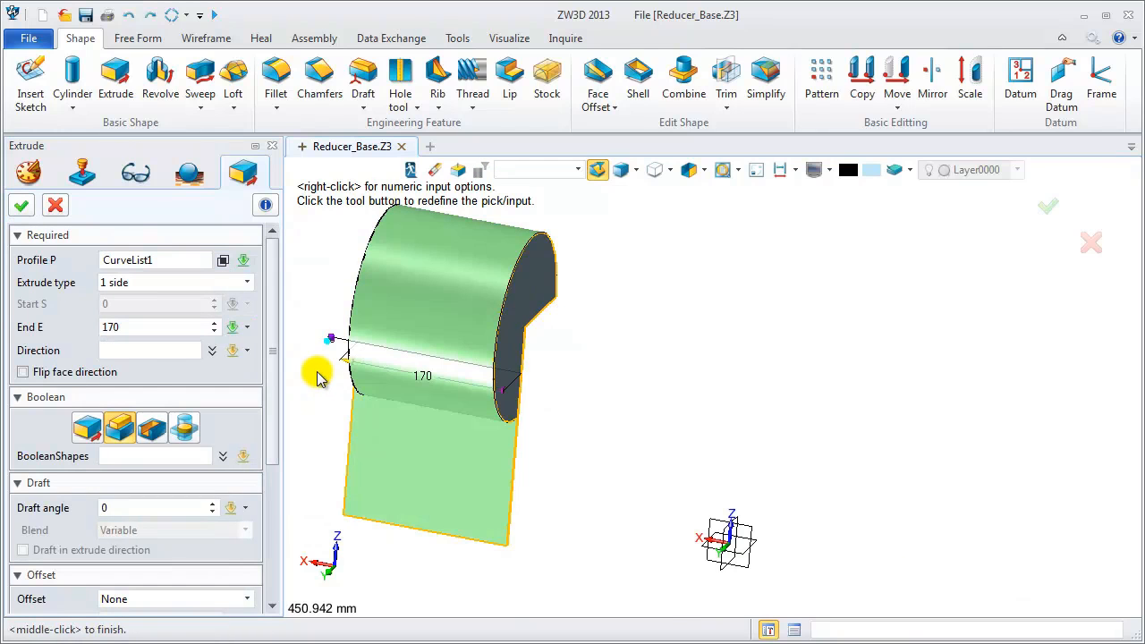
Cut away the excess of the end cylinder with the extrusion, using the flipped face direction.
{"action": "left_click", "coordinate": [152, 430]}
{"action": "left_click", "coordinate": [24, 371]}
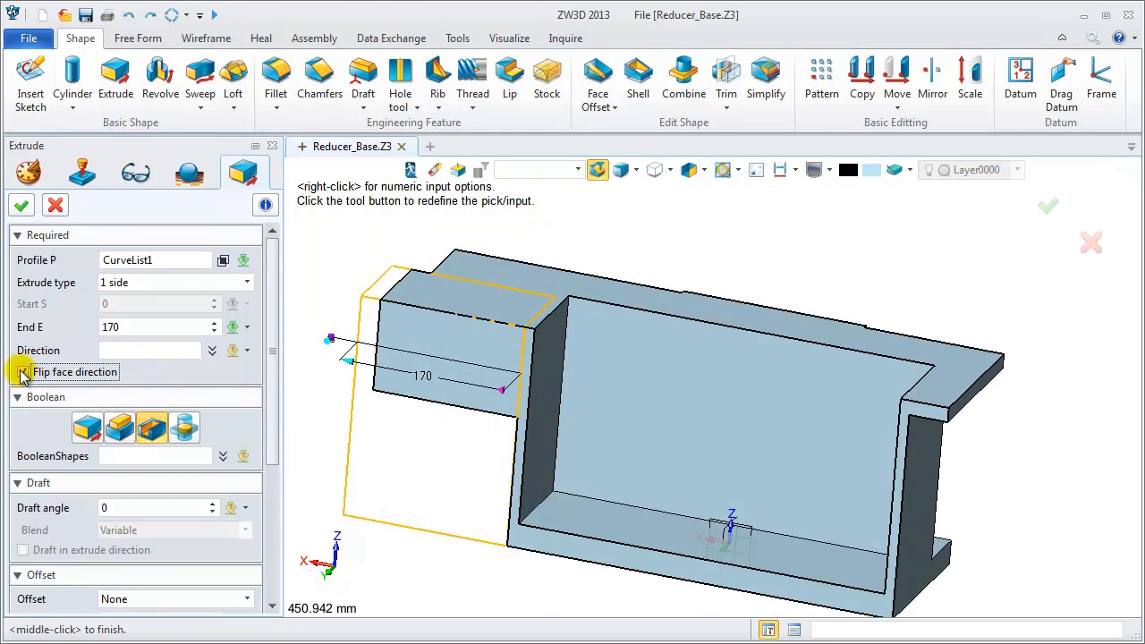
{"action": "left_click", "coordinate": [22, 207]}
Hide CurveList1 in the model history.
{"action": "right_click_drag", "start_coordinate": [455, 452], "coordinate": [437, 419]}
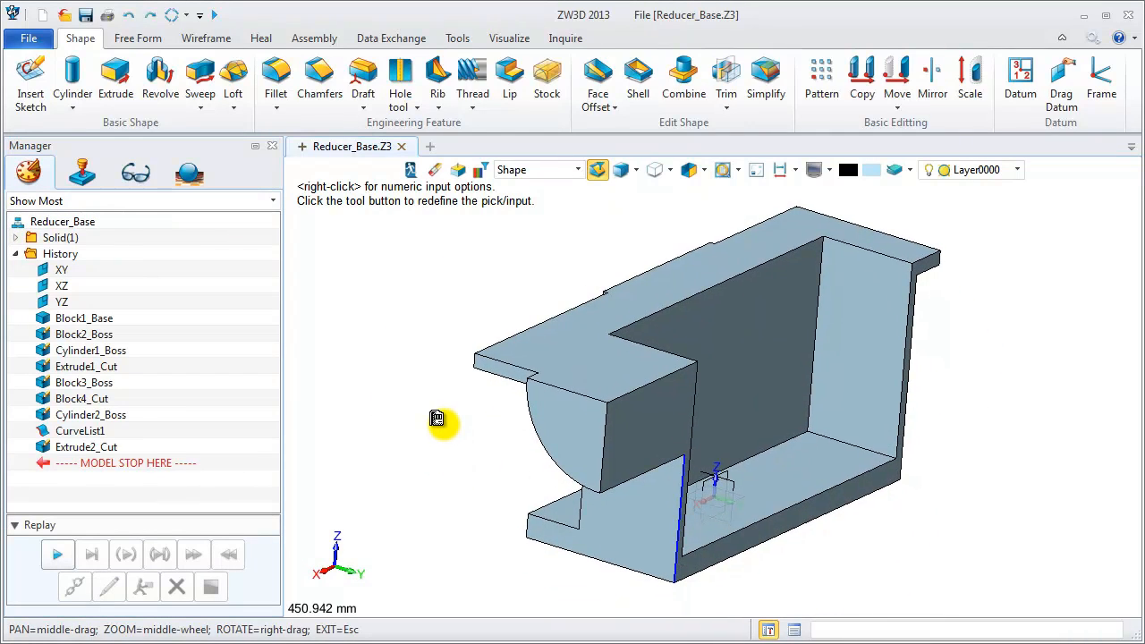
{"action": "right_click", "coordinate": [68, 433]}
{"action": "left_click", "coordinate": [114, 523]}
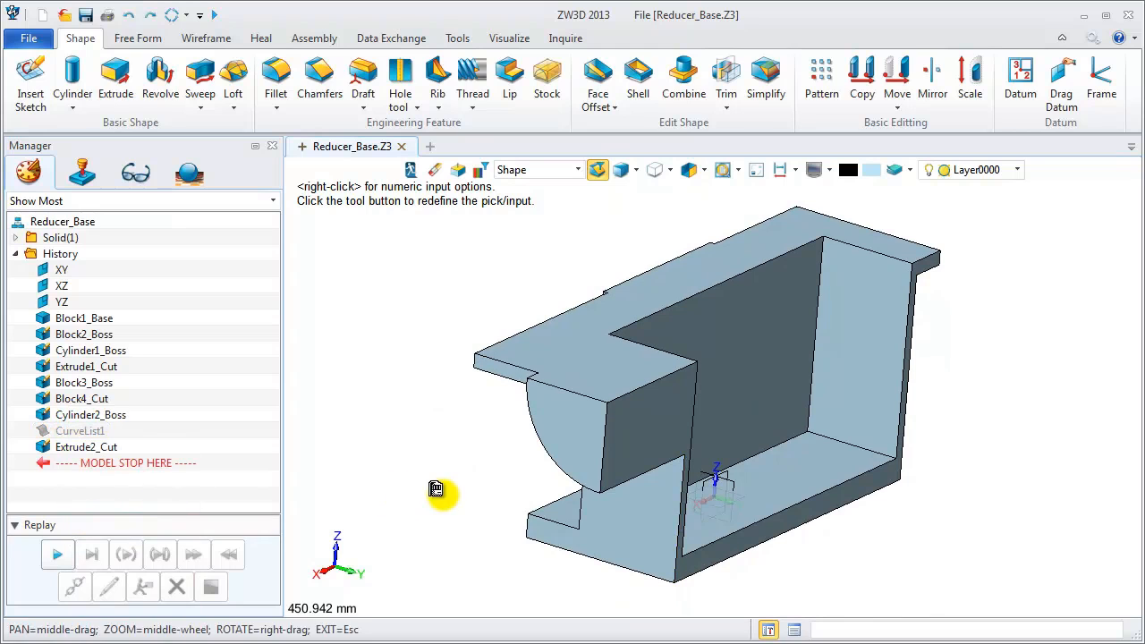
Start a block centred on the midpoint of the pocket's long top edge, aligned to the part's top face.
{"action": "key", "text": "ctrl+Left"}
{"action": "key", "text": "ctrl+Up"}
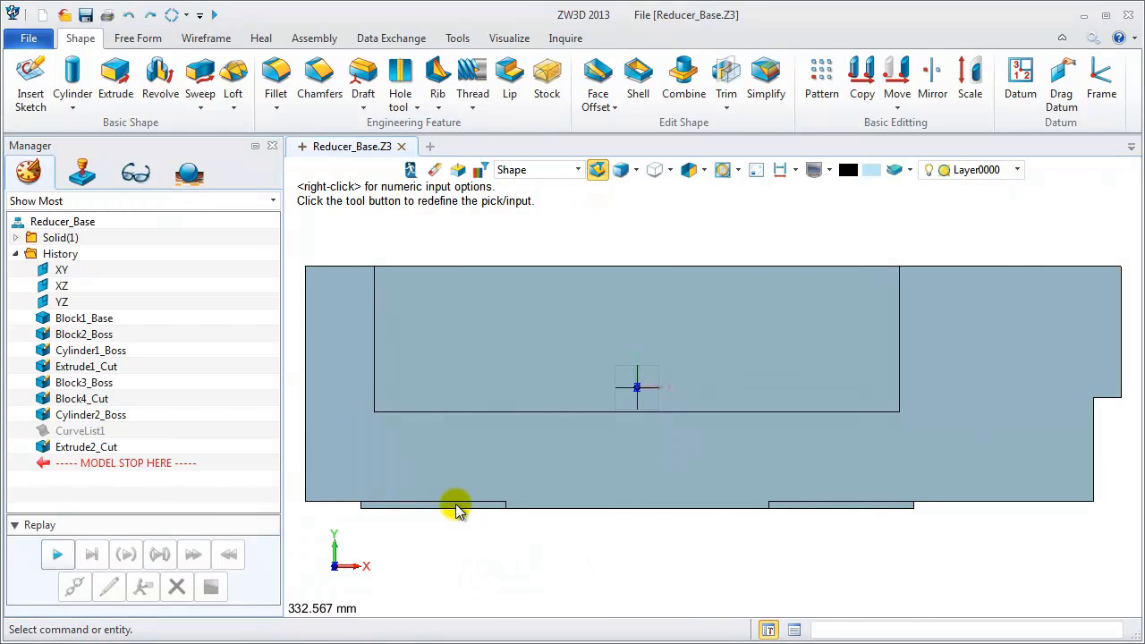
{"action": "left_click", "coordinate": [73, 107]}
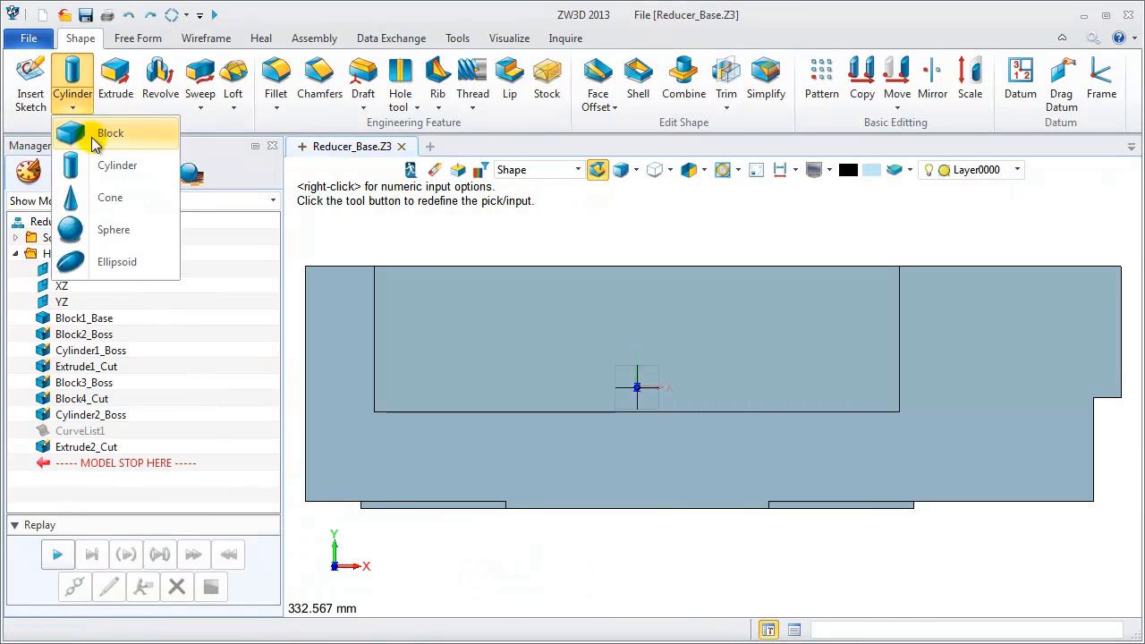
{"action": "left_click", "coordinate": [95, 143]}
{"action": "right_click", "coordinate": [593, 409]}
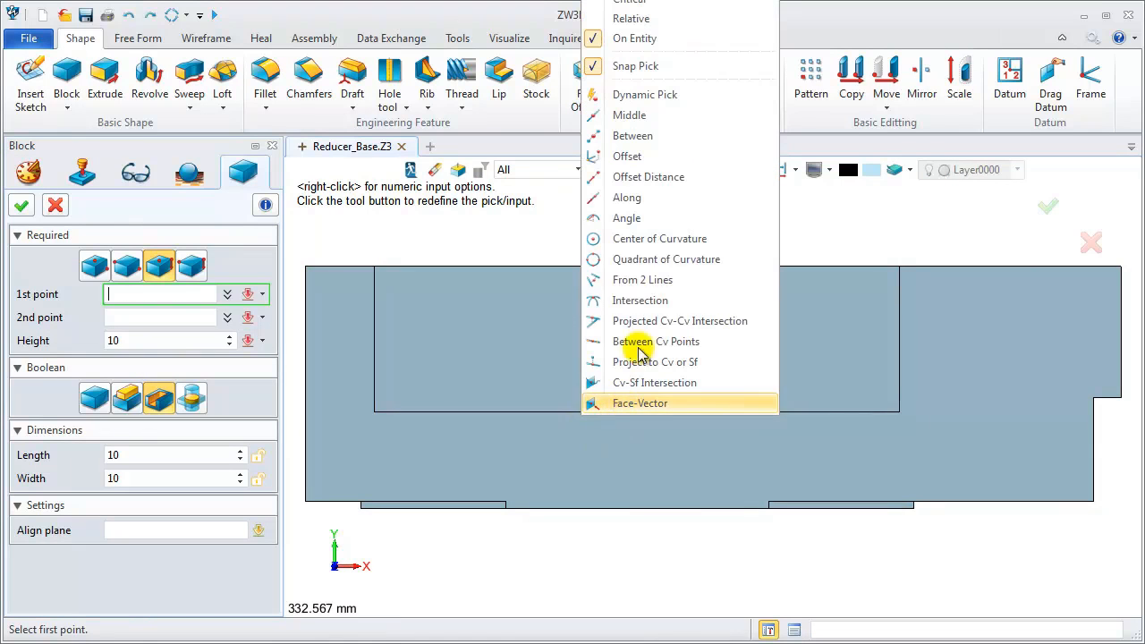
{"action": "left_click", "coordinate": [631, 115]}
{"action": "left_click", "coordinate": [640, 416]}
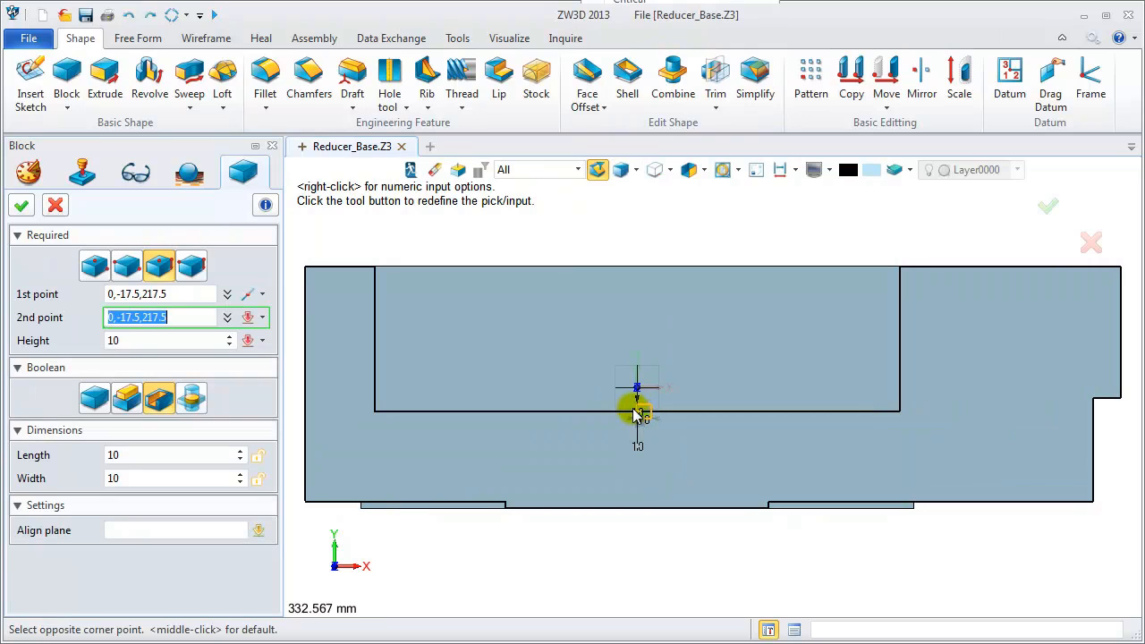
{"action": "middle_click", "coordinate": [632, 407]}
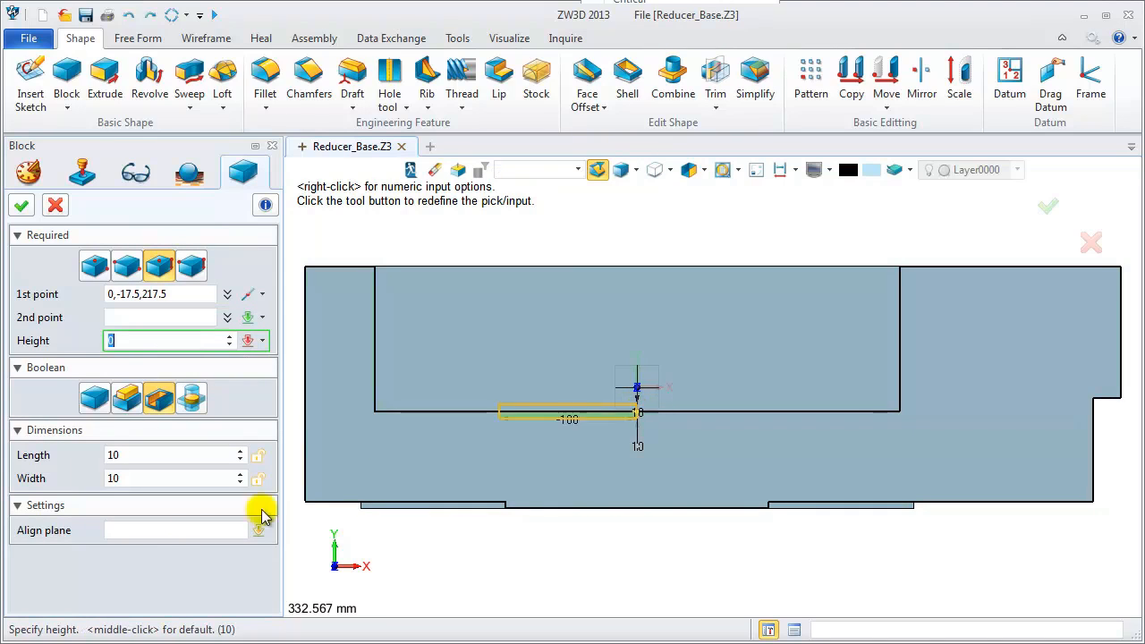
{"action": "left_click", "coordinate": [148, 530]}
{"action": "left_click", "coordinate": [450, 467]}
{"action": "middle_click", "coordinate": [450, 467]}
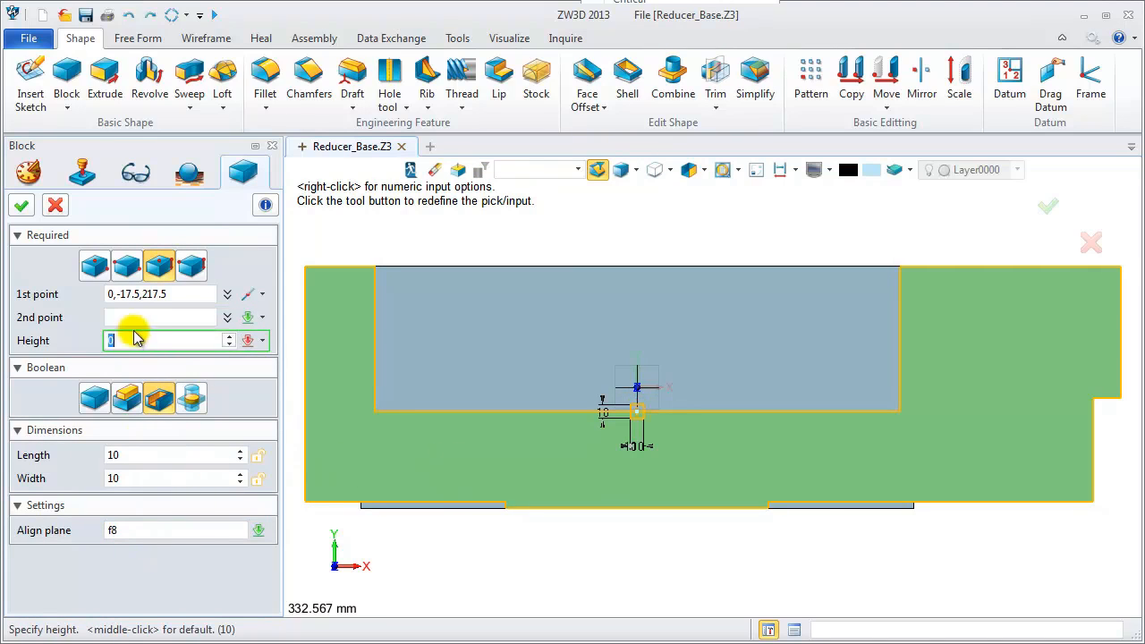
Set the block's length to 240 mm, width to 125 mm and height to -60 mm.
{"action": "left_click", "coordinate": [142, 454]}
{"action": "type", "text": "240"}
{"action": "key", "text": "Return"}
{"action": "left_click", "coordinate": [104, 479]}
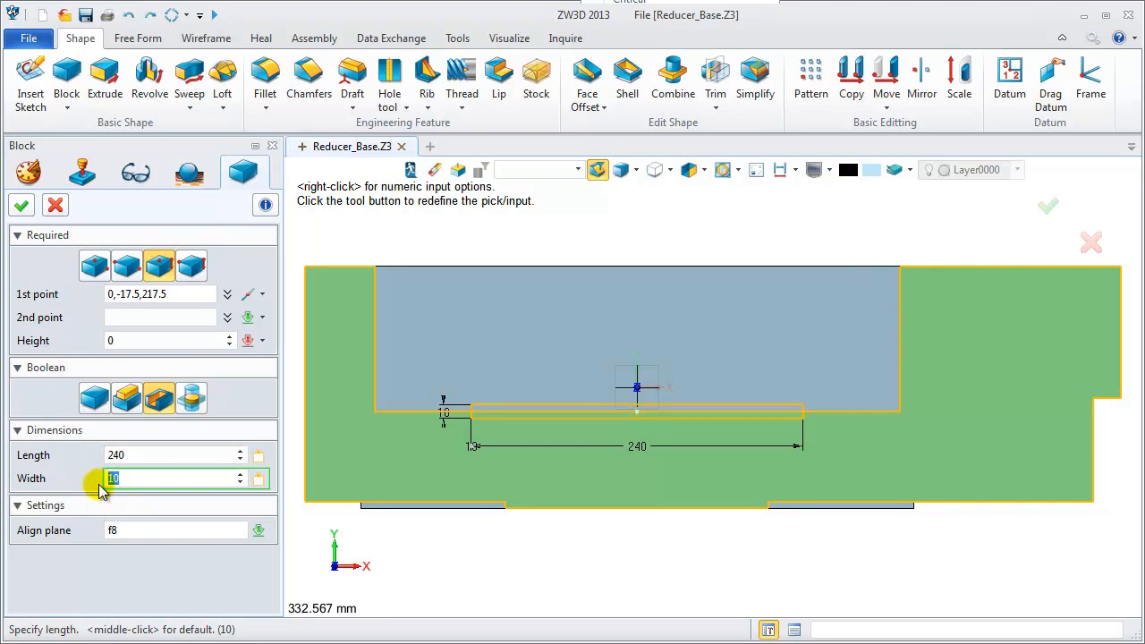
{"action": "key", "text": "Return"}
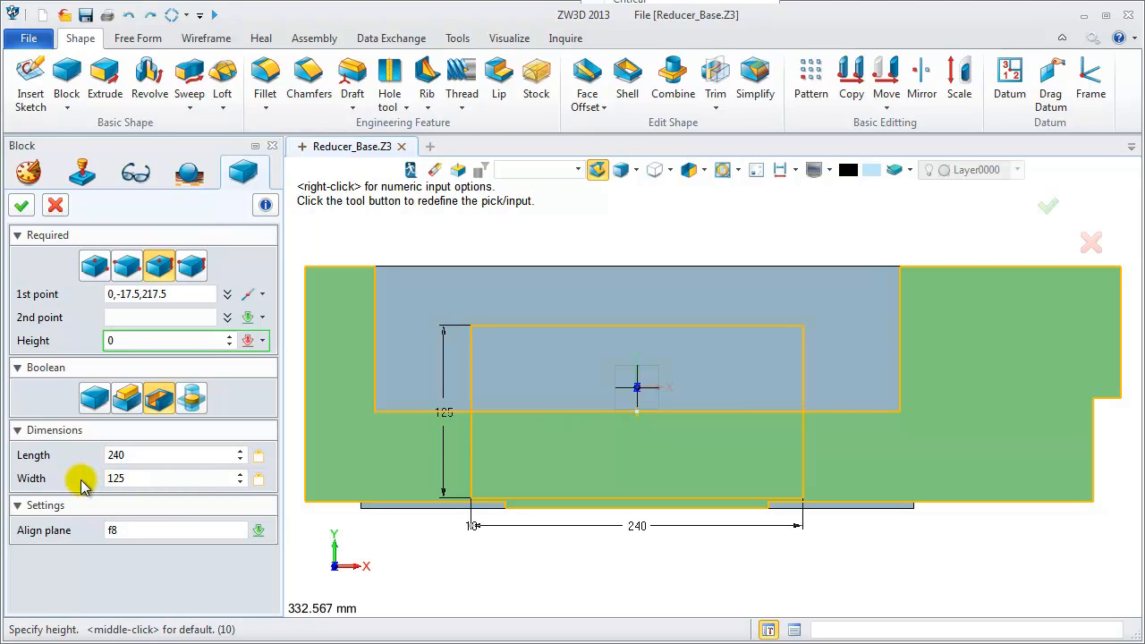
{"action": "double_click", "coordinate": [98, 340]}
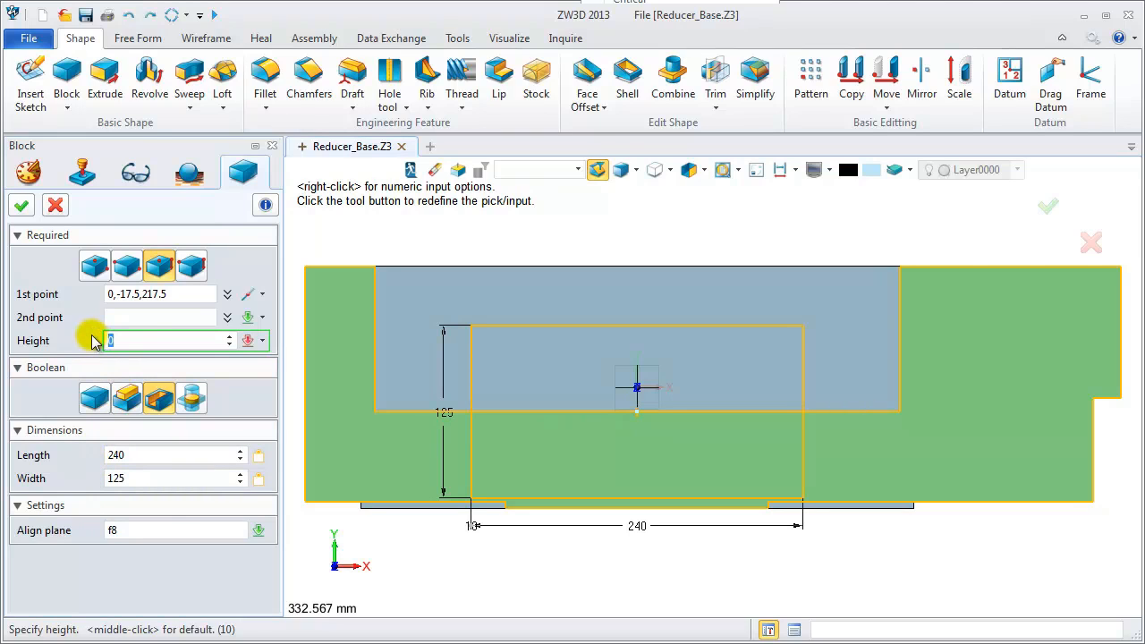
{"action": "key", "text": "Return"}
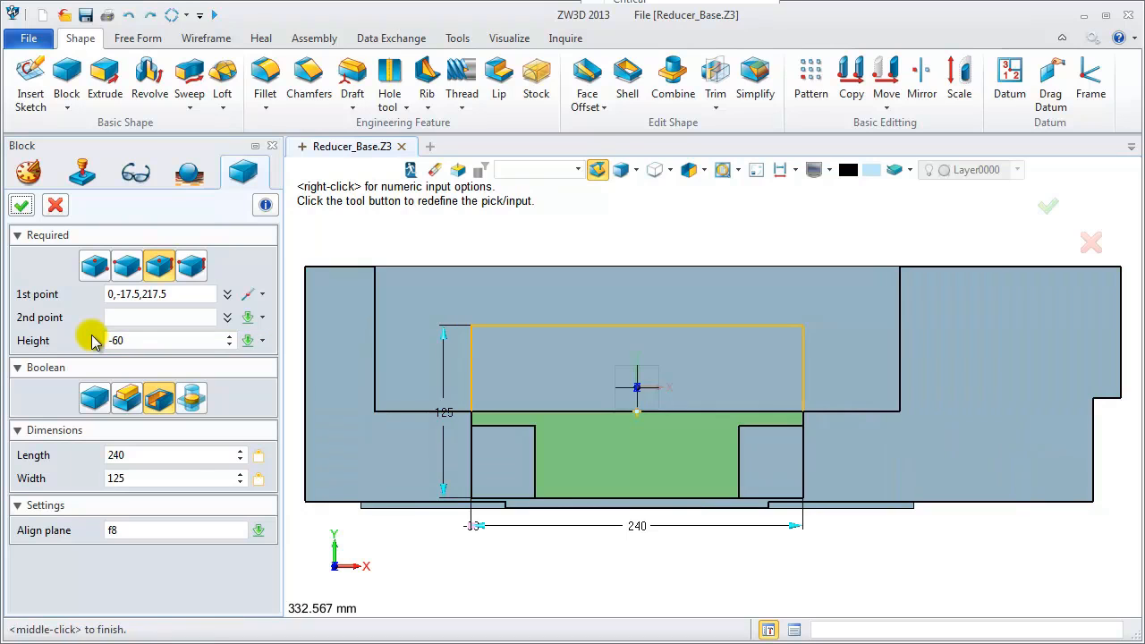
Add the block to the existing body as a boss.
{"action": "left_click", "coordinate": [124, 400]}
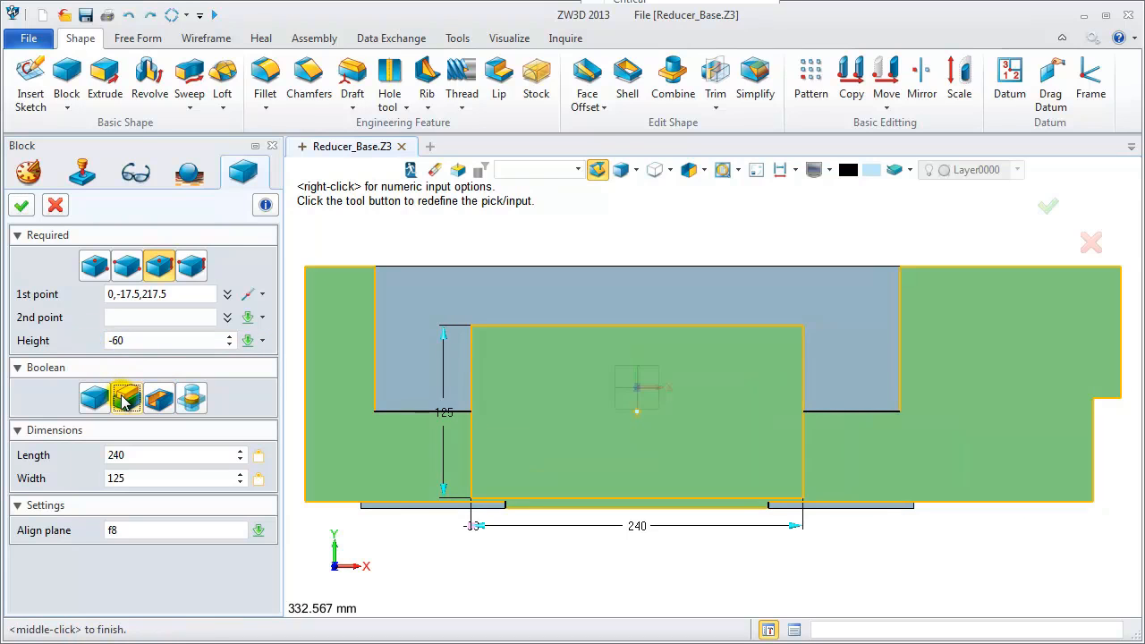
{"action": "right_click_drag", "start_coordinate": [429, 491], "coordinate": [429, 418]}
{"action": "scroll", "coordinate": [433, 418], "scroll_direction": "down", "scroll_amount": 3}
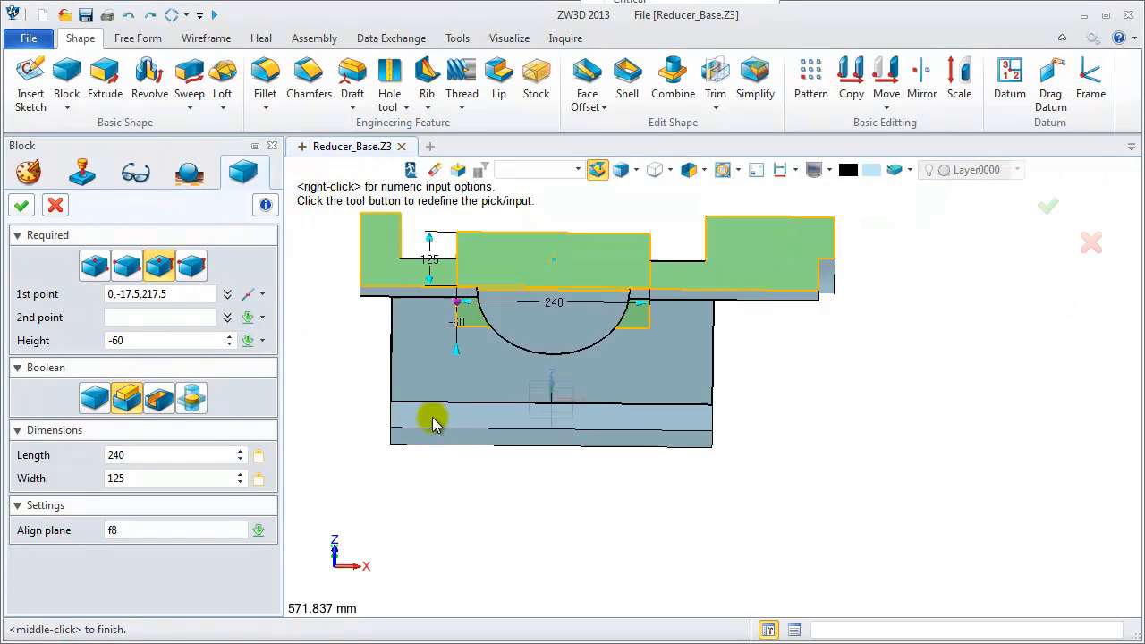
{"action": "middle_click_drag", "start_coordinate": [450, 413], "coordinate": [471, 466]}
{"action": "right_click_drag", "start_coordinate": [471, 466], "coordinate": [482, 425]}
{"action": "right_click_drag", "start_coordinate": [548, 446], "coordinate": [519, 439]}
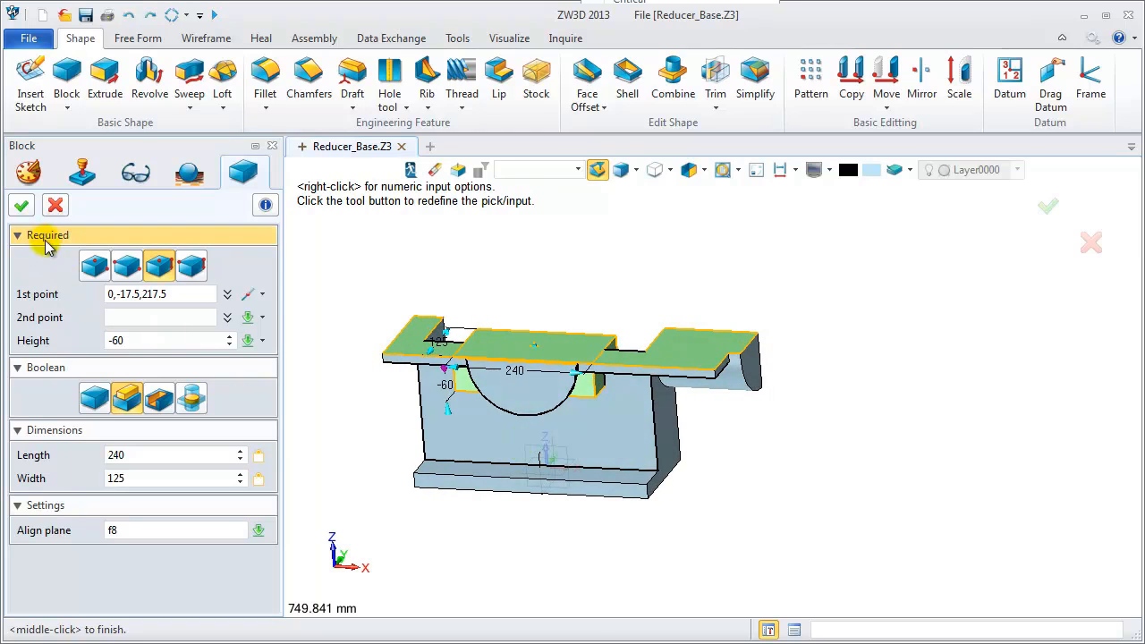
{"action": "left_click", "coordinate": [22, 205]}
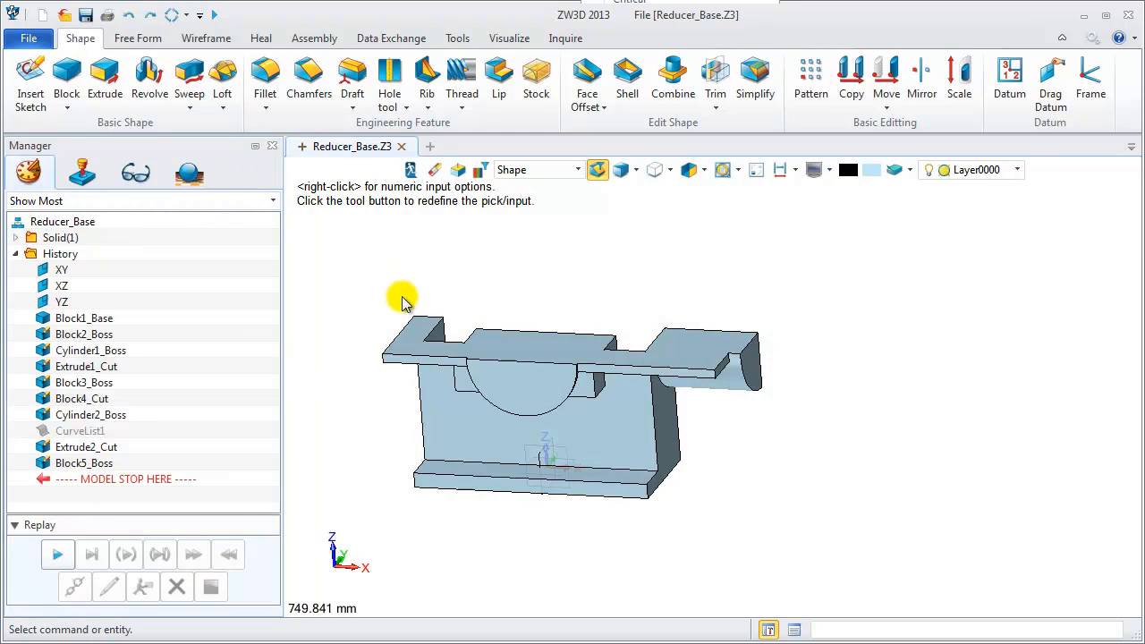
Fillet the new block's two outer vertical edges below the flange with a 25 mm radius, picking with the All filter.
{"action": "key", "text": "ctrl+f"}
{"action": "left_click", "coordinate": [539, 180]}
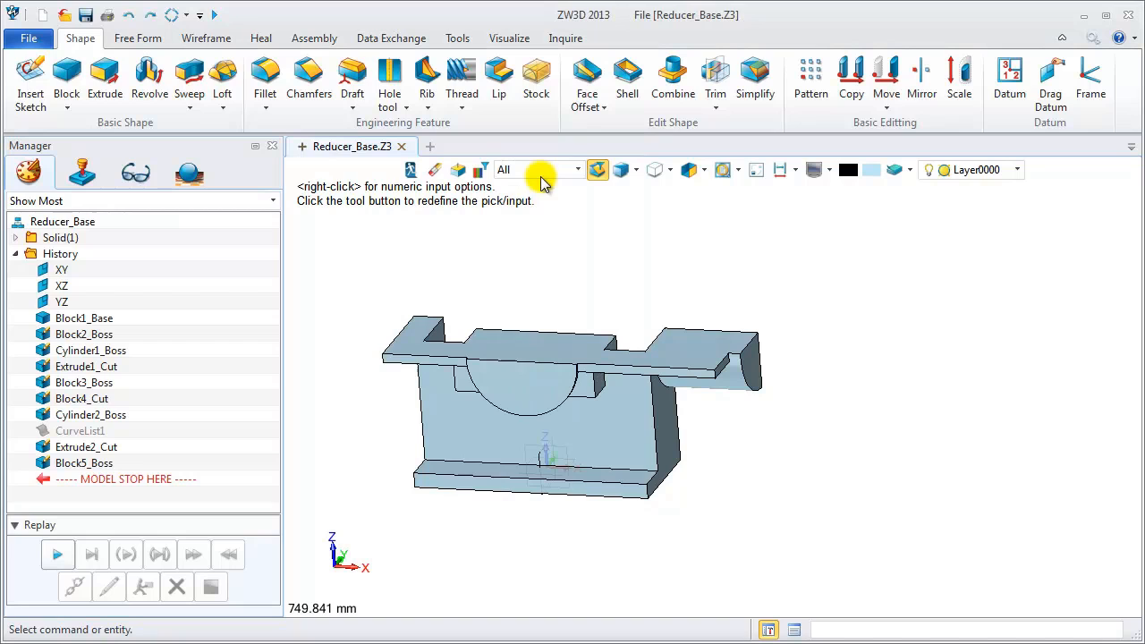
{"action": "left_click", "coordinate": [533, 170]}
{"action": "left_click", "coordinate": [519, 186]}
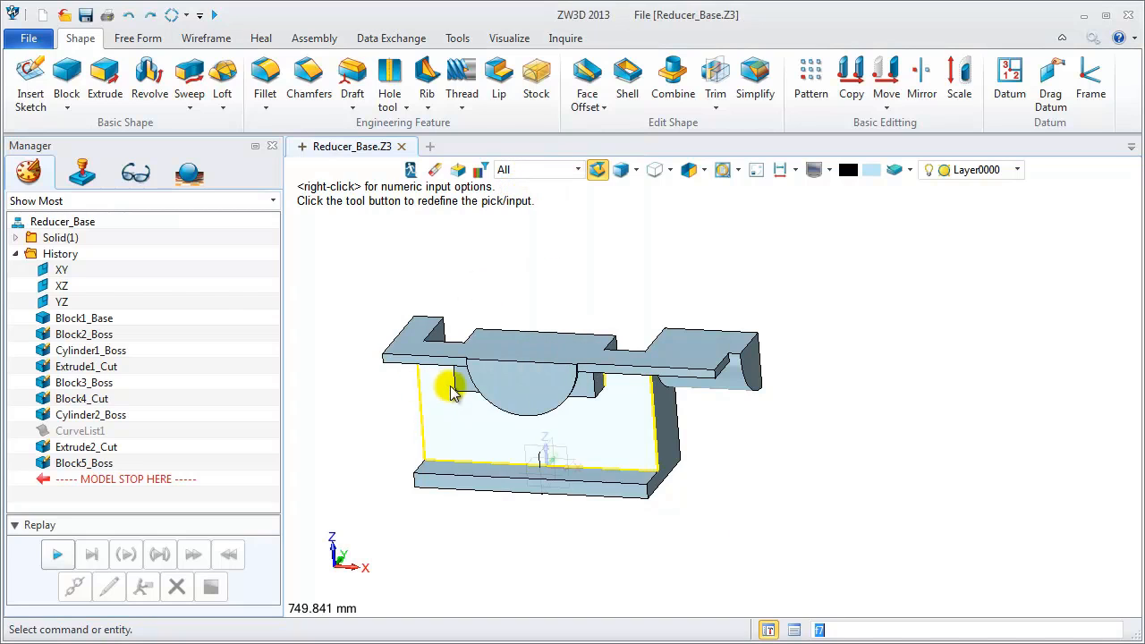
{"action": "scroll", "coordinate": [450, 391], "scroll_direction": "up", "scroll_amount": 3}
{"action": "left_click", "coordinate": [456, 377]}
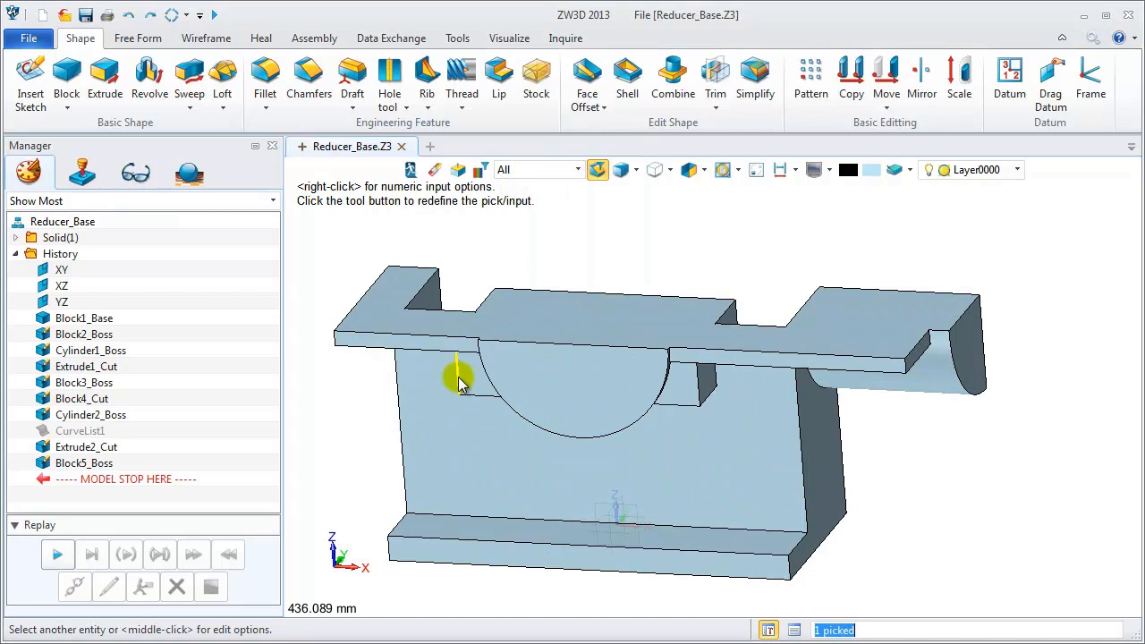
{"action": "middle_click", "coordinate": [703, 387]}
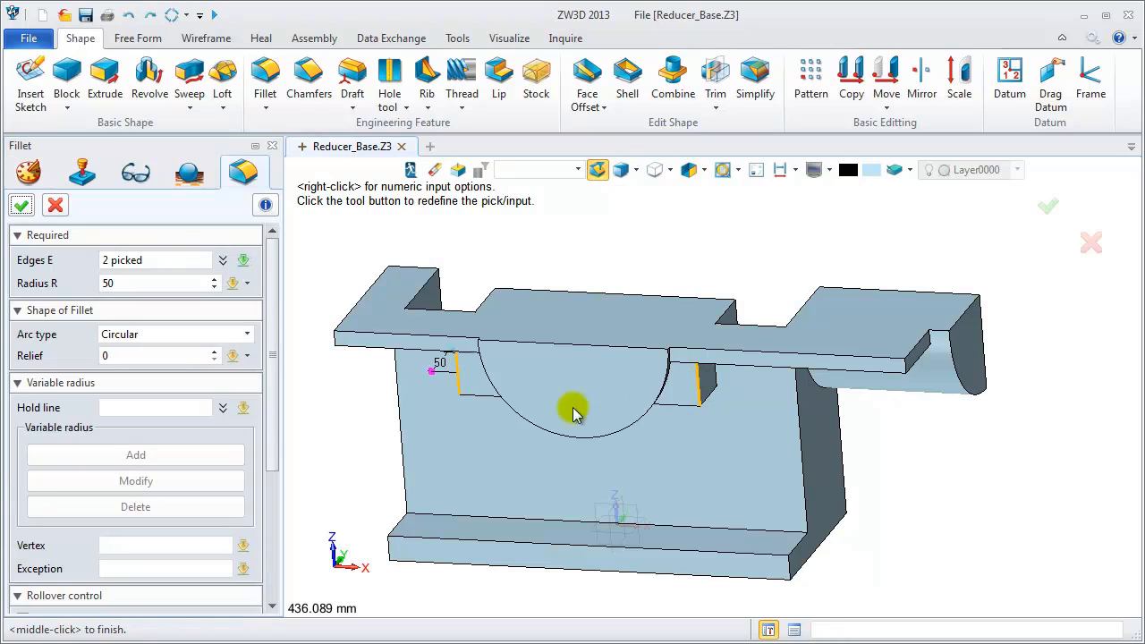
{"action": "double_click", "coordinate": [105, 283]}
{"action": "type", "text": "25"}
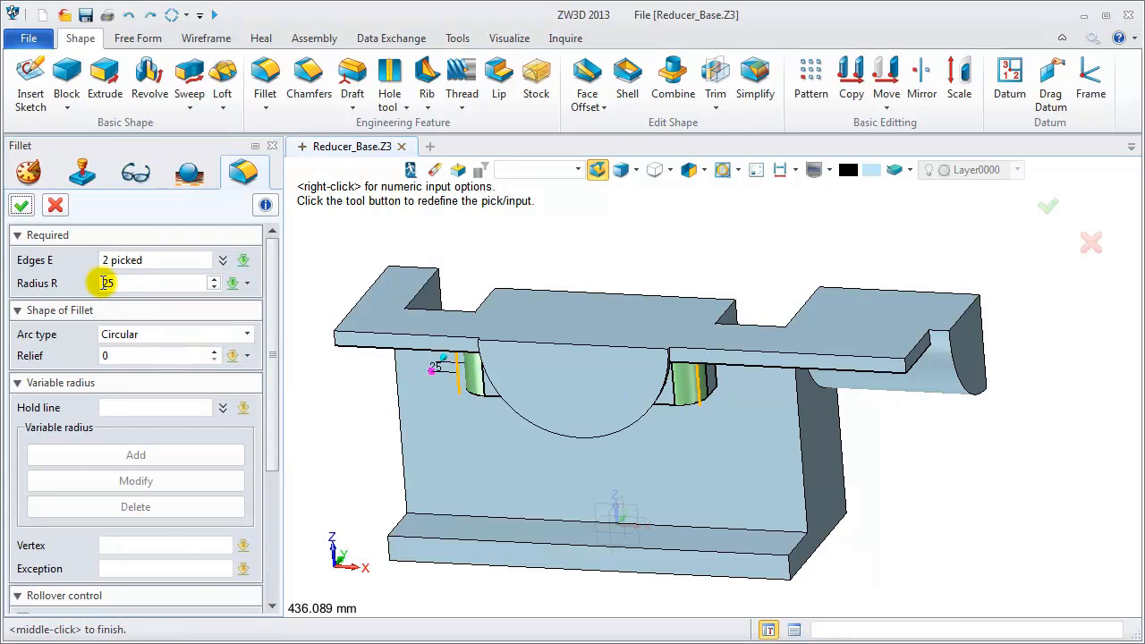
{"action": "left_click", "coordinate": [22, 205]}
Start another block with its first point where the end wall's outer vertical edge meets the adjoining top edge, using From 2 Lines.
{"action": "right_click_drag", "start_coordinate": [348, 422], "coordinate": [379, 422]}
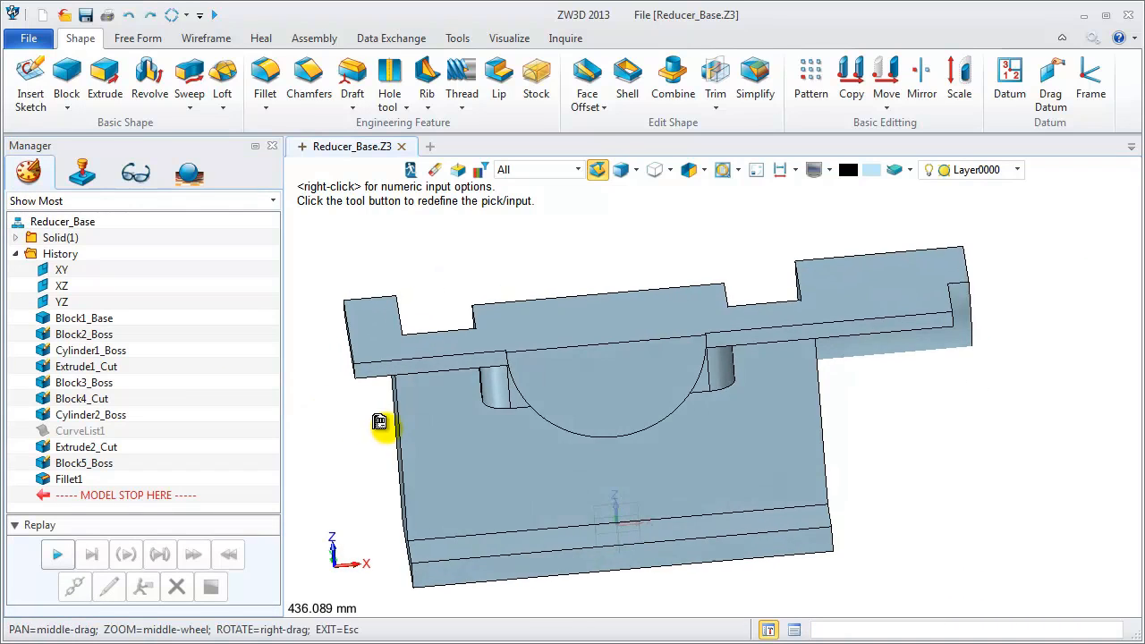
{"action": "left_click", "coordinate": [67, 107]}
{"action": "left_click", "coordinate": [107, 132]}
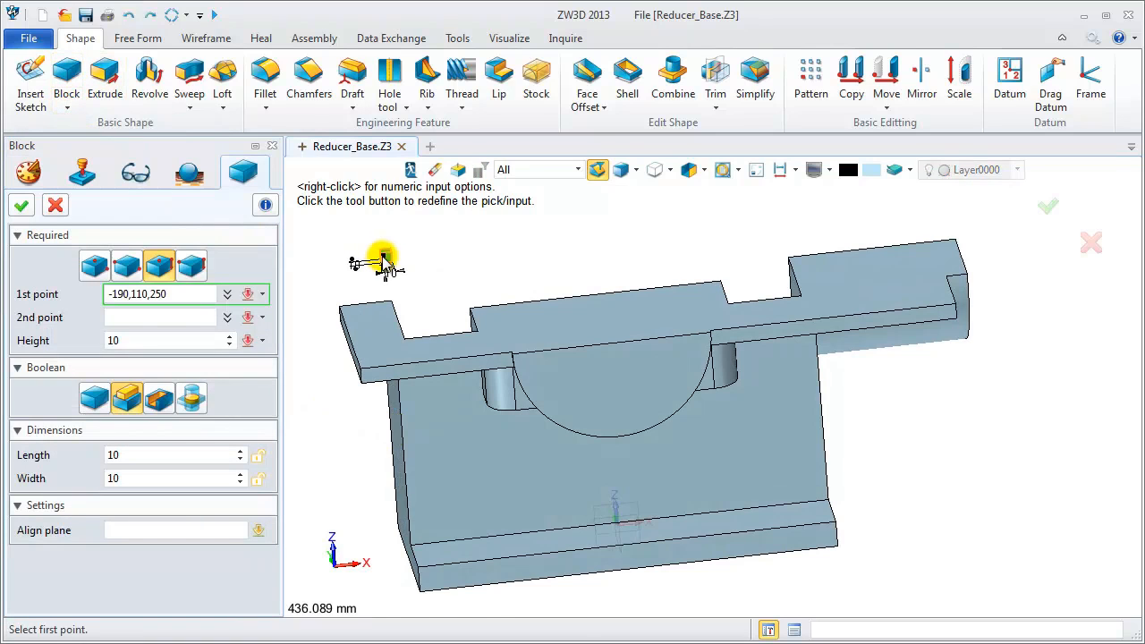
{"action": "right_click", "coordinate": [383, 259]}
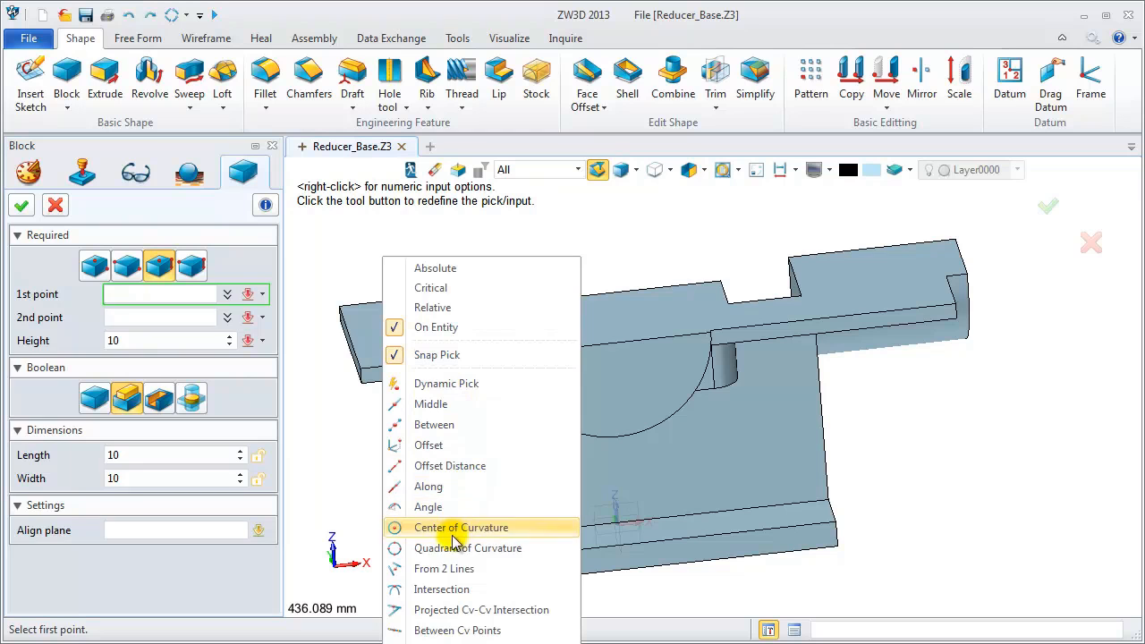
{"action": "left_click", "coordinate": [448, 568]}
{"action": "middle_click_drag", "start_coordinate": [556, 504], "coordinate": [515, 415]}
{"action": "left_click", "coordinate": [527, 410]}
{"action": "left_click", "coordinate": [541, 277]}
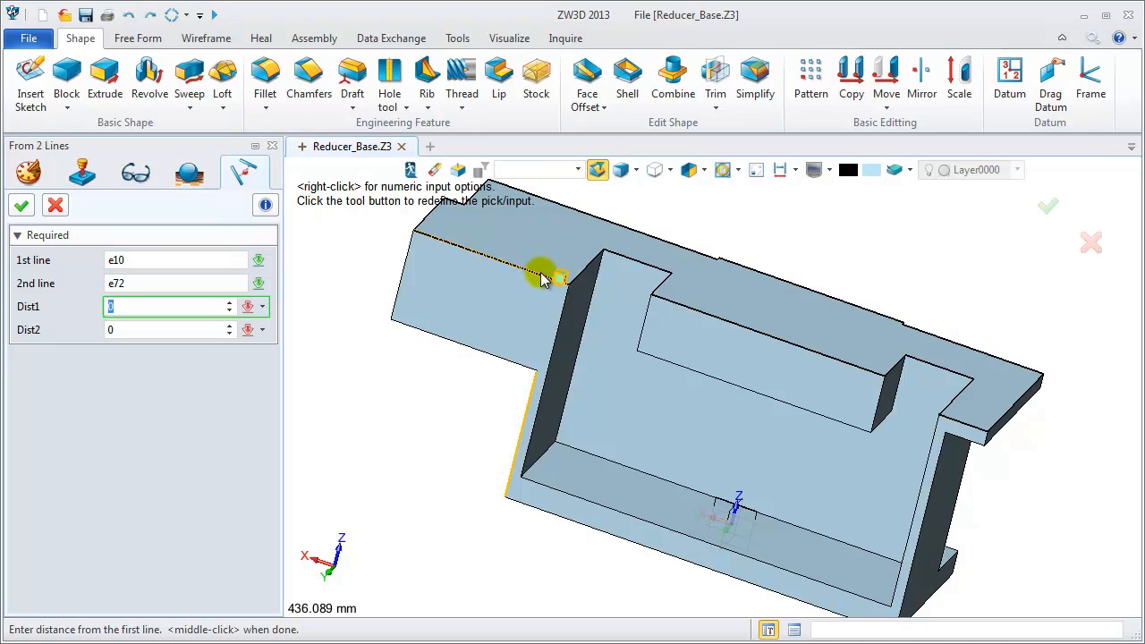
{"action": "left_click", "coordinate": [22, 205]}
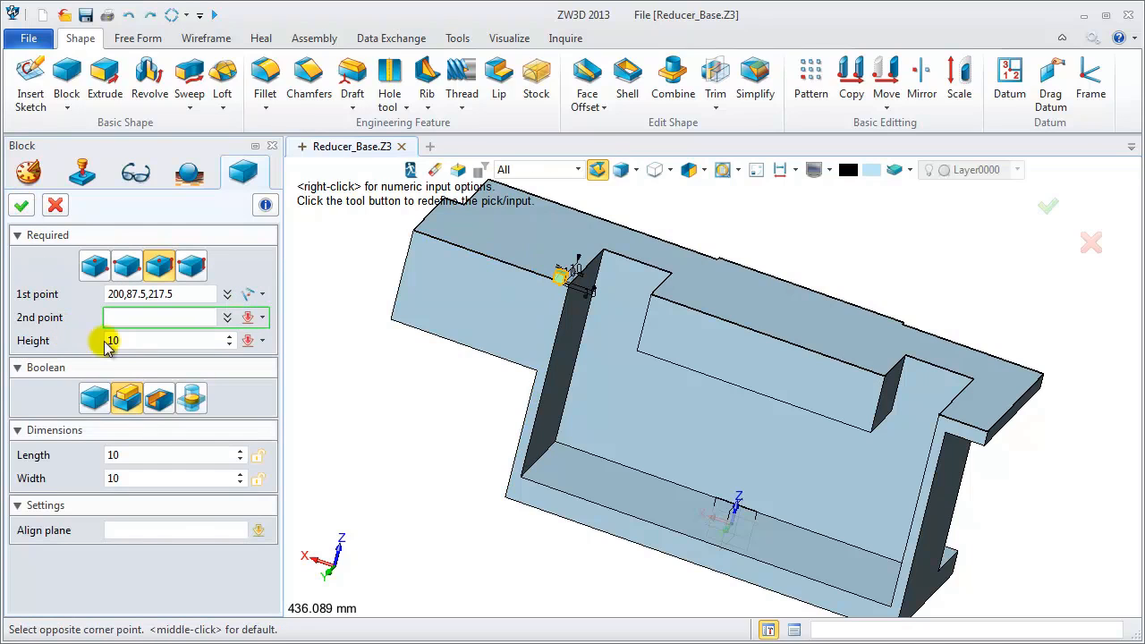
Align the block to the part's top face and define it by two opposite corners.
{"action": "left_click", "coordinate": [115, 454]}
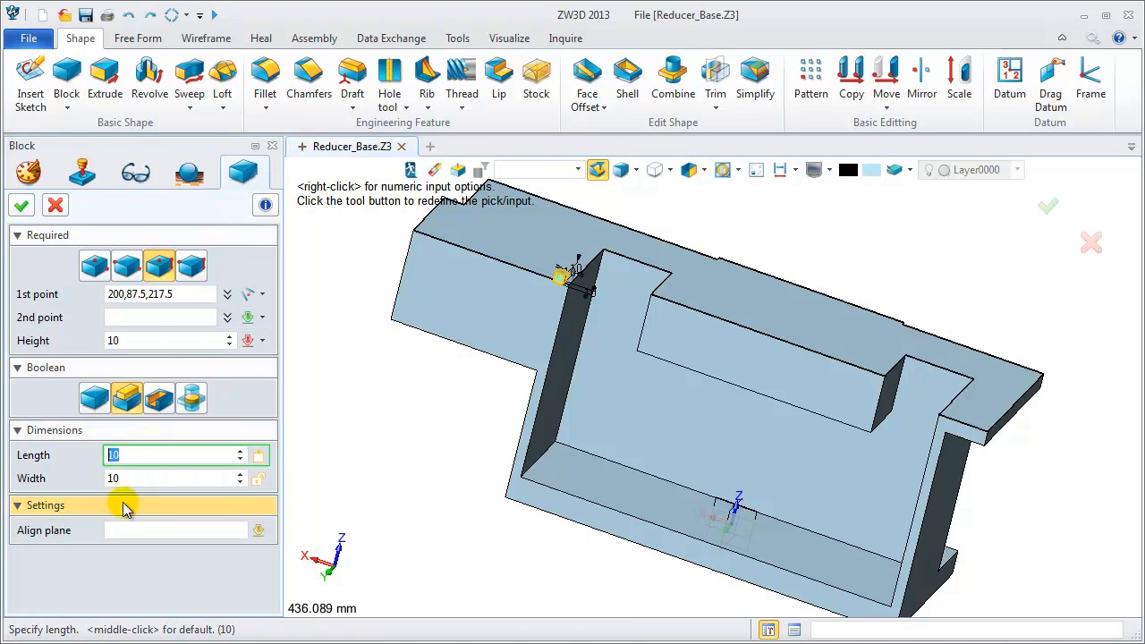
{"action": "left_click", "coordinate": [128, 529]}
{"action": "left_click", "coordinate": [537, 244]}
{"action": "left_click", "coordinate": [126, 265]}
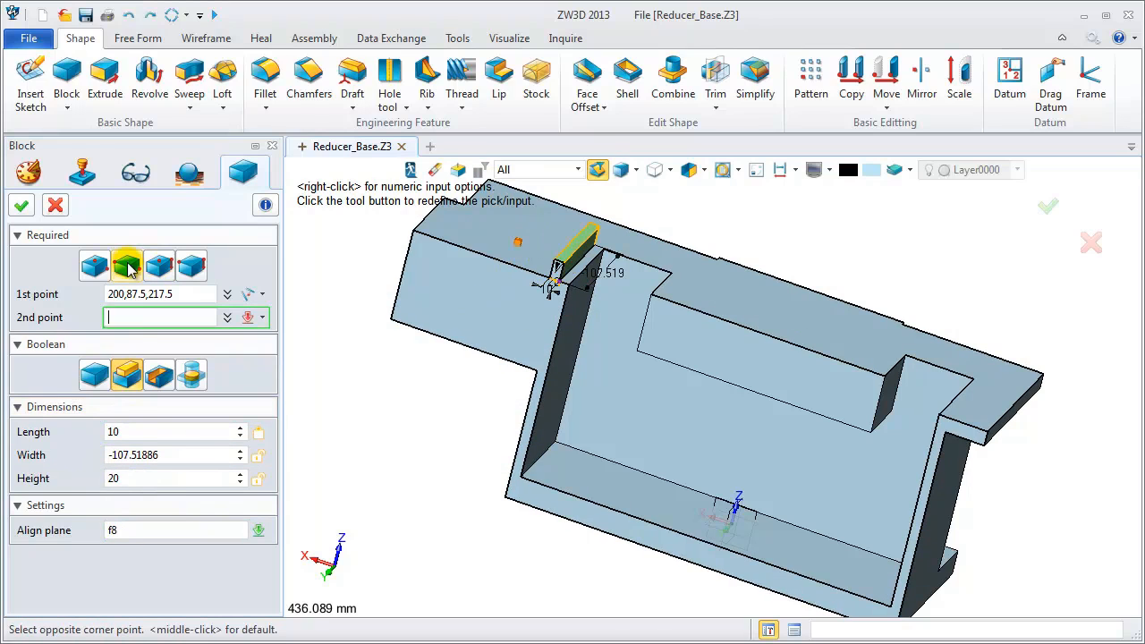
Set the corner block's length to 45 mm, width to -120 mm and height to -60 mm.
{"action": "double_click", "coordinate": [139, 434]}
{"action": "type", "text": "45"}
{"action": "key", "text": "Return"}
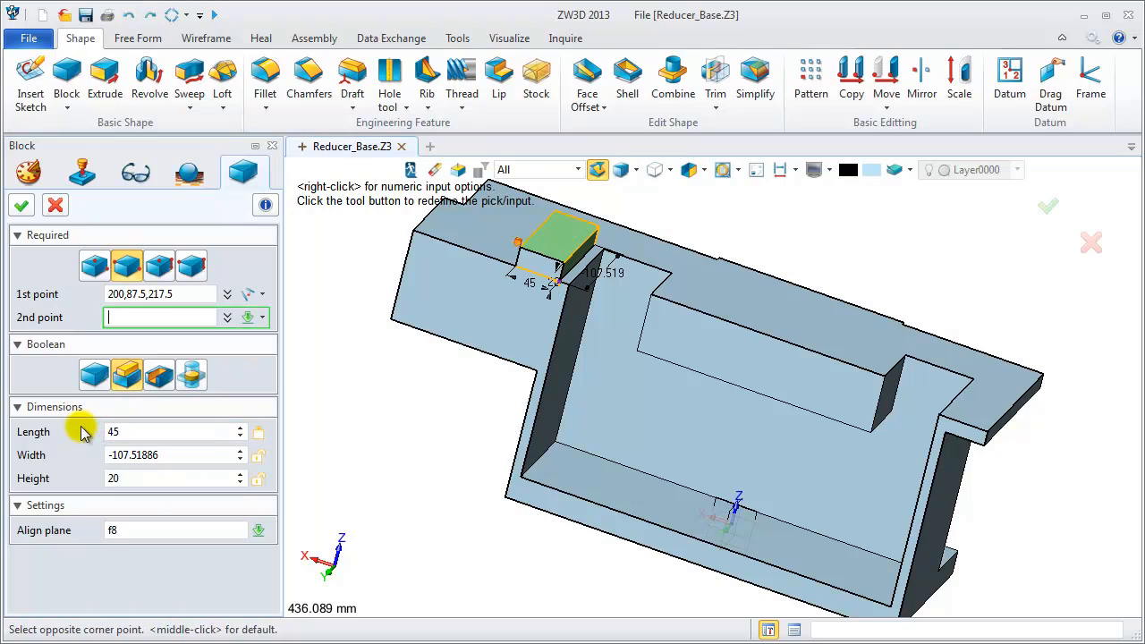
{"action": "double_click", "coordinate": [105, 456]}
{"action": "type", "text": "-120"}
{"action": "key", "text": "Return"}
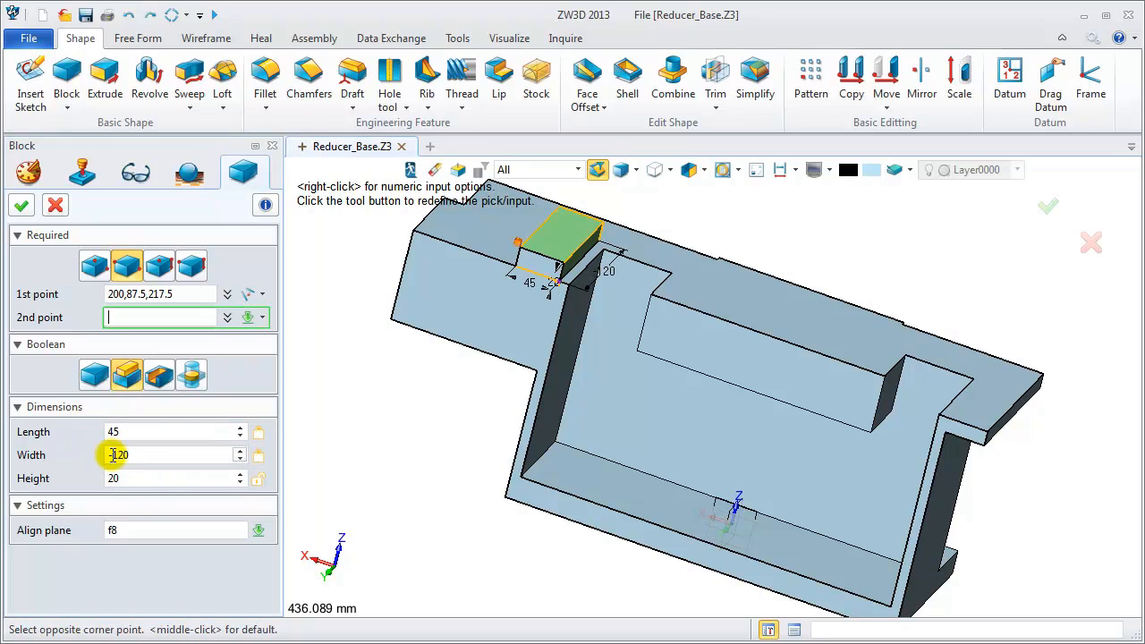
{"action": "double_click", "coordinate": [108, 479]}
{"action": "type", "text": "-"}
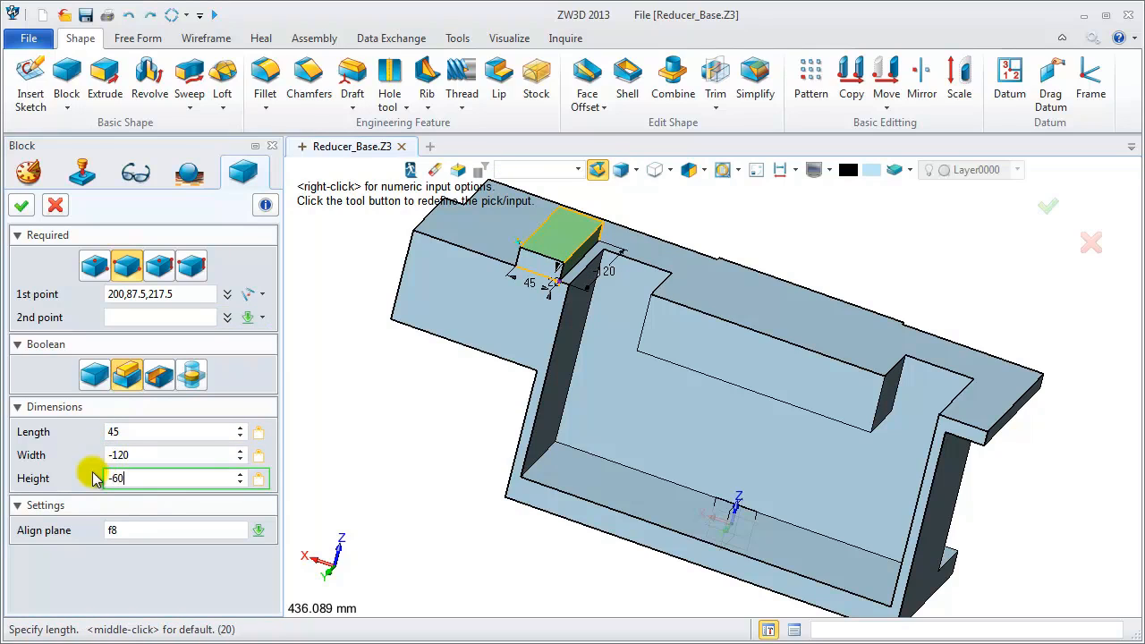
{"action": "type", "text": "60"}
{"action": "key", "text": "Return"}
Create the corner block as a separate base shape.
{"action": "left_click", "coordinate": [94, 374]}
{"action": "right_click_drag", "start_coordinate": [583, 409], "coordinate": [760, 370]}
{"action": "left_click", "coordinate": [22, 206]}
Start an asymmetric chamfer on the corner block's vertical edge at the end wall, accepting the default first-side face.
{"action": "right_click_drag", "start_coordinate": [622, 468], "coordinate": [796, 374]}
{"action": "scroll", "coordinate": [797, 374], "scroll_direction": "up", "scroll_amount": 5}
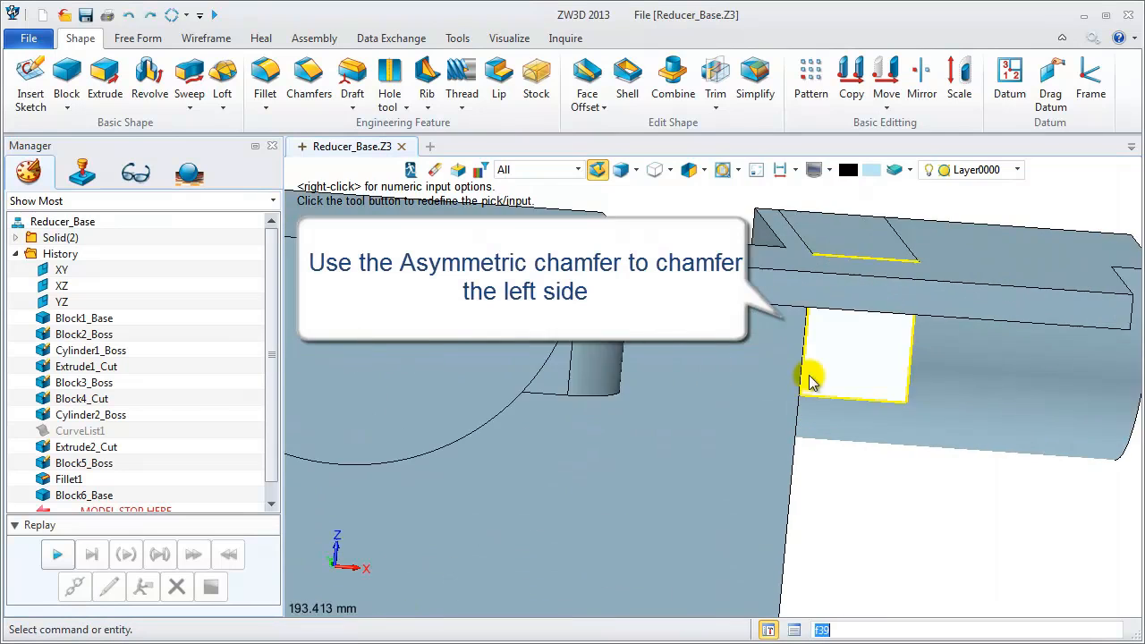
{"action": "left_click", "coordinate": [309, 80]}
{"action": "left_click", "coordinate": [135, 265]}
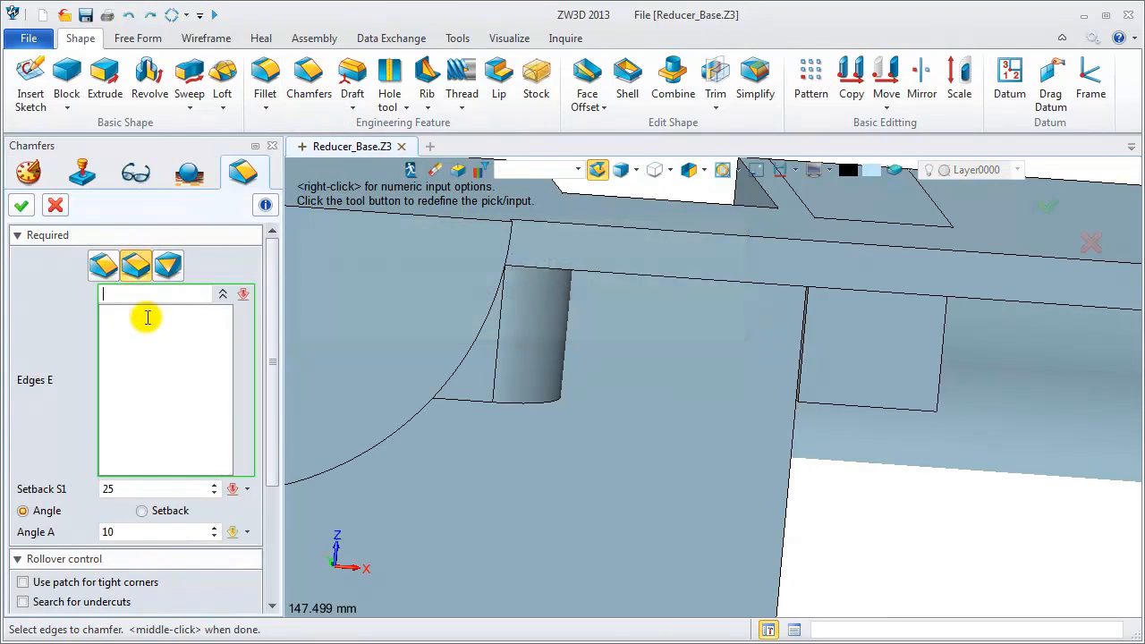
{"action": "left_click", "coordinate": [808, 347]}
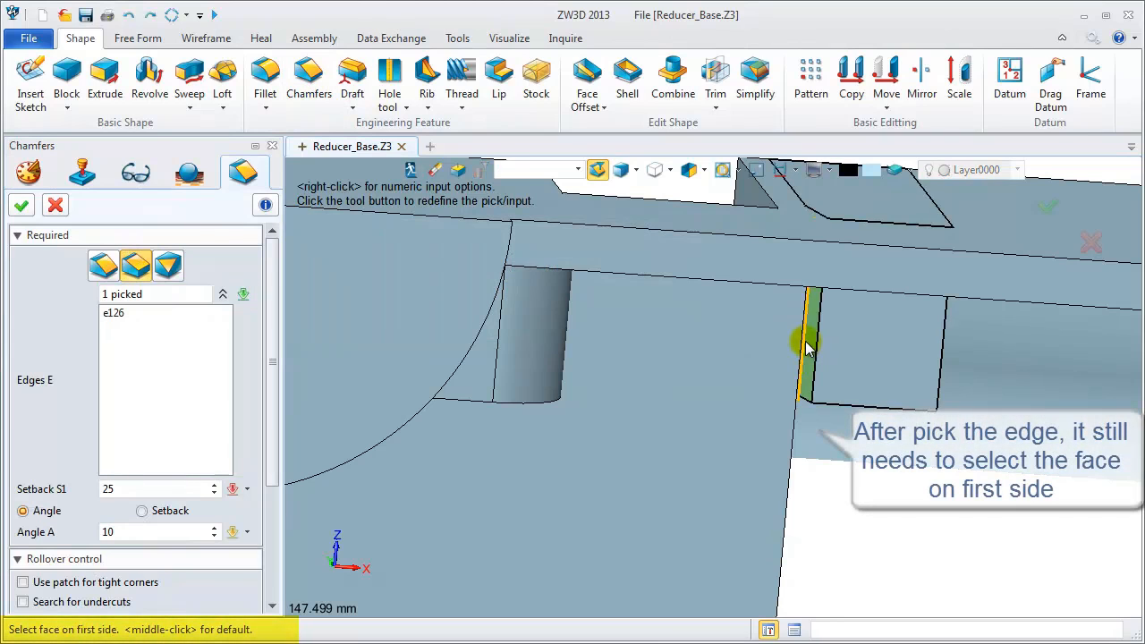
{"action": "middle_click", "coordinate": [799, 340]}
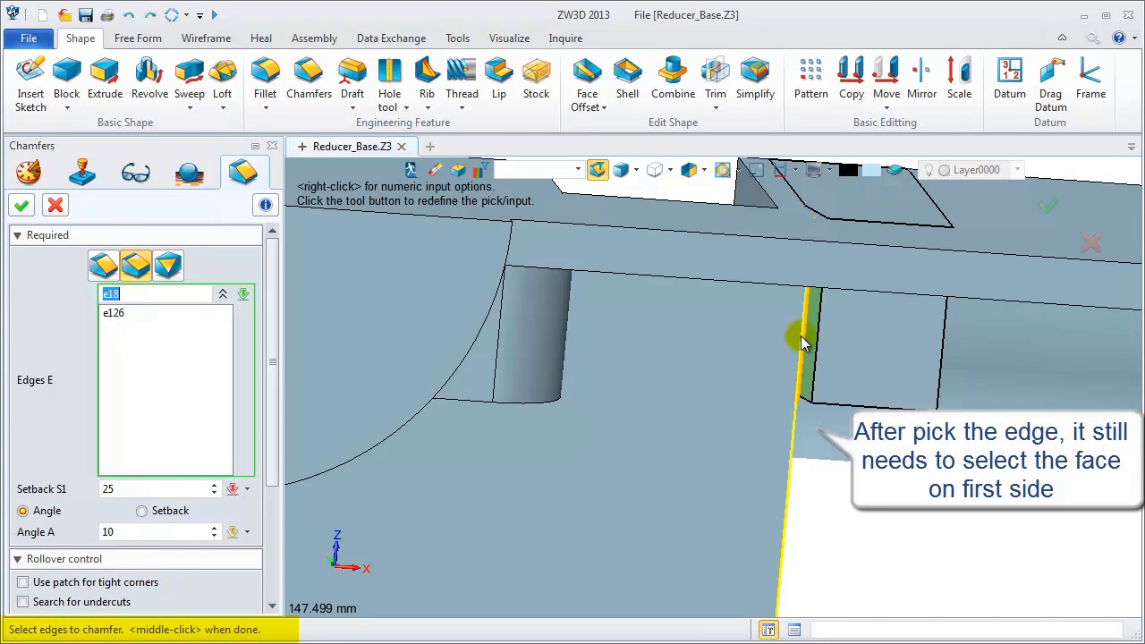
Create the chamfer using two setbacks, with S1 at 5 mm and S2 at 20 mm.
{"action": "left_click", "coordinate": [183, 489]}
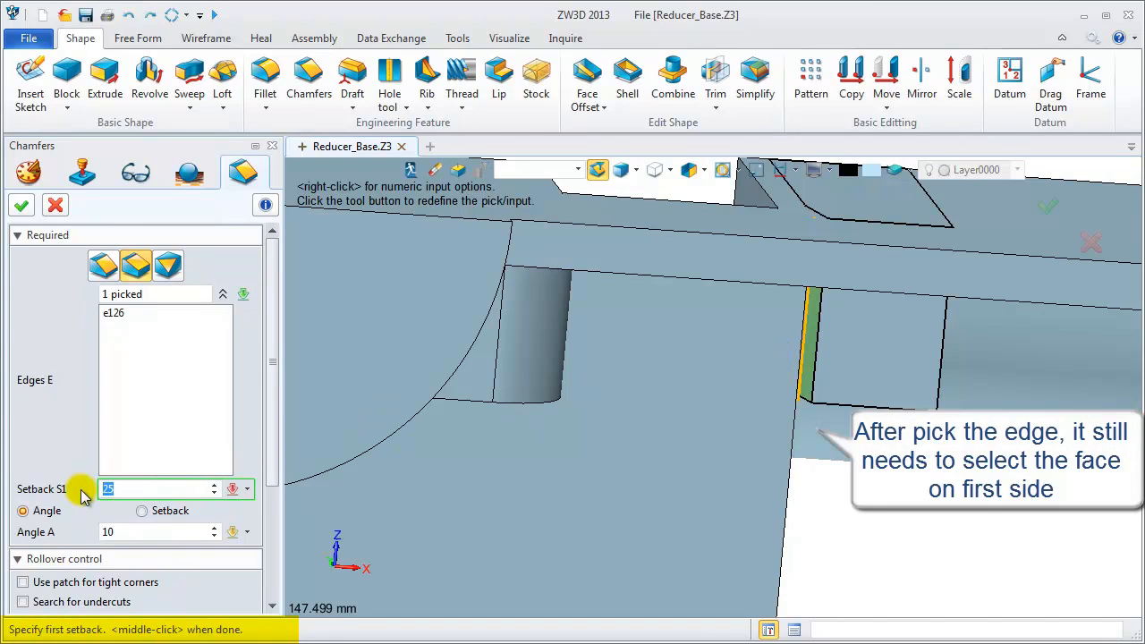
{"action": "key", "text": "Return"}
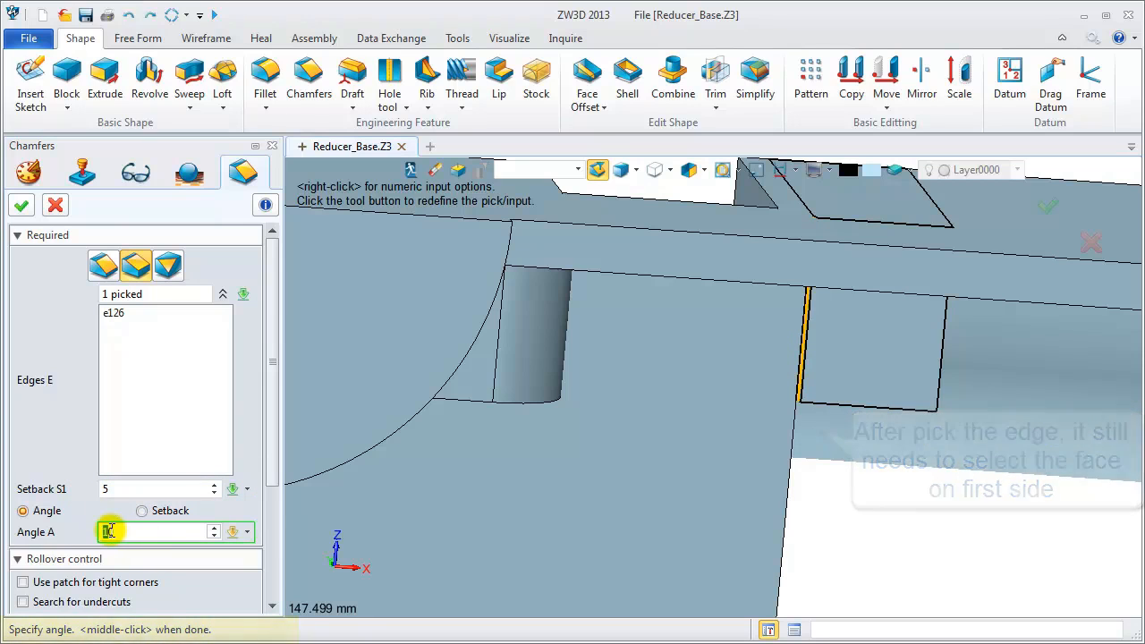
{"action": "left_click", "coordinate": [134, 512]}
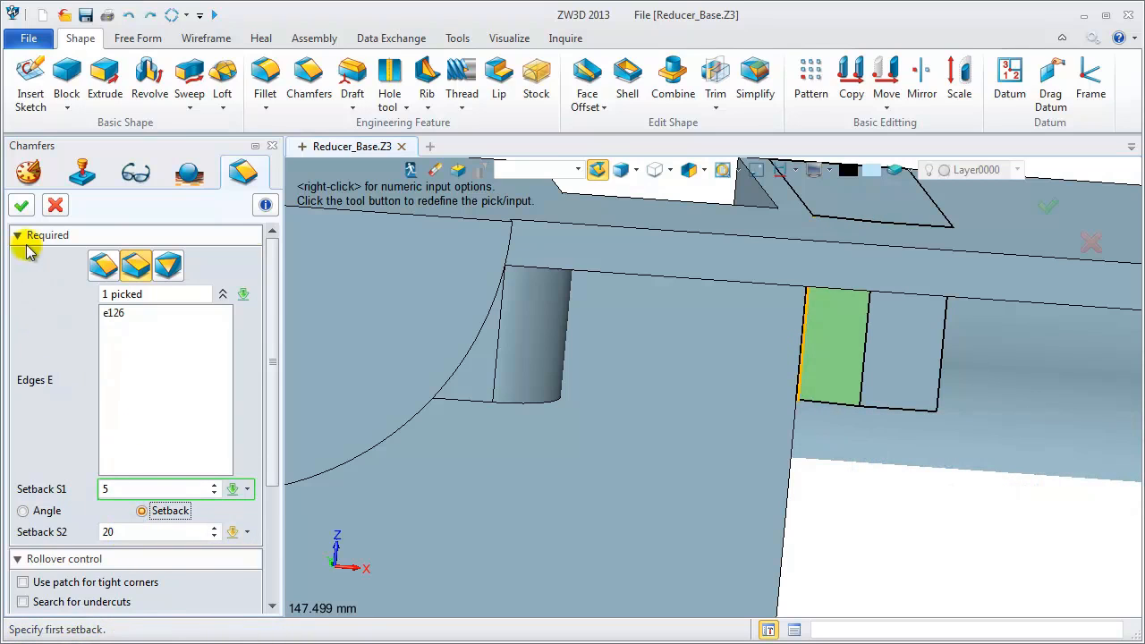
{"action": "left_click", "coordinate": [35, 209]}
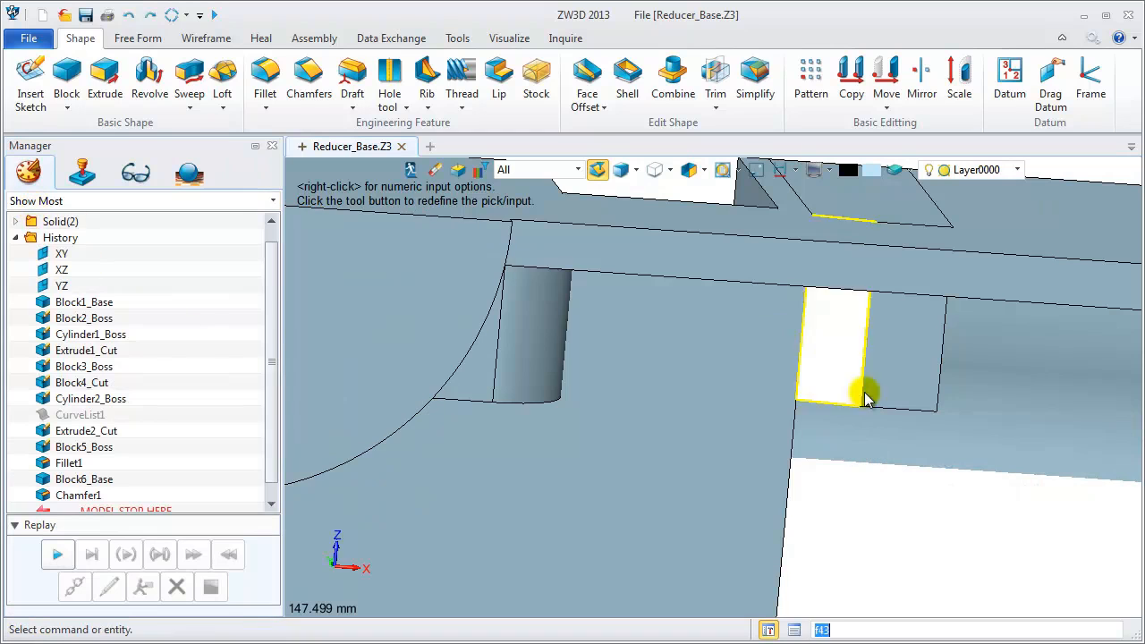
Fillet the corner block's other outer vertical edge with a 25 mm radius.
{"action": "mouse_move", "coordinate": [893, 388]}
{"action": "right_mouse_down"}
{"action": "mouse_move", "coordinate": [862, 386]}
{"action": "mouse_move", "coordinate": [882, 388]}
{"action": "right_mouse_up"}
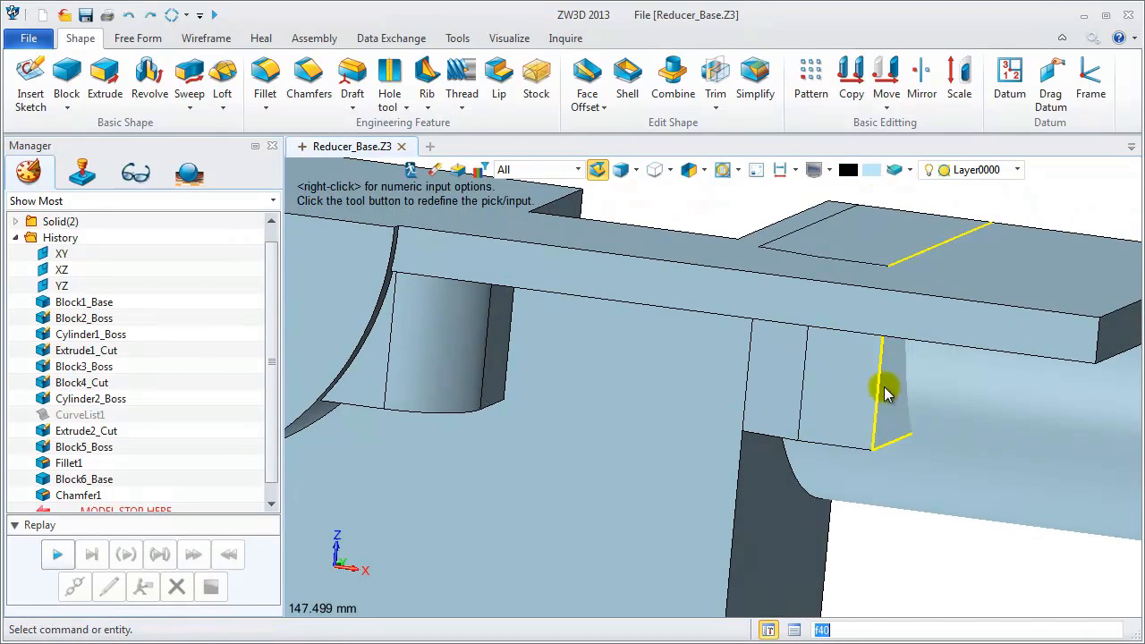
{"action": "left_click", "coordinate": [880, 393]}
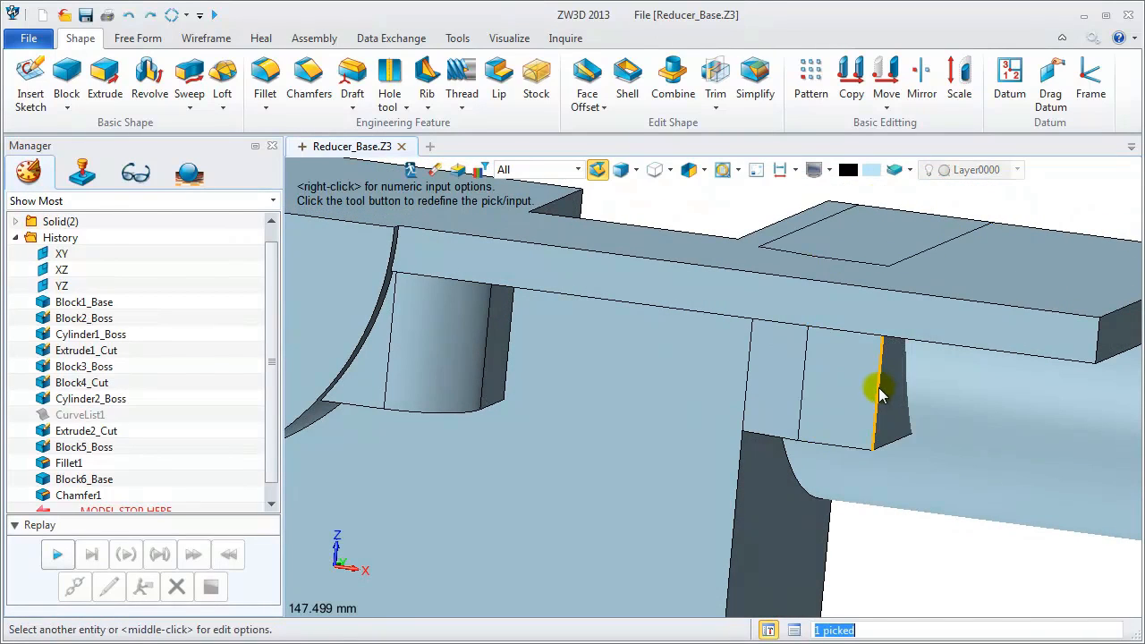
{"action": "middle_click", "coordinate": [881, 394]}
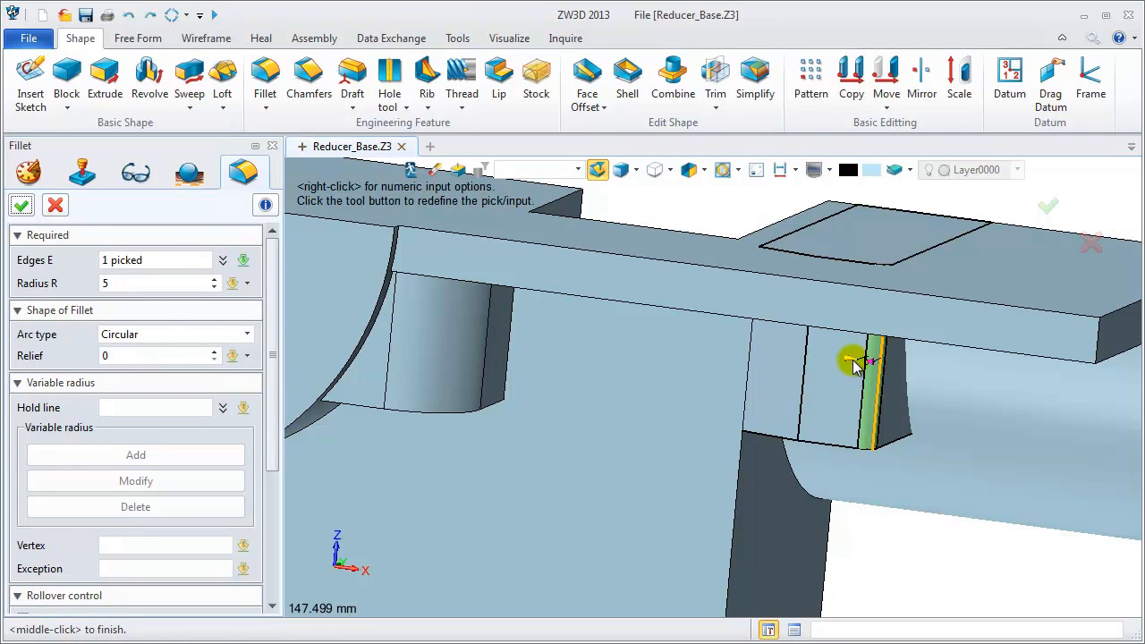
{"action": "left_click", "coordinate": [124, 283]}
{"action": "type", "text": "25"}
{"action": "key", "text": "Return"}
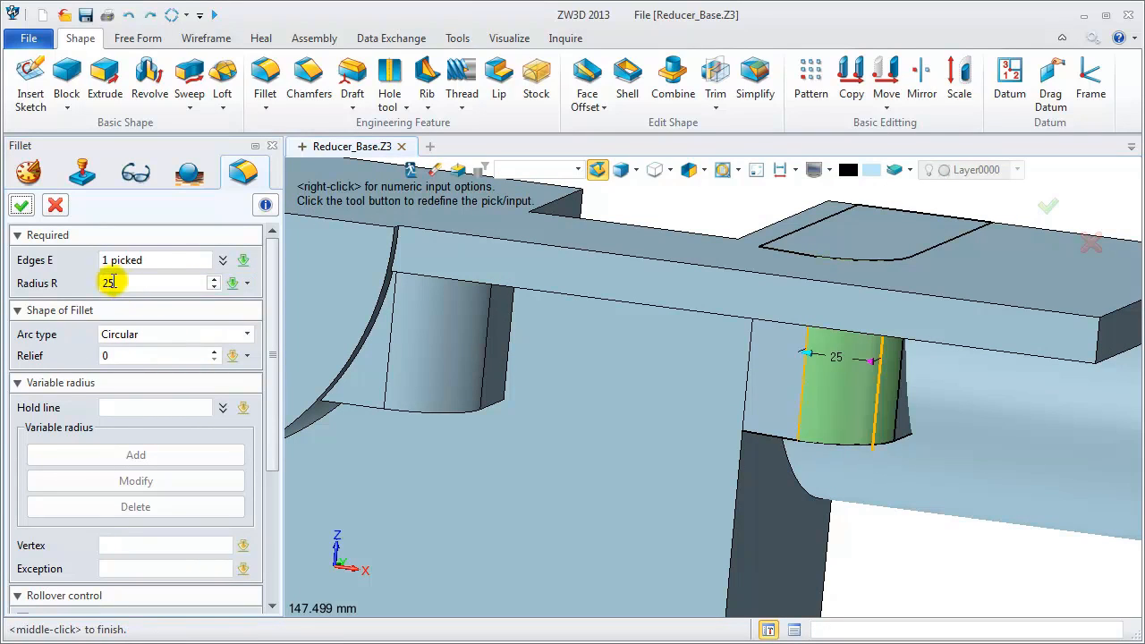
{"action": "left_click", "coordinate": [21, 205]}
Start another block with its first point 95 mm along the corner block's short top edge on the flange's inner side, using Along.
{"action": "mouse_move", "coordinate": [585, 434]}
{"action": "right_mouse_down"}
{"action": "mouse_move", "coordinate": [611, 447]}
{"action": "mouse_move", "coordinate": [602, 444]}
{"action": "right_mouse_up"}
{"action": "scroll", "coordinate": [602, 444], "scroll_direction": "down", "scroll_amount": 2}
{"action": "scroll", "coordinate": [595, 439], "scroll_direction": "down", "scroll_amount": 4}
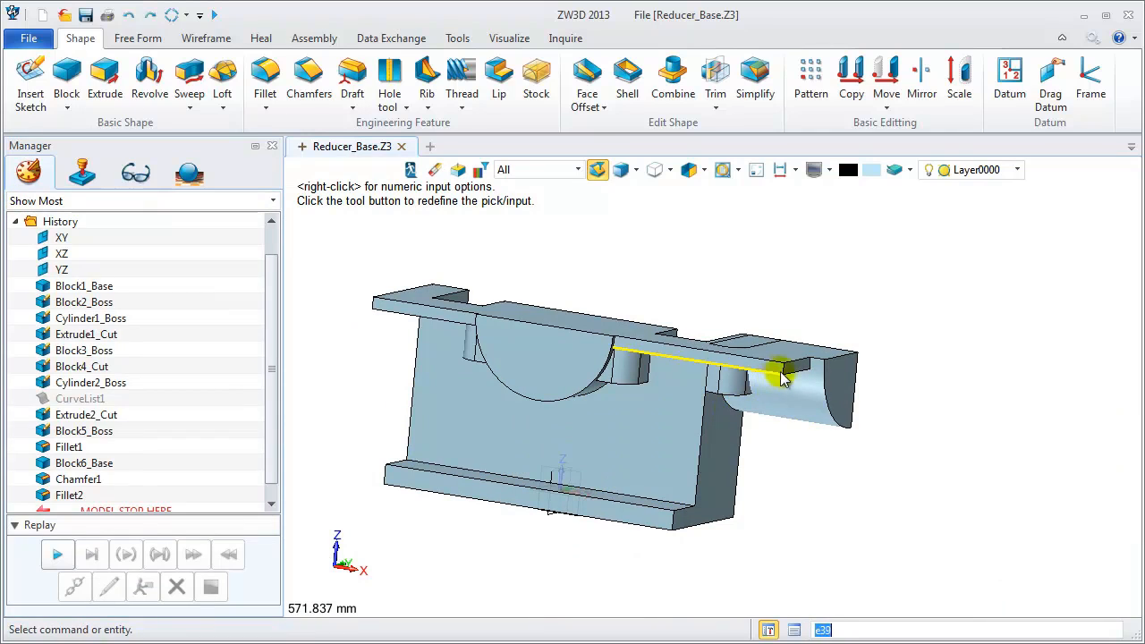
{"action": "left_click", "coordinate": [67, 106]}
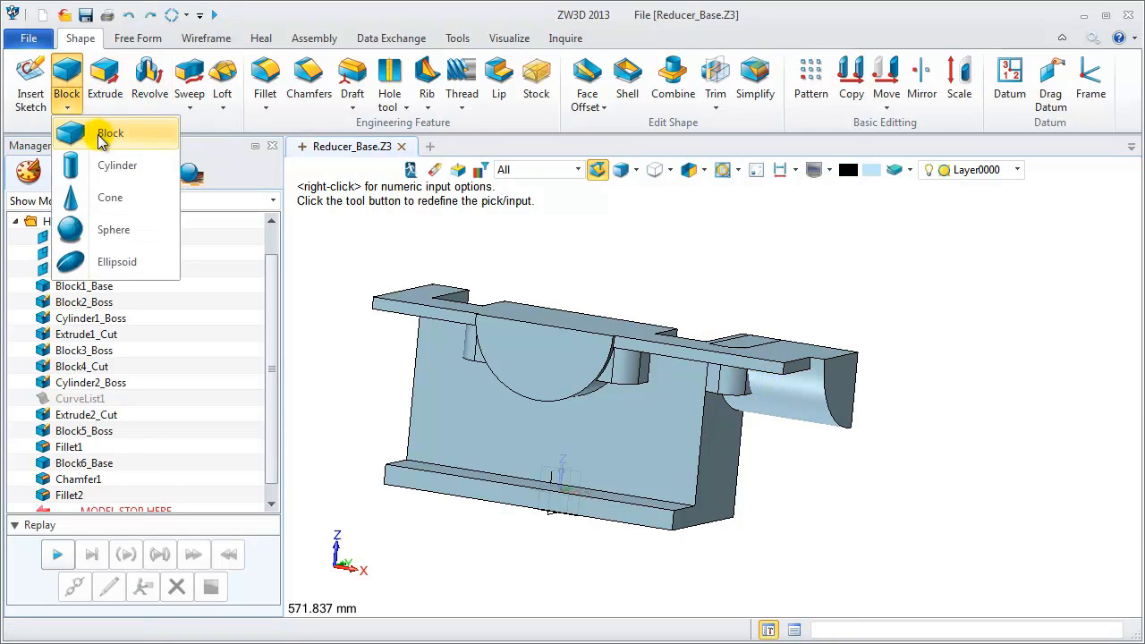
{"action": "left_click", "coordinate": [100, 132]}
{"action": "right_click", "coordinate": [356, 230]}
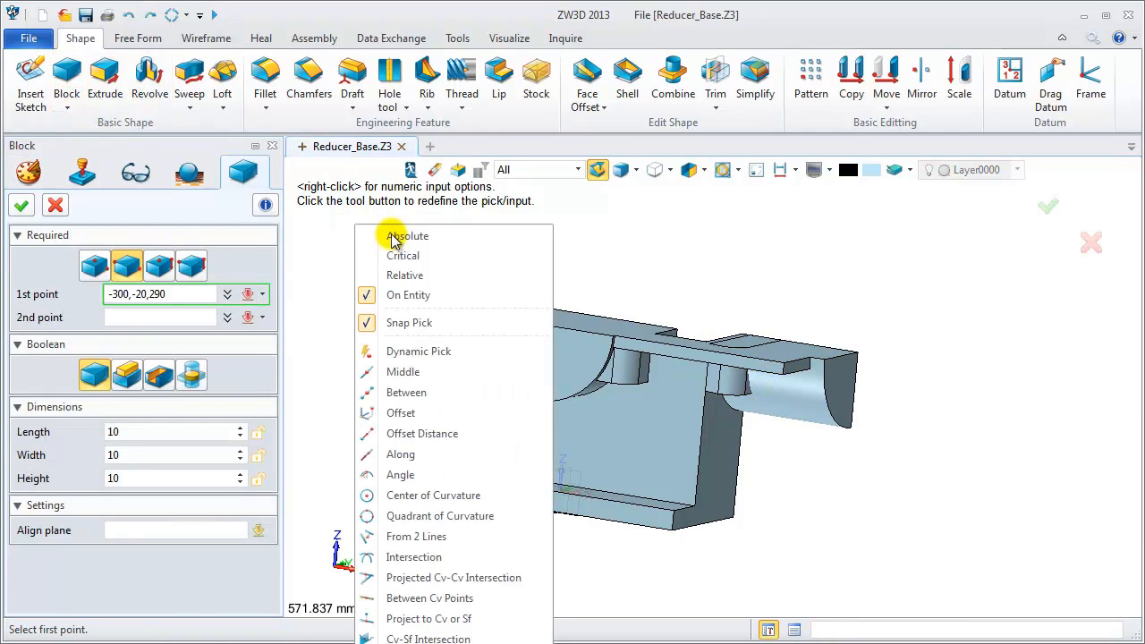
{"action": "left_click", "coordinate": [410, 454]}
{"action": "right_click_drag", "start_coordinate": [457, 369], "coordinate": [492, 467]}
{"action": "scroll", "coordinate": [762, 379], "scroll_direction": "up", "scroll_amount": 4}
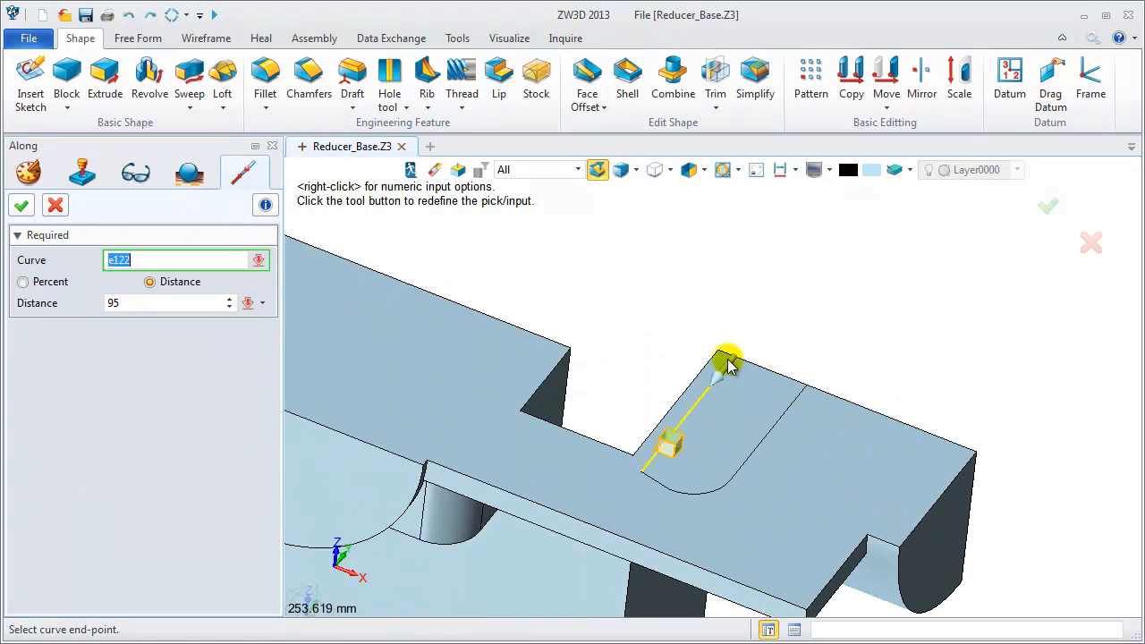
{"action": "scroll", "coordinate": [761, 385], "scroll_direction": "up", "scroll_amount": 2}
{"action": "left_click", "coordinate": [771, 380]}
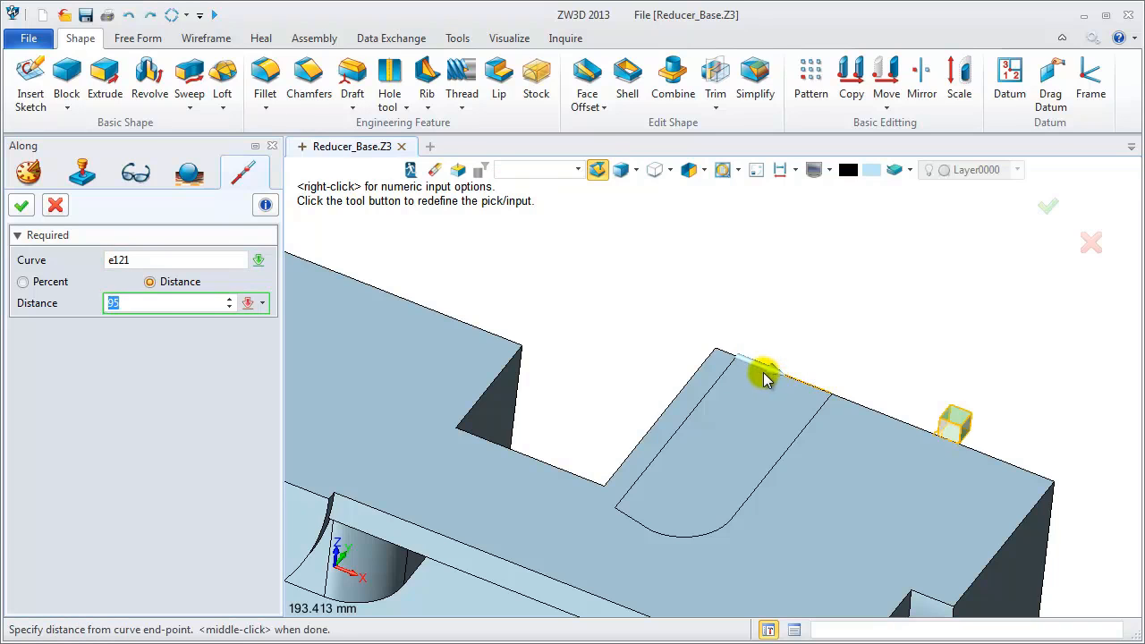
{"action": "middle_click", "coordinate": [763, 378]}
Place the block's opposite corner, set its length to 50 mm and align it to the part's top face.
{"action": "left_click", "coordinate": [883, 604]}
{"action": "left_click", "coordinate": [167, 433]}
{"action": "type", "text": "50"}
{"action": "key", "text": "Return"}
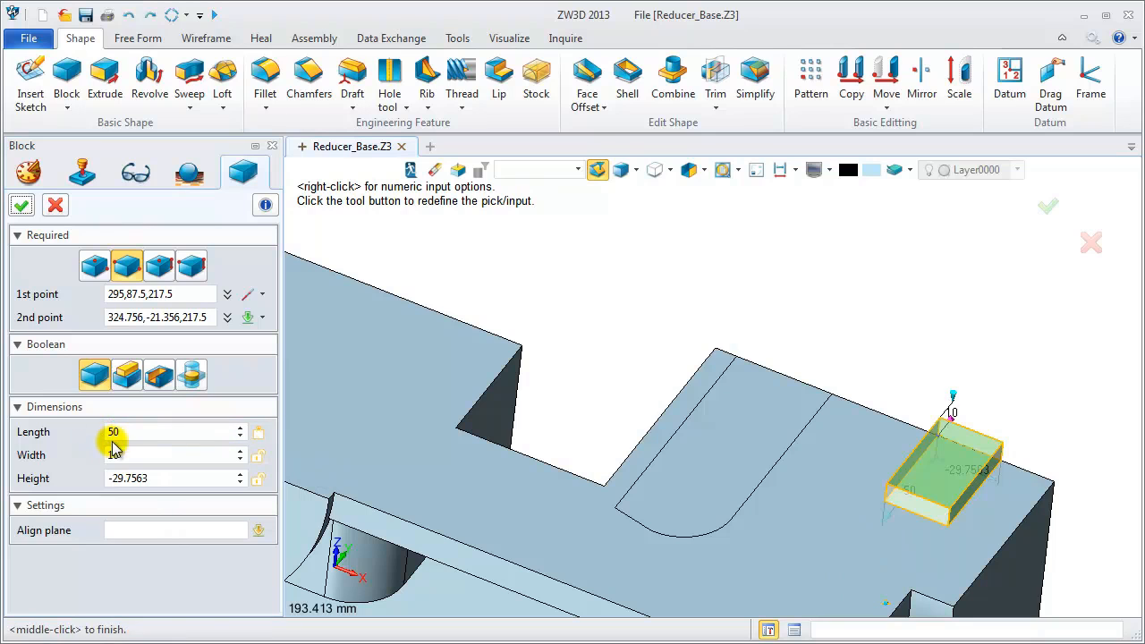
{"action": "left_click", "coordinate": [122, 528]}
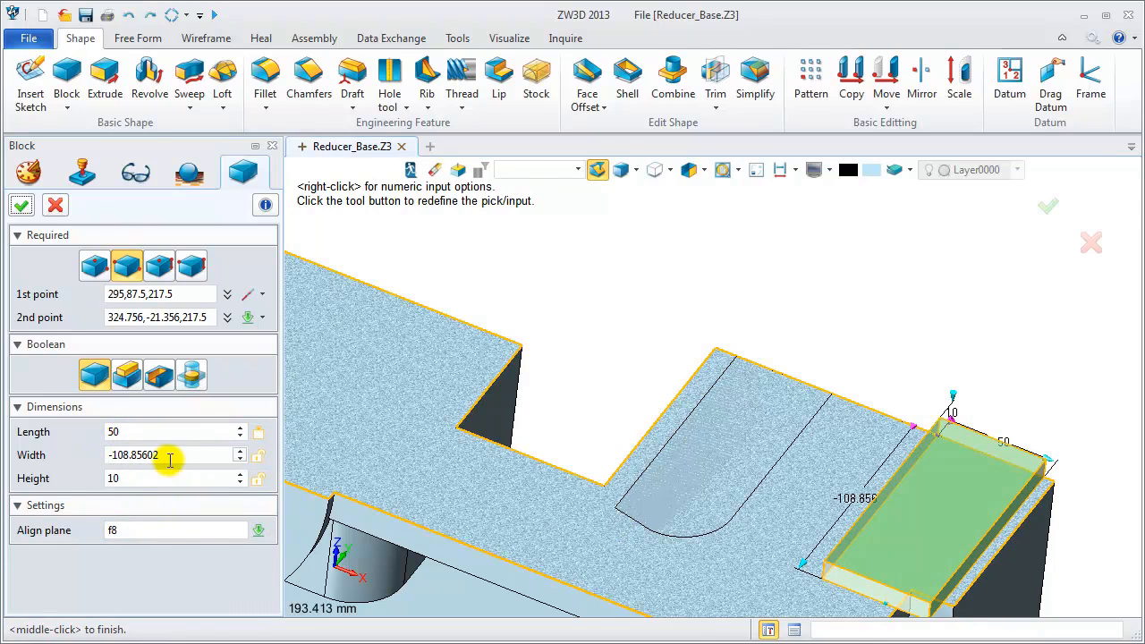
Set the block's width to -95 mm and height to -60 mm, and add it to the part as a boss.
{"action": "left_click", "coordinate": [169, 456]}
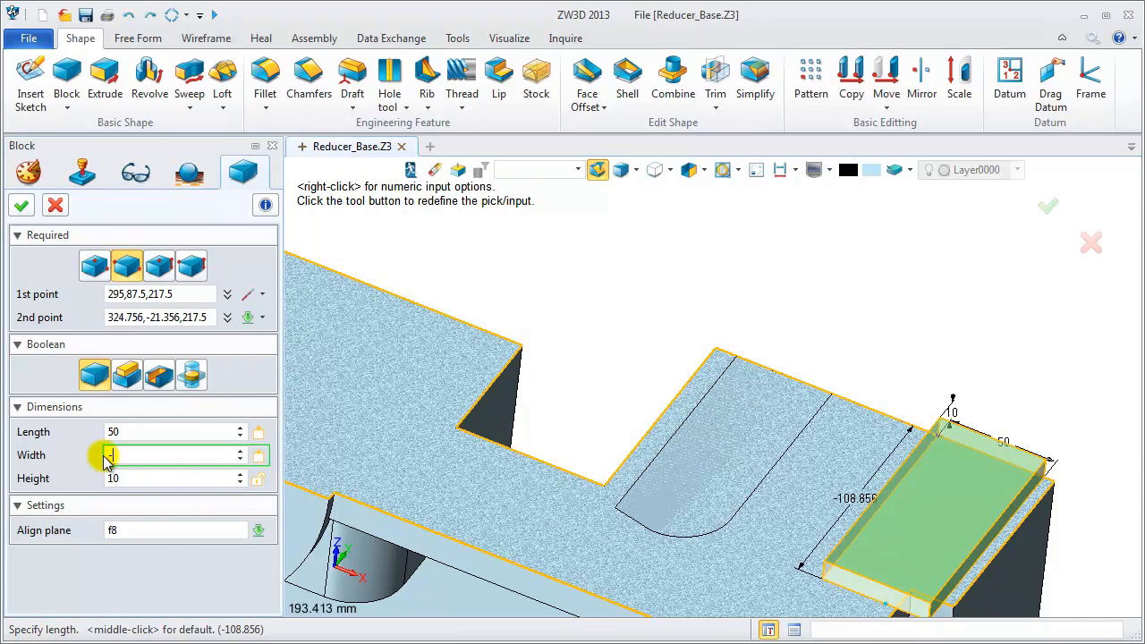
{"action": "type", "text": "-95"}
{"action": "key", "text": "Return"}
{"action": "left_click", "coordinate": [107, 478]}
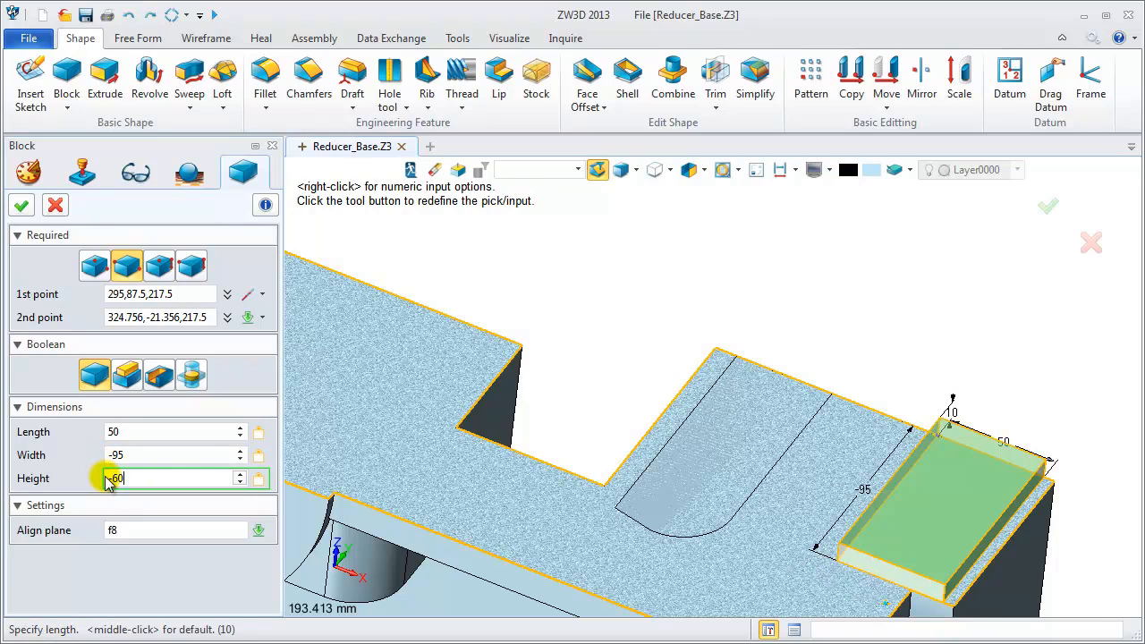
{"action": "type", "text": "-60"}
{"action": "key", "text": "Return"}
{"action": "left_click", "coordinate": [128, 376]}
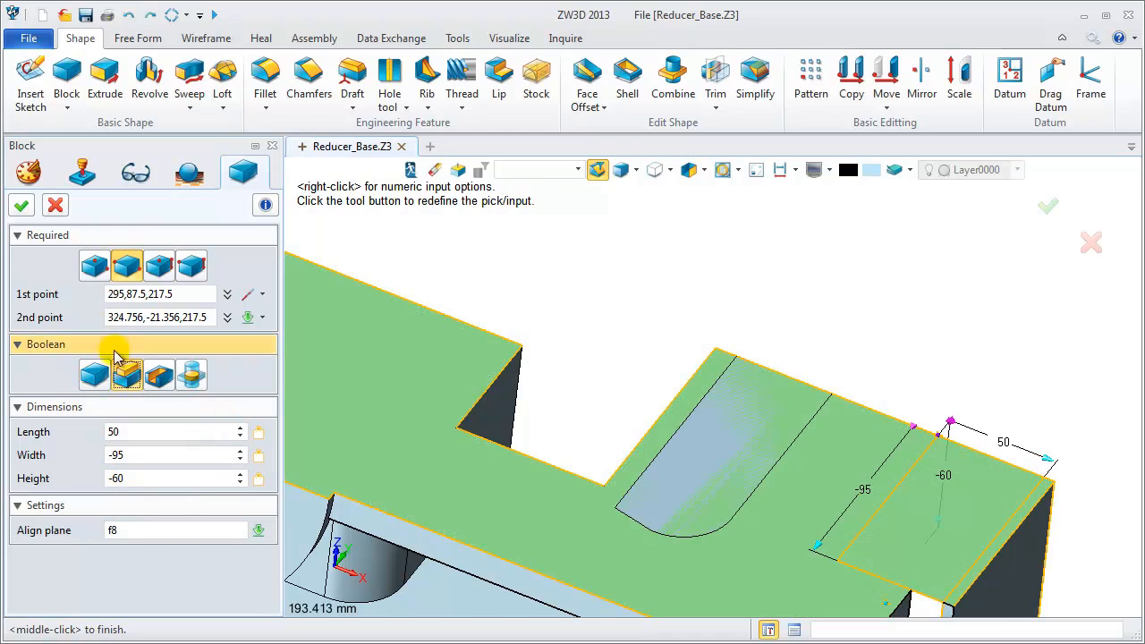
{"action": "left_click", "coordinate": [23, 206]}
Start a cylinder boss centred on the midpoint of the new block's lower front edge, using Middle.
{"action": "middle_click_drag", "start_coordinate": [447, 396], "coordinate": [682, 358]}
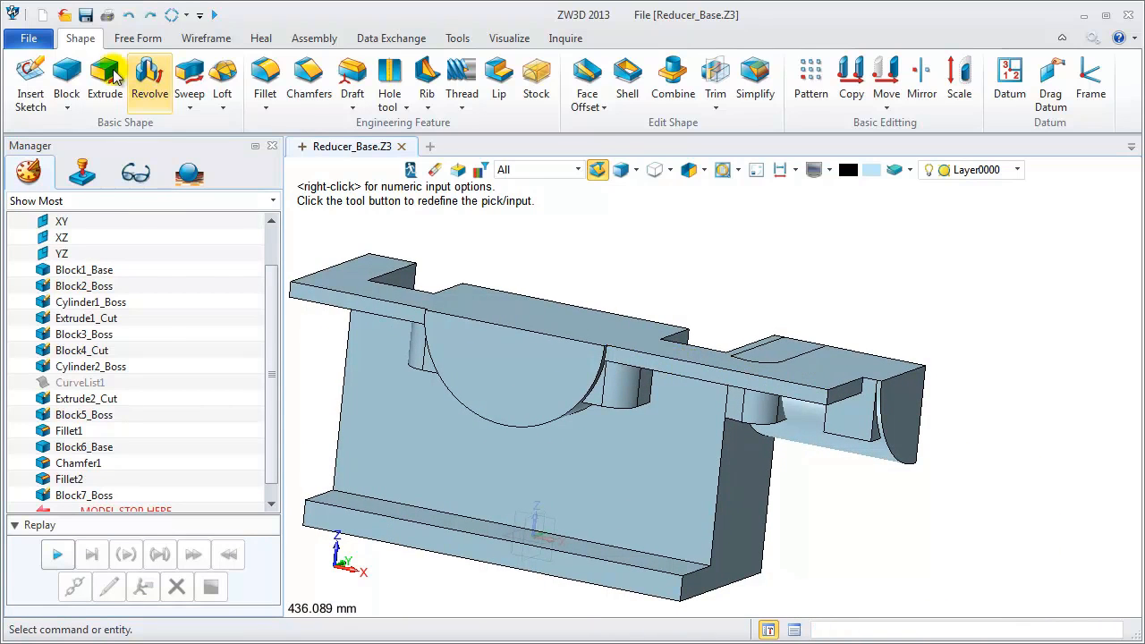
{"action": "left_click", "coordinate": [66, 105]}
{"action": "left_click", "coordinate": [108, 166]}
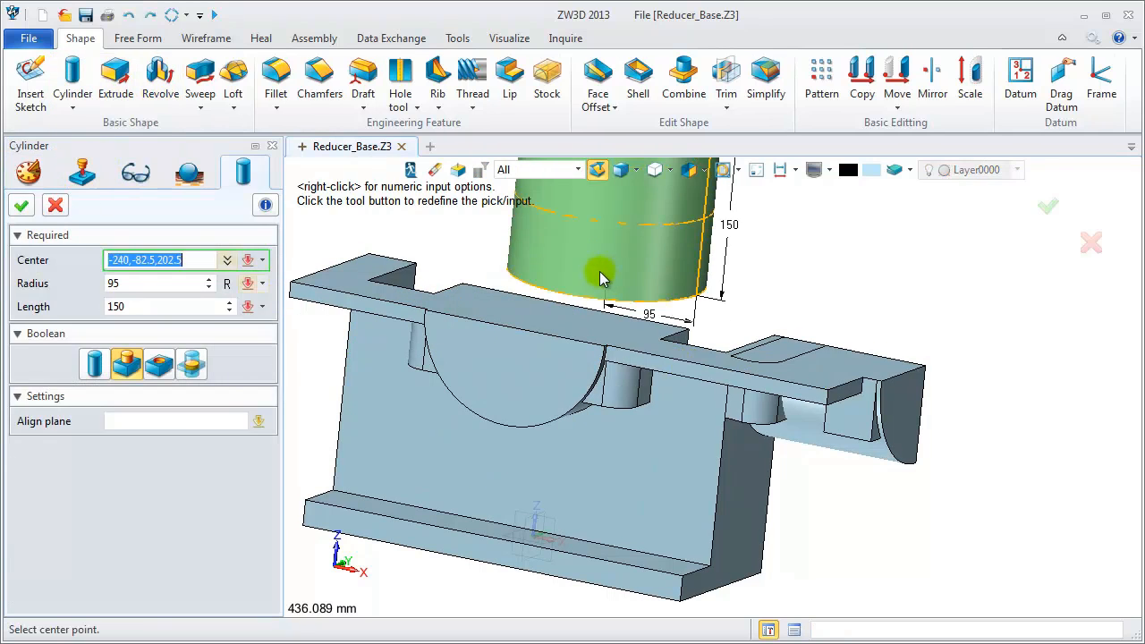
{"action": "right_click", "coordinate": [602, 275]}
{"action": "left_click", "coordinate": [650, 419]}
{"action": "left_click", "coordinate": [845, 452]}
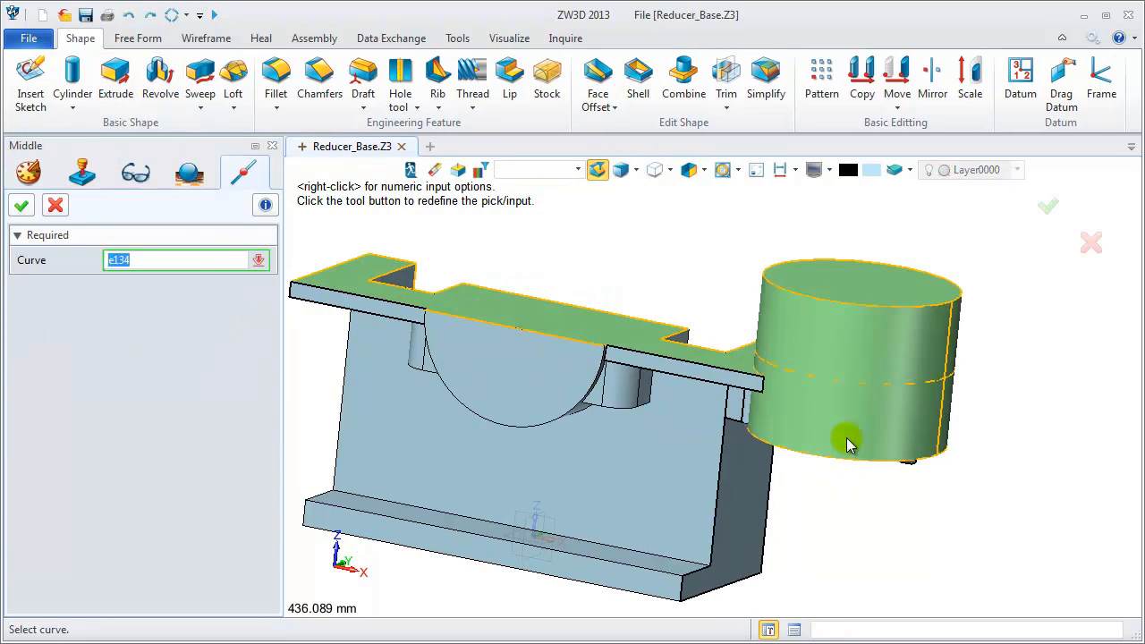
{"action": "middle_click_drag", "start_coordinate": [782, 421], "coordinate": [797, 407]}
Set the cylinder's radius to 25 mm and extend it 60 mm to the part's top face using To Point.
{"action": "type", "text": "25"}
{"action": "key", "text": "Return"}
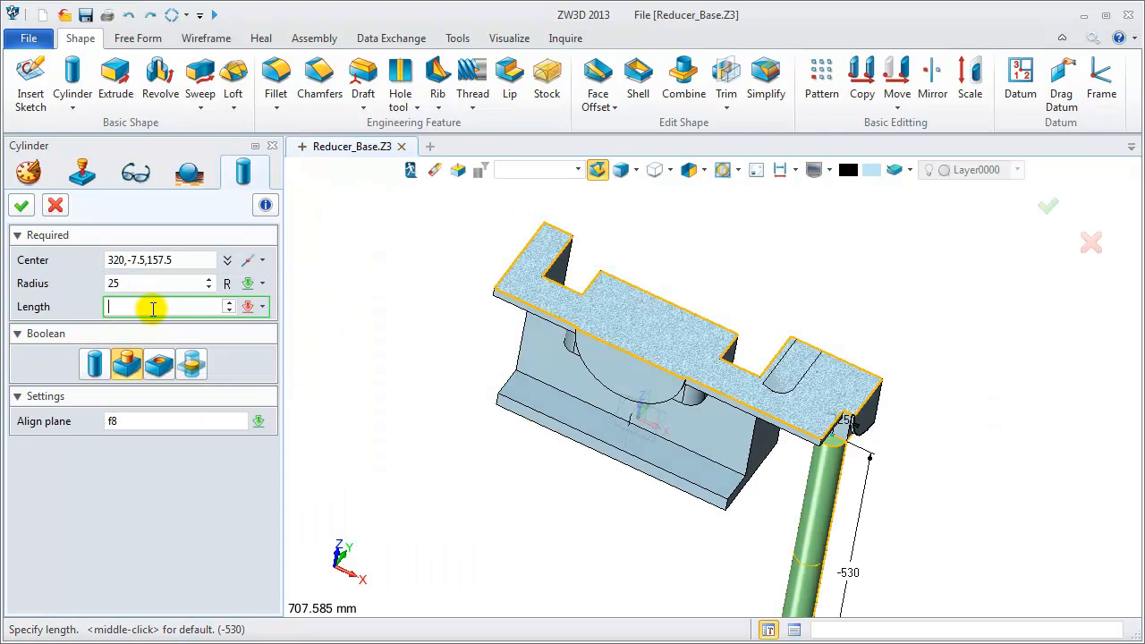
{"action": "right_click", "coordinate": [459, 371]}
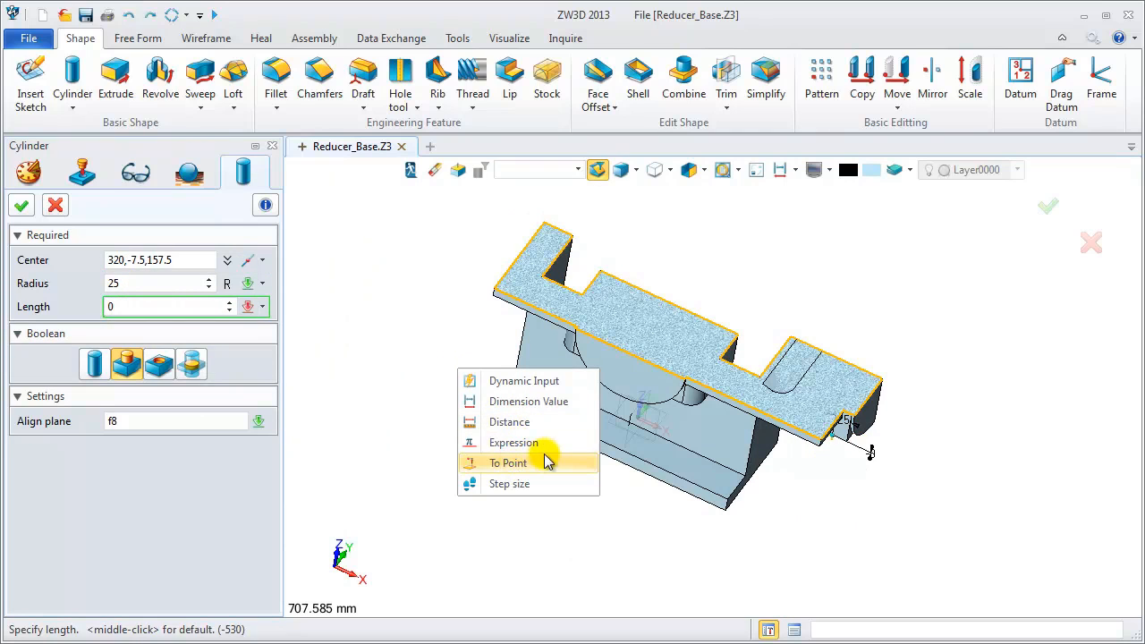
{"action": "left_click", "coordinate": [548, 462]}
{"action": "left_click", "coordinate": [786, 401]}
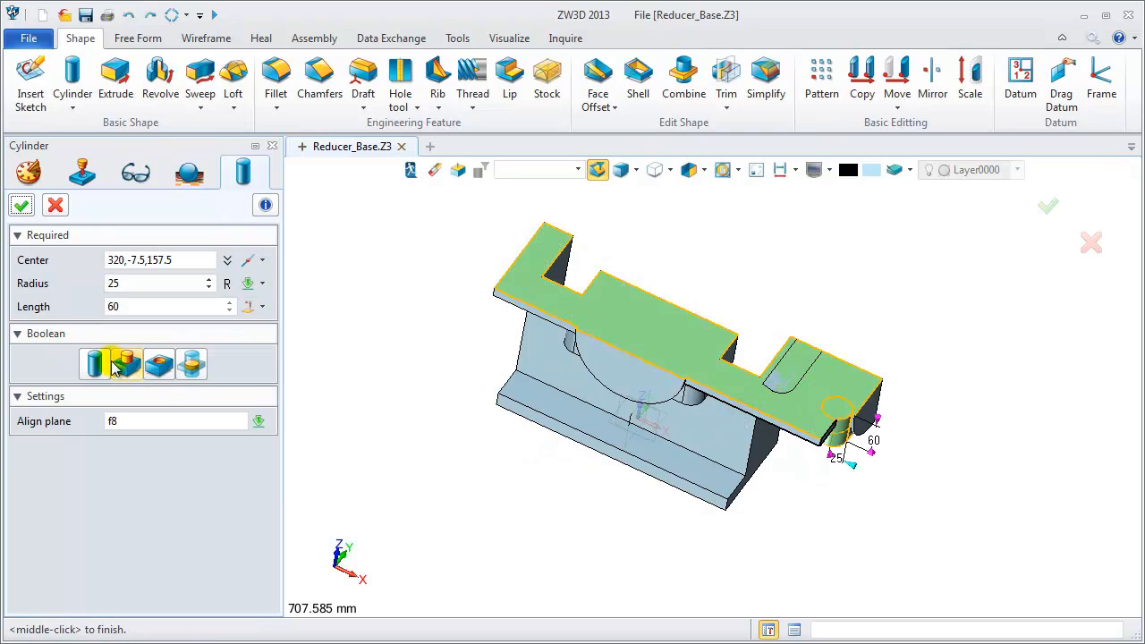
{"action": "left_click", "coordinate": [21, 205]}
Combine the separate corner block shape with the main body by adding them into one solid.
{"action": "right_click_drag", "start_coordinate": [608, 484], "coordinate": [774, 416]}
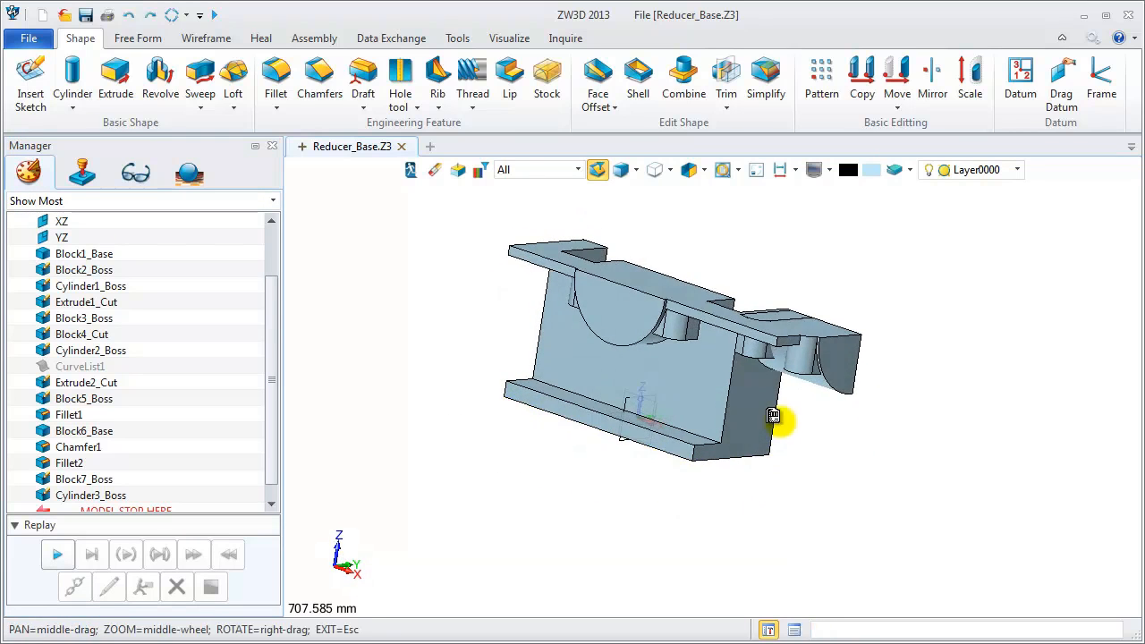
{"action": "scroll", "coordinate": [763, 351], "scroll_direction": "up", "scroll_amount": 4}
{"action": "middle_click_drag", "start_coordinate": [762, 353], "coordinate": [753, 411]}
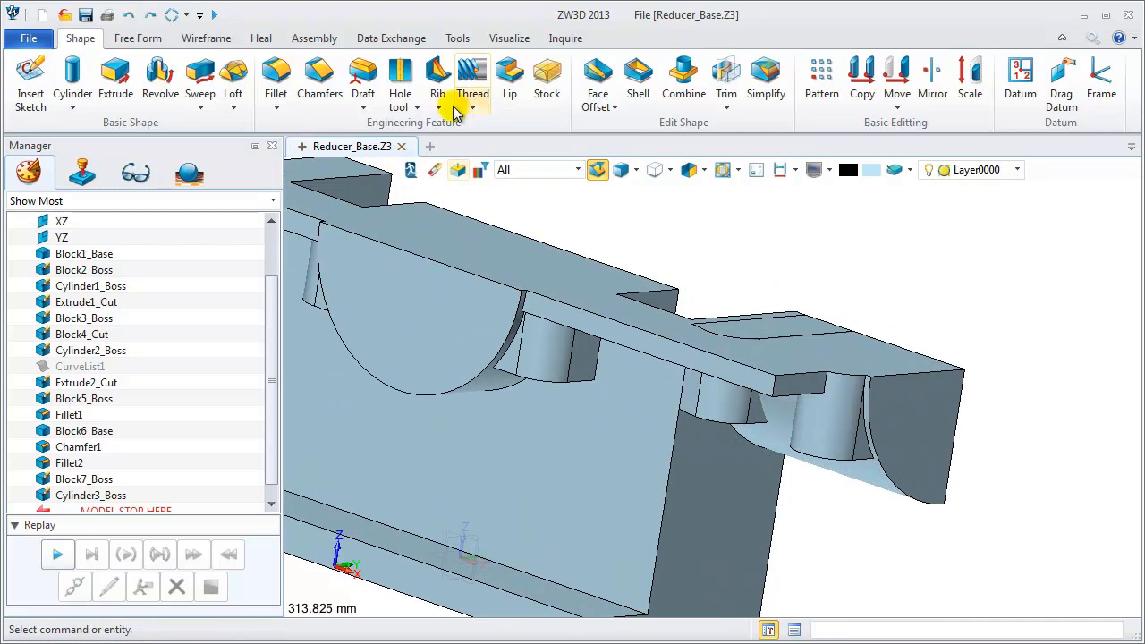
{"action": "left_click", "coordinate": [683, 76]}
{"action": "left_click", "coordinate": [633, 327]}
{"action": "left_click", "coordinate": [756, 327]}
{"action": "left_click", "coordinate": [21, 207]}
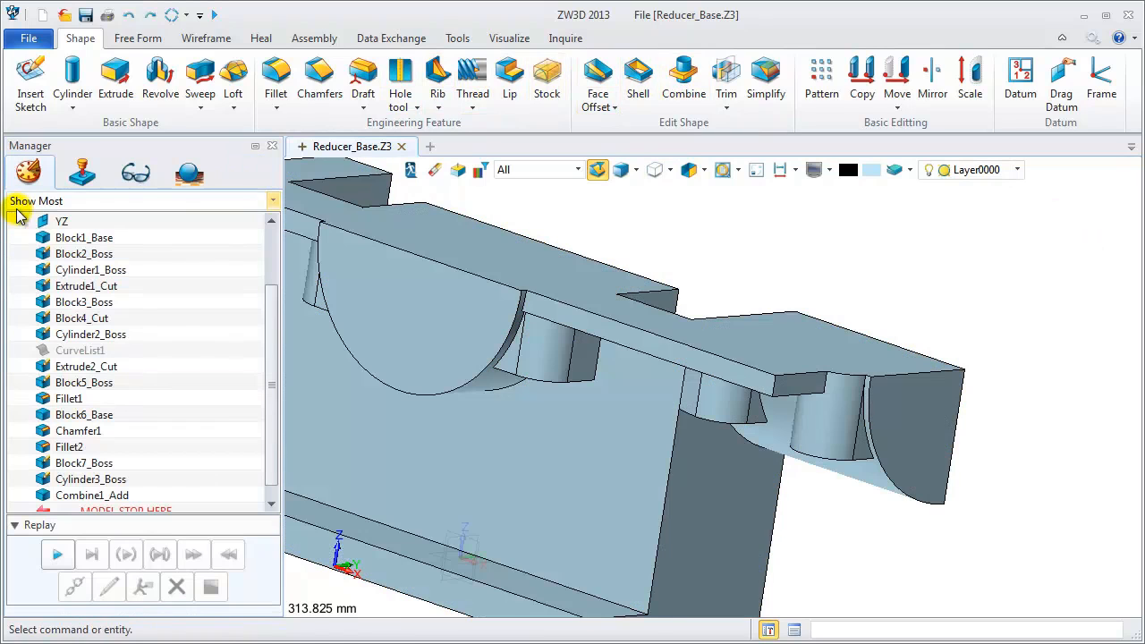
Cut the inner cavity clear by extruding its floor face 260 mm on one side as a removal with a 0.5° draft angle.
{"action": "scroll", "coordinate": [519, 422], "scroll_direction": "down", "scroll_amount": 4}
{"action": "right_click_drag", "start_coordinate": [504, 445], "coordinate": [369, 440]}
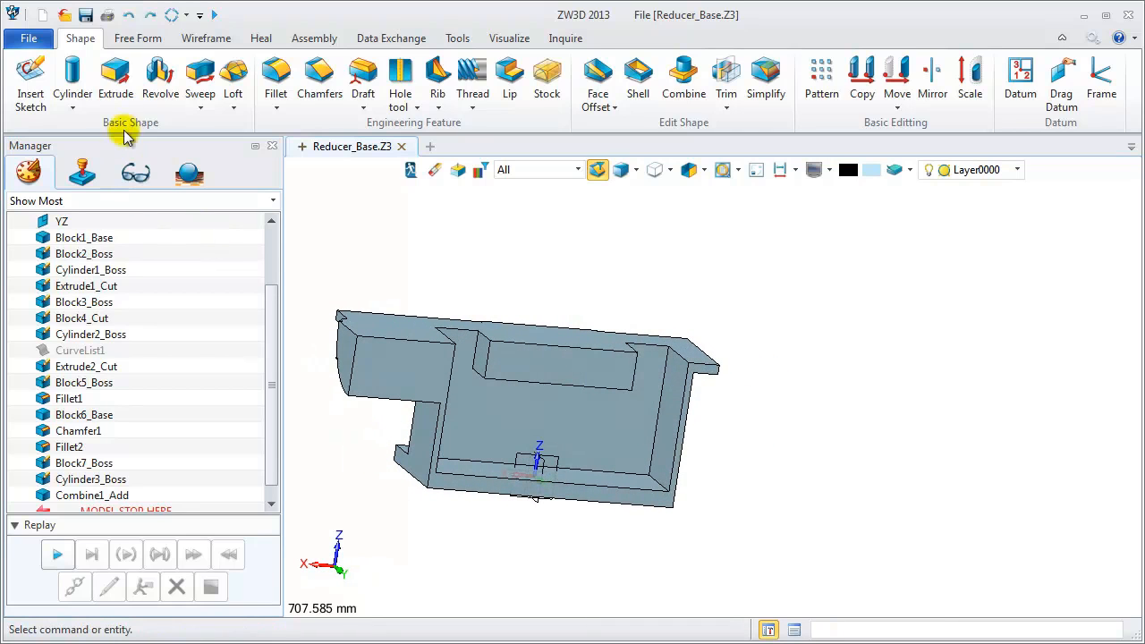
{"action": "left_click", "coordinate": [116, 85]}
{"action": "left_click", "coordinate": [484, 474]}
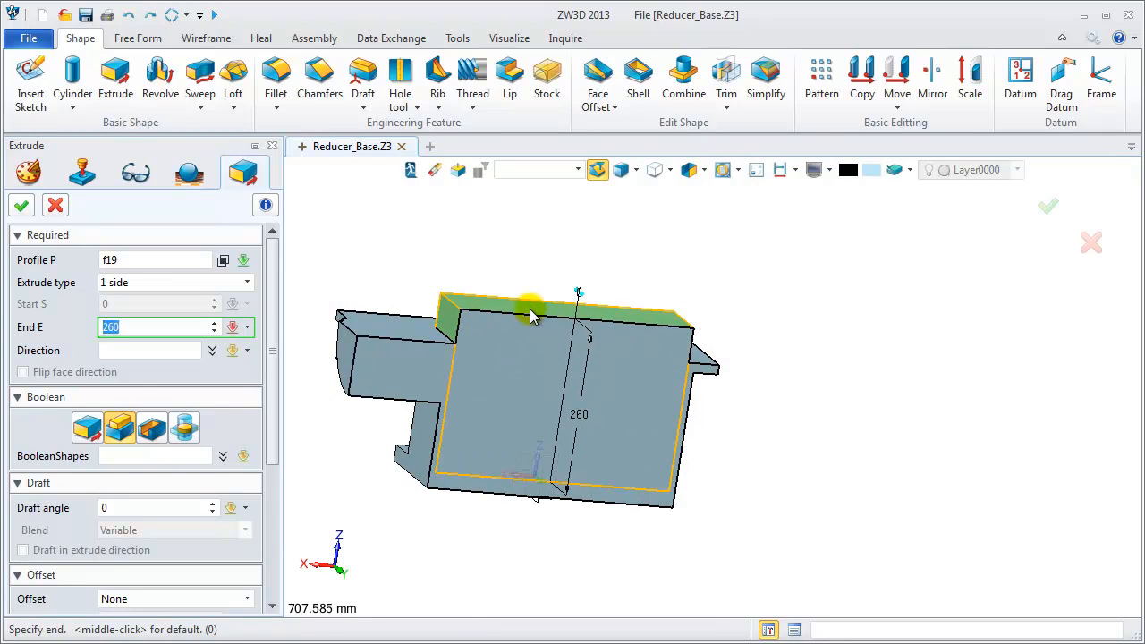
{"action": "left_click", "coordinate": [529, 310]}
{"action": "left_click", "coordinate": [151, 430]}
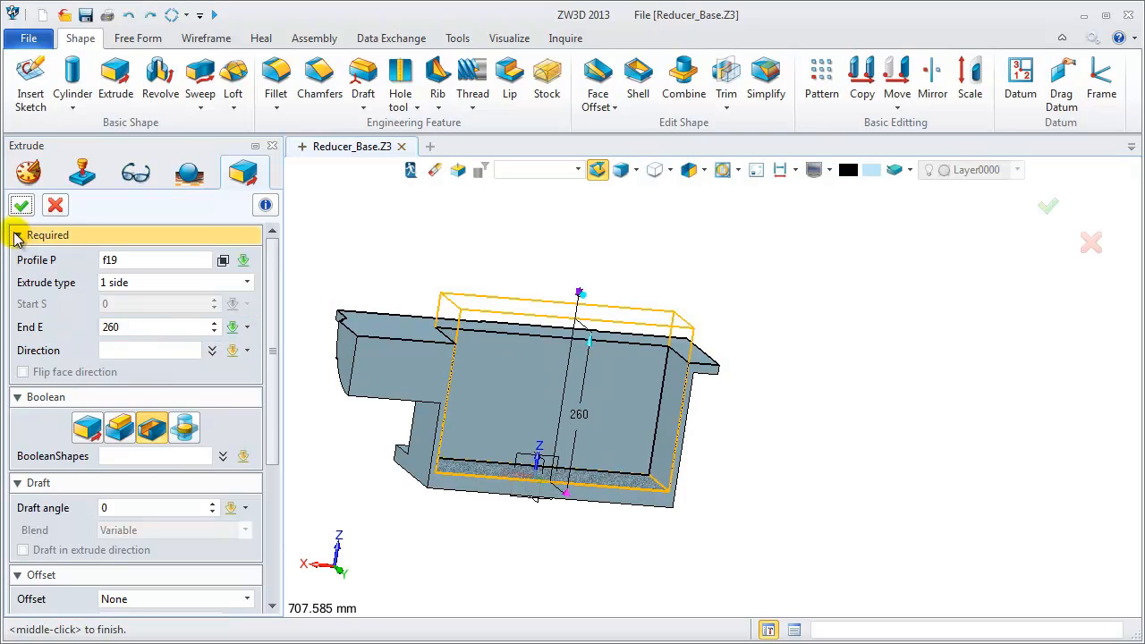
{"action": "left_click", "coordinate": [96, 508]}
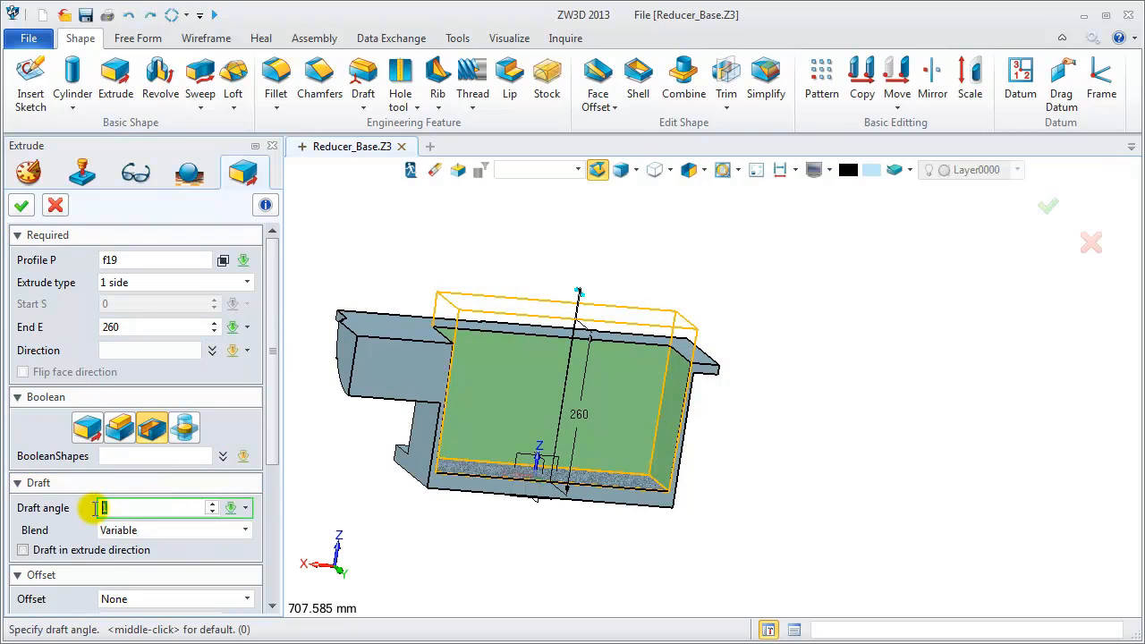
{"action": "type", "text": "0.5"}
{"action": "key", "text": "Return"}
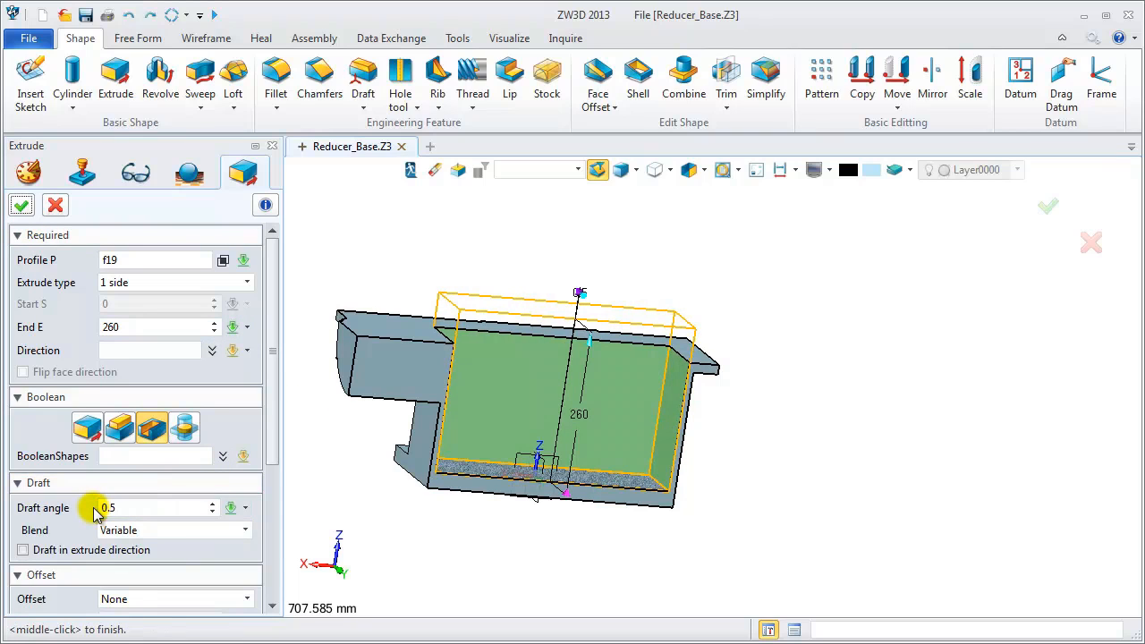
{"action": "left_click", "coordinate": [20, 207]}
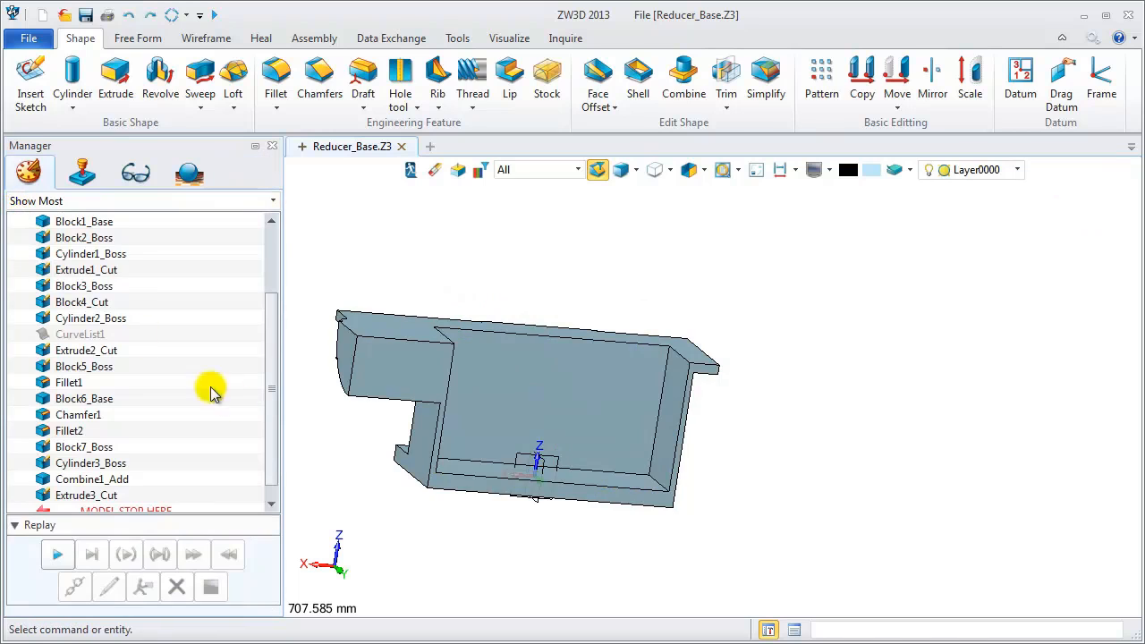
Draft the curved edge where the end's half-round boss meets the end wall by 2° along the X axis.
{"action": "right_click_drag", "start_coordinate": [376, 455], "coordinate": [657, 456]}
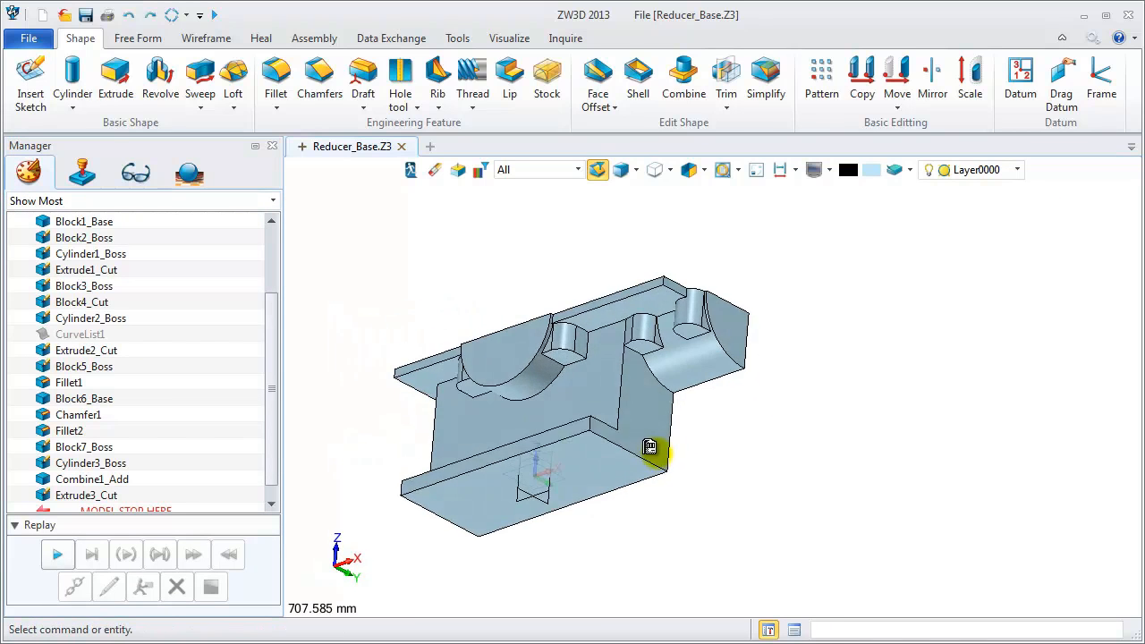
{"action": "scroll", "coordinate": [658, 384], "scroll_direction": "up", "scroll_amount": 3}
{"action": "left_click", "coordinate": [657, 386]}
{"action": "right_click", "coordinate": [654, 377]}
{"action": "left_click", "coordinate": [686, 372]}
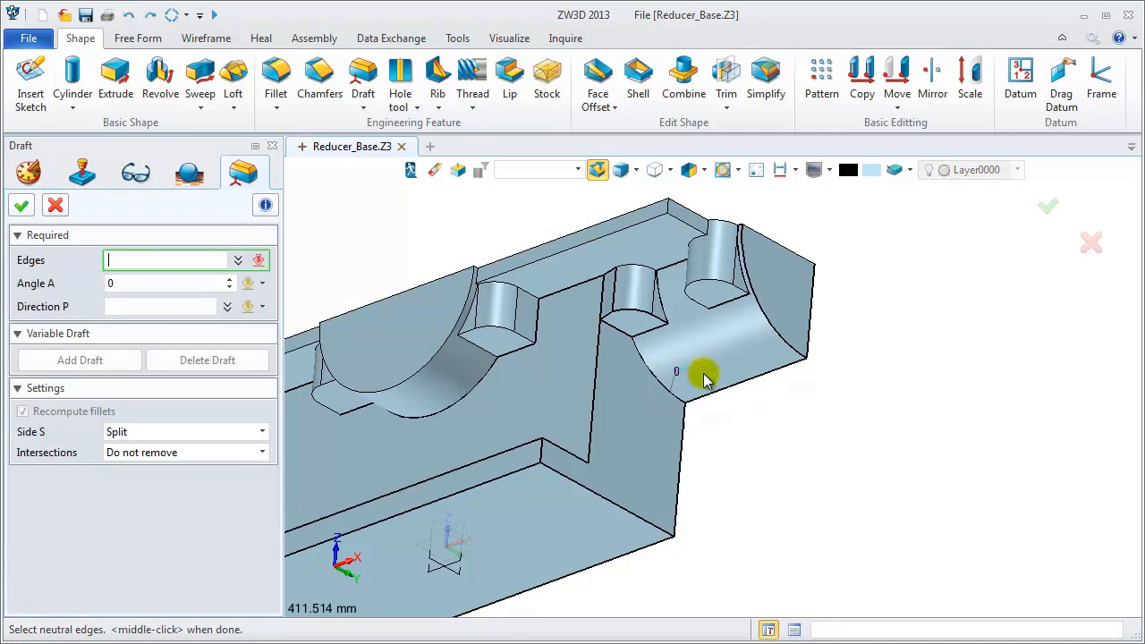
{"action": "left_click", "coordinate": [158, 306]}
{"action": "right_click", "coordinate": [512, 390]}
{"action": "left_click", "coordinate": [555, 402]}
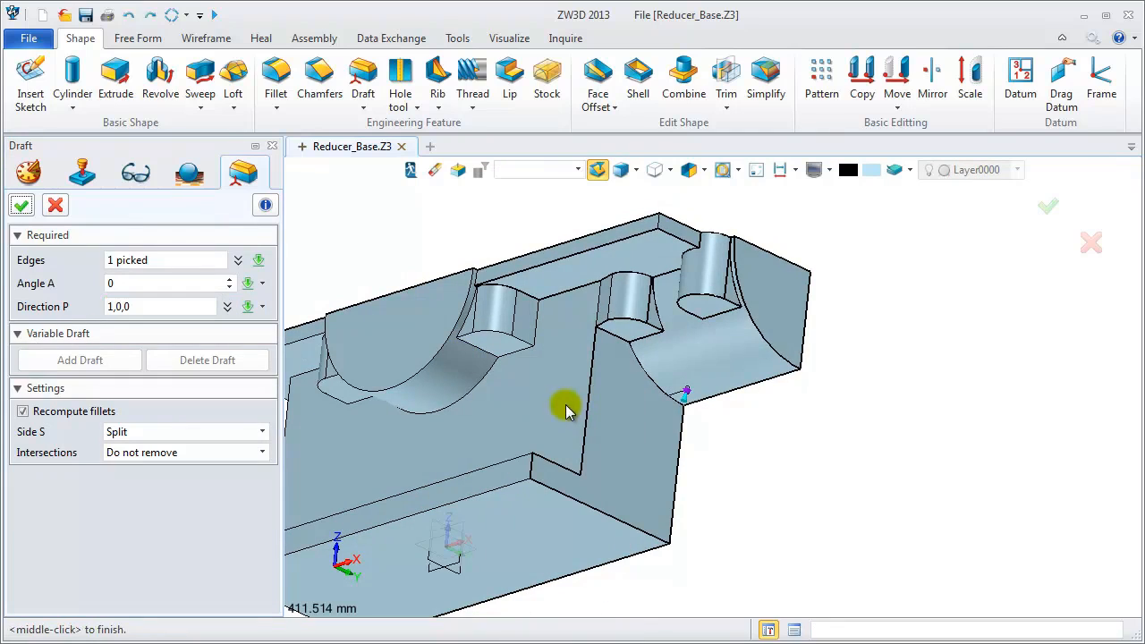
{"action": "left_click", "coordinate": [125, 287]}
{"action": "type", "text": "2"}
{"action": "key", "text": "Return"}
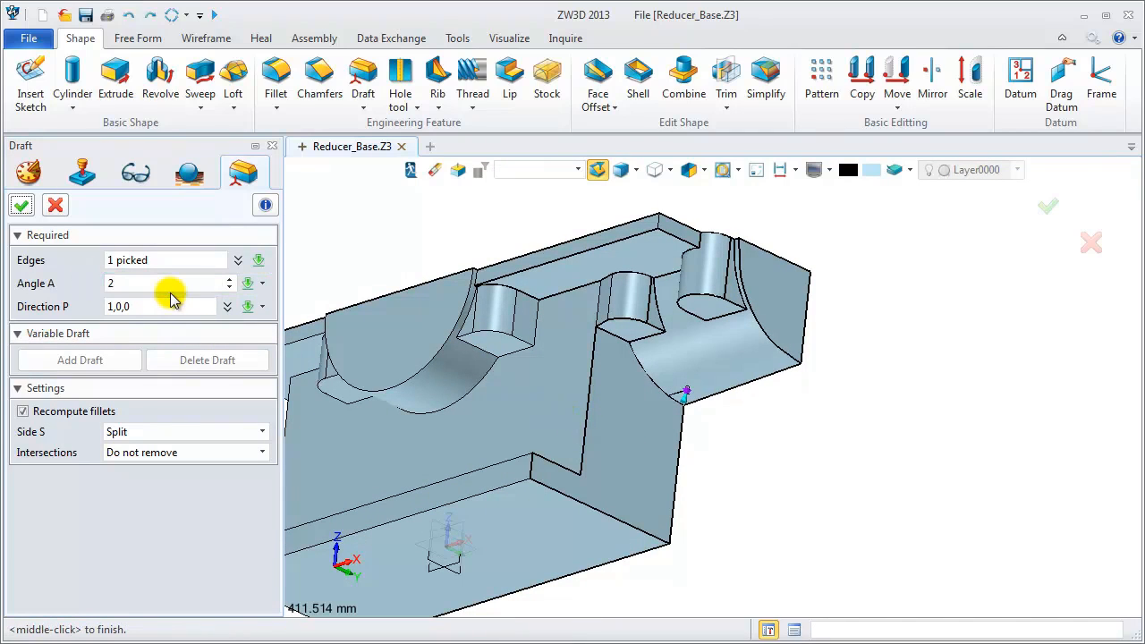
{"action": "left_click", "coordinate": [22, 208]}
Insert a new sketch on the YZ datum plane with the default orientation.
{"action": "right_click_drag", "start_coordinate": [394, 421], "coordinate": [342, 400]}
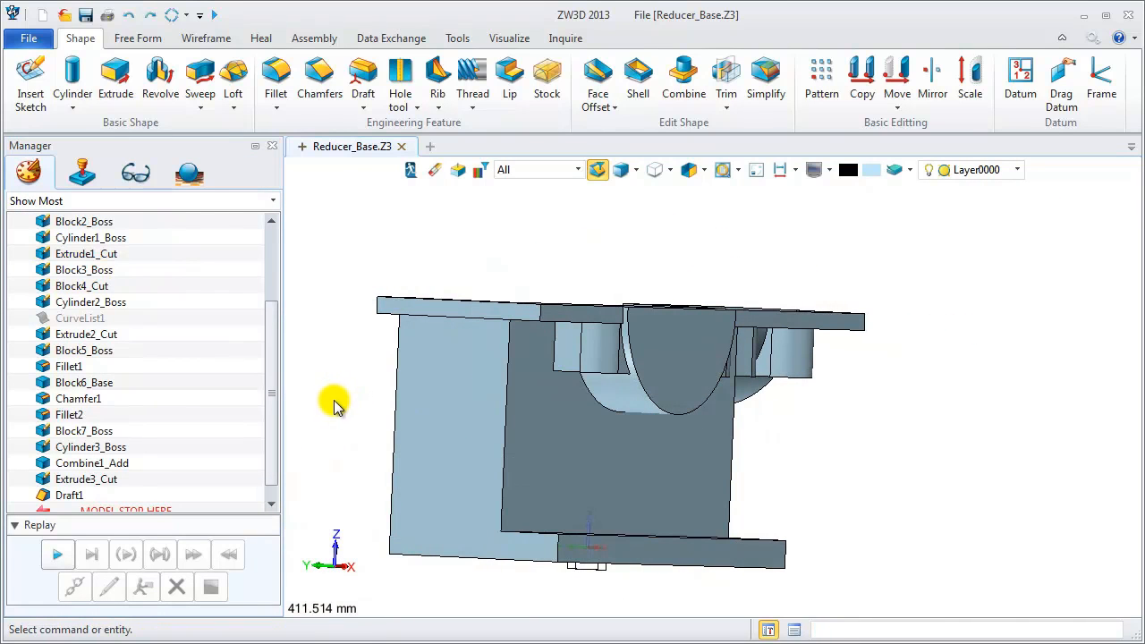
{"action": "right_click", "coordinate": [336, 258]}
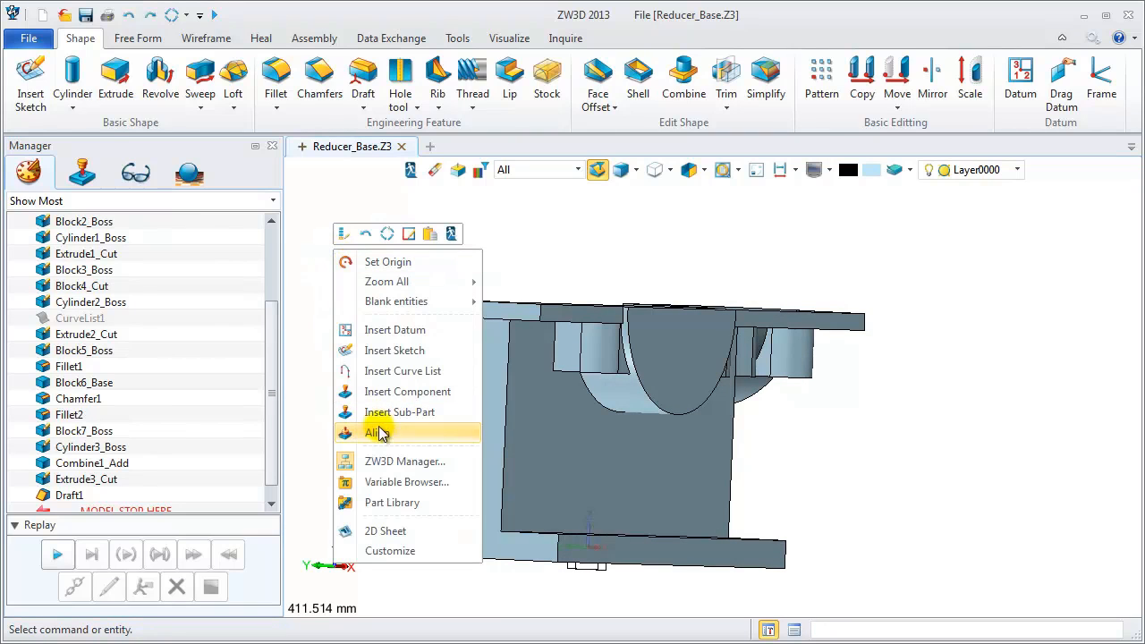
{"action": "left_click", "coordinate": [372, 351]}
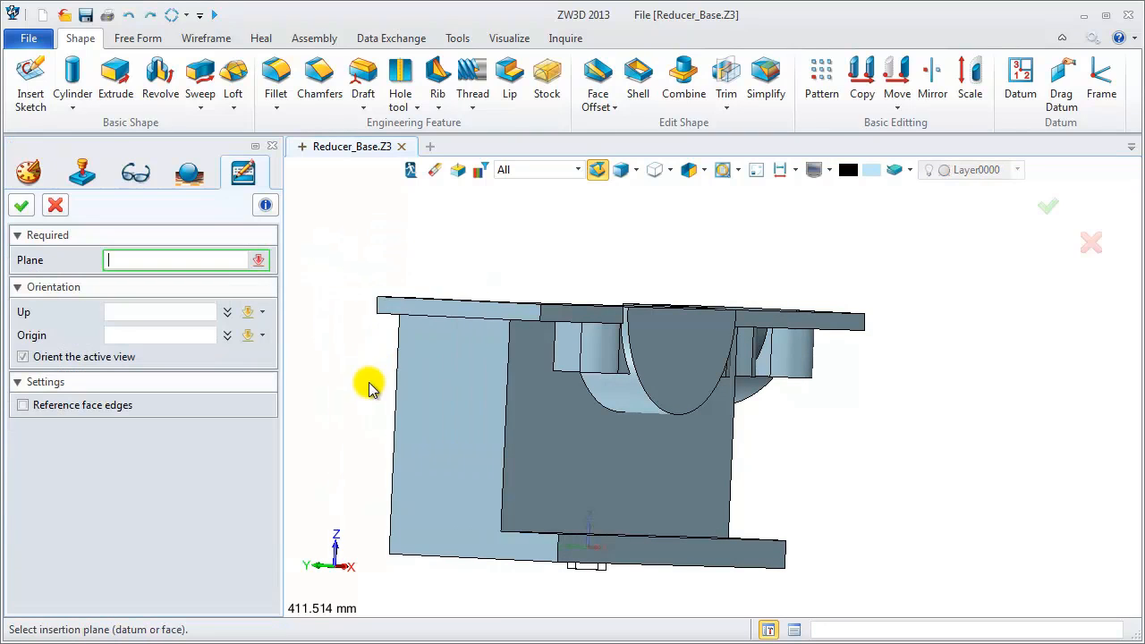
{"action": "scroll", "coordinate": [439, 490], "scroll_direction": "down", "scroll_amount": 5}
{"action": "left_click", "coordinate": [421, 507]}
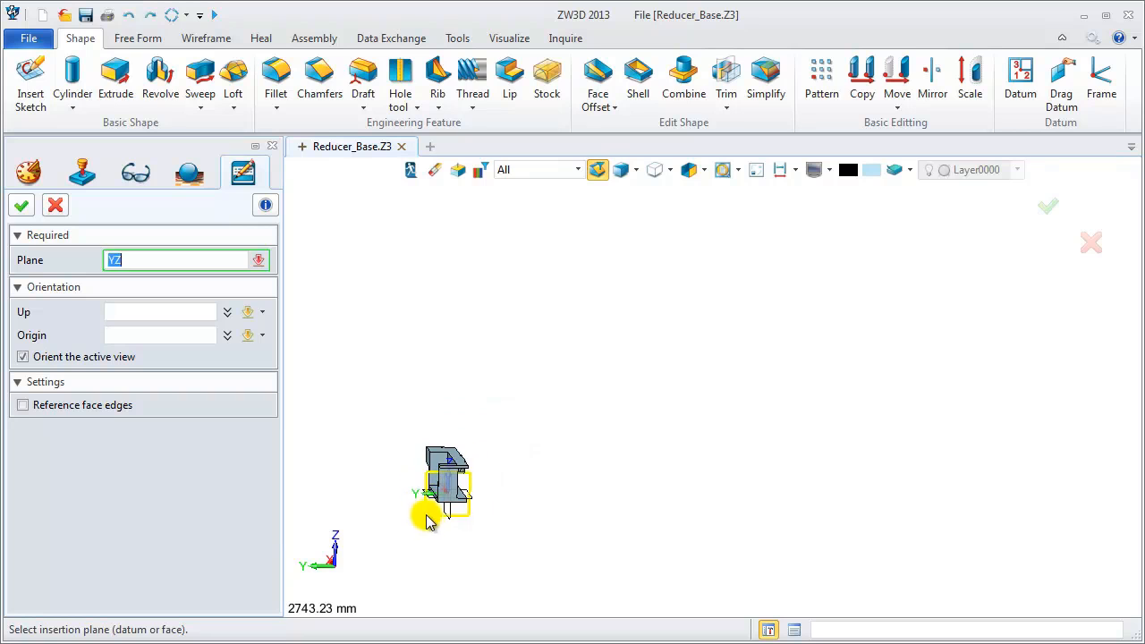
{"action": "middle_click", "coordinate": [403, 497]}
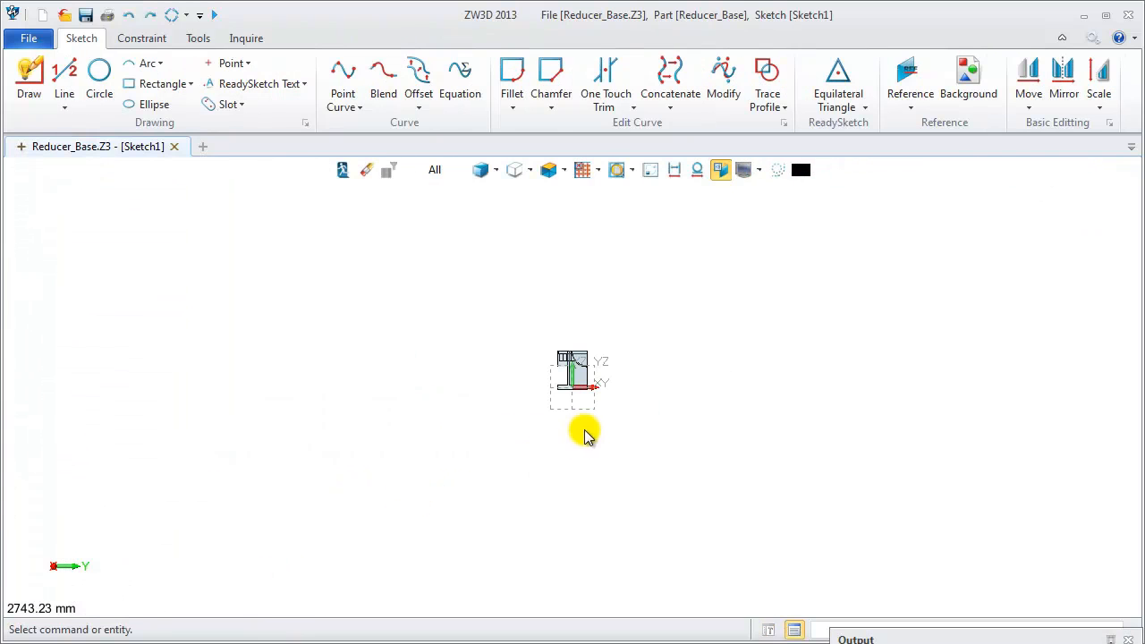
Draw a vertical line outside the side wall from -70,135 down into the base flange.
{"action": "scroll", "coordinate": [574, 378], "scroll_direction": "up", "scroll_amount": 4}
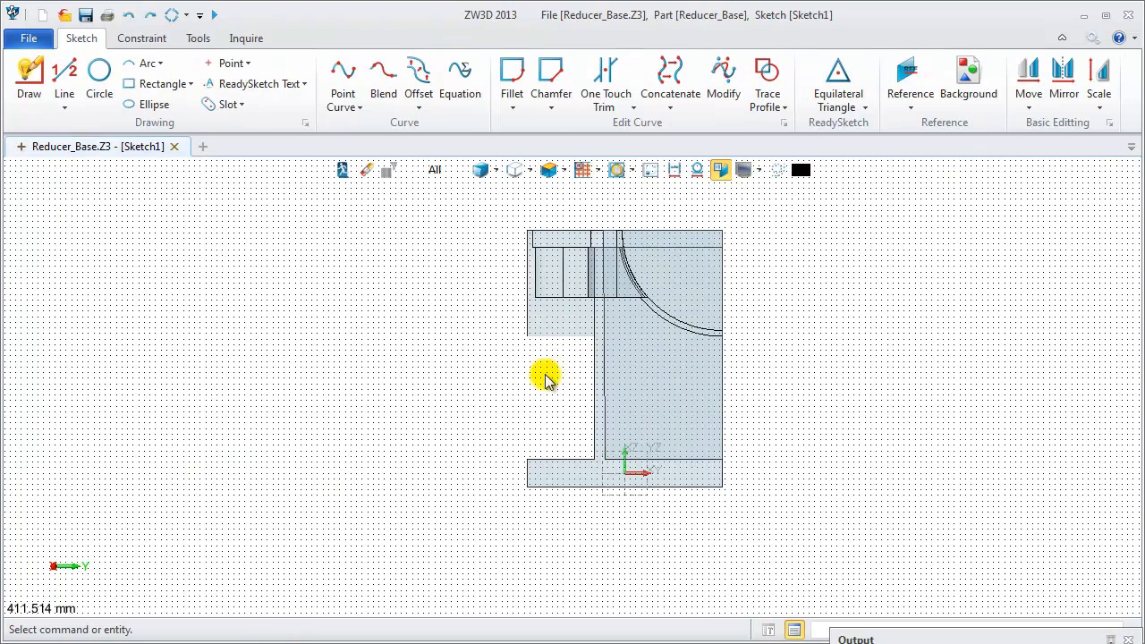
{"action": "left_click", "coordinate": [65, 76]}
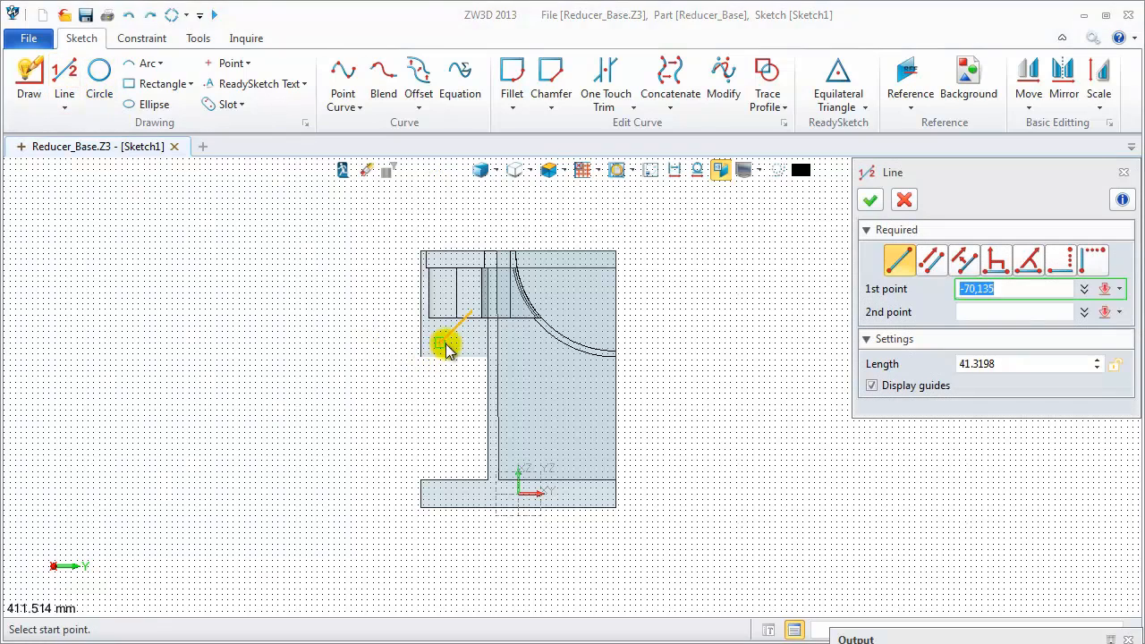
{"action": "left_click", "coordinate": [445, 341]}
{"action": "left_click", "coordinate": [445, 493]}
{"action": "middle_click", "coordinate": [447, 491]}
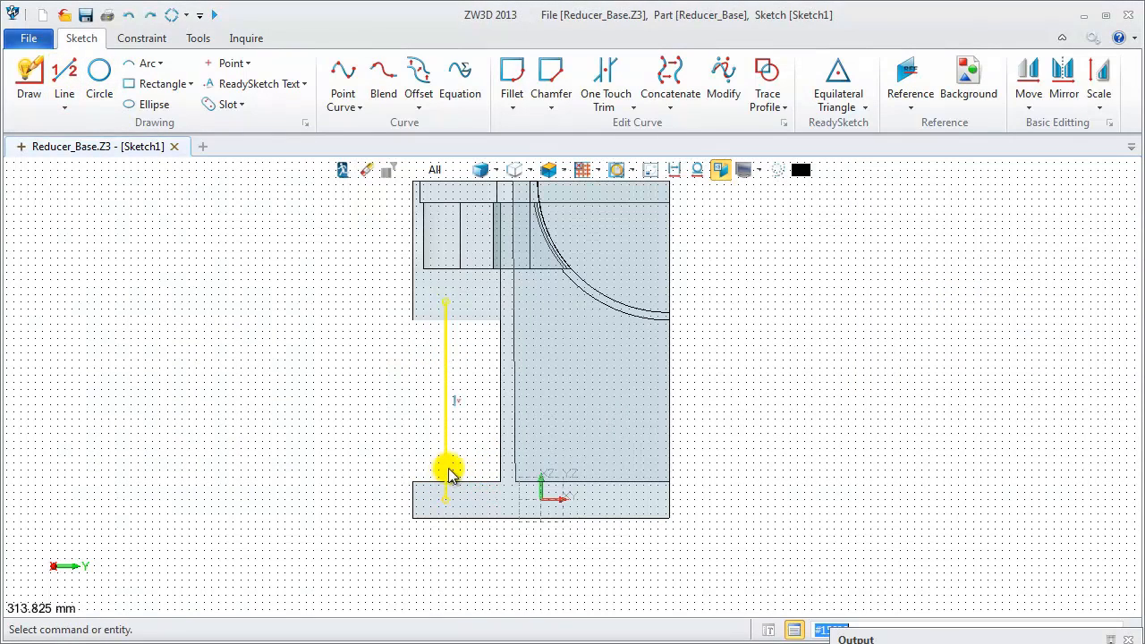
Dimension the line's horizontal distance from the side wall as 50 mm and exit the sketch.
{"action": "left_click", "coordinate": [141, 37]}
{"action": "left_click", "coordinate": [483, 82]}
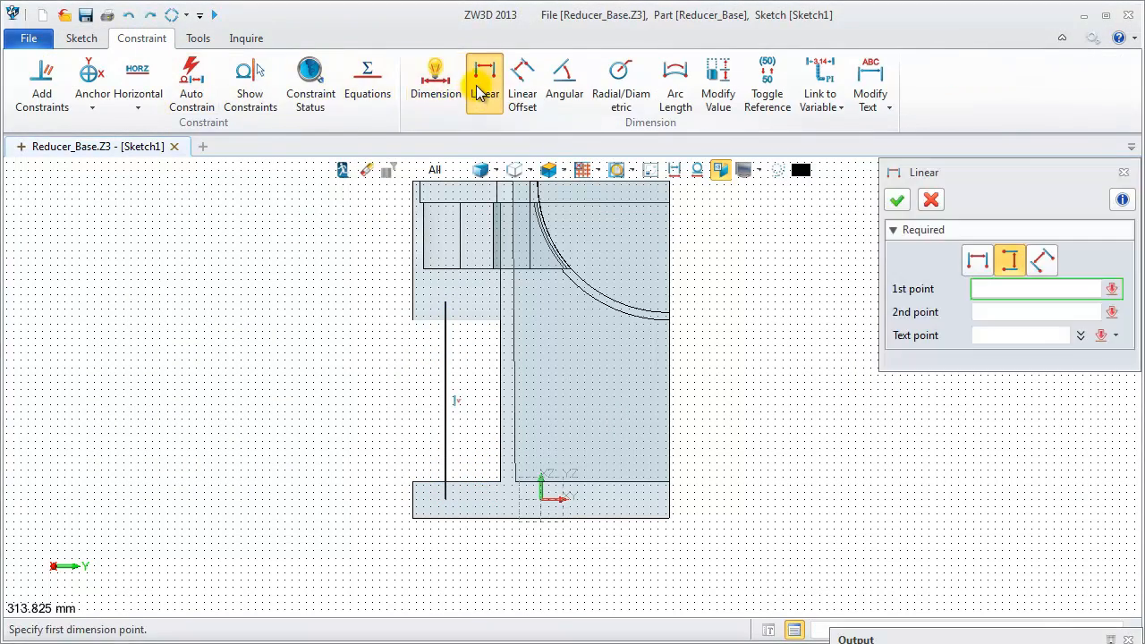
{"action": "left_click", "coordinate": [447, 303]}
{"action": "left_click", "coordinate": [495, 475]}
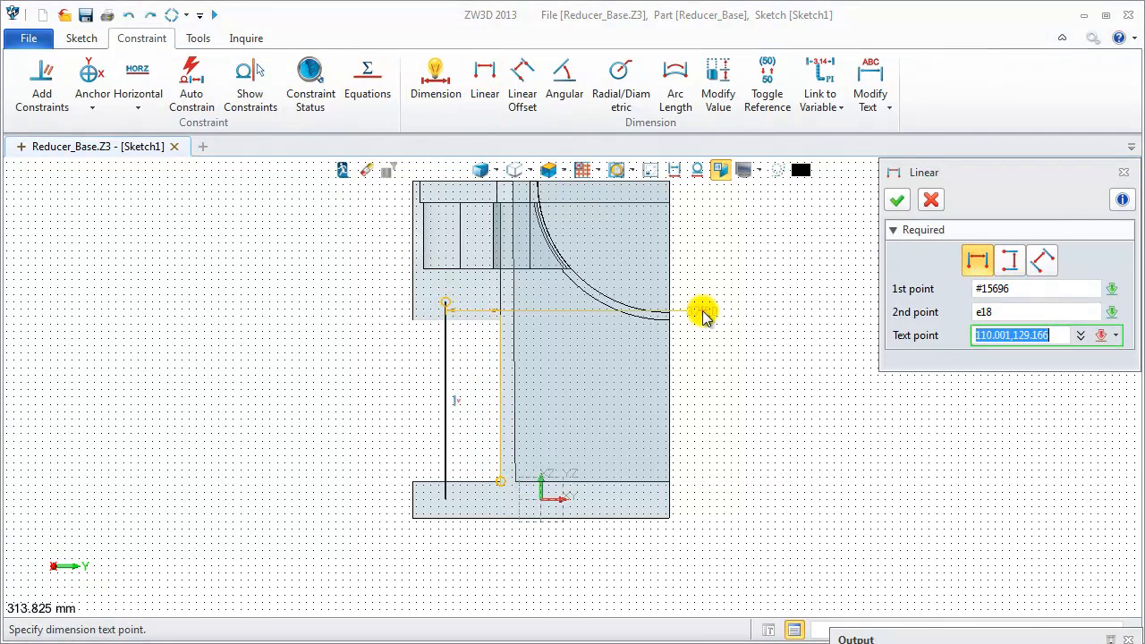
{"action": "left_click", "coordinate": [477, 340]}
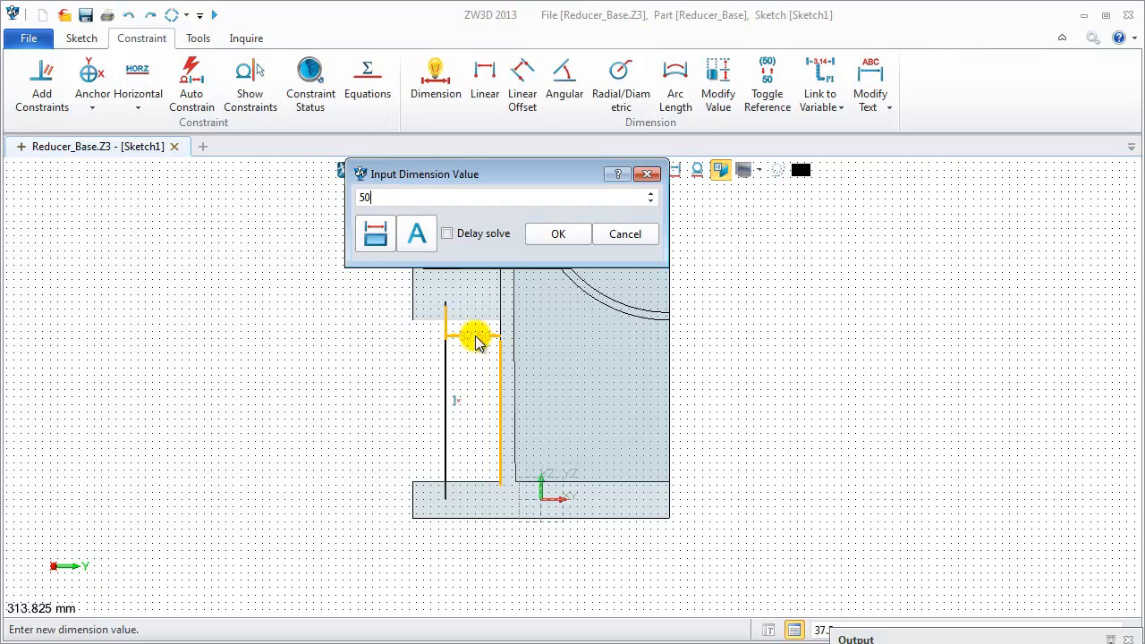
{"action": "key", "text": "Return"}
{"action": "left_click", "coordinate": [930, 203]}
{"action": "right_click", "coordinate": [802, 245]}
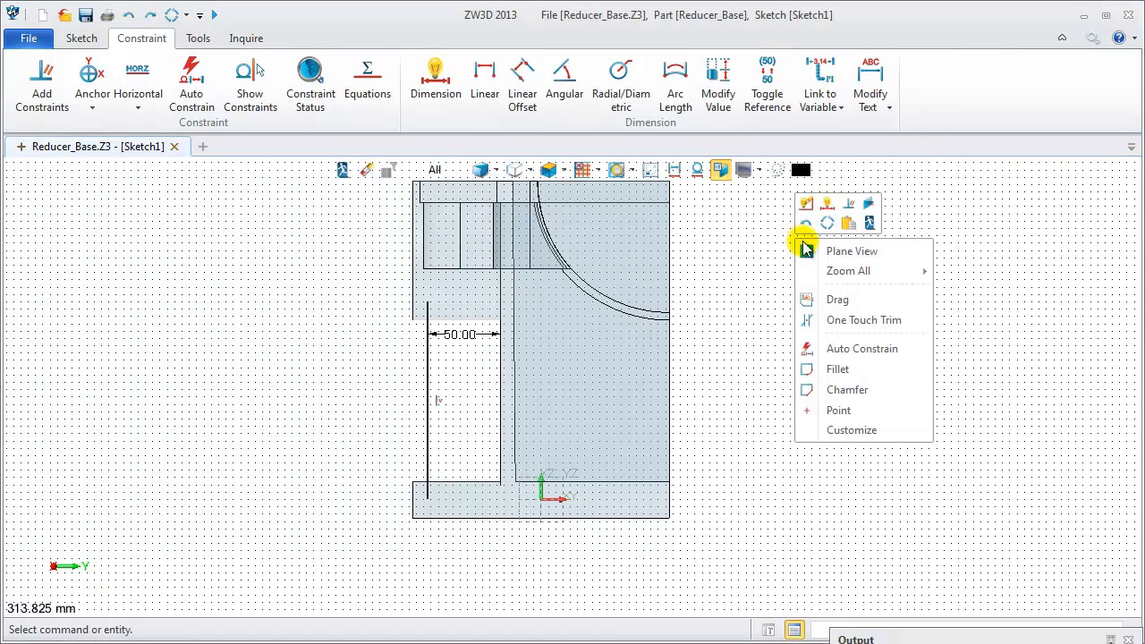
{"action": "left_click", "coordinate": [869, 223]}
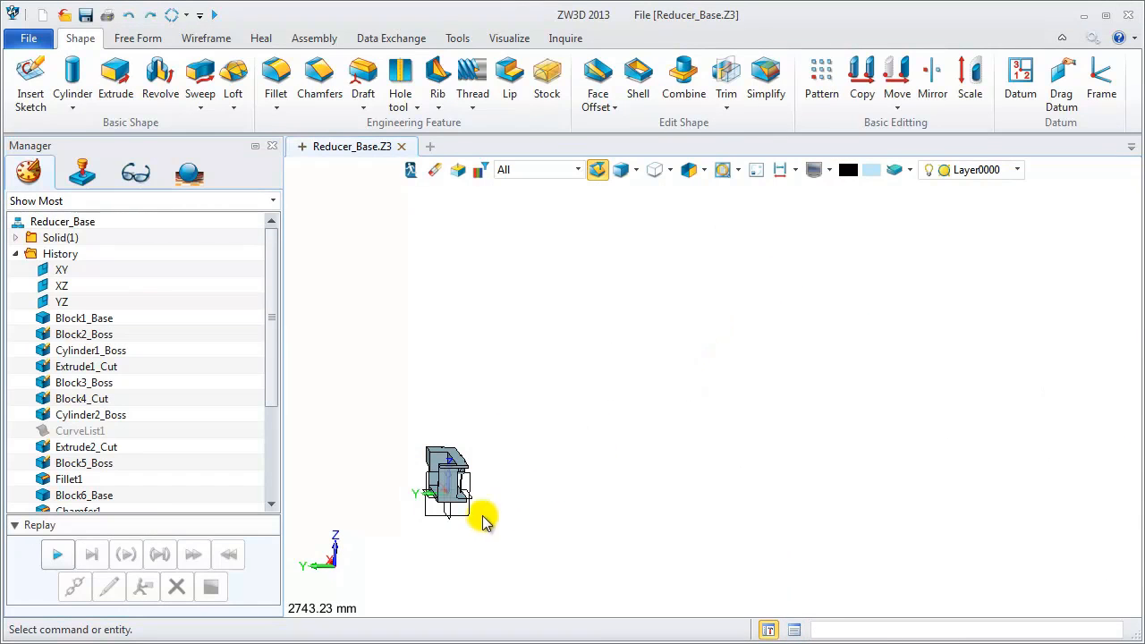
Create a parallel rib from the sketched line toward the side wall, with 25 mm width on both sides and a 0° angle.
{"action": "scroll", "coordinate": [456, 519], "scroll_direction": "up", "scroll_amount": 4}
{"action": "middle_click_drag", "start_coordinate": [455, 519], "coordinate": [644, 610]}
{"action": "scroll", "coordinate": [473, 535], "scroll_direction": "up", "scroll_amount": 1}
{"action": "scroll", "coordinate": [574, 533], "scroll_direction": "up", "scroll_amount": 2}
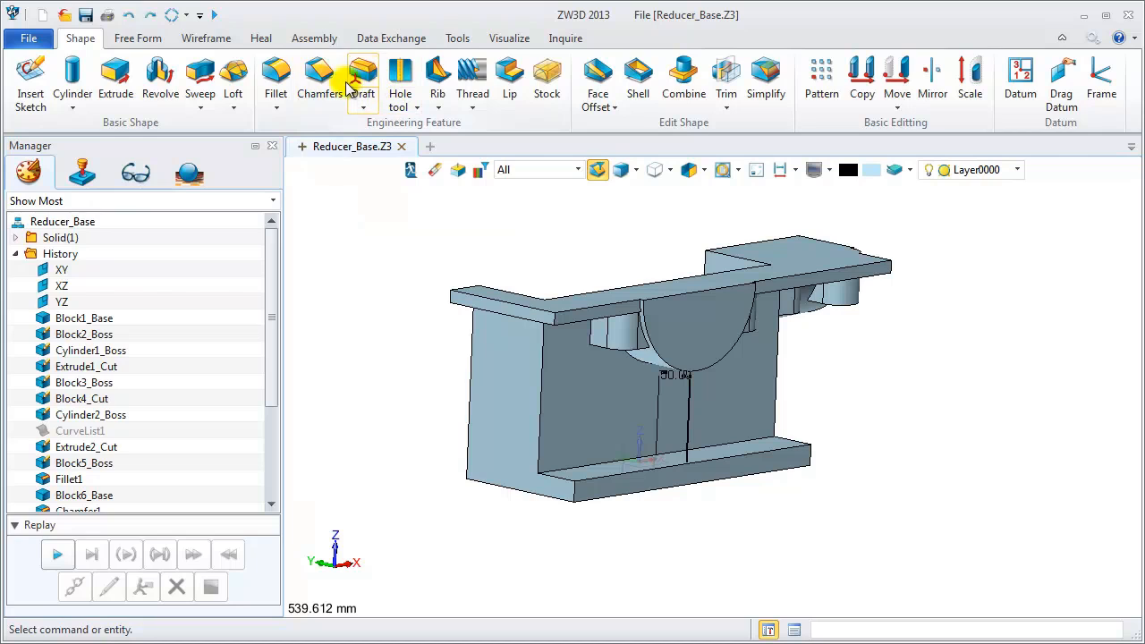
{"action": "left_click", "coordinate": [438, 76]}
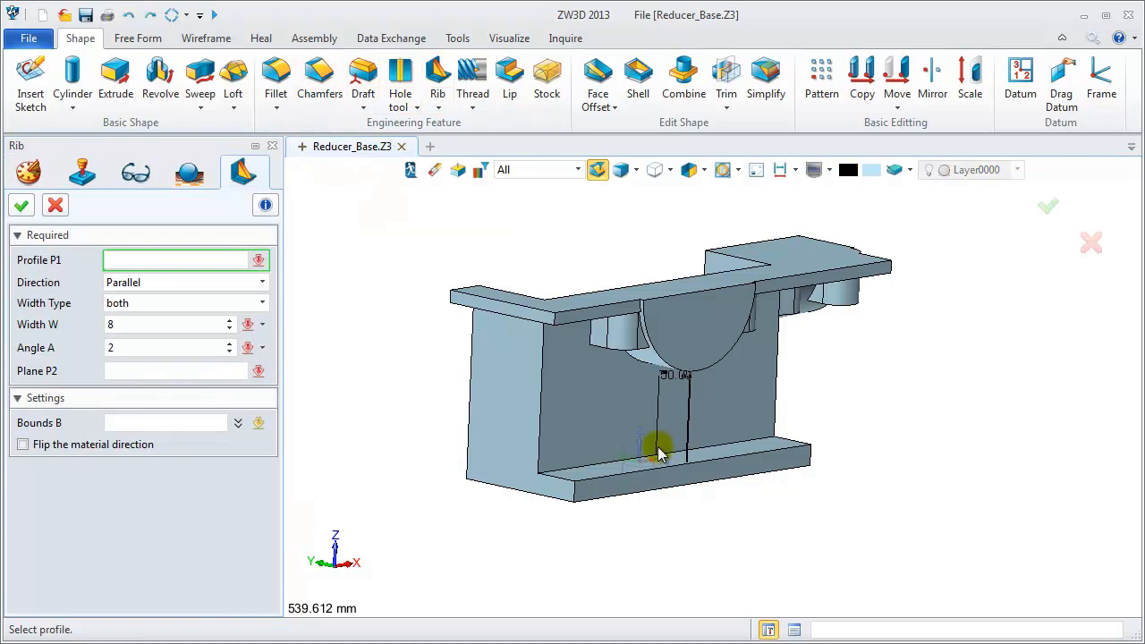
{"action": "left_click", "coordinate": [696, 434]}
{"action": "middle_click", "coordinate": [694, 431]}
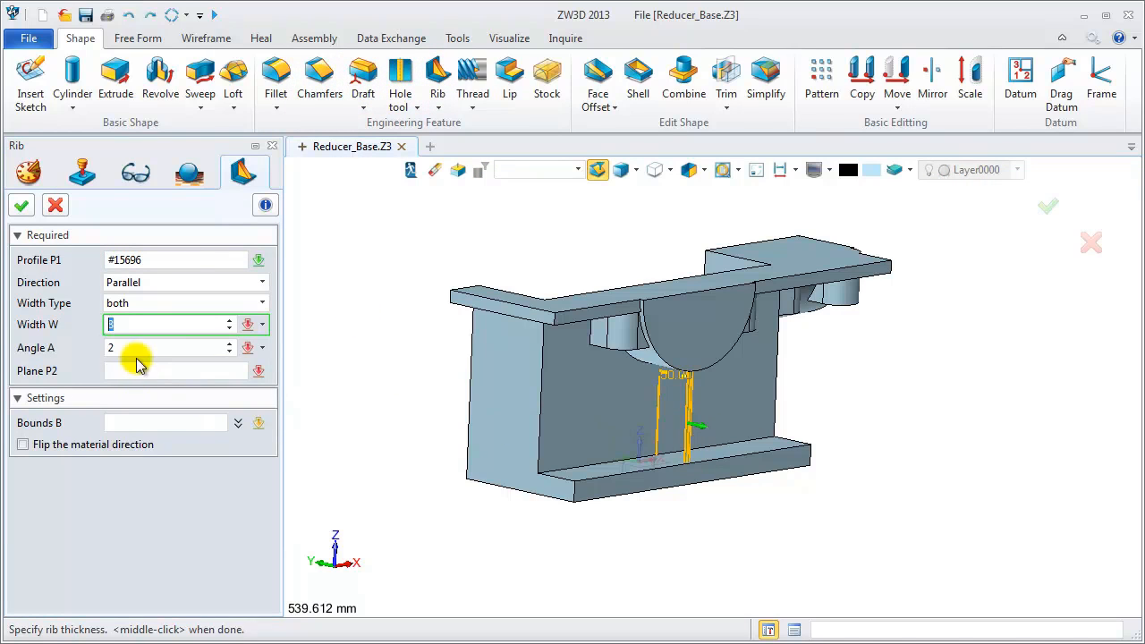
{"action": "type", "text": "25"}
{"action": "key", "text": "Return"}
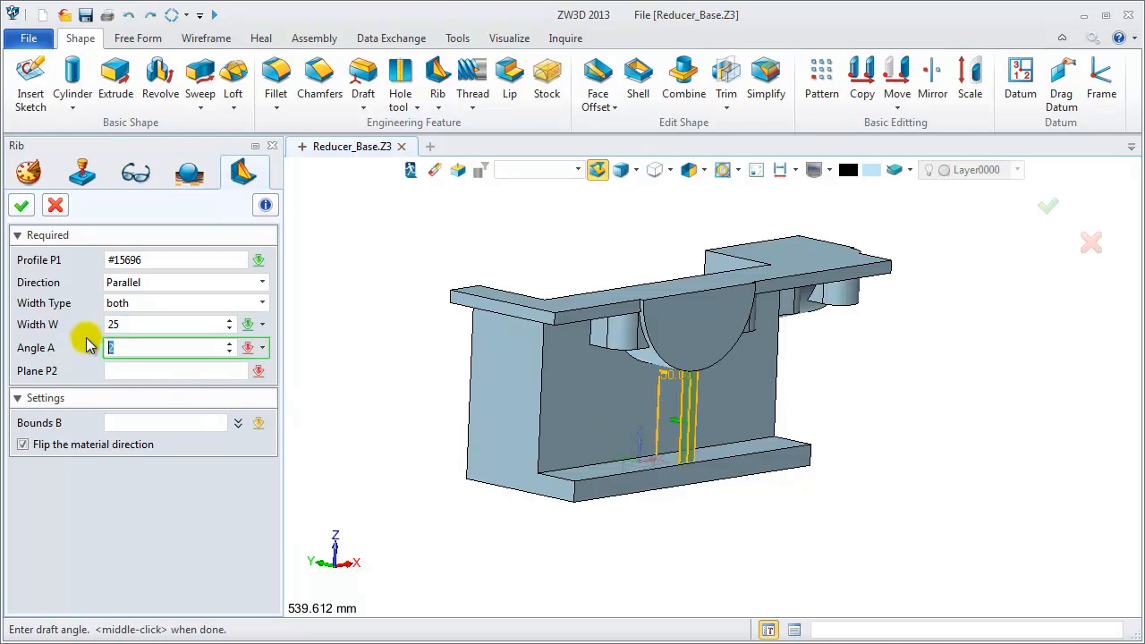
{"action": "key", "text": "Return"}
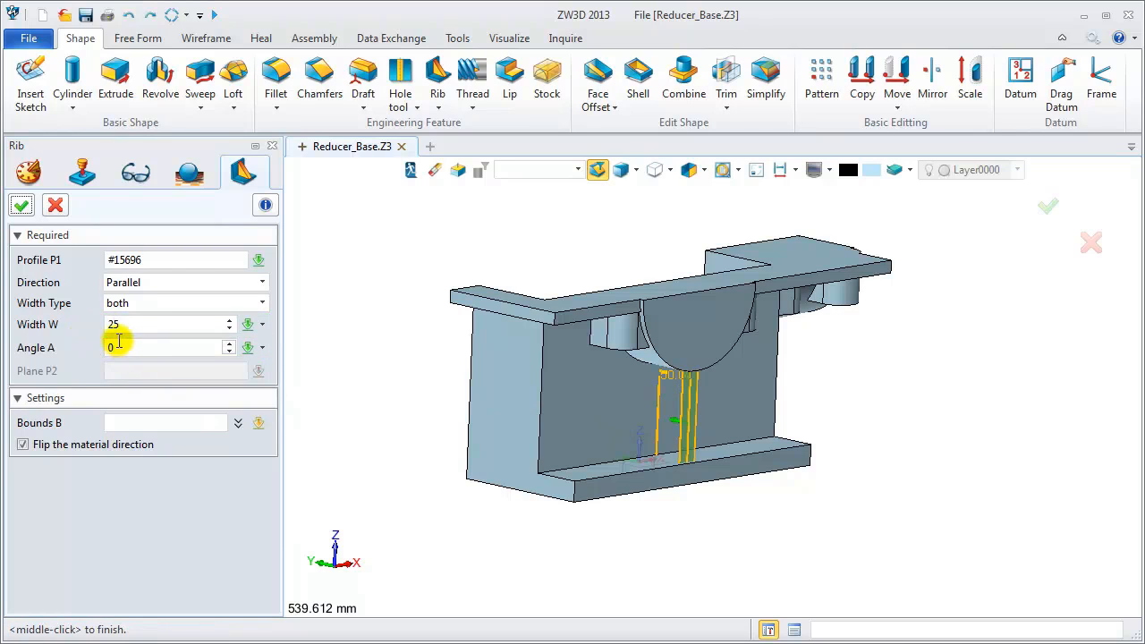
{"action": "left_click", "coordinate": [24, 211]}
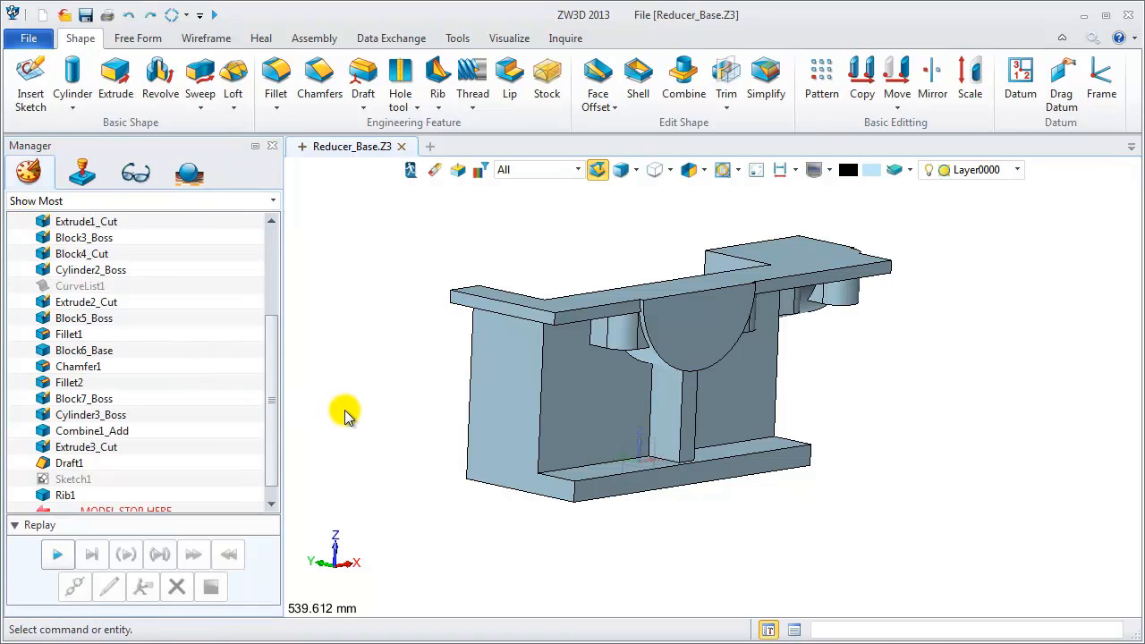
Start a Draft on four edges where the central half-round boss and the rib meet the side wall.
{"action": "scroll", "coordinate": [385, 380], "scroll_direction": "up", "scroll_amount": 2}
{"action": "scroll", "coordinate": [626, 366], "scroll_direction": "up", "scroll_amount": 2}
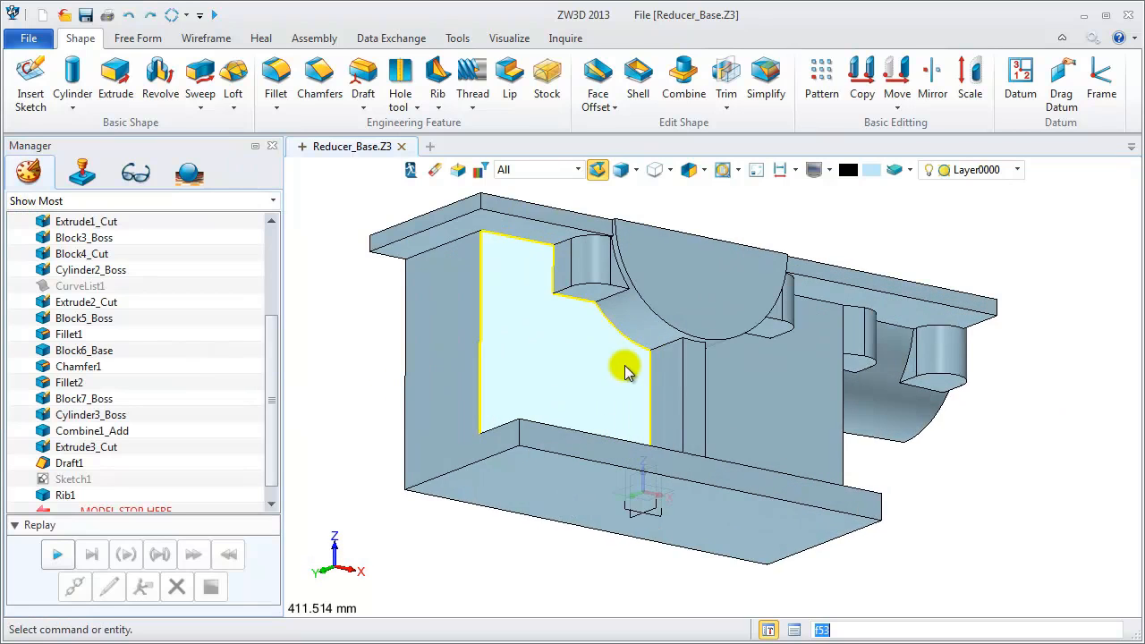
{"action": "scroll", "coordinate": [608, 320], "scroll_direction": "up", "scroll_amount": 2}
{"action": "left_click", "coordinate": [609, 322]}
{"action": "right_click_drag", "start_coordinate": [646, 383], "coordinate": [731, 350]}
{"action": "left_click", "coordinate": [713, 374]}
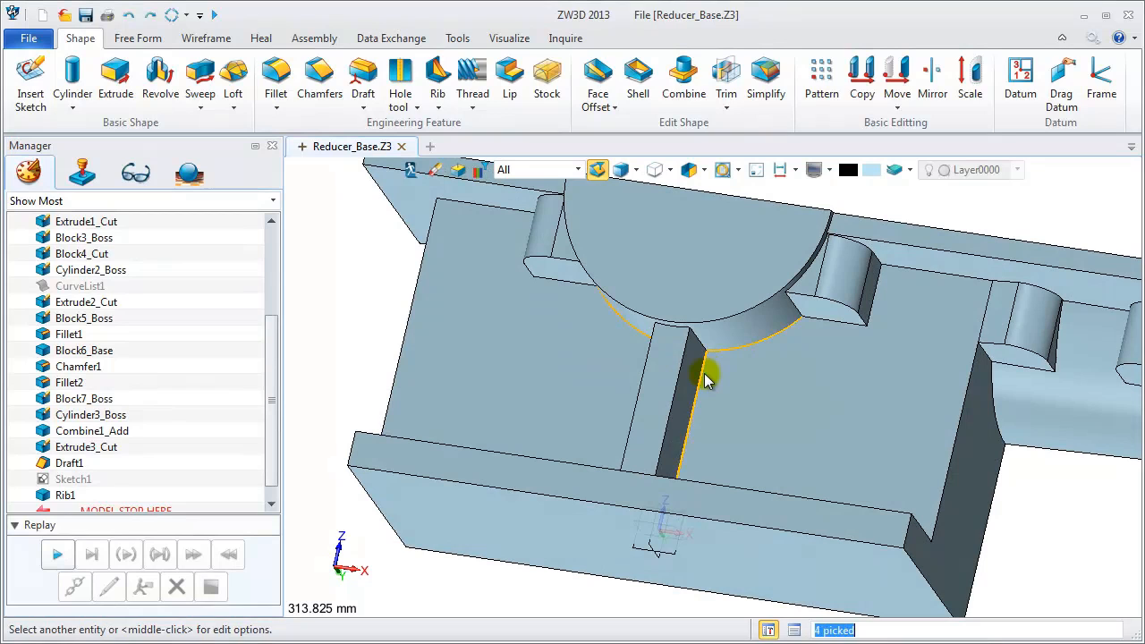
{"action": "right_click", "coordinate": [716, 378]}
{"action": "left_click", "coordinate": [757, 362]}
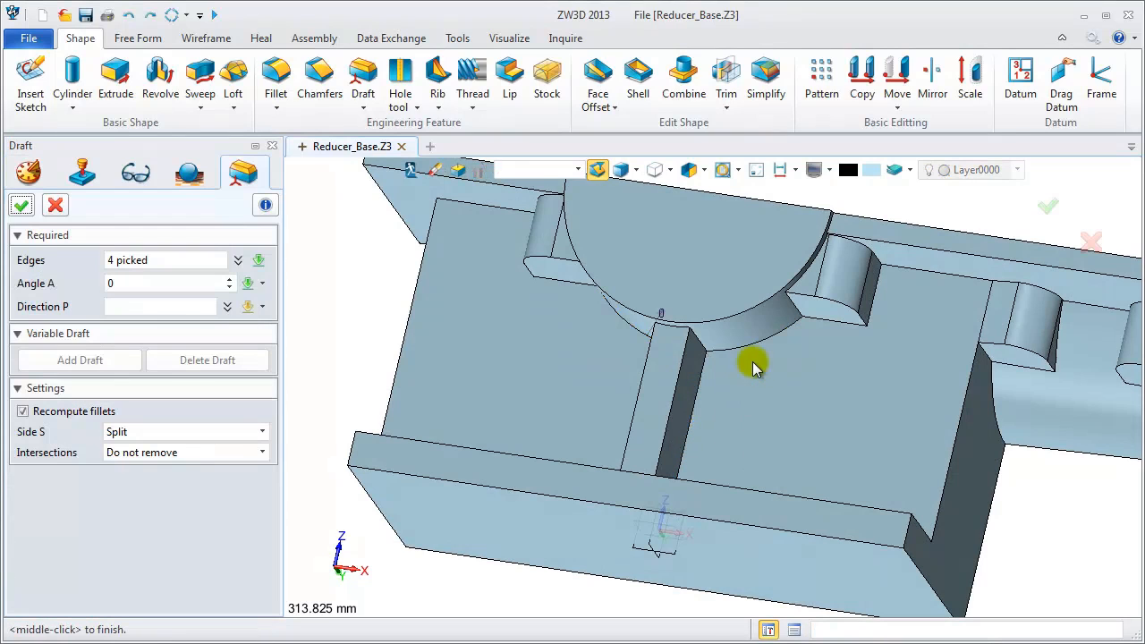
Set the draft direction to the negative Y axis and the angle to 2°, and complete the draft.
{"action": "left_click", "coordinate": [179, 307]}
{"action": "right_click", "coordinate": [420, 315]}
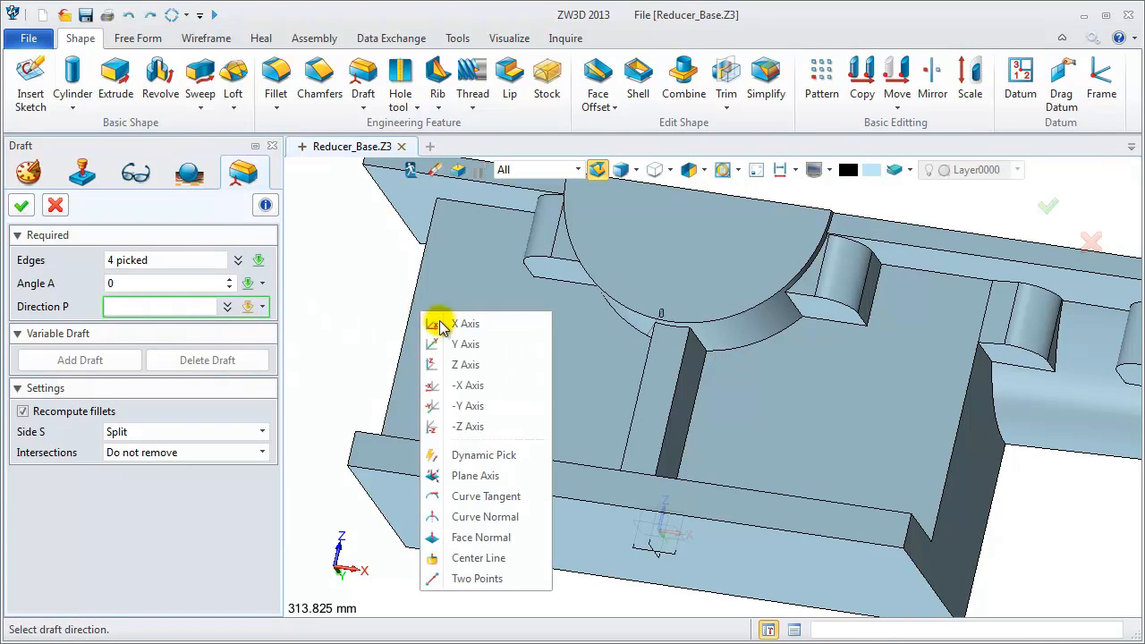
{"action": "left_click", "coordinate": [468, 407]}
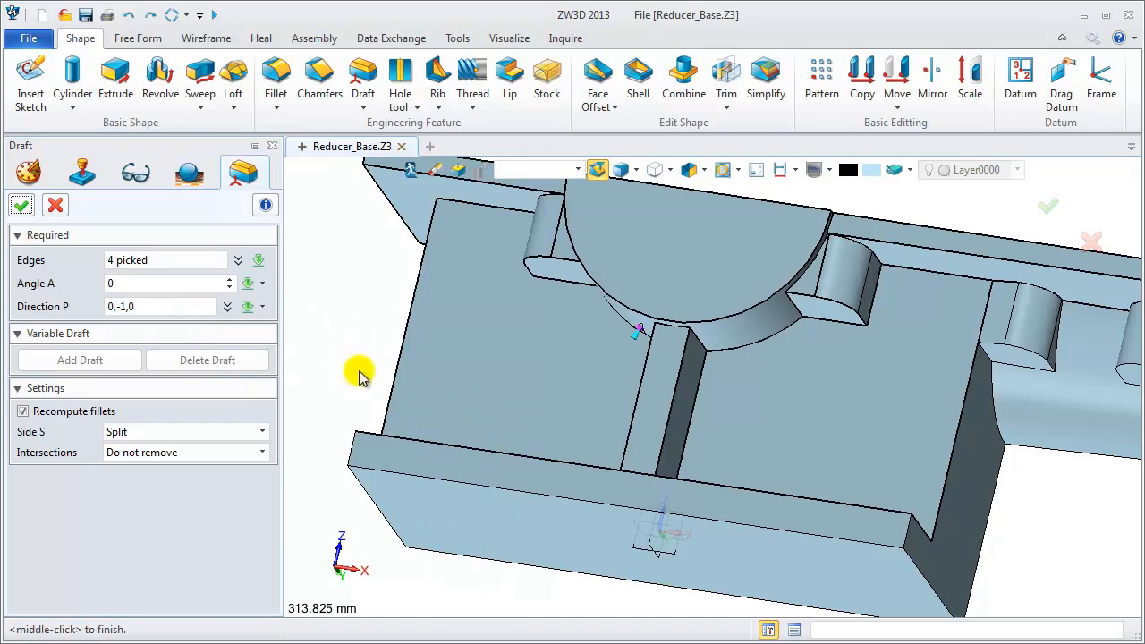
{"action": "left_click", "coordinate": [141, 288]}
{"action": "type", "text": "2"}
{"action": "key", "text": "Return"}
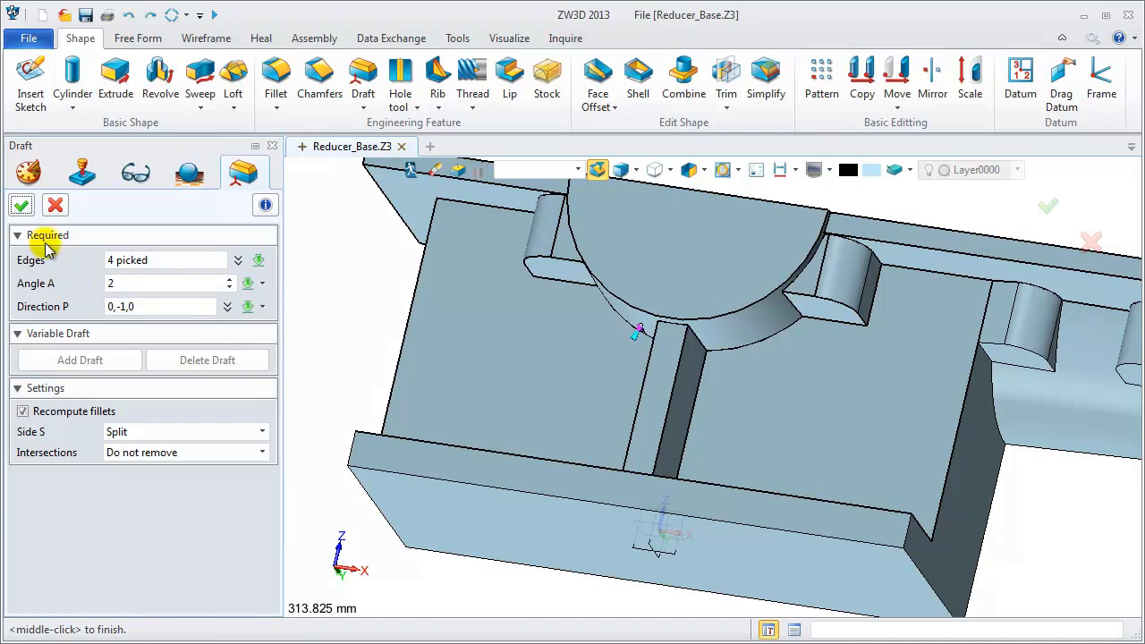
{"action": "left_click", "coordinate": [23, 206]}
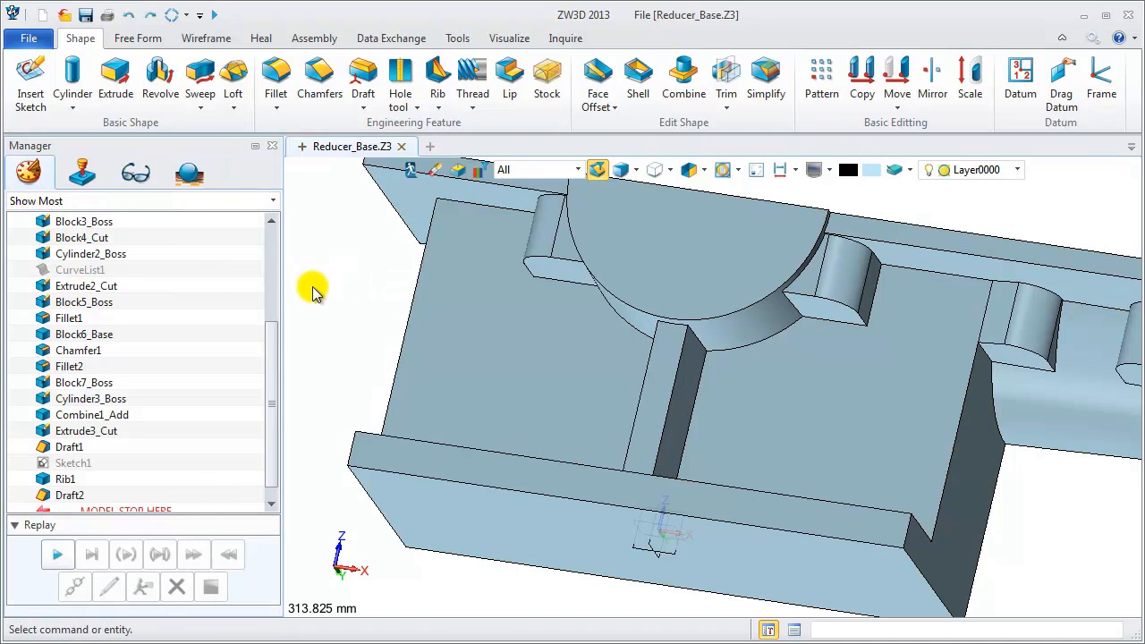
Start a cylinder cut centred at 0,-87.5,217.5 with a 20 mm radius, aligned to the outer face of the central half-round boss.
{"action": "scroll", "coordinate": [304, 301], "scroll_direction": "down", "scroll_amount": 3}
{"action": "middle_click_drag", "start_coordinate": [302, 301], "coordinate": [414, 323]}
{"action": "right_click_drag", "start_coordinate": [394, 326], "coordinate": [342, 334]}
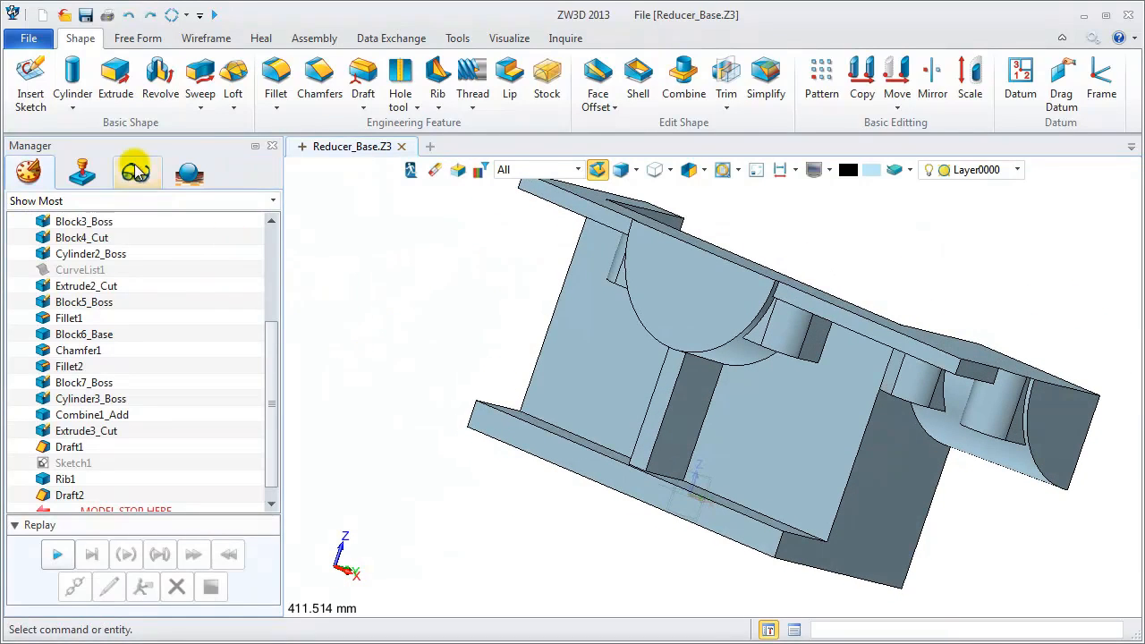
{"action": "left_click", "coordinate": [71, 95]}
{"action": "left_click", "coordinate": [114, 164]}
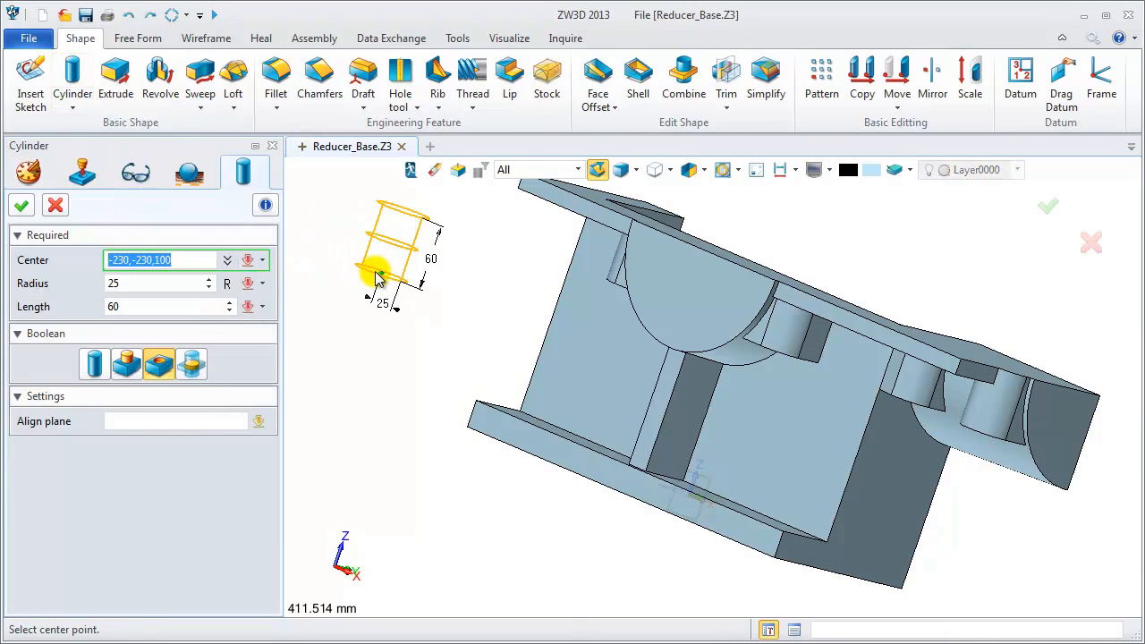
{"action": "right_click", "coordinate": [375, 277]}
{"action": "left_click", "coordinate": [435, 420]}
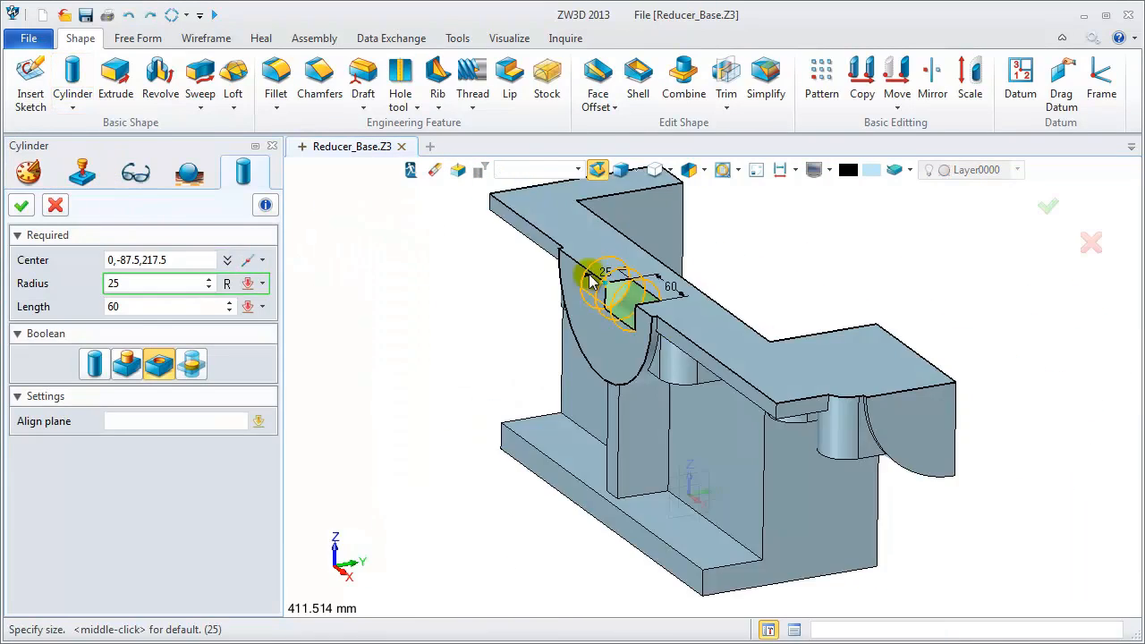
{"action": "type", "text": "20"}
{"action": "key", "text": "Return"}
{"action": "middle_click", "coordinate": [591, 281]}
{"action": "left_click", "coordinate": [190, 419]}
{"action": "left_click", "coordinate": [602, 338]}
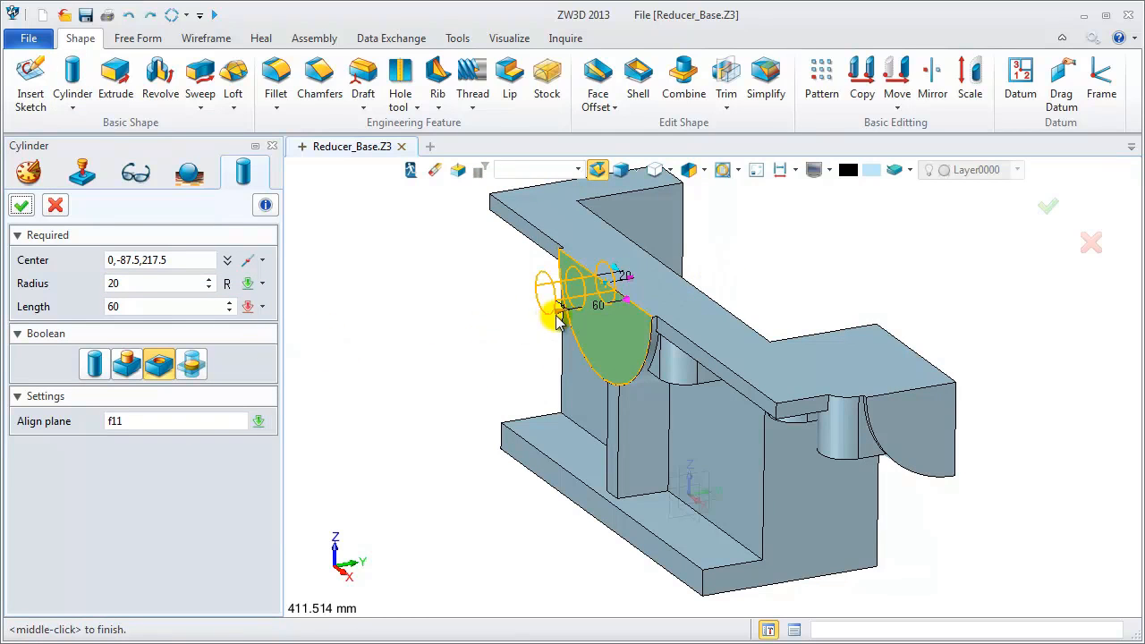
Set the cylinder cut's radius to 70 mm and length to -90 mm through the half-round boss, and complete it.
{"action": "left_click_drag", "start_coordinate": [555, 316], "coordinate": [721, 293]}
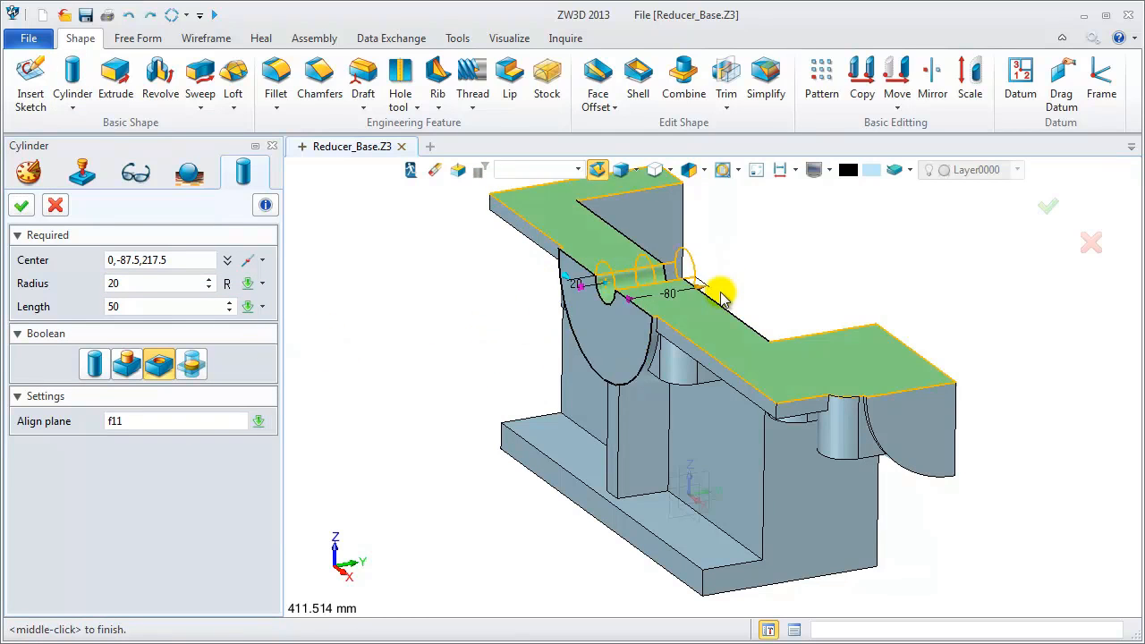
{"action": "left_click", "coordinate": [135, 284]}
{"action": "key", "text": "Return"}
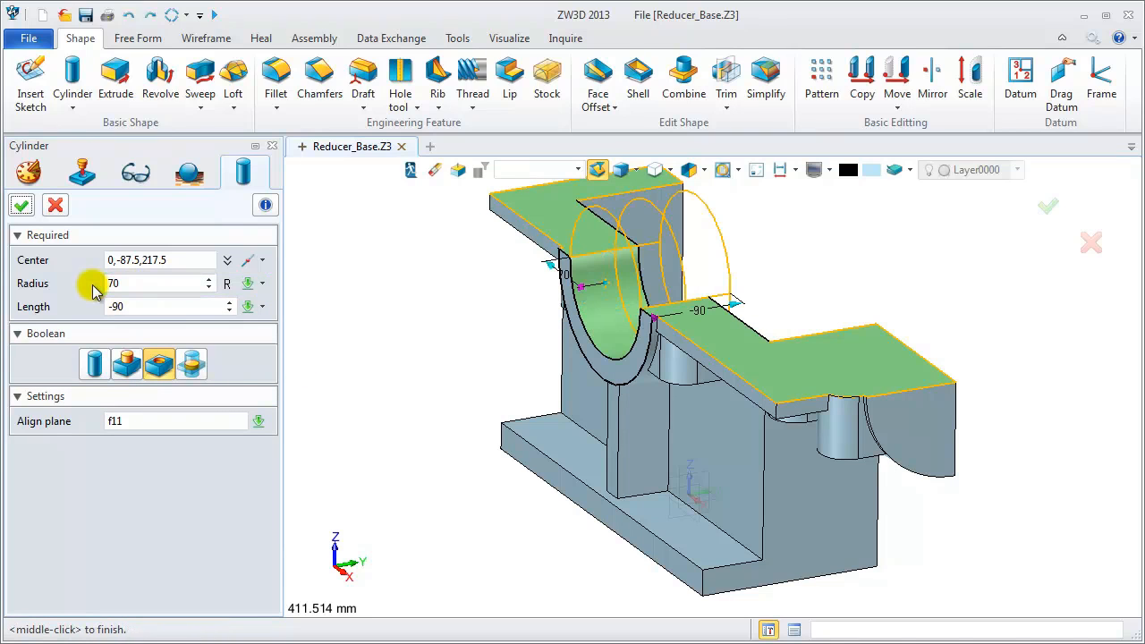
{"action": "left_click", "coordinate": [23, 206]}
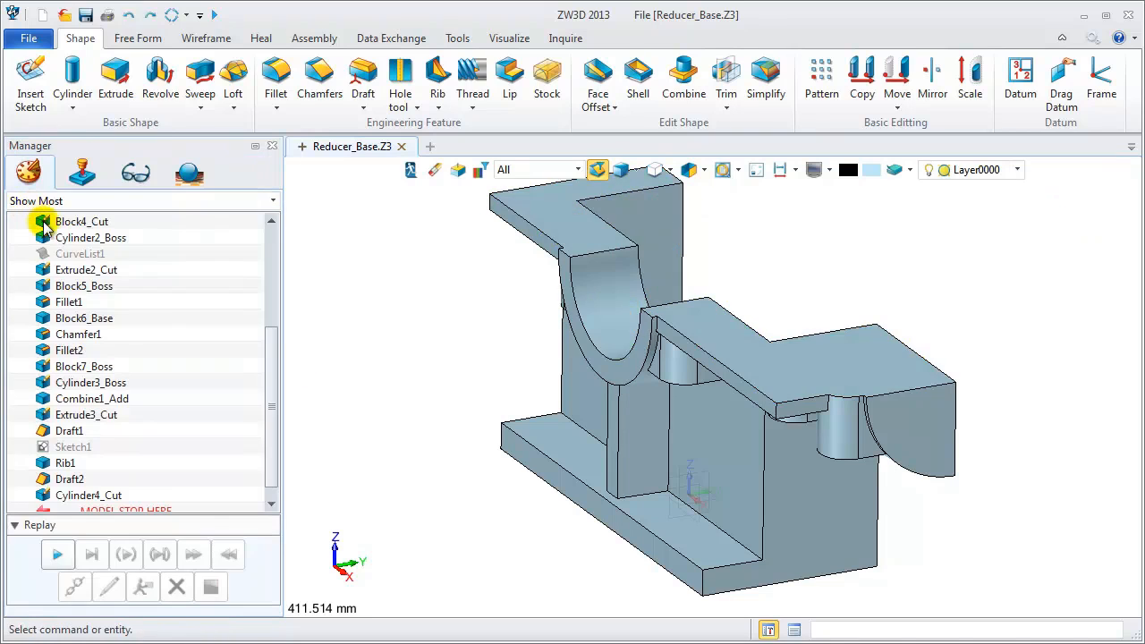
Start a base cylinder aligned to the end boss's quarter-round face and centred at its corner 350,87.5,217.5.
{"action": "mouse_move", "coordinate": [494, 394]}
{"action": "right_mouse_down"}
{"action": "mouse_move", "coordinate": [474, 396]}
{"action": "mouse_move", "coordinate": [511, 422]}
{"action": "mouse_move", "coordinate": [524, 388]}
{"action": "mouse_move", "coordinate": [474, 396]}
{"action": "right_mouse_up"}
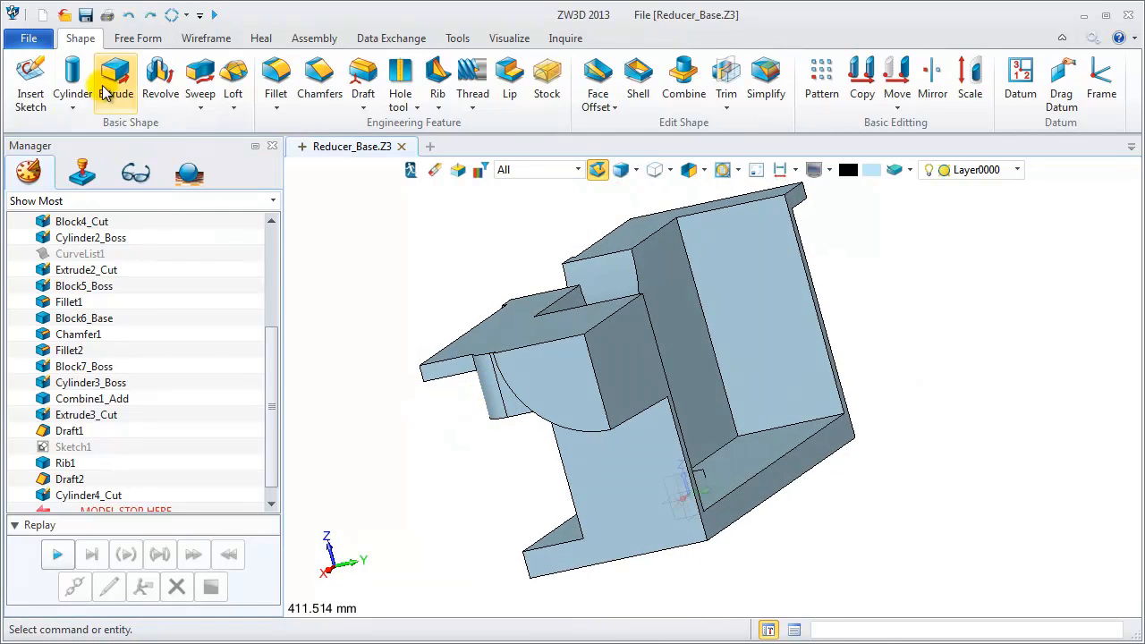
{"action": "left_click", "coordinate": [73, 79]}
{"action": "left_click", "coordinate": [167, 417]}
{"action": "left_click", "coordinate": [552, 362]}
{"action": "left_click", "coordinate": [95, 364]}
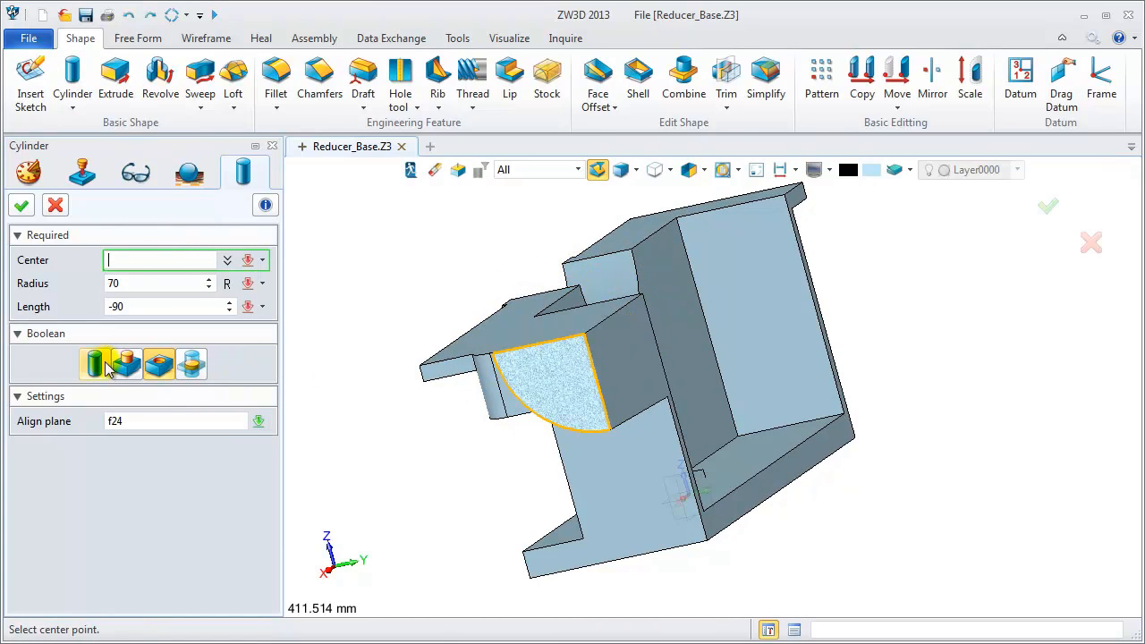
{"action": "left_click", "coordinate": [581, 335]}
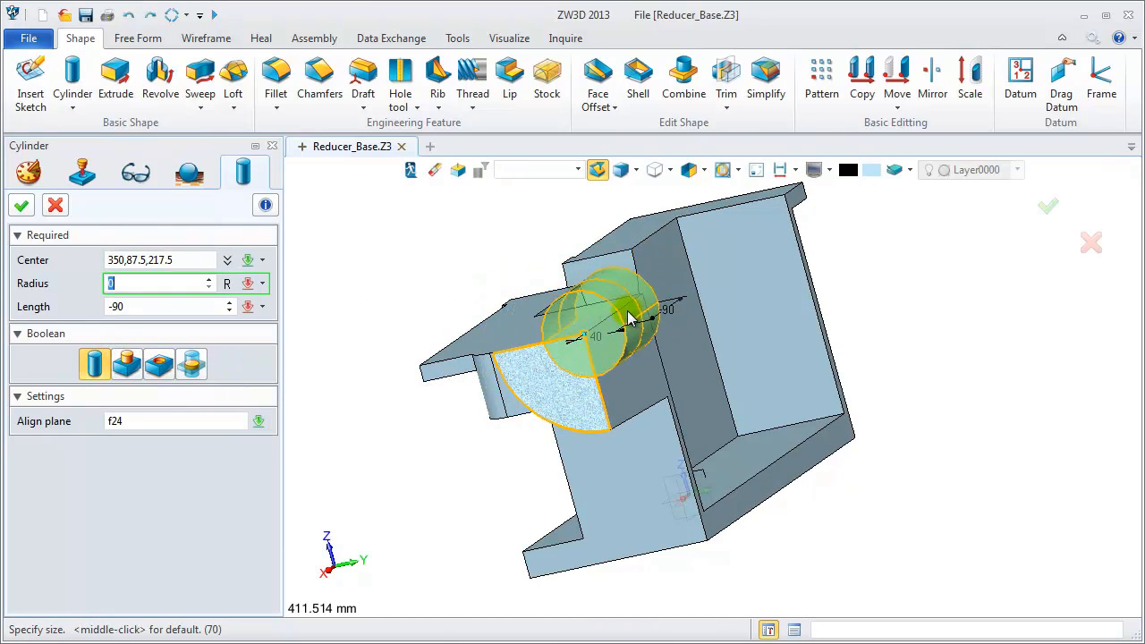
Set the cylinder's radius to 70 mm and its length to -130 mm into the end boss.
{"action": "type", "text": "50"}
{"action": "key", "text": "Tab"}
{"action": "type", "text": "490"}
{"action": "left_click", "coordinate": [156, 283]}
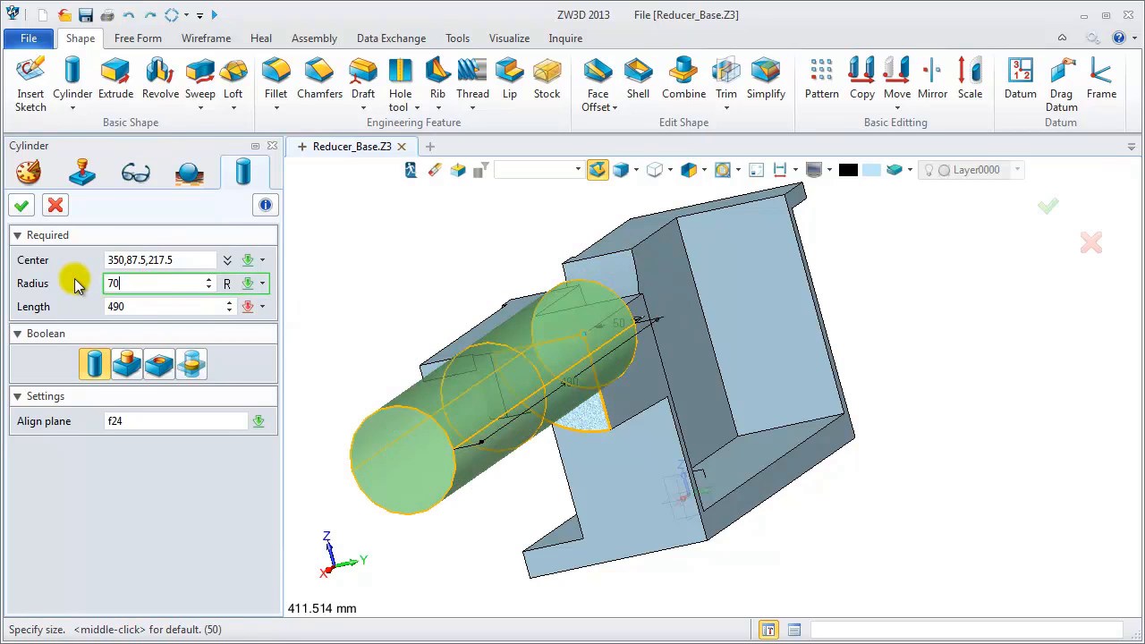
{"action": "key", "text": "Tab"}
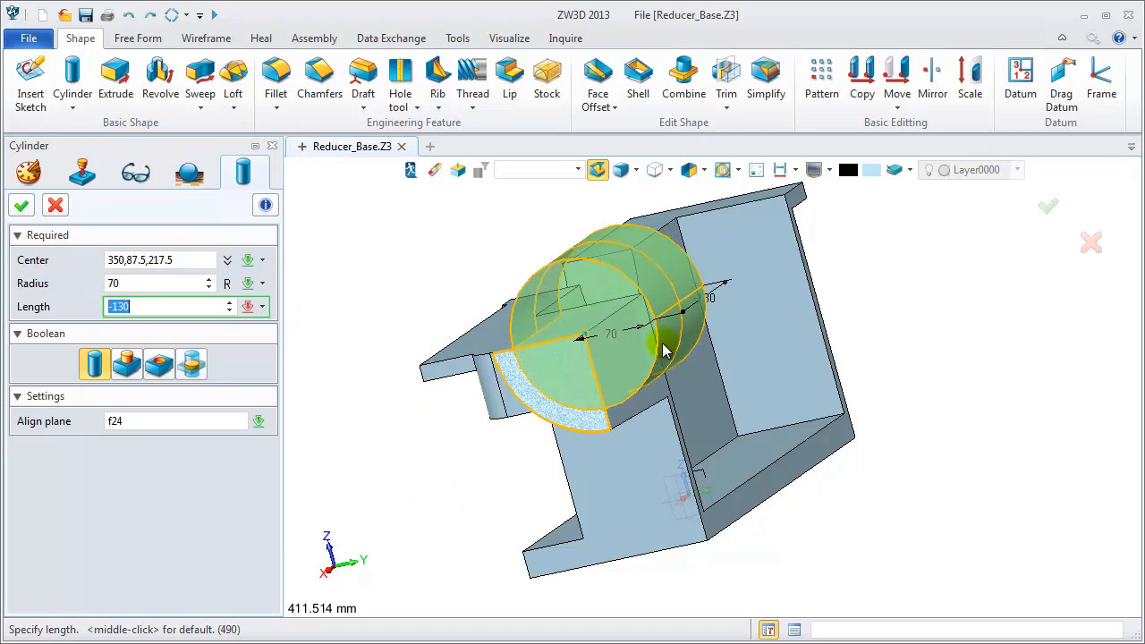
{"action": "left_click", "coordinate": [528, 359]}
Switch the cylinder to a cut, extend its length to -170 mm through the end wall, and complete it.
{"action": "right_click_drag", "start_coordinate": [528, 361], "coordinate": [458, 376]}
{"action": "left_click", "coordinate": [161, 364]}
{"action": "mouse_move", "coordinate": [535, 349]}
{"action": "right_mouse_down"}
{"action": "mouse_move", "coordinate": [519, 350]}
{"action": "mouse_move", "coordinate": [535, 343]}
{"action": "right_mouse_up"}
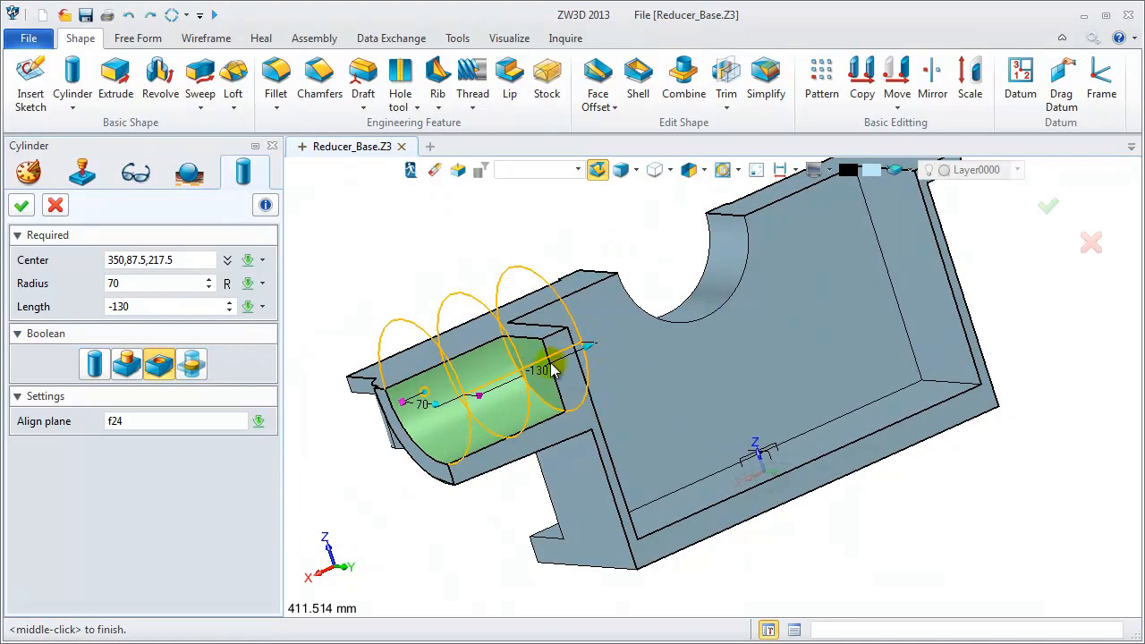
{"action": "left_click_drag", "start_coordinate": [589, 349], "coordinate": [627, 336]}
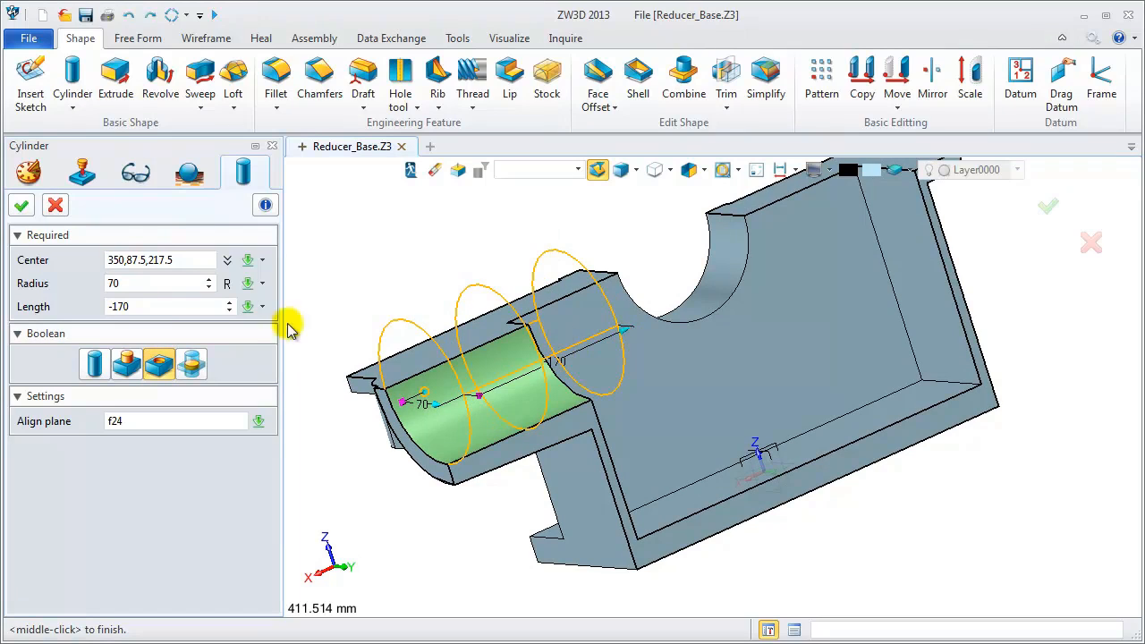
{"action": "left_click", "coordinate": [22, 206]}
Start an asymmetric chamfer on a vertical corner edge of the top flange, with its long side face as the first side.
{"action": "right_click_drag", "start_coordinate": [423, 304], "coordinate": [586, 329]}
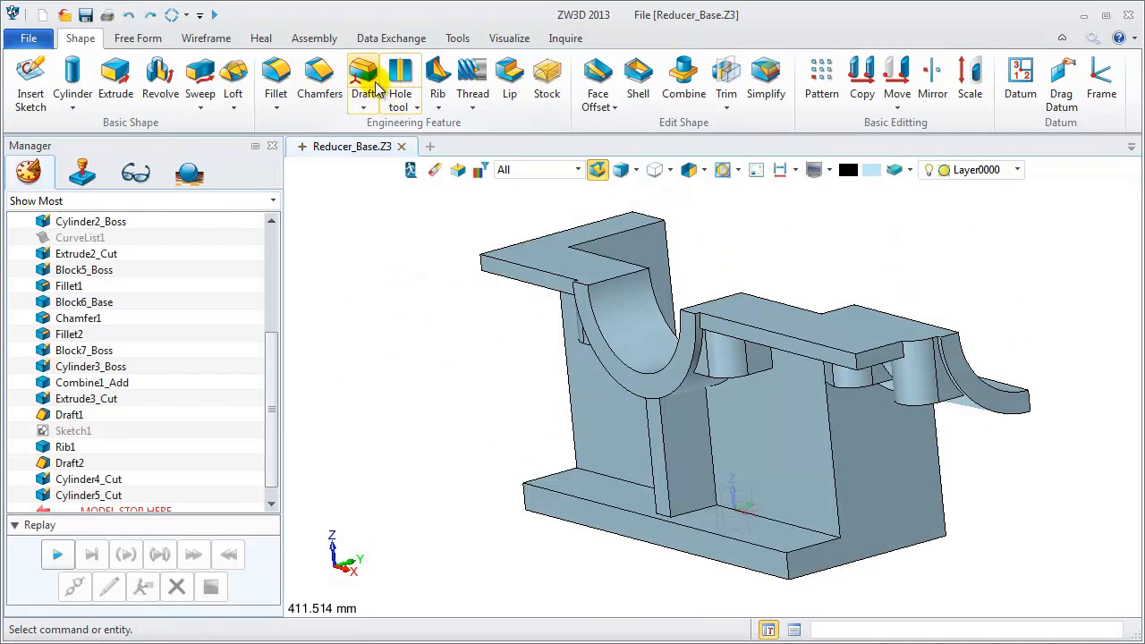
{"action": "left_click", "coordinate": [325, 81]}
{"action": "right_click_drag", "start_coordinate": [377, 315], "coordinate": [455, 325]}
{"action": "scroll", "coordinate": [573, 316], "scroll_direction": "up", "scroll_amount": 3}
{"action": "scroll", "coordinate": [569, 316], "scroll_direction": "up", "scroll_amount": 2}
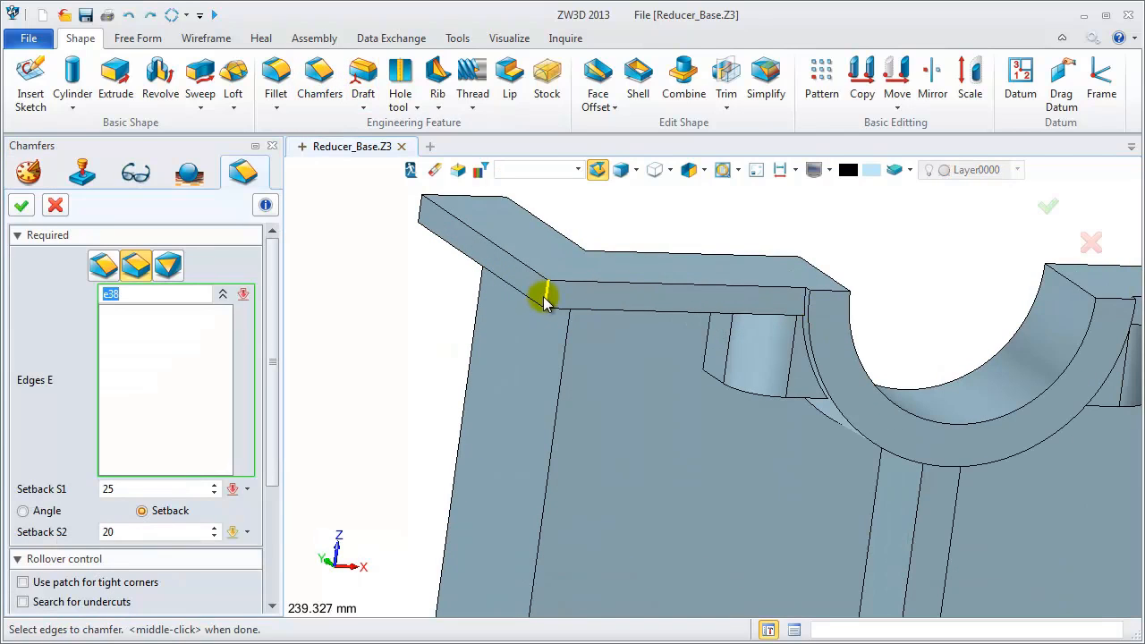
{"action": "left_click", "coordinate": [547, 301]}
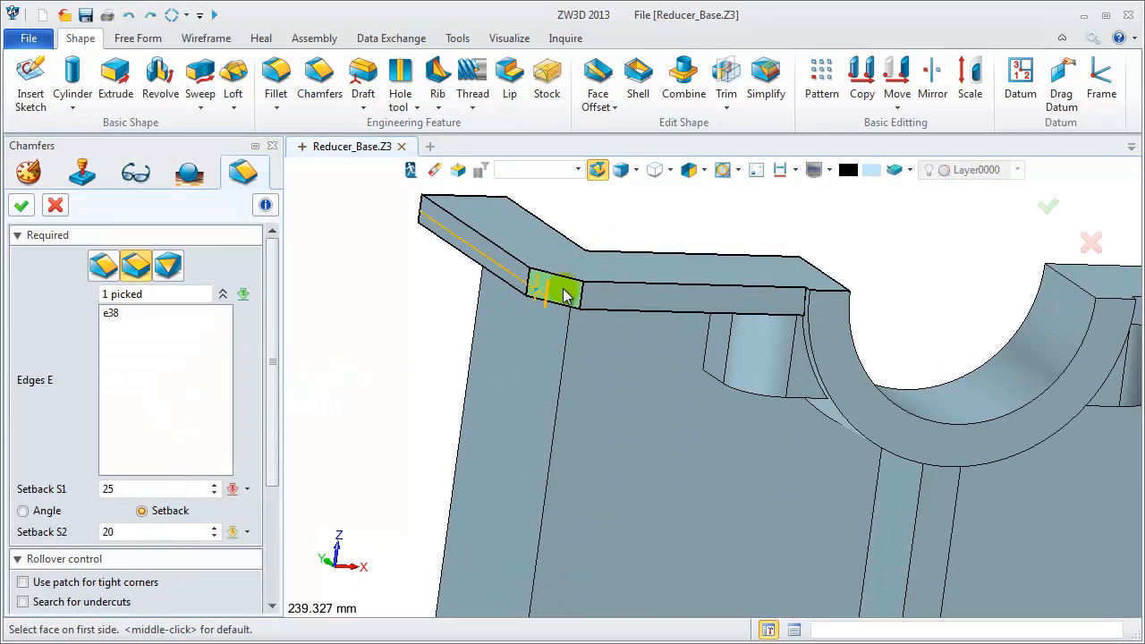
{"action": "left_click", "coordinate": [611, 294]}
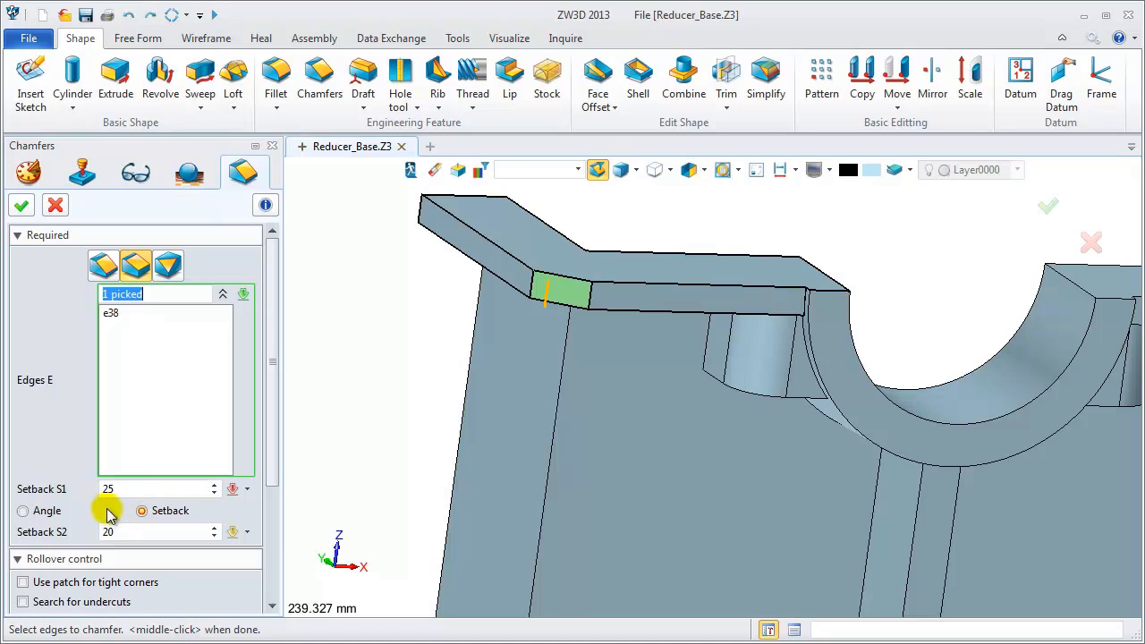
Switch the chamfer to setback and angle, with a first setback of 130 mm and an angle of 80°.
{"action": "left_click", "coordinate": [27, 511]}
{"action": "left_click_drag", "start_coordinate": [130, 490], "coordinate": [90, 490]}
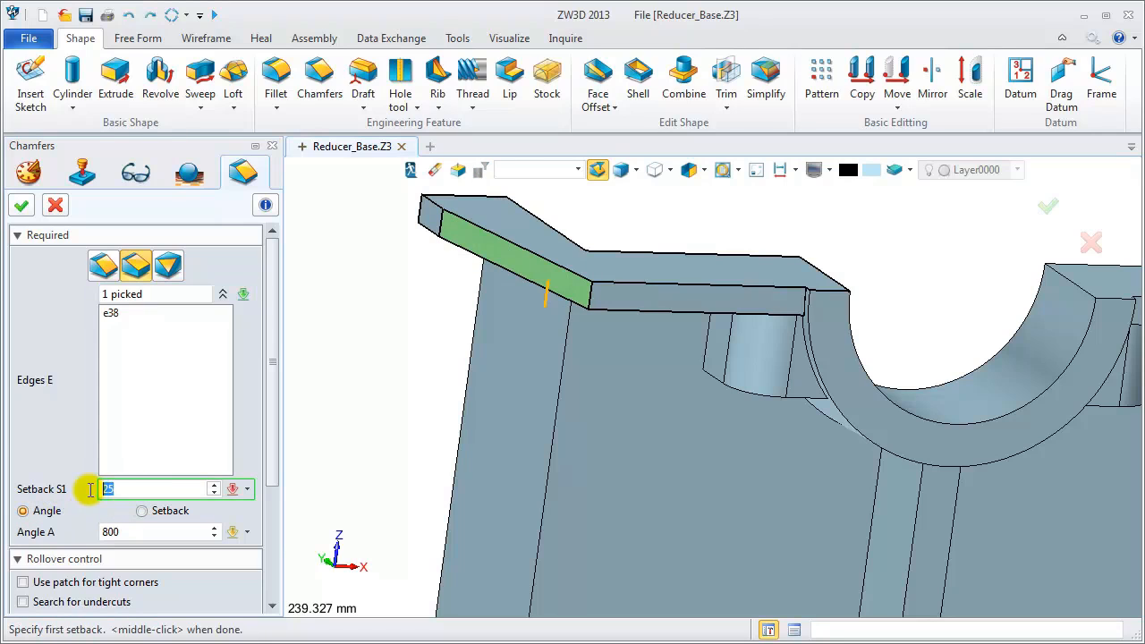
{"action": "left_click", "coordinate": [129, 534]}
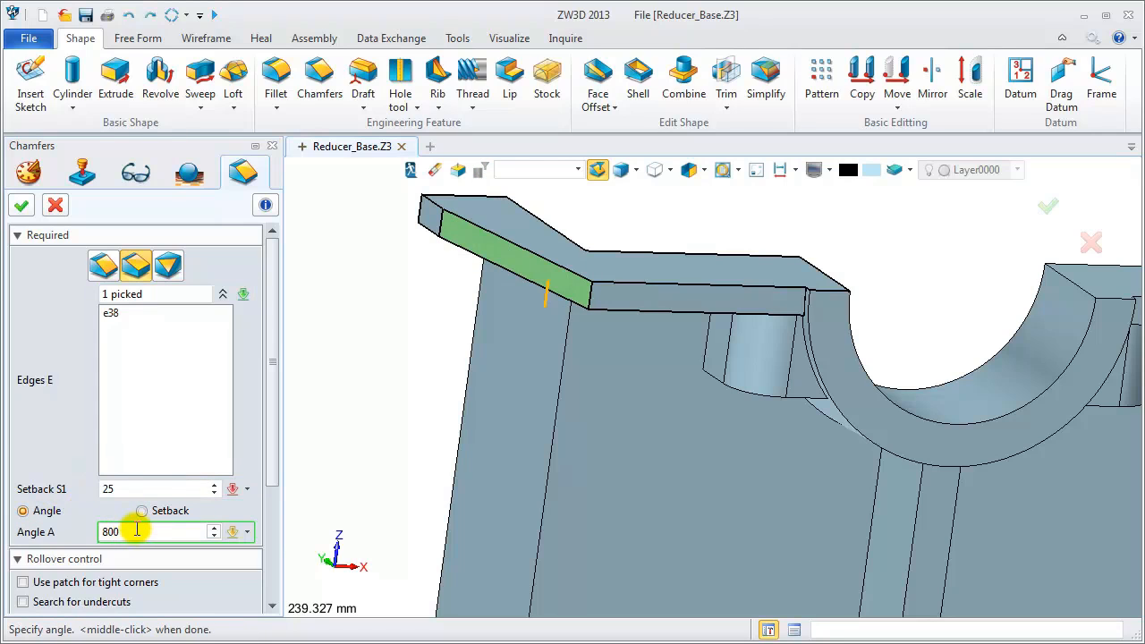
{"action": "left_click_drag", "start_coordinate": [125, 489], "coordinate": [94, 490]}
{"action": "type", "text": "13"}
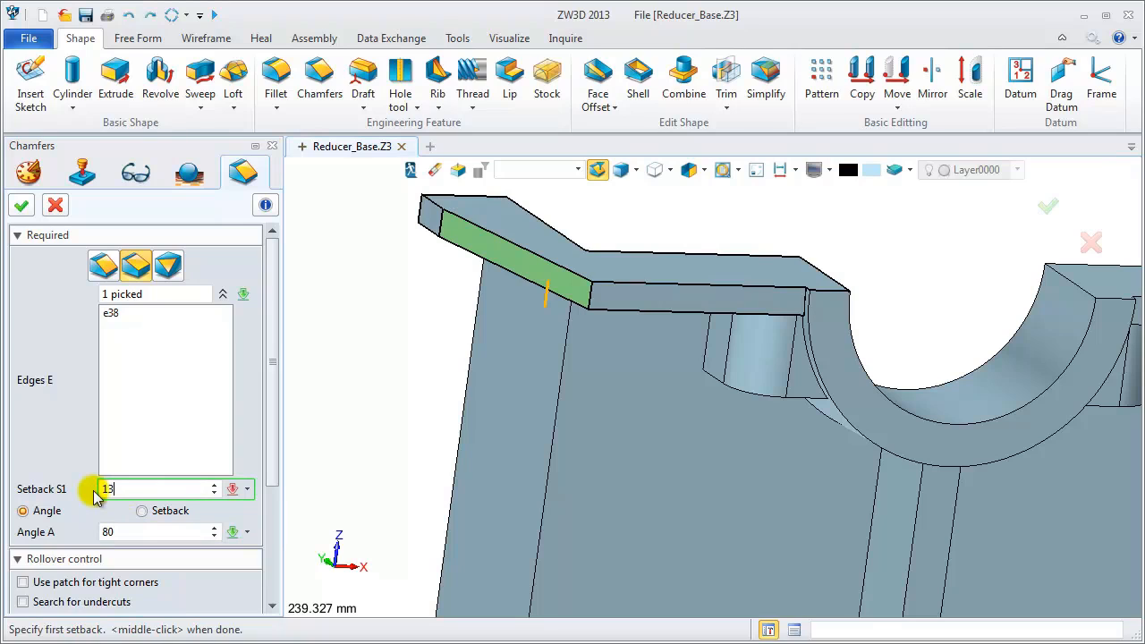
{"action": "type", "text": "0"}
{"action": "key", "text": "Tab"}
{"action": "left_click", "coordinate": [140, 489]}
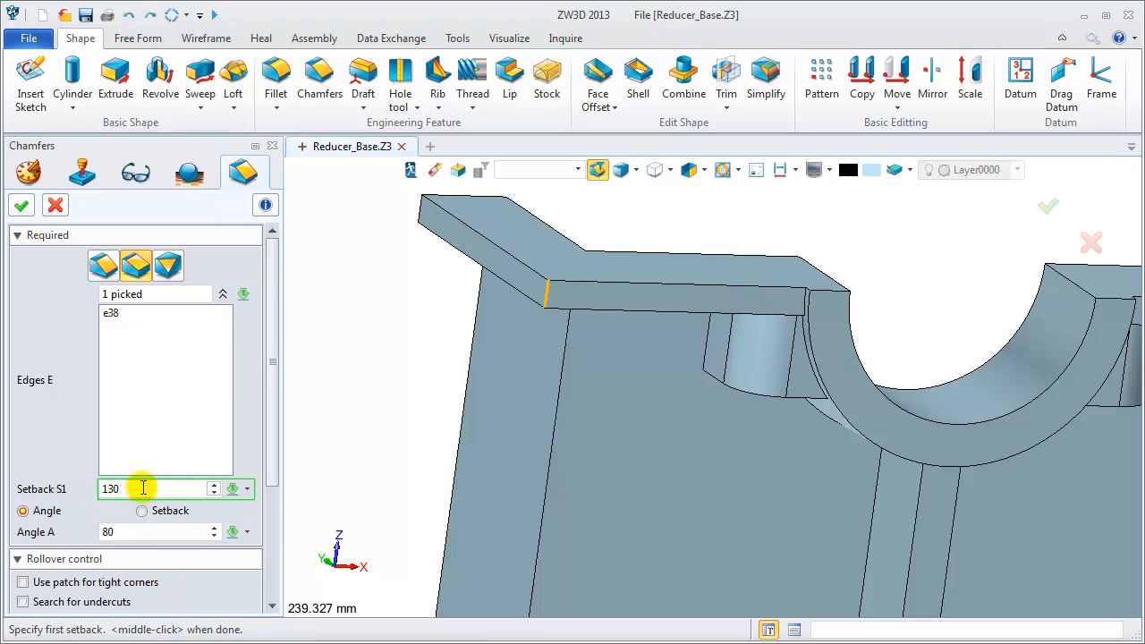
Set the chamfer angle to 10°.
{"action": "left_click", "coordinate": [119, 532]}
{"action": "type", "text": "1"}
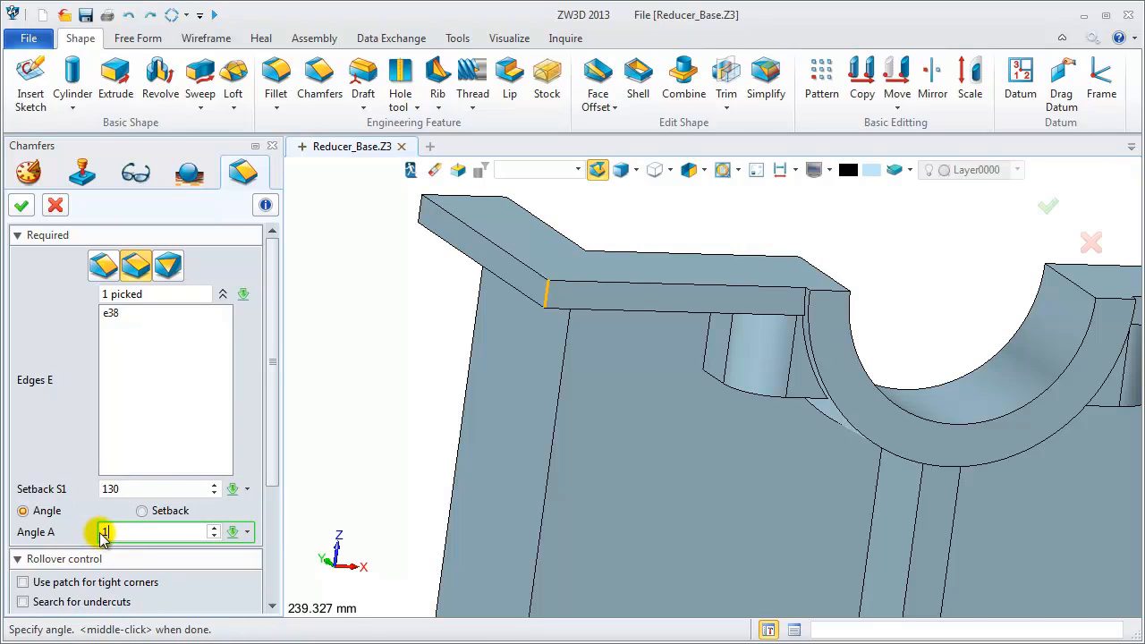
{"action": "type", "text": "30"}
{"action": "key", "text": "Return"}
{"action": "scroll", "coordinate": [407, 385], "scroll_direction": "down", "scroll_amount": 5}
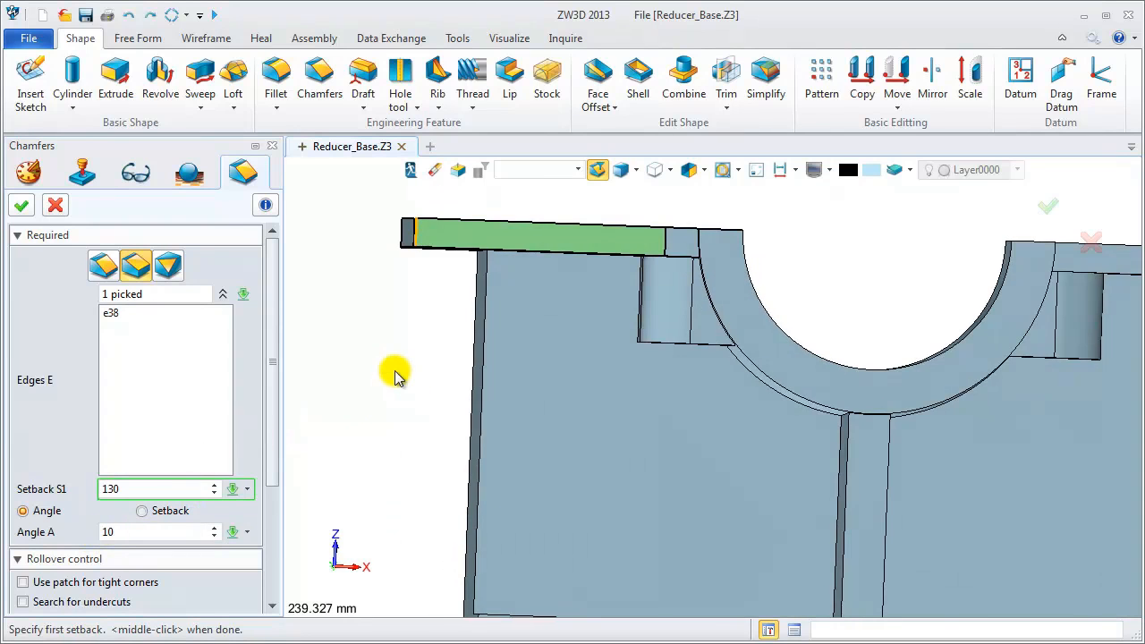
Add the vertical corner edge at the flange's opposite end to the chamfer and complete it.
{"action": "left_click", "coordinate": [175, 294]}
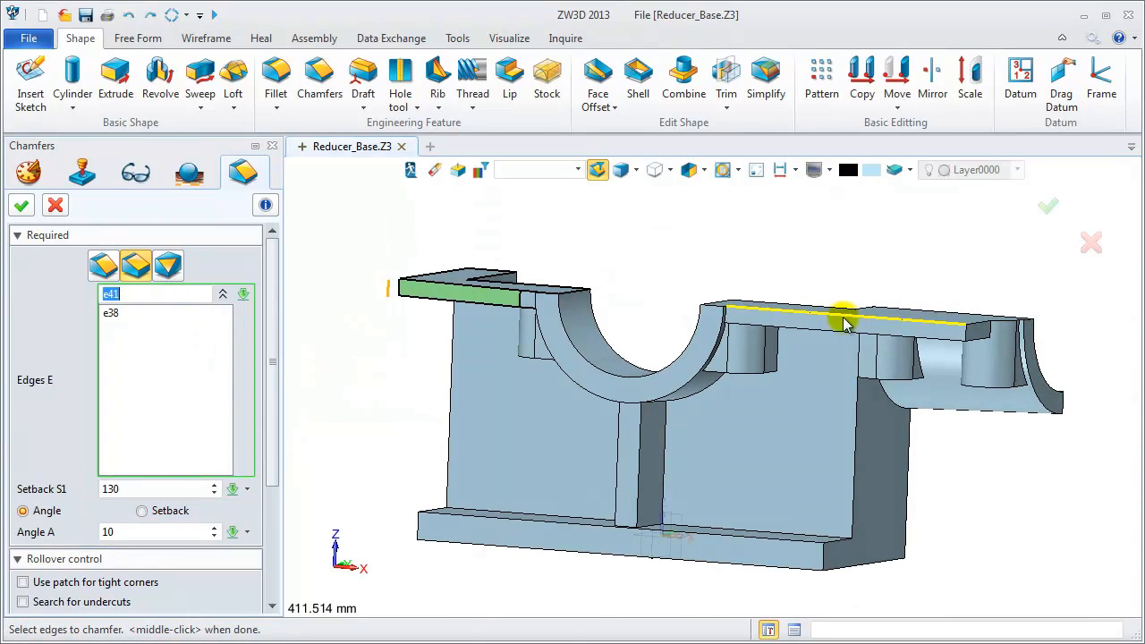
{"action": "left_click", "coordinate": [967, 339]}
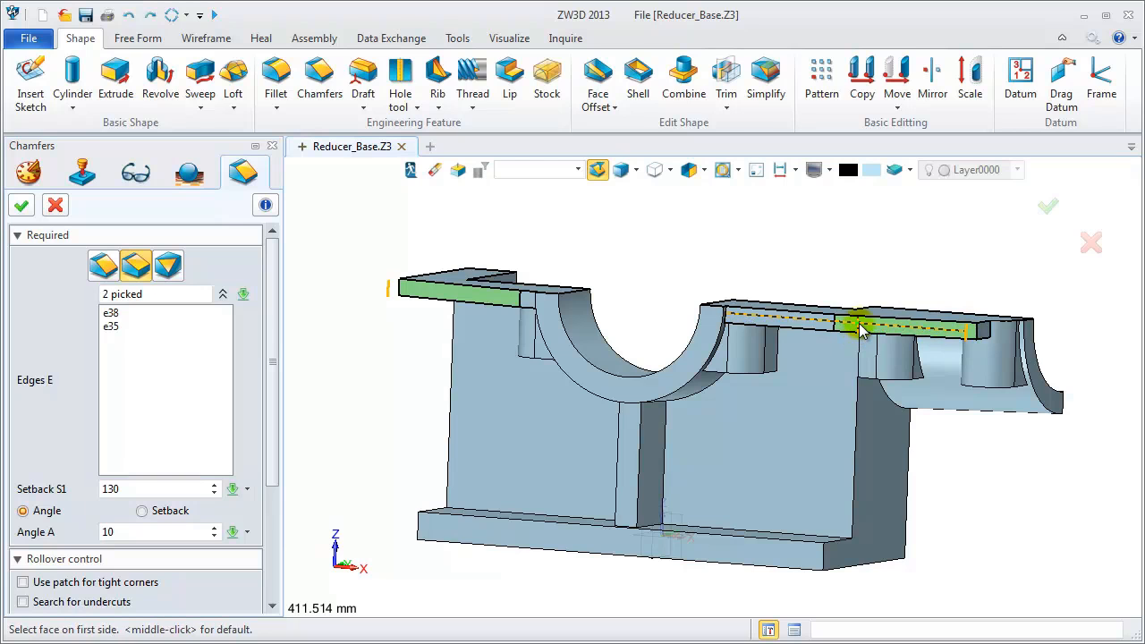
{"action": "left_click", "coordinate": [21, 205]}
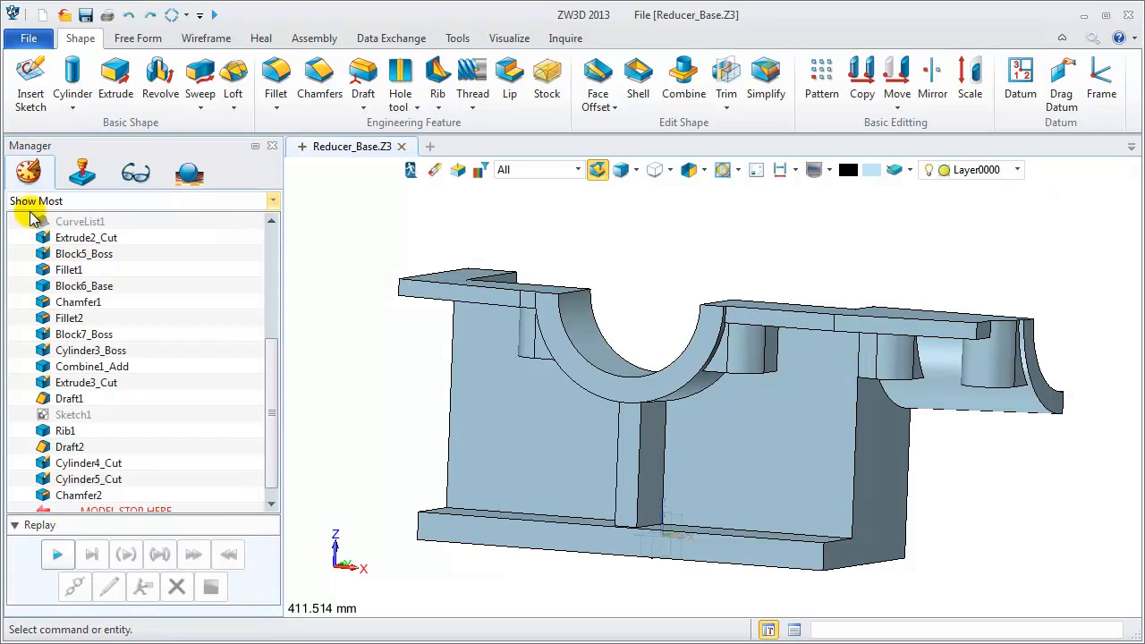
Start a fillet on the two vertical corner edges at the top flange's opposite ends with a radius of 50 mm.
{"action": "right_click_drag", "start_coordinate": [362, 393], "coordinate": [374, 435]}
{"action": "scroll", "coordinate": [913, 344], "scroll_direction": "up", "scroll_amount": 4}
{"action": "left_click", "coordinate": [900, 328]}
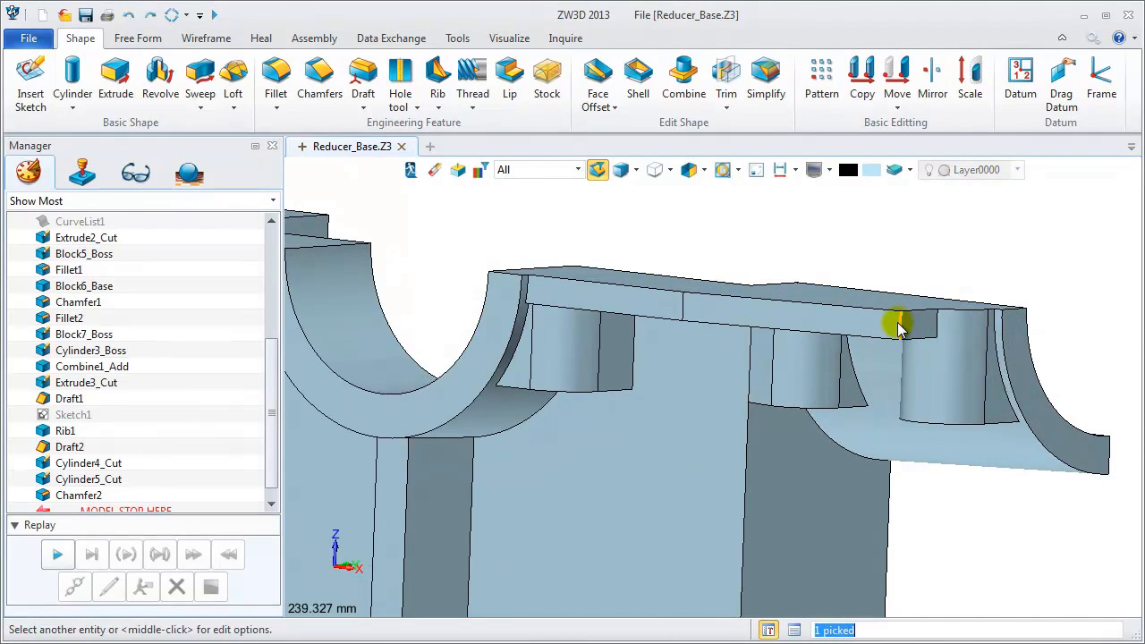
{"action": "scroll", "coordinate": [900, 327], "scroll_direction": "down", "scroll_amount": 6}
{"action": "mouse_move", "coordinate": [690, 376]}
{"action": "right_mouse_down"}
{"action": "mouse_move", "coordinate": [627, 388]}
{"action": "mouse_move", "coordinate": [680, 384]}
{"action": "right_mouse_up"}
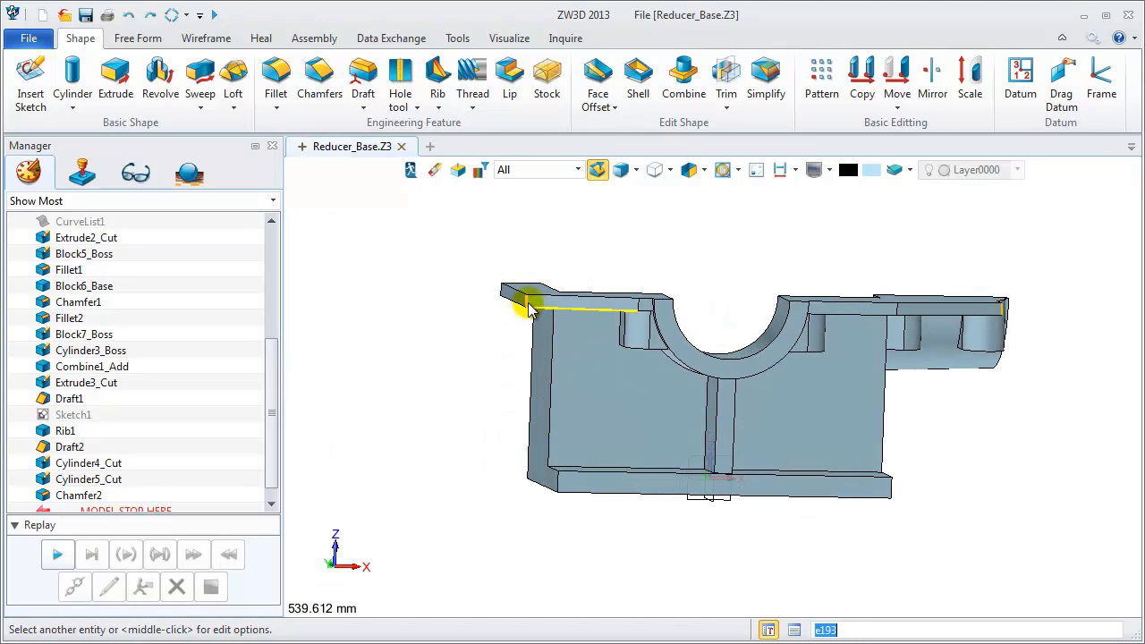
{"action": "middle_click", "coordinate": [482, 323]}
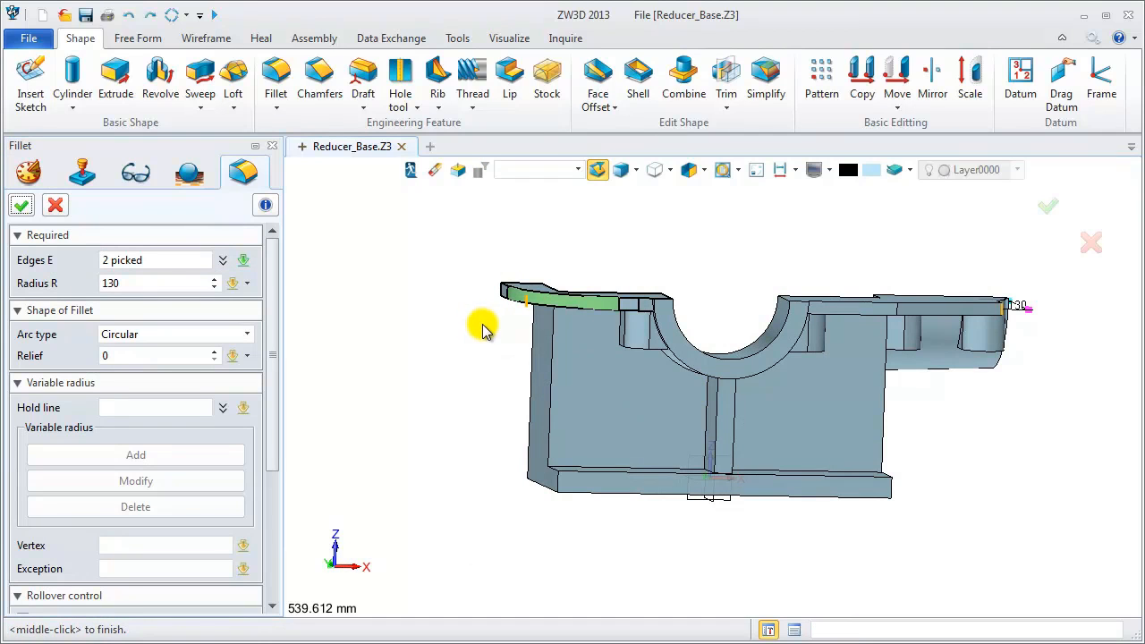
{"action": "left_click", "coordinate": [85, 284]}
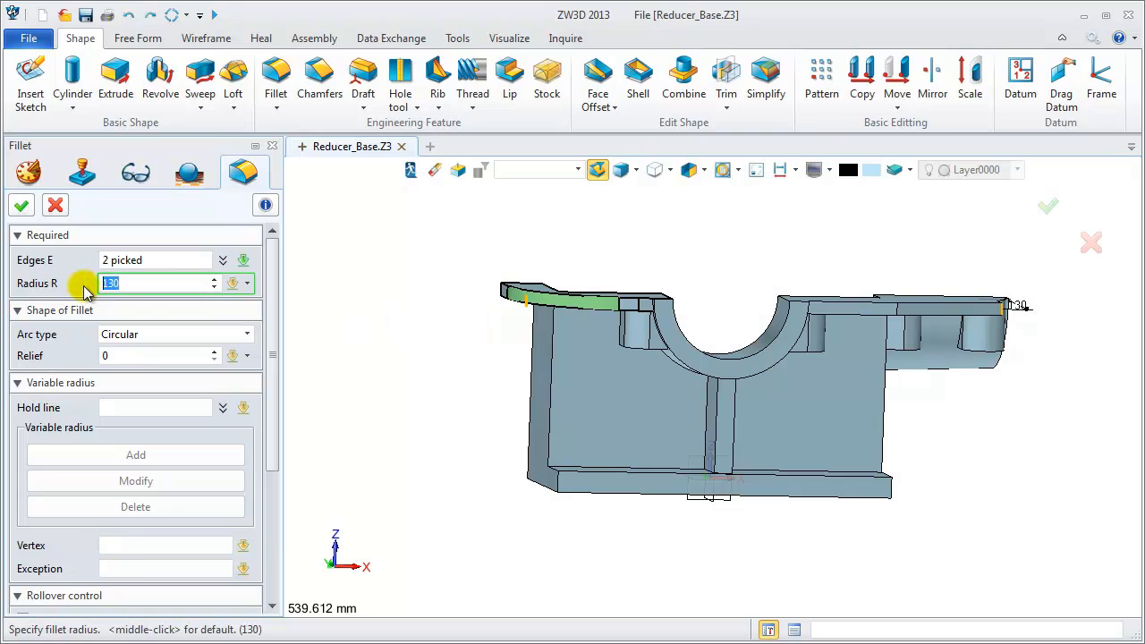
{"action": "type", "text": "50"}
{"action": "key", "text": "Return"}
Try a radius of 30 mm for the flange corner fillet and look through its rollover options.
{"action": "right_click_drag", "start_coordinate": [742, 408], "coordinate": [661, 409]}
{"action": "left_click", "coordinate": [120, 283]}
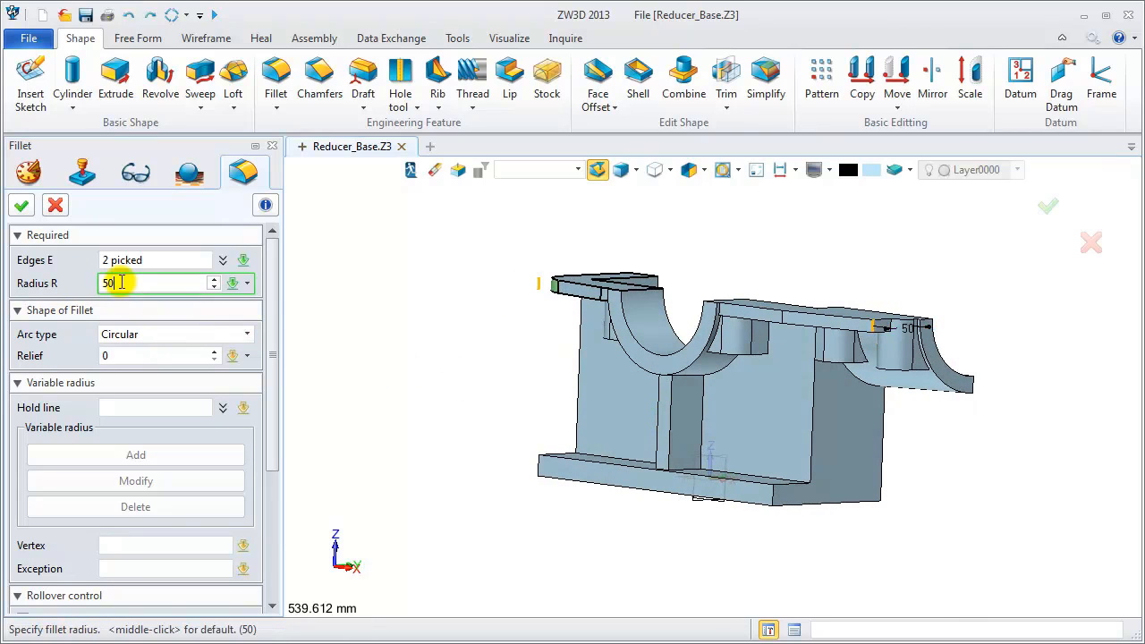
{"action": "type", "text": "30"}
{"action": "left_click_drag", "start_coordinate": [274, 365], "coordinate": [274, 519]}
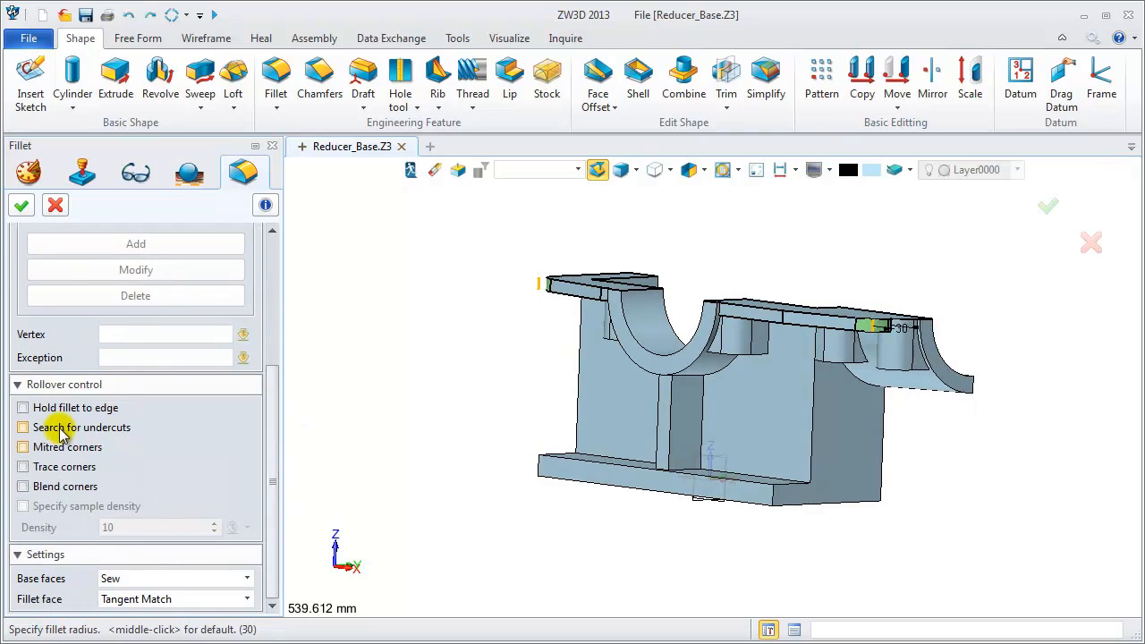
{"action": "left_click_drag", "start_coordinate": [270, 379], "coordinate": [271, 230]}
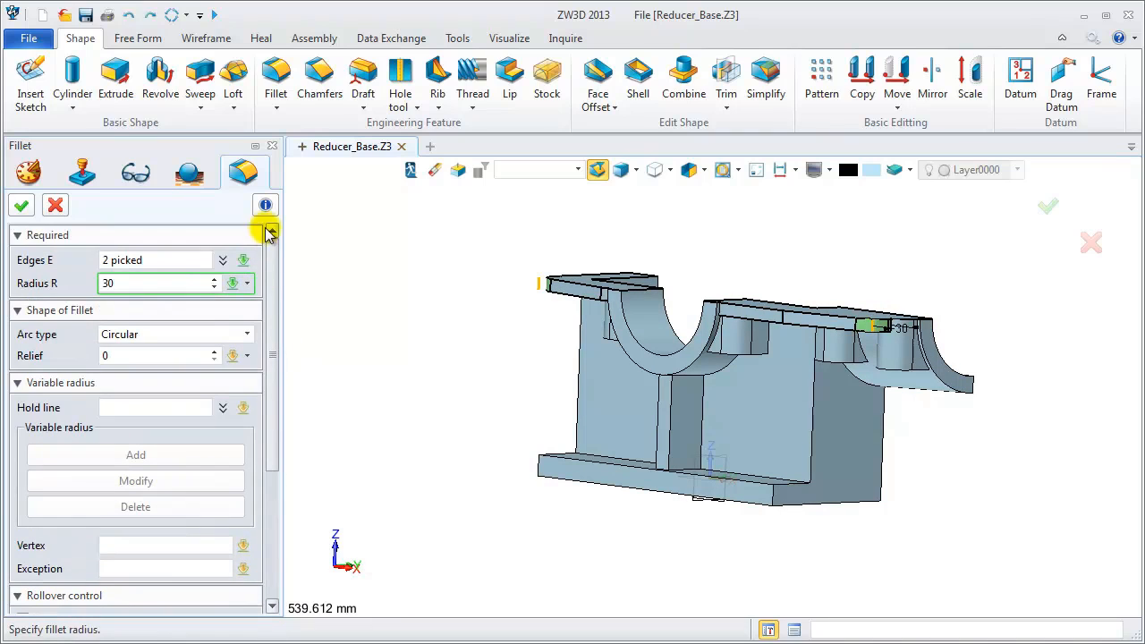
Set the flange corner fillet radius to 50 mm and complete the fillet.
{"action": "type", "text": "50"}
{"action": "key", "text": "Return"}
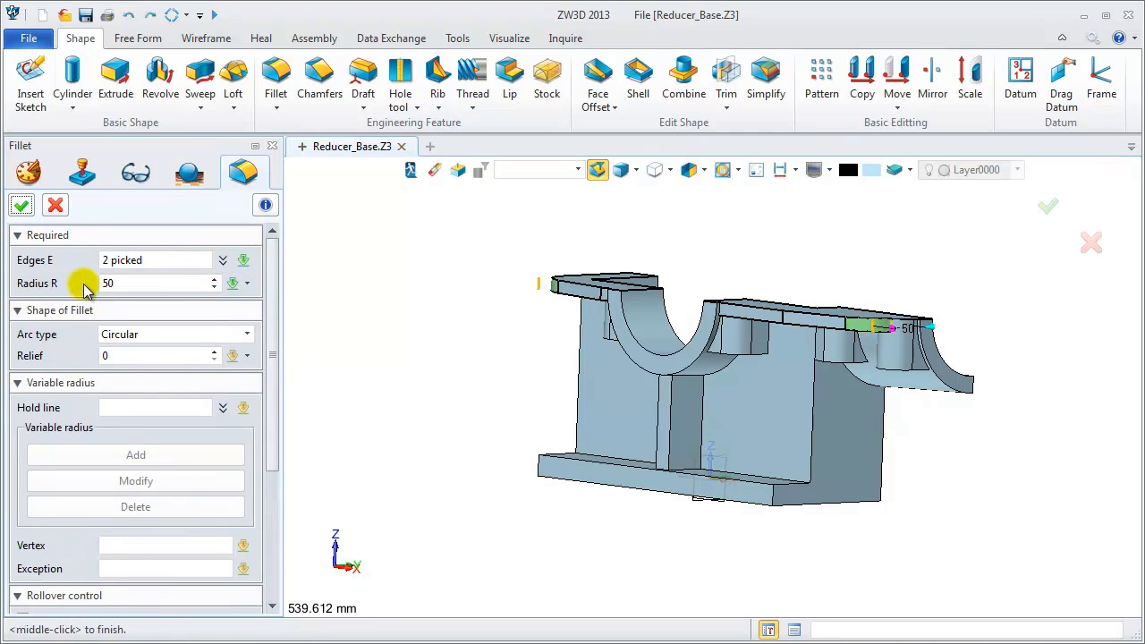
{"action": "left_click", "coordinate": [22, 205]}
Fillet the outer vertical corner edge of the housing wall at the end away from the small bearing with a 15 mm radius.
{"action": "right_click_drag", "start_coordinate": [481, 410], "coordinate": [575, 424]}
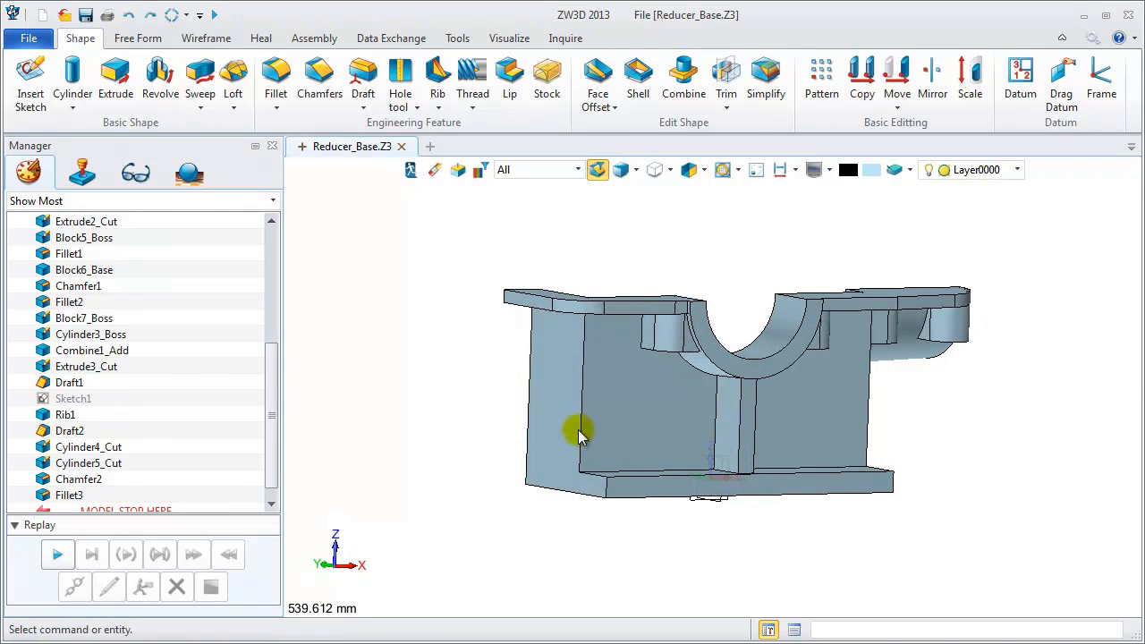
{"action": "left_click", "coordinate": [581, 428]}
{"action": "middle_click", "coordinate": [563, 421]}
{"action": "left_click", "coordinate": [124, 284]}
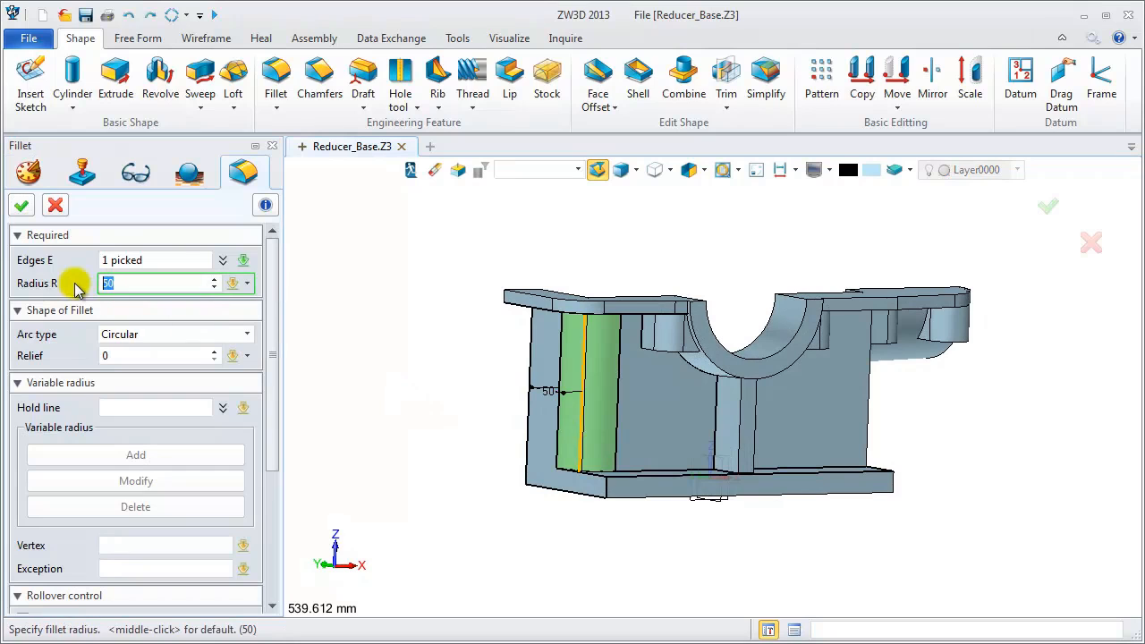
{"action": "key", "text": "Return"}
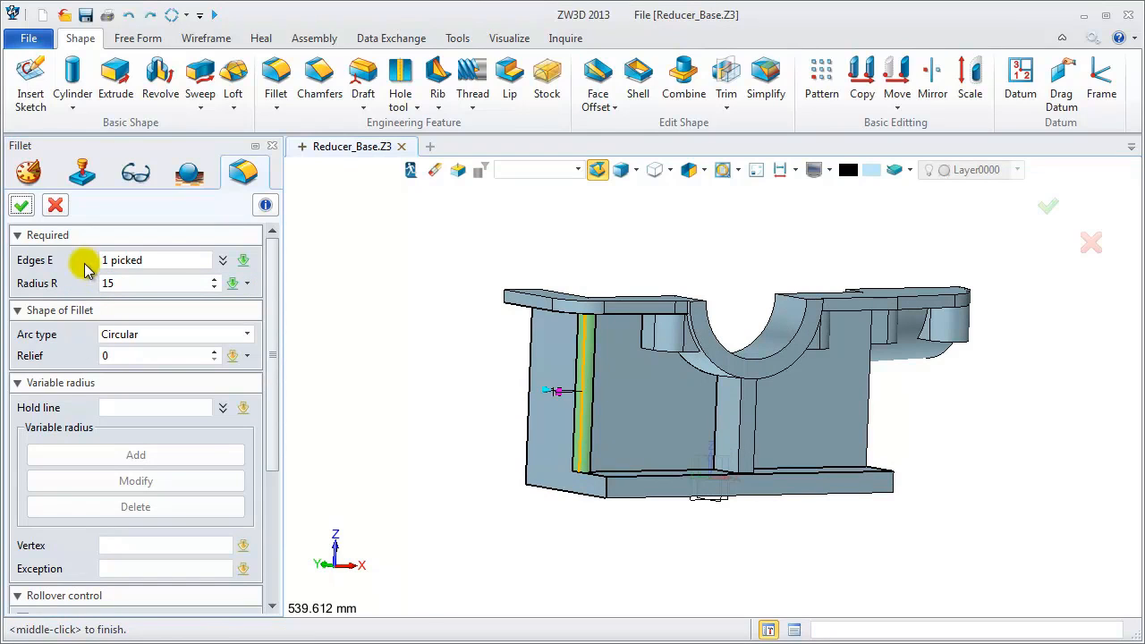
{"action": "left_click", "coordinate": [22, 206]}
Fillet the outer vertical corner edge of the housing wall below the small bearing with a 15 mm radius.
{"action": "right_click_drag", "start_coordinate": [571, 416], "coordinate": [767, 447]}
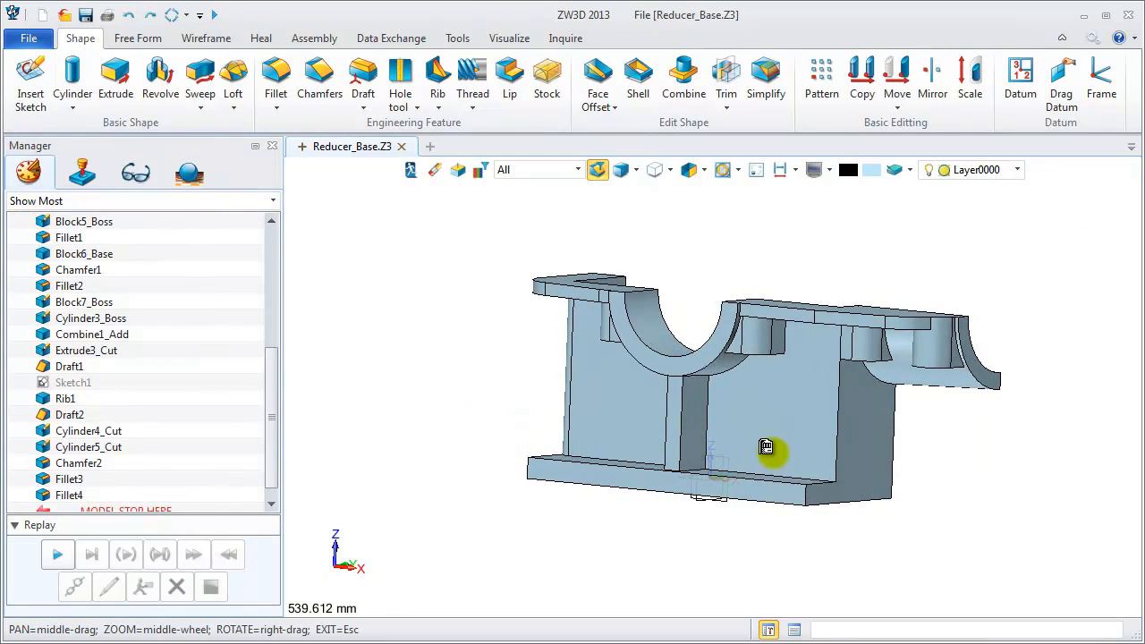
{"action": "middle_click", "coordinate": [841, 431]}
{"action": "left_click", "coordinate": [841, 431]}
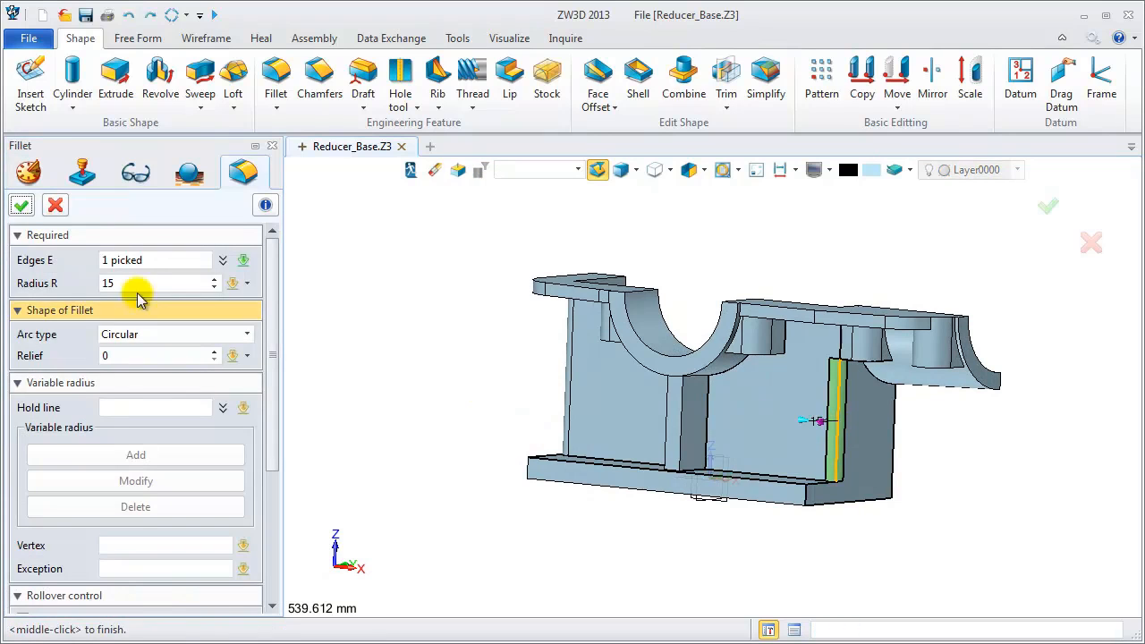
{"action": "left_click", "coordinate": [21, 206]}
Place points at the centers of curvature of the rounded bottom edges on the two bolt bosses flanking the large bearing.
{"action": "right_click_drag", "start_coordinate": [447, 421], "coordinate": [474, 385]}
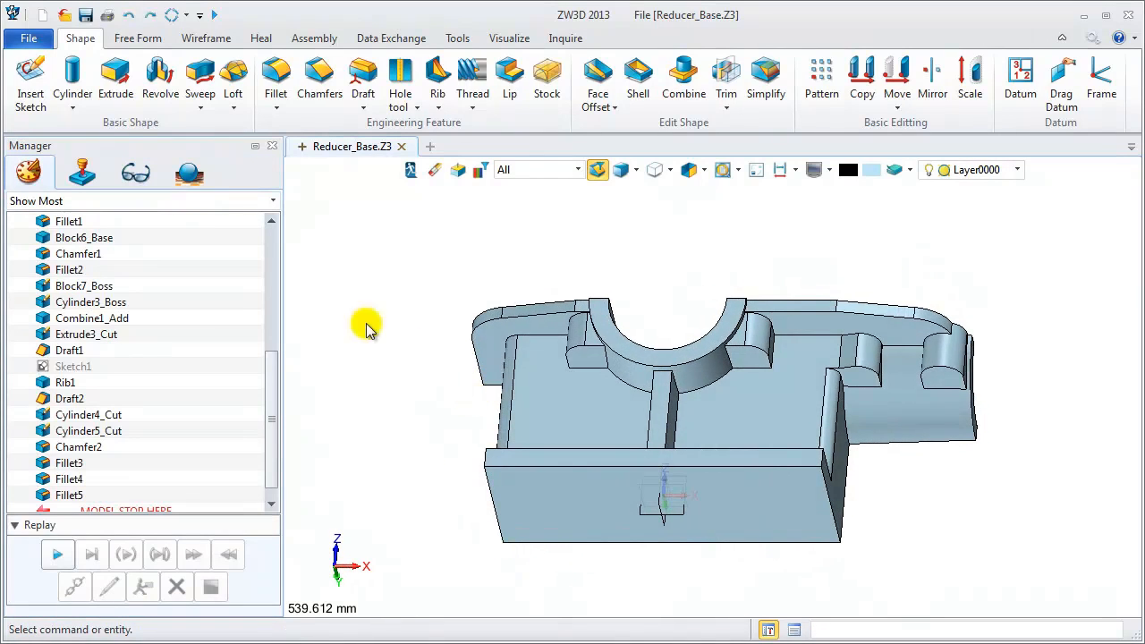
{"action": "left_click", "coordinate": [145, 39]}
{"action": "left_click", "coordinate": [206, 39]}
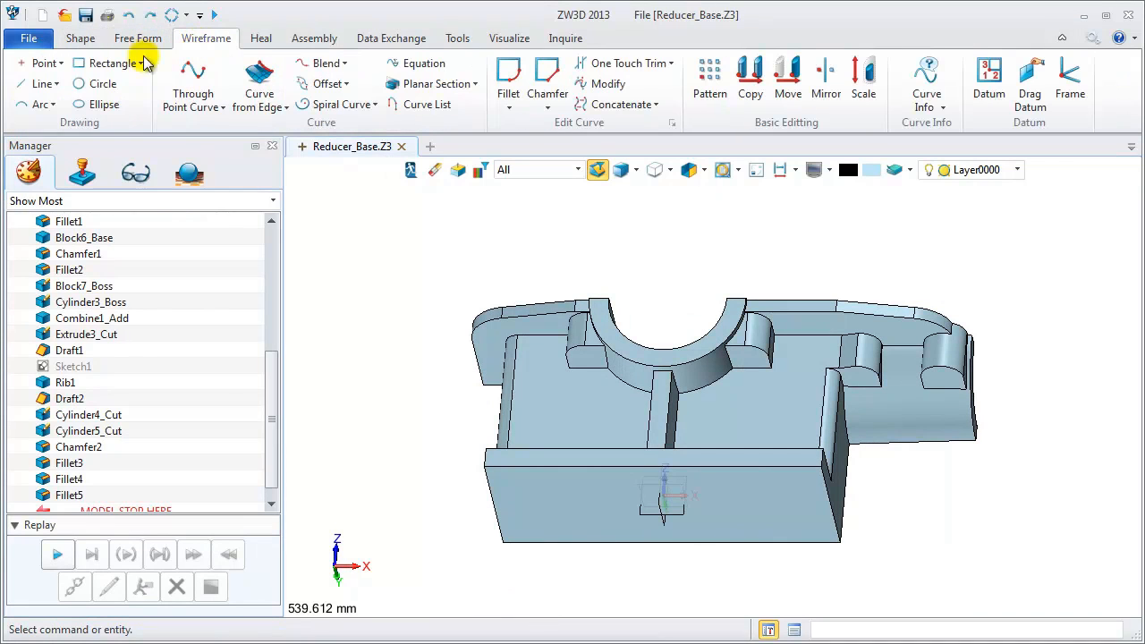
{"action": "left_click", "coordinate": [34, 64]}
{"action": "scroll", "coordinate": [555, 394], "scroll_direction": "up", "scroll_amount": 3}
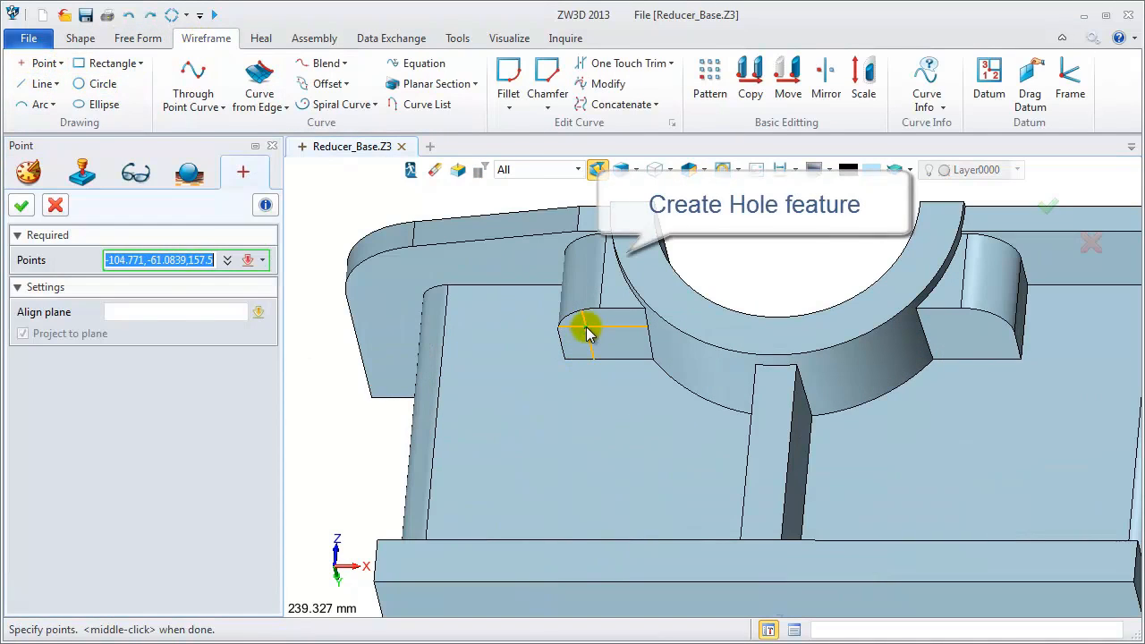
{"action": "right_click", "coordinate": [584, 328]}
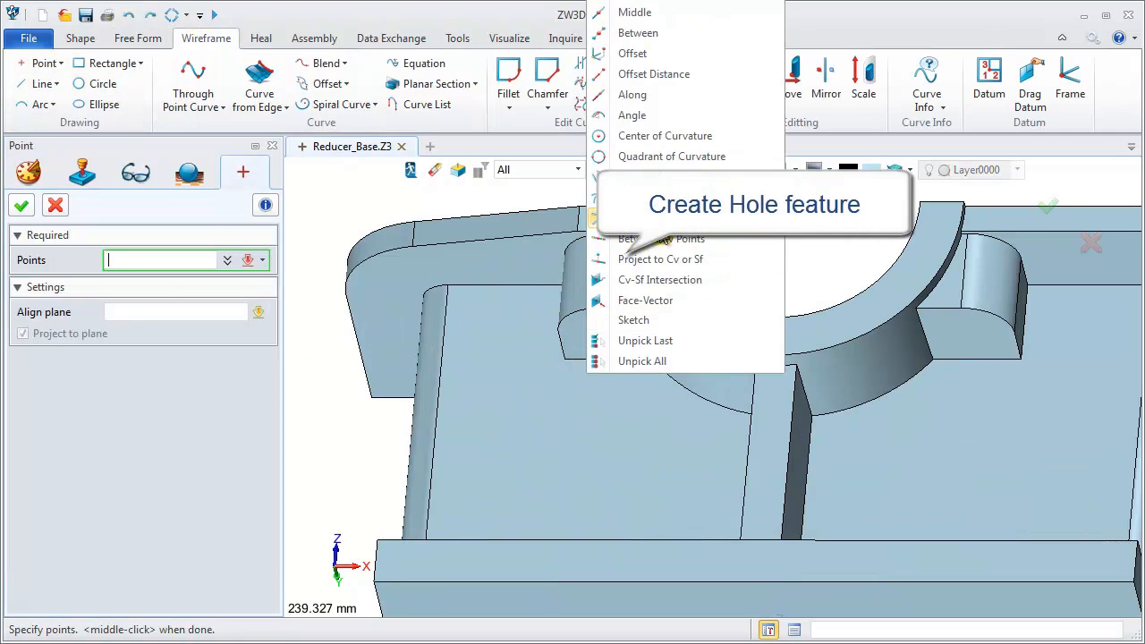
{"action": "left_click", "coordinate": [654, 139]}
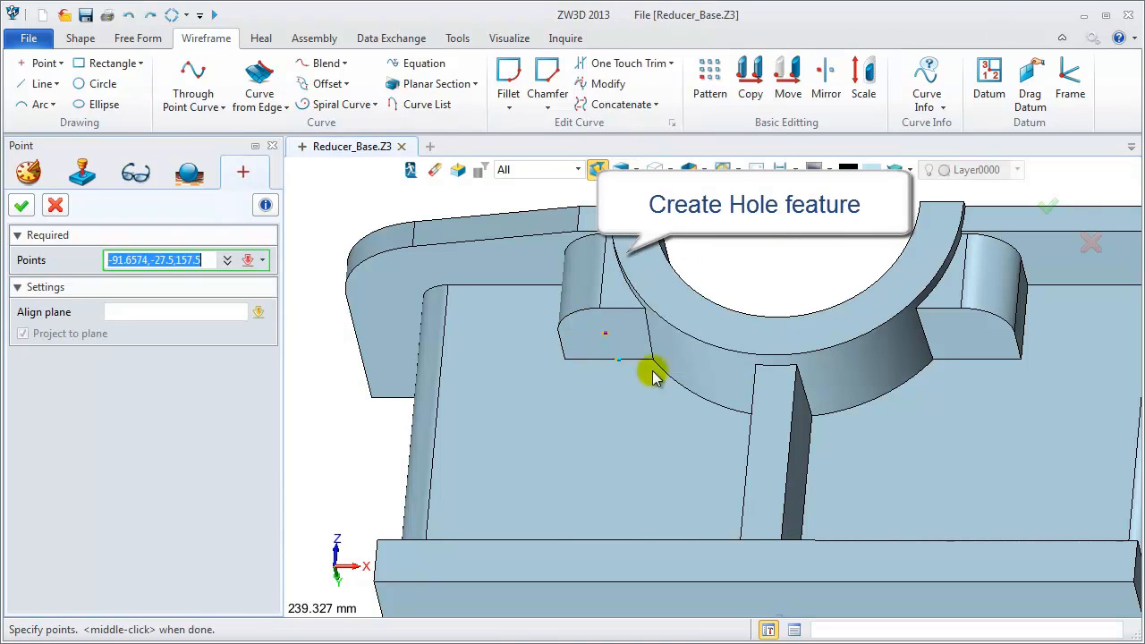
{"action": "right_click", "coordinate": [653, 370]}
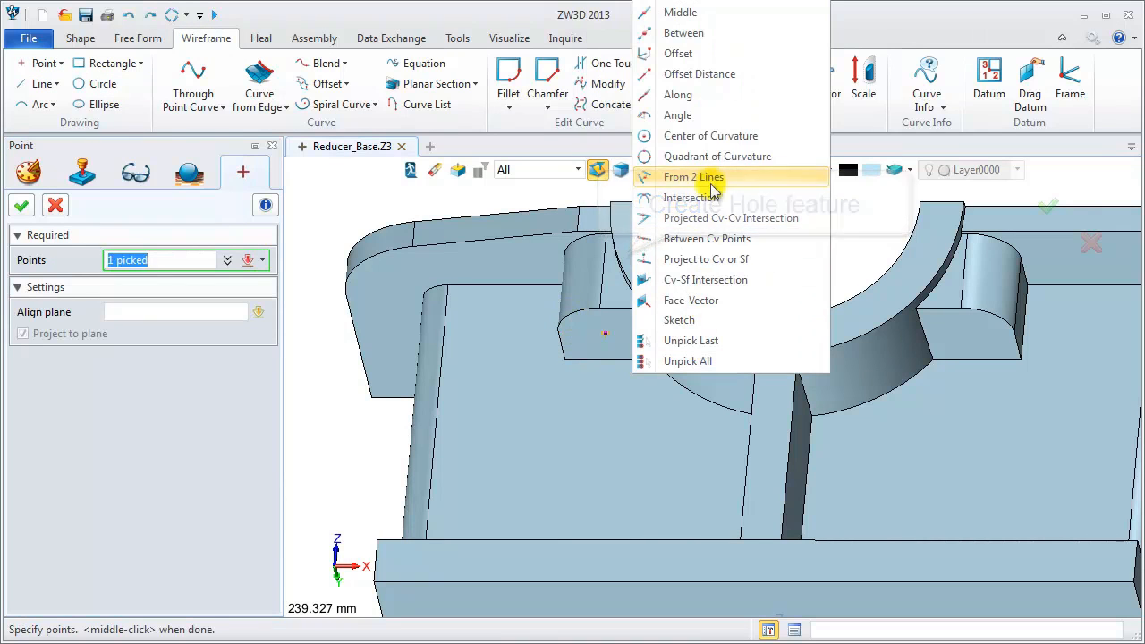
{"action": "left_click", "coordinate": [730, 166]}
{"action": "left_click", "coordinate": [988, 315]}
Add points at the centers of curvature of the two bolt bosses near the small bearing and complete the point set.
{"action": "scroll", "coordinate": [921, 382], "scroll_direction": "down", "scroll_amount": 3}
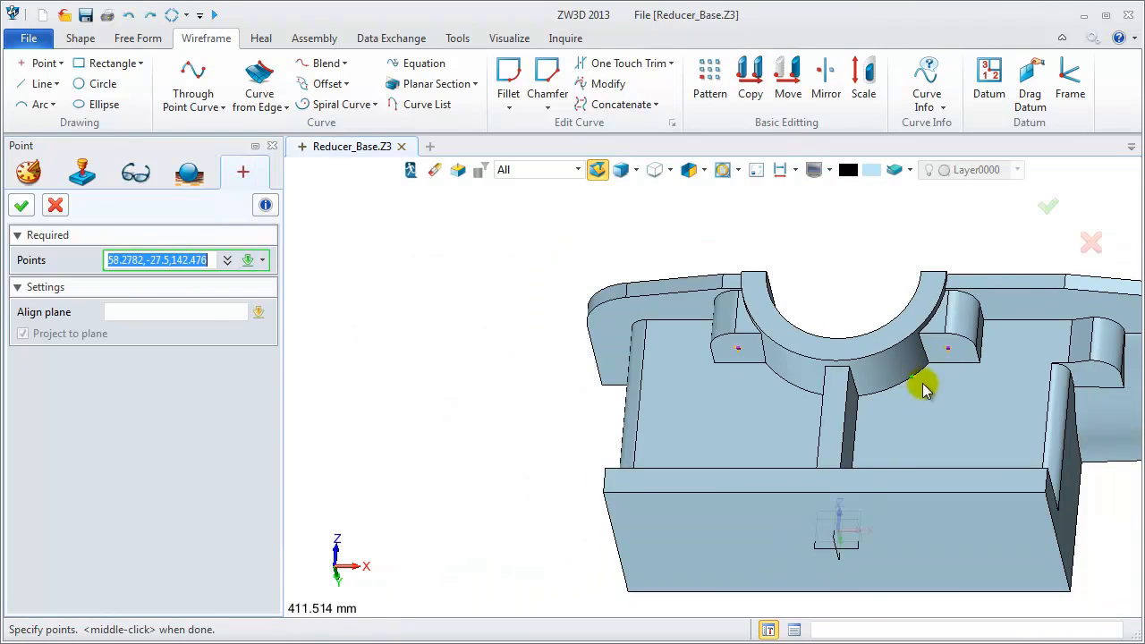
{"action": "middle_click_drag", "start_coordinate": [879, 398], "coordinate": [684, 417]}
{"action": "scroll", "coordinate": [907, 400], "scroll_direction": "up", "scroll_amount": 2}
{"action": "right_click", "coordinate": [927, 382]}
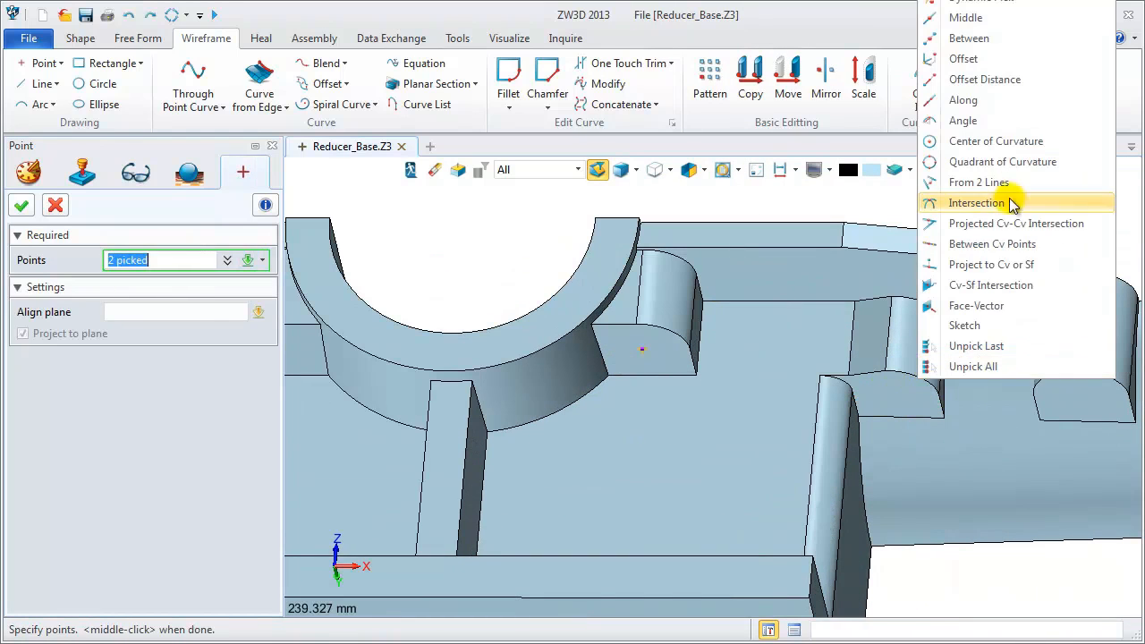
{"action": "left_click", "coordinate": [972, 287]}
{"action": "left_click", "coordinate": [899, 380]}
{"action": "middle_click_drag", "start_coordinate": [962, 371], "coordinate": [901, 365]}
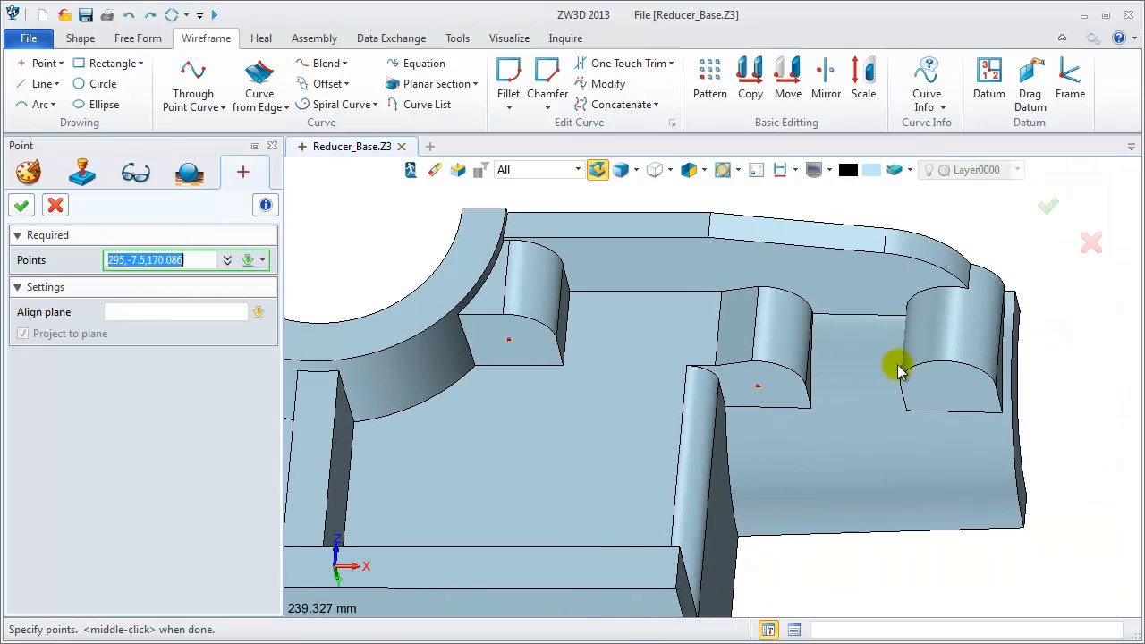
{"action": "right_click", "coordinate": [896, 365]}
{"action": "left_click", "coordinate": [969, 130]}
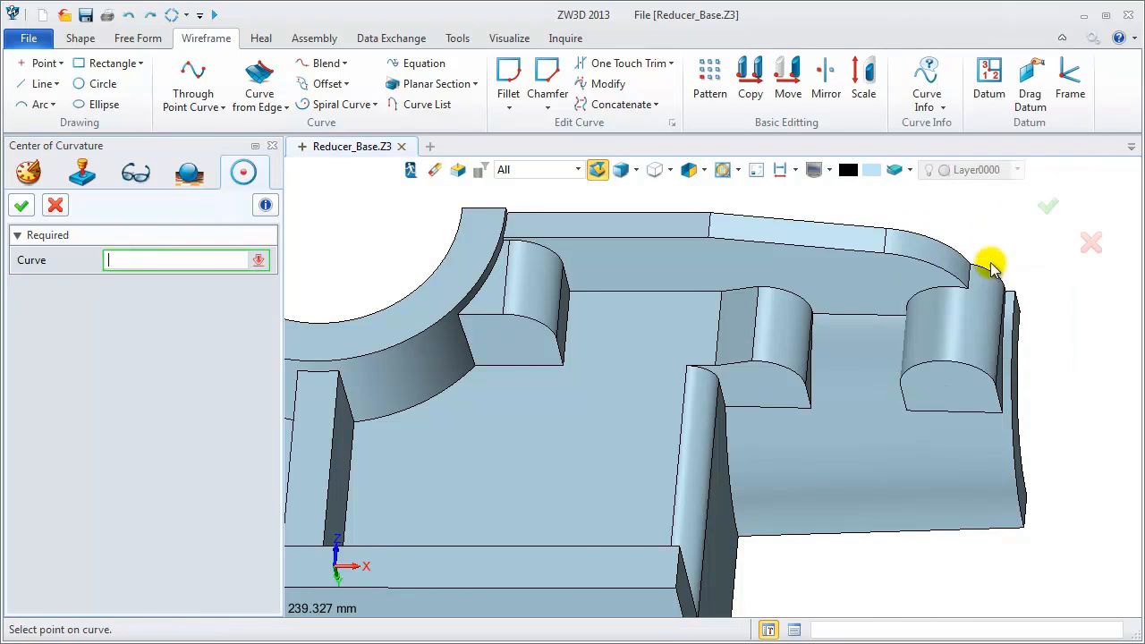
{"action": "left_click", "coordinate": [958, 370]}
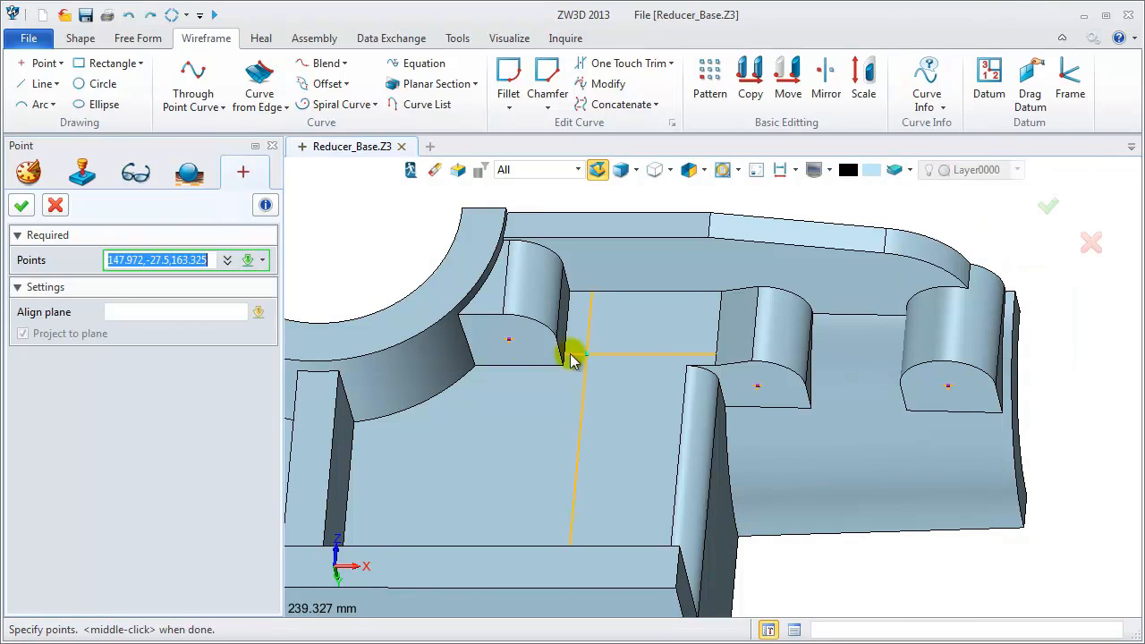
{"action": "left_click", "coordinate": [24, 206]}
Start a counter-bore hole and locate it at the points on the two bosses flanking the large bearing.
{"action": "key", "text": "ctrl+a"}
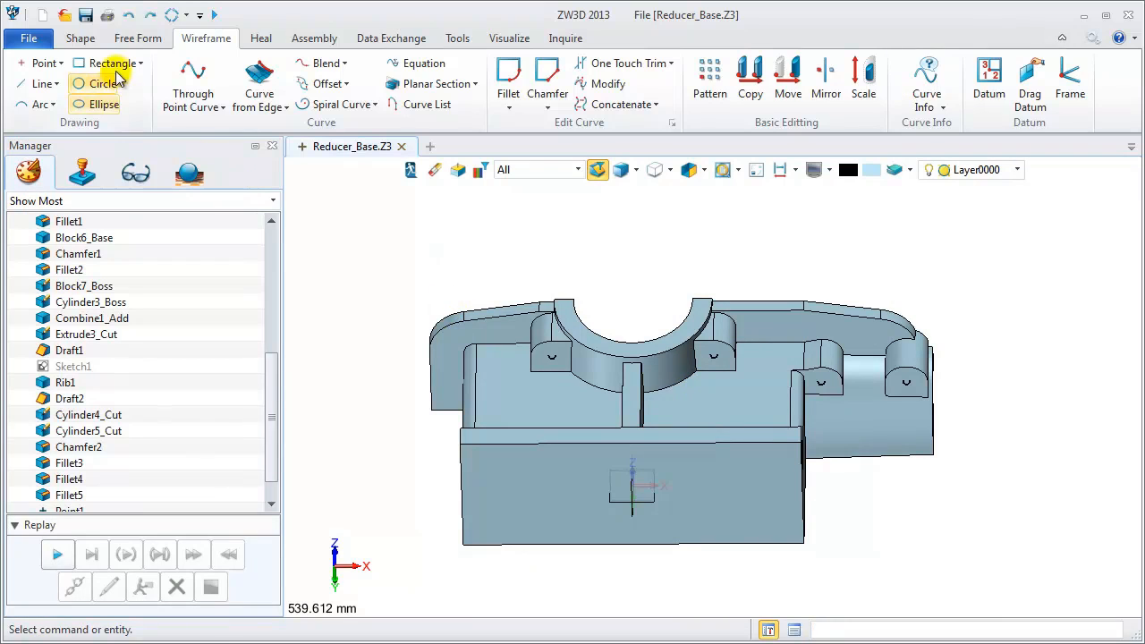
{"action": "scroll", "coordinate": [117, 79], "scroll_direction": "up", "scroll_amount": 1}
{"action": "left_click", "coordinate": [400, 85]}
{"action": "scroll", "coordinate": [572, 365], "scroll_direction": "up", "scroll_amount": 5}
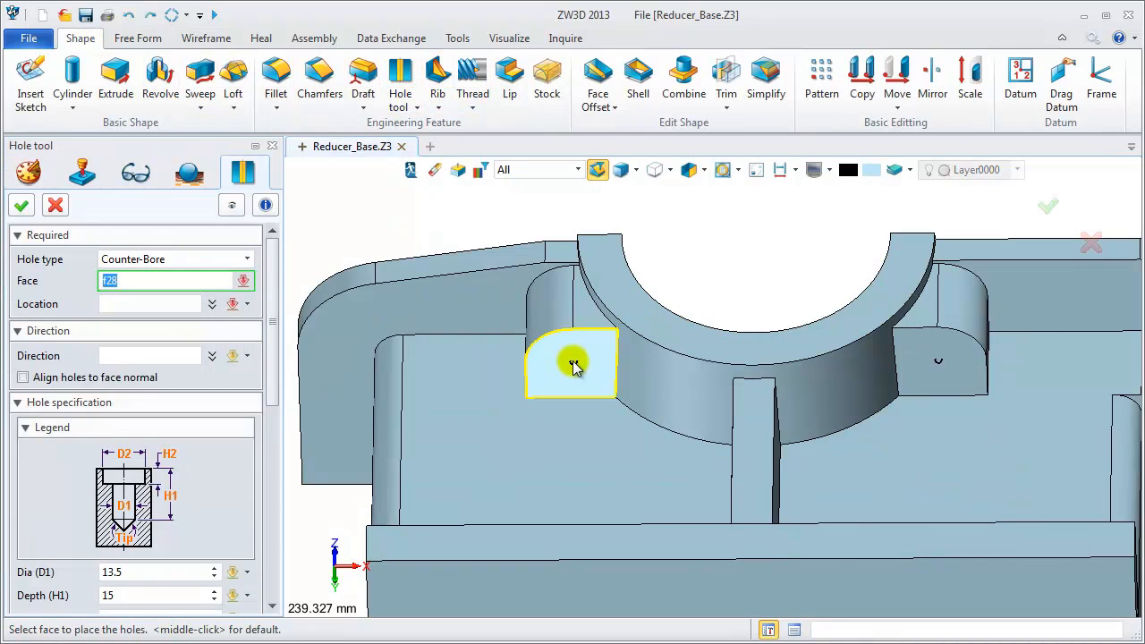
{"action": "left_click", "coordinate": [174, 303]}
{"action": "left_click", "coordinate": [568, 369]}
{"action": "left_click", "coordinate": [937, 366]}
{"action": "scroll", "coordinate": [627, 361], "scroll_direction": "down", "scroll_amount": 3}
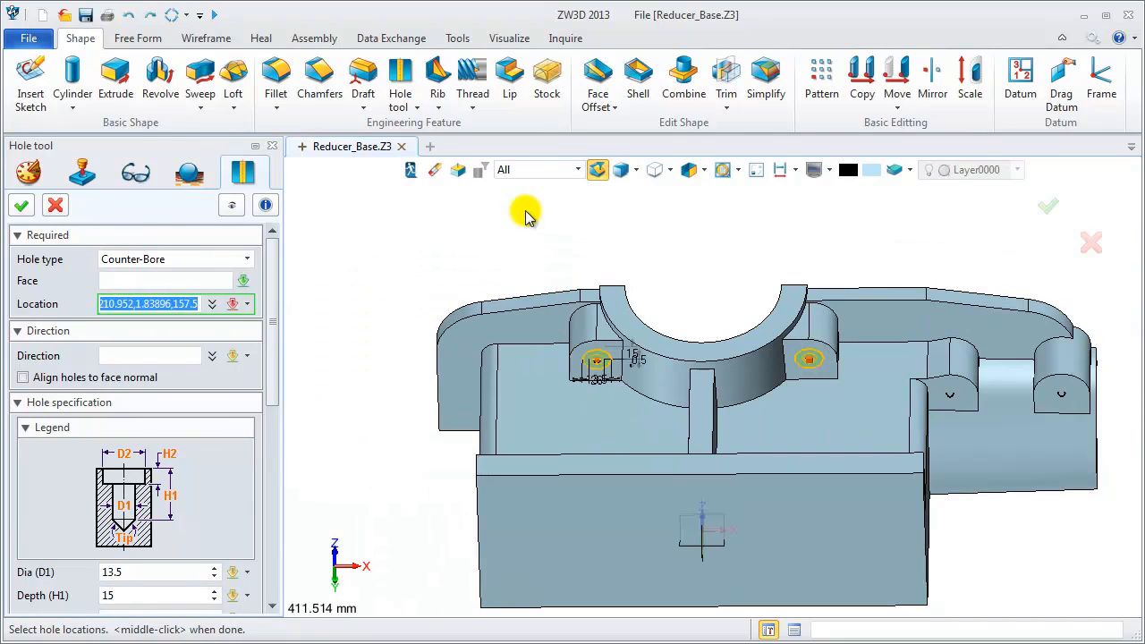
Restrict picking to points and add the two boss points near the small bearing as hole locations.
{"action": "left_click", "coordinate": [537, 169]}
{"action": "left_click", "coordinate": [534, 266]}
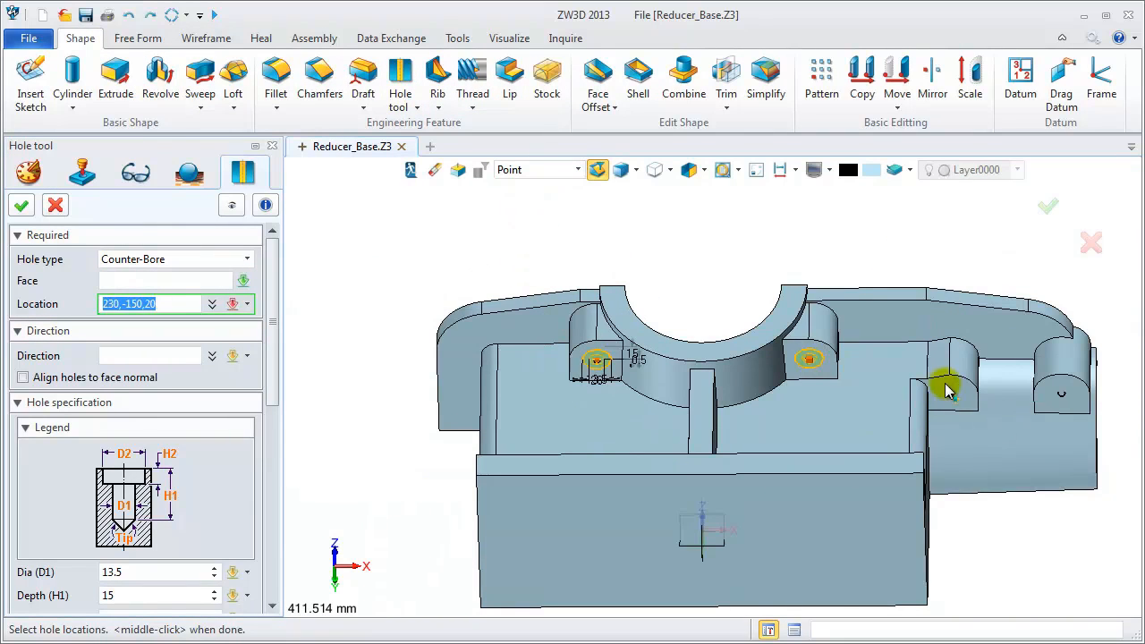
{"action": "scroll", "coordinate": [937, 429], "scroll_direction": "up", "scroll_amount": 3}
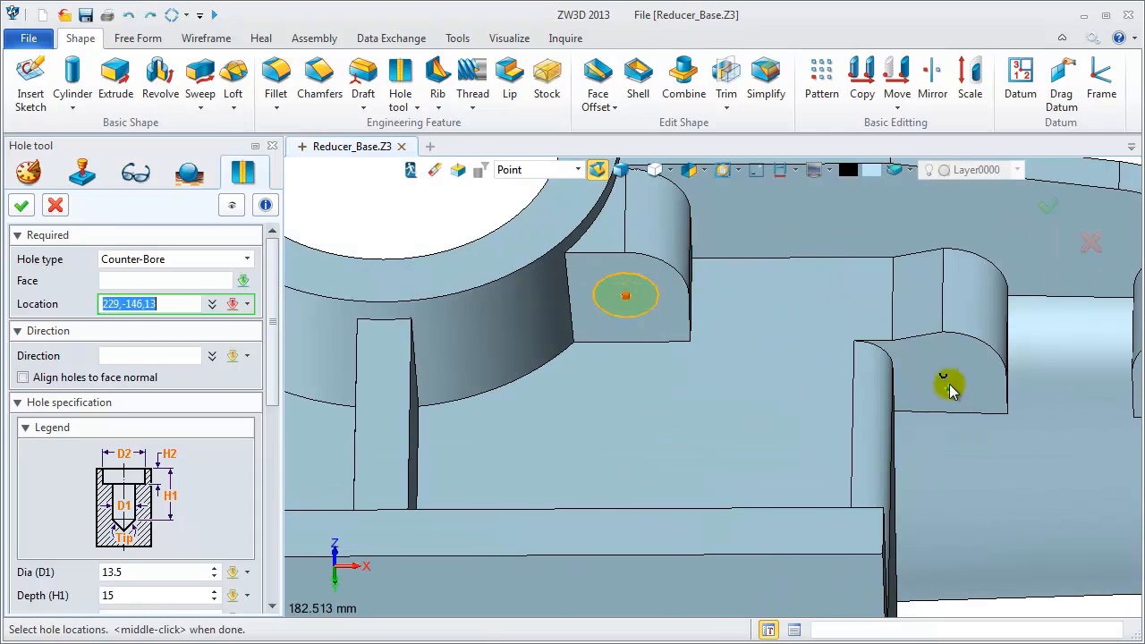
{"action": "scroll", "coordinate": [946, 409], "scroll_direction": "down", "scroll_amount": 3}
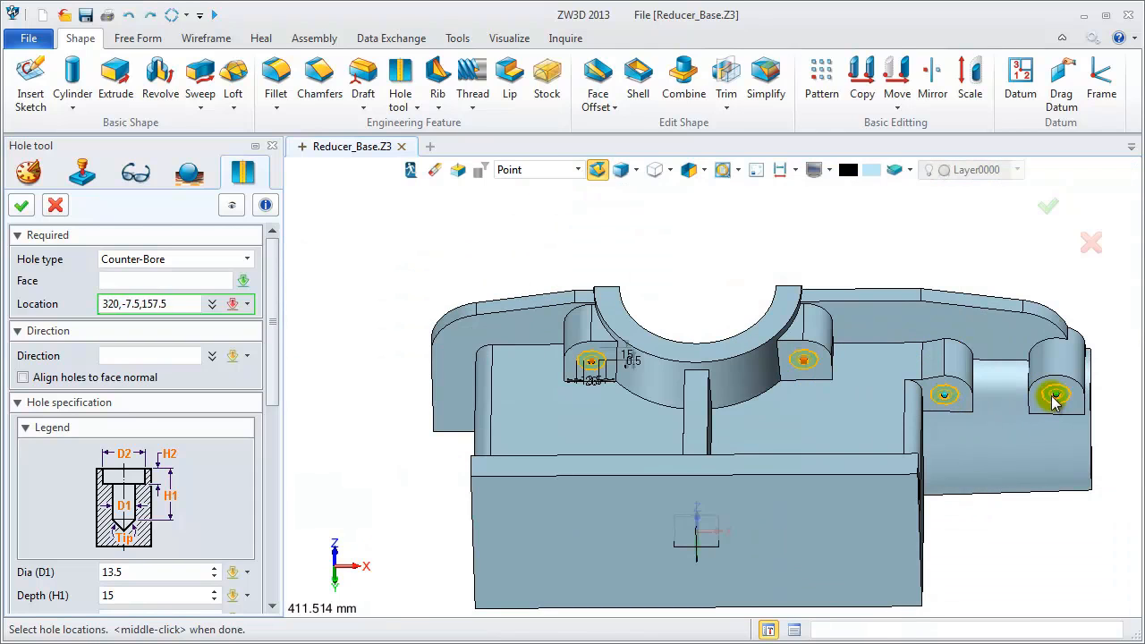
End the 13.5 mm counter-bore holes at a boundary face, using the flange's top face, and create them.
{"action": "scroll", "coordinate": [264, 416], "scroll_direction": "down", "scroll_amount": 4}
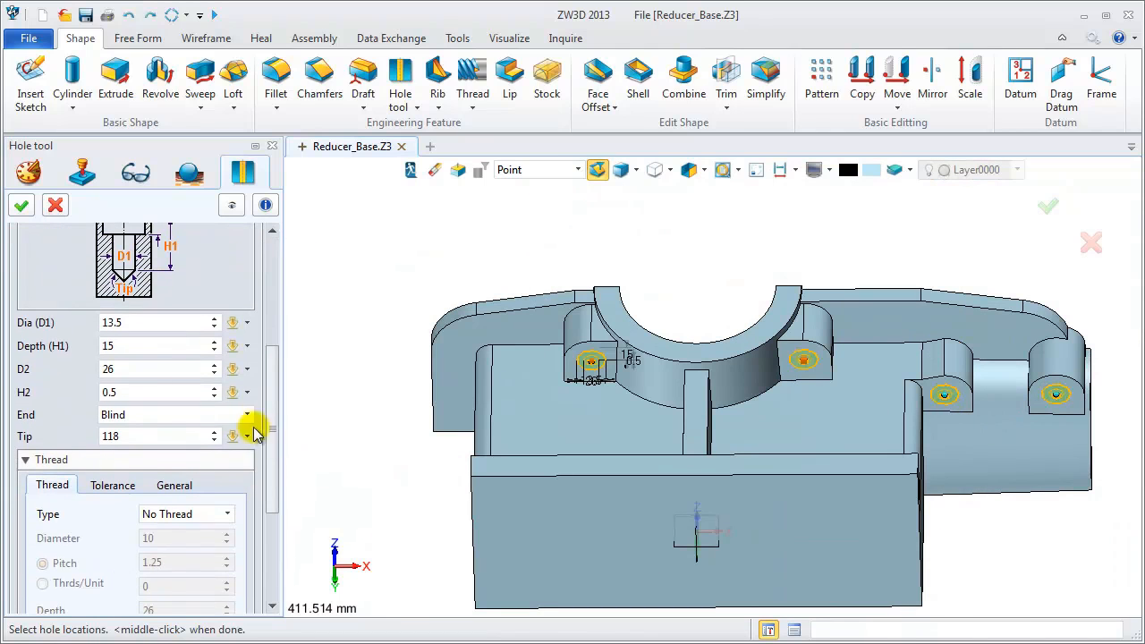
{"action": "left_click", "coordinate": [143, 323]}
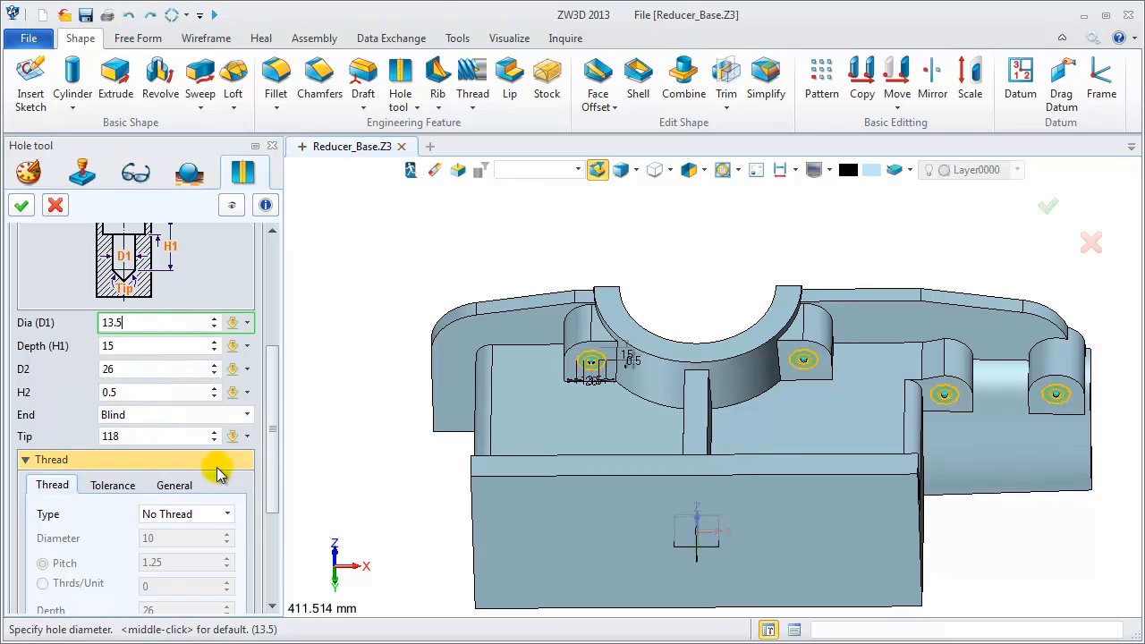
{"action": "left_click", "coordinate": [192, 419]}
{"action": "left_click", "coordinate": [149, 445]}
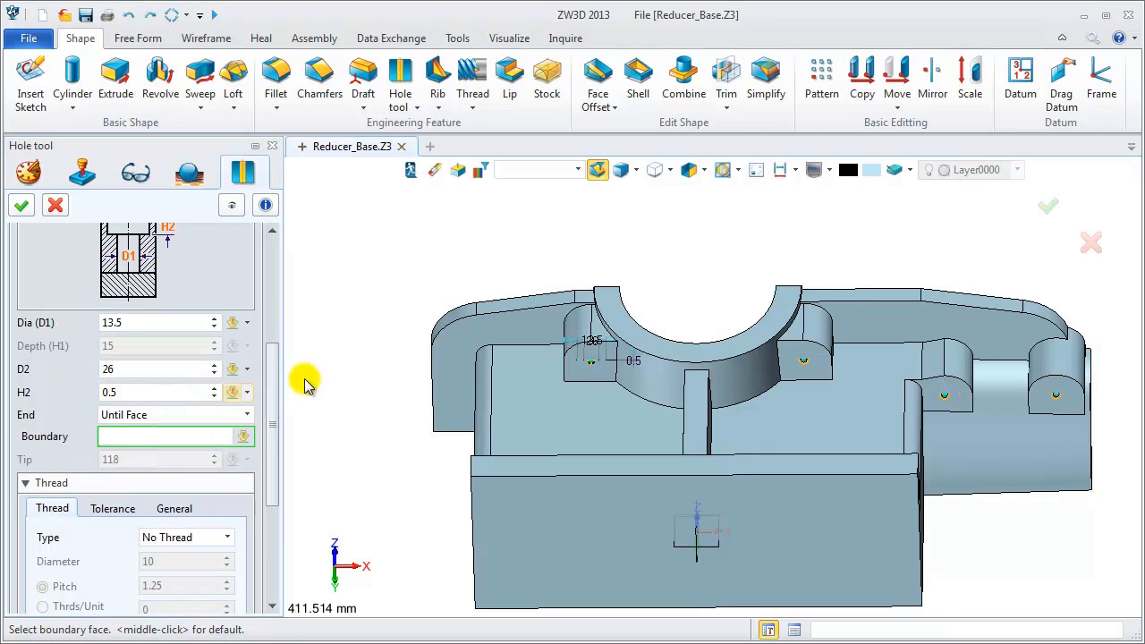
{"action": "middle_click_drag", "start_coordinate": [382, 376], "coordinate": [394, 447]}
{"action": "left_click", "coordinate": [532, 405]}
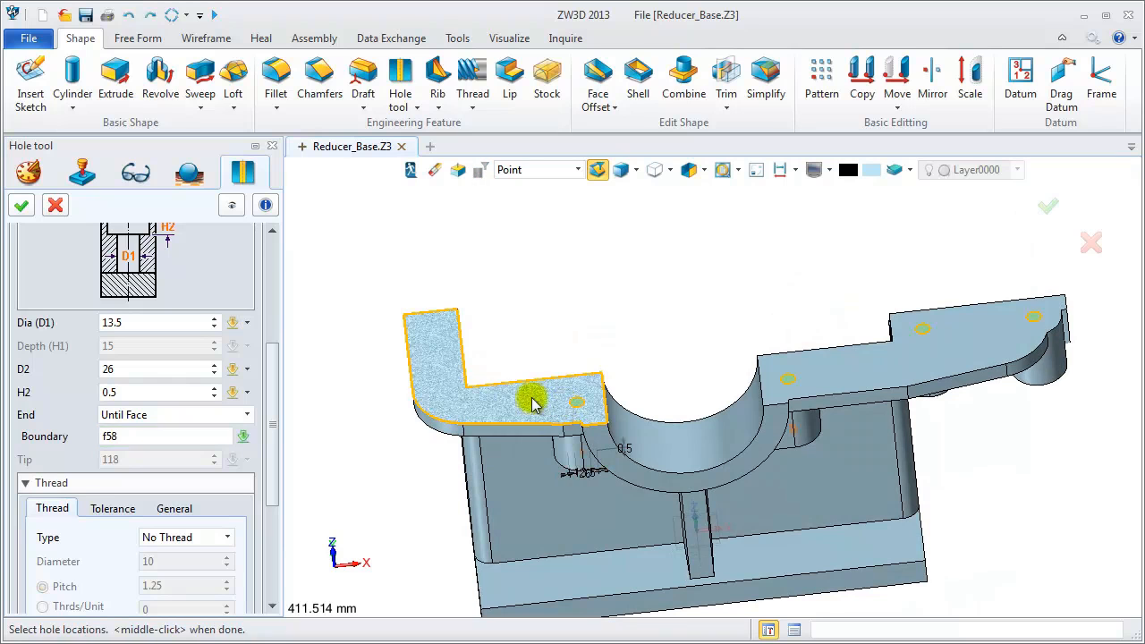
{"action": "left_click", "coordinate": [21, 206]}
{"action": "middle_click_drag", "start_coordinate": [417, 417], "coordinate": [524, 319]}
{"action": "scroll", "coordinate": [613, 425], "scroll_direction": "up", "scroll_amount": 5}
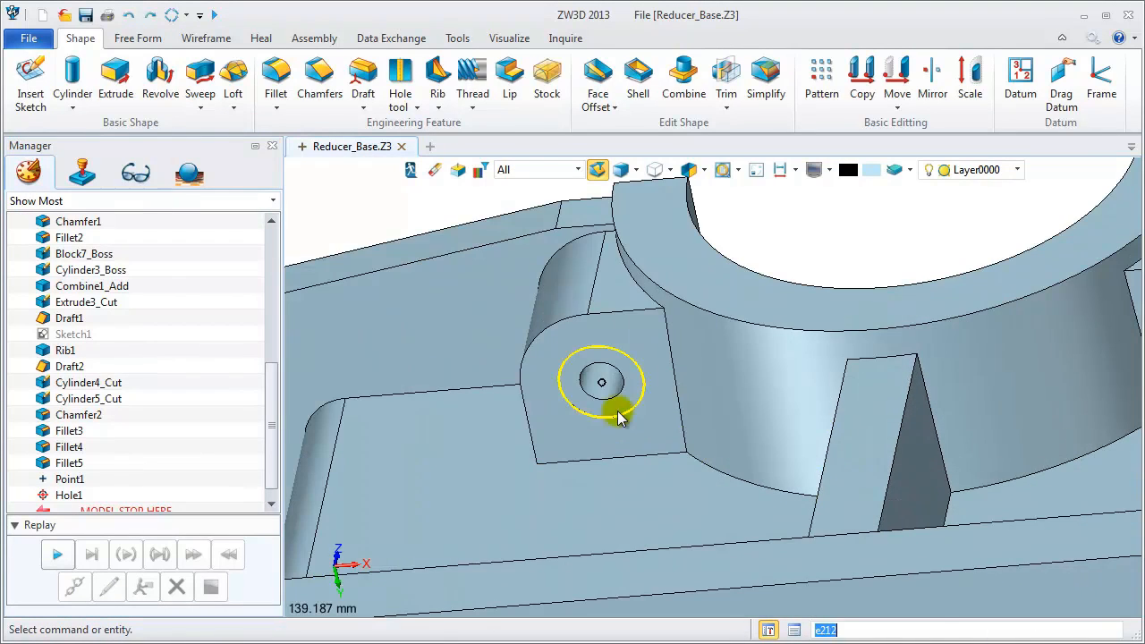
Start a set of points, defining an offset point with the midpoint of the base plate's front top edge as reference.
{"action": "scroll", "coordinate": [606, 401], "scroll_direction": "down", "scroll_amount": 6}
{"action": "middle_click_drag", "start_coordinate": [604, 445], "coordinate": [468, 495]}
{"action": "right_click", "coordinate": [445, 499]}
{"action": "left_click", "coordinate": [369, 413]}
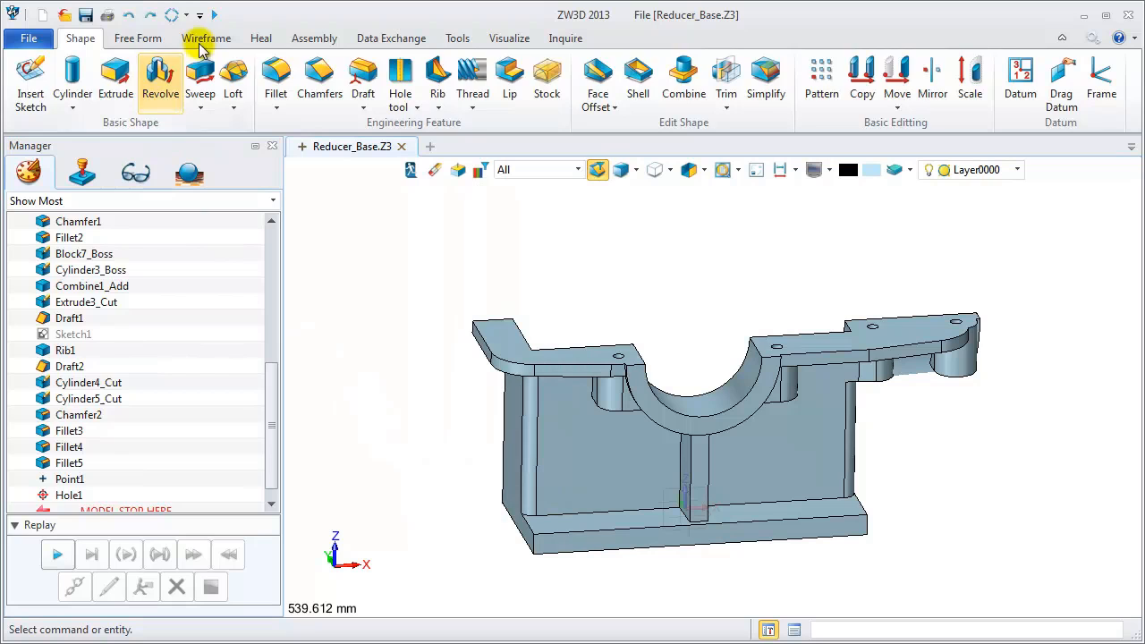
{"action": "left_click", "coordinate": [206, 39]}
{"action": "left_click", "coordinate": [40, 64]}
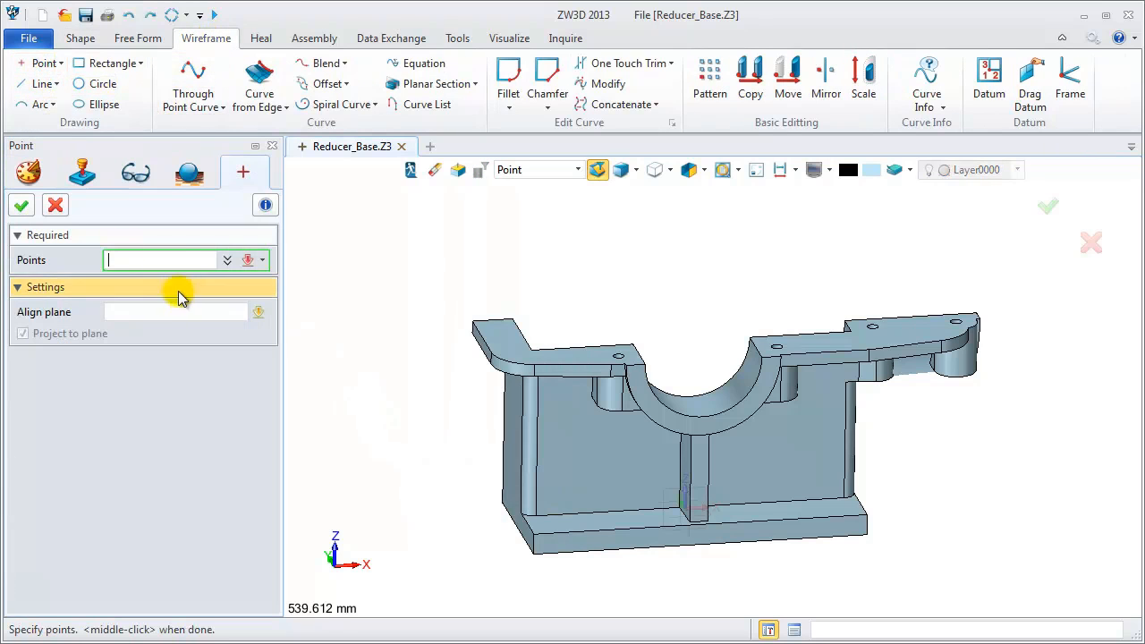
{"action": "right_click", "coordinate": [324, 188]}
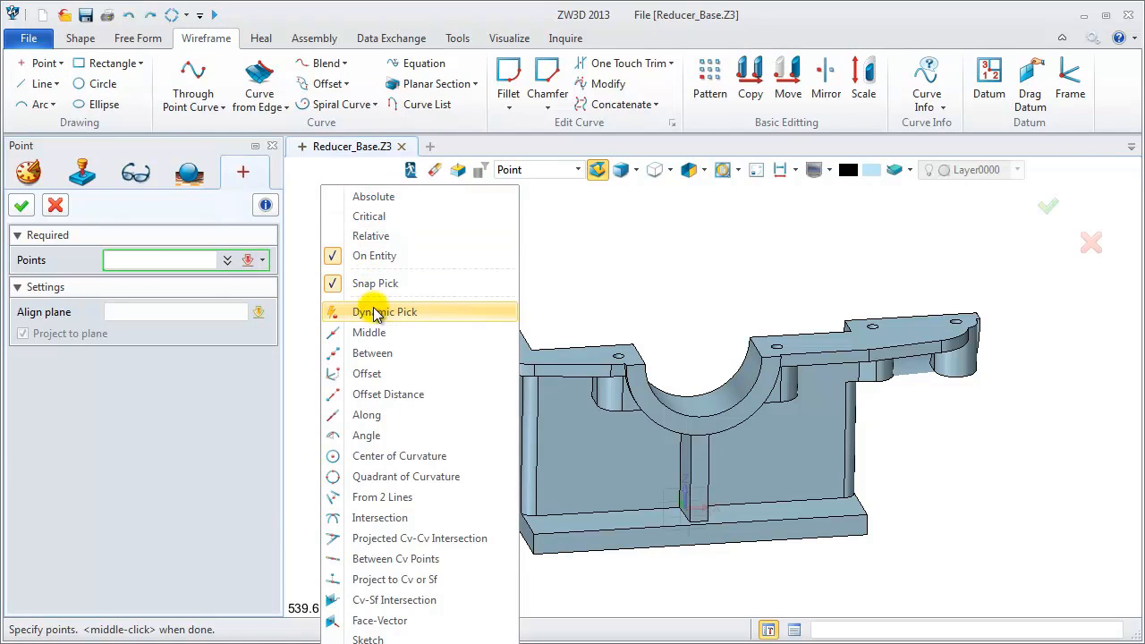
{"action": "left_click", "coordinate": [367, 372]}
{"action": "right_click", "coordinate": [694, 286]}
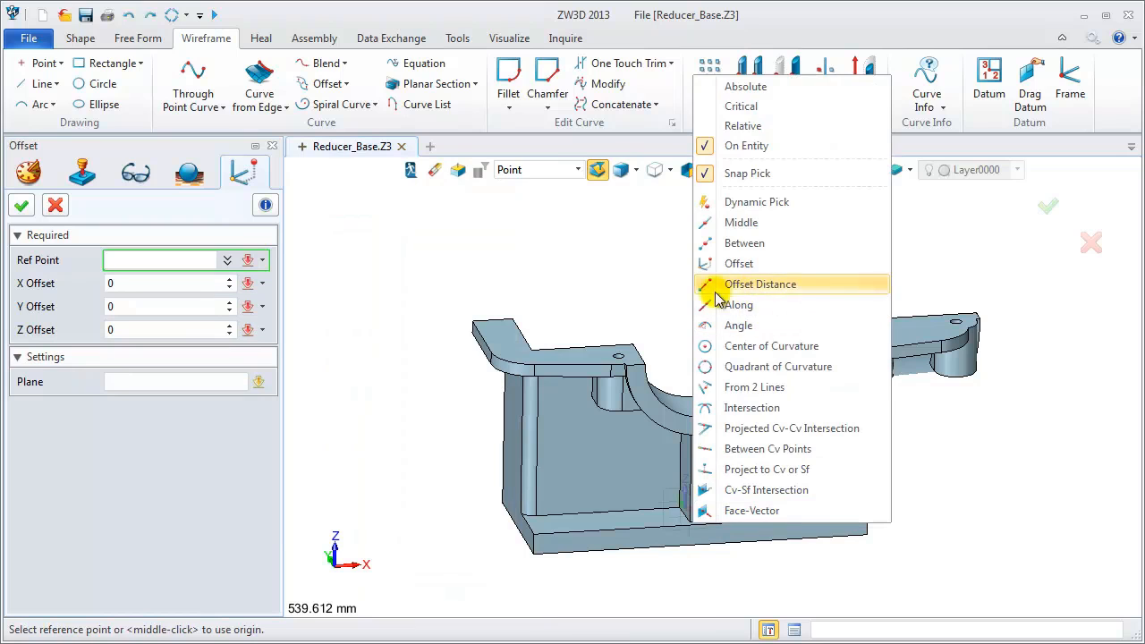
{"action": "left_click", "coordinate": [560, 170]}
{"action": "left_click", "coordinate": [580, 187]}
{"action": "right_click", "coordinate": [636, 258]}
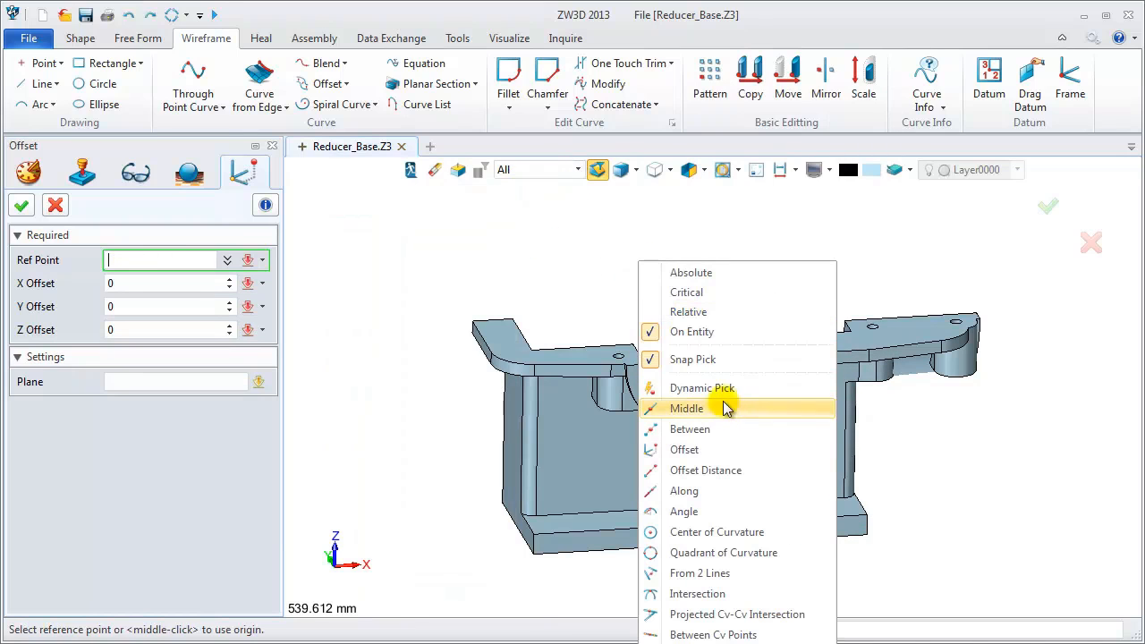
{"action": "left_click", "coordinate": [695, 412]}
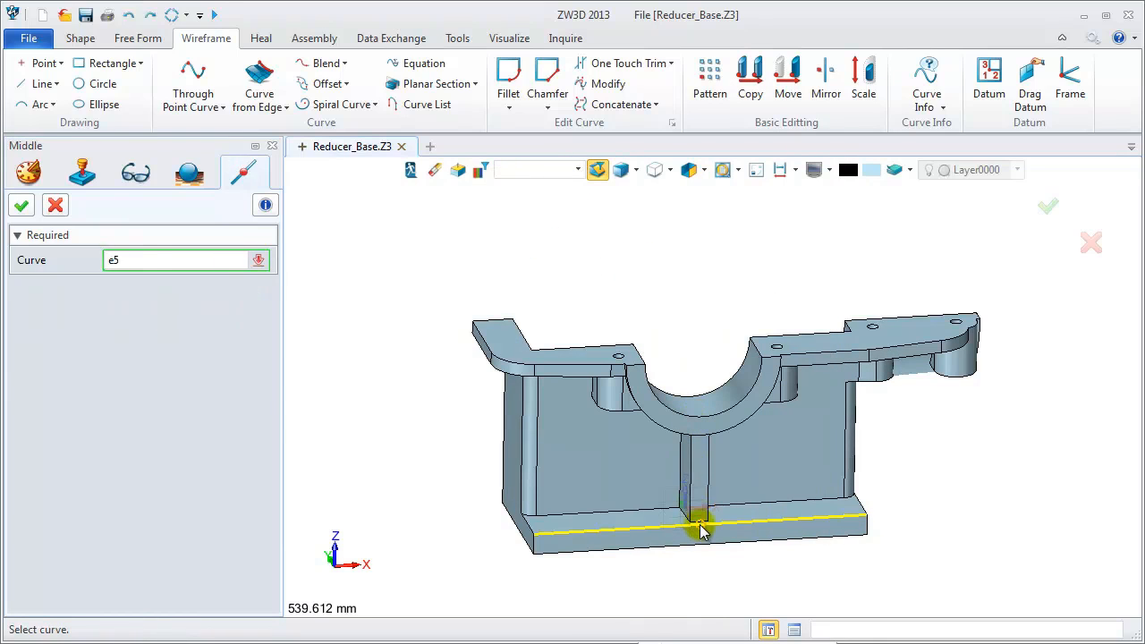
{"action": "left_click", "coordinate": [701, 530]}
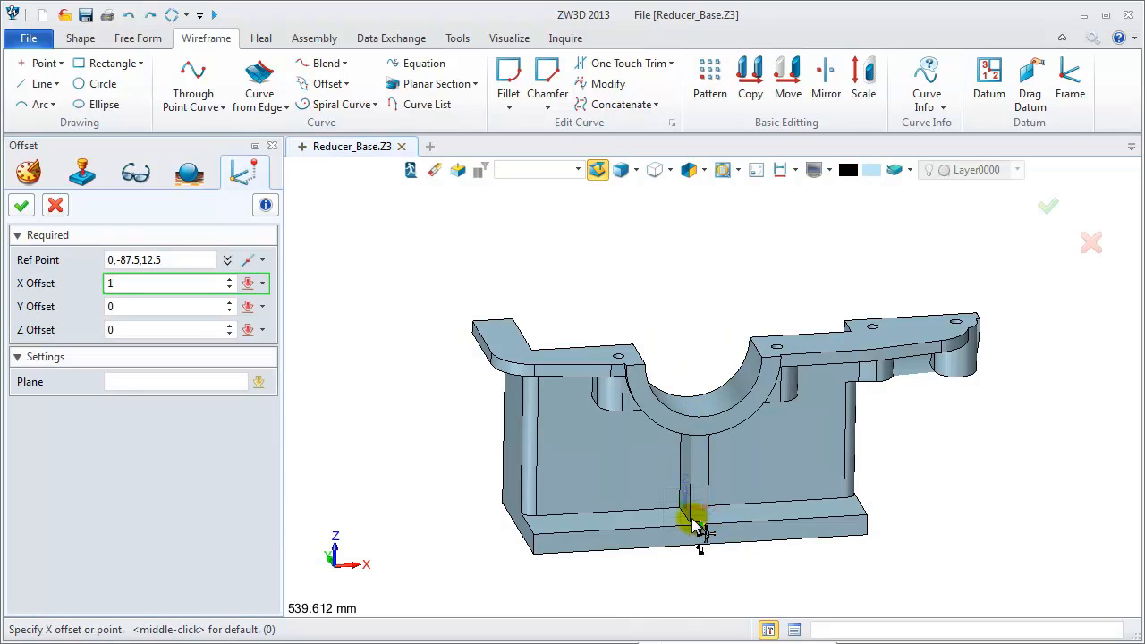
Place the point 150 mm in X and 30 mm in Y from the reference, using the base plate's top face as plane.
{"action": "key", "text": "Tab"}
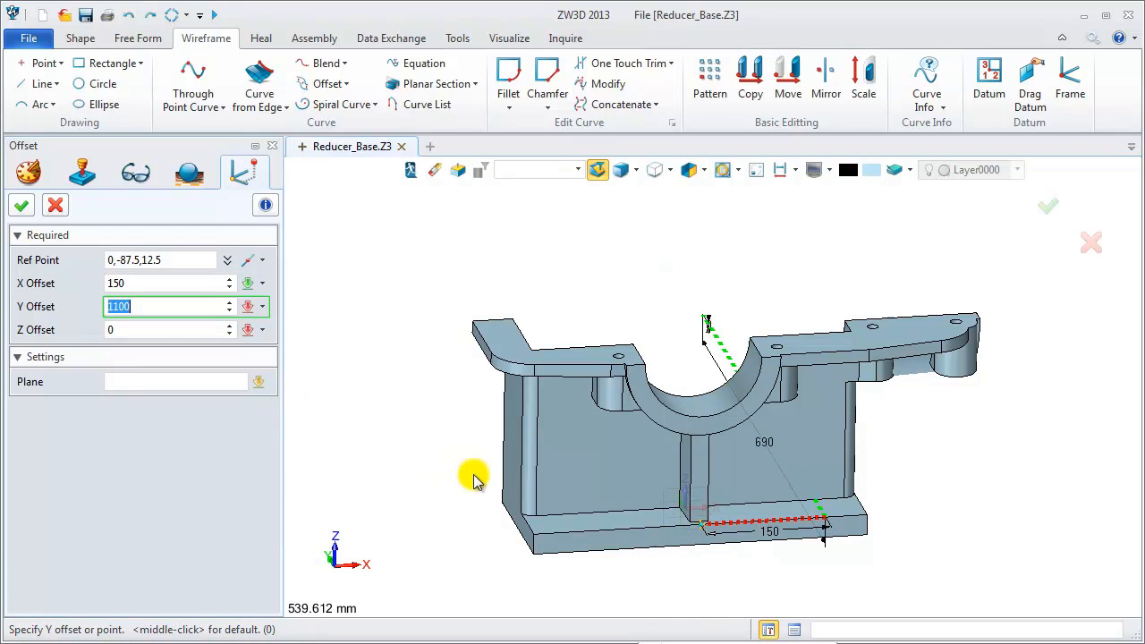
{"action": "type", "text": "3"}
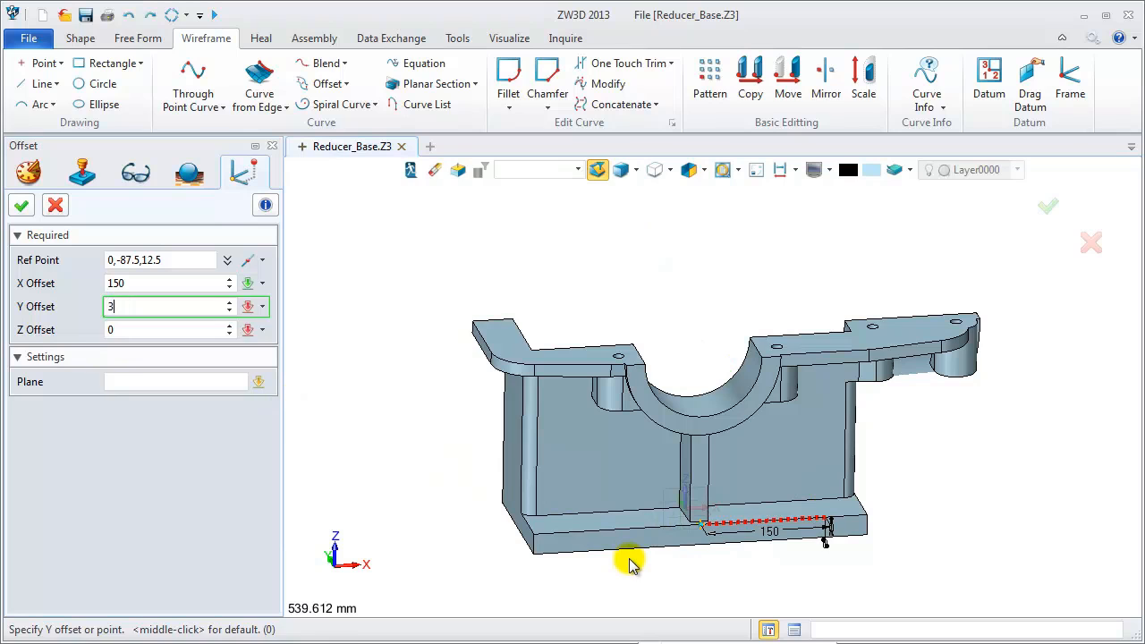
{"action": "type", "text": "0"}
{"action": "left_click", "coordinate": [123, 379]}
{"action": "left_click", "coordinate": [576, 519]}
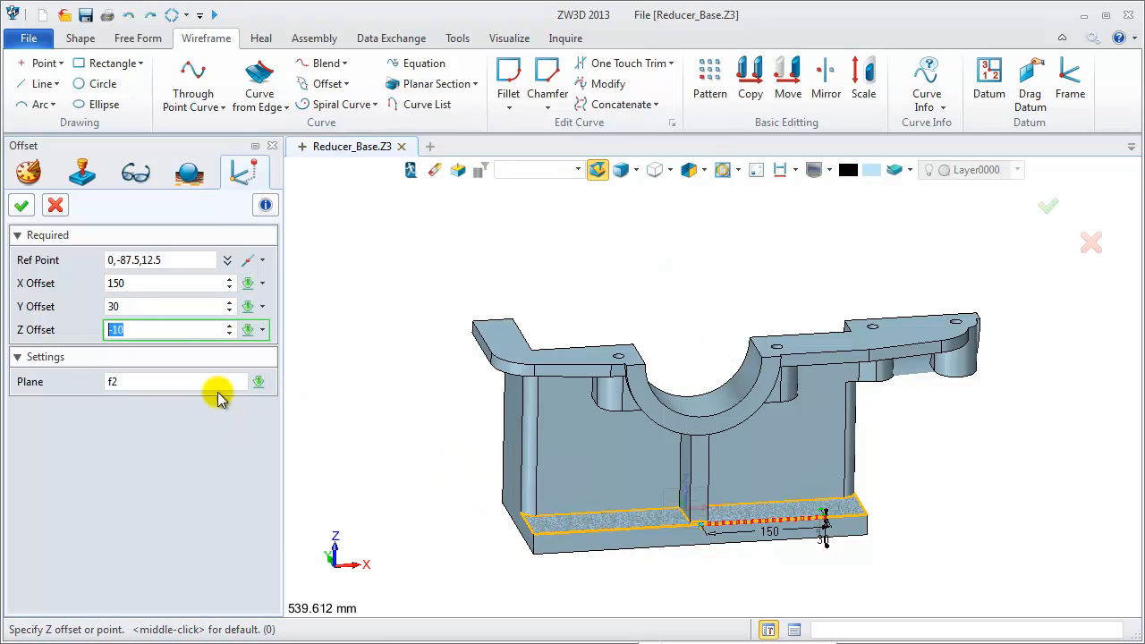
{"action": "left_click", "coordinate": [23, 209]}
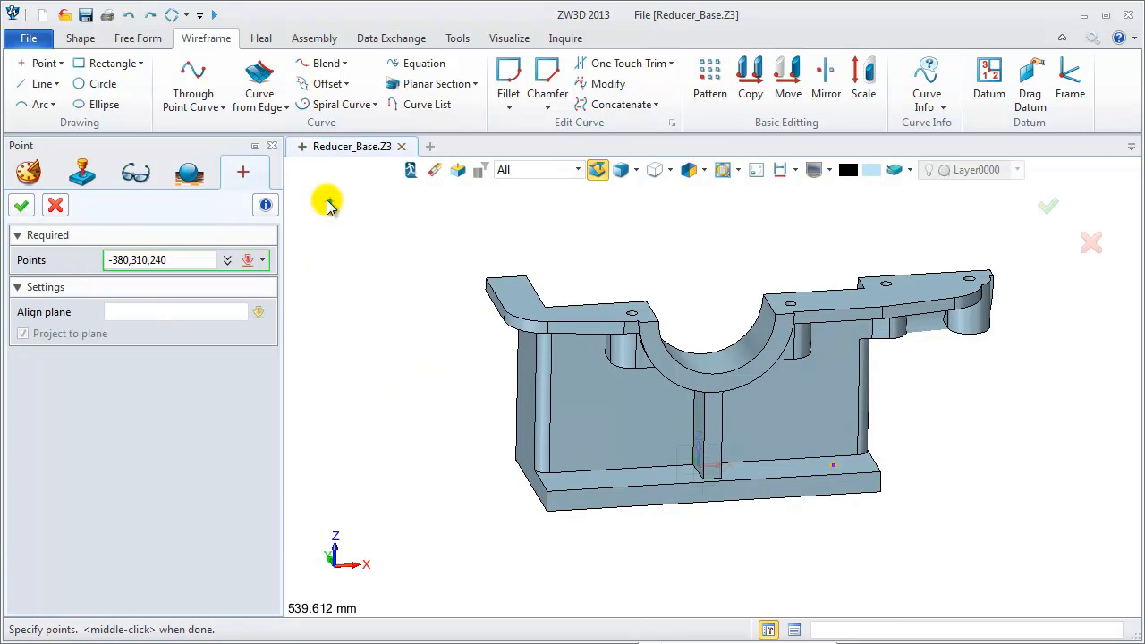
Add a second point offset -150 mm in X and 30 mm in Y from the same midpoint on the base plate's top face, and complete the set.
{"action": "right_click", "coordinate": [328, 203]}
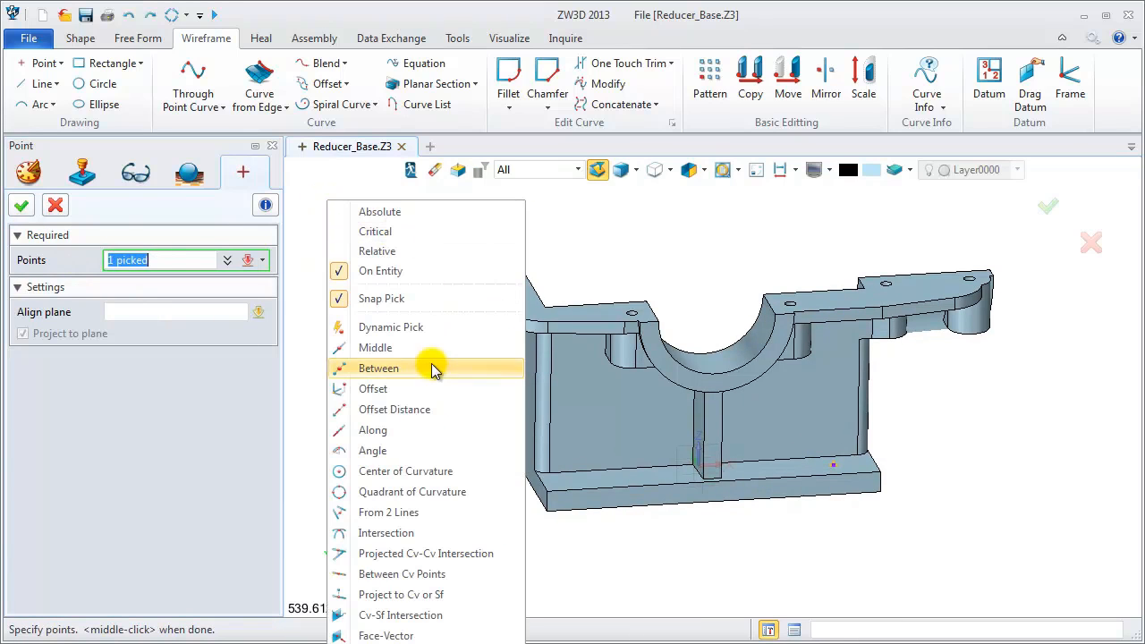
{"action": "left_click", "coordinate": [375, 388]}
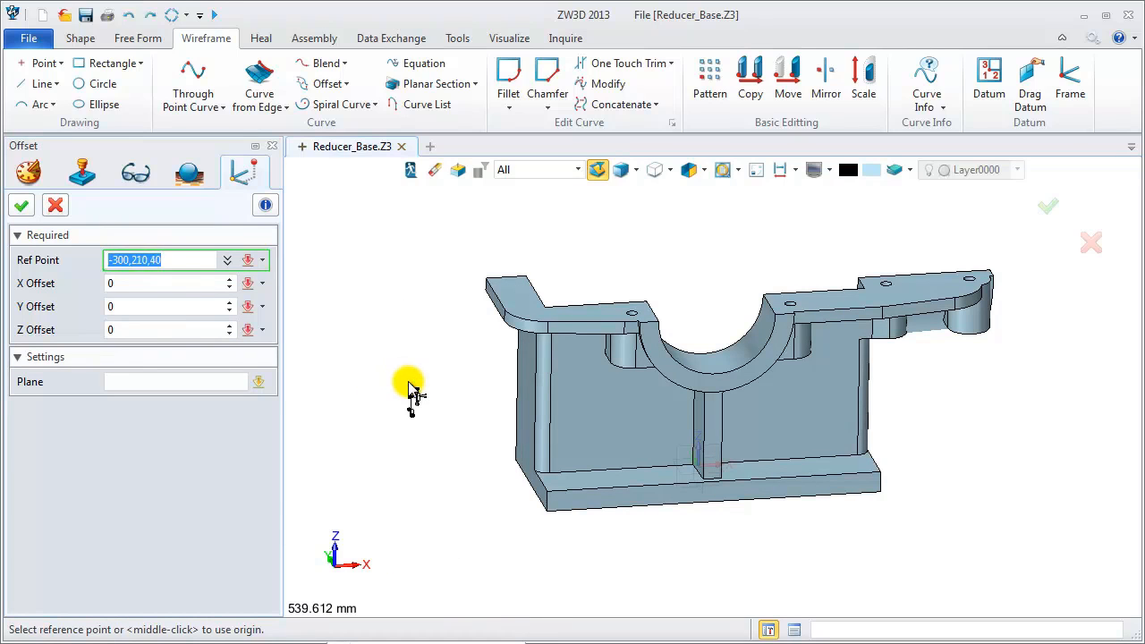
{"action": "right_click", "coordinate": [412, 393]}
{"action": "left_click", "coordinate": [478, 101]}
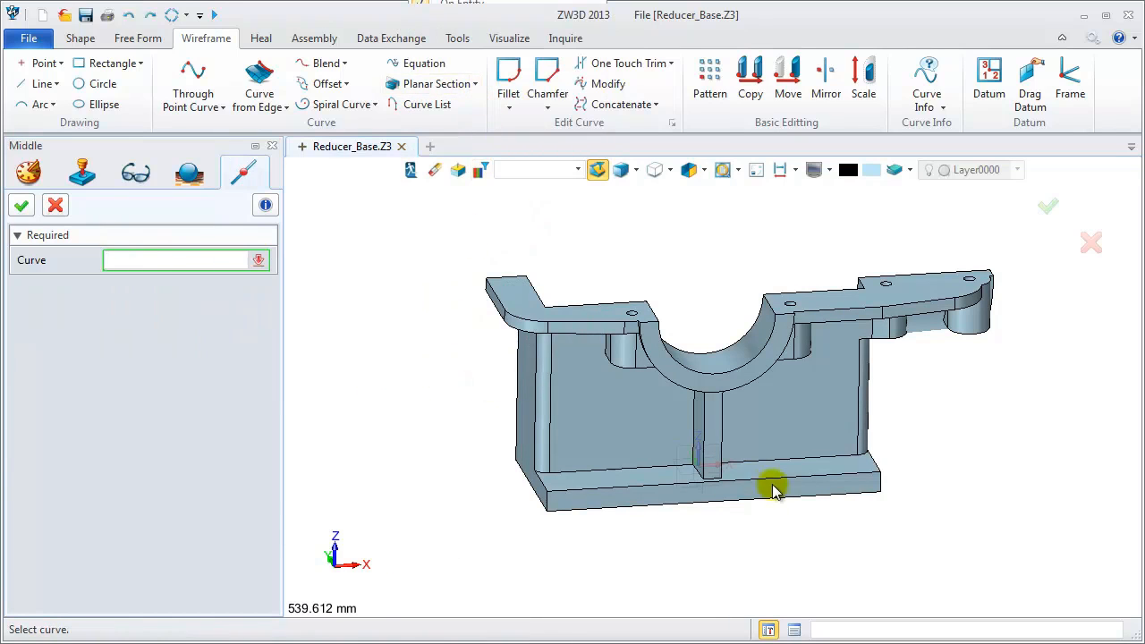
{"action": "left_click", "coordinate": [717, 485]}
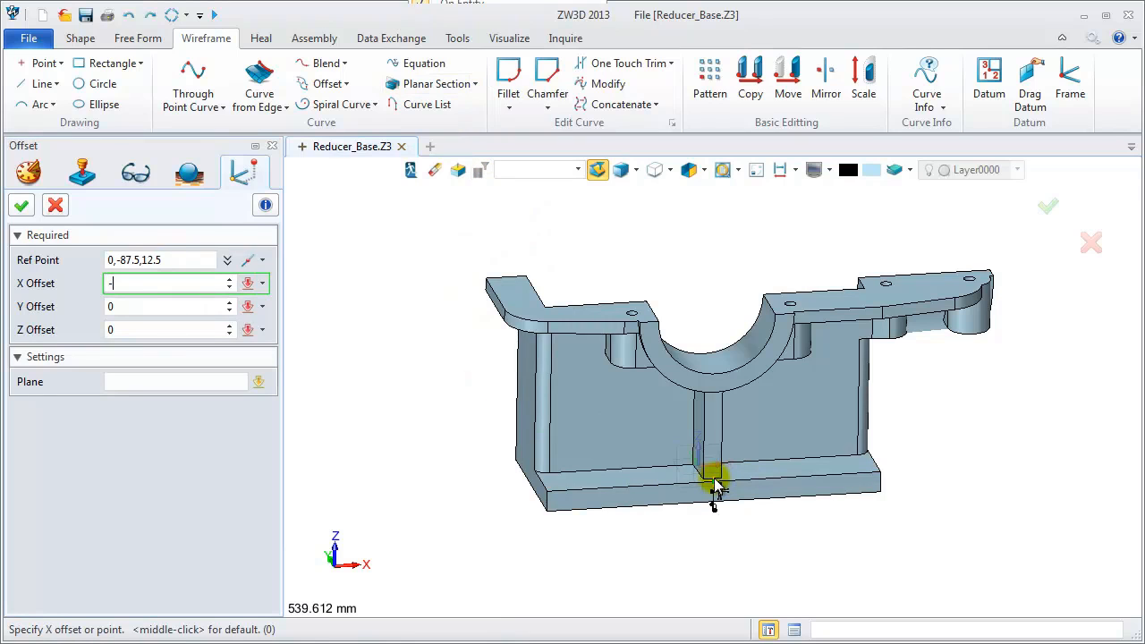
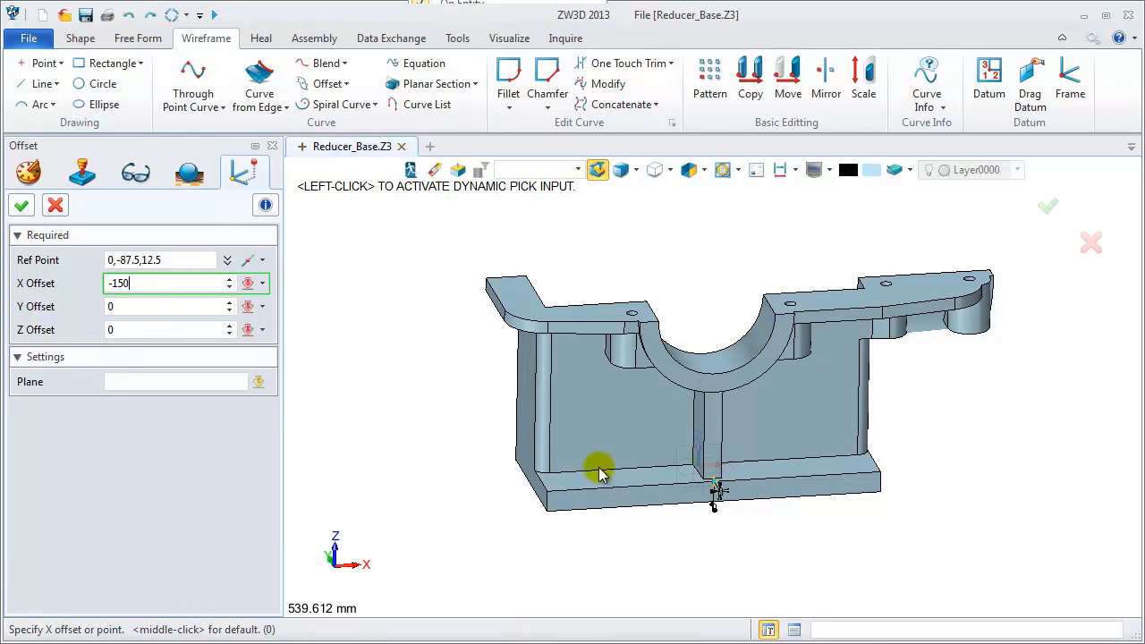
{"action": "left_click", "coordinate": [110, 306]}
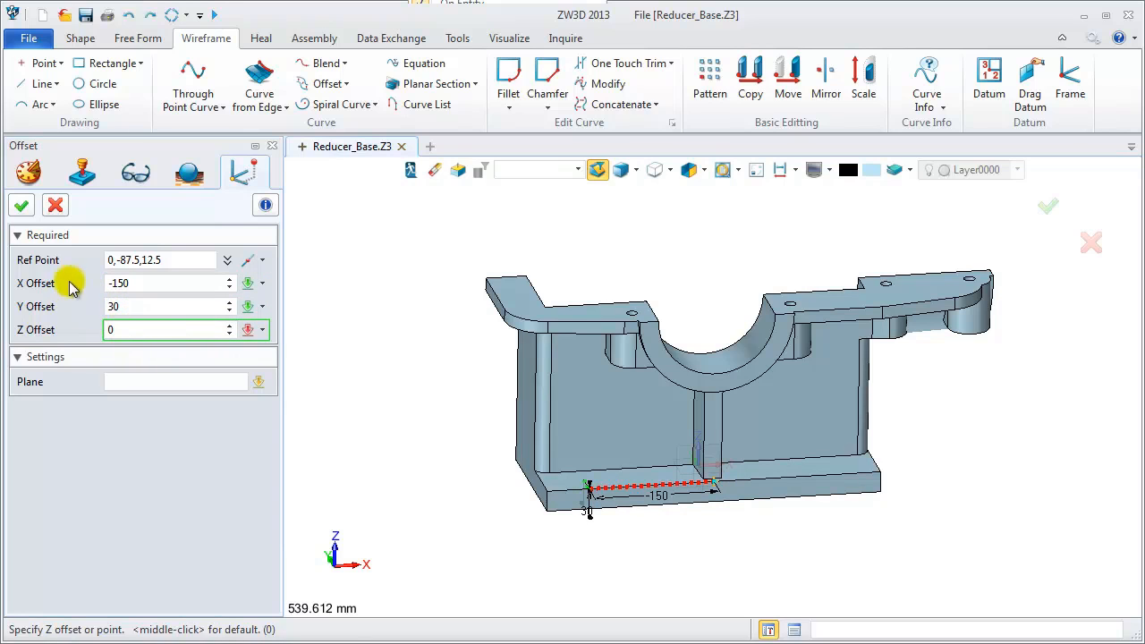
{"action": "left_click", "coordinate": [146, 381]}
{"action": "left_click", "coordinate": [556, 484]}
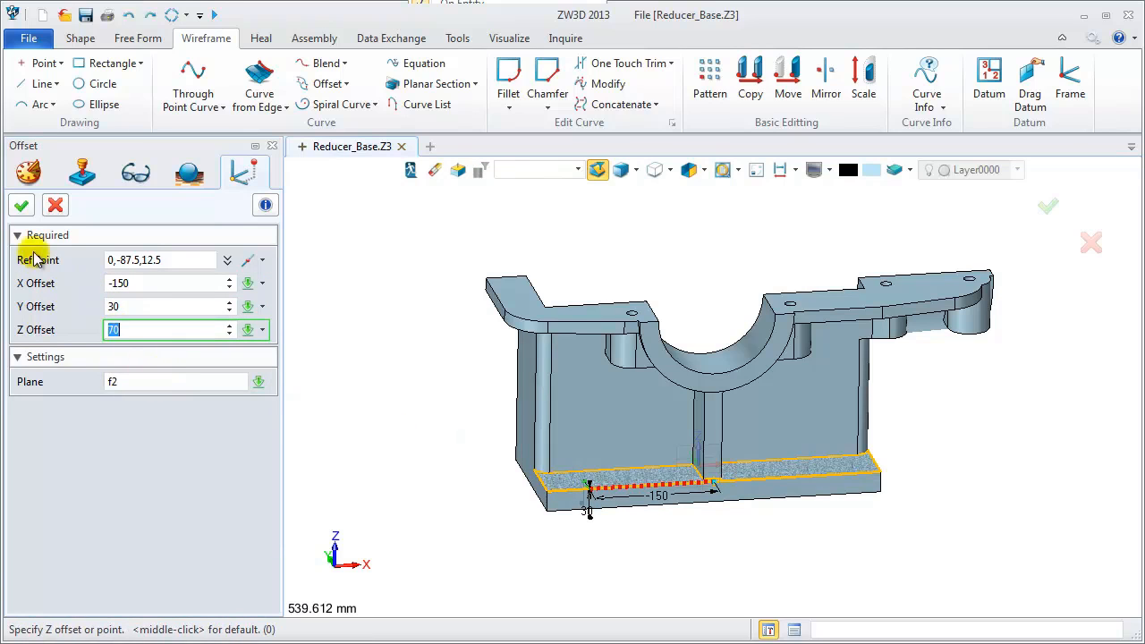
{"action": "left_click", "coordinate": [21, 205]}
{"action": "left_click", "coordinate": [21, 207]}
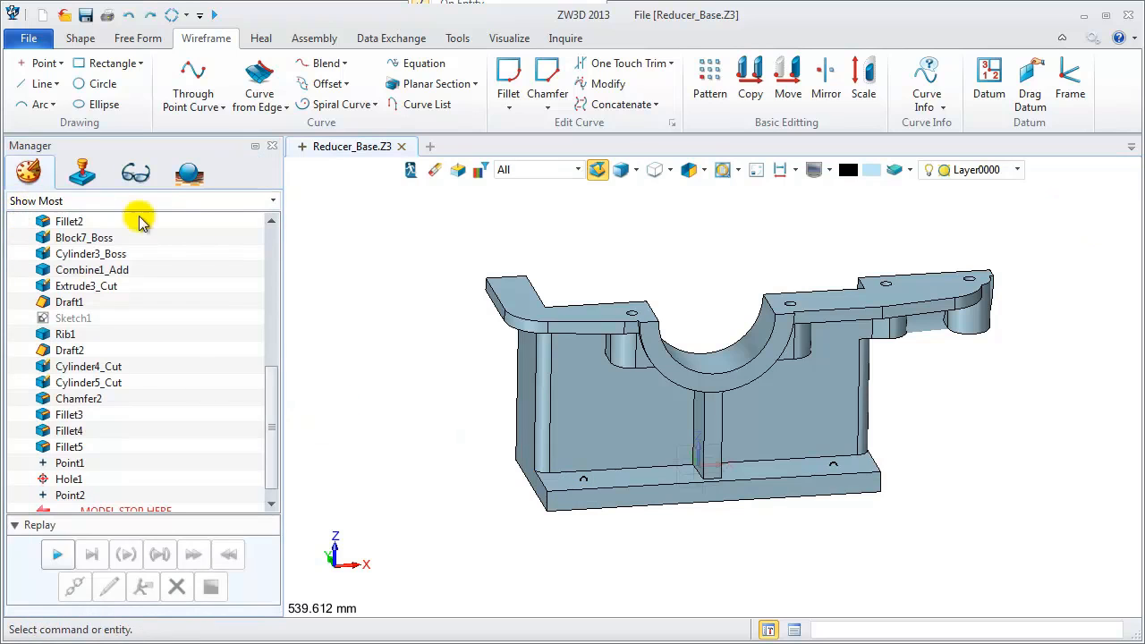
Set up a counter-bore hole with 24 mm diameter, 25 mm depth, 43 mm counter-bore diameter and 0.5 mm counter-bore depth.
{"action": "left_click", "coordinate": [79, 40]}
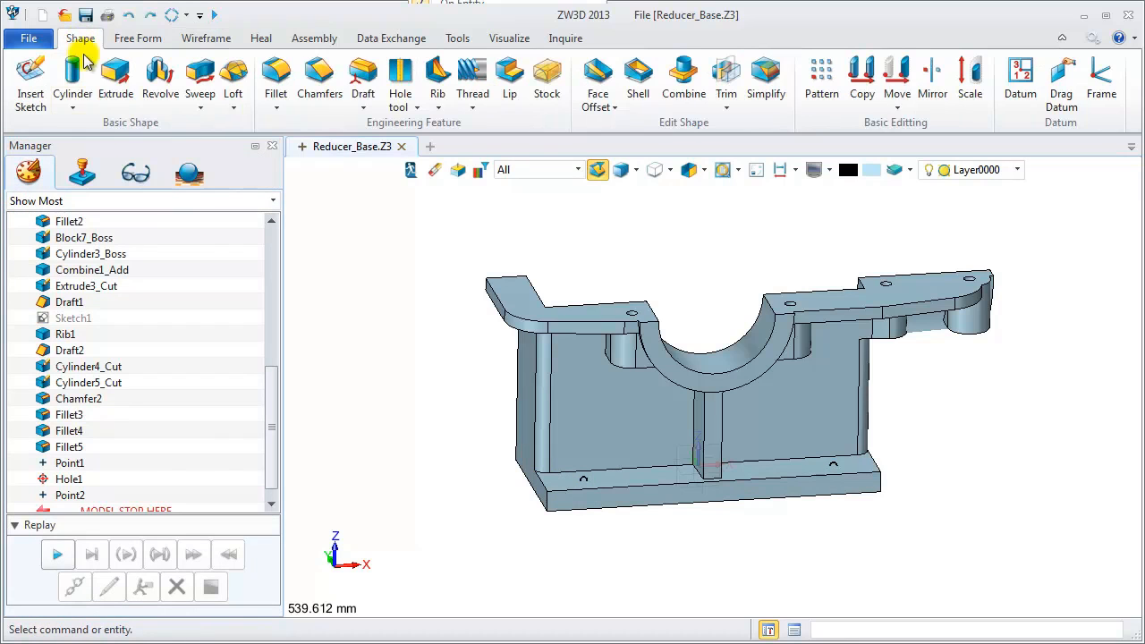
{"action": "left_click", "coordinate": [400, 79]}
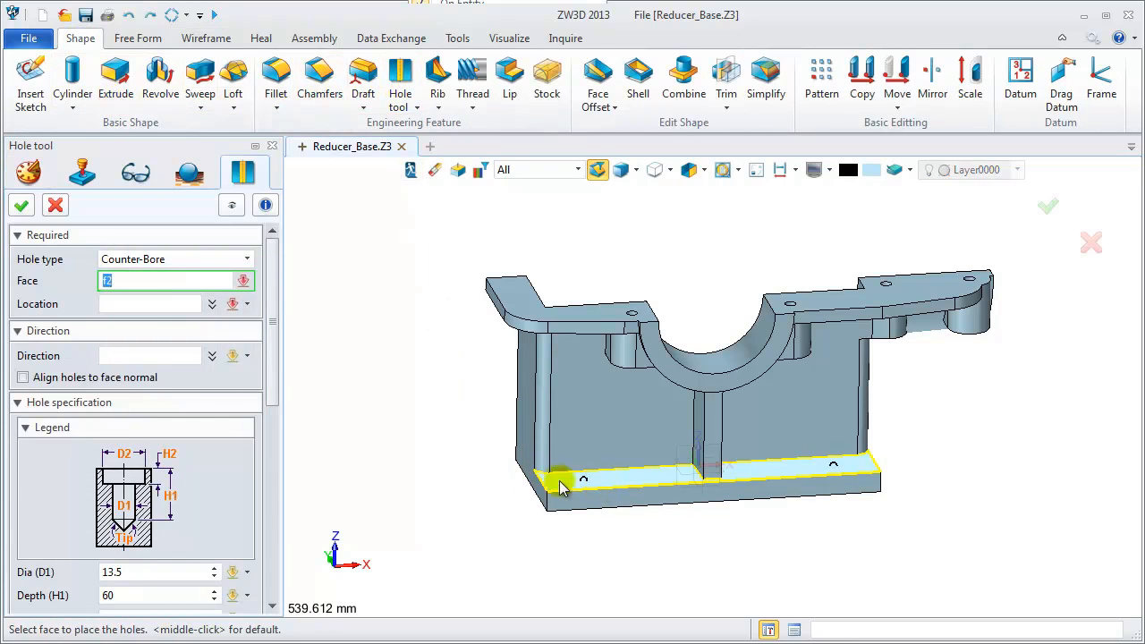
{"action": "scroll", "coordinate": [273, 421], "scroll_direction": "down", "scroll_amount": 4}
{"action": "left_click", "coordinate": [101, 394]}
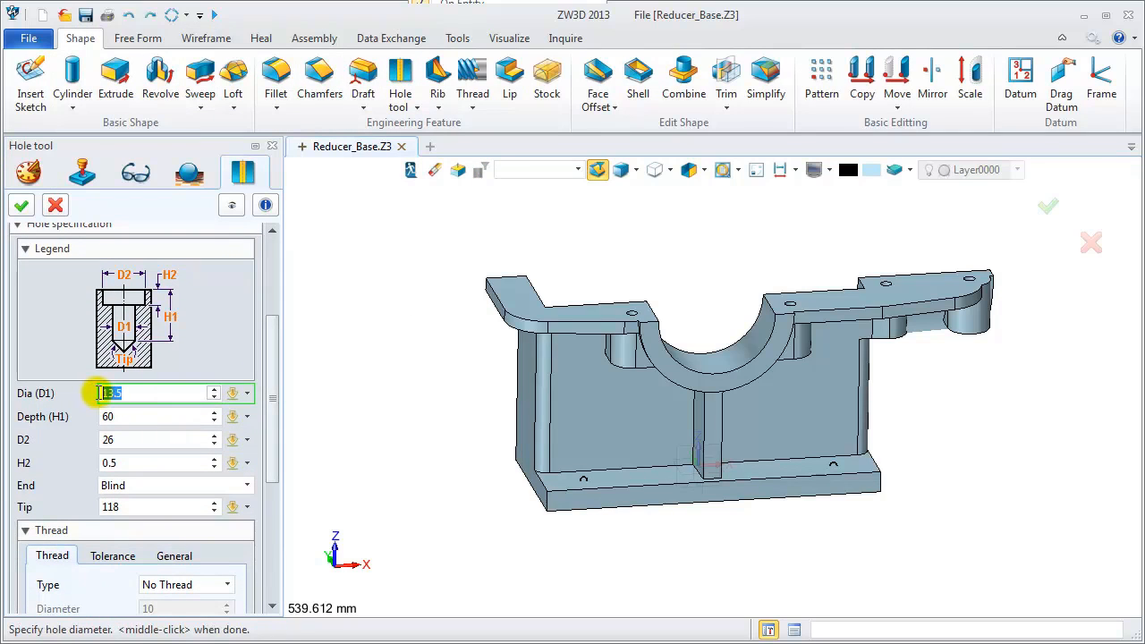
{"action": "left_click", "coordinate": [124, 417]}
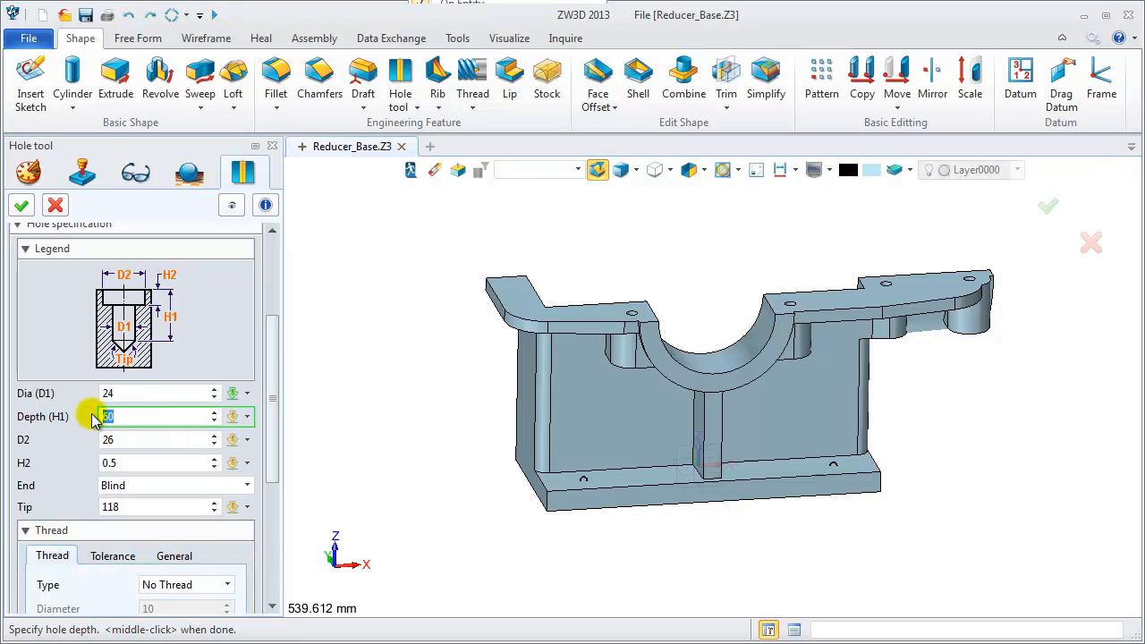
{"action": "left_click", "coordinate": [109, 440]}
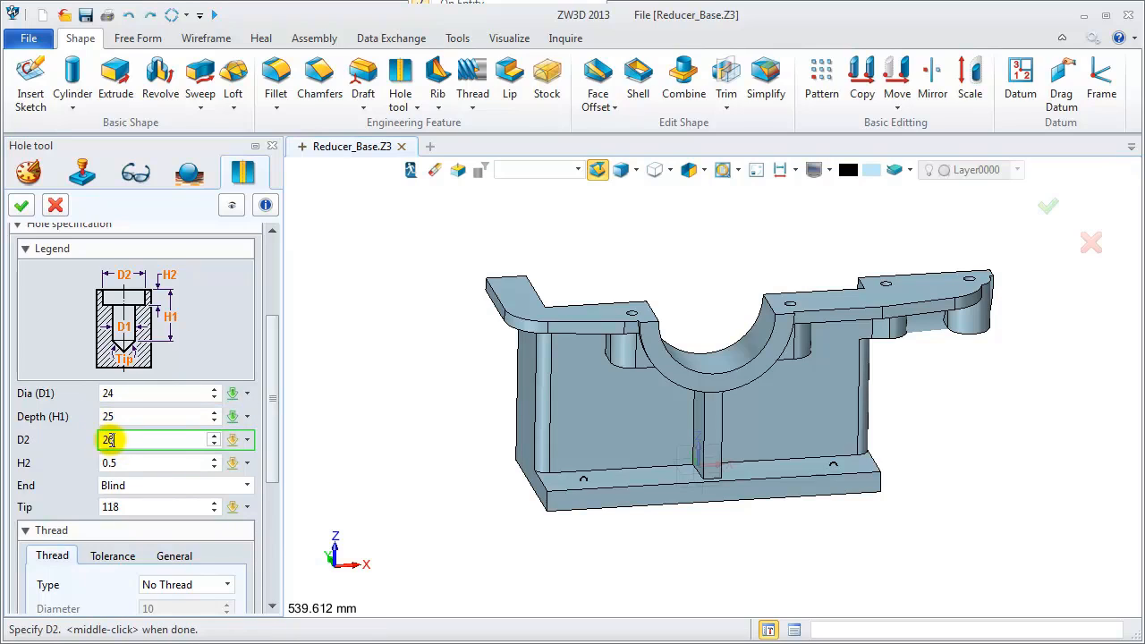
{"action": "left_click", "coordinate": [132, 461]}
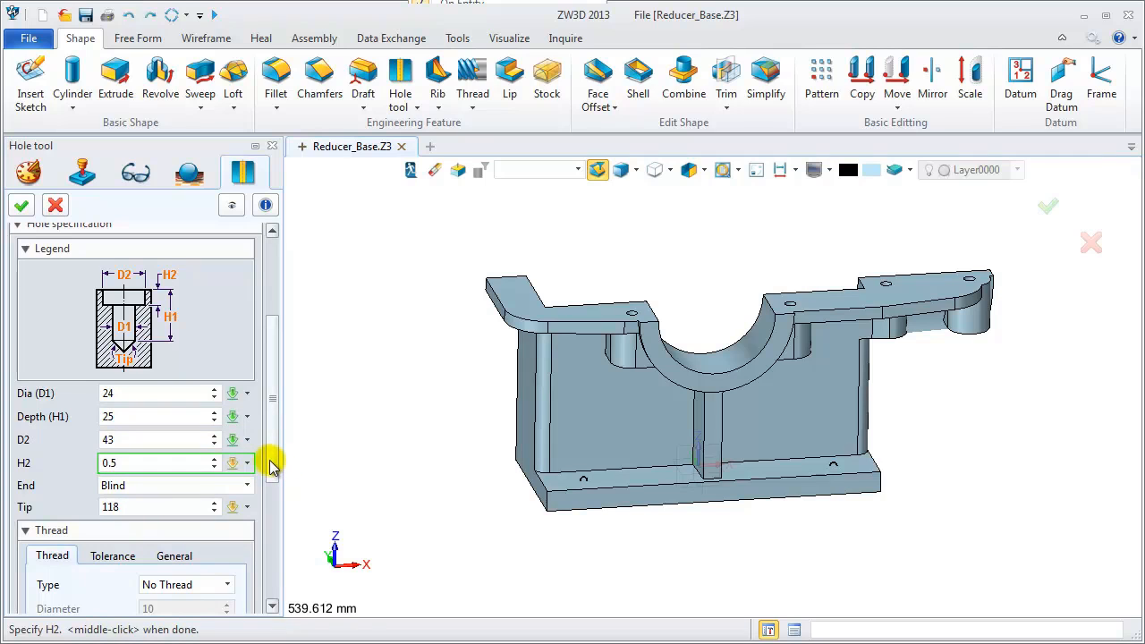
{"action": "scroll", "coordinate": [270, 488], "scroll_direction": "down", "scroll_amount": 2}
{"action": "scroll", "coordinate": [260, 402], "scroll_direction": "up", "scroll_amount": 5}
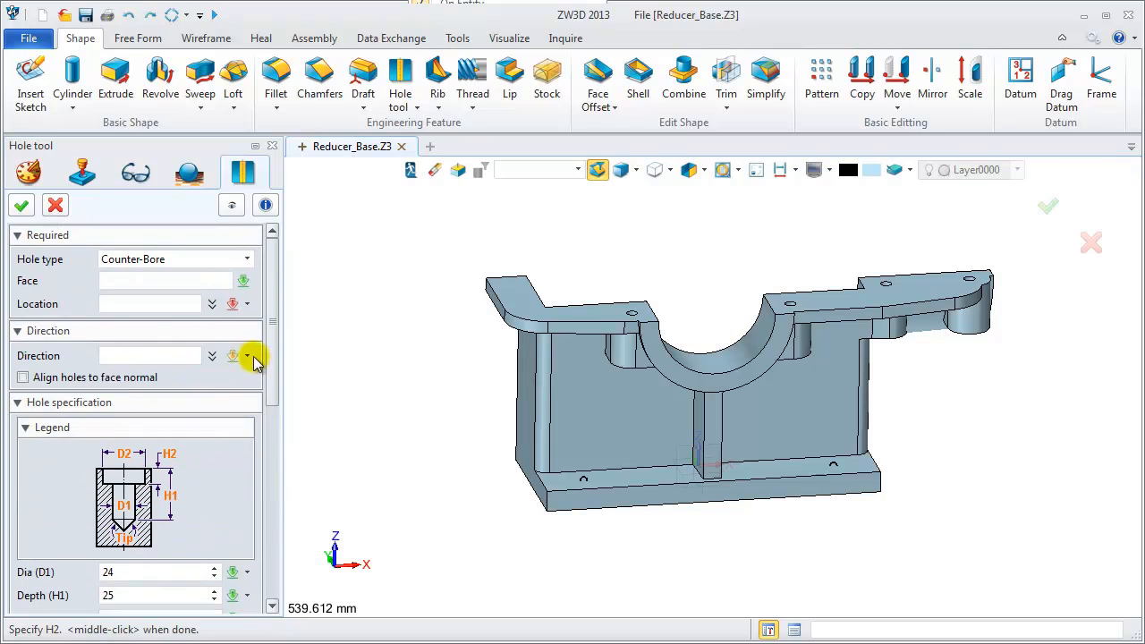
Locate the counter-bore holes at the two points on the base plate and create them.
{"action": "left_click", "coordinate": [132, 303]}
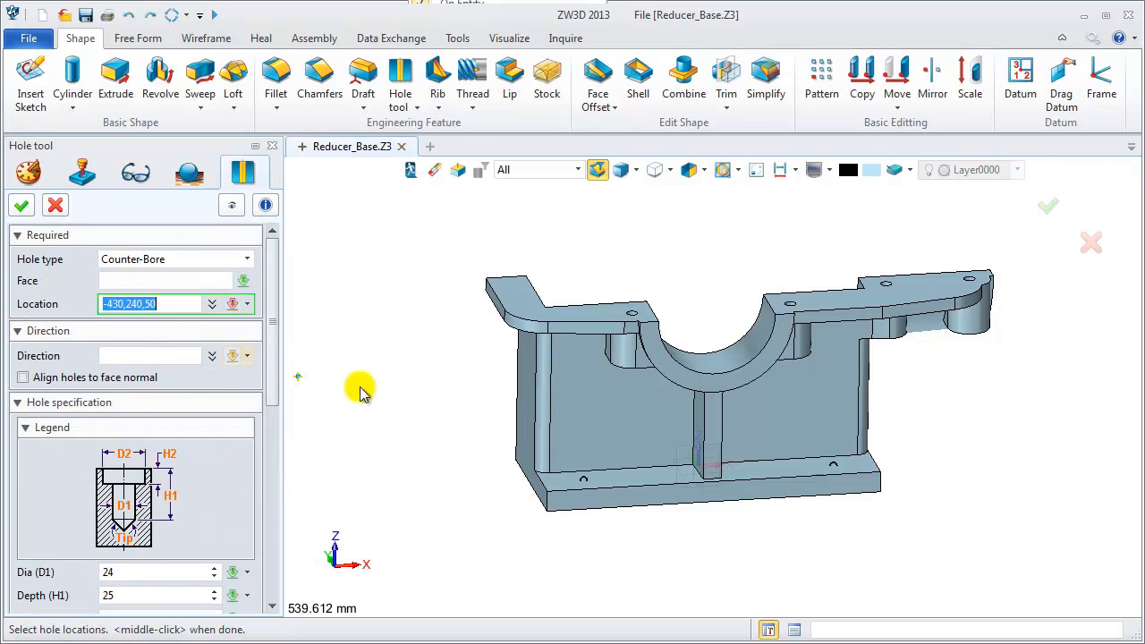
{"action": "left_click", "coordinate": [582, 481]}
{"action": "left_click", "coordinate": [830, 467]}
{"action": "left_click", "coordinate": [22, 205]}
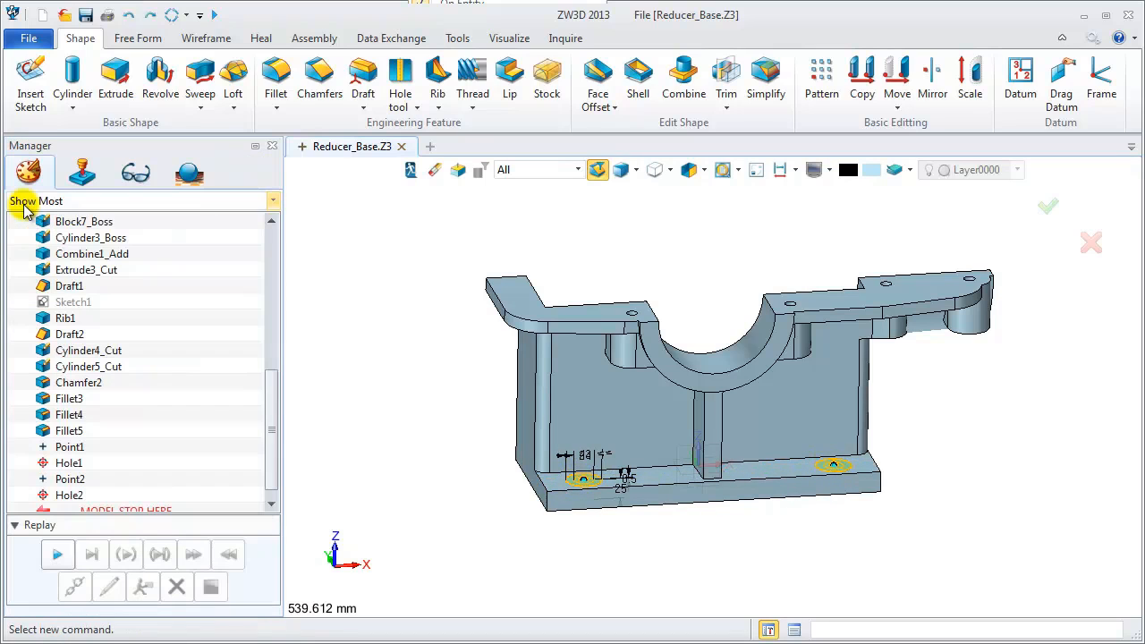
Hide the model's points by window-selecting with a point-only pick filter, and reset the filter to All.
{"action": "right_click_drag", "start_coordinate": [331, 439], "coordinate": [347, 456]}
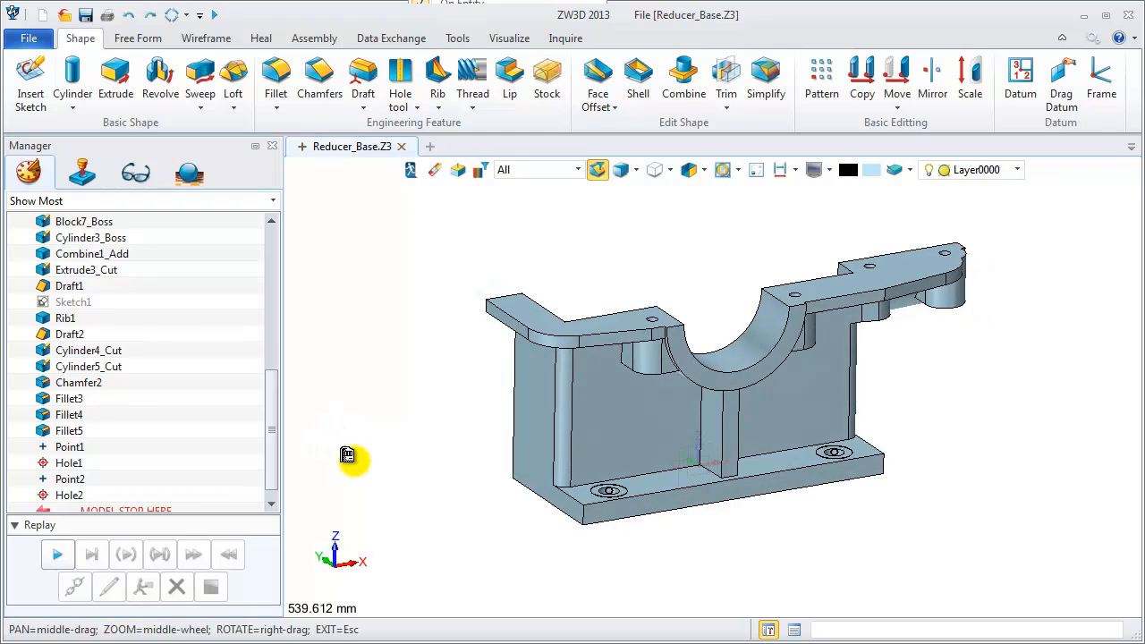
{"action": "left_click", "coordinate": [503, 171]}
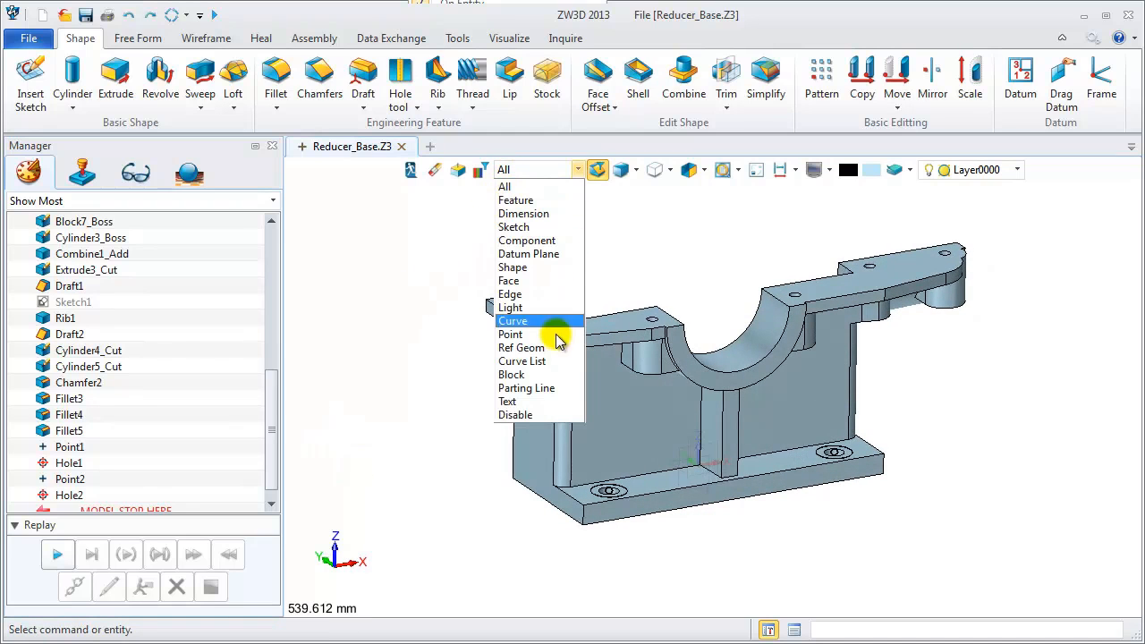
{"action": "left_click", "coordinate": [512, 334]}
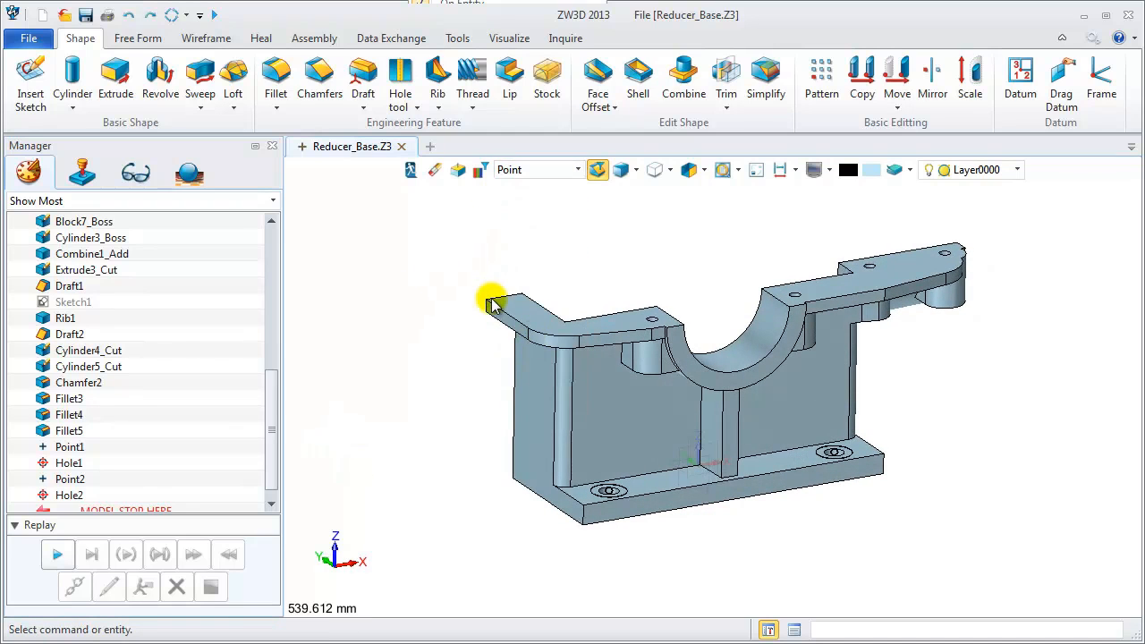
{"action": "scroll", "coordinate": [469, 282], "scroll_direction": "down", "scroll_amount": 3}
{"action": "left_click_drag", "start_coordinate": [448, 229], "coordinate": [841, 483]}
{"action": "right_click", "coordinate": [694, 394]}
{"action": "right_click_drag", "start_coordinate": [742, 427], "coordinate": [623, 524]}
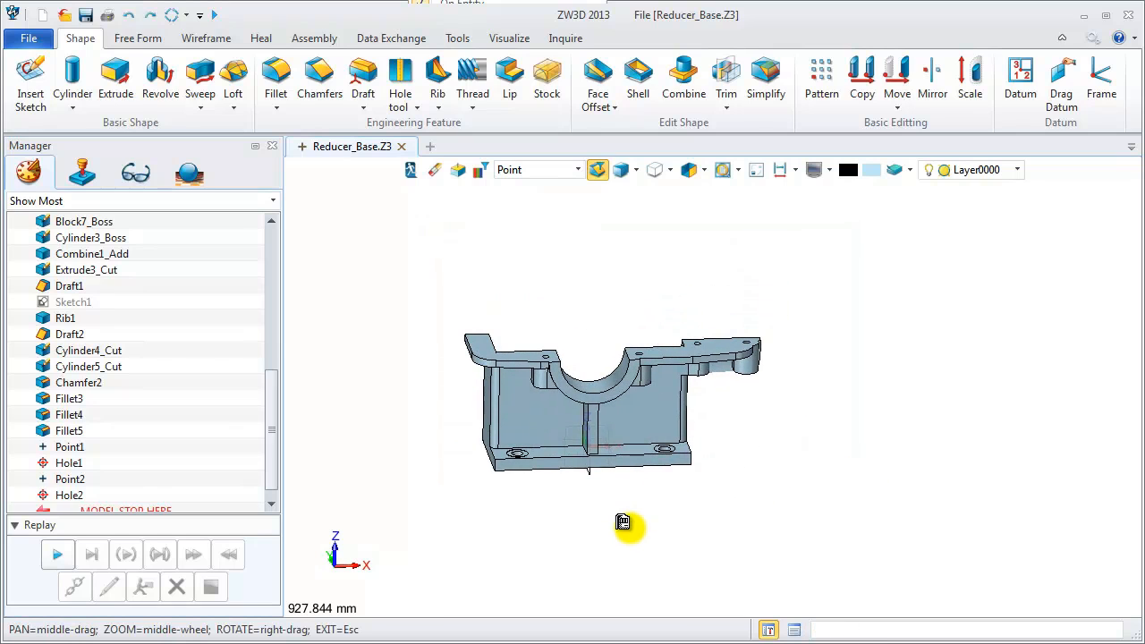
{"action": "left_click", "coordinate": [537, 170]}
{"action": "left_click", "coordinate": [534, 187]}
{"action": "left_click", "coordinate": [534, 170]}
{"action": "left_click", "coordinate": [535, 187]}
Fillet the two vertical corner edges at the front of the base plate with a 30 mm radius.
{"action": "right_click_drag", "start_coordinate": [511, 439], "coordinate": [439, 473]}
{"action": "scroll", "coordinate": [631, 479], "scroll_direction": "up", "scroll_amount": 3}
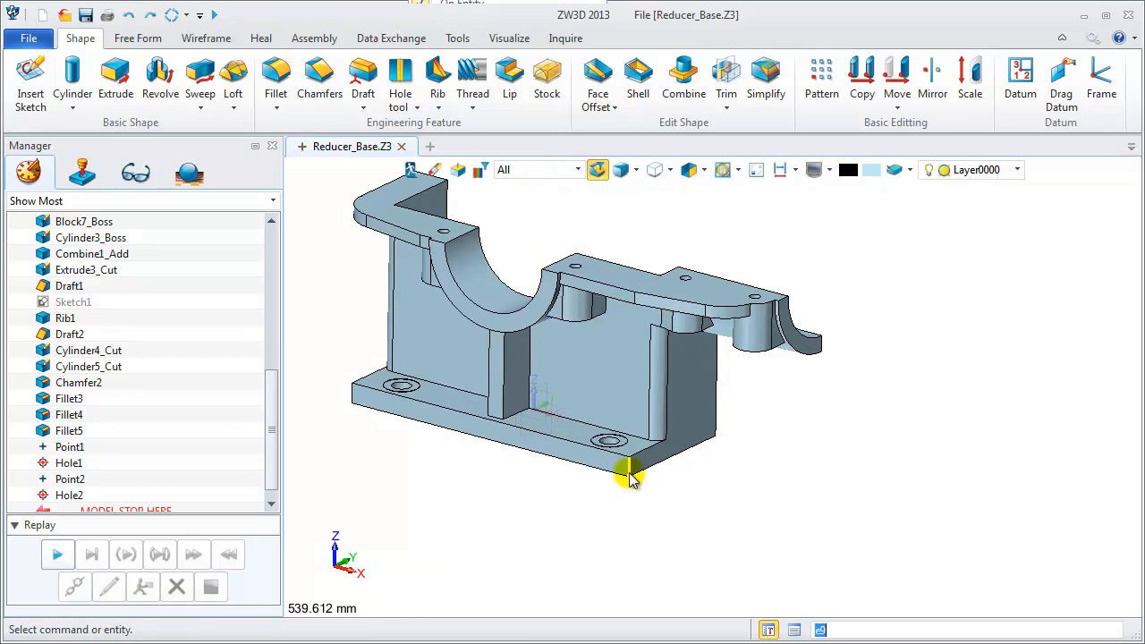
{"action": "left_click", "coordinate": [629, 474]}
{"action": "right_click_drag", "start_coordinate": [502, 526], "coordinate": [519, 522]}
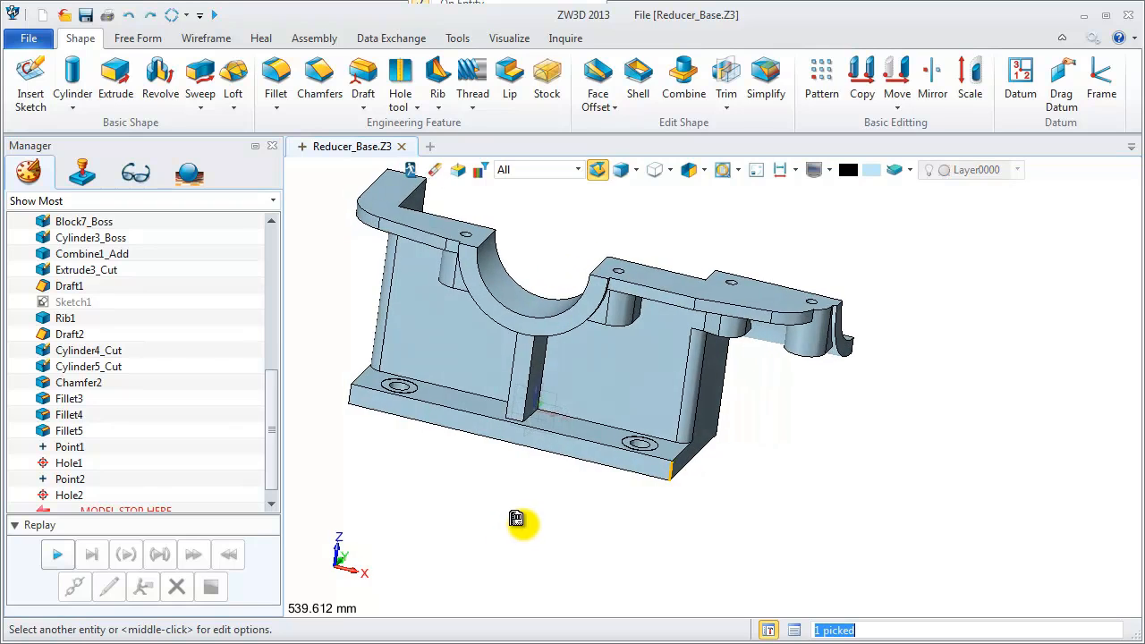
{"action": "scroll", "coordinate": [371, 340], "scroll_direction": "up", "scroll_amount": 3}
{"action": "left_click", "coordinate": [340, 383]}
{"action": "scroll", "coordinate": [389, 454], "scroll_direction": "down", "scroll_amount": 3}
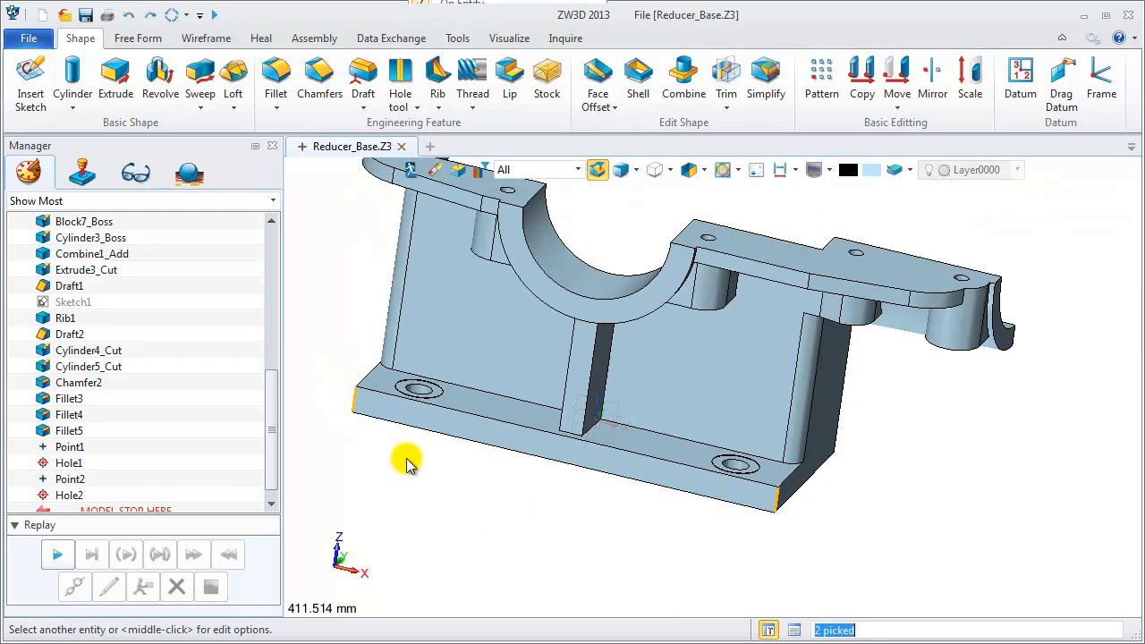
{"action": "right_click", "coordinate": [389, 456]}
{"action": "left_click", "coordinate": [402, 442]}
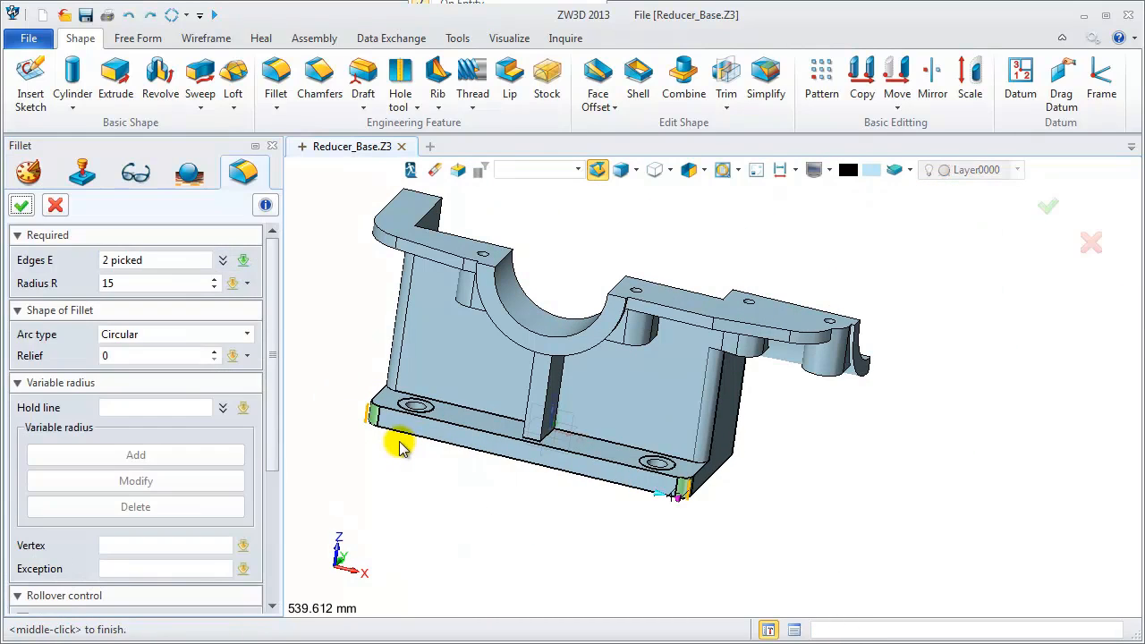
{"action": "left_click", "coordinate": [136, 284]}
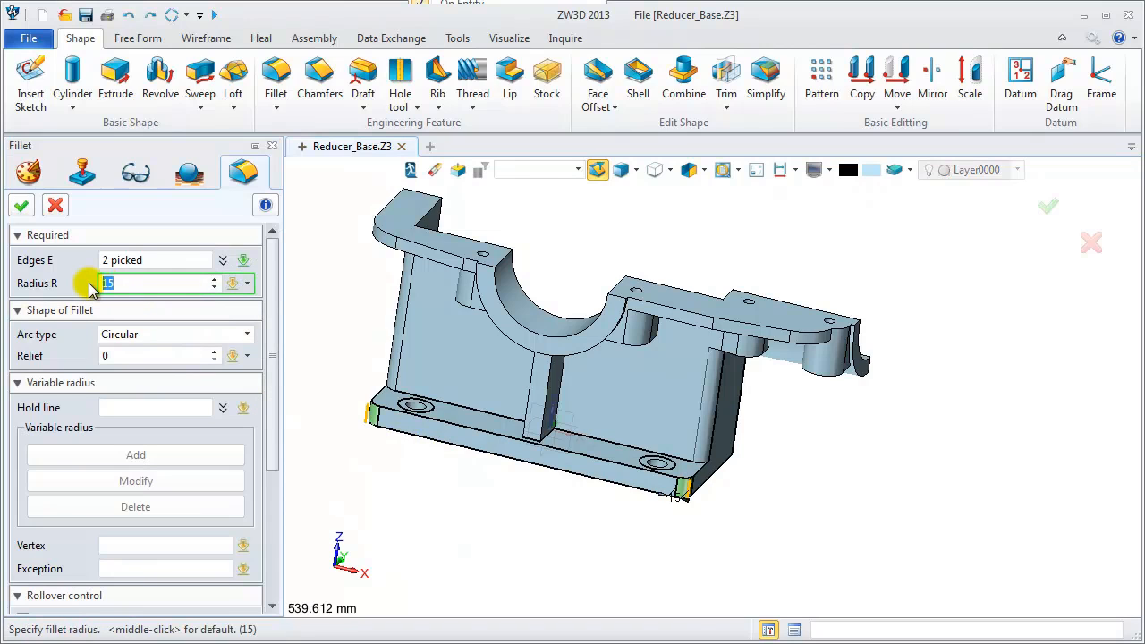
{"action": "key", "text": "Return"}
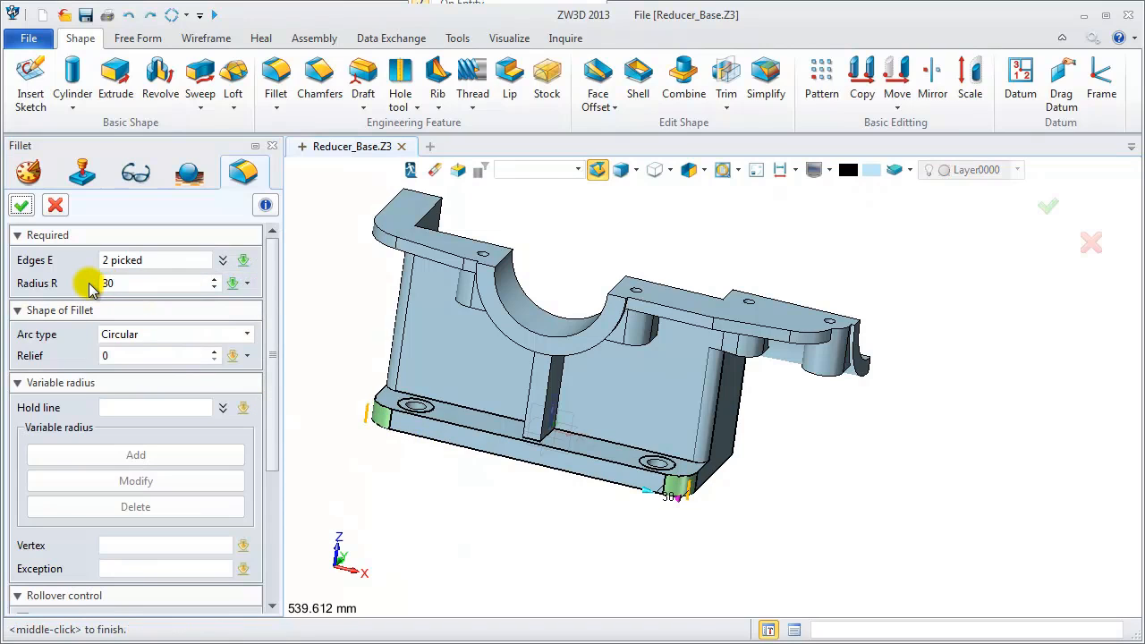
{"action": "left_click", "coordinate": [21, 206]}
Switch to the front view, start a wireframe point for the bearing boss, and bring up its point-location options.
{"action": "left_click", "coordinate": [704, 169]}
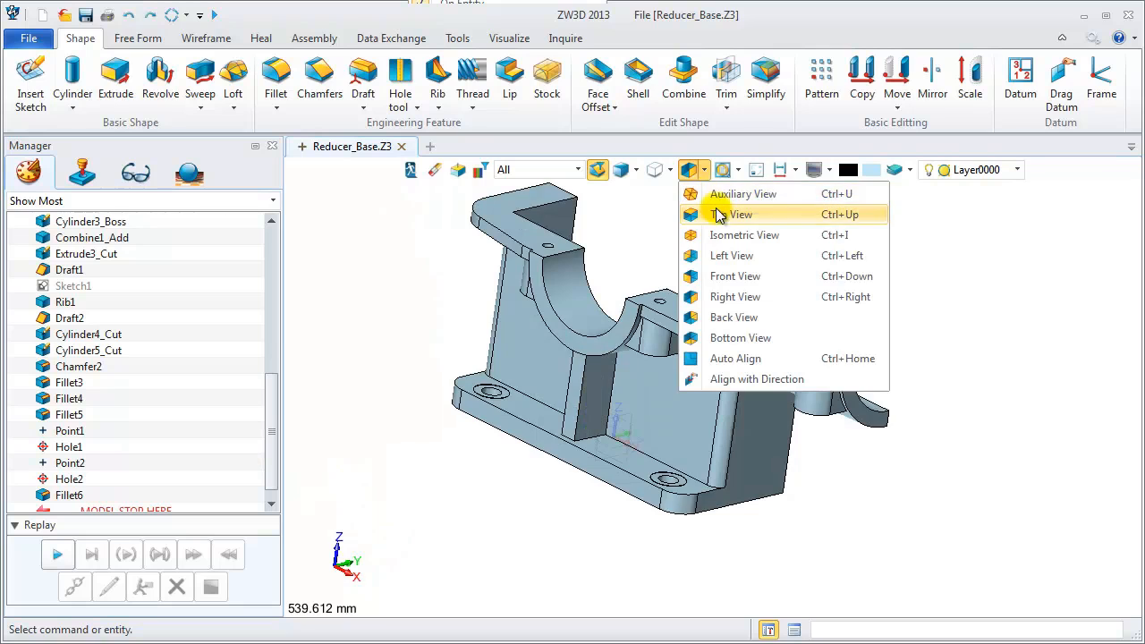
{"action": "left_click", "coordinate": [705, 215]}
{"action": "left_click", "coordinate": [705, 169]}
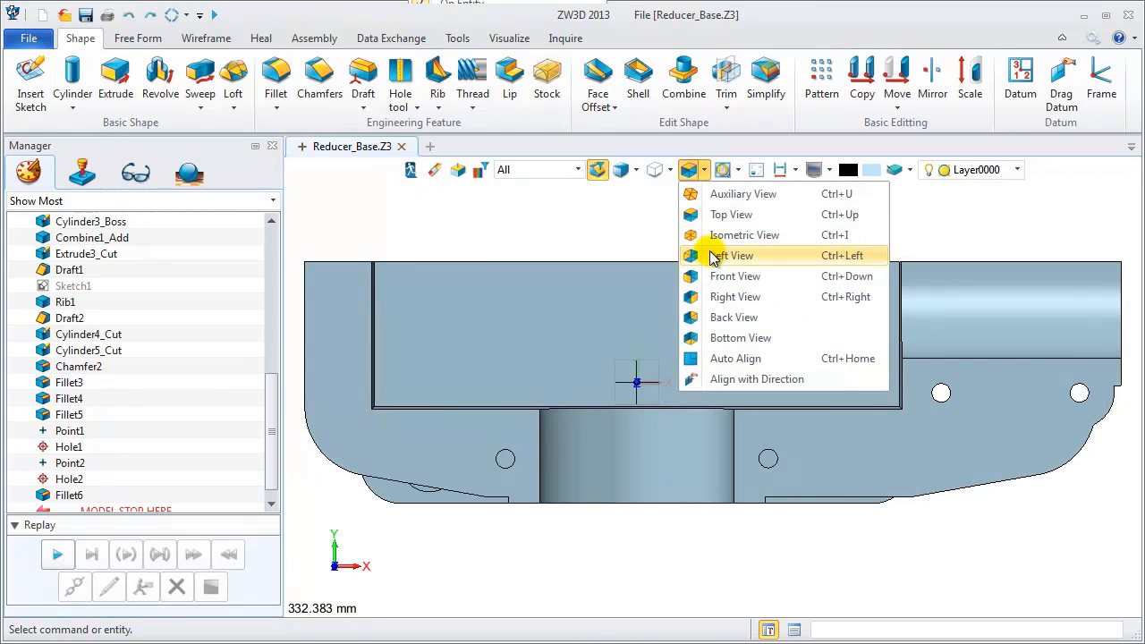
{"action": "left_click", "coordinate": [719, 279]}
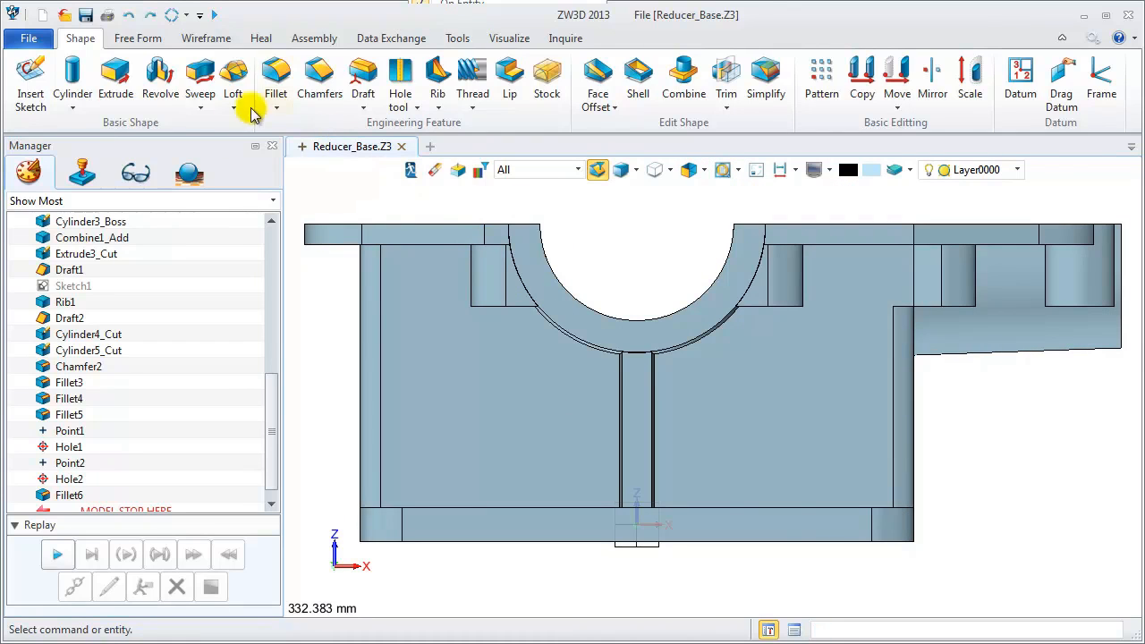
{"action": "left_click", "coordinate": [206, 38]}
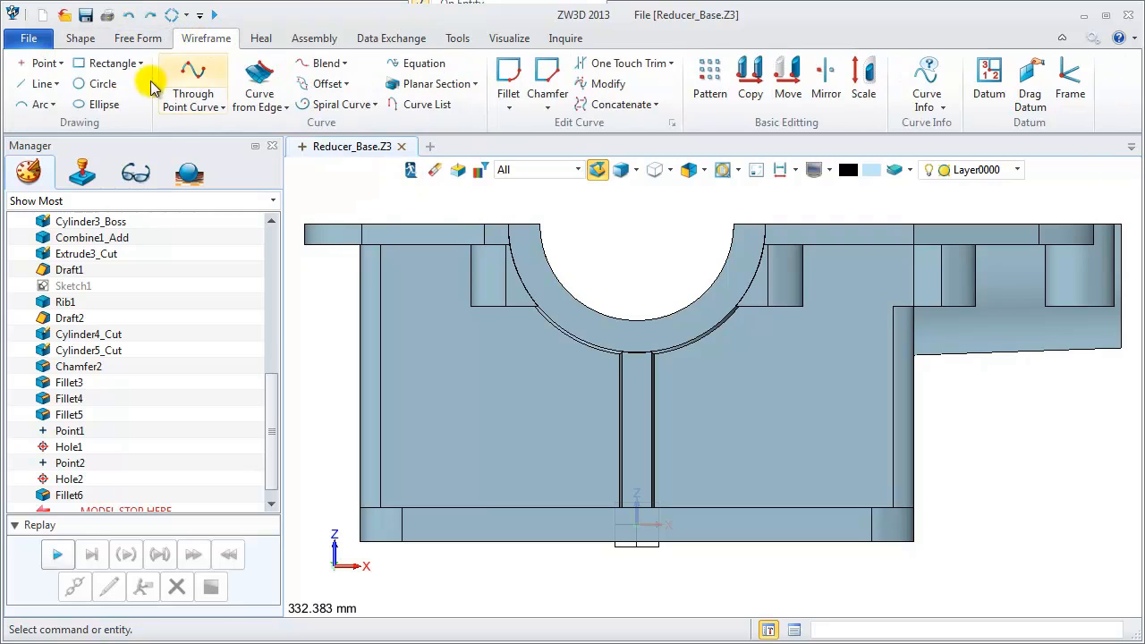
{"action": "left_click", "coordinate": [38, 68]}
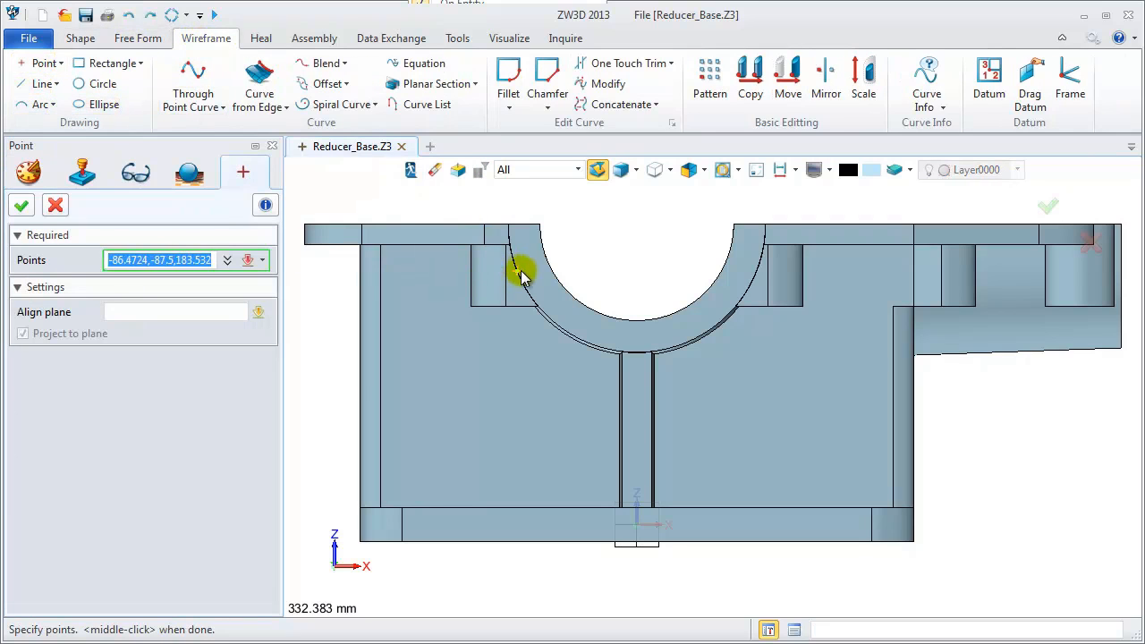
{"action": "right_click", "coordinate": [592, 229]}
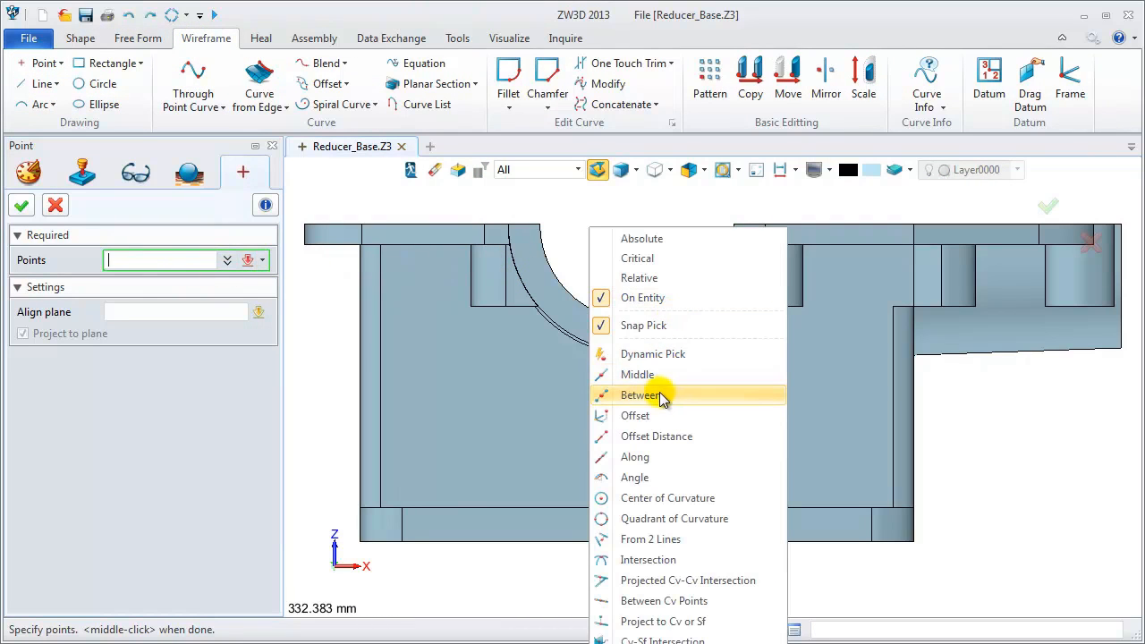
Create a point offset -80 mm in Z from the centre of the large bearing bore's arc on the front face.
{"action": "left_click", "coordinate": [651, 417]}
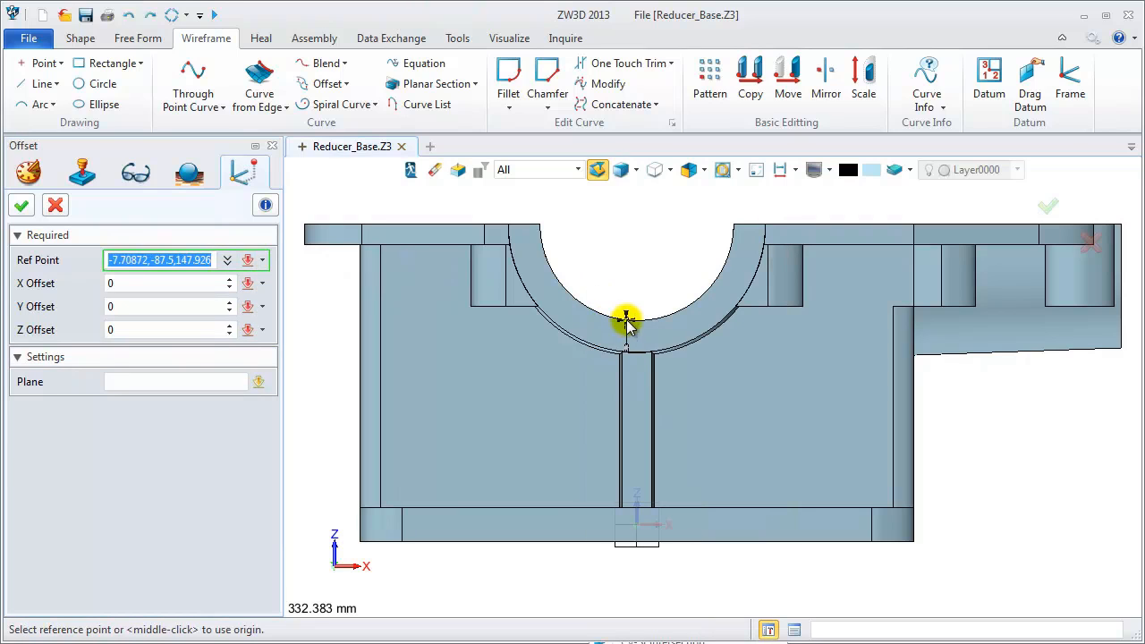
{"action": "right_click", "coordinate": [603, 249]}
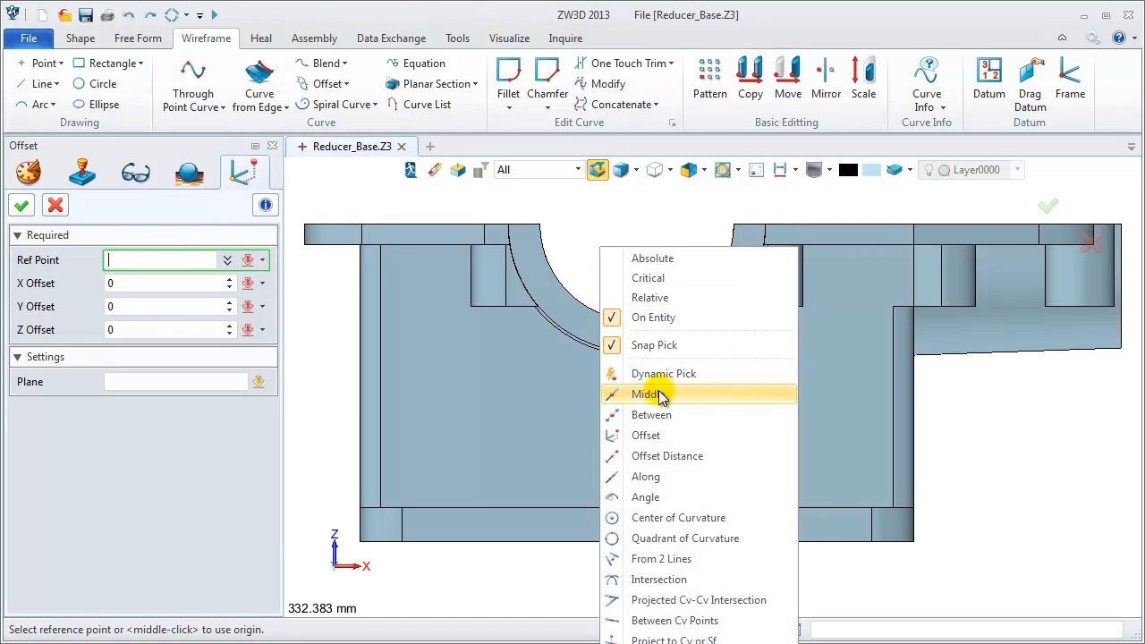
{"action": "left_click", "coordinate": [678, 517]}
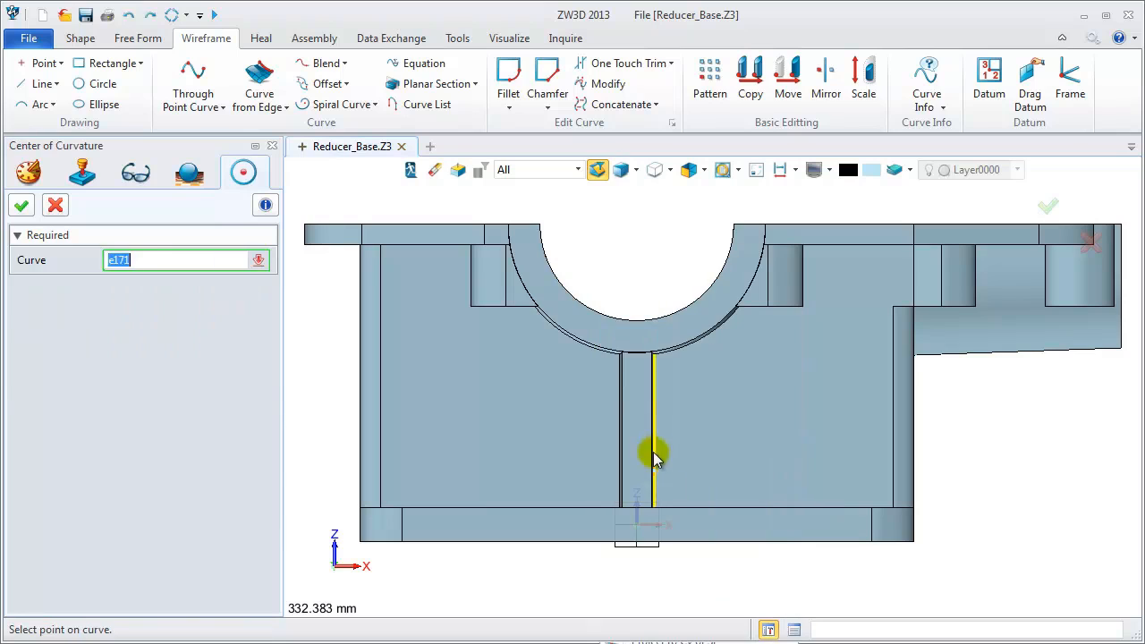
{"action": "left_click", "coordinate": [636, 322]}
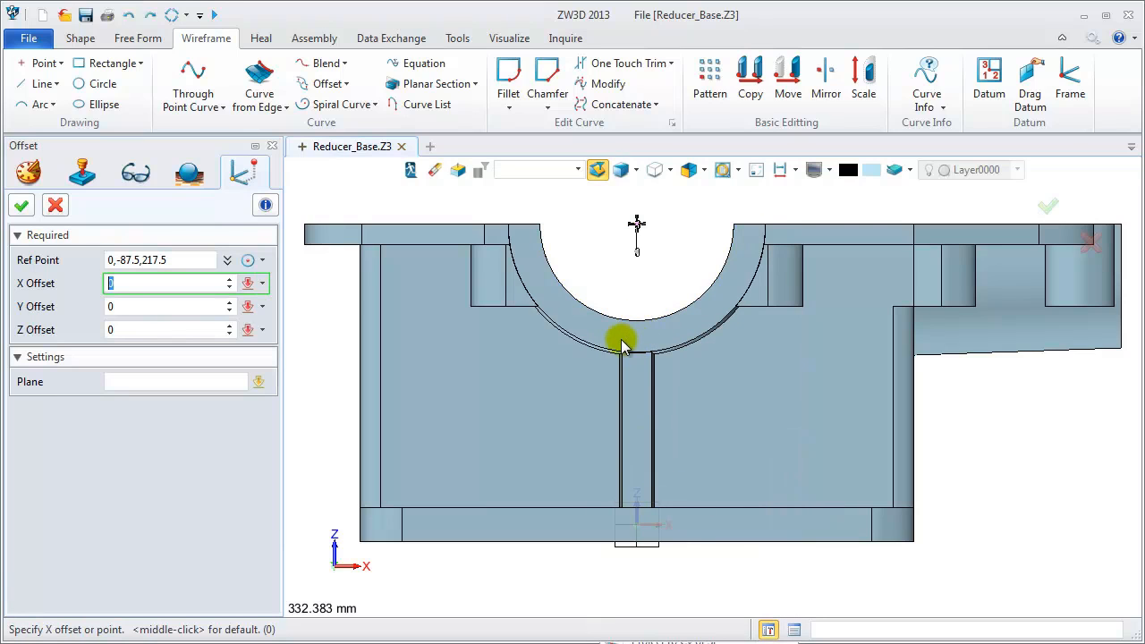
{"action": "left_click", "coordinate": [148, 330]}
{"action": "key", "text": "Return"}
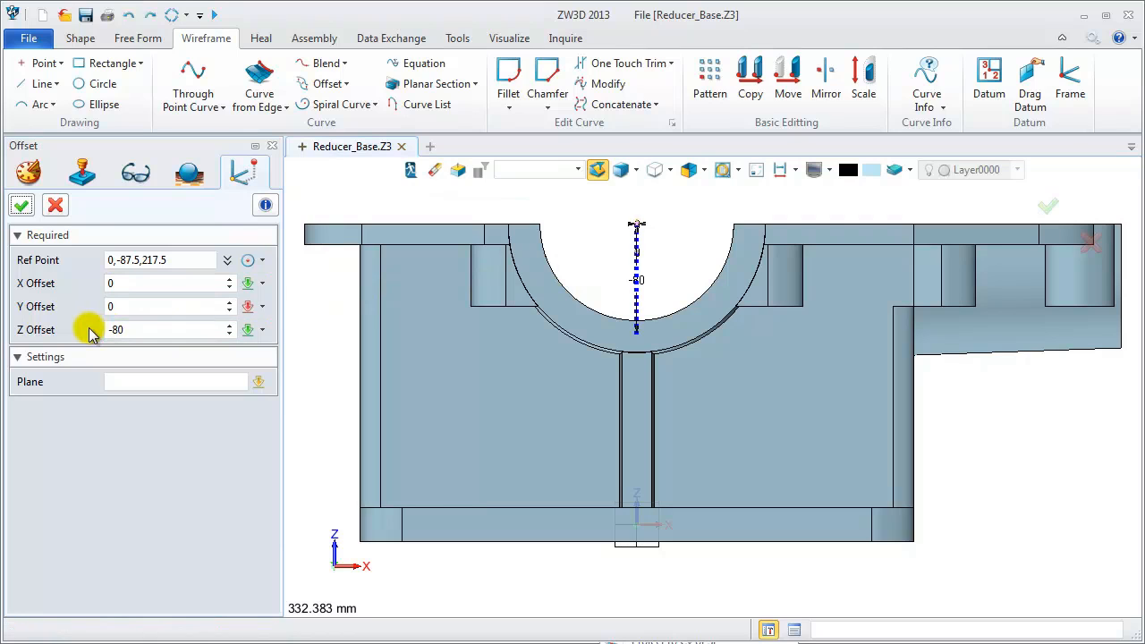
{"action": "left_click", "coordinate": [22, 206]}
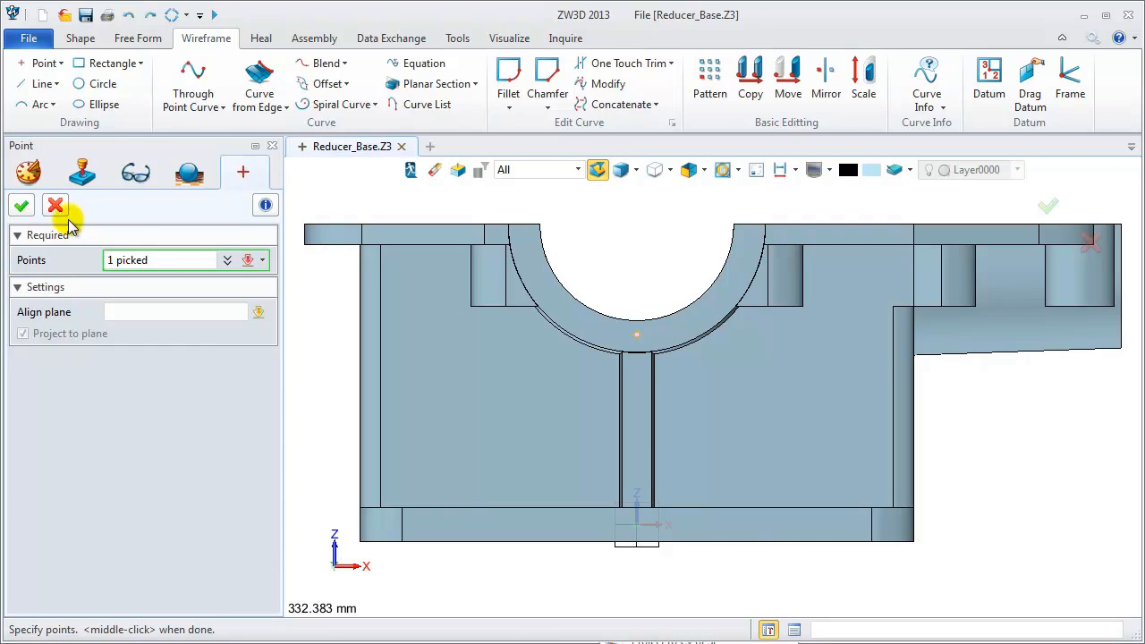
{"action": "left_click", "coordinate": [32, 209]}
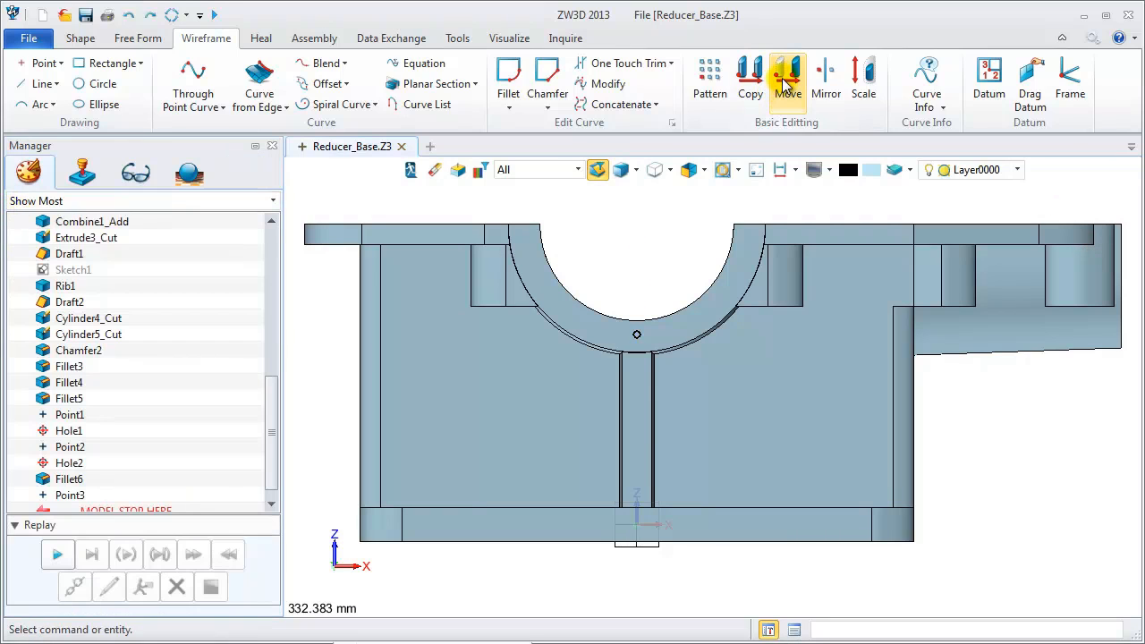
Copy the new point once by rotating it -60 degrees about the large bore's axis.
{"action": "left_click", "coordinate": [751, 82]}
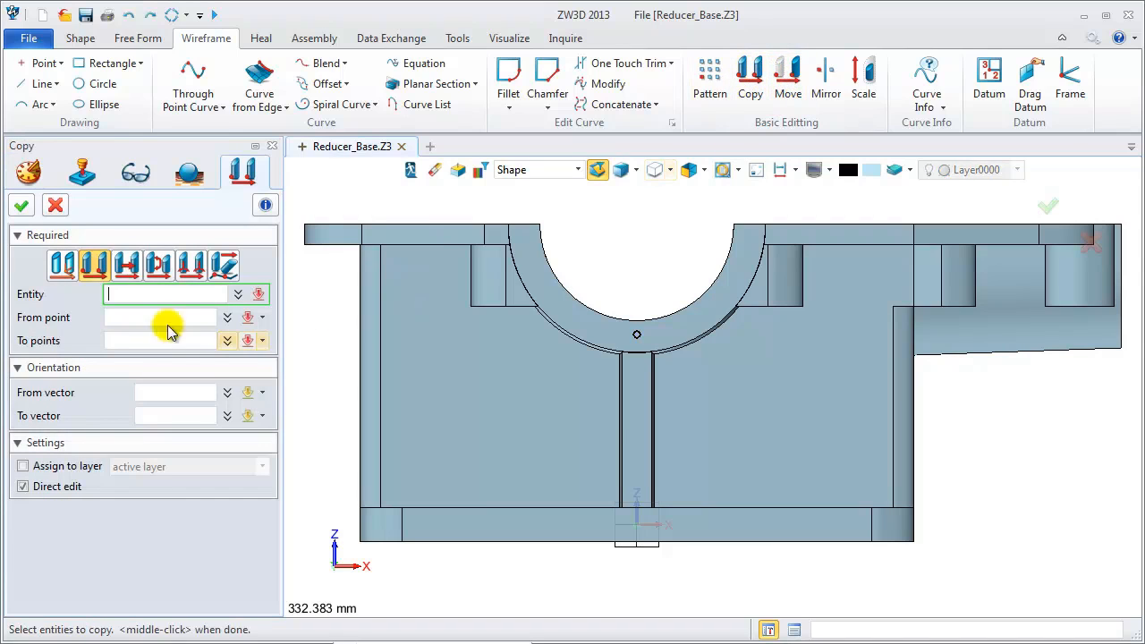
{"action": "left_click", "coordinate": [157, 266]}
{"action": "left_click", "coordinate": [480, 351]}
{"action": "left_click", "coordinate": [637, 343]}
{"action": "left_click", "coordinate": [551, 169]}
{"action": "left_click", "coordinate": [537, 265]}
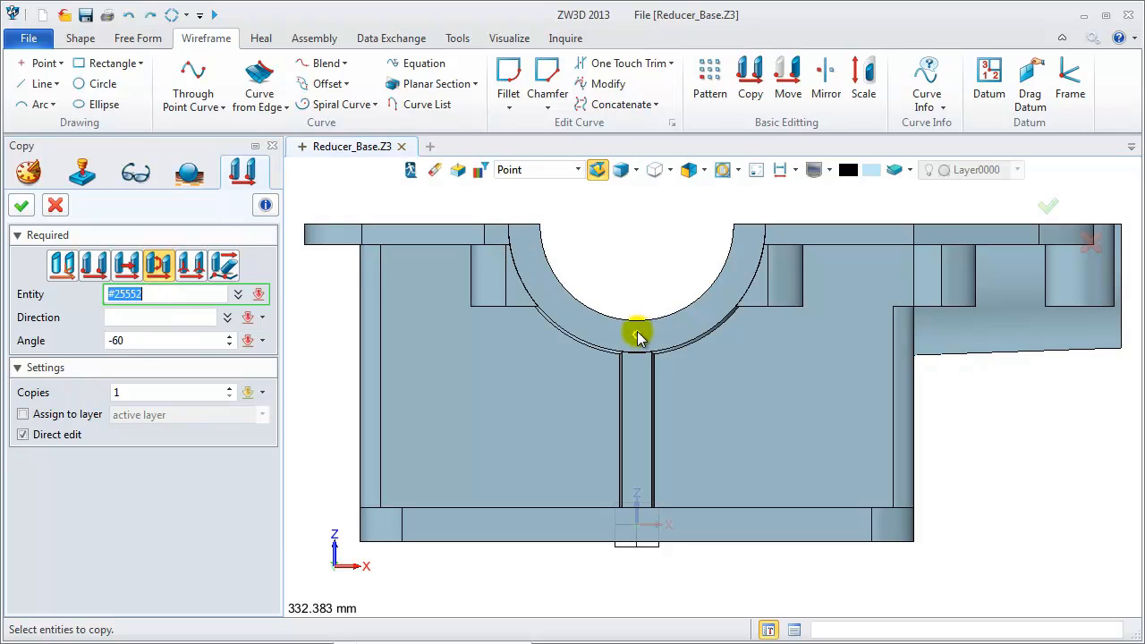
{"action": "left_click", "coordinate": [158, 316]}
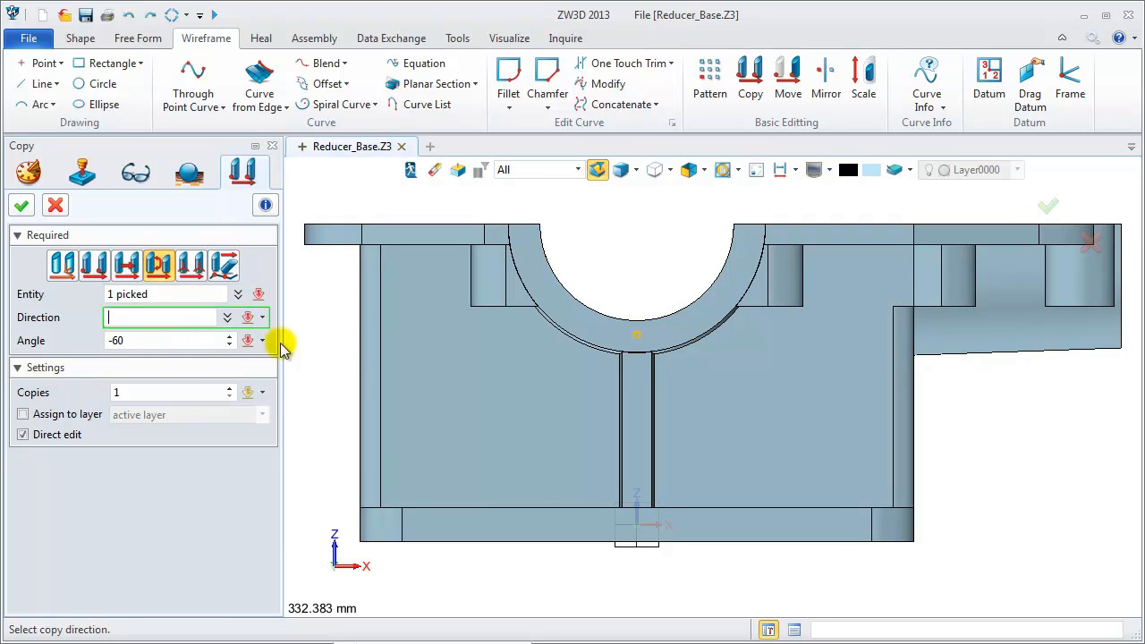
{"action": "middle_click", "coordinate": [616, 317]}
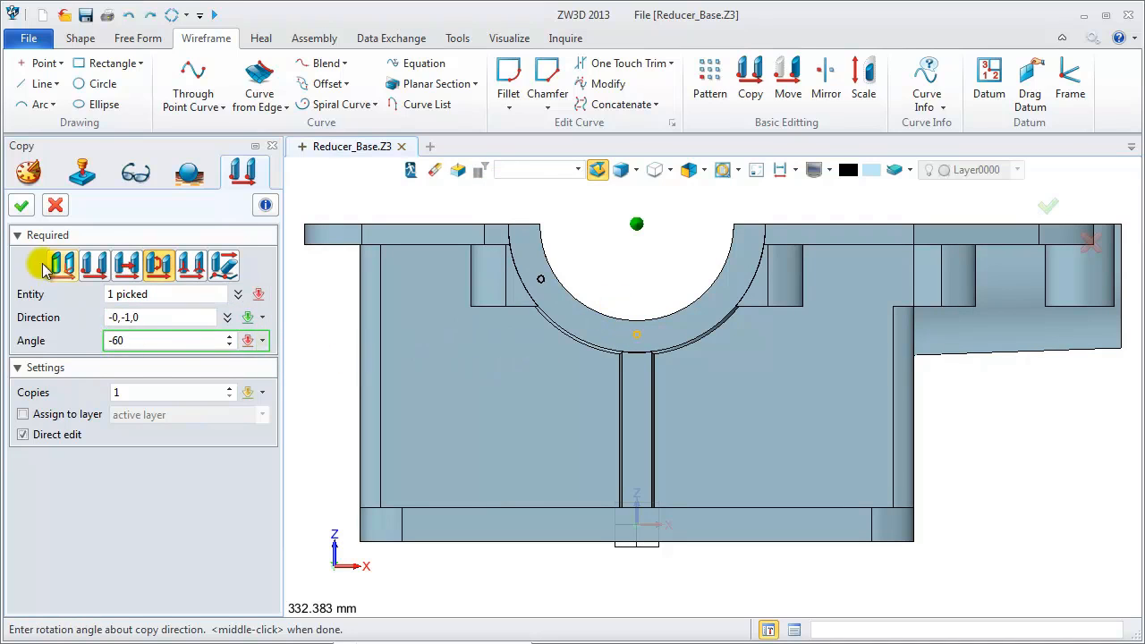
{"action": "left_click", "coordinate": [22, 205]}
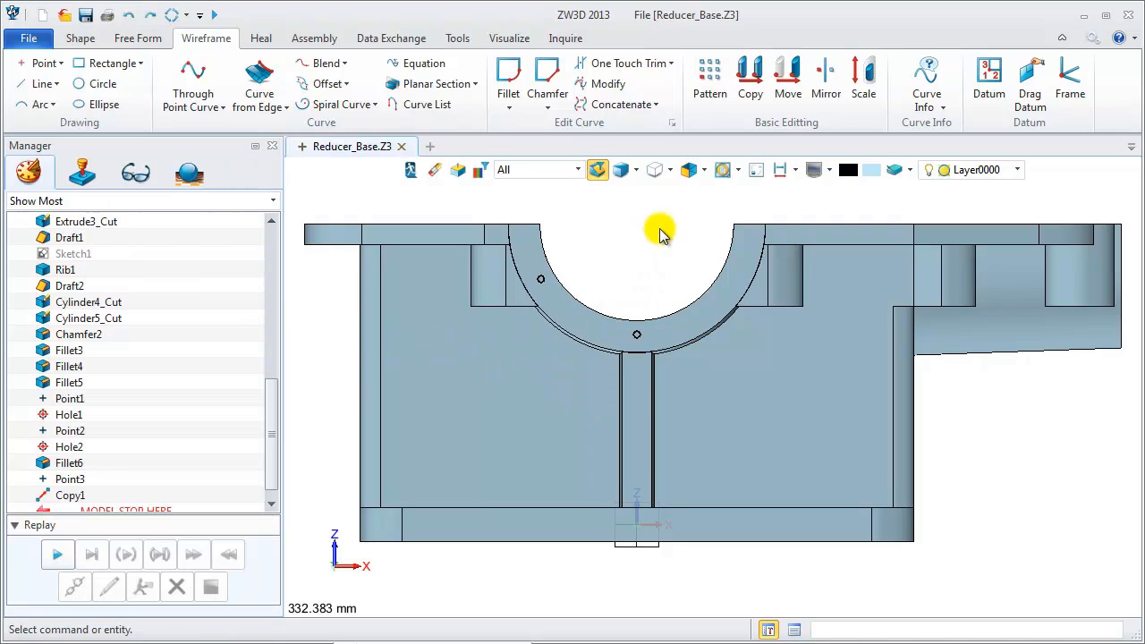
Copy the lower point again, rotated 60 degrees about the large bore's axis.
{"action": "left_click", "coordinate": [751, 85]}
{"action": "left_click", "coordinate": [635, 338]}
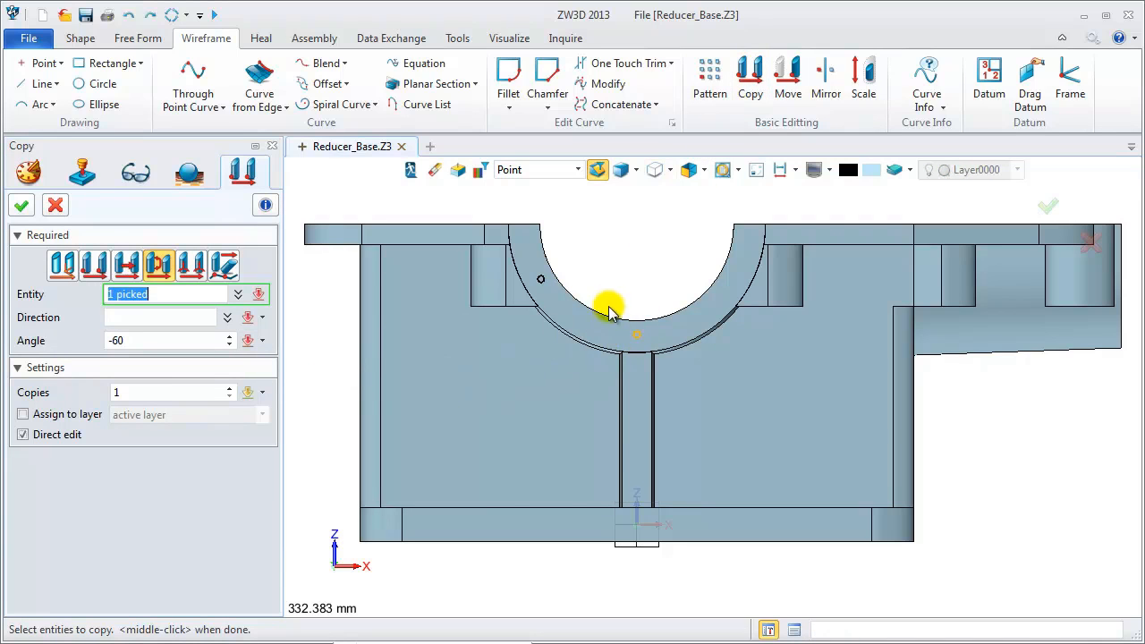
{"action": "middle_click", "coordinate": [608, 309]}
{"action": "middle_click", "coordinate": [606, 314]}
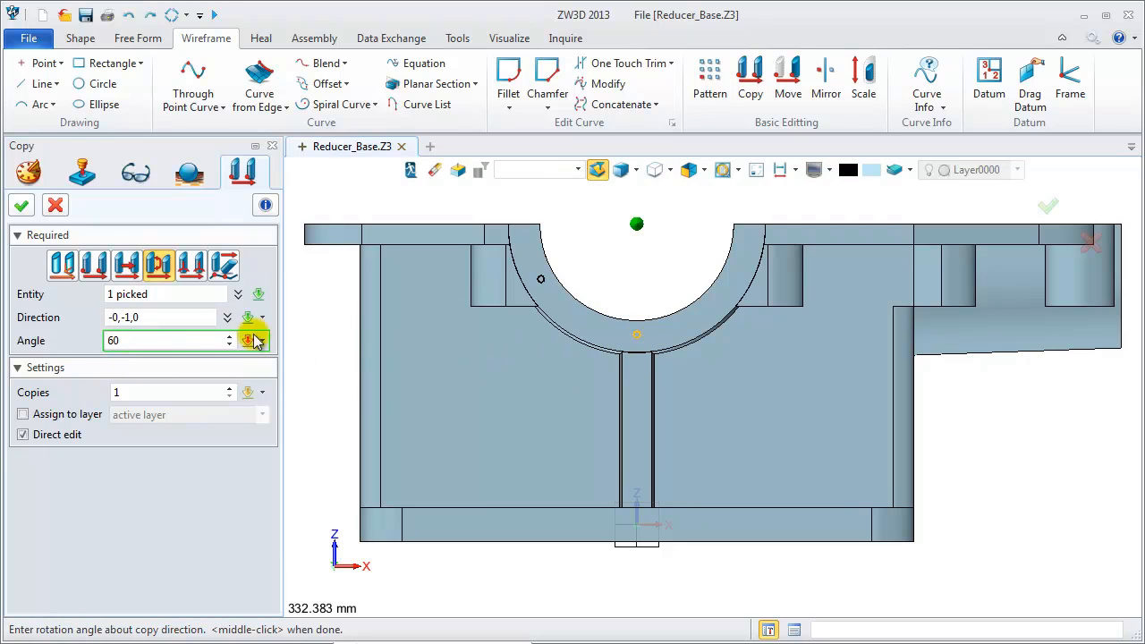
{"action": "left_click", "coordinate": [23, 207]}
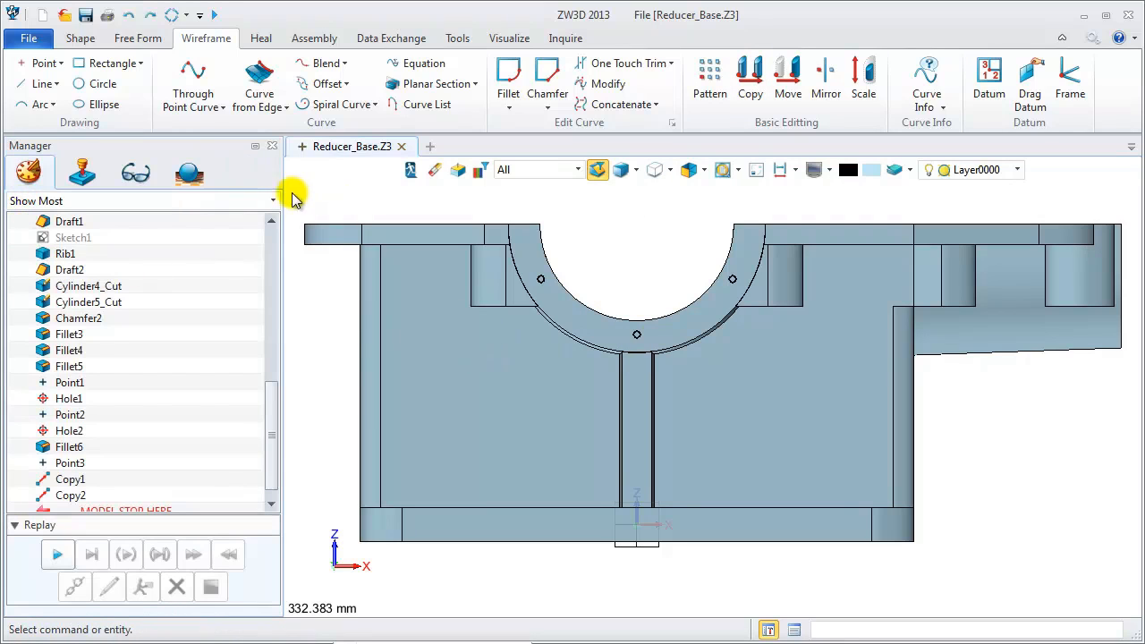
Start a hole feature on the large bearing's front face, using the three points as hole locations.
{"action": "left_click", "coordinate": [80, 38]}
{"action": "left_click", "coordinate": [400, 80]}
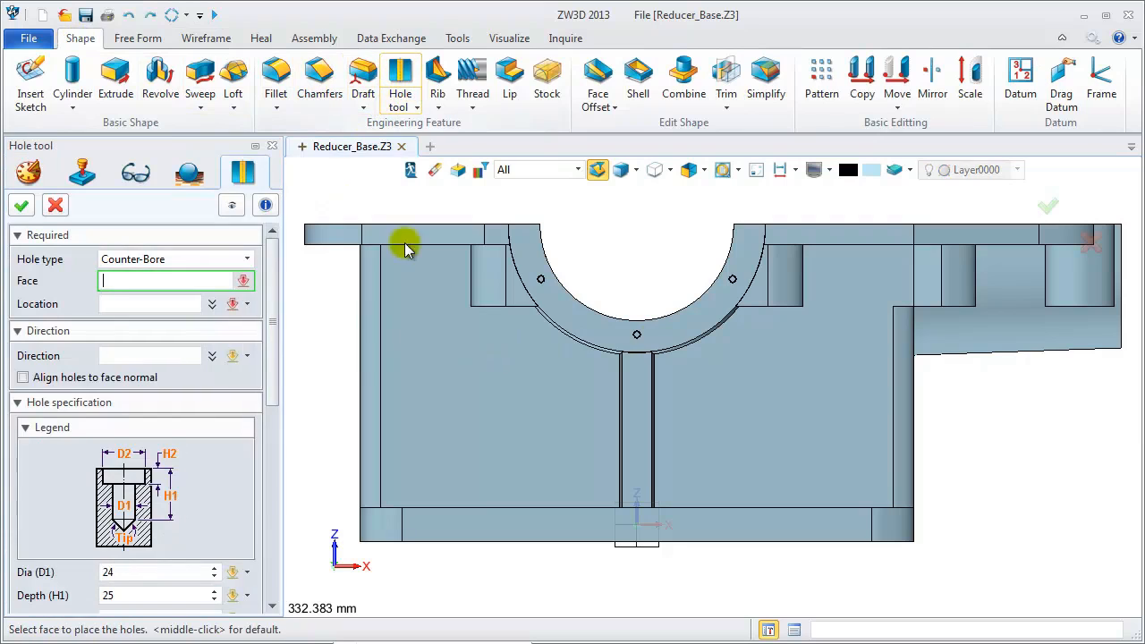
{"action": "left_click", "coordinate": [547, 169]}
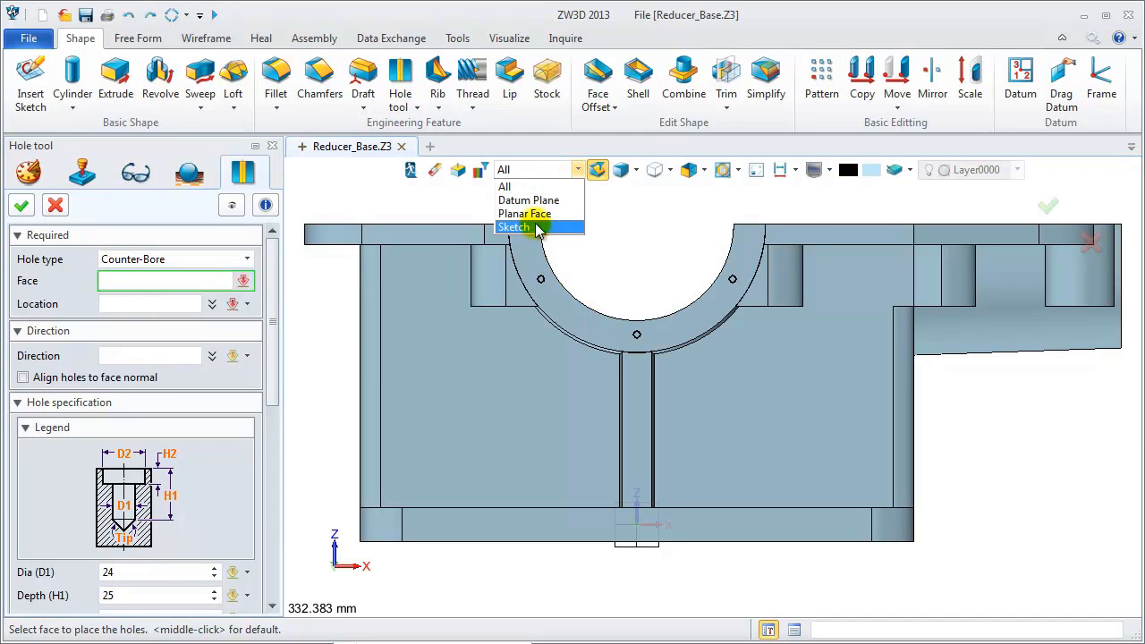
{"action": "left_click", "coordinate": [535, 188]}
{"action": "left_click", "coordinate": [522, 254]}
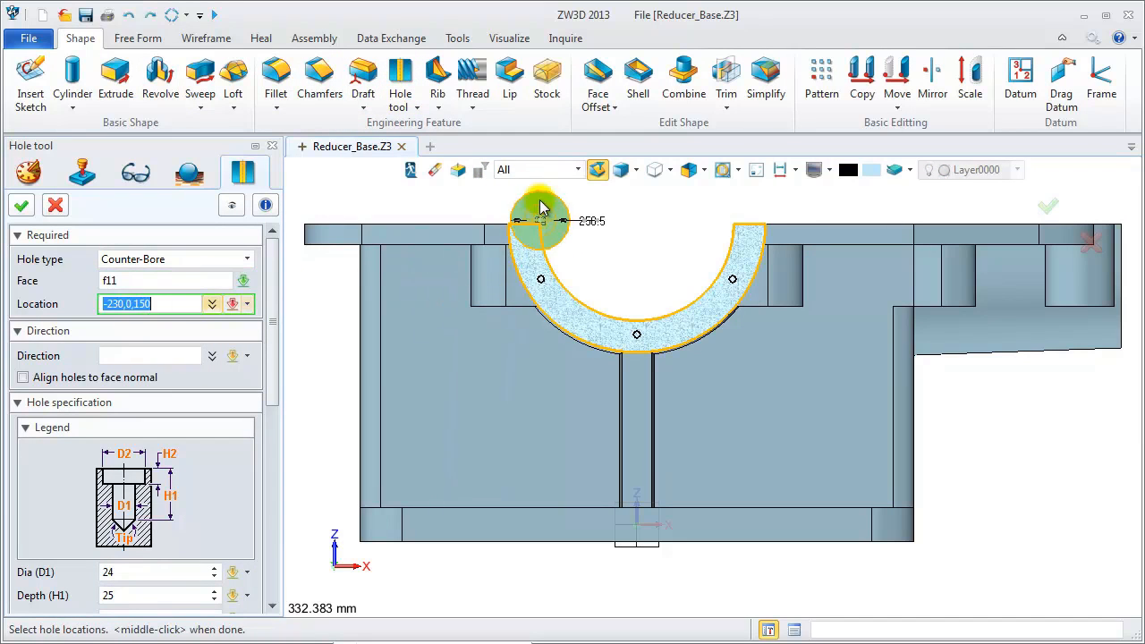
{"action": "left_click", "coordinate": [536, 170]}
{"action": "left_click", "coordinate": [517, 265]}
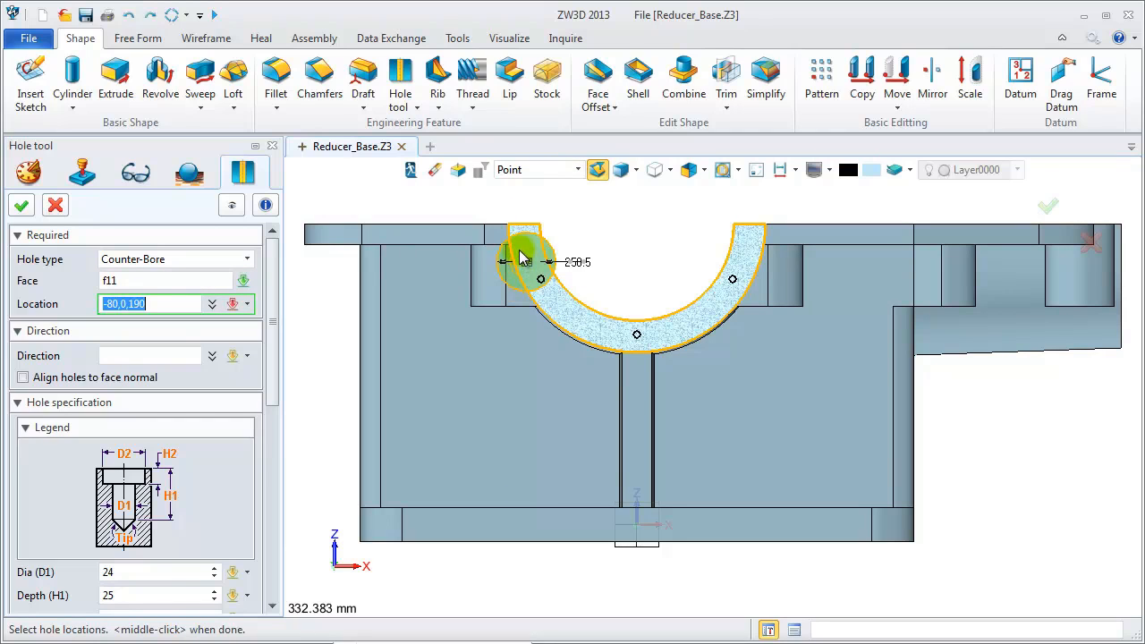
{"action": "left_click", "coordinate": [541, 281]}
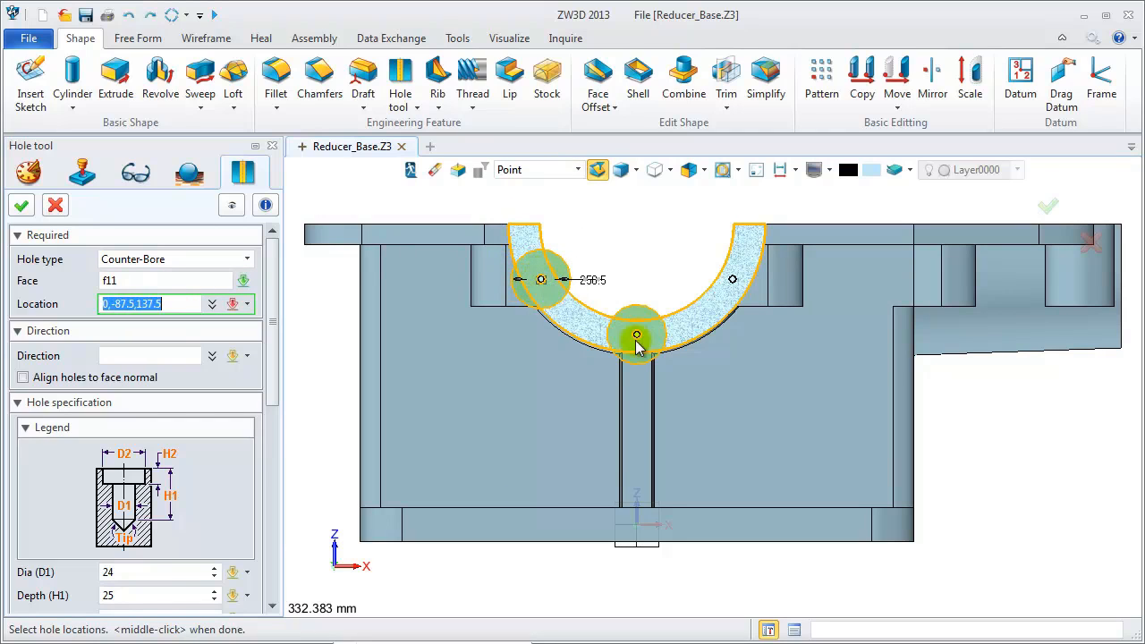
{"action": "left_click", "coordinate": [636, 335]}
{"action": "left_click", "coordinate": [732, 280]}
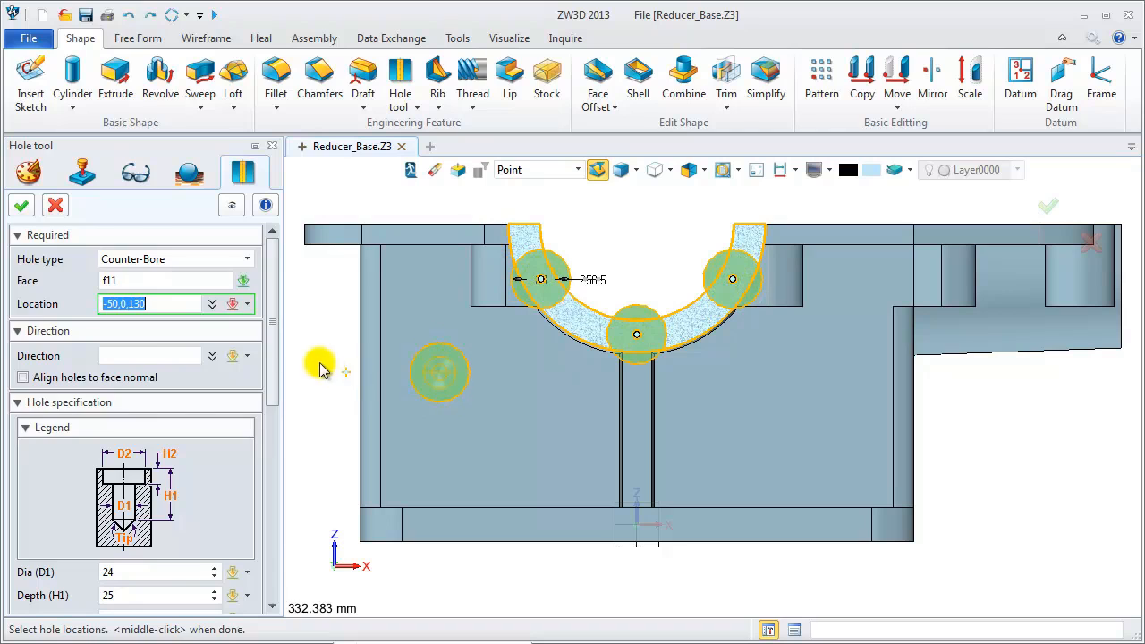
Clear the hole's diameter D1, depth H1, D2 and H2 values.
{"action": "scroll", "coordinate": [278, 416], "scroll_direction": "down", "scroll_amount": 2}
{"action": "scroll", "coordinate": [273, 439], "scroll_direction": "down", "scroll_amount": 2}
{"action": "scroll", "coordinate": [179, 376], "scroll_direction": "up", "scroll_amount": 1}
{"action": "left_click", "coordinate": [104, 306]}
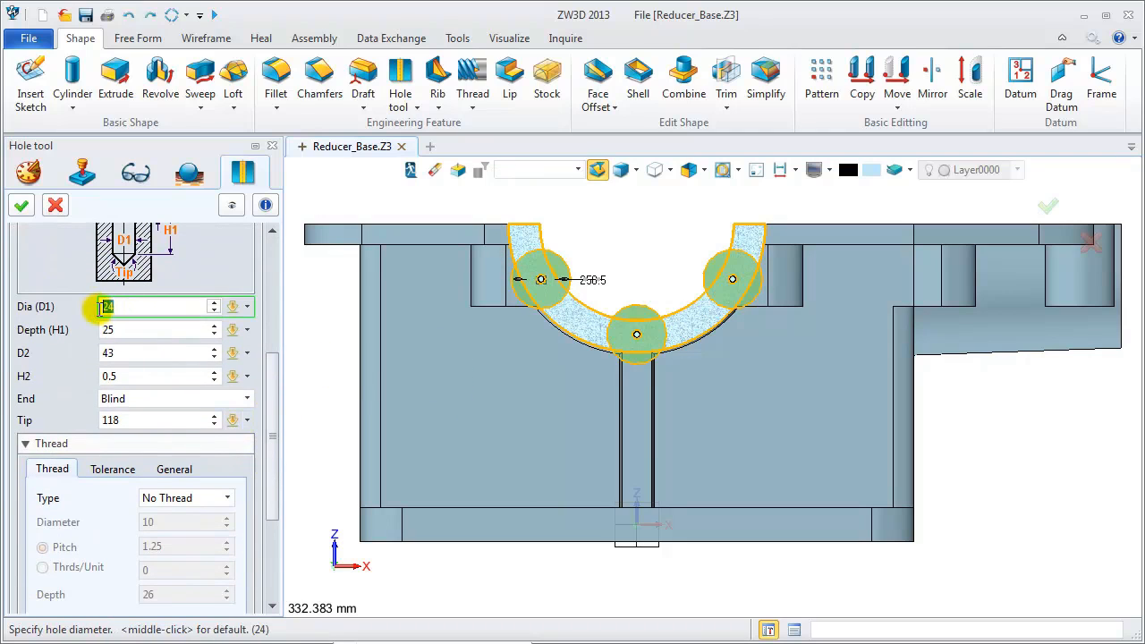
{"action": "key", "text": "Tab"}
{"action": "key", "text": "BackSpace"}
{"action": "key", "text": "Tab"}
{"action": "key", "text": "BackSpace"}
{"action": "key", "text": "Tab"}
{"action": "key", "text": "BackSpace"}
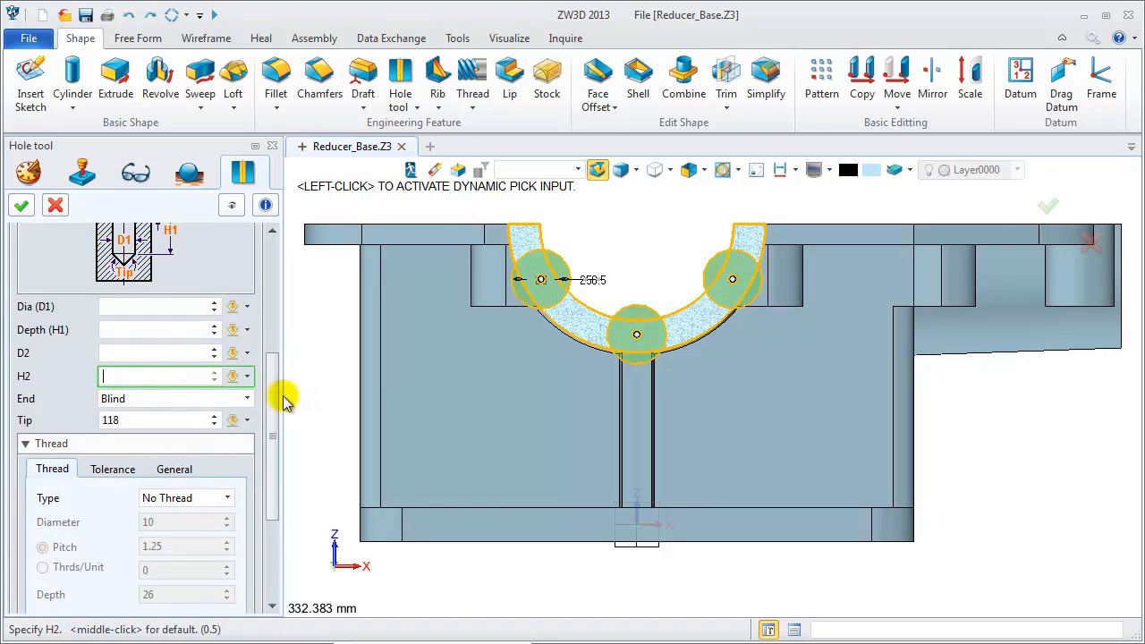
Apply the M10X1.25 preset from Bundles.Z3 to the hole specification and create the three holes.
{"action": "left_click_drag", "start_coordinate": [273, 404], "coordinate": [265, 450]}
{"action": "left_click", "coordinate": [198, 503]}
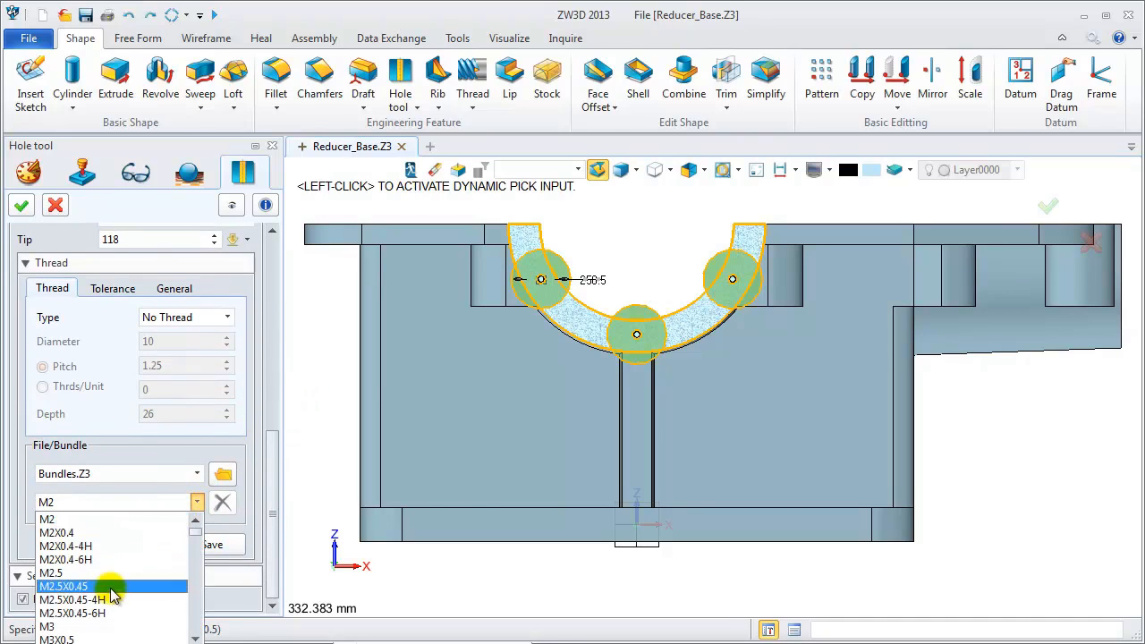
{"action": "mouse_move", "coordinate": [197, 532]}
{"action": "left_mouse_down"}
{"action": "mouse_move", "coordinate": [198, 553]}
{"action": "mouse_move", "coordinate": [199, 542]}
{"action": "left_mouse_up"}
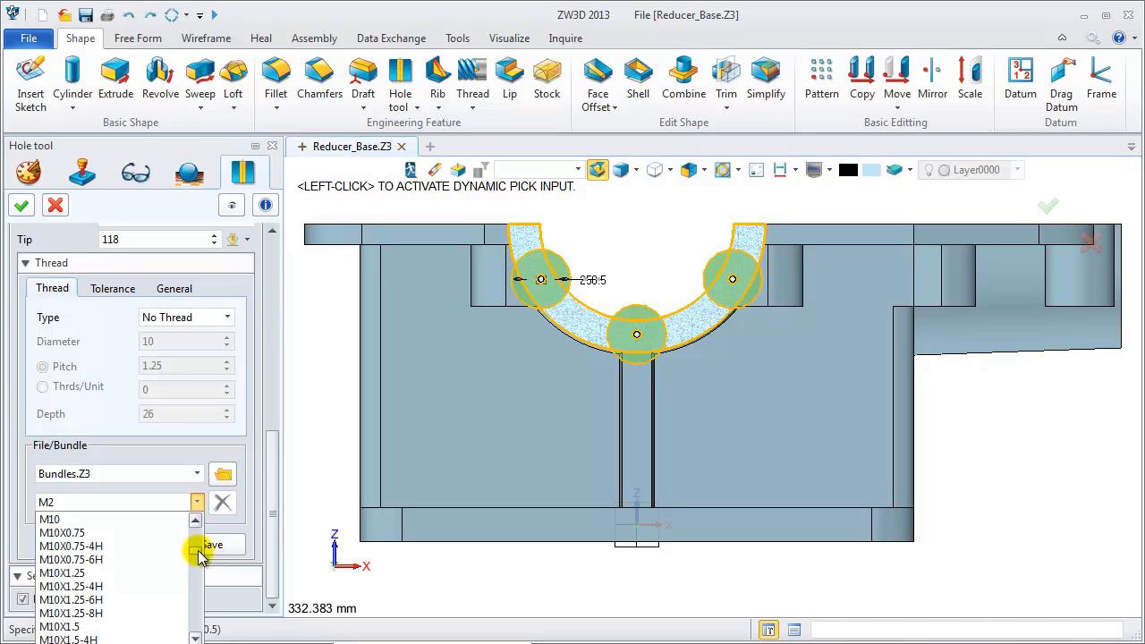
{"action": "left_click", "coordinate": [77, 570]}
{"action": "left_click_drag", "start_coordinate": [269, 463], "coordinate": [71, 232]}
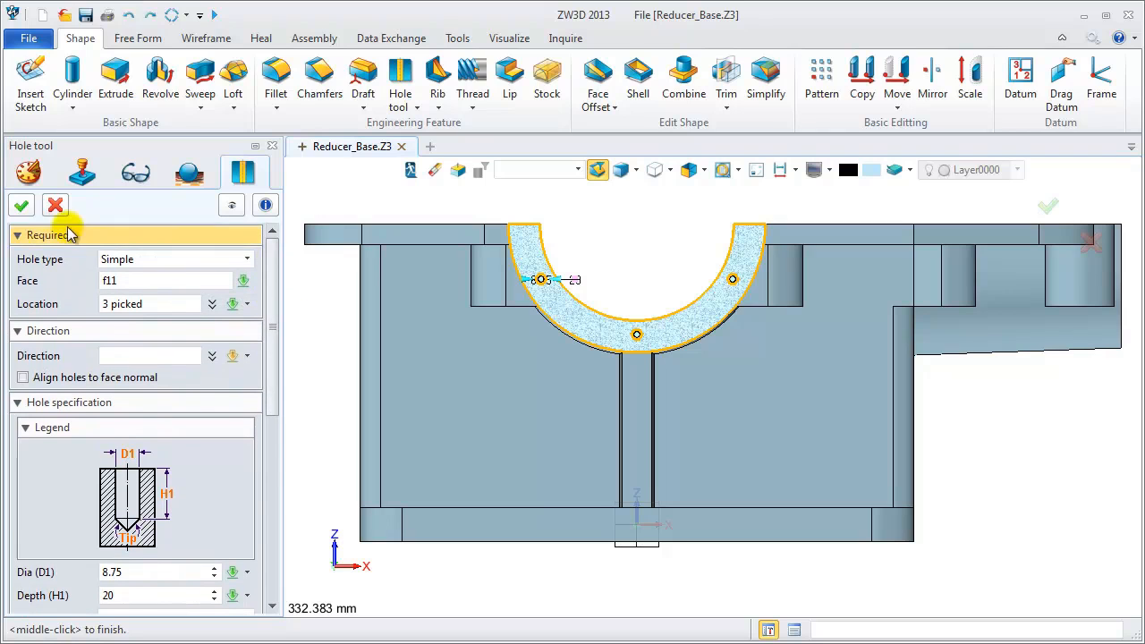
{"action": "left_click", "coordinate": [21, 204]}
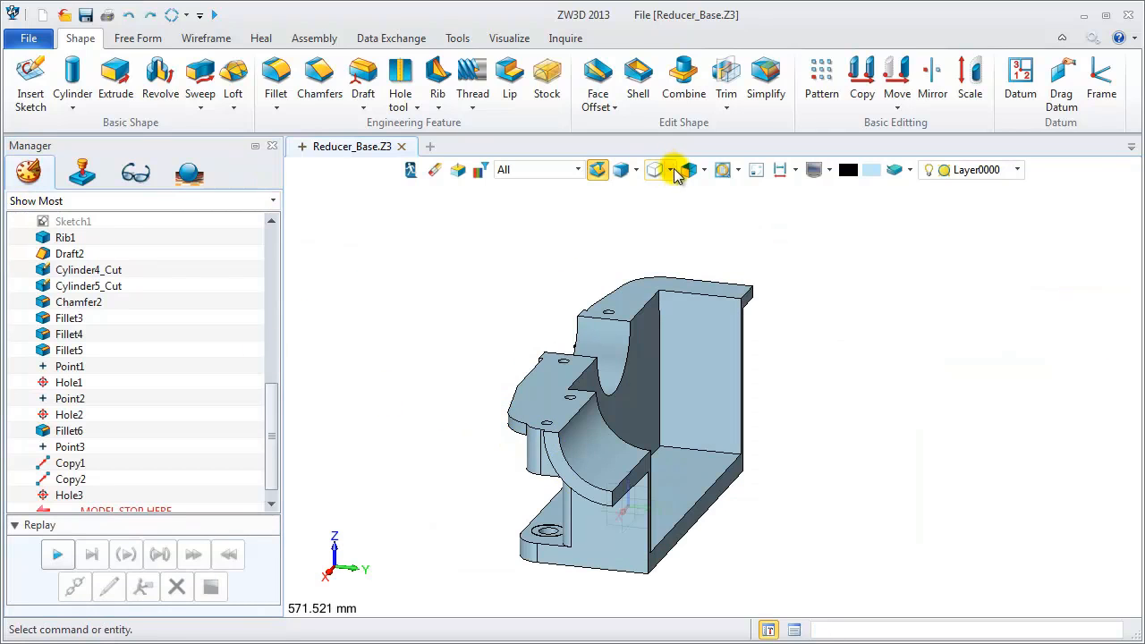
Move the whole base shape from the midpoint of the floor's long open-side edge to point 0.
{"action": "left_click", "coordinate": [892, 73]}
{"action": "left_click", "coordinate": [676, 410]}
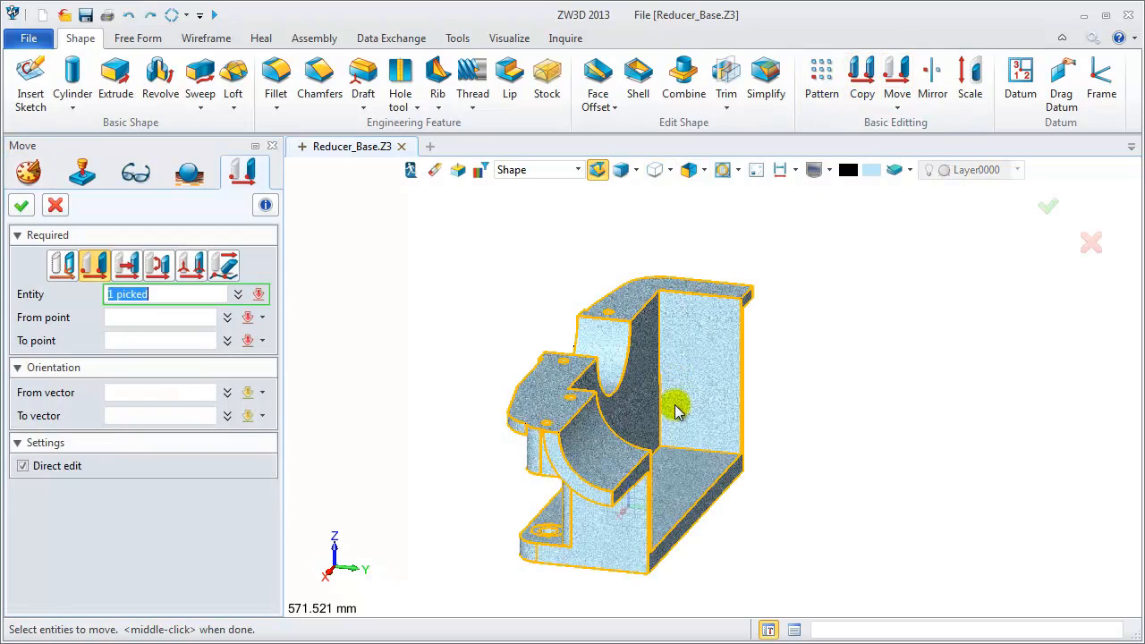
{"action": "left_click", "coordinate": [146, 317]}
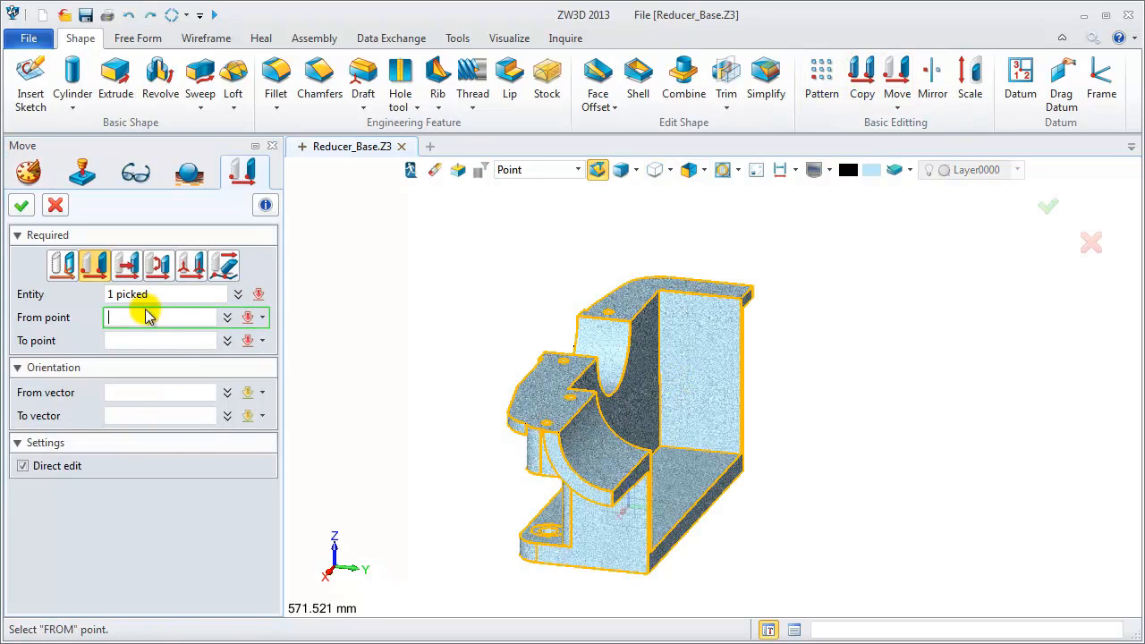
{"action": "right_click", "coordinate": [721, 484]}
{"action": "left_click", "coordinate": [795, 181]}
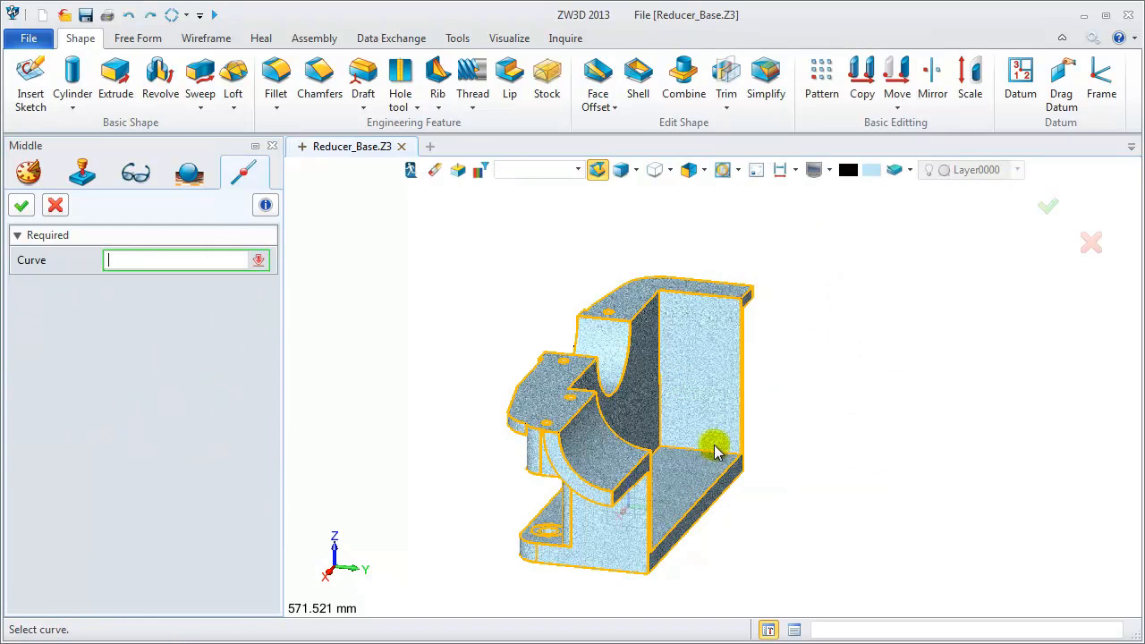
{"action": "left_click", "coordinate": [696, 506]}
{"action": "left_click", "coordinate": [179, 340]}
{"action": "type", "text": "0"}
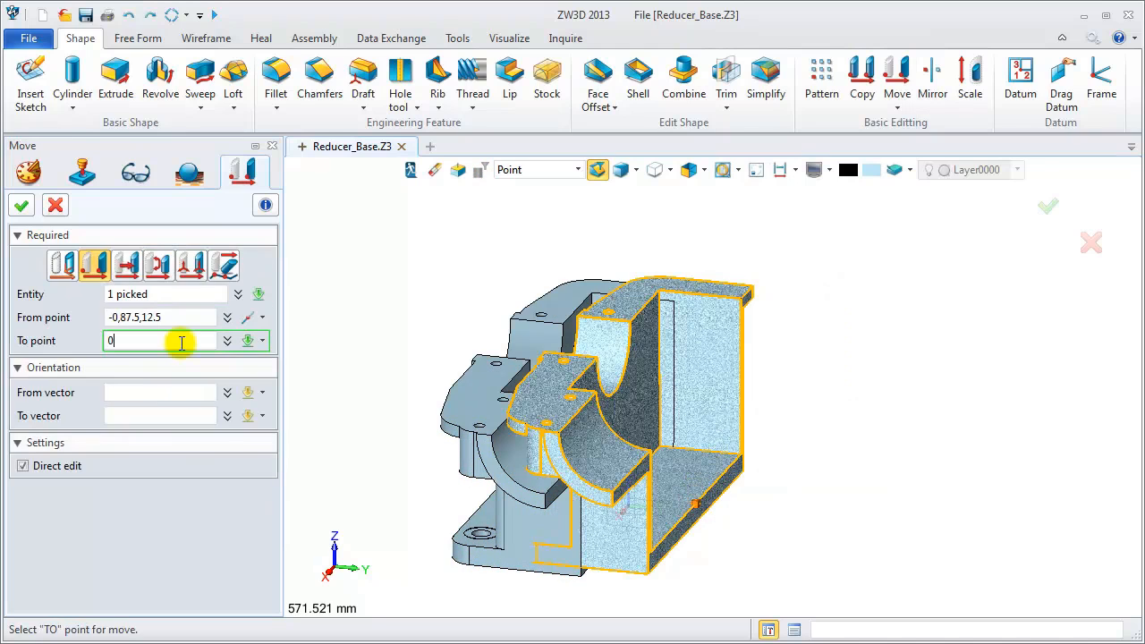
{"action": "left_click", "coordinate": [22, 207]}
Filter the selection to points and hide the three hole location points.
{"action": "left_click", "coordinate": [537, 170]}
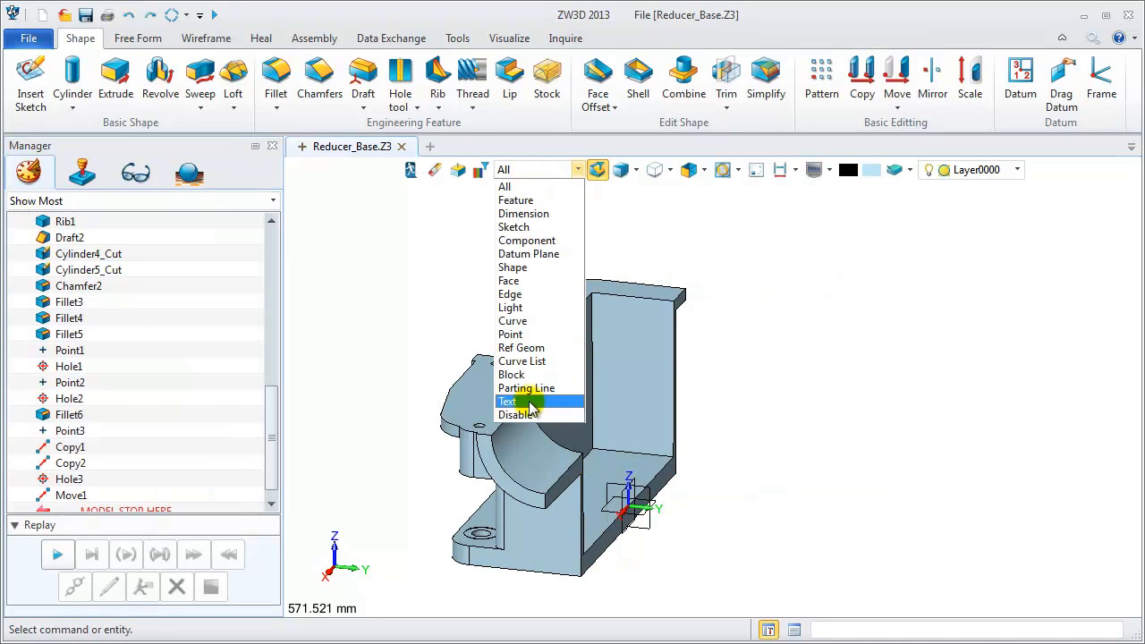
{"action": "left_click", "coordinate": [517, 335]}
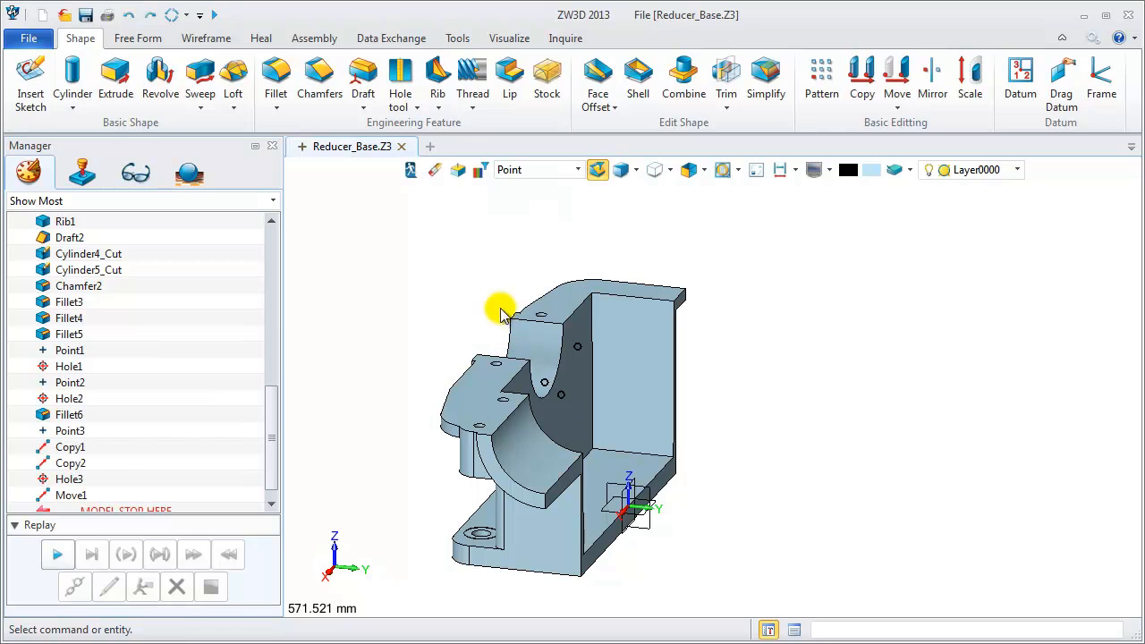
{"action": "left_click_drag", "start_coordinate": [501, 311], "coordinate": [614, 394]}
{"action": "right_click", "coordinate": [578, 357]}
{"action": "left_click", "coordinate": [619, 383]}
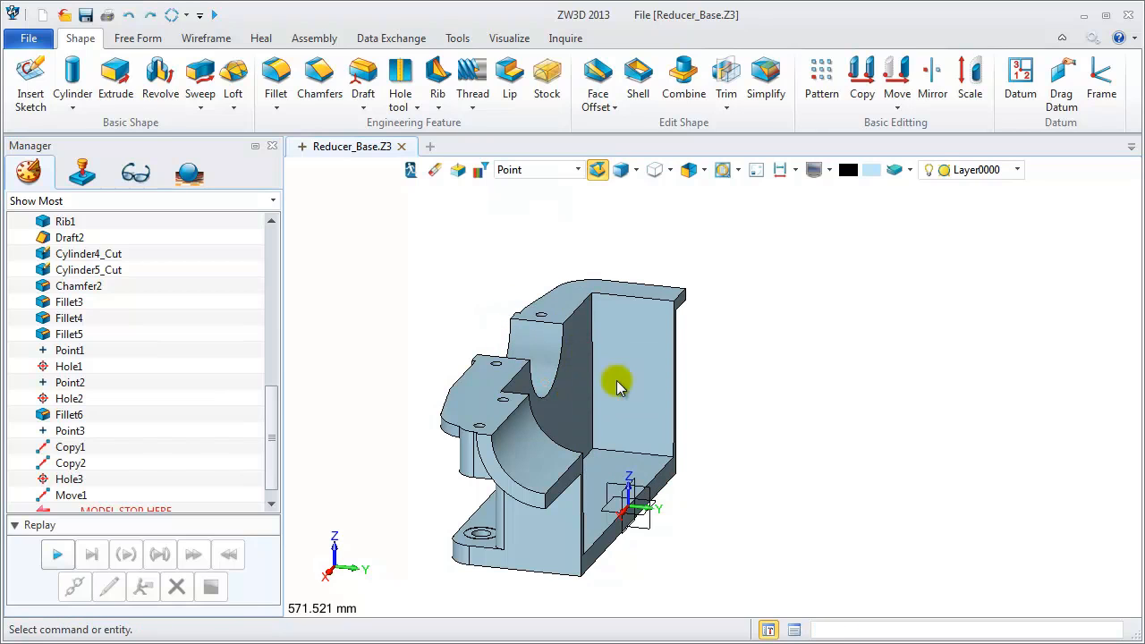
Mirror the half-housing as a copy about the XZ datum plane.
{"action": "left_click", "coordinate": [932, 81]}
{"action": "left_click", "coordinate": [646, 400]}
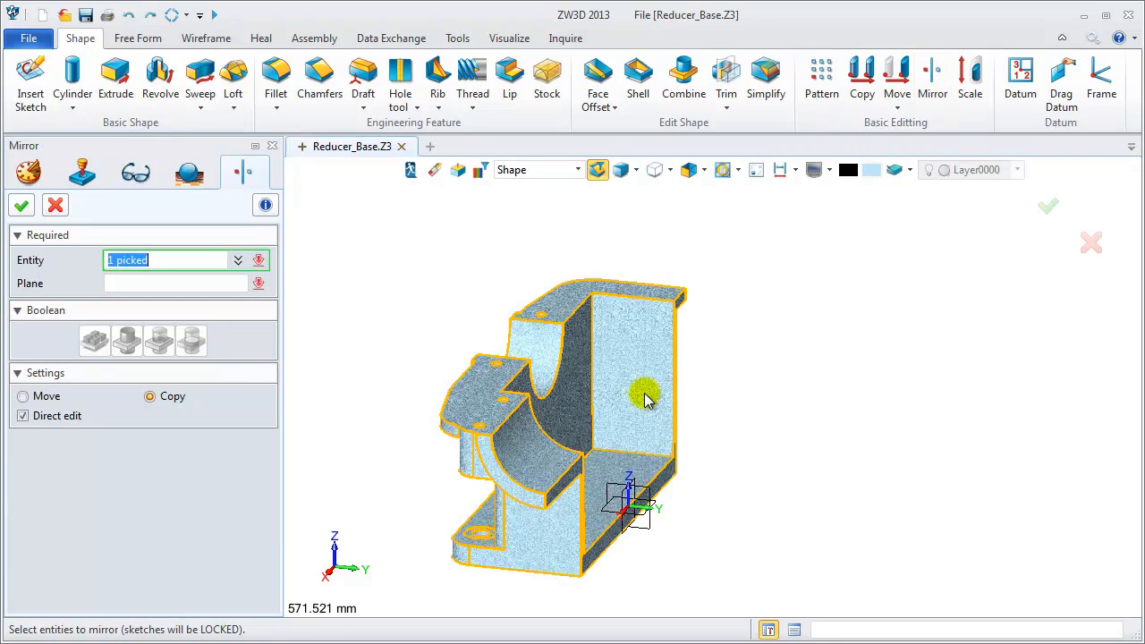
{"action": "left_click", "coordinate": [143, 283]}
{"action": "left_click", "coordinate": [642, 503]}
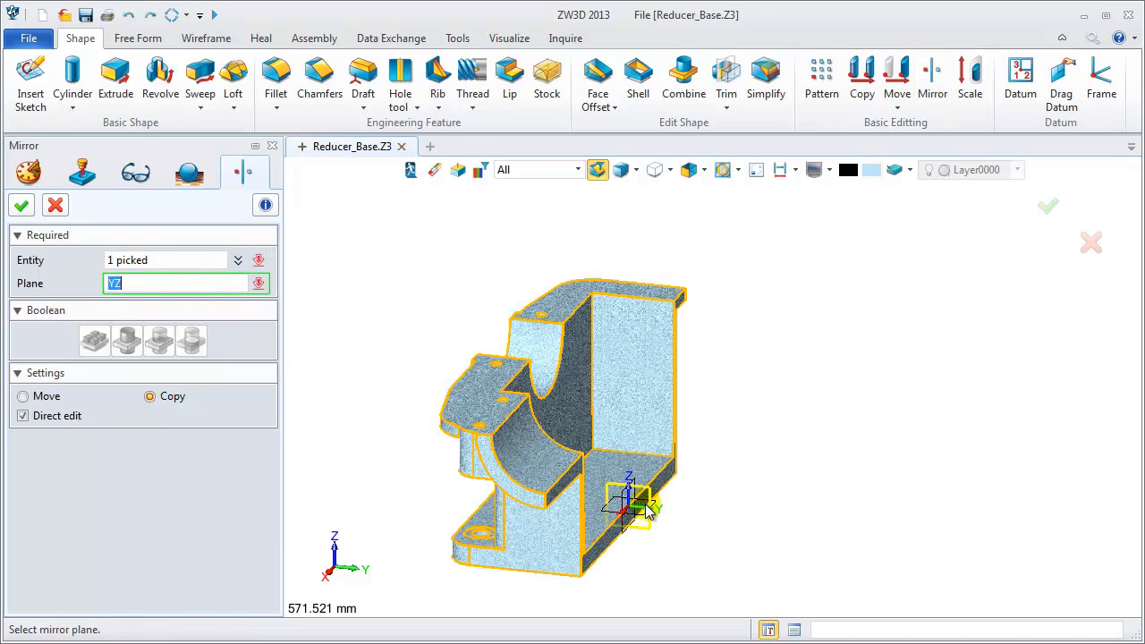
{"action": "left_click", "coordinate": [626, 532]}
{"action": "left_click", "coordinate": [21, 206]}
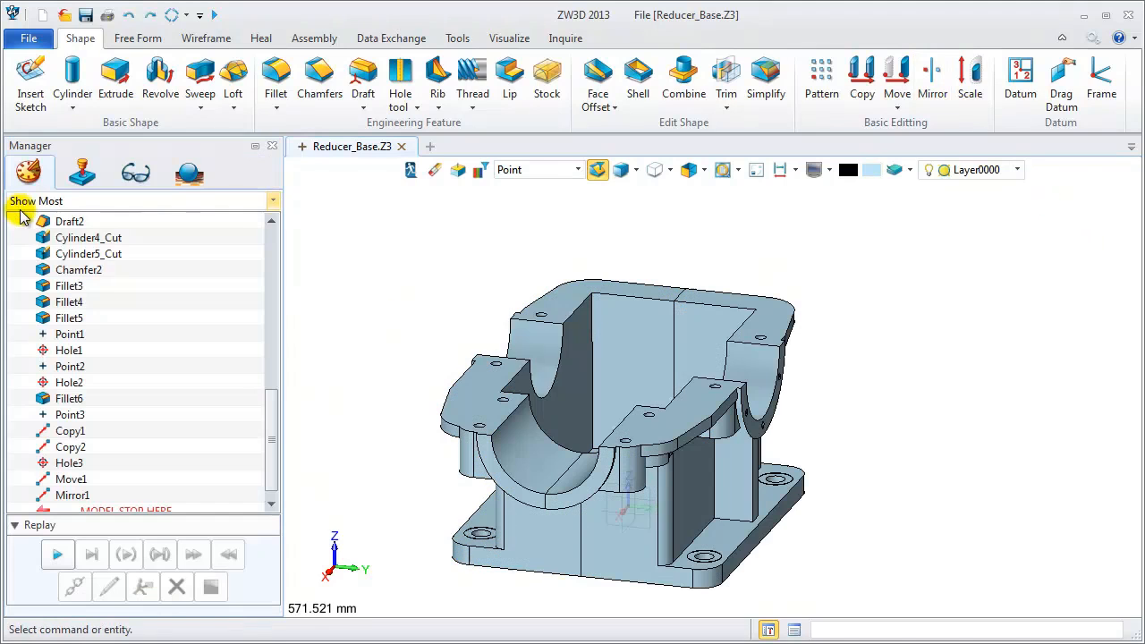
Combine the two housing halves with an Add operation, using the original half as base and the mirrored half as operator.
{"action": "left_click", "coordinate": [684, 80]}
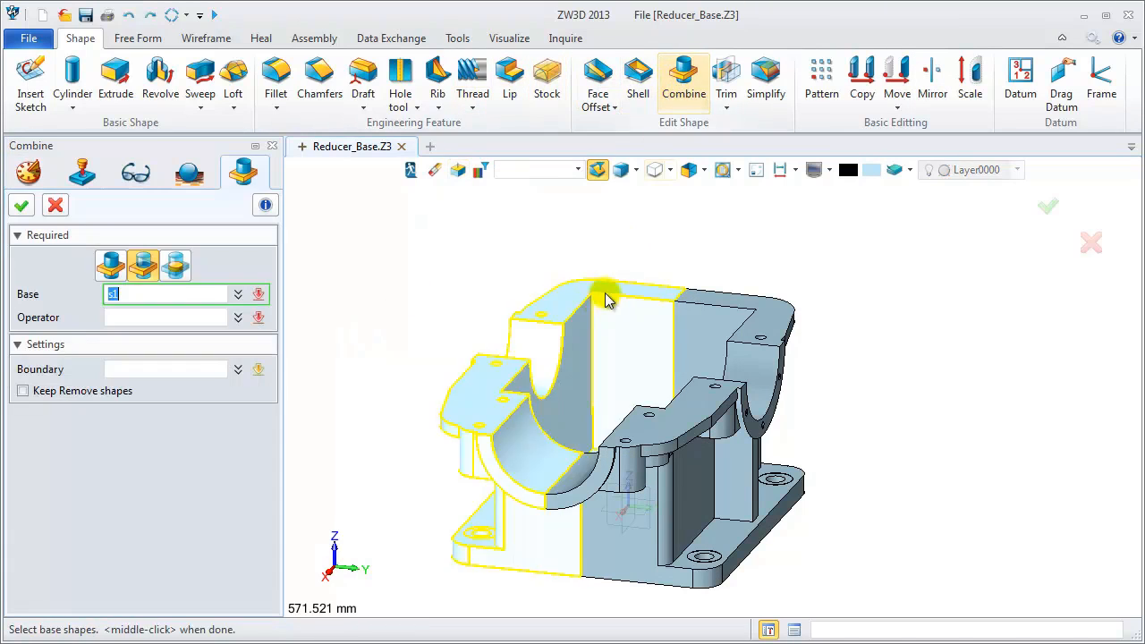
{"action": "left_click", "coordinate": [599, 299]}
{"action": "left_click", "coordinate": [710, 374]}
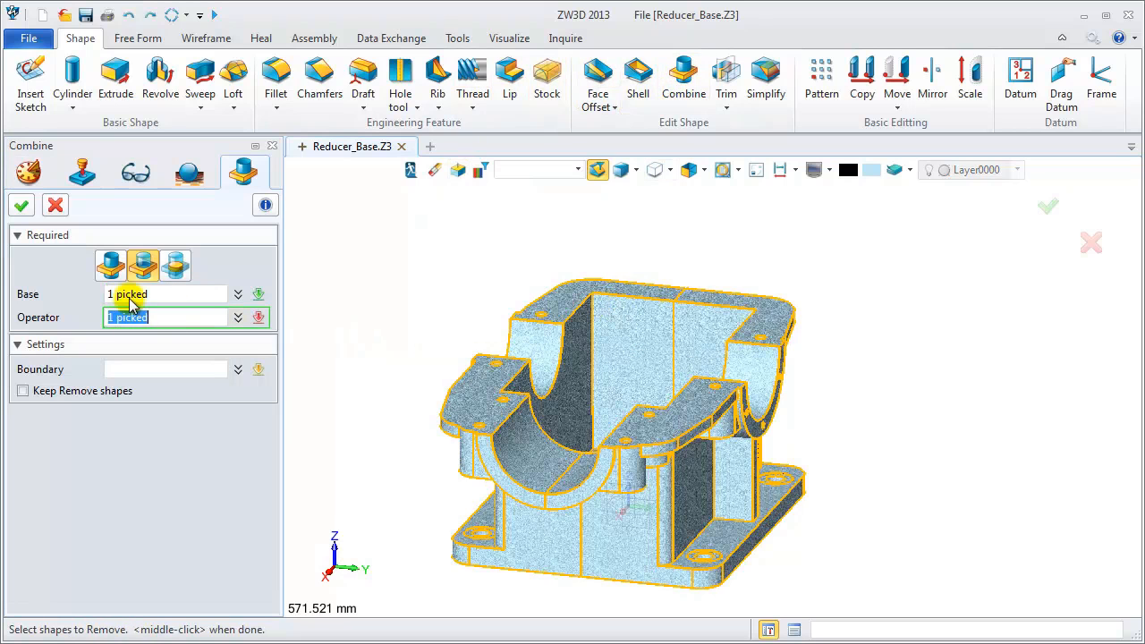
{"action": "left_click", "coordinate": [112, 268]}
{"action": "left_click", "coordinate": [22, 207]}
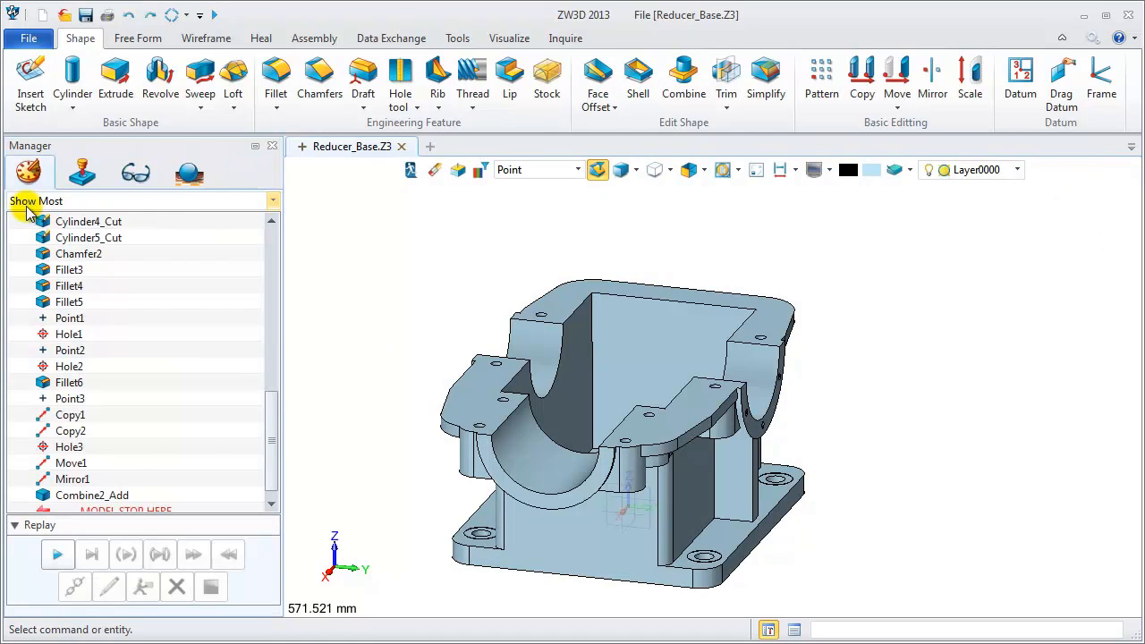
Insert a new sketch on the XZ datum plane.
{"action": "right_click_drag", "start_coordinate": [435, 397], "coordinate": [568, 405]}
{"action": "right_click", "coordinate": [393, 254]}
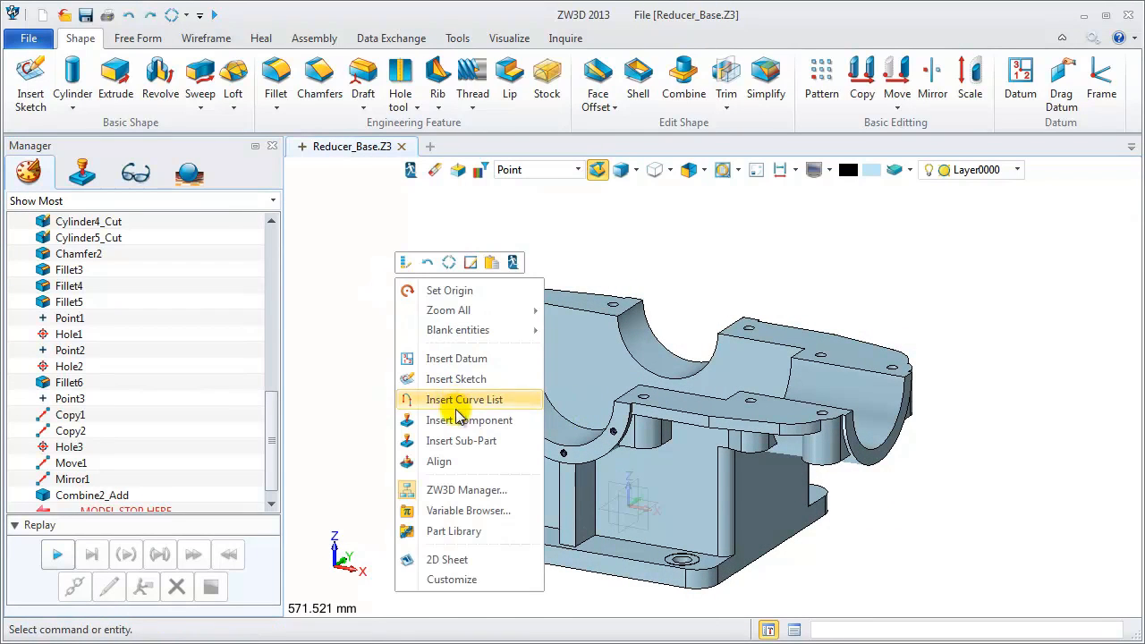
{"action": "left_click", "coordinate": [425, 379]}
{"action": "left_click", "coordinate": [626, 486]}
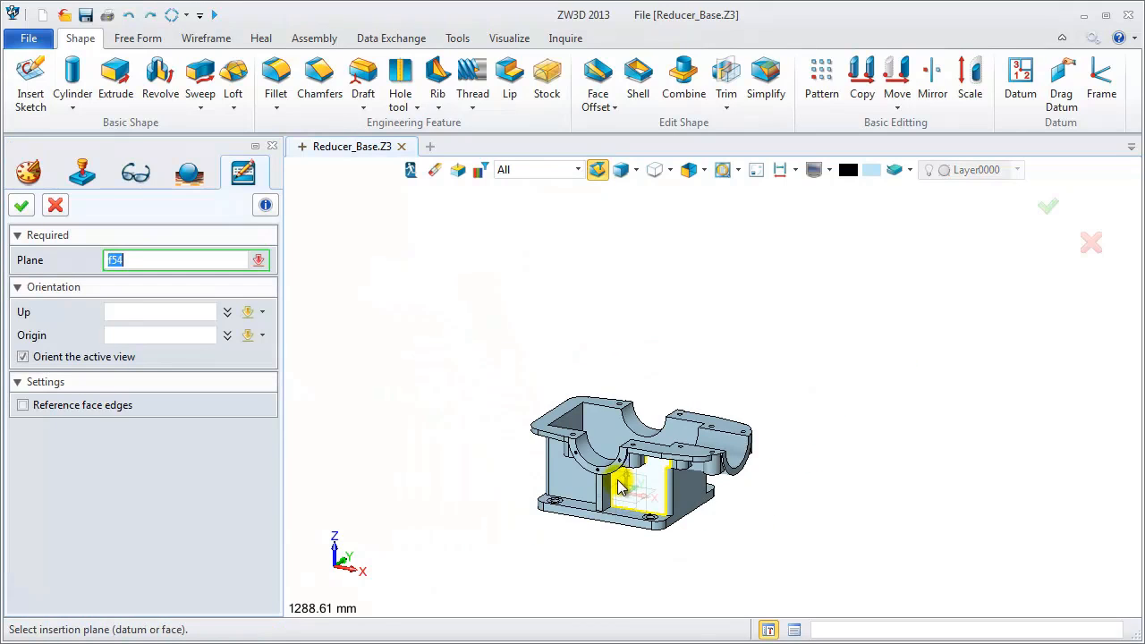
{"action": "left_click", "coordinate": [619, 455]}
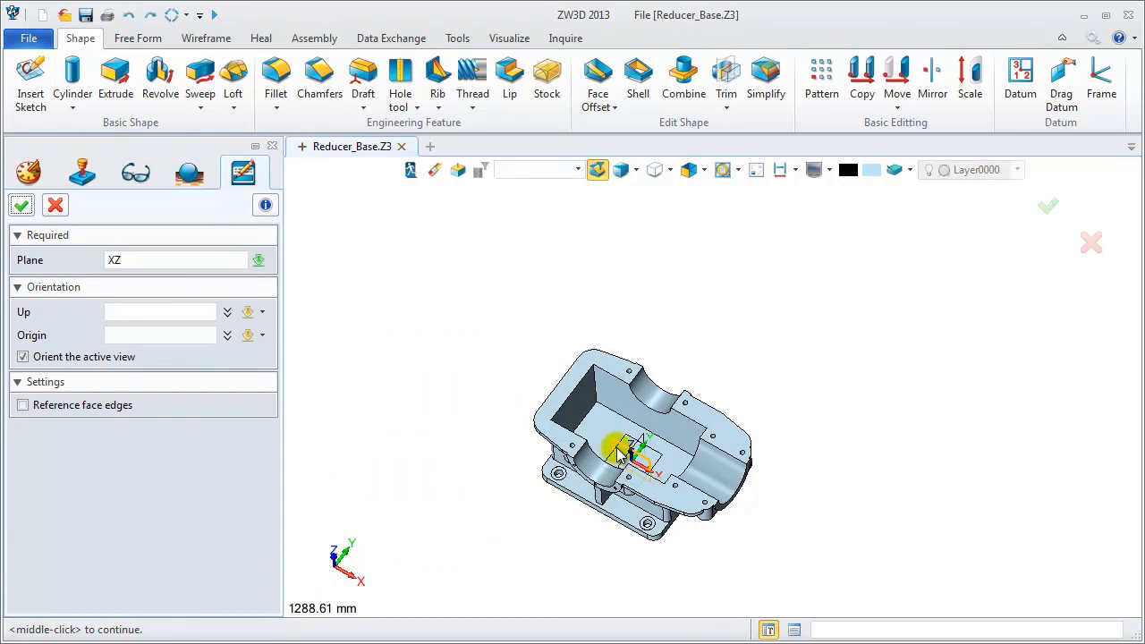
{"action": "middle_click", "coordinate": [474, 422]}
Sketch a rib profile beneath the overhanging bearing housing: a line from 195,10 to 300,65 and a vertical line up to the overhang.
{"action": "scroll", "coordinate": [632, 366], "scroll_direction": "up", "scroll_amount": 3}
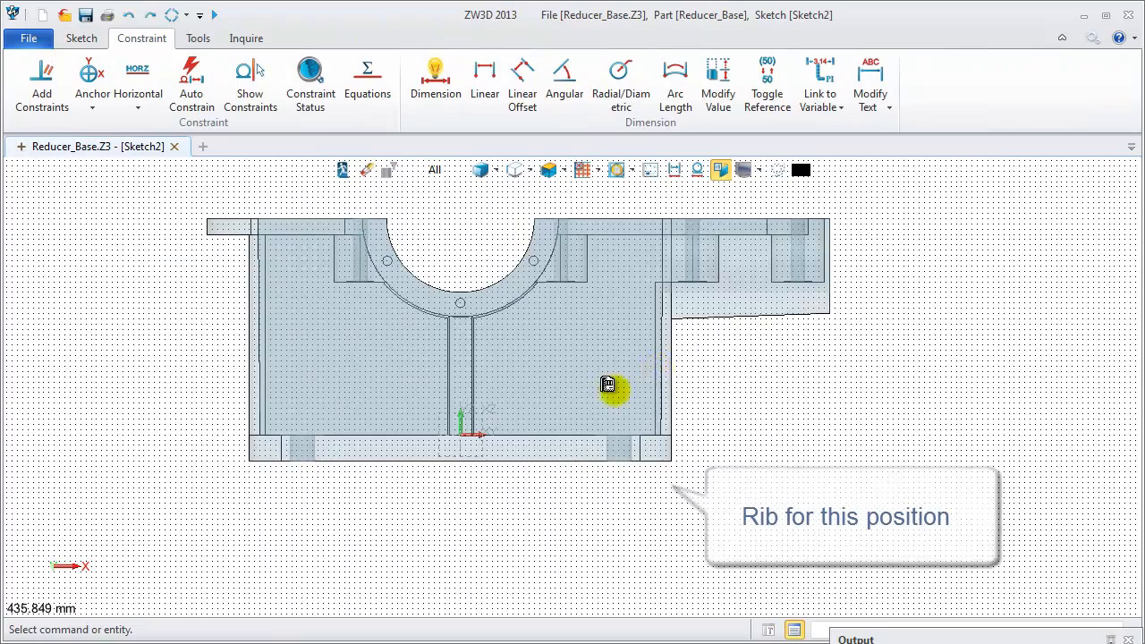
{"action": "middle_click_drag", "start_coordinate": [607, 385], "coordinate": [573, 396]}
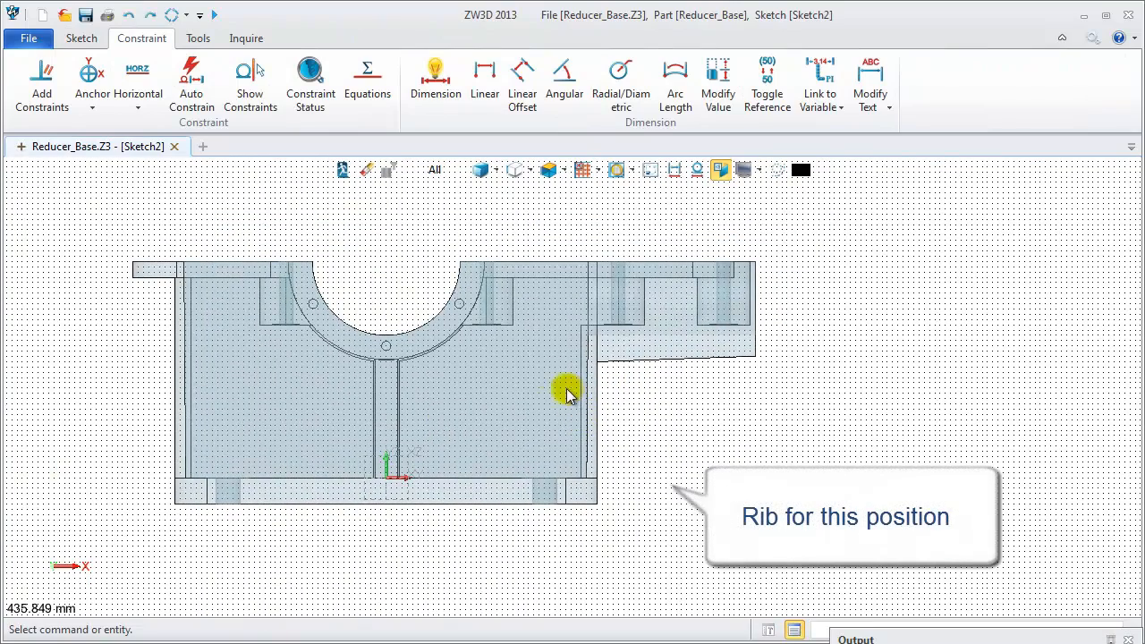
{"action": "left_click", "coordinate": [81, 38]}
{"action": "left_click", "coordinate": [64, 81]}
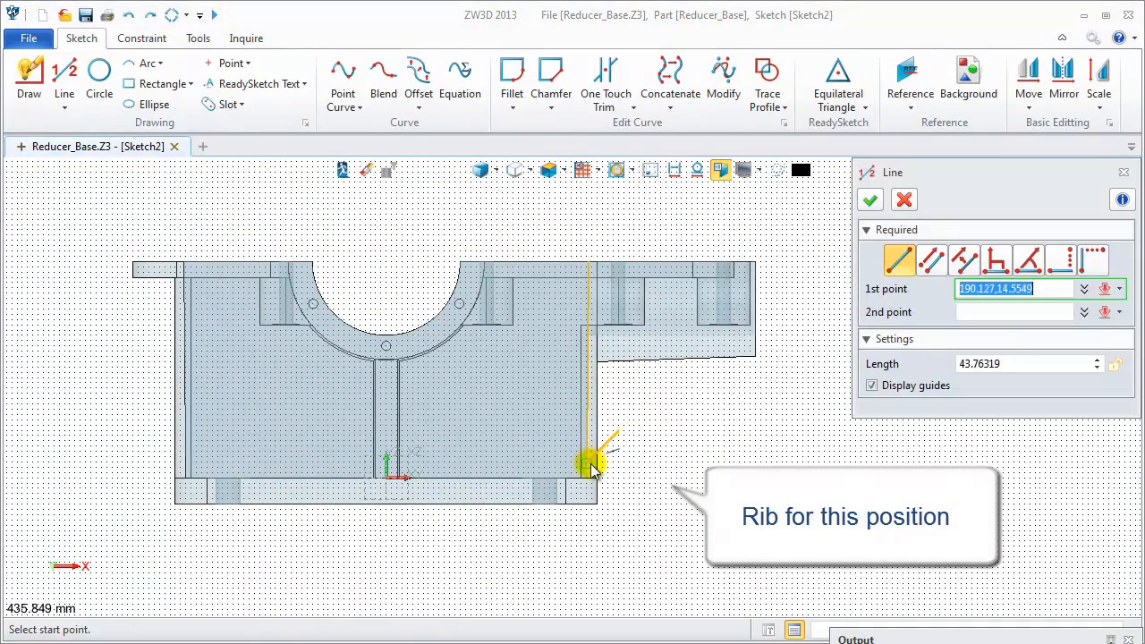
{"action": "scroll", "coordinate": [597, 475], "scroll_direction": "up", "scroll_amount": 3}
{"action": "left_click", "coordinate": [593, 467]}
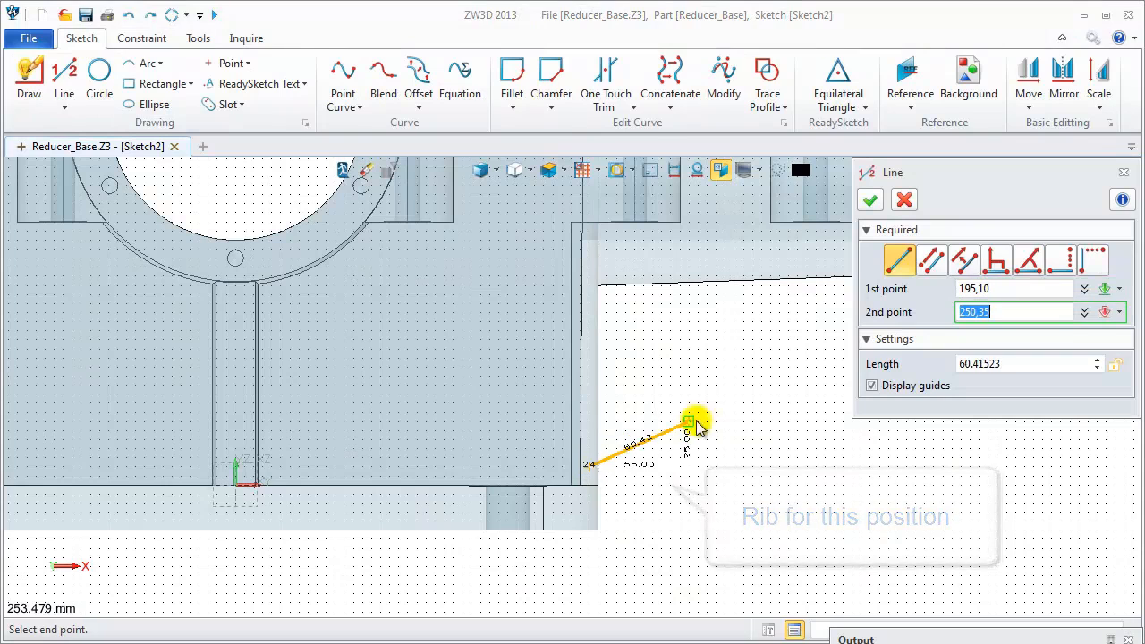
{"action": "left_click", "coordinate": [781, 367]}
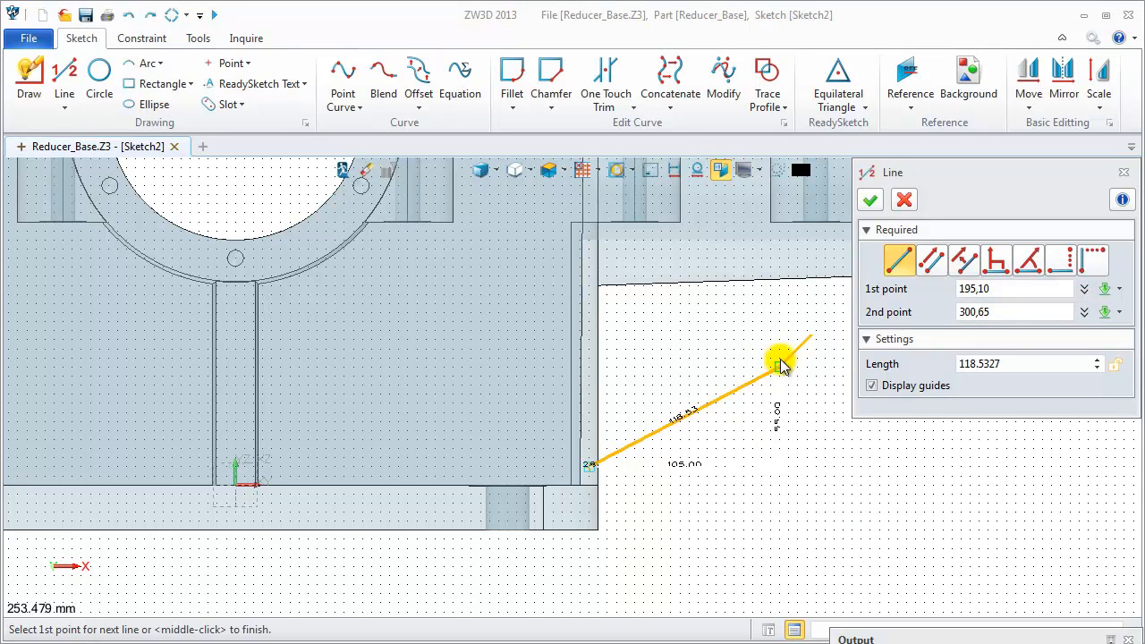
{"action": "left_click", "coordinate": [780, 367]}
{"action": "left_click", "coordinate": [781, 281]}
{"action": "middle_click", "coordinate": [786, 309]}
{"action": "scroll", "coordinate": [784, 317], "scroll_direction": "down", "scroll_amount": 2}
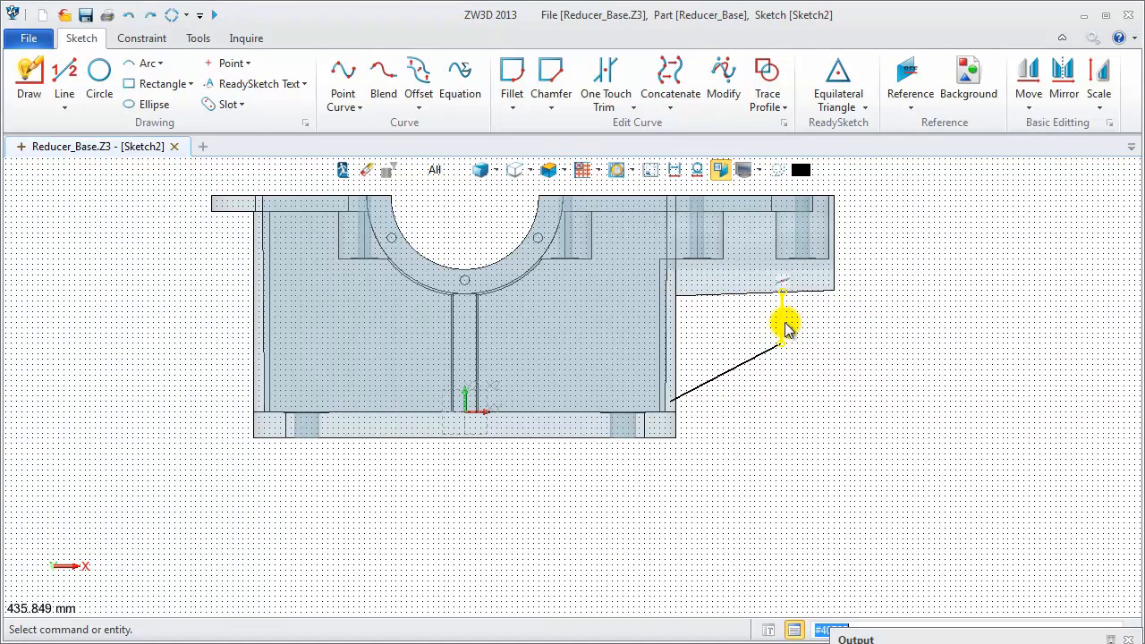
Dimension the profile's vertical line 90 mm horizontally from the housing's outer wall edge, and exit the sketch.
{"action": "left_click", "coordinate": [143, 37]}
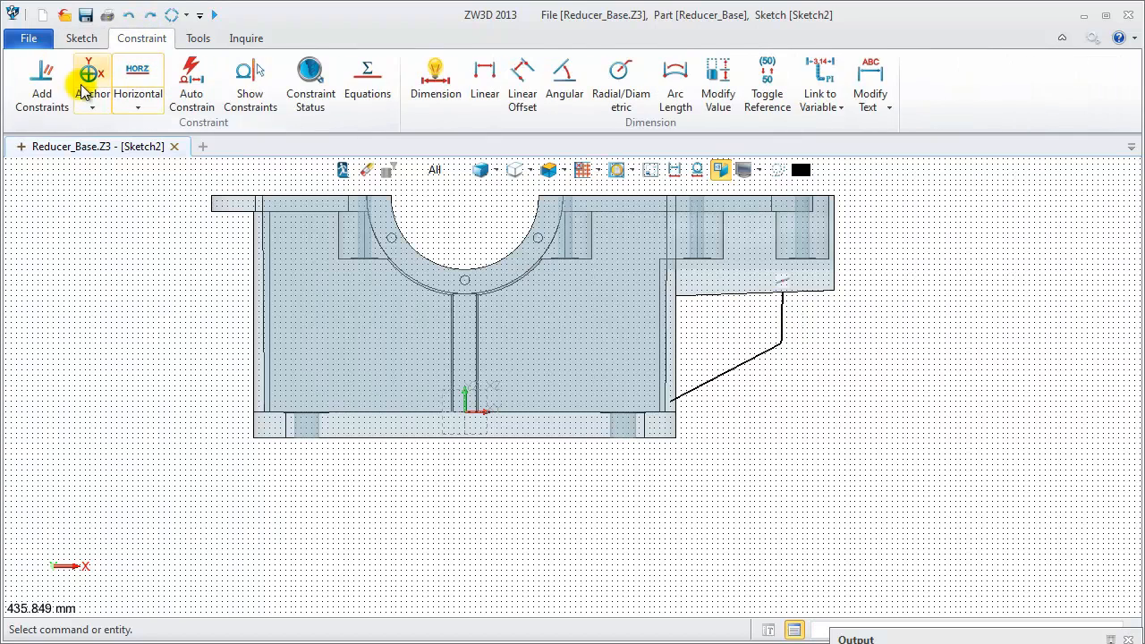
{"action": "left_click", "coordinate": [484, 82]}
{"action": "left_click", "coordinate": [681, 305]}
{"action": "left_click", "coordinate": [778, 298]}
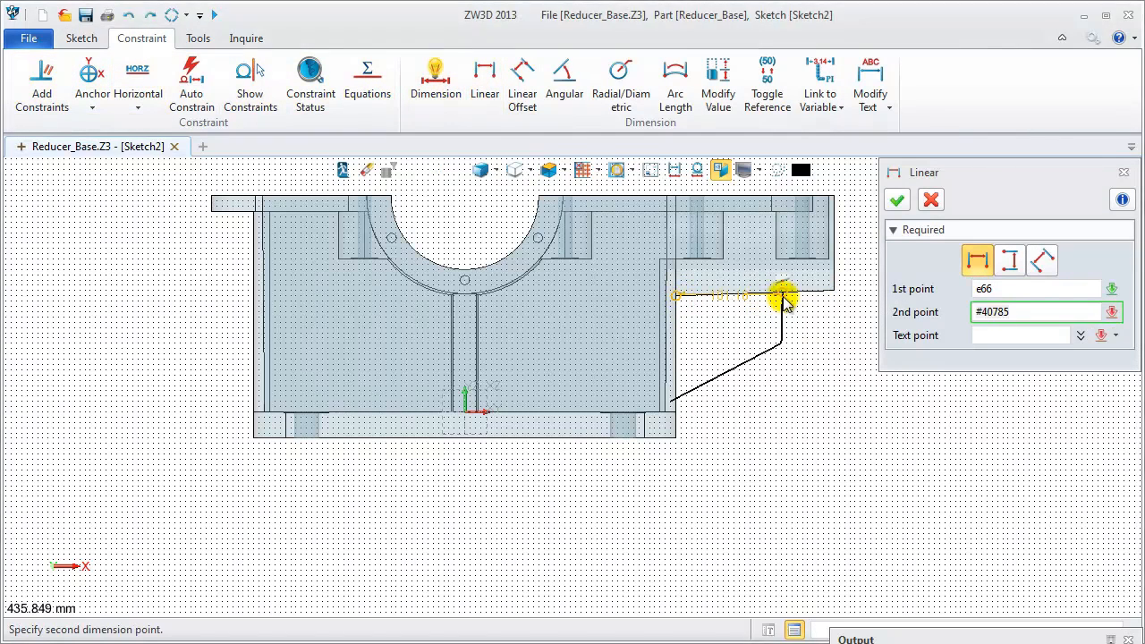
{"action": "left_click", "coordinate": [729, 195]}
{"action": "middle_click_drag", "start_coordinate": [716, 237], "coordinate": [719, 340]}
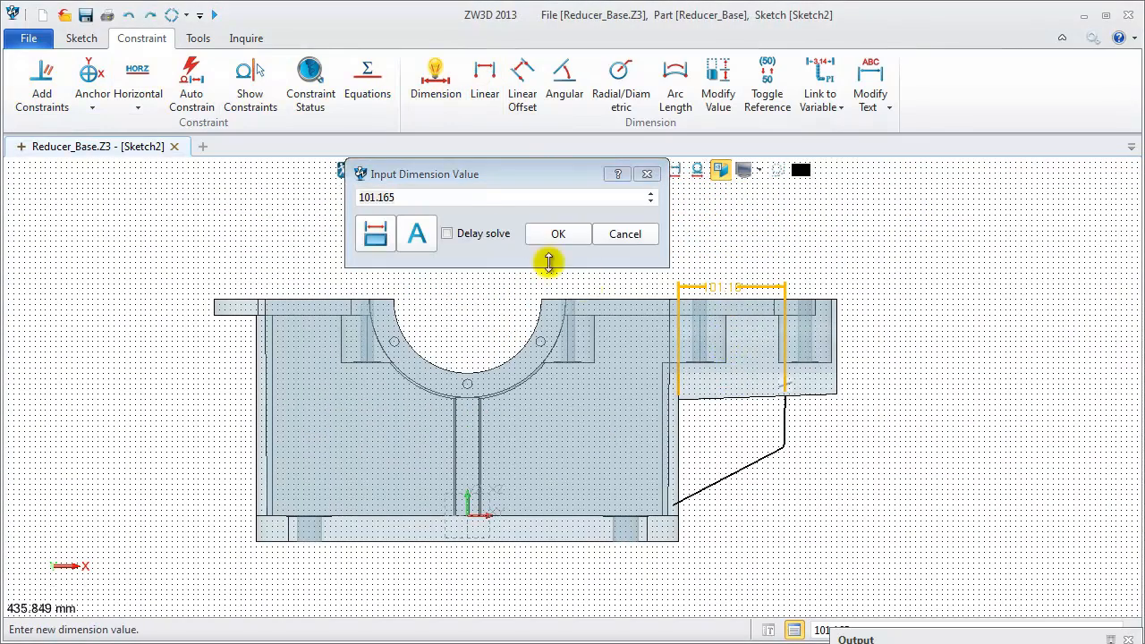
{"action": "left_click_drag", "start_coordinate": [417, 195], "coordinate": [326, 205]}
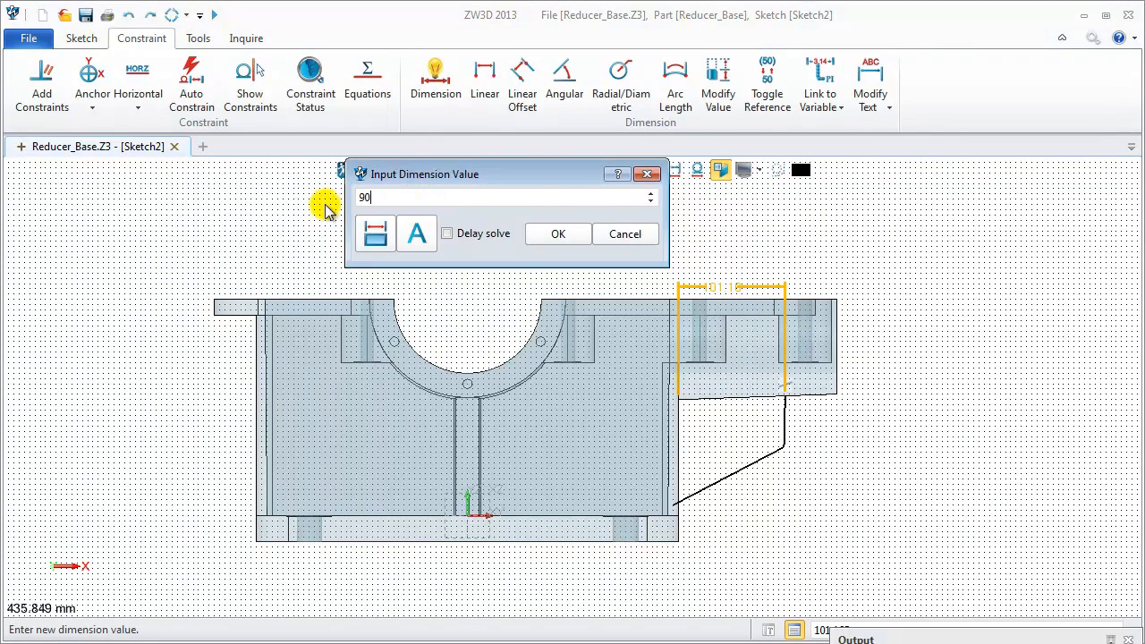
{"action": "type", "text": "90"}
{"action": "key", "text": "Return"}
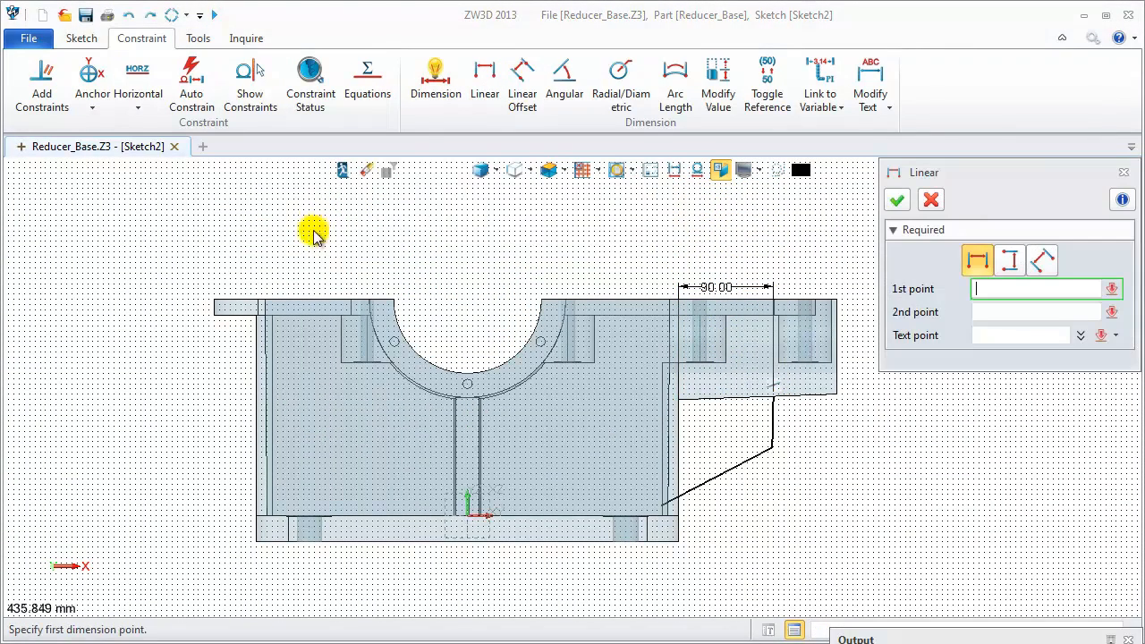
{"action": "left_click", "coordinate": [930, 211]}
{"action": "right_click", "coordinate": [624, 231]}
{"action": "left_click", "coordinate": [781, 230]}
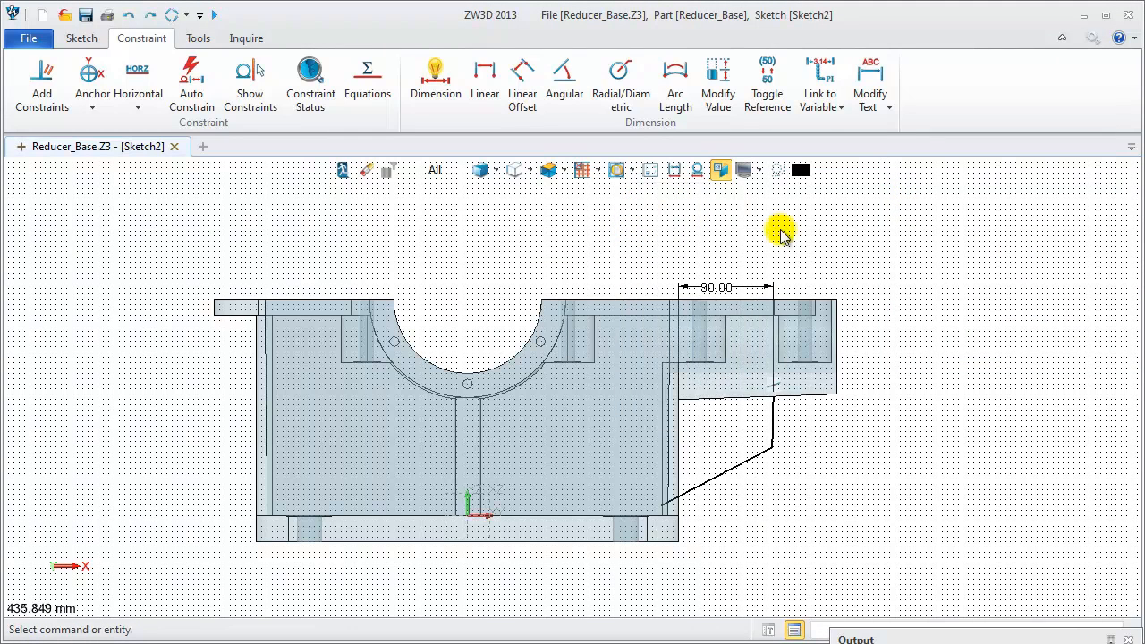
{"action": "right_click", "coordinate": [622, 232]}
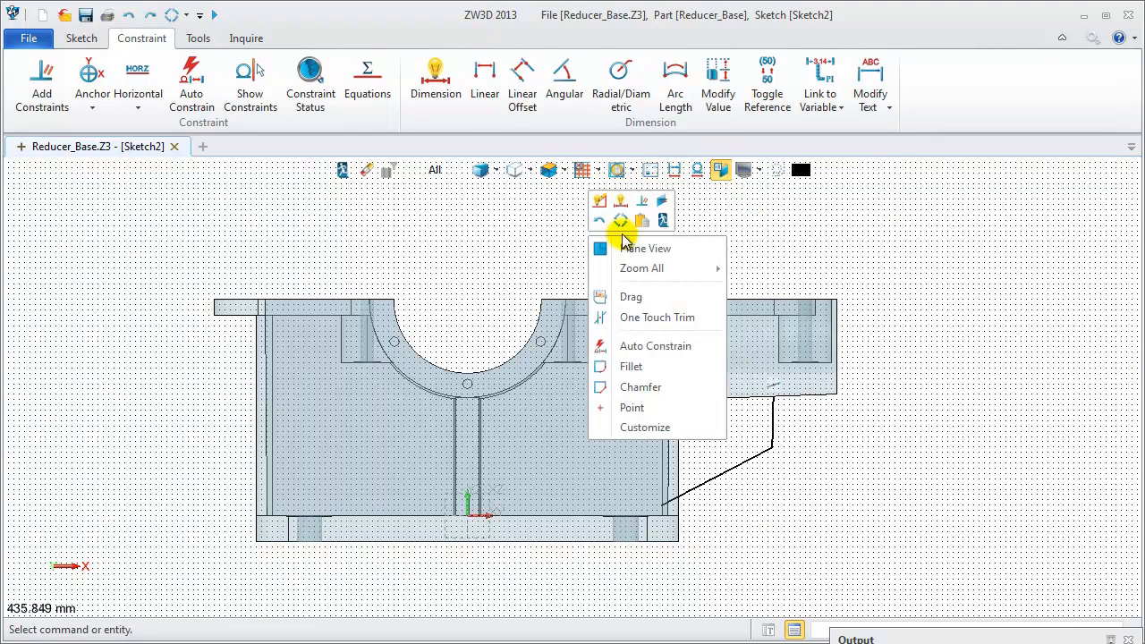
{"action": "left_click", "coordinate": [663, 221]}
Create a rib from the sketched profile with width 8 mm, draft angle 0 and the material direction option unchecked.
{"action": "mouse_move", "coordinate": [483, 347]}
{"action": "middle_mouse_down"}
{"action": "mouse_move", "coordinate": [489, 301]}
{"action": "mouse_move", "coordinate": [448, 243]}
{"action": "middle_mouse_up"}
{"action": "left_click", "coordinate": [438, 81]}
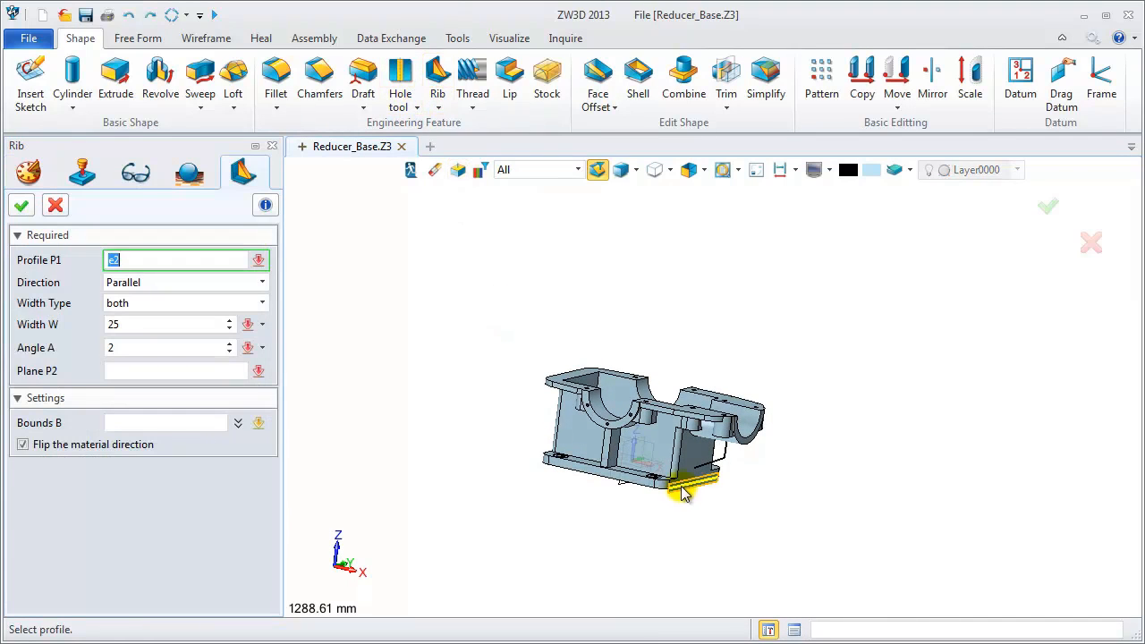
{"action": "scroll", "coordinate": [732, 458], "scroll_direction": "up", "scroll_amount": 3}
{"action": "middle_click", "coordinate": [732, 458]}
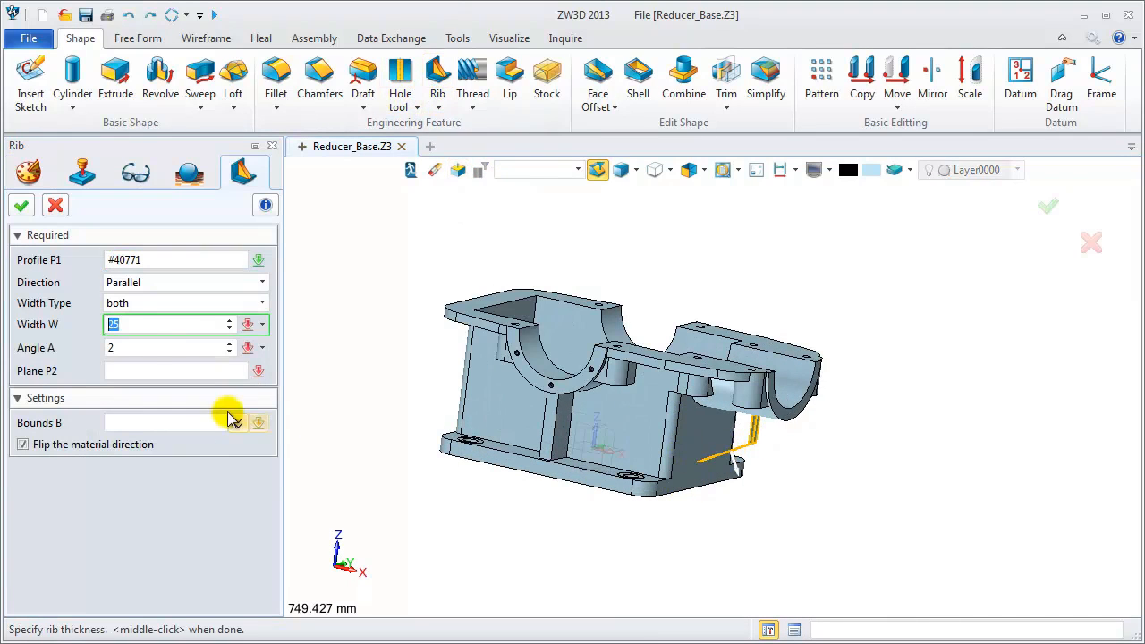
{"action": "middle_click", "coordinate": [87, 337]}
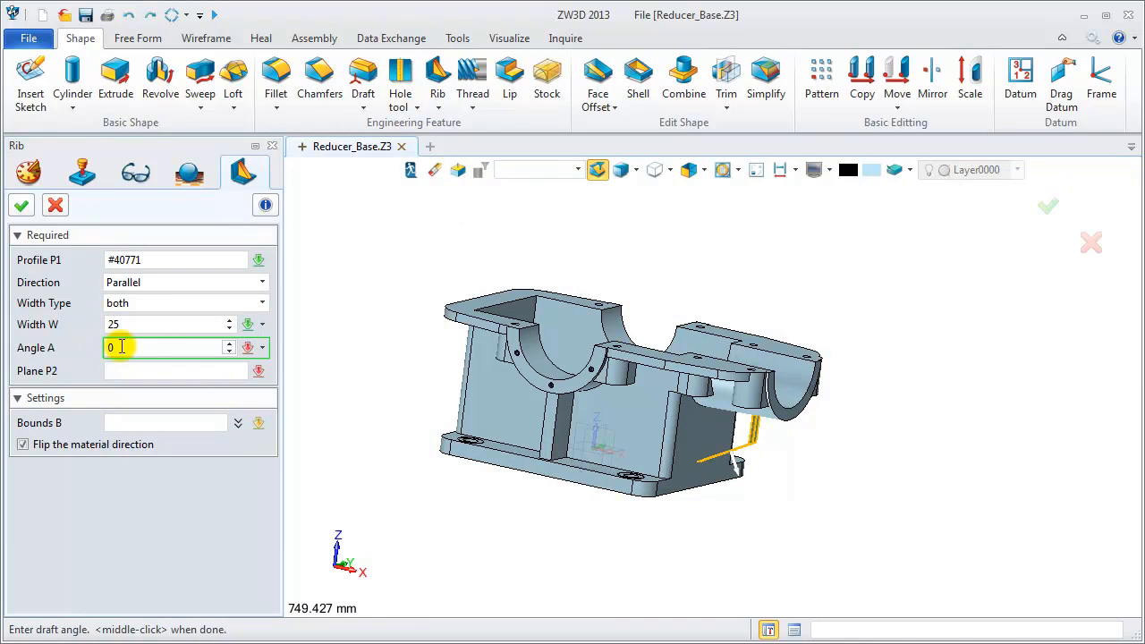
{"action": "left_click", "coordinate": [49, 447]}
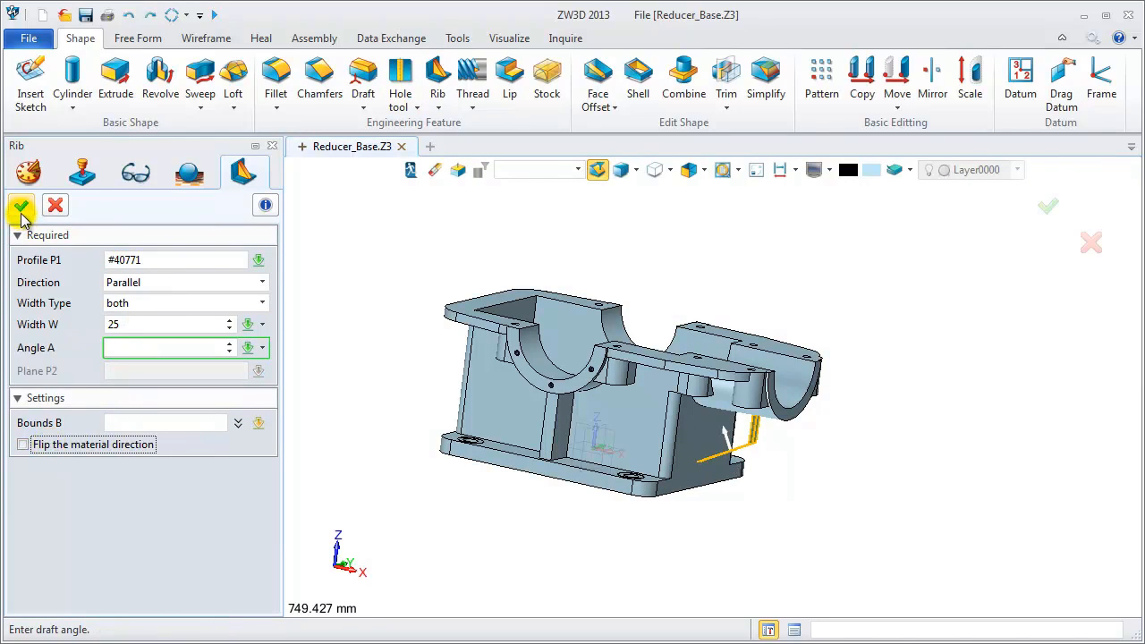
{"action": "left_click", "coordinate": [132, 325]}
{"action": "type", "text": "8"}
{"action": "key", "text": "Return"}
{"action": "left_click", "coordinate": [23, 207]}
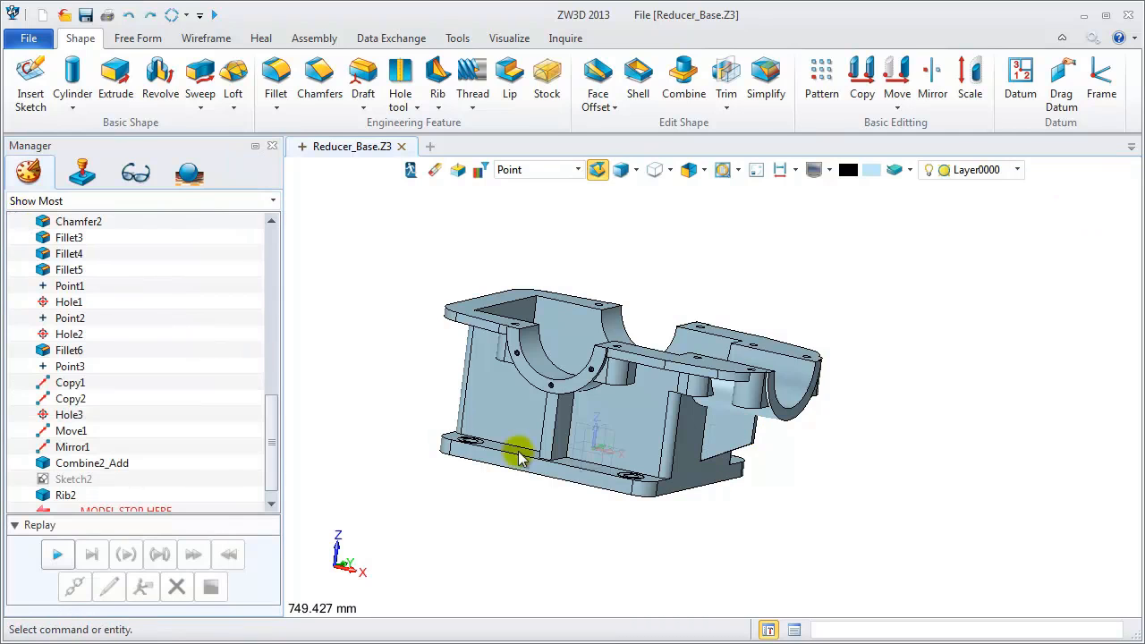
Insert another sketch on the XZ datum plane for the next feature at the new rib.
{"action": "middle_click_drag", "start_coordinate": [550, 490], "coordinate": [347, 313]}
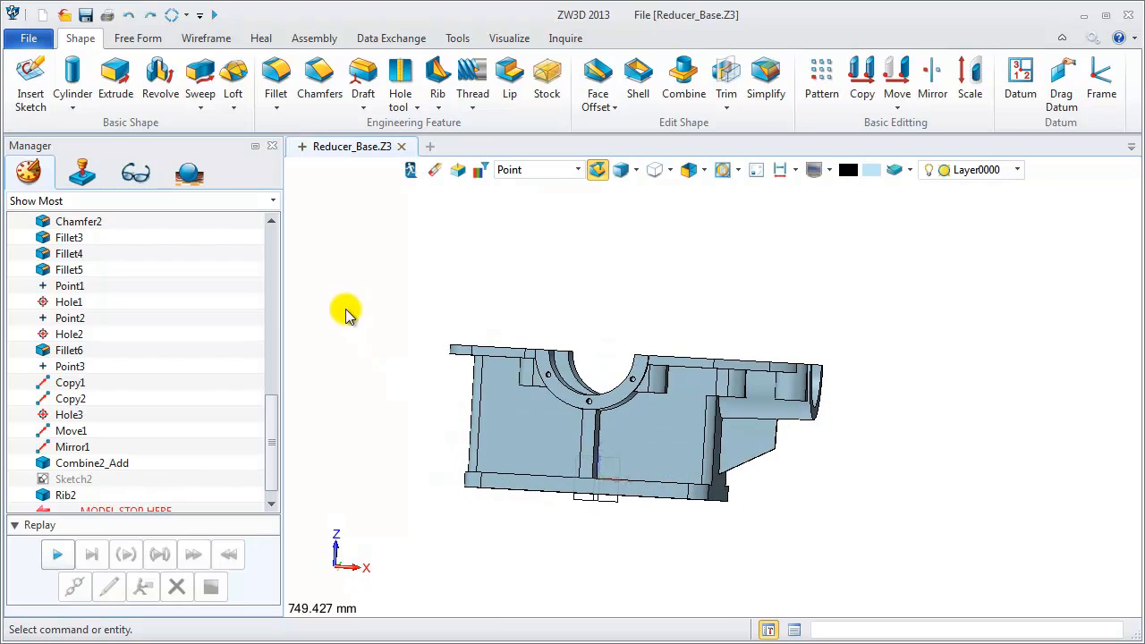
{"action": "right_click", "coordinate": [344, 287]}
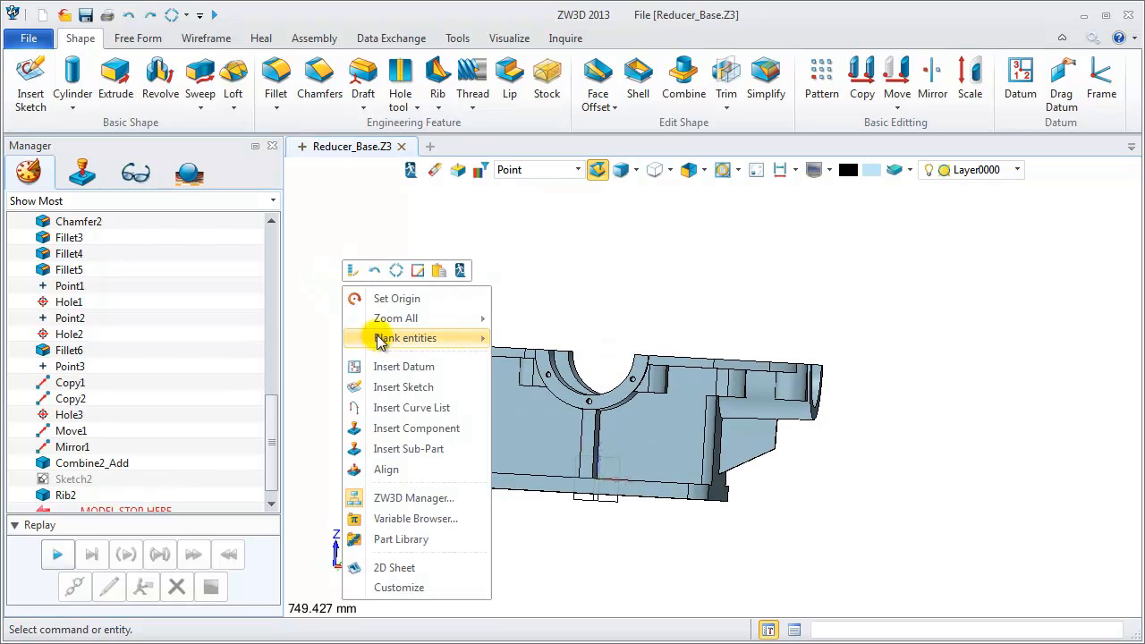
{"action": "left_click", "coordinate": [397, 387]}
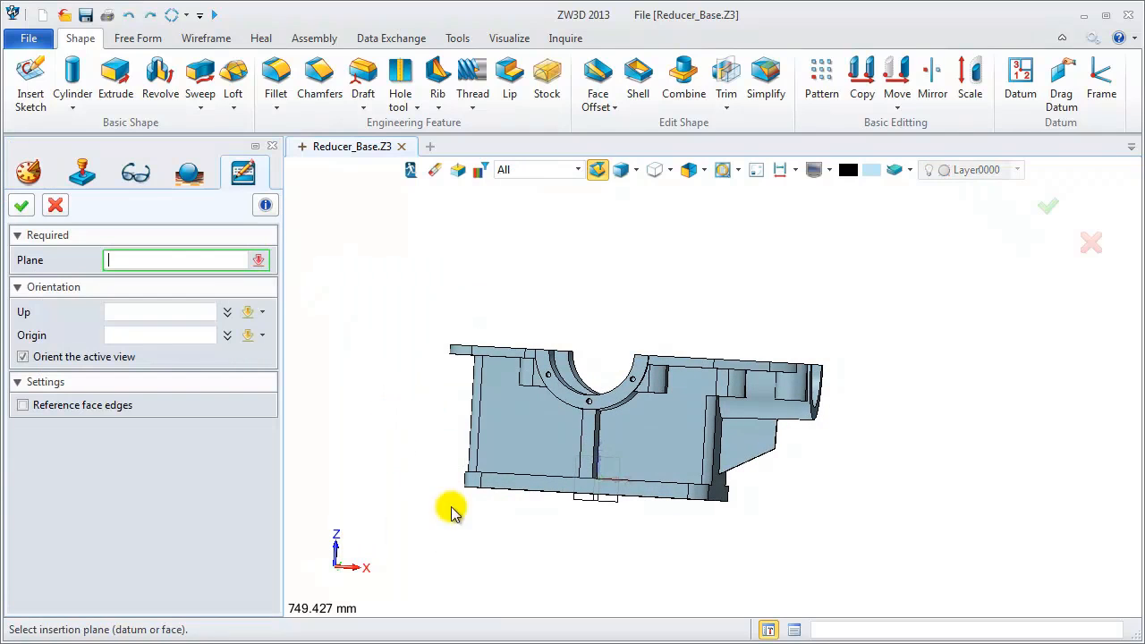
{"action": "left_click", "coordinate": [580, 505]}
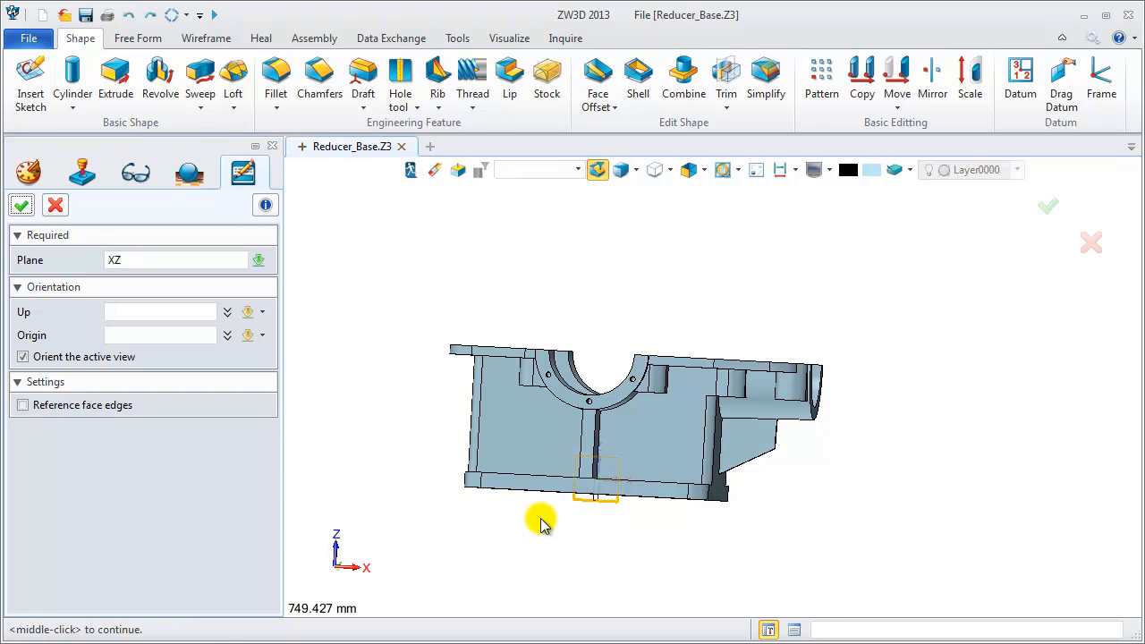
{"action": "middle_click", "coordinate": [540, 519]}
Add the new rib's slanted lower edge to the sketch as a reference curve.
{"action": "left_click", "coordinate": [910, 78]}
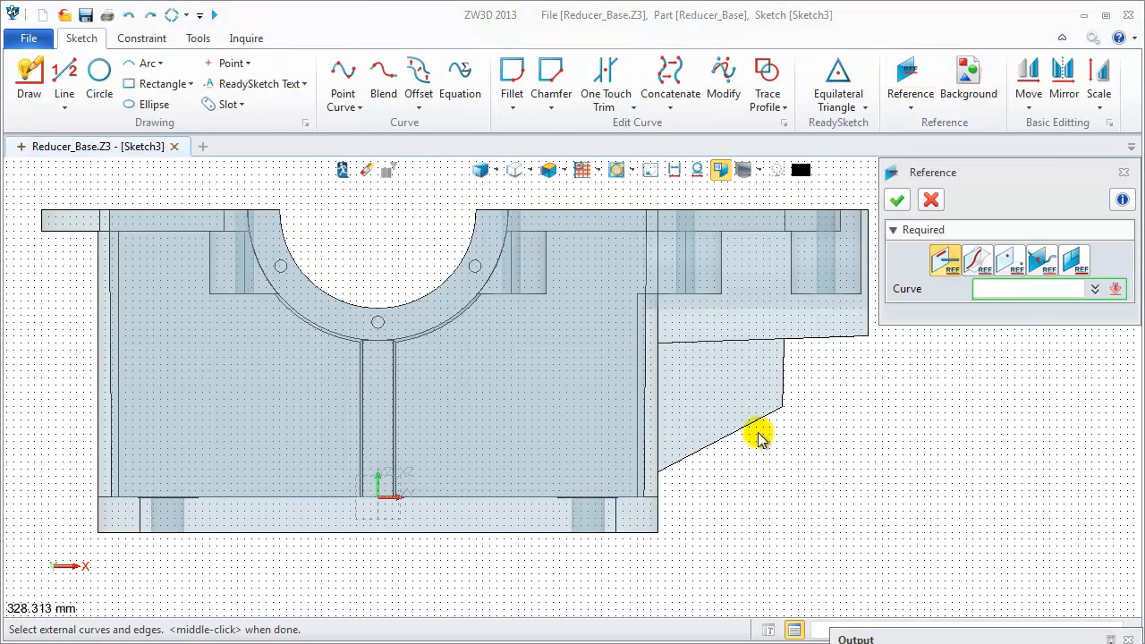
{"action": "left_click", "coordinate": [761, 420]}
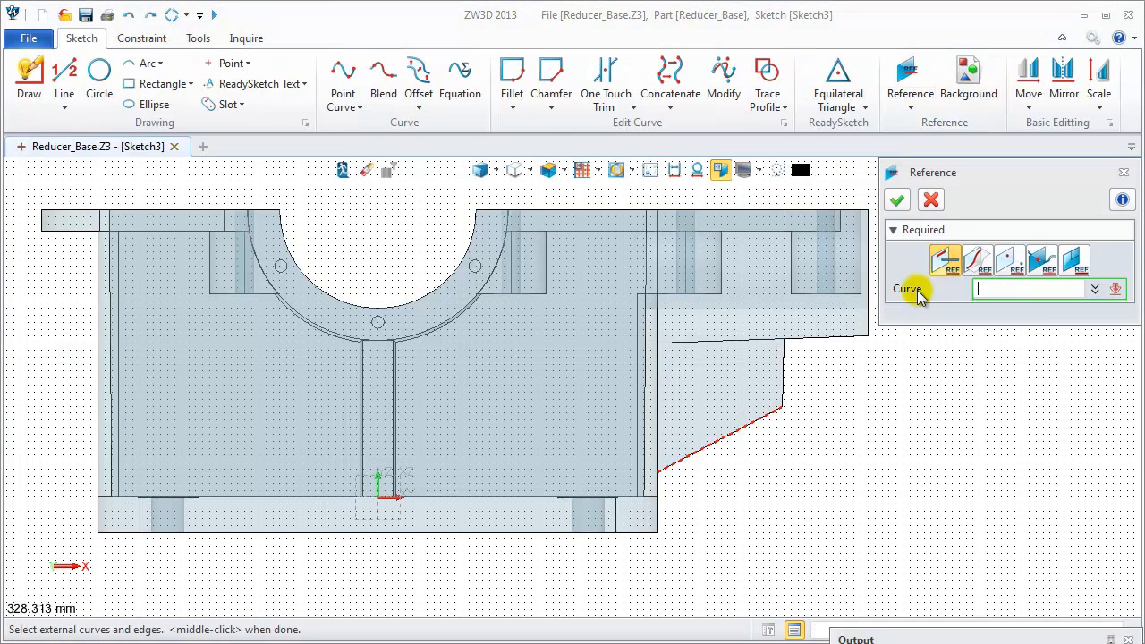
{"action": "left_click", "coordinate": [898, 199]}
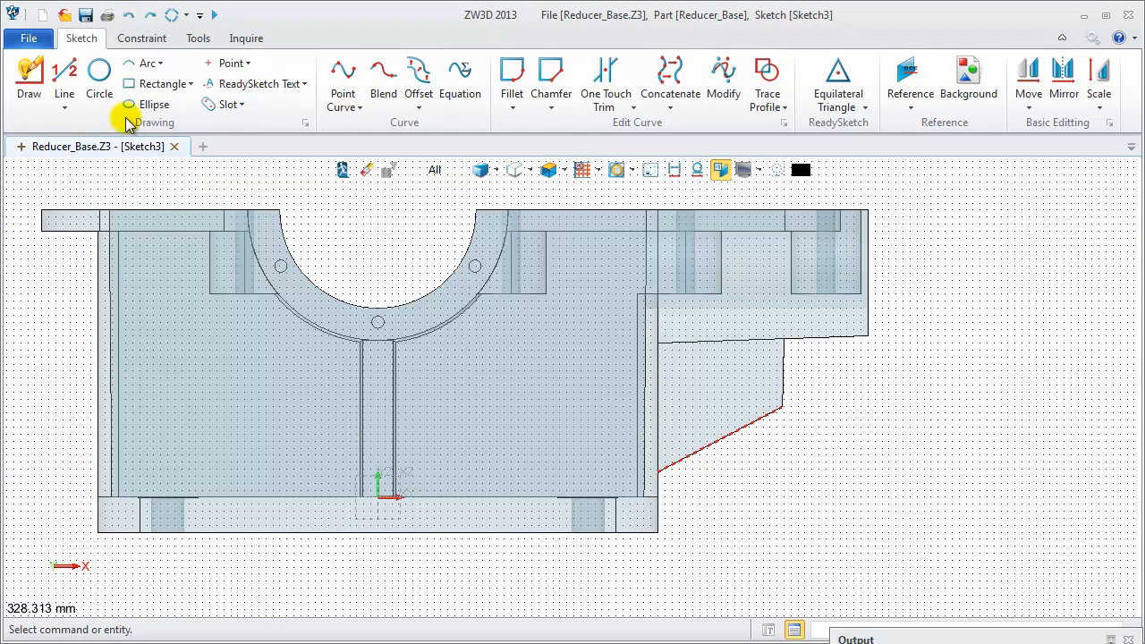
Draw a vertical line from the reference edge's upper end up into the overhanging bearing housing.
{"action": "left_click", "coordinate": [63, 74]}
{"action": "left_click", "coordinate": [782, 407]}
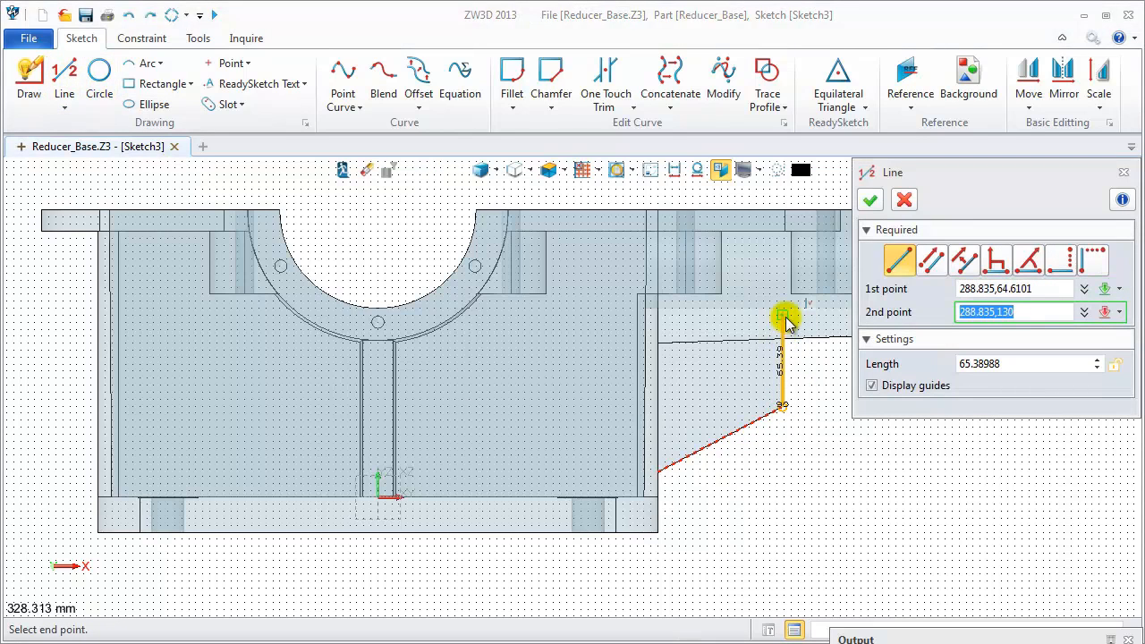
{"action": "left_click", "coordinate": [783, 327]}
{"action": "middle_click", "coordinate": [790, 362]}
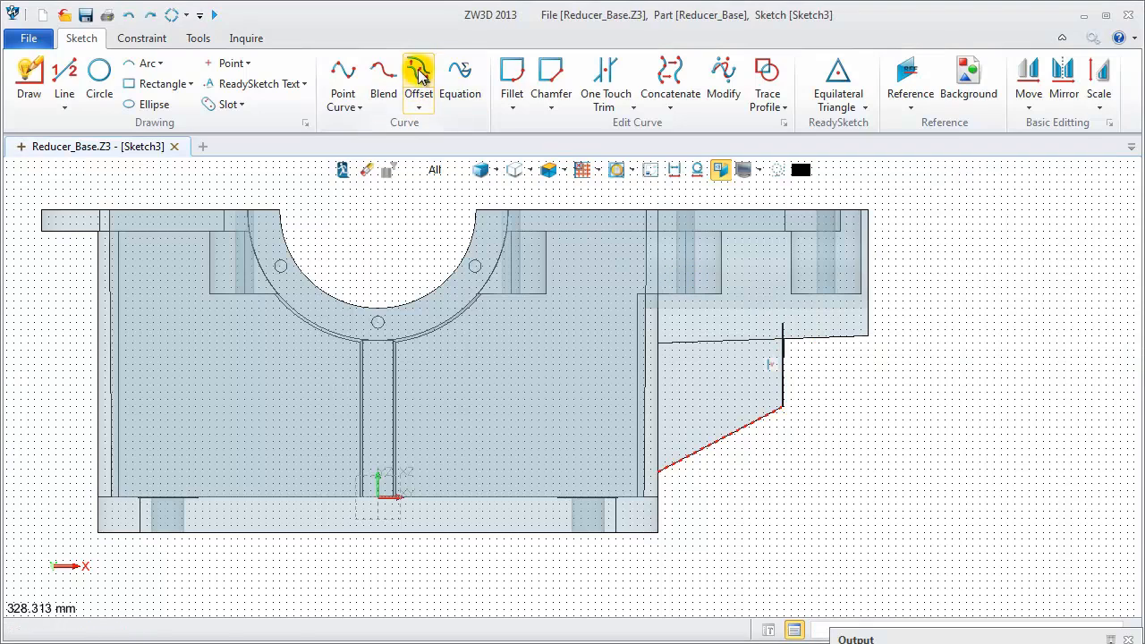
Offset the vertical line 50 mm outward, away from the housing wall.
{"action": "left_click", "coordinate": [418, 78]}
{"action": "left_click", "coordinate": [980, 278]}
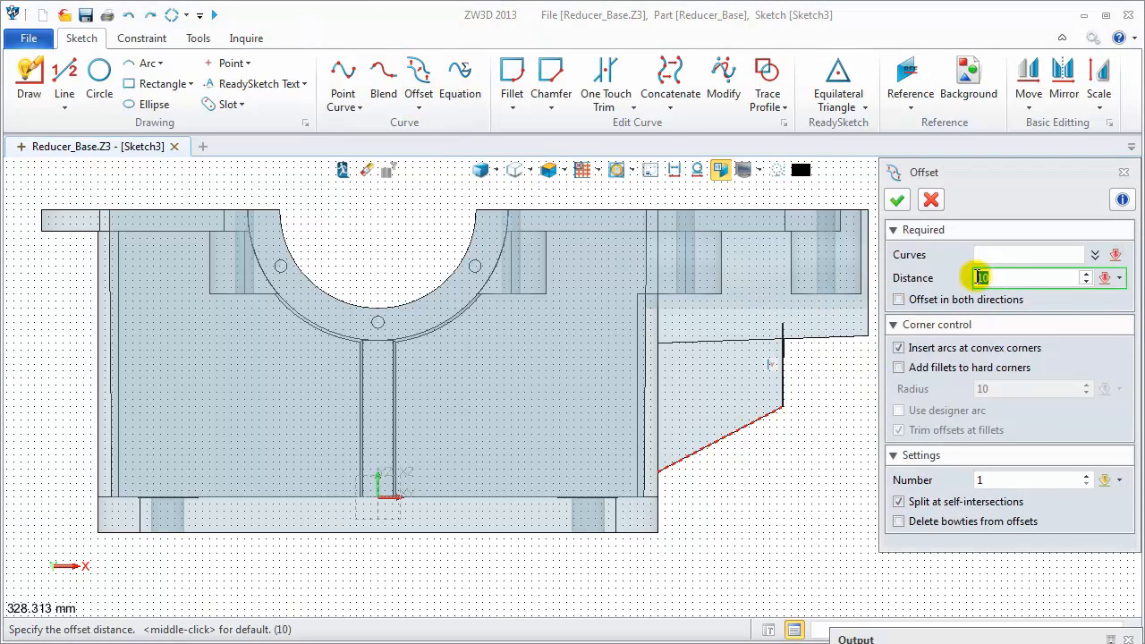
{"action": "type", "text": "50"}
{"action": "key", "text": "Return"}
{"action": "left_click", "coordinate": [977, 254]}
{"action": "left_click", "coordinate": [784, 363]}
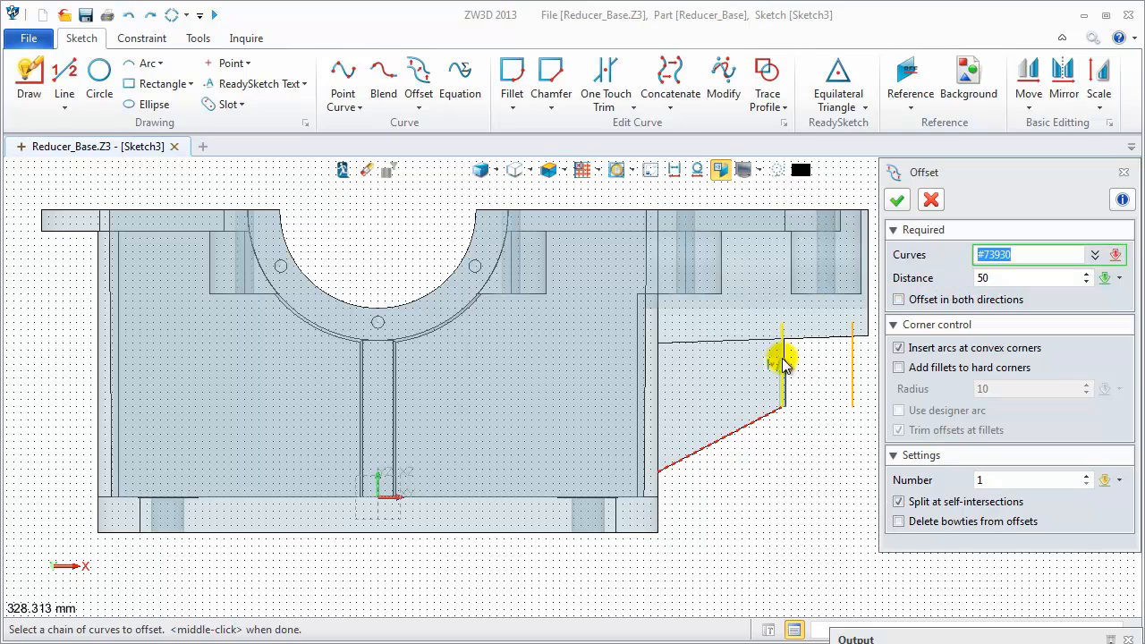
{"action": "left_click", "coordinate": [898, 200]}
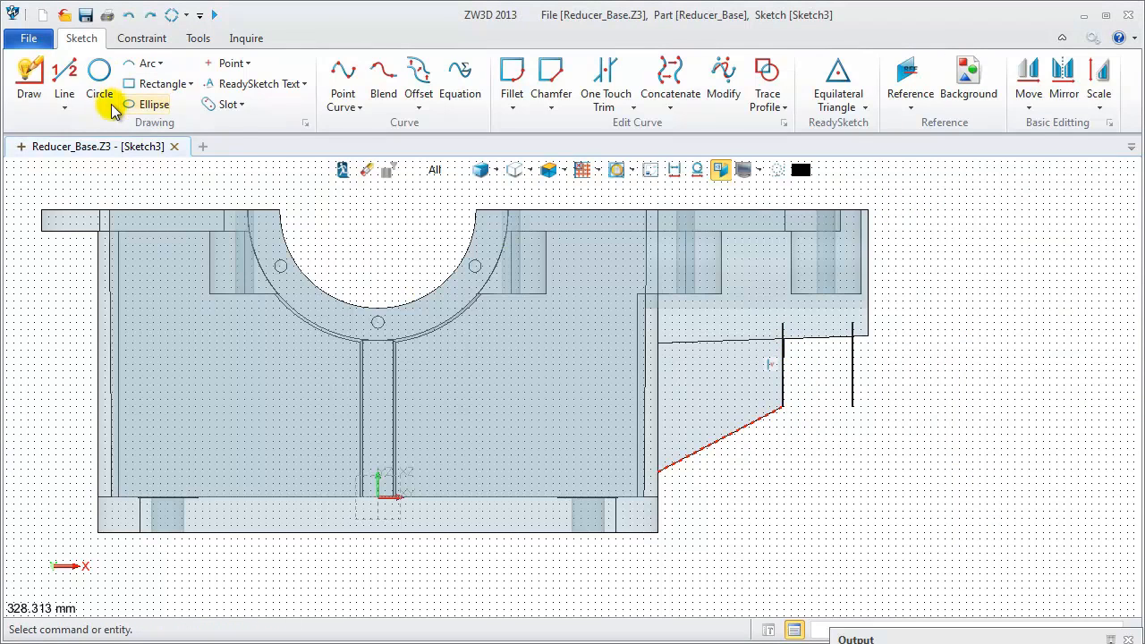
Draw a short line about 9 mm long from the reference edge's upper end, continuing parallel to that edge.
{"action": "left_click", "coordinate": [64, 76]}
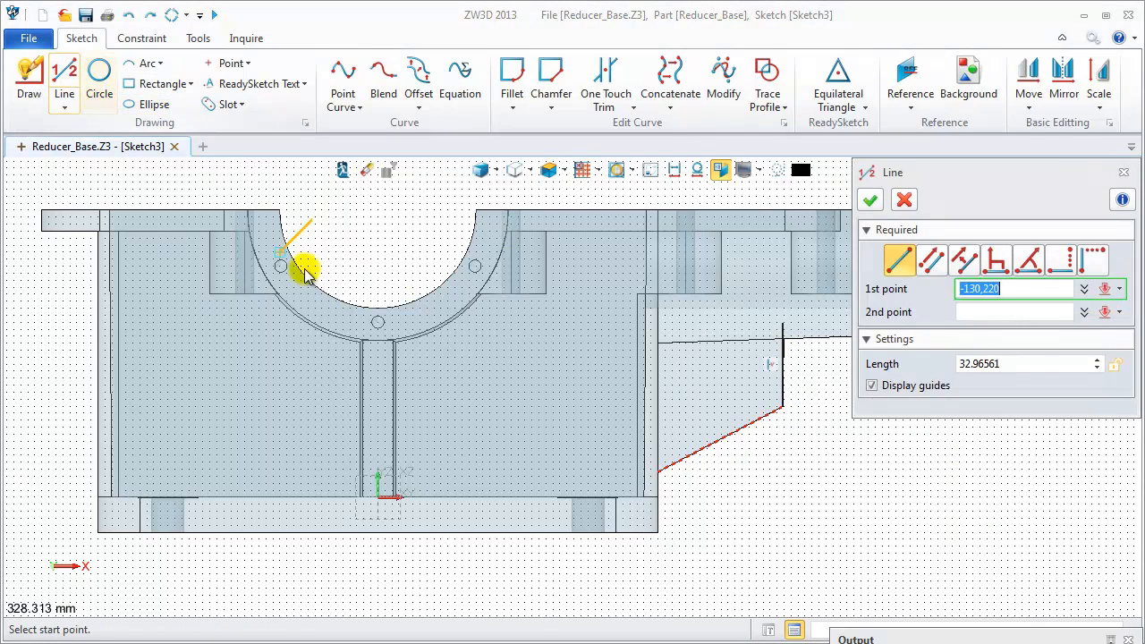
{"action": "left_click", "coordinate": [781, 412]}
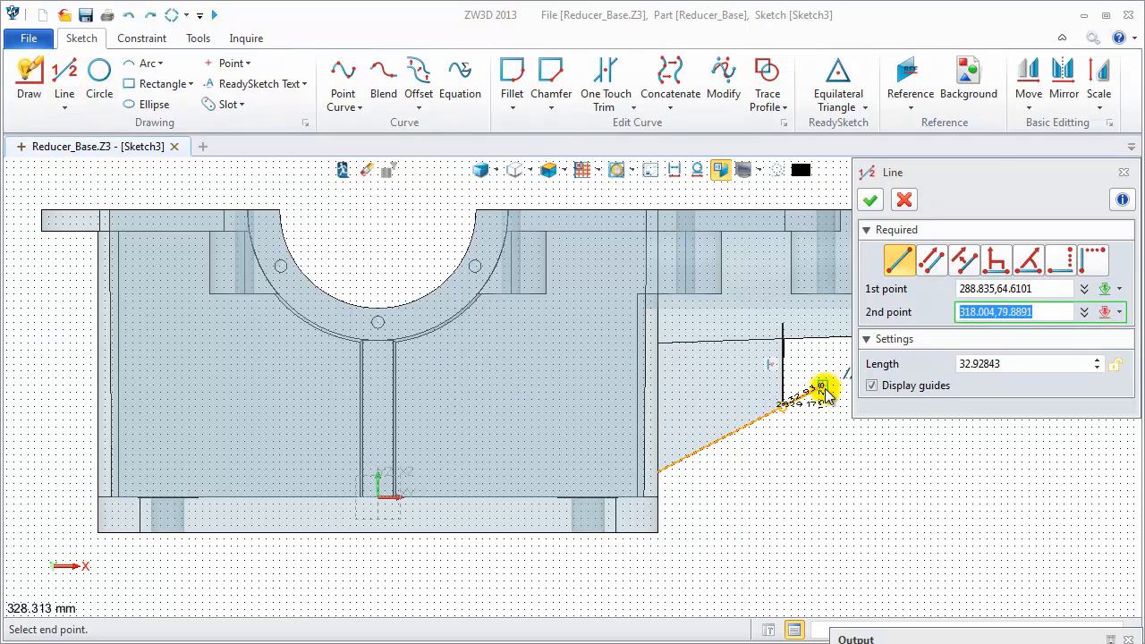
{"action": "middle_click_drag", "start_coordinate": [810, 390], "coordinate": [677, 422]}
{"action": "scroll", "coordinate": [677, 423], "scroll_direction": "up", "scroll_amount": 3}
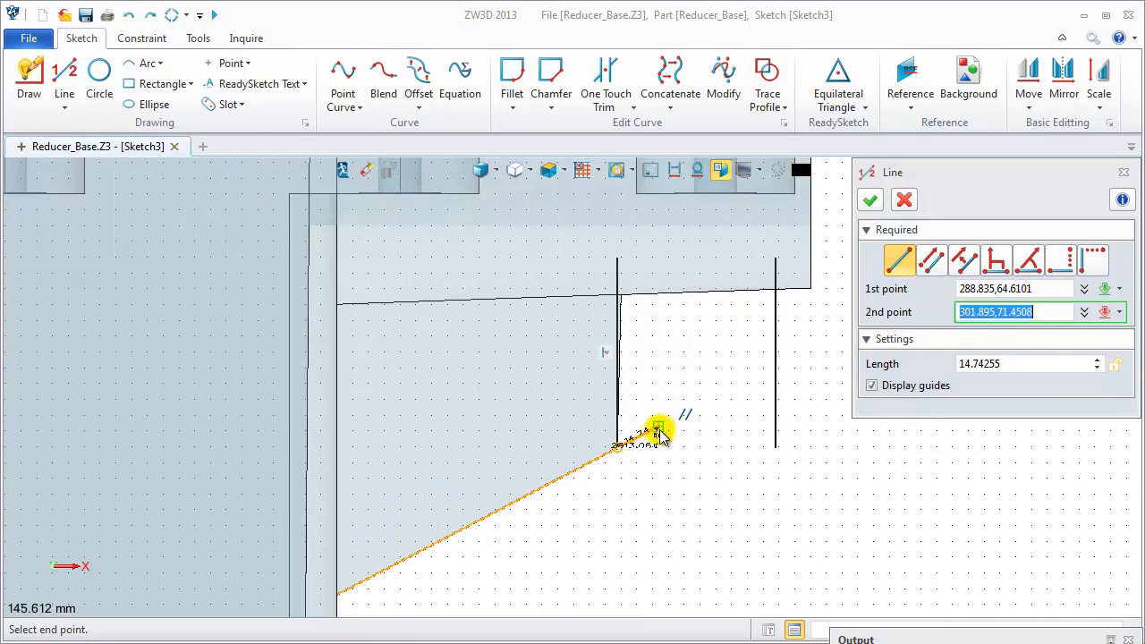
{"action": "left_click", "coordinate": [626, 440]}
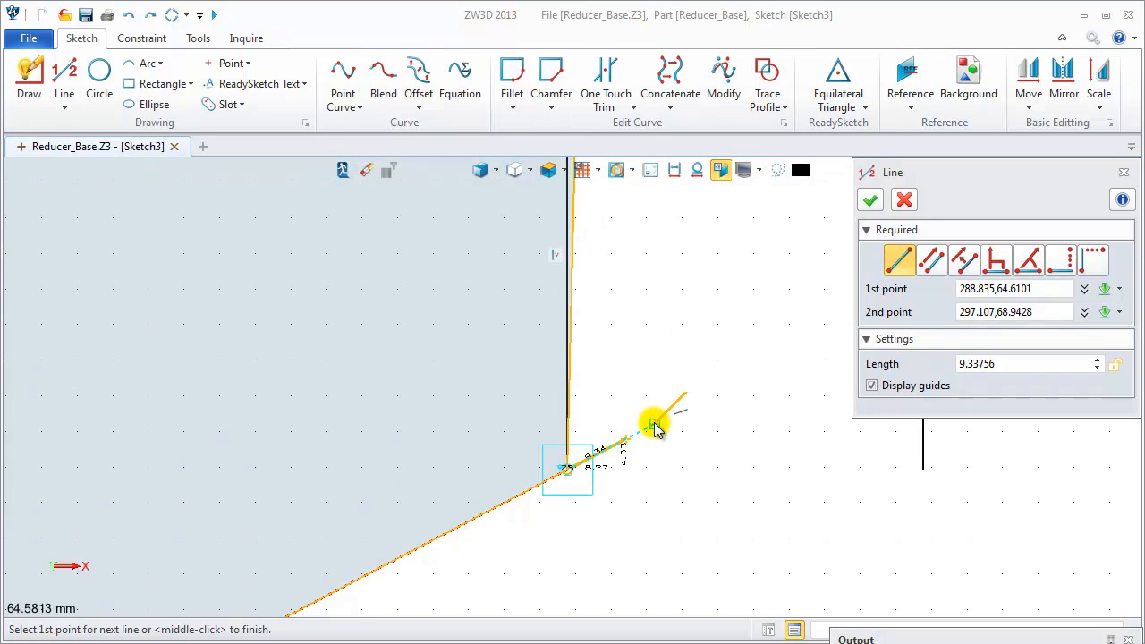
{"action": "middle_click", "coordinate": [687, 400]}
{"action": "scroll", "coordinate": [673, 374], "scroll_direction": "down", "scroll_amount": 2}
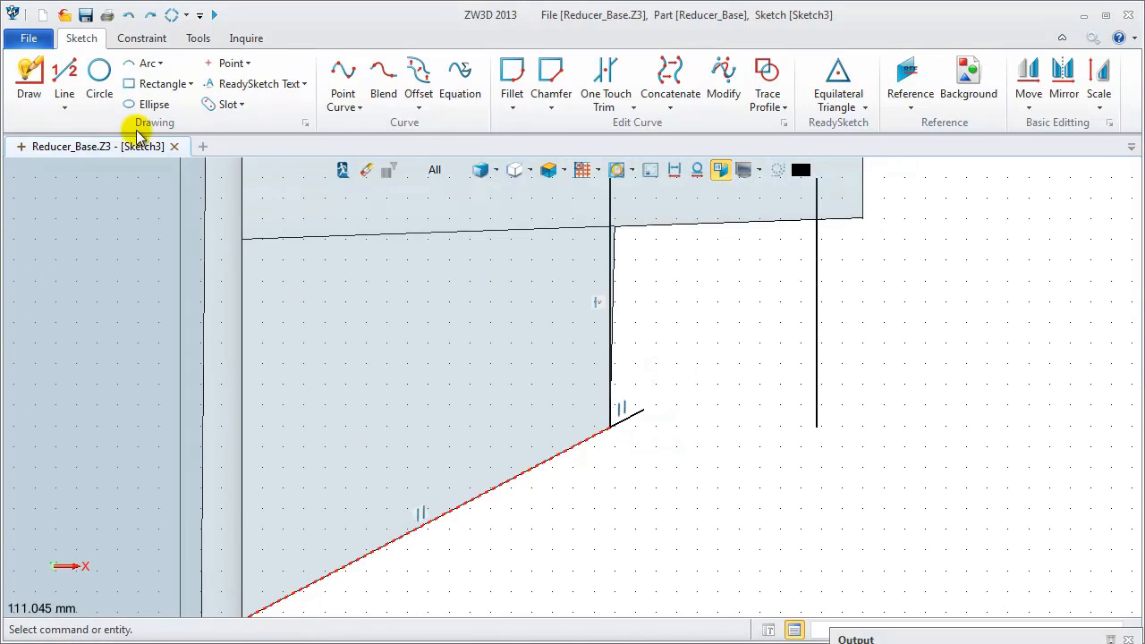
Draw a circle of radius 12 mm just beyond the short slanted line's free end.
{"action": "left_click", "coordinate": [98, 75]}
{"action": "left_click", "coordinate": [678, 430]}
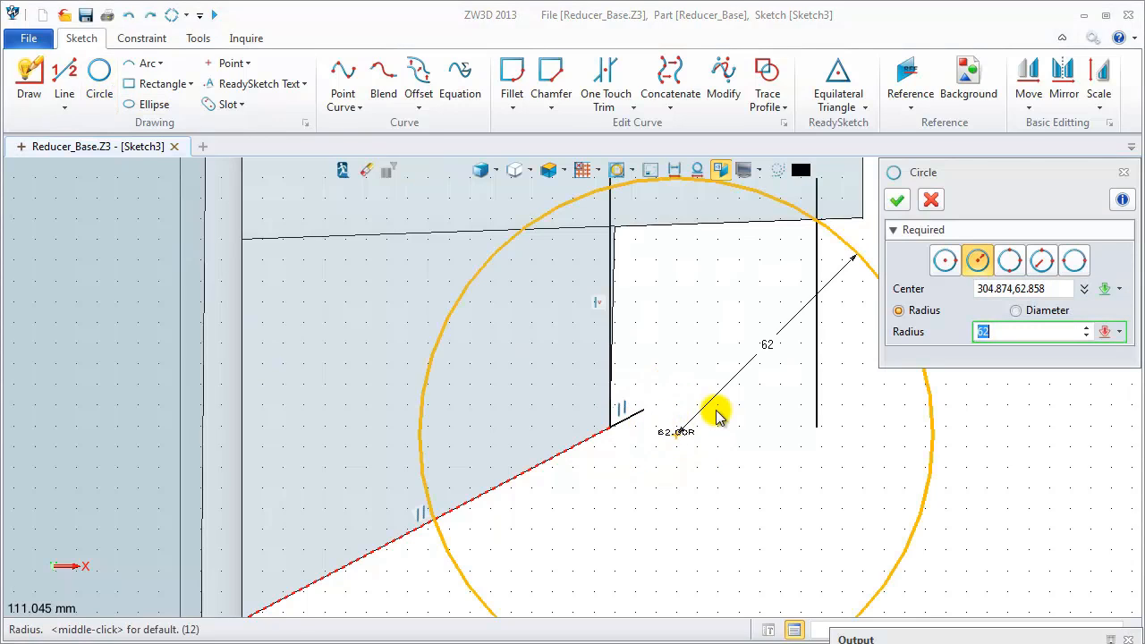
{"action": "type", "text": "12"}
{"action": "key", "text": "Return"}
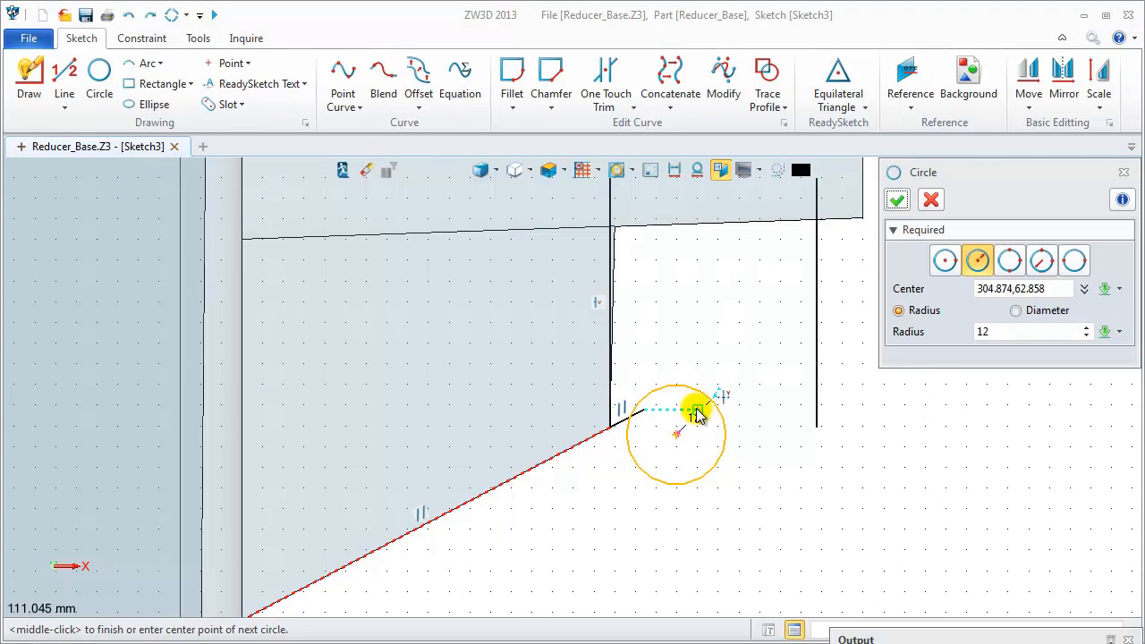
{"action": "middle_click", "coordinate": [709, 398]}
{"action": "middle_click", "coordinate": [729, 380]}
Draw a second circle of radius 10 mm between the first circle and the outer vertical line.
{"action": "left_click", "coordinate": [761, 382]}
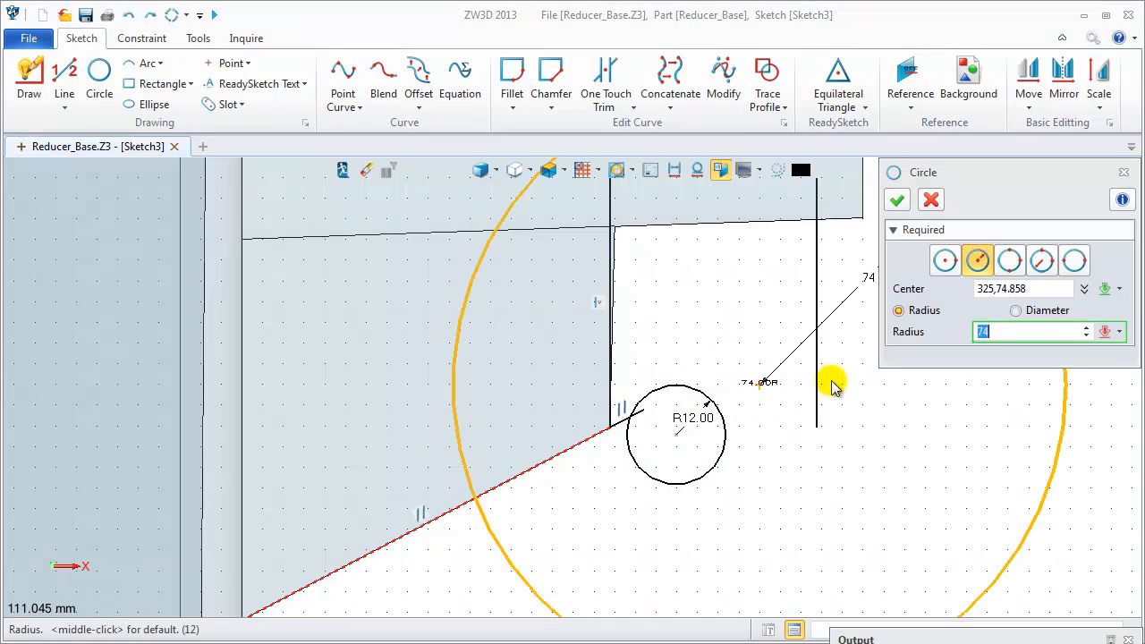
{"action": "type", "text": "10"}
{"action": "key", "text": "Return"}
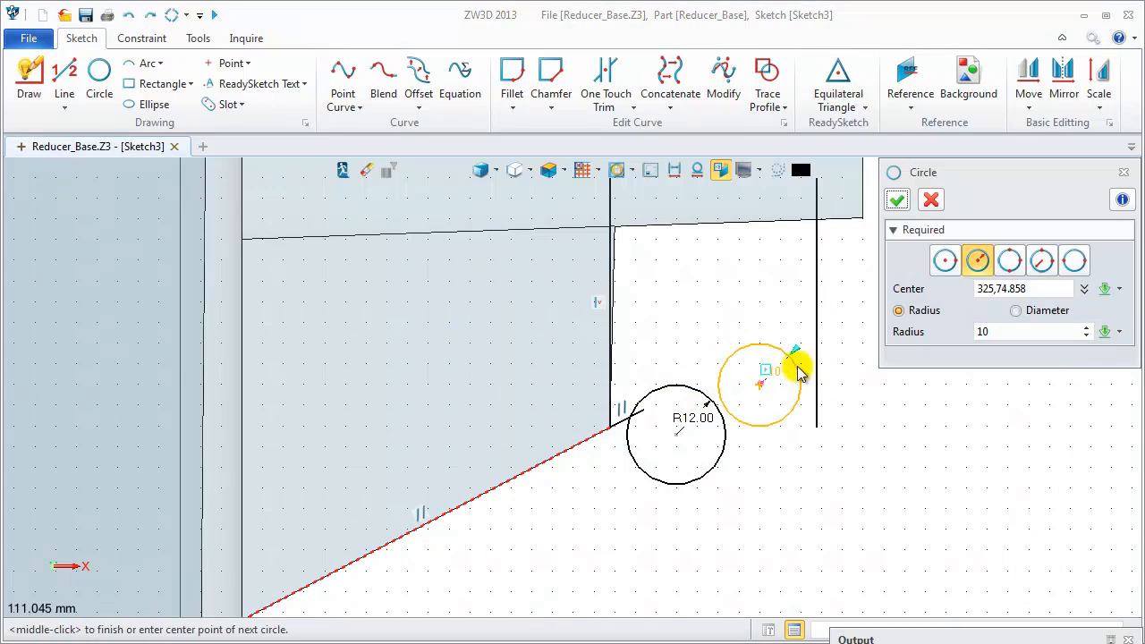
{"action": "left_click", "coordinate": [896, 201]}
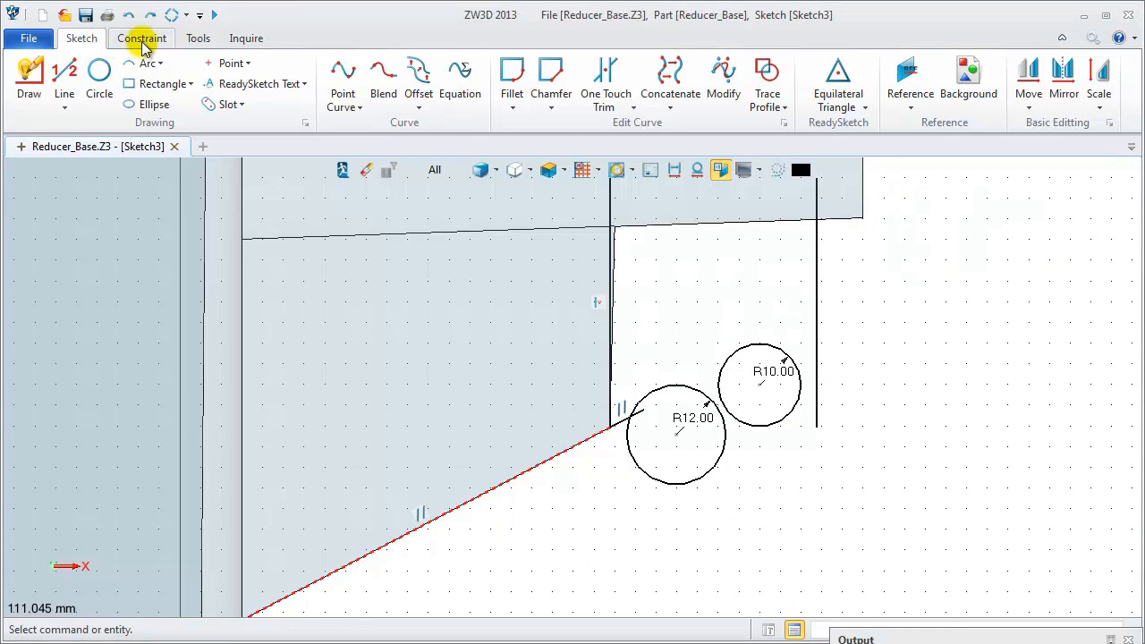
Constrain the 12 mm radius circle tangent to the short slanted line.
{"action": "left_click", "coordinate": [141, 41]}
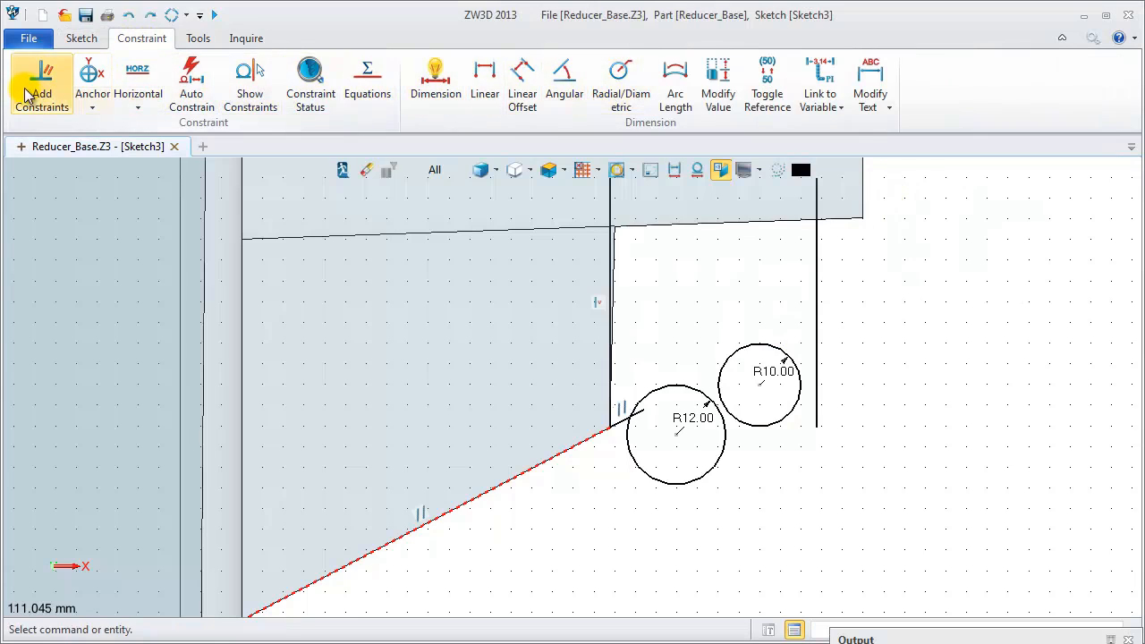
{"action": "left_click", "coordinate": [27, 95]}
{"action": "left_click", "coordinate": [631, 438]}
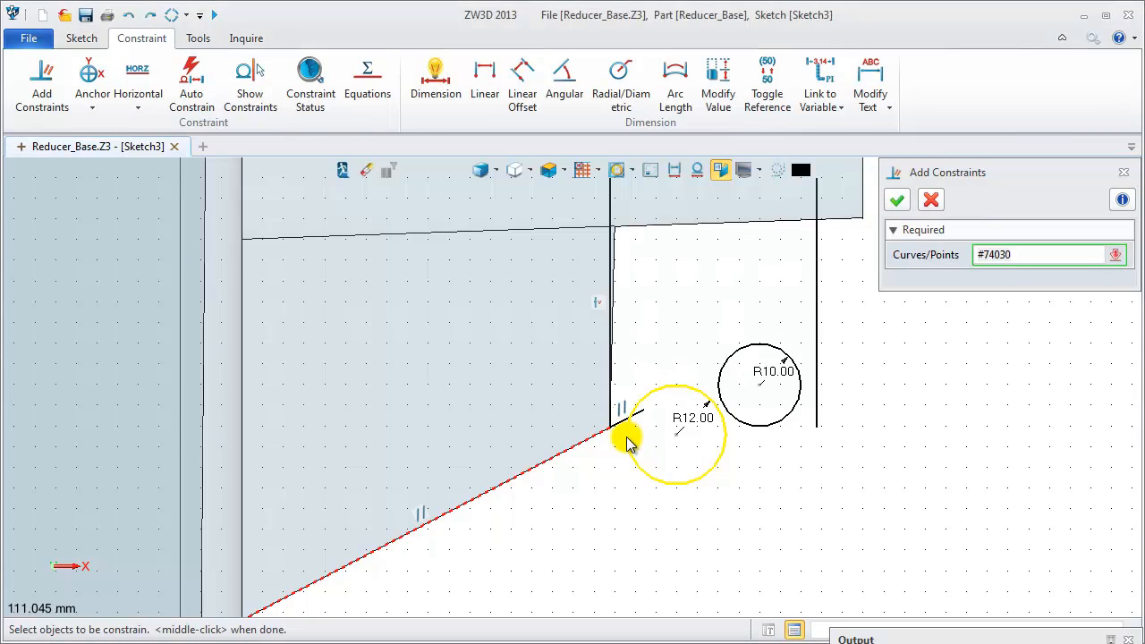
{"action": "left_click", "coordinate": [624, 433]}
{"action": "left_click", "coordinate": [621, 427]}
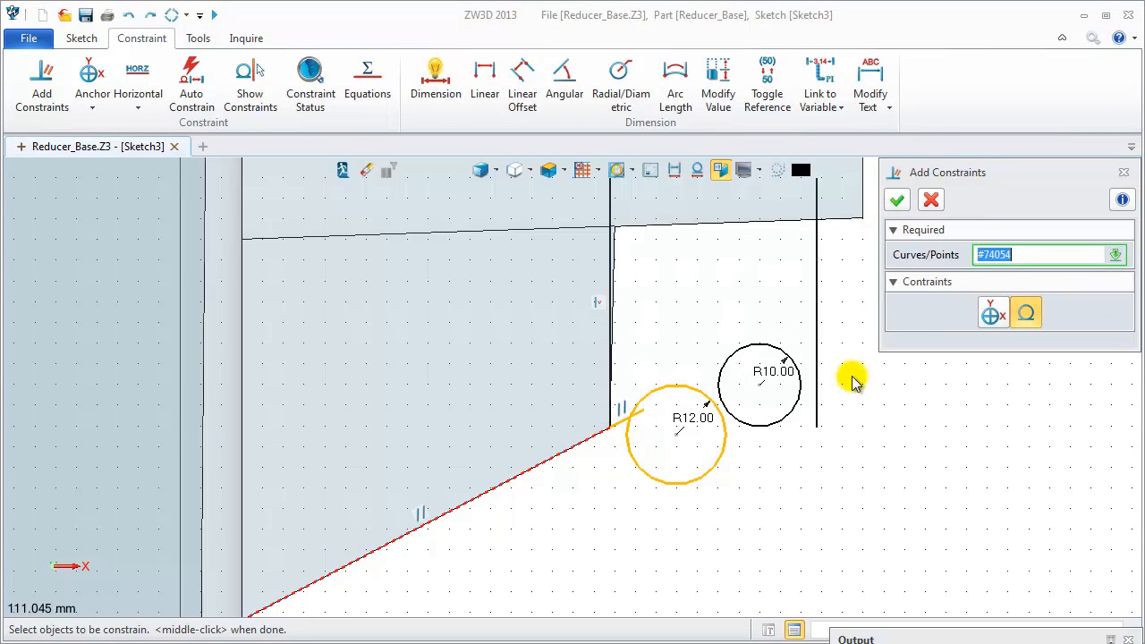
{"action": "left_click", "coordinate": [898, 201]}
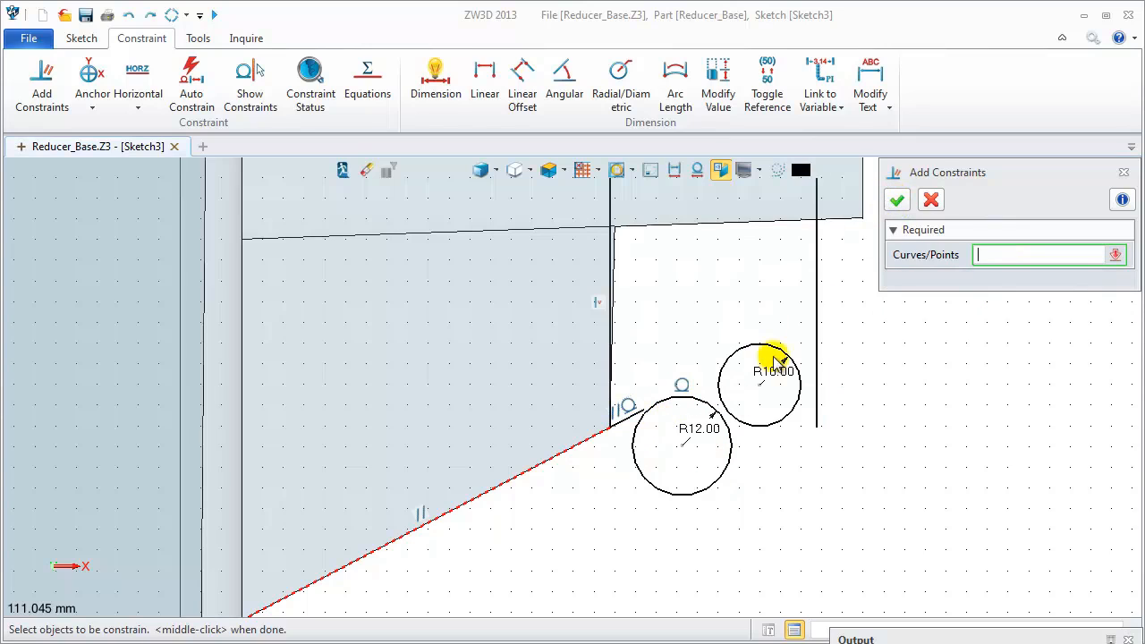
Constrain the 10 mm radius circle tangent to both the 12 mm radius circle and the outer vertical line.
{"action": "left_click", "coordinate": [723, 419]}
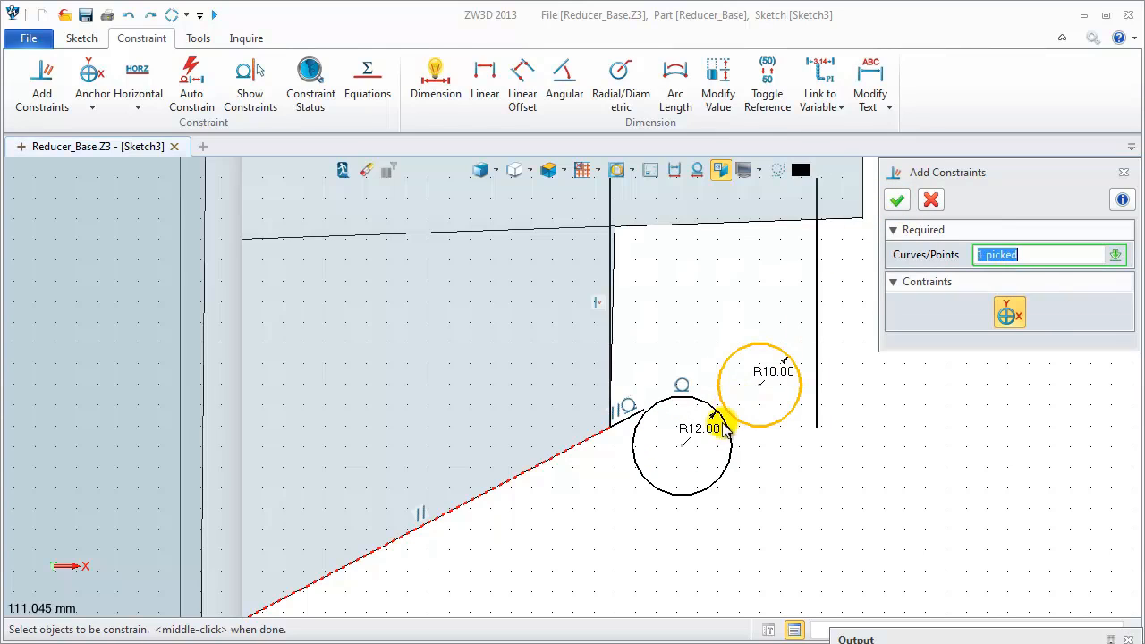
{"action": "left_click", "coordinate": [727, 437]}
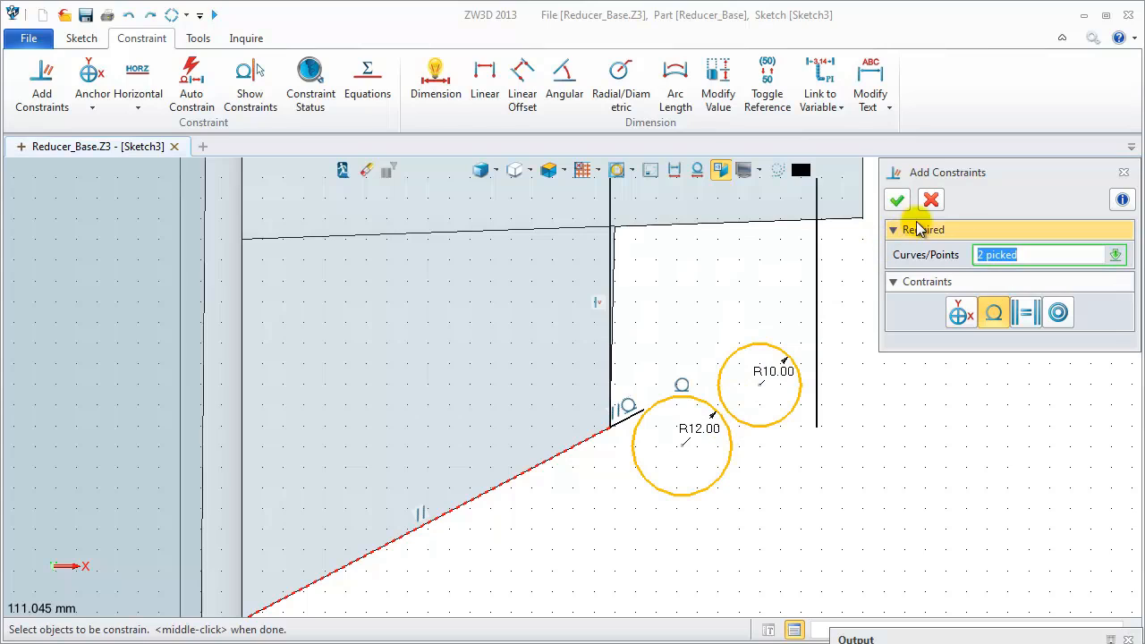
{"action": "left_click", "coordinate": [897, 201]}
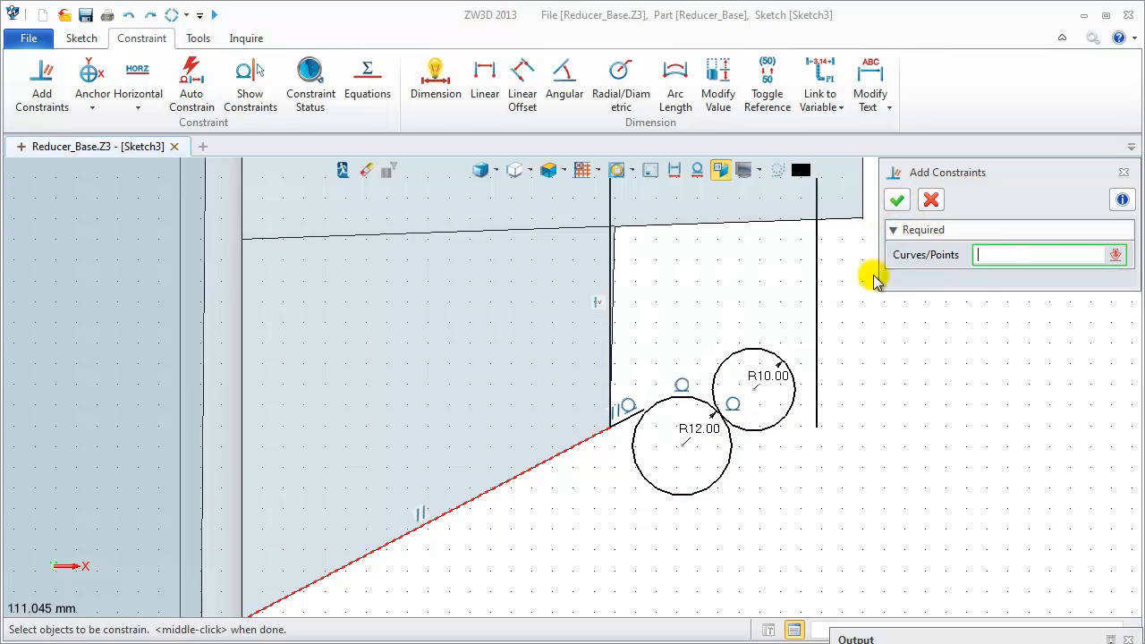
{"action": "left_click", "coordinate": [797, 374]}
{"action": "left_click", "coordinate": [815, 413]}
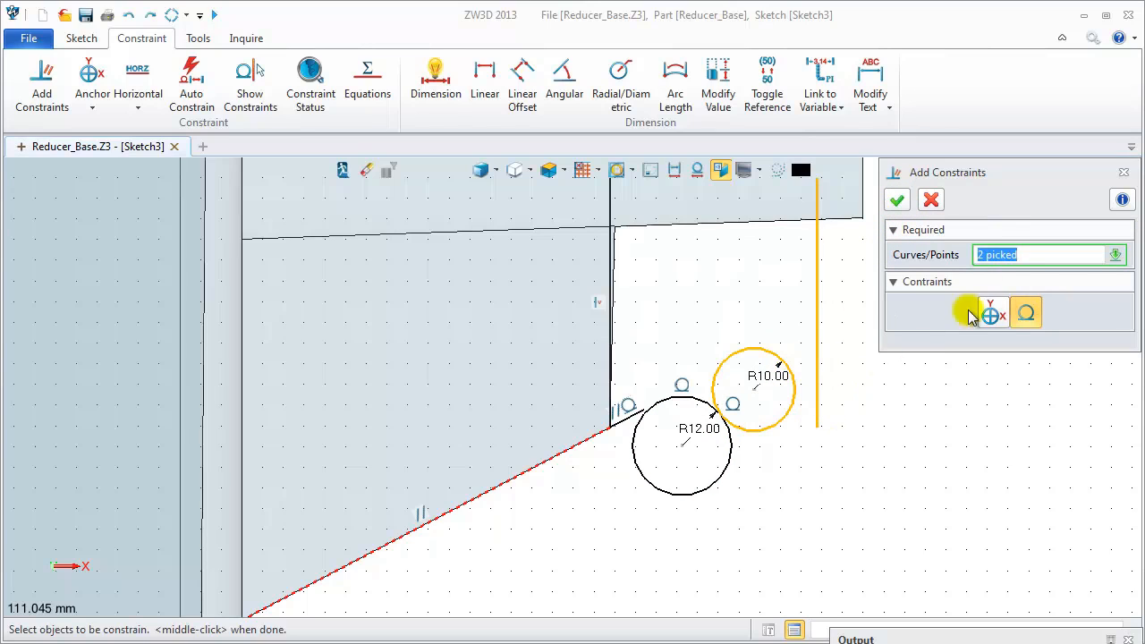
{"action": "left_click", "coordinate": [899, 200]}
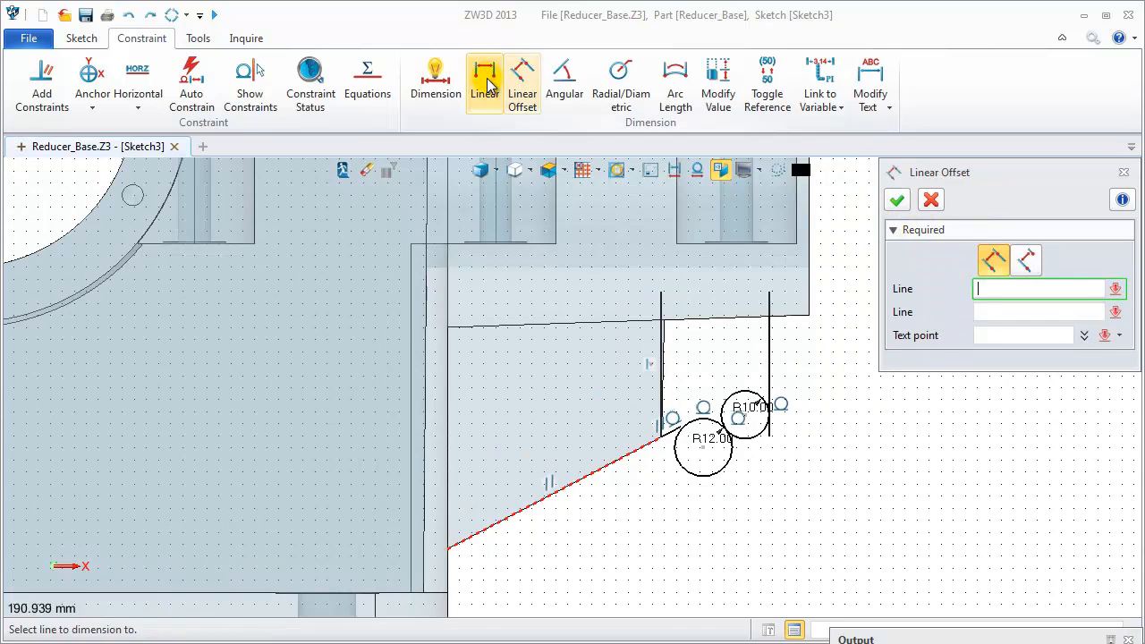
Dimension the horizontal distance between the lower ends of the two vertical lines as 50 mm.
{"action": "left_click", "coordinate": [485, 86]}
{"action": "left_click", "coordinate": [670, 439]}
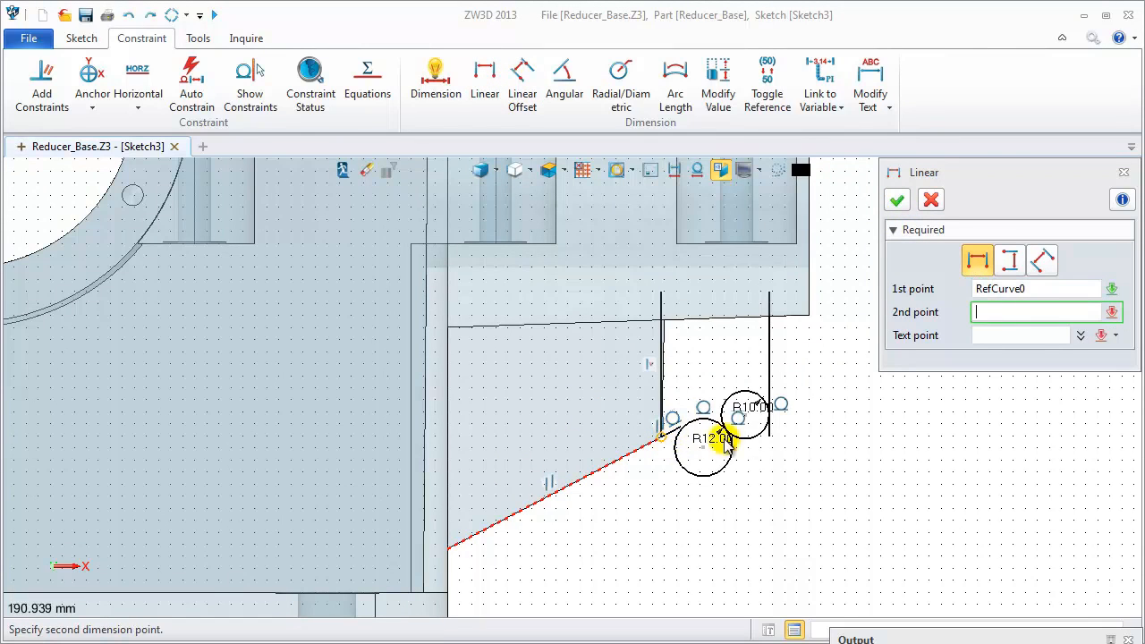
{"action": "left_click", "coordinate": [771, 433]}
{"action": "left_click", "coordinate": [720, 523]}
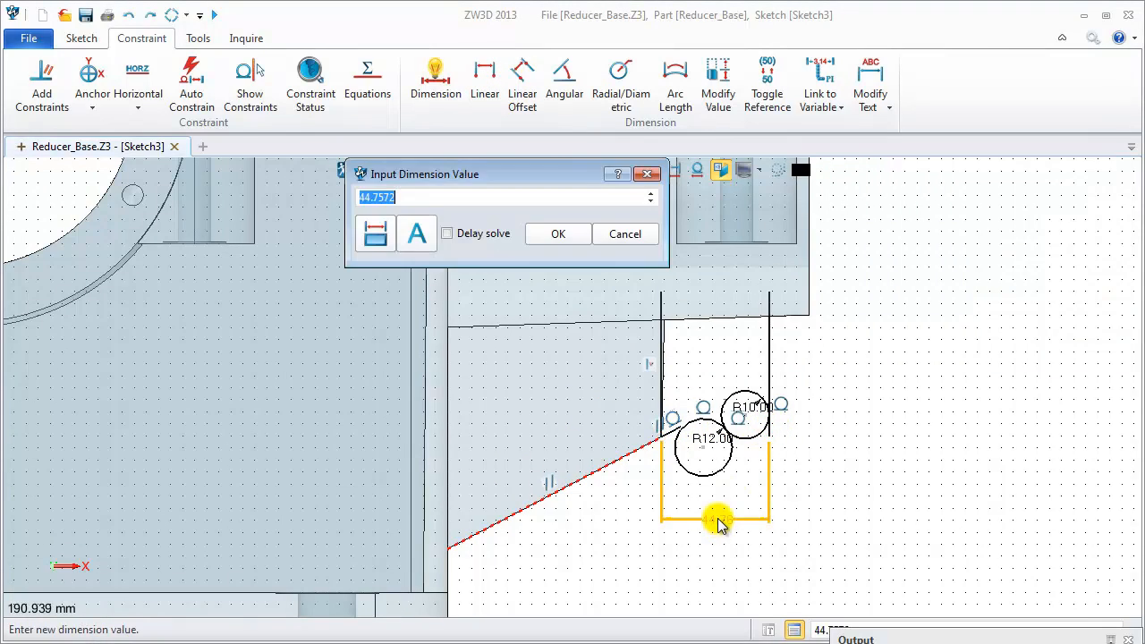
{"action": "type", "text": "50"}
{"action": "key", "text": "Return"}
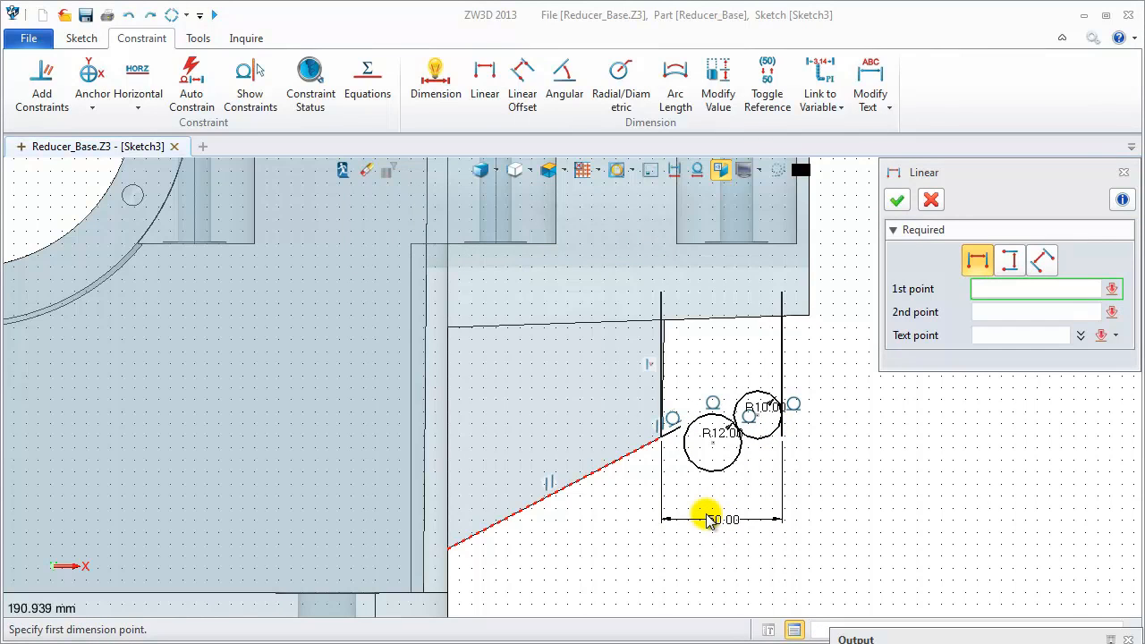
{"action": "left_click", "coordinate": [898, 199]}
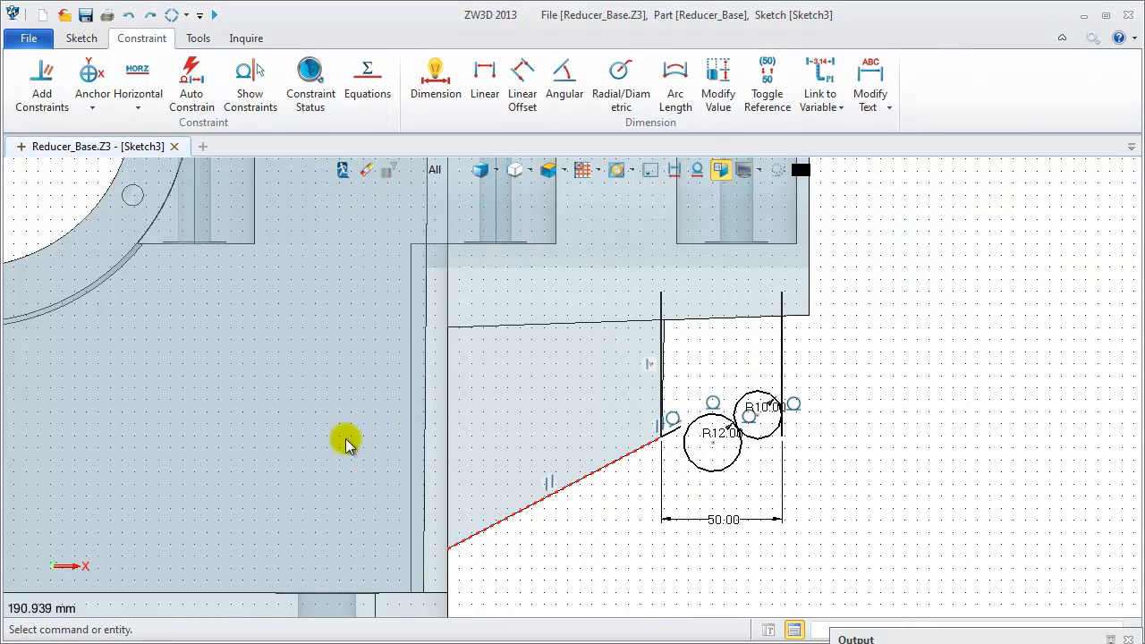
Extend the short slanted line to meet the 12 mm radius circle using Trim/Extend.
{"action": "left_click", "coordinate": [82, 38]}
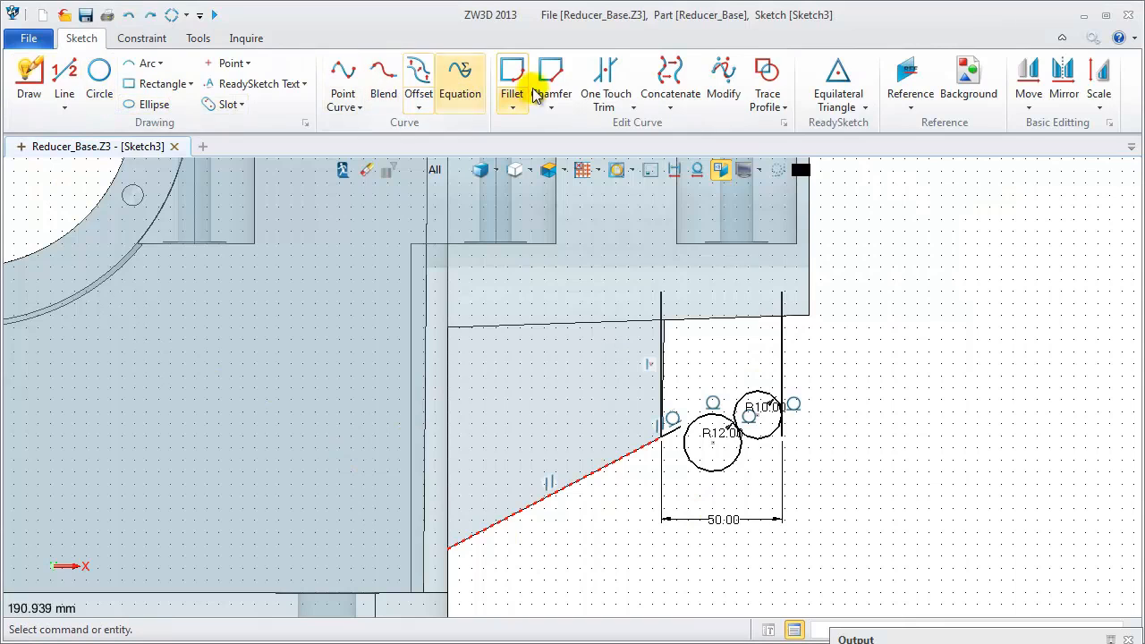
{"action": "left_click", "coordinate": [630, 106]}
{"action": "left_click", "coordinate": [667, 95]}
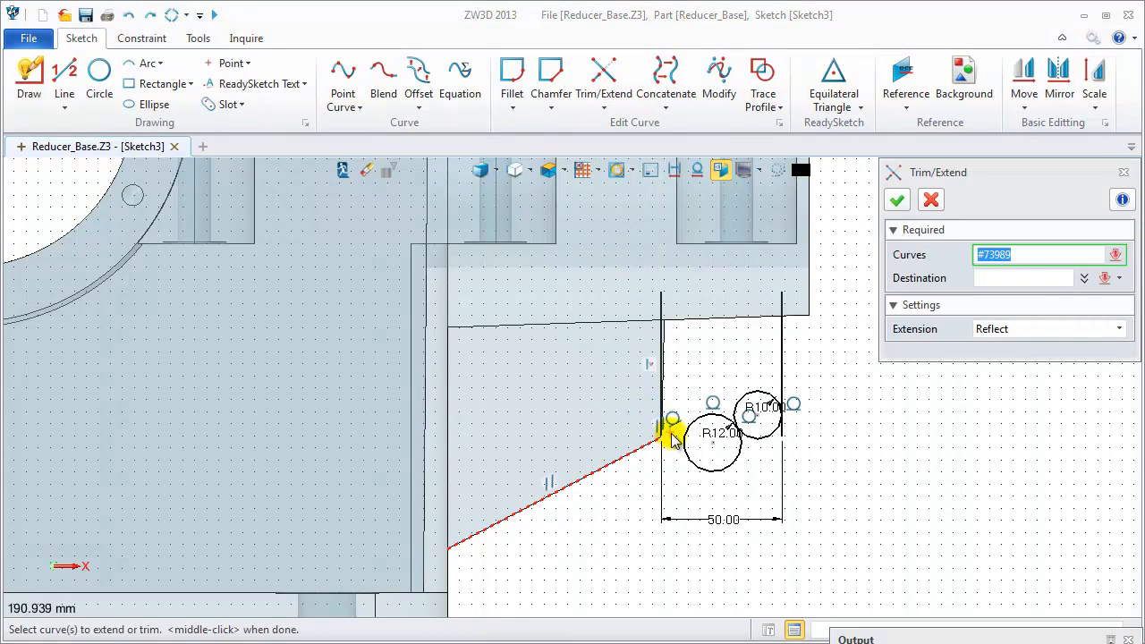
{"action": "middle_click", "coordinate": [913, 343]}
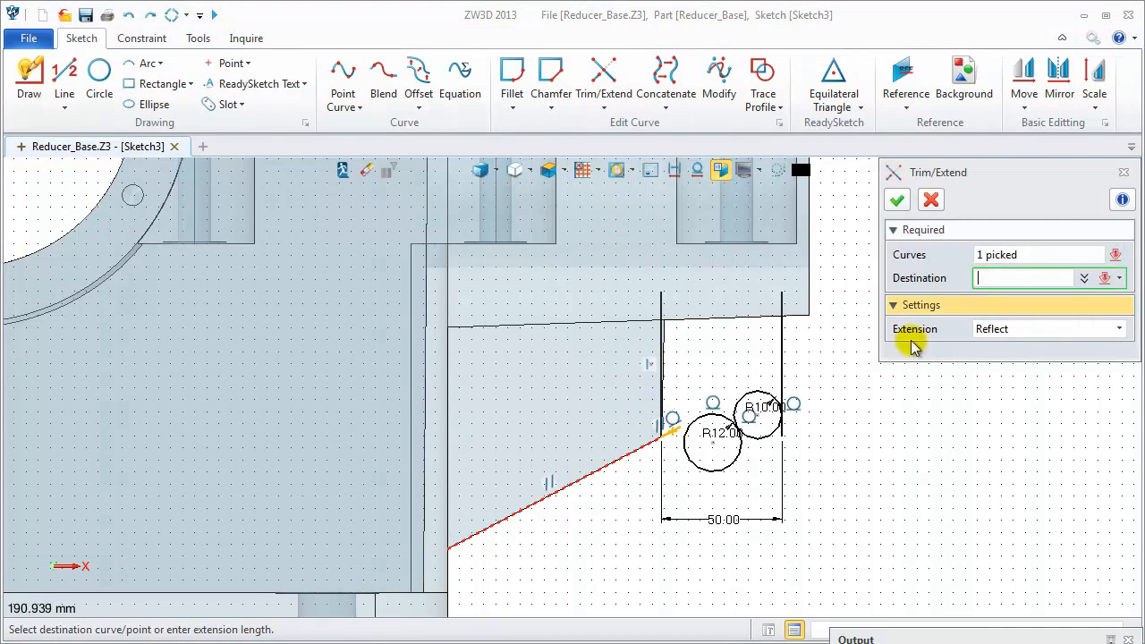
{"action": "left_click", "coordinate": [710, 404]}
{"action": "left_click", "coordinate": [899, 204]}
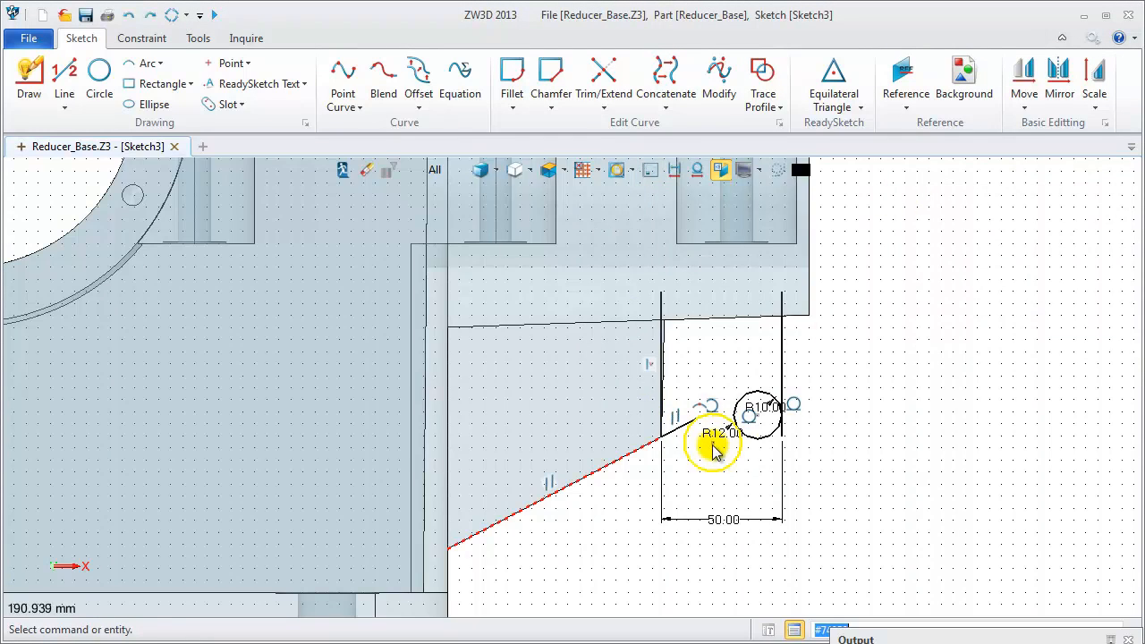
Close the top of the profile with a line joining the upper ends of the two vertical lines.
{"action": "scroll", "coordinate": [720, 440], "scroll_direction": "up", "scroll_amount": 3}
{"action": "scroll", "coordinate": [725, 437], "scroll_direction": "down", "scroll_amount": 1}
{"action": "scroll", "coordinate": [760, 417], "scroll_direction": "up", "scroll_amount": 2}
{"action": "scroll", "coordinate": [780, 415], "scroll_direction": "down", "scroll_amount": 4}
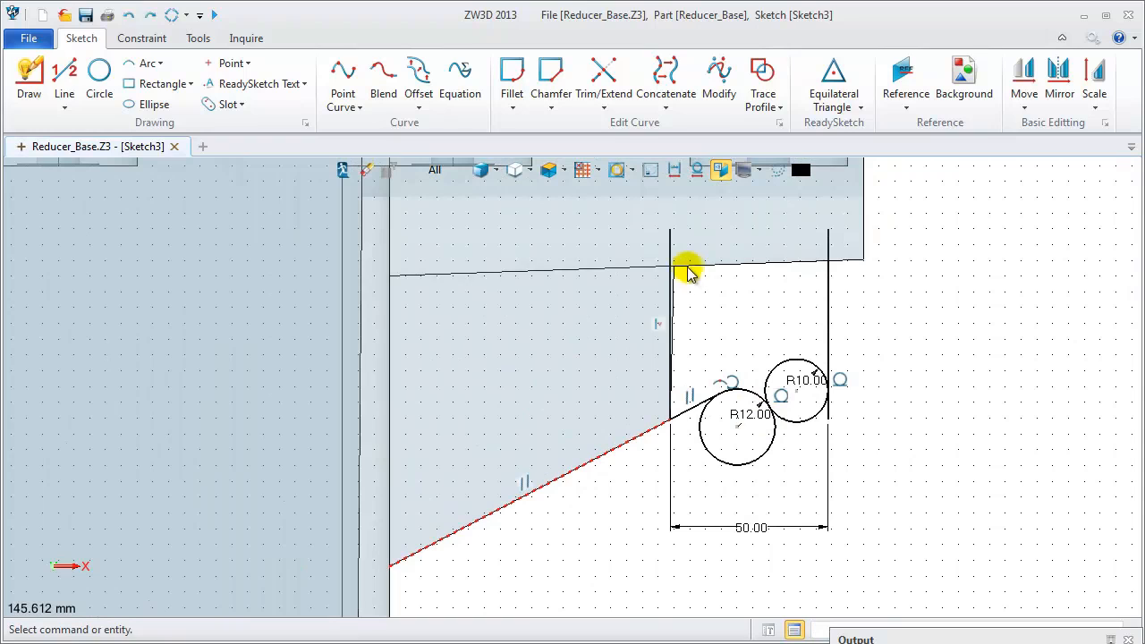
{"action": "left_click", "coordinate": [61, 72]}
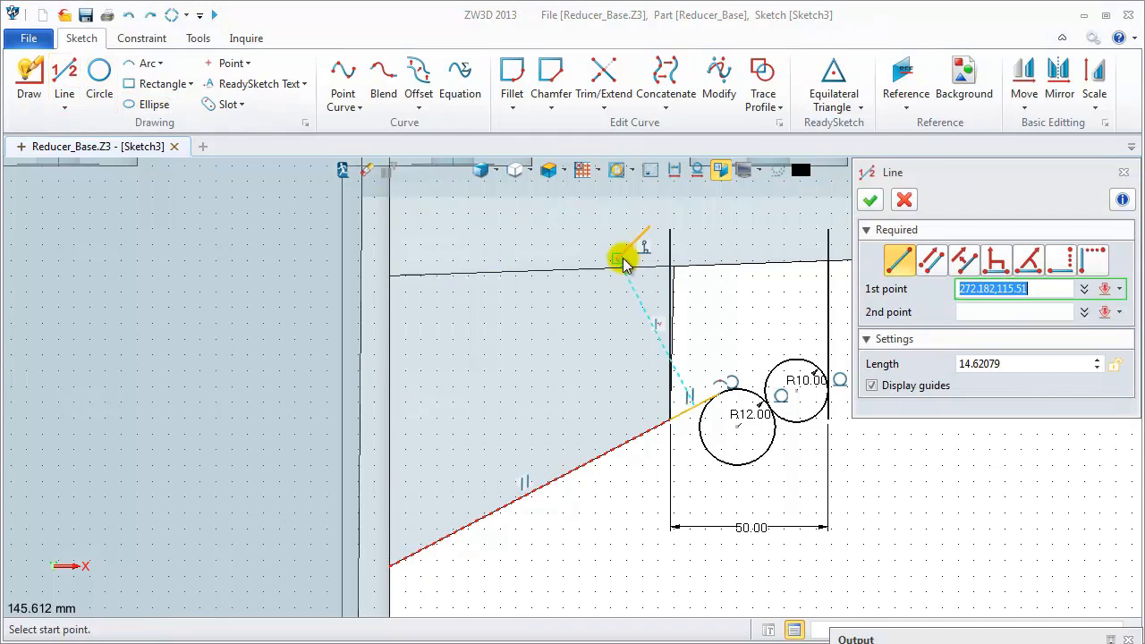
{"action": "left_click", "coordinate": [670, 229]}
{"action": "left_click", "coordinate": [828, 230]}
{"action": "middle_click", "coordinate": [828, 230]}
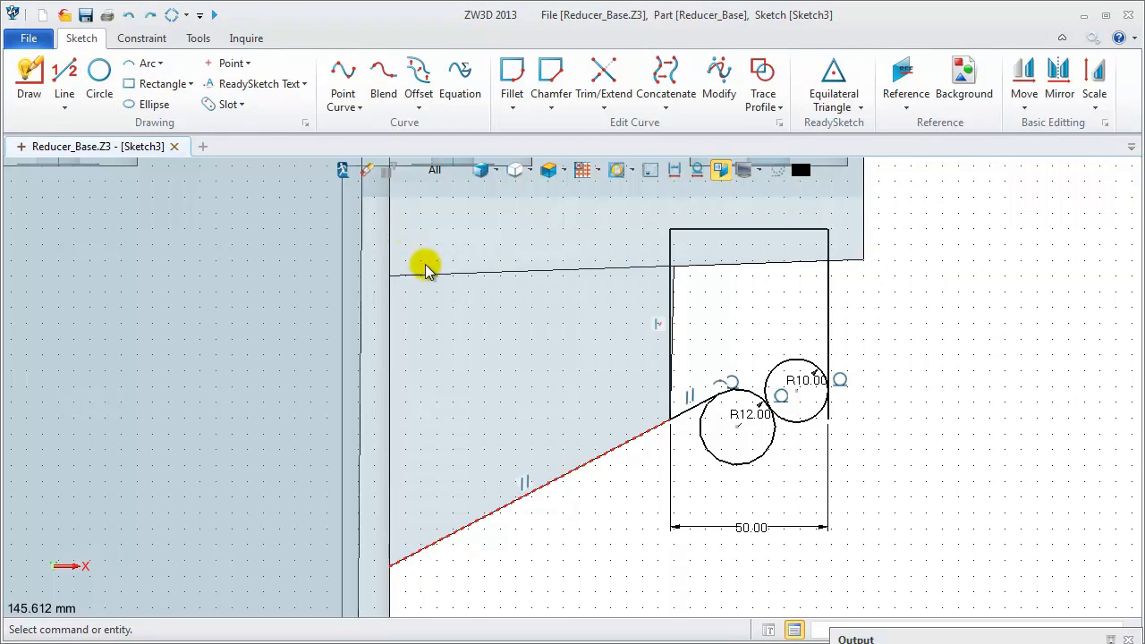
Trim the 12 mm and 10 mm radius circles with One Touch Trim, leaving a continuous S-shaped lower edge on the profile.
{"action": "left_click", "coordinate": [604, 101]}
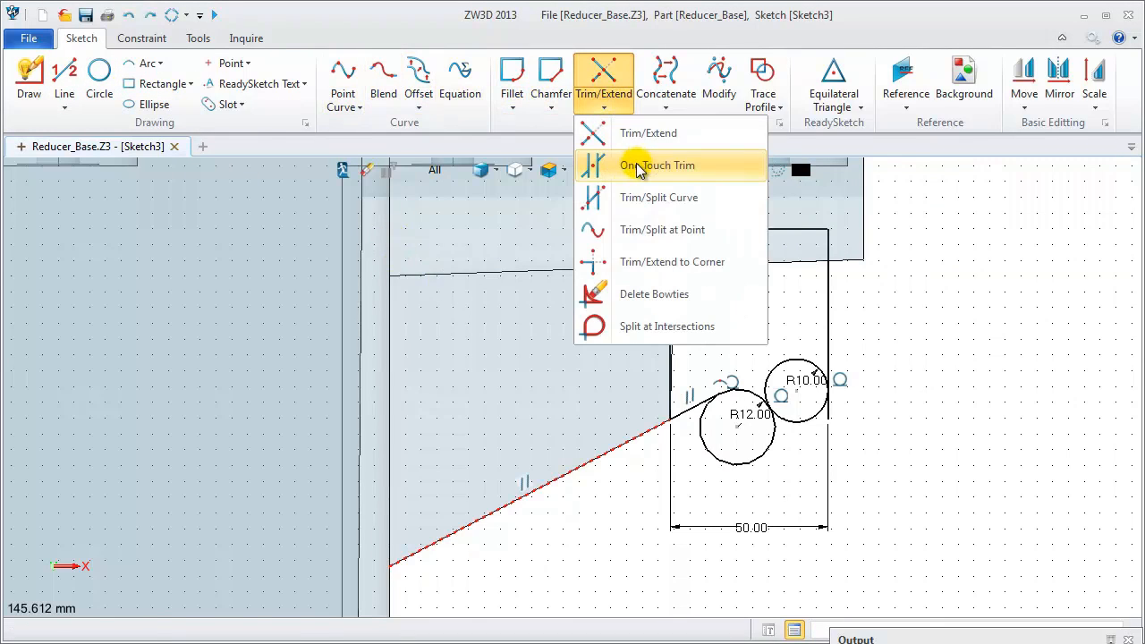
{"action": "left_click", "coordinate": [638, 168]}
{"action": "left_click", "coordinate": [708, 439]}
{"action": "left_click", "coordinate": [746, 460]}
{"action": "left_click", "coordinate": [798, 410]}
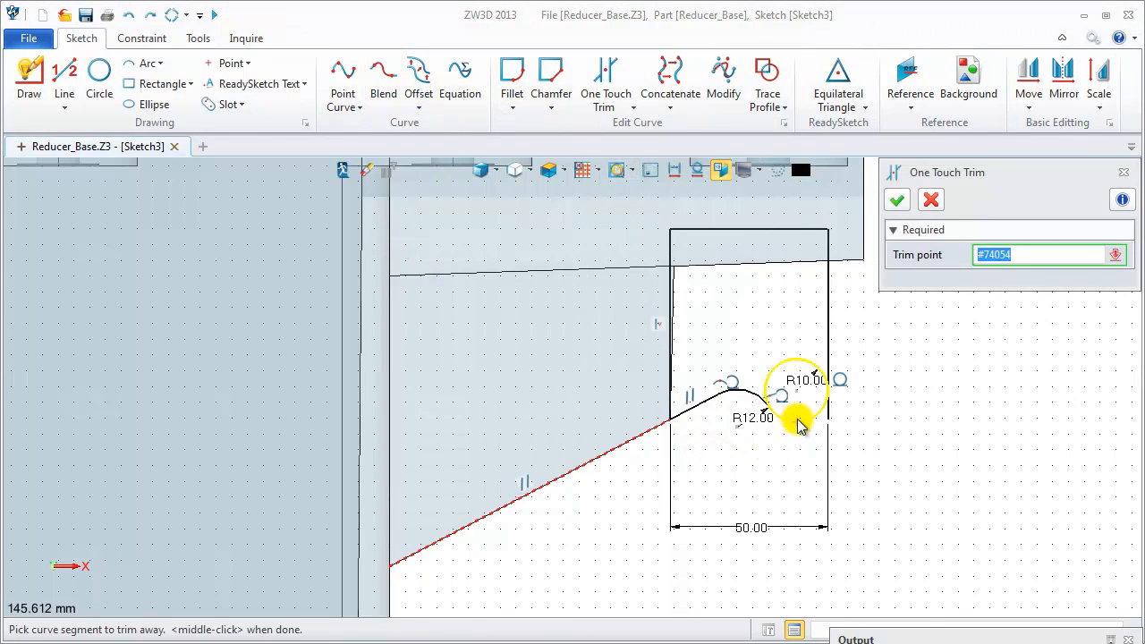
{"action": "left_click", "coordinate": [779, 408]}
{"action": "left_click", "coordinate": [785, 372]}
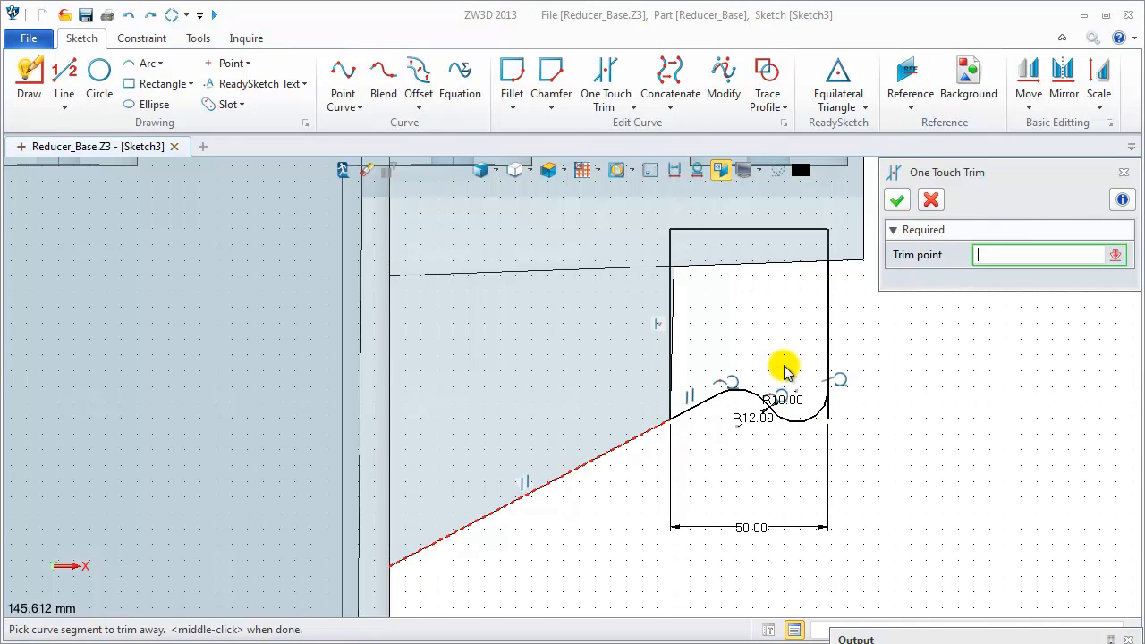
{"action": "left_click", "coordinate": [897, 202]}
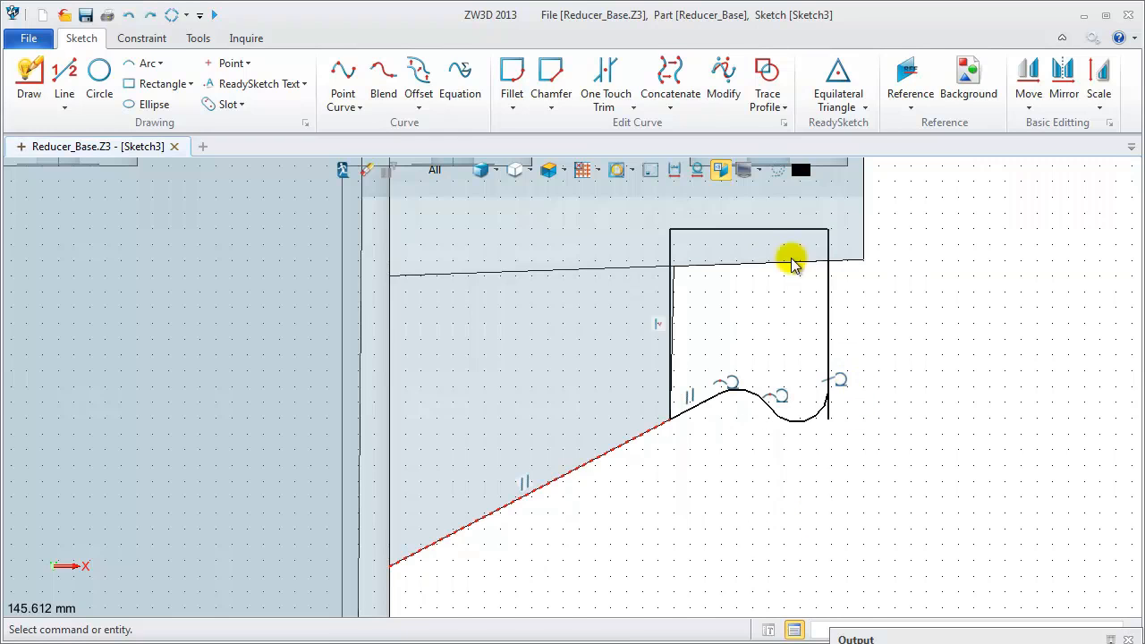
Trim the outer vertical line's excess below the 10 mm radius arc and exit the sketch.
{"action": "scroll", "coordinate": [824, 410], "scroll_direction": "down", "scroll_amount": 4}
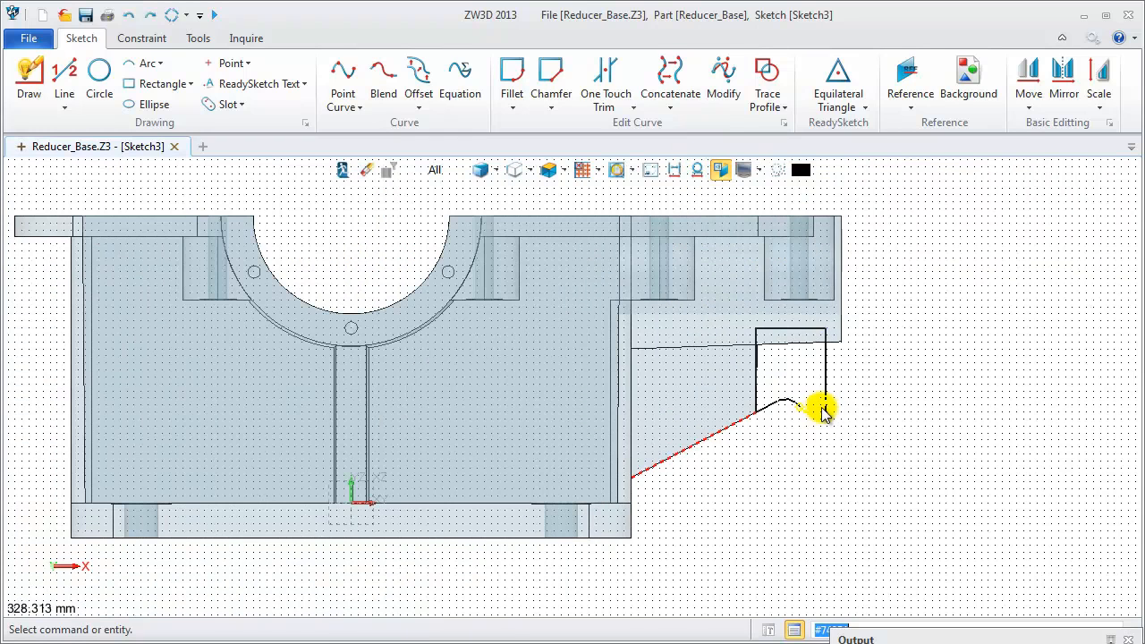
{"action": "scroll", "coordinate": [828, 414], "scroll_direction": "up", "scroll_amount": 4}
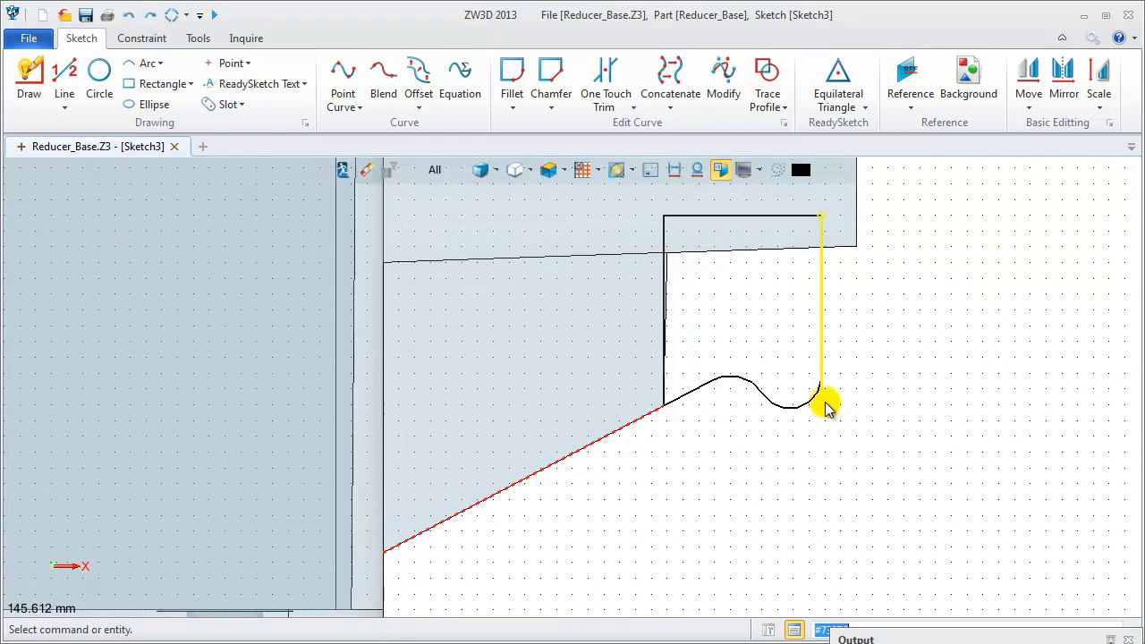
{"action": "left_click", "coordinate": [606, 79]}
{"action": "left_click", "coordinate": [820, 396]}
{"action": "scroll", "coordinate": [665, 414], "scroll_direction": "up", "scroll_amount": 2}
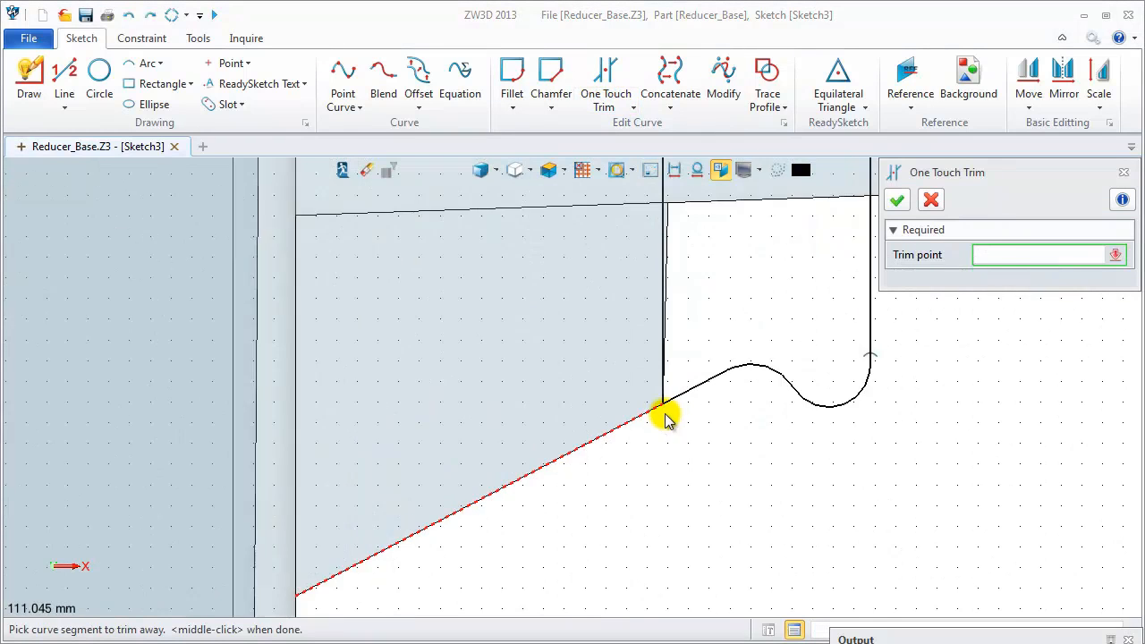
{"action": "scroll", "coordinate": [671, 414], "scroll_direction": "down", "scroll_amount": 2}
{"action": "left_click", "coordinate": [898, 200]}
{"action": "scroll", "coordinate": [886, 388], "scroll_direction": "down", "scroll_amount": 2}
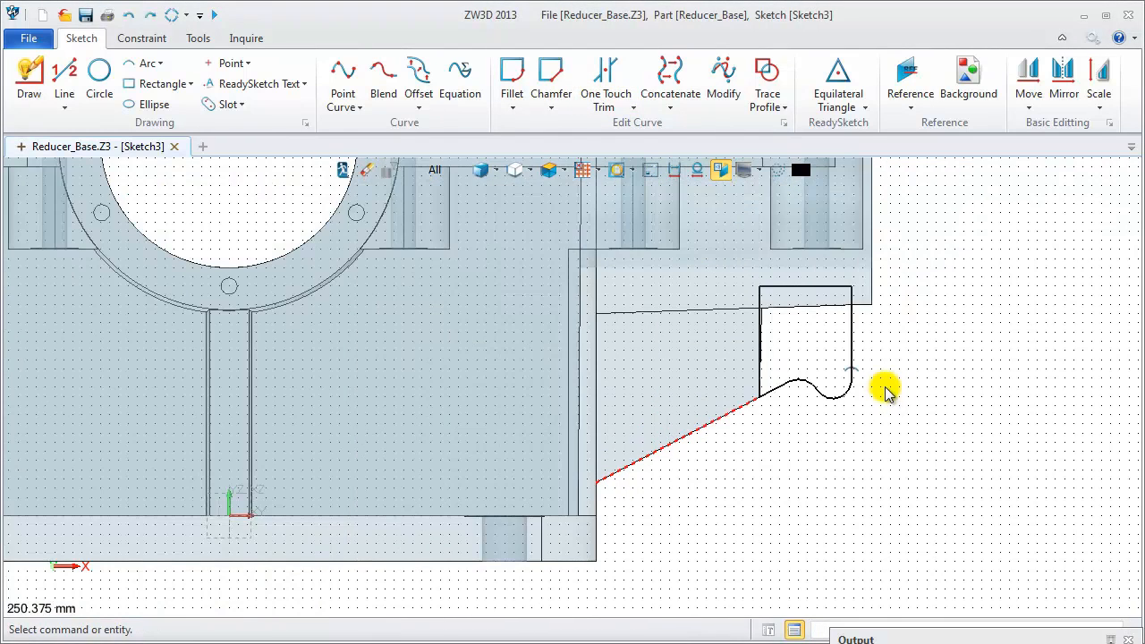
{"action": "right_click", "coordinate": [882, 307]}
{"action": "left_click", "coordinate": [956, 291]}
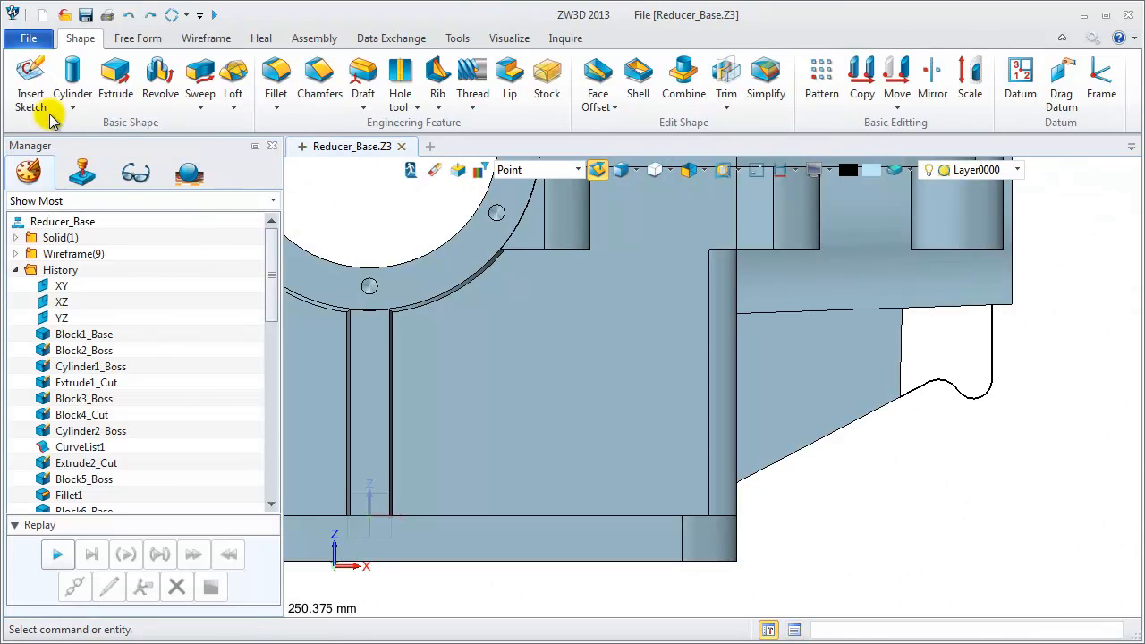
Extrude the hook profile as a two-sided boss along the Y axis, from 12.5 to -12.5 mm.
{"action": "left_click", "coordinate": [115, 79]}
{"action": "left_click", "coordinate": [946, 386]}
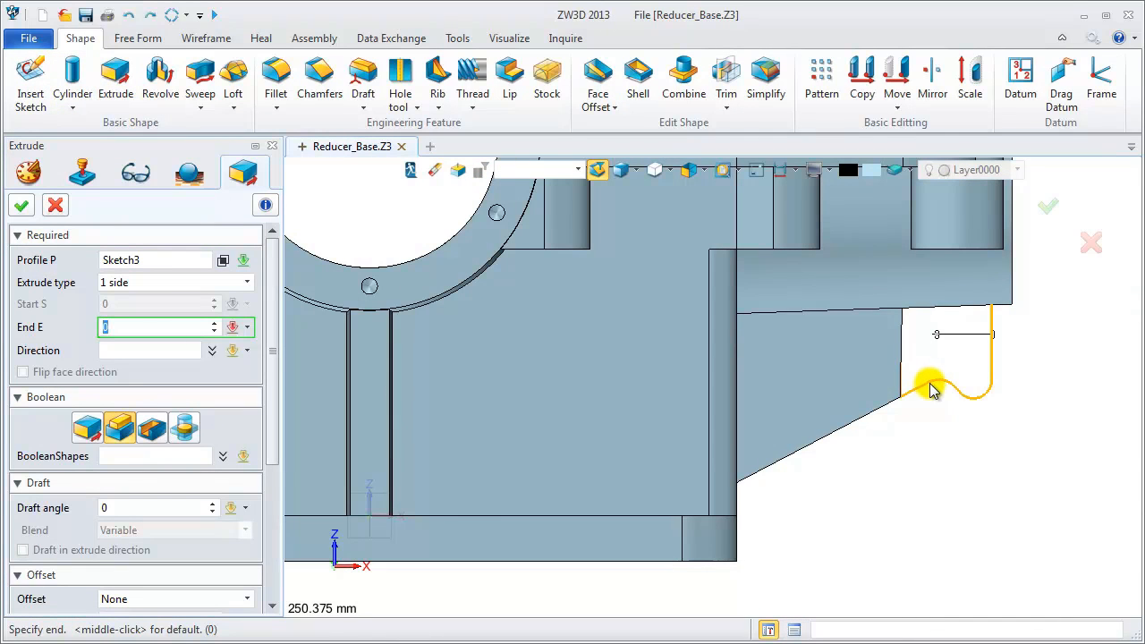
{"action": "left_click", "coordinate": [242, 282]}
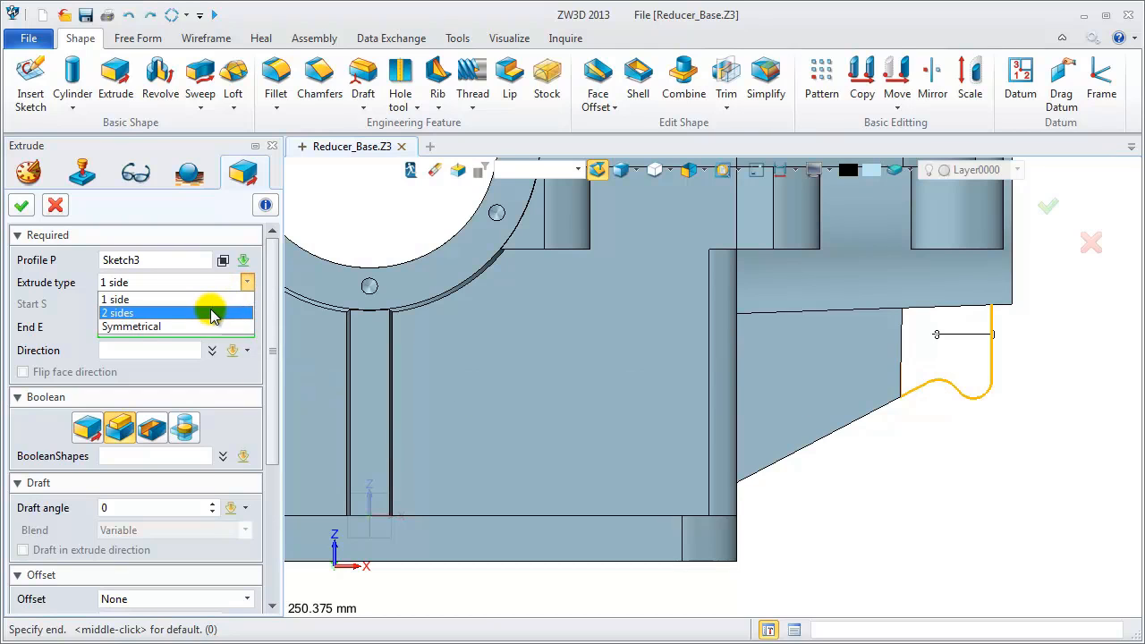
{"action": "left_click", "coordinate": [215, 313]}
{"action": "left_click", "coordinate": [168, 352]}
{"action": "scroll", "coordinate": [838, 486], "scroll_direction": "down", "scroll_amount": 4}
{"action": "right_click_drag", "start_coordinate": [838, 485], "coordinate": [770, 480]}
{"action": "right_click", "coordinate": [857, 484]}
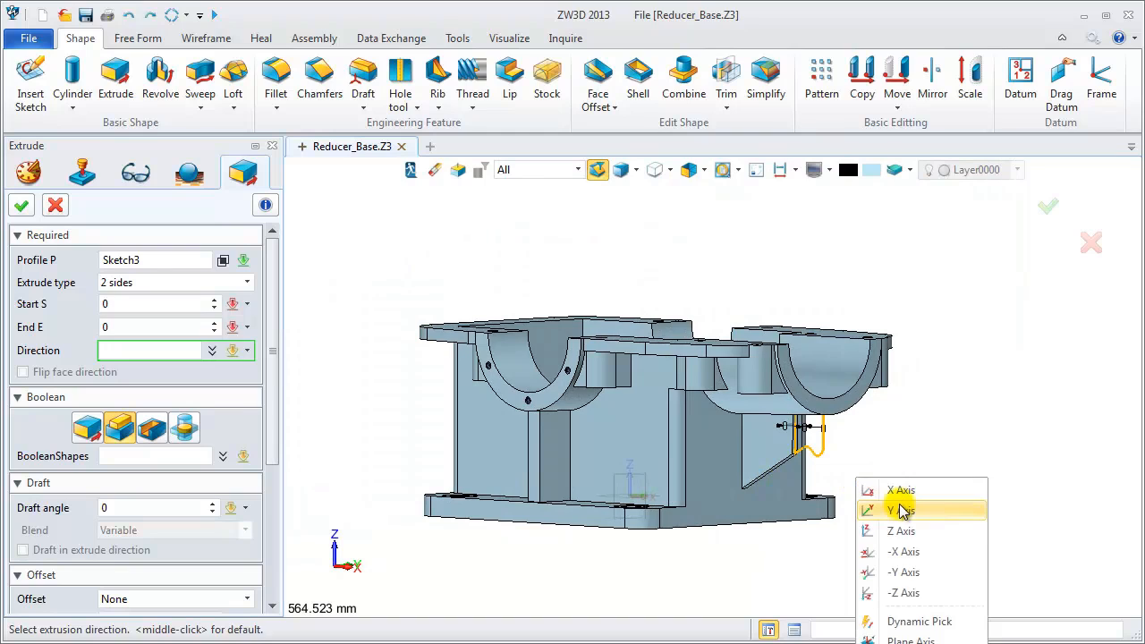
{"action": "left_click", "coordinate": [881, 507]}
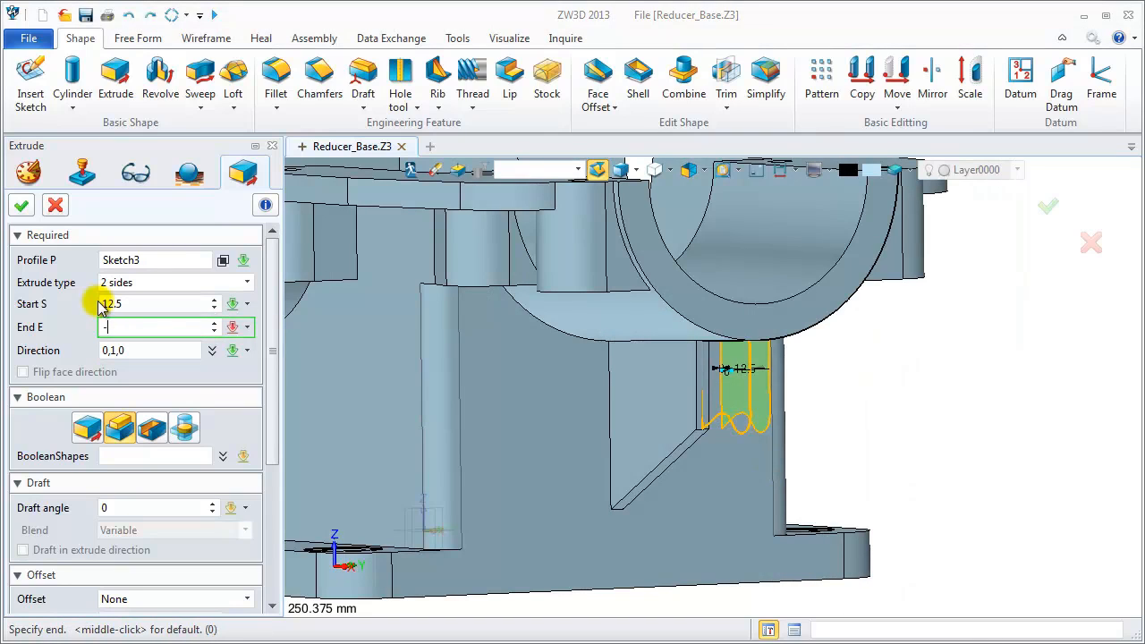
{"action": "key", "text": "Return"}
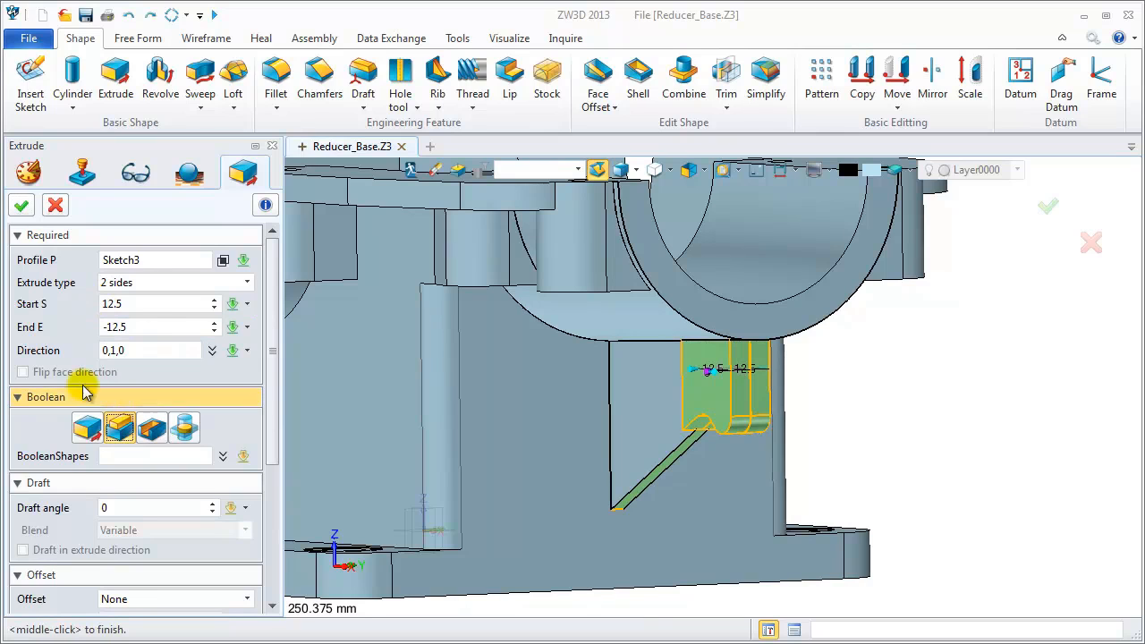
{"action": "left_click", "coordinate": [22, 206]}
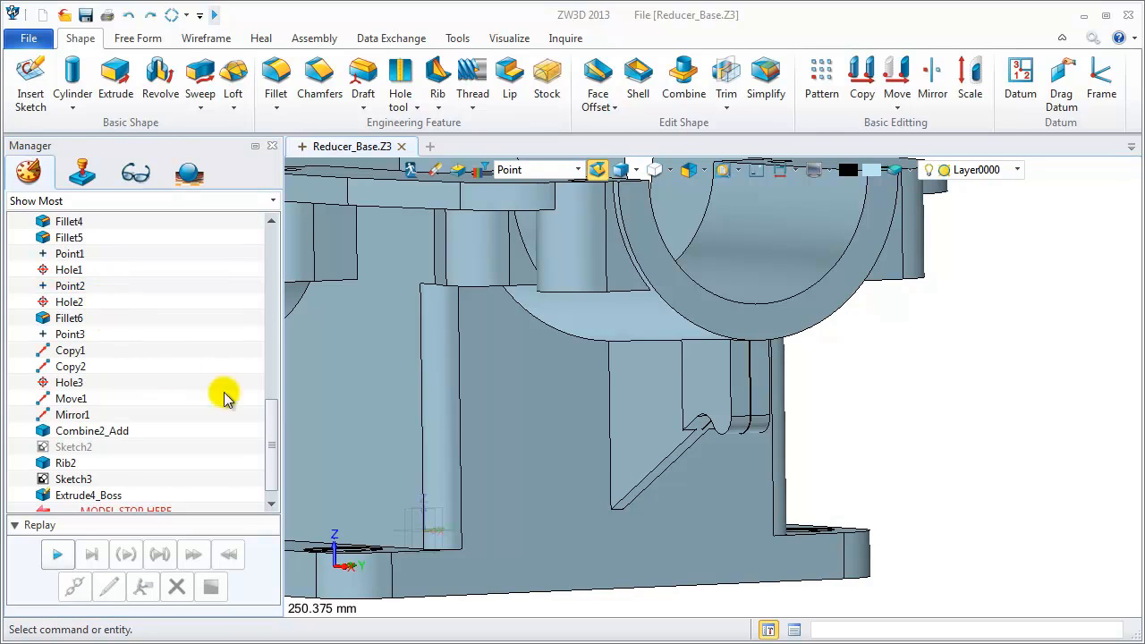
Hide Sketch3, the sketch used for the hook extrusion.
{"action": "left_click_drag", "start_coordinate": [265, 447], "coordinate": [269, 480]}
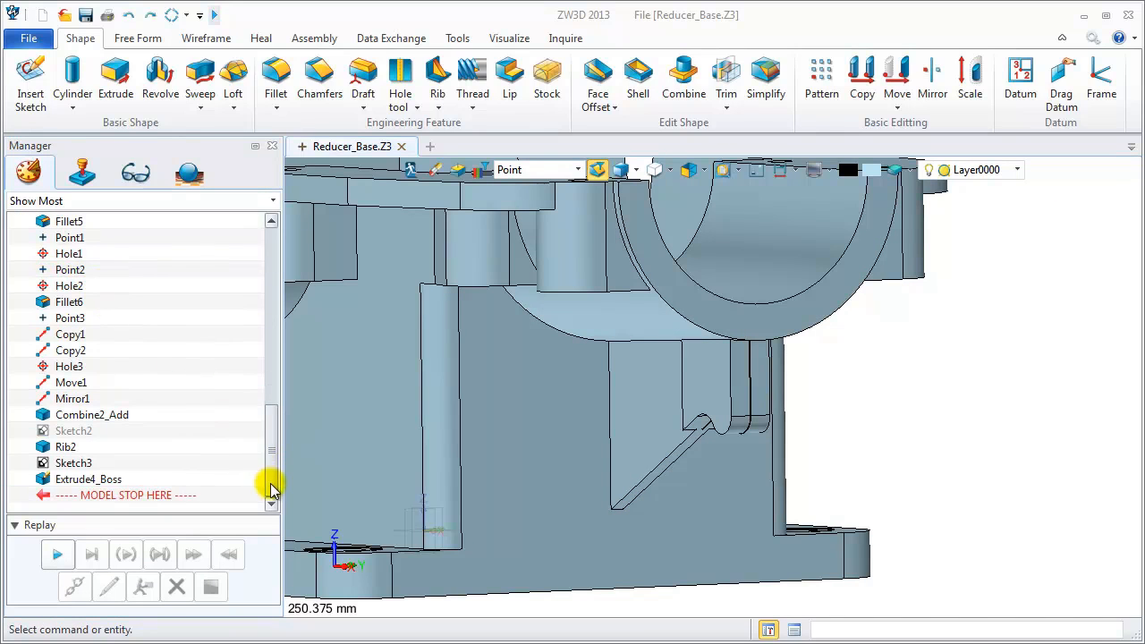
{"action": "right_click", "coordinate": [85, 463]}
{"action": "left_click", "coordinate": [133, 556]}
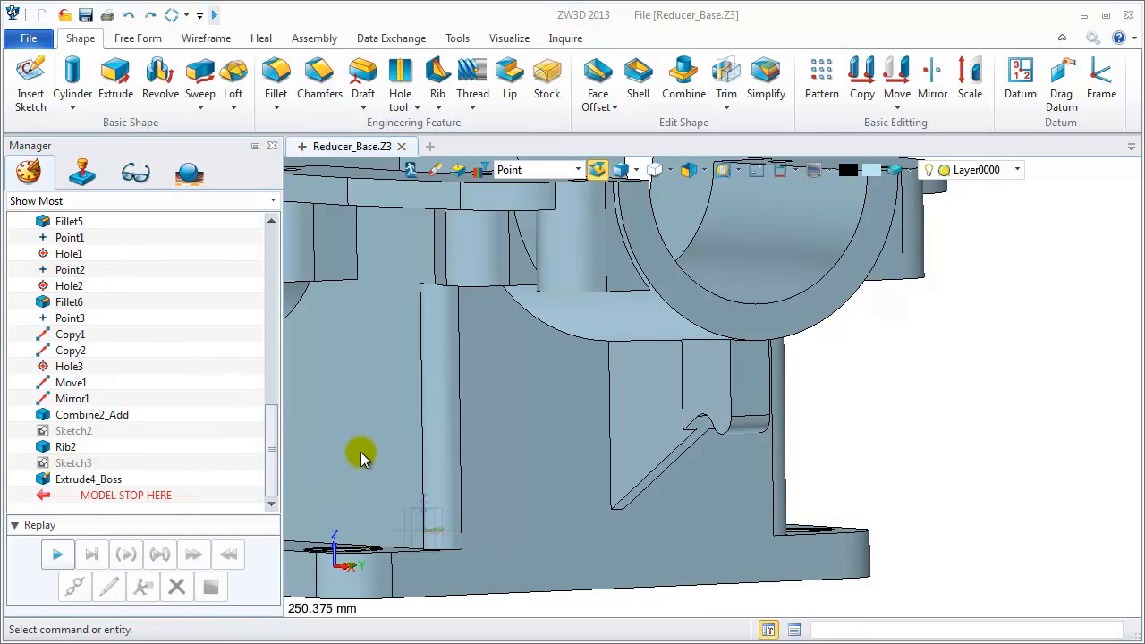
Create a new sketch on the XZ plane.
{"action": "right_click_drag", "start_coordinate": [391, 428], "coordinate": [716, 482]}
{"action": "scroll", "coordinate": [543, 430], "scroll_direction": "down", "scroll_amount": 3}
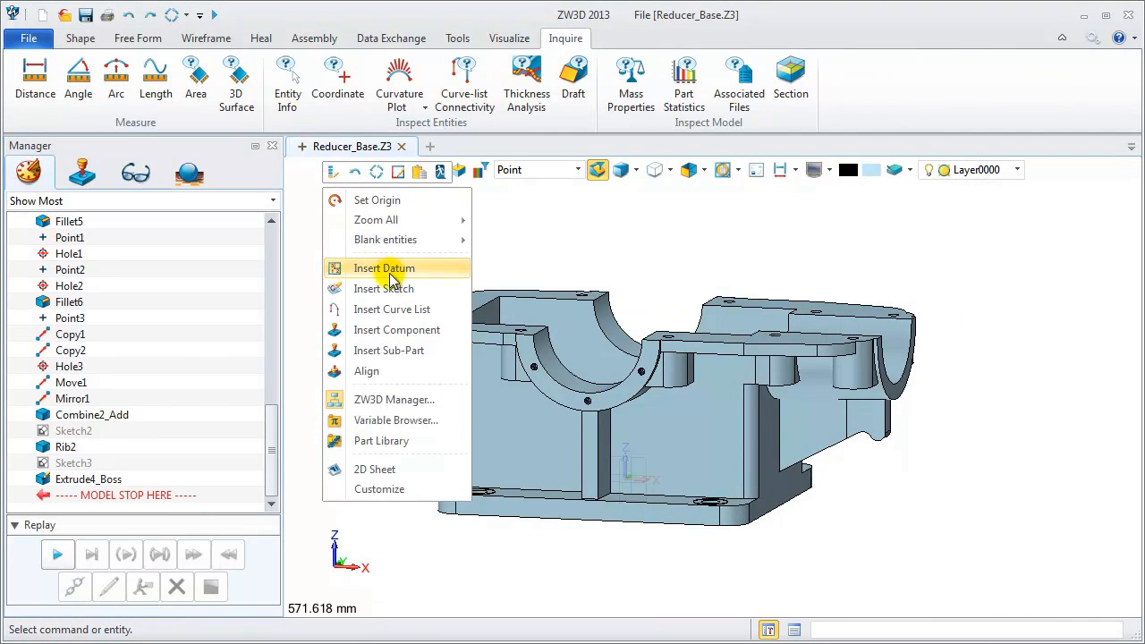
{"action": "left_click", "coordinate": [358, 267]}
{"action": "right_click_drag", "start_coordinate": [385, 322], "coordinate": [386, 371]}
{"action": "left_click", "coordinate": [603, 464]}
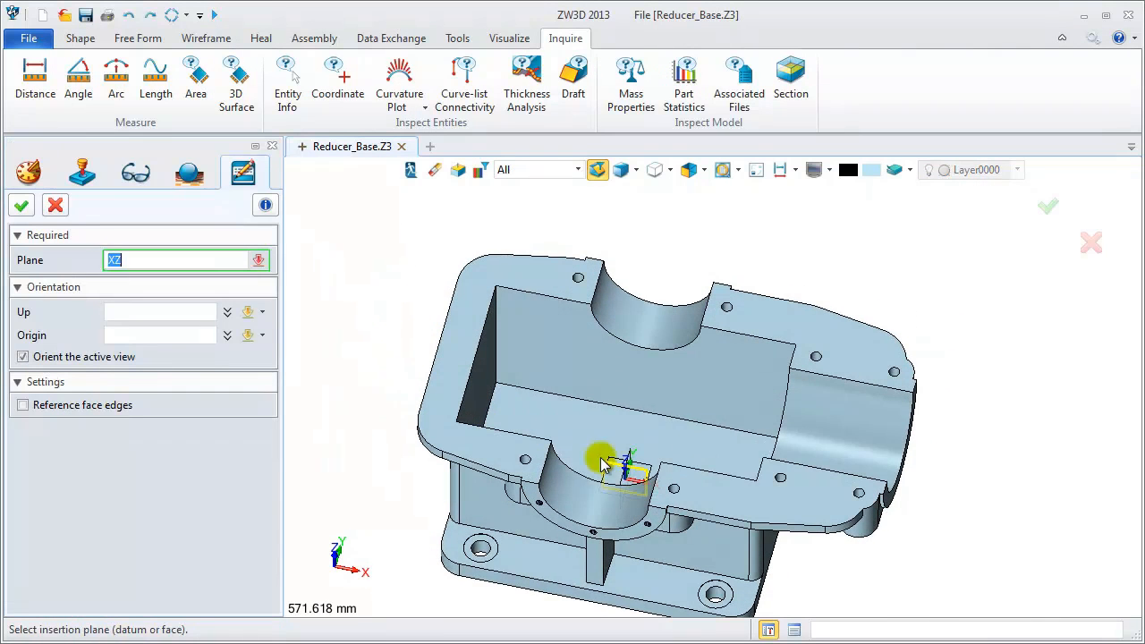
{"action": "middle_click", "coordinate": [582, 409]}
Draw a 30 mm vertical line down from the flange's outer lower corner, from -240,190 to -240,160.
{"action": "left_click", "coordinate": [65, 82]}
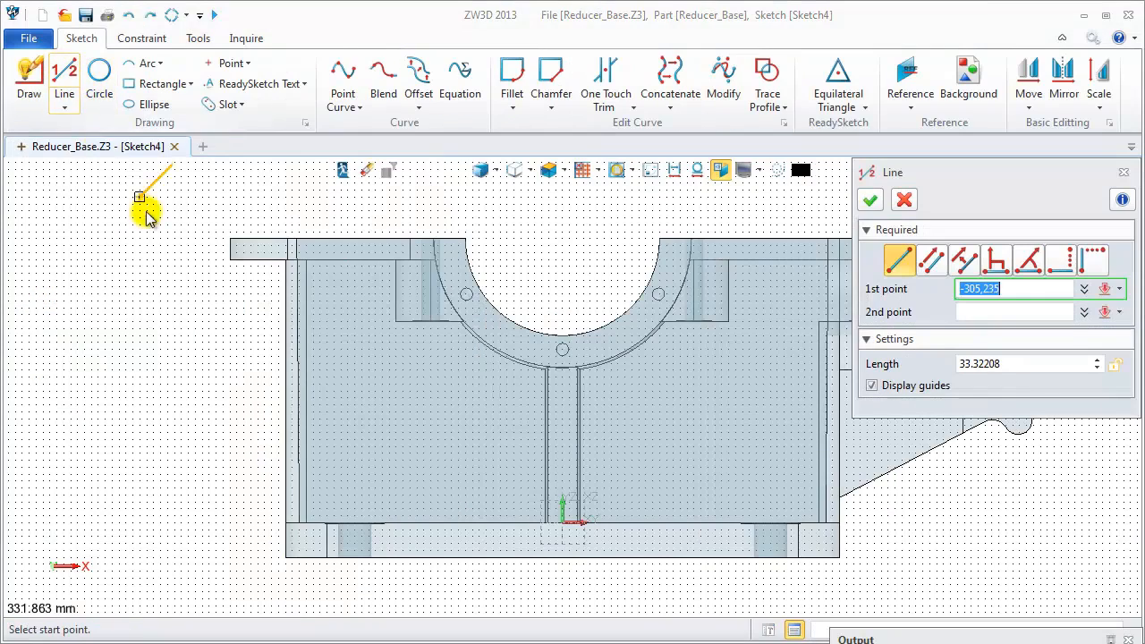
{"action": "scroll", "coordinate": [242, 259], "scroll_direction": "up", "scroll_amount": 3}
{"action": "left_click", "coordinate": [220, 258]}
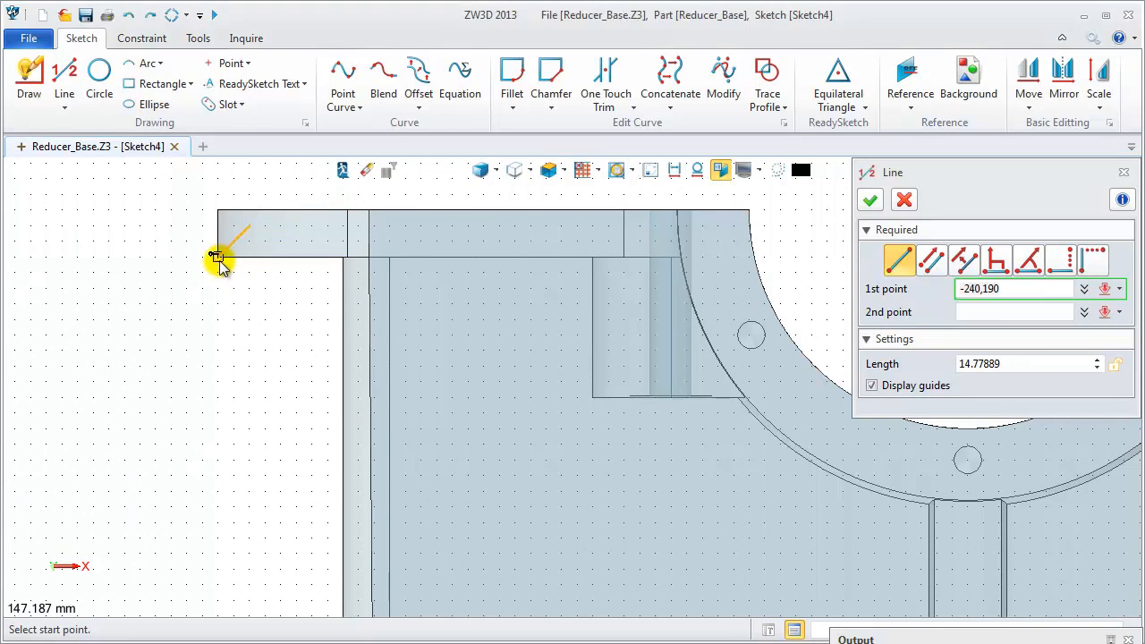
{"action": "left_click", "coordinate": [219, 349]}
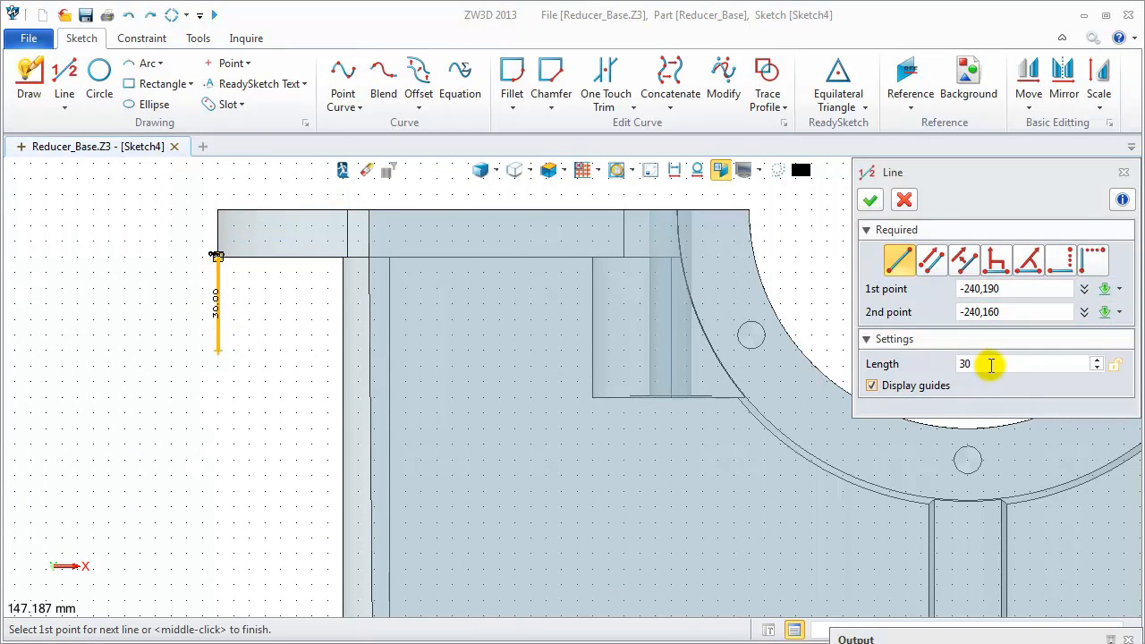
{"action": "left_click", "coordinate": [870, 202]}
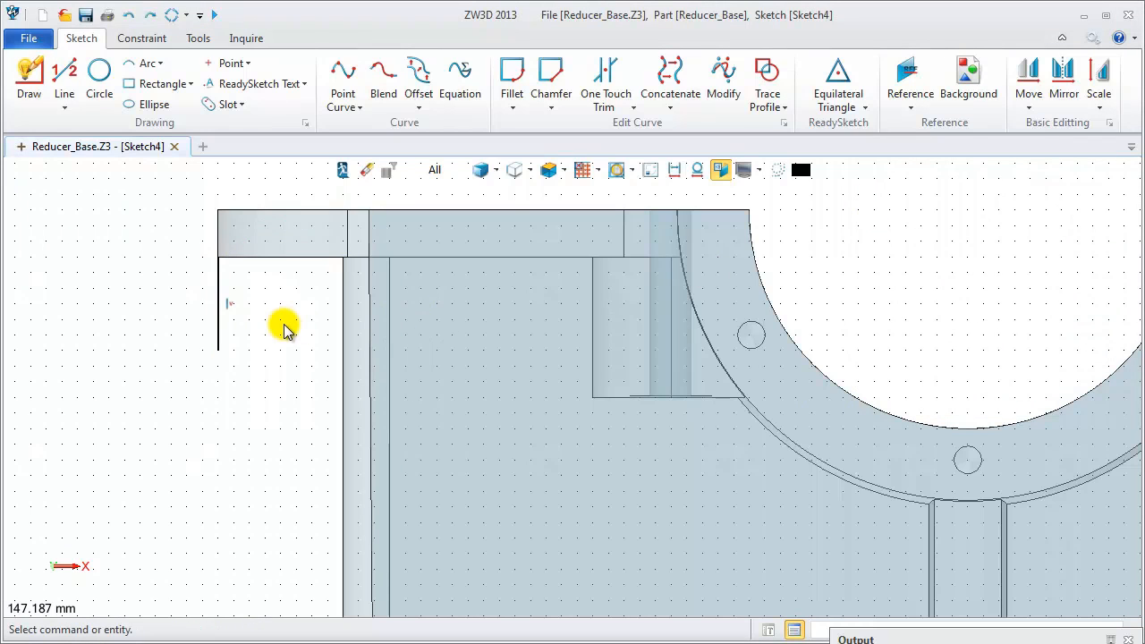
Draw a circle of radius 10 mm centred at -230,160, touching the vertical line's lower end.
{"action": "left_click", "coordinate": [97, 73]}
{"action": "left_click", "coordinate": [262, 349]}
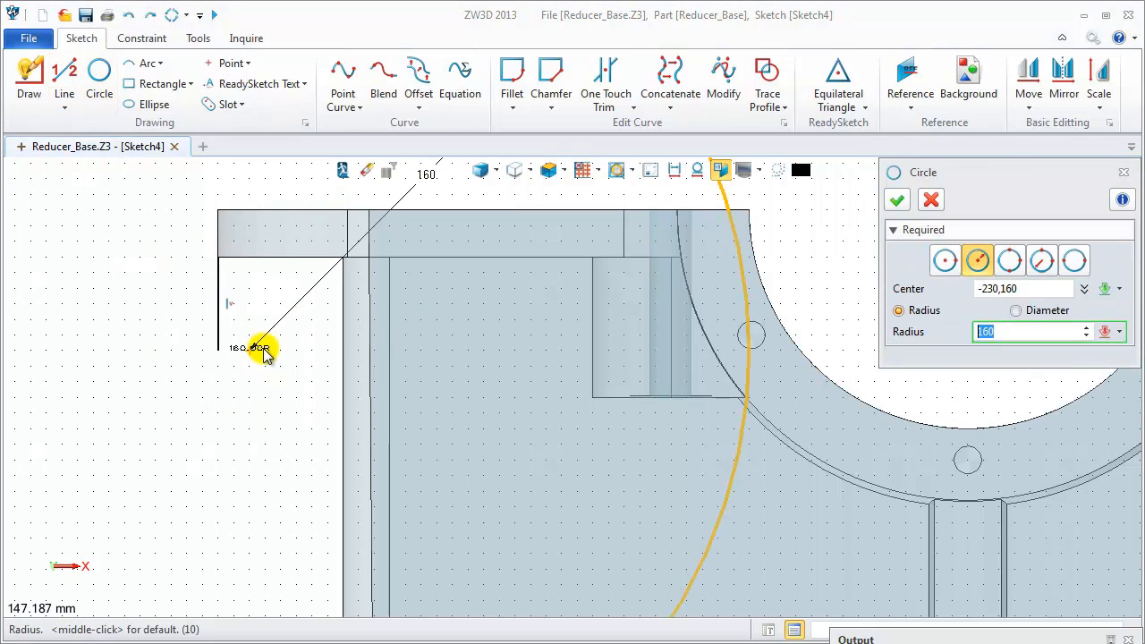
{"action": "type", "text": "10"}
{"action": "key", "text": "Return"}
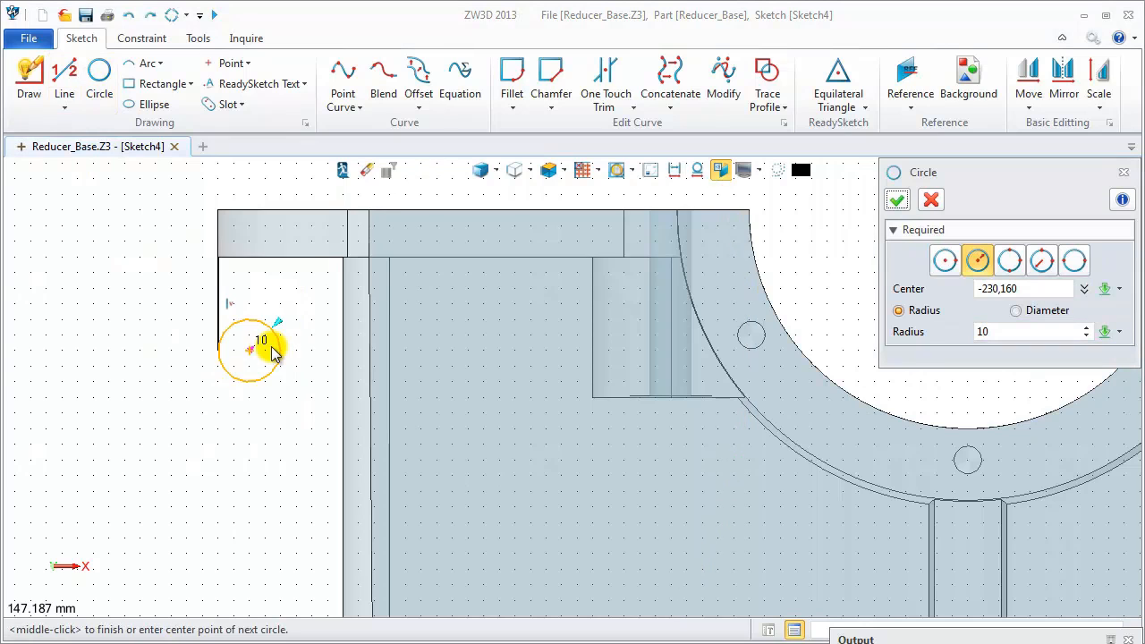
{"action": "scroll", "coordinate": [265, 351], "scroll_direction": "up", "scroll_amount": 1}
{"action": "middle_click", "coordinate": [265, 350]}
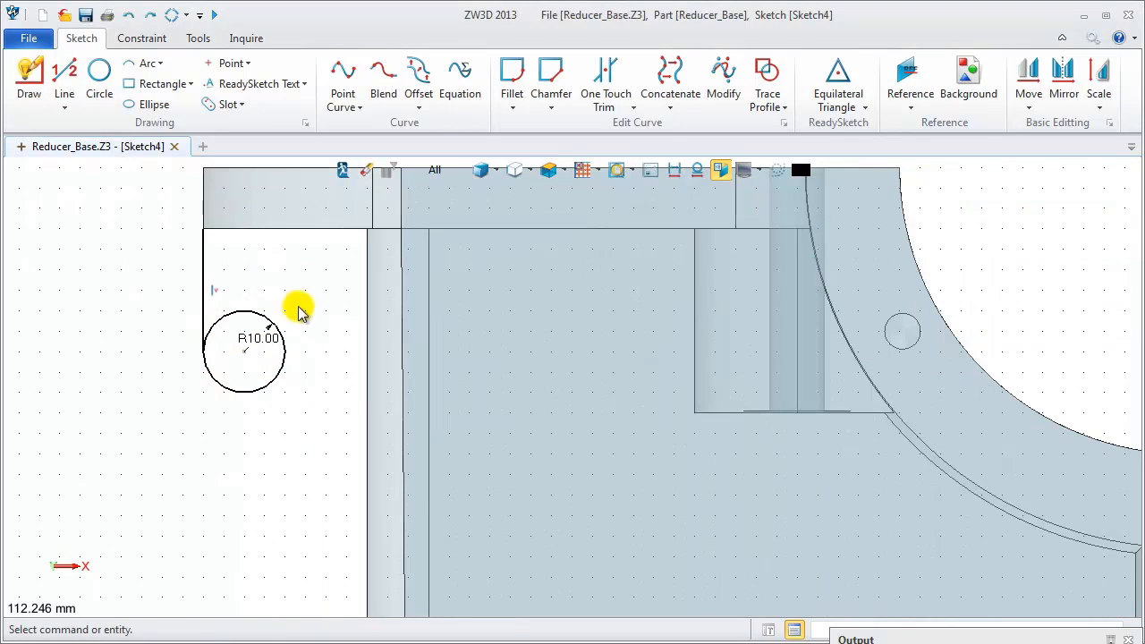
Add a second 10 mm radius circle centred at -210,160, beside the first circle.
{"action": "middle_click", "coordinate": [301, 306]}
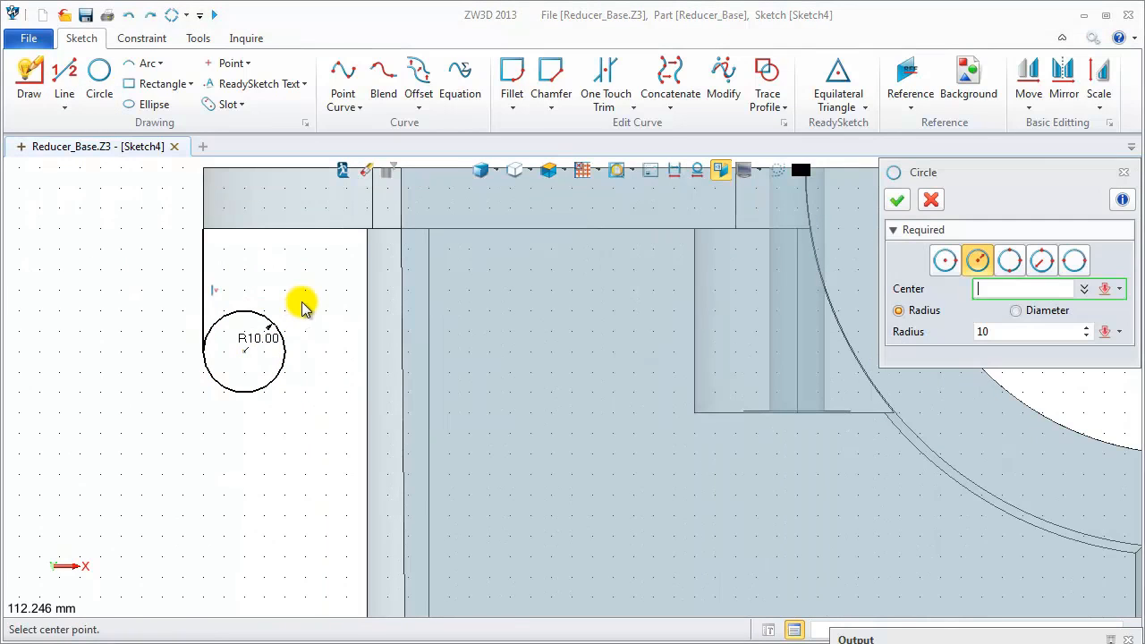
{"action": "left_click", "coordinate": [326, 356]}
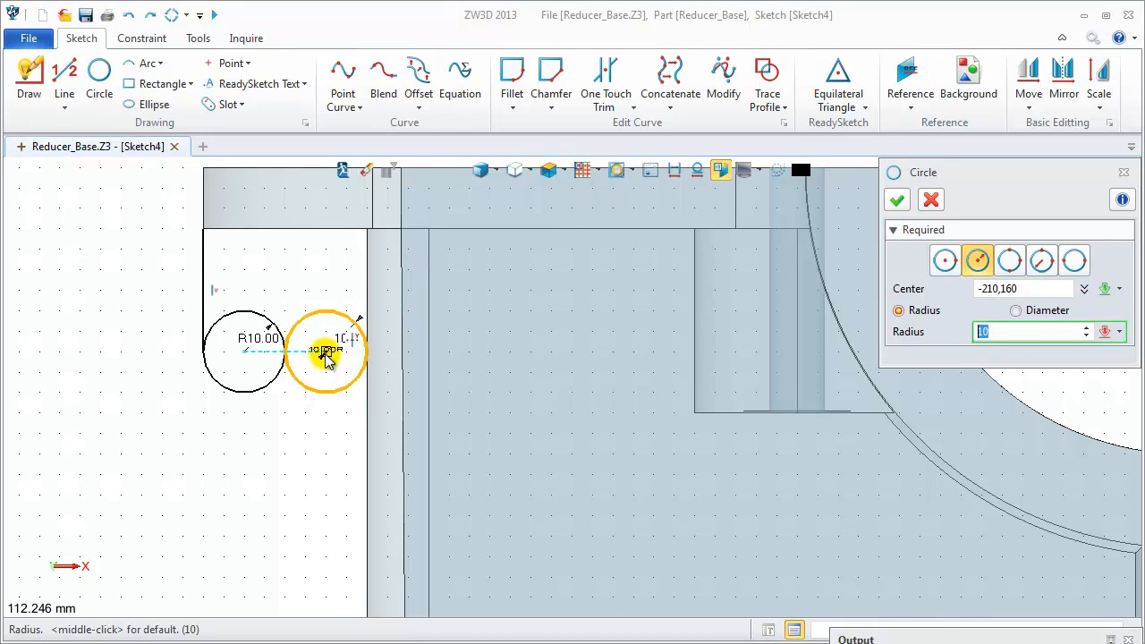
{"action": "middle_click", "coordinate": [325, 355]}
{"action": "middle_click", "coordinate": [326, 356]}
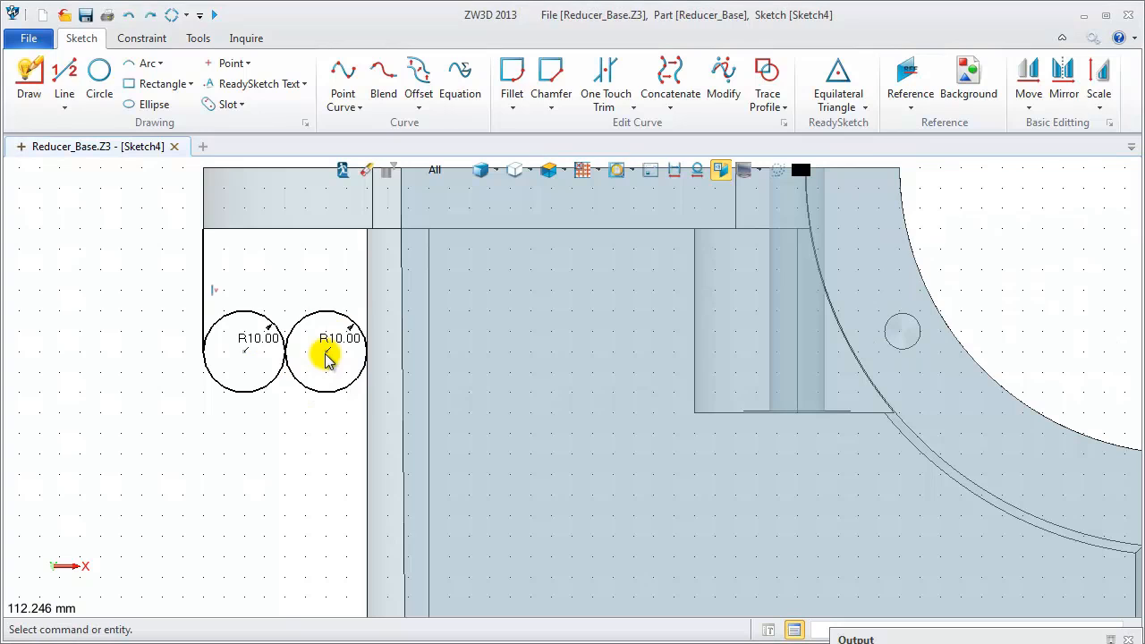
Draw a vertical line from the inner circle up to the flange underside and a 40 mm horizontal line closing the profile's top.
{"action": "left_click", "coordinate": [64, 76]}
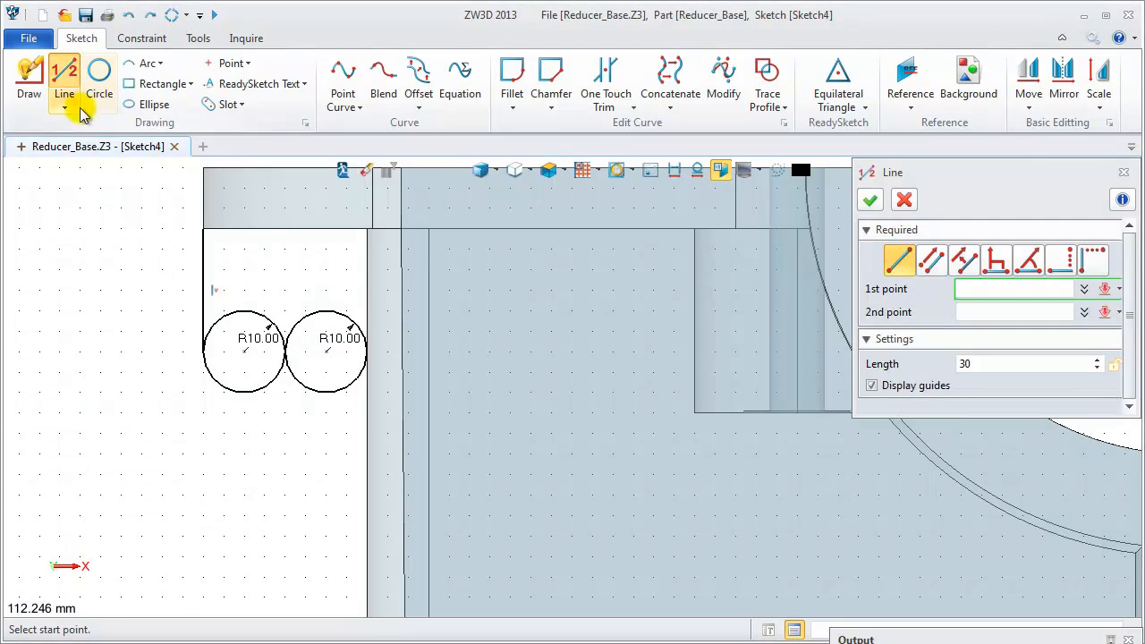
{"action": "left_click", "coordinate": [365, 350]}
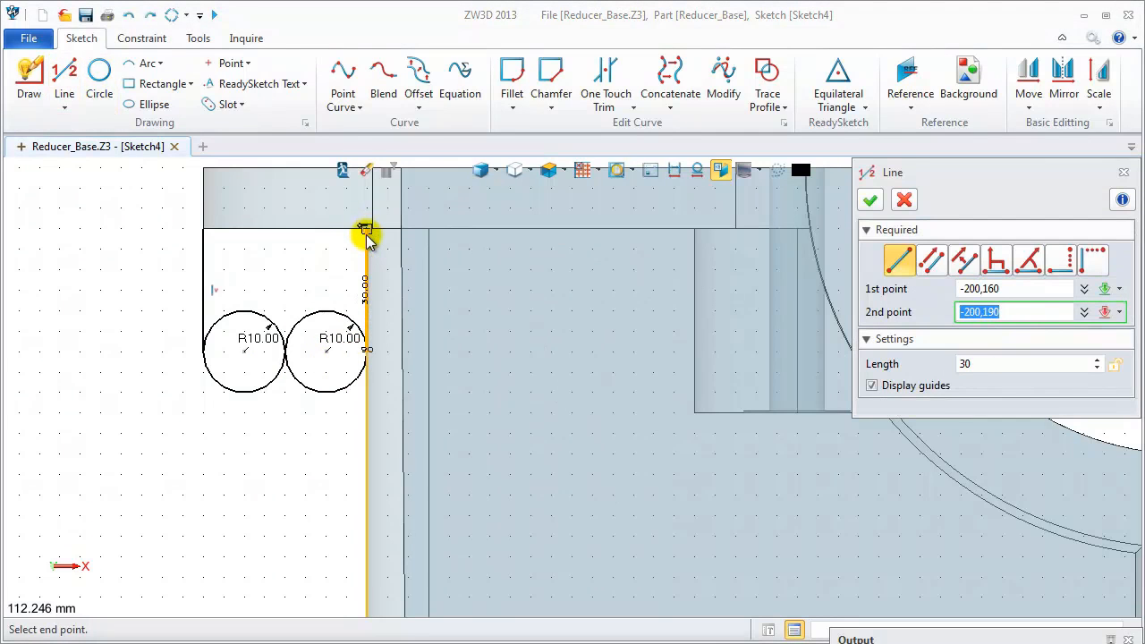
{"action": "scroll", "coordinate": [367, 235], "scroll_direction": "up", "scroll_amount": 3}
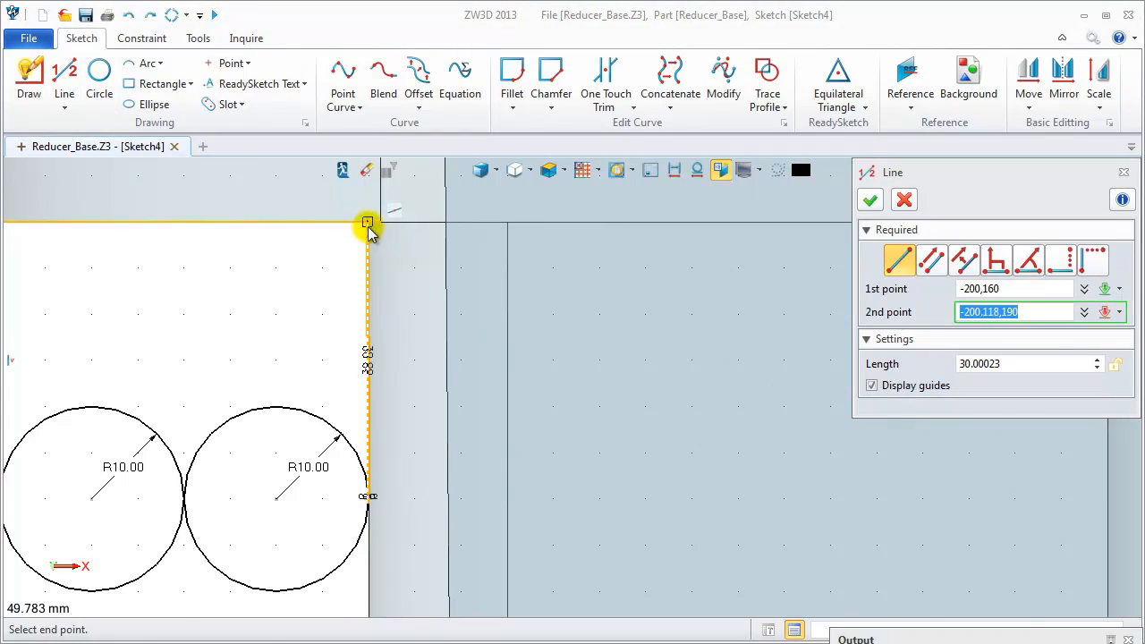
{"action": "left_click", "coordinate": [367, 218]}
{"action": "left_click", "coordinate": [363, 222]}
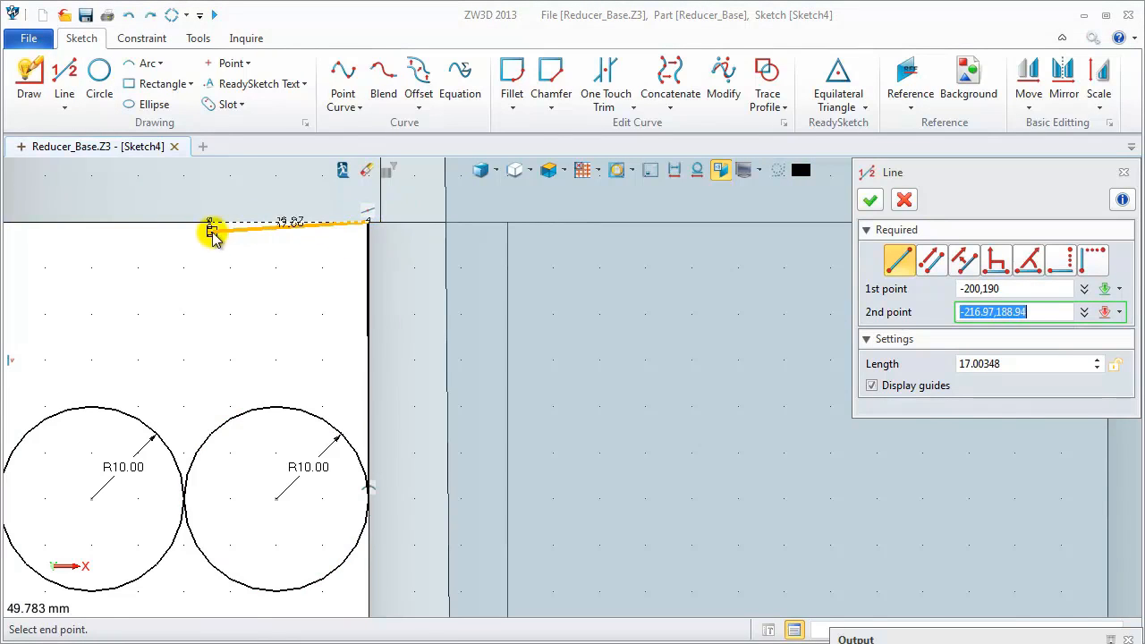
{"action": "scroll", "coordinate": [179, 230], "scroll_direction": "down", "scroll_amount": 3}
{"action": "left_click", "coordinate": [138, 227]}
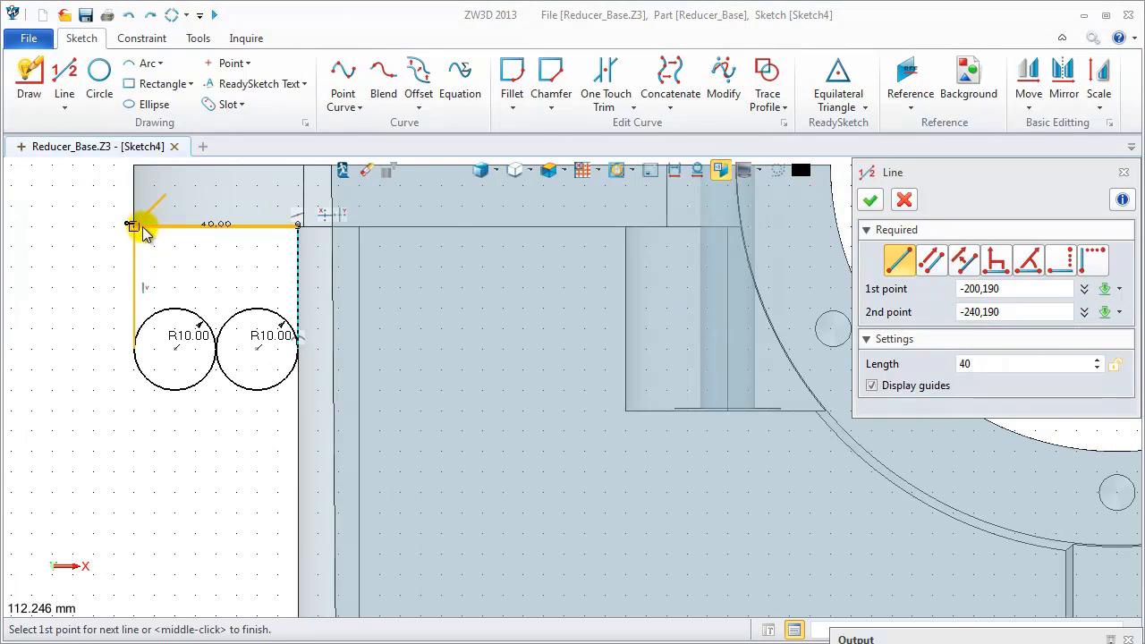
{"action": "middle_click", "coordinate": [143, 226]}
Trim the two circles to leave the outer circle's lower half and the inner circle's upper half as an S-shaped hook edge.
{"action": "left_click", "coordinate": [605, 89]}
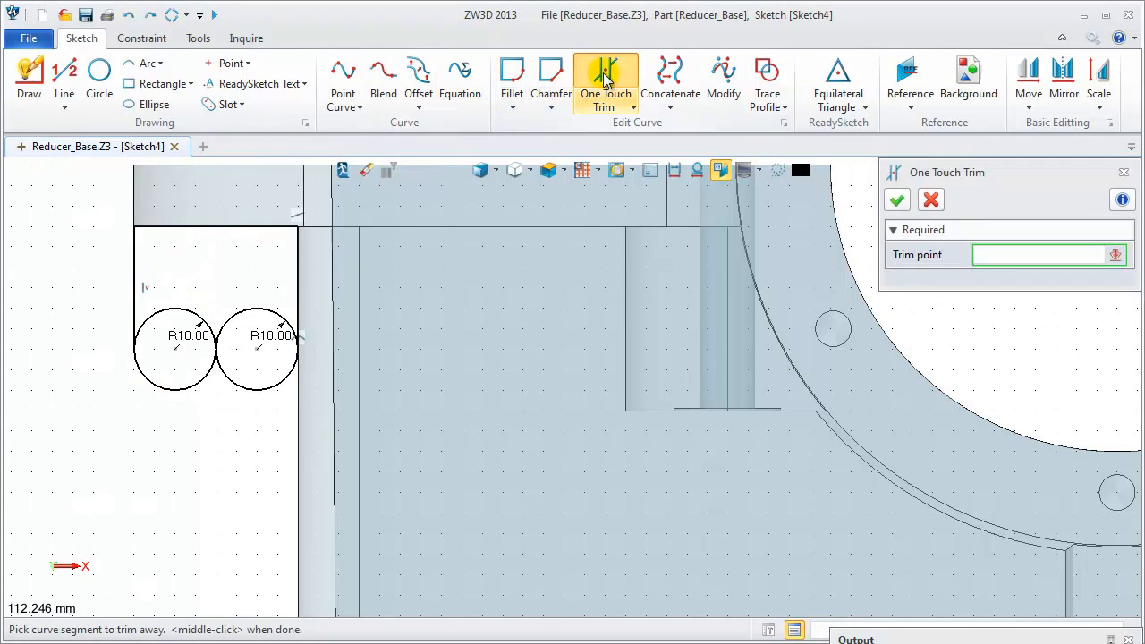
{"action": "left_click", "coordinate": [225, 366]}
{"action": "left_click", "coordinate": [194, 320]}
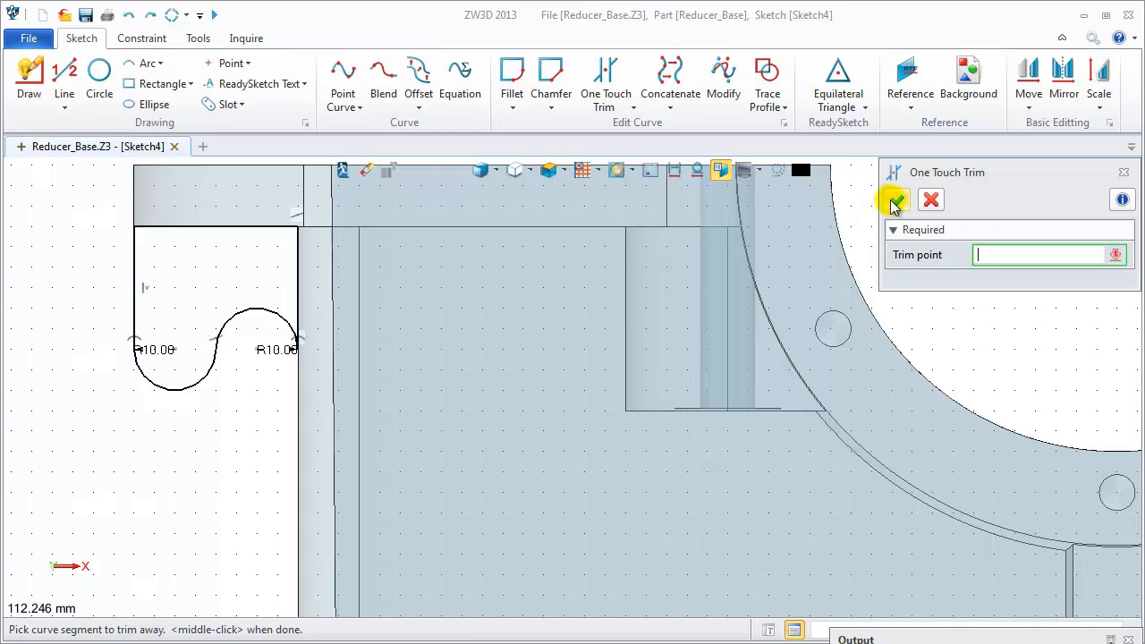
{"action": "left_click", "coordinate": [895, 200]}
Draw the hook profile's inner vertical line from -200,190 down to the end of the inner arc and exit the sketch.
{"action": "scroll", "coordinate": [601, 345], "scroll_direction": "up", "scroll_amount": 5}
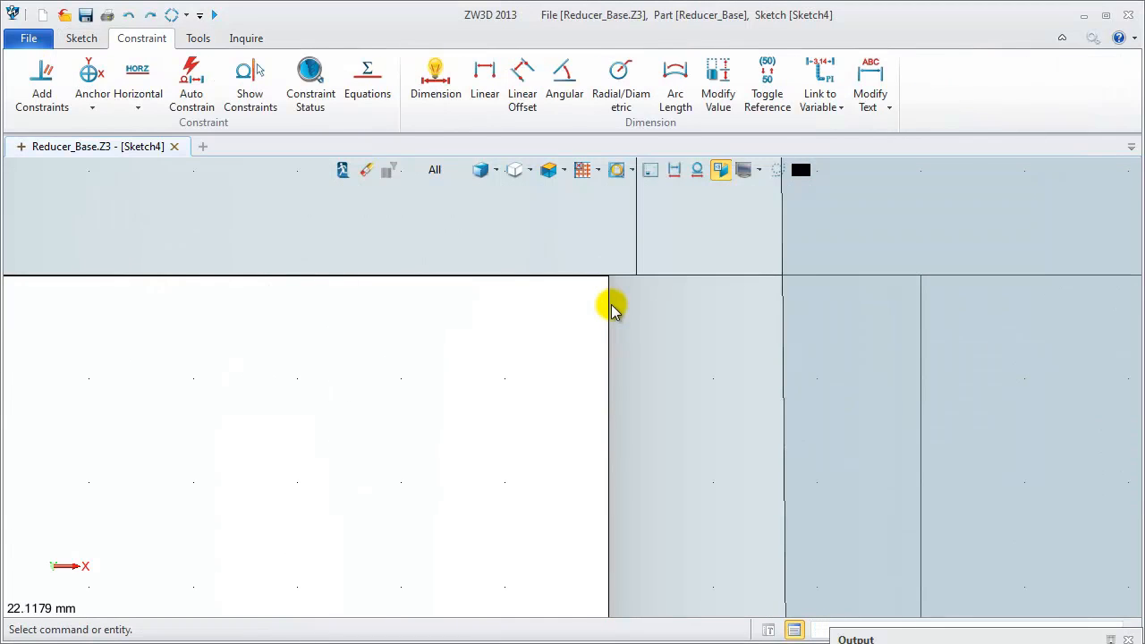
{"action": "scroll", "coordinate": [611, 309], "scroll_direction": "down", "scroll_amount": 4}
{"action": "left_click", "coordinate": [81, 38]}
{"action": "left_click", "coordinate": [65, 82]}
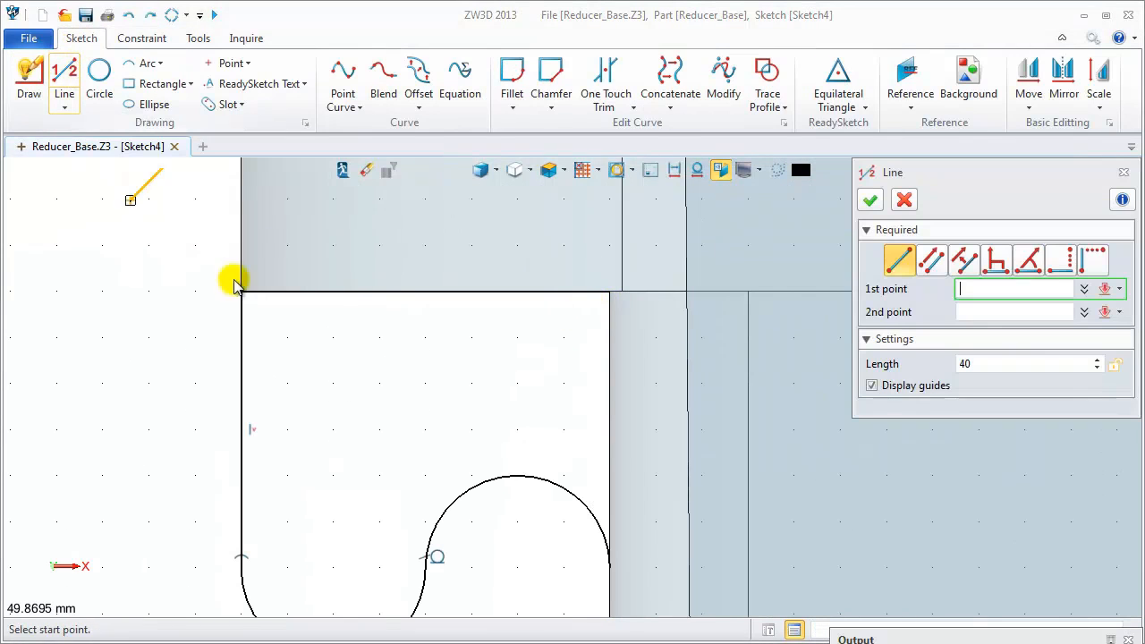
{"action": "left_click", "coordinate": [610, 292]}
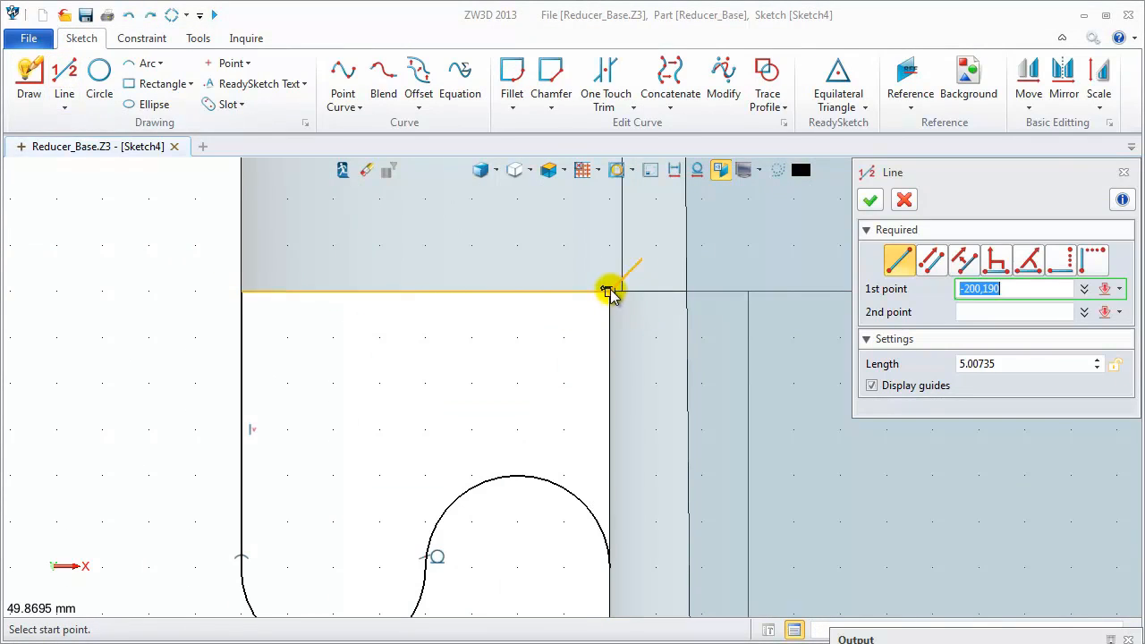
{"action": "left_click", "coordinate": [611, 567]}
{"action": "middle_click", "coordinate": [630, 555]}
{"action": "scroll", "coordinate": [611, 584], "scroll_direction": "up", "scroll_amount": 3}
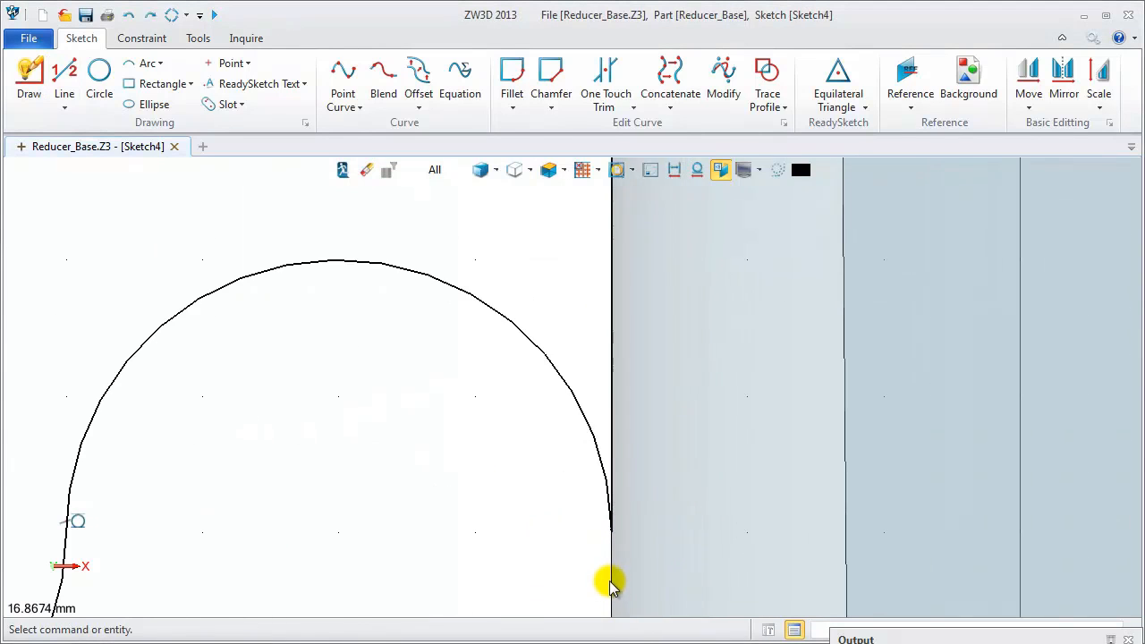
{"action": "scroll", "coordinate": [611, 583], "scroll_direction": "down", "scroll_amount": 3}
{"action": "right_click", "coordinate": [478, 268]}
{"action": "left_click", "coordinate": [555, 251]}
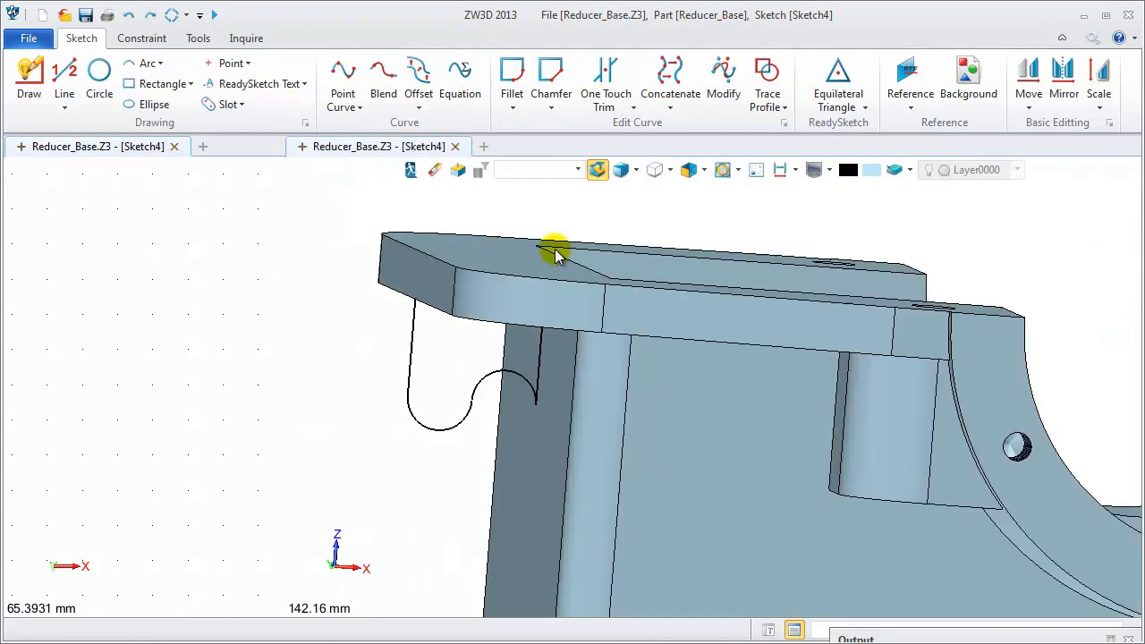
{"action": "middle_click", "coordinate": [555, 252]}
Extrude the hook sketch symmetrically by 12.5 mm and add it to the housing body.
{"action": "left_click", "coordinate": [116, 82]}
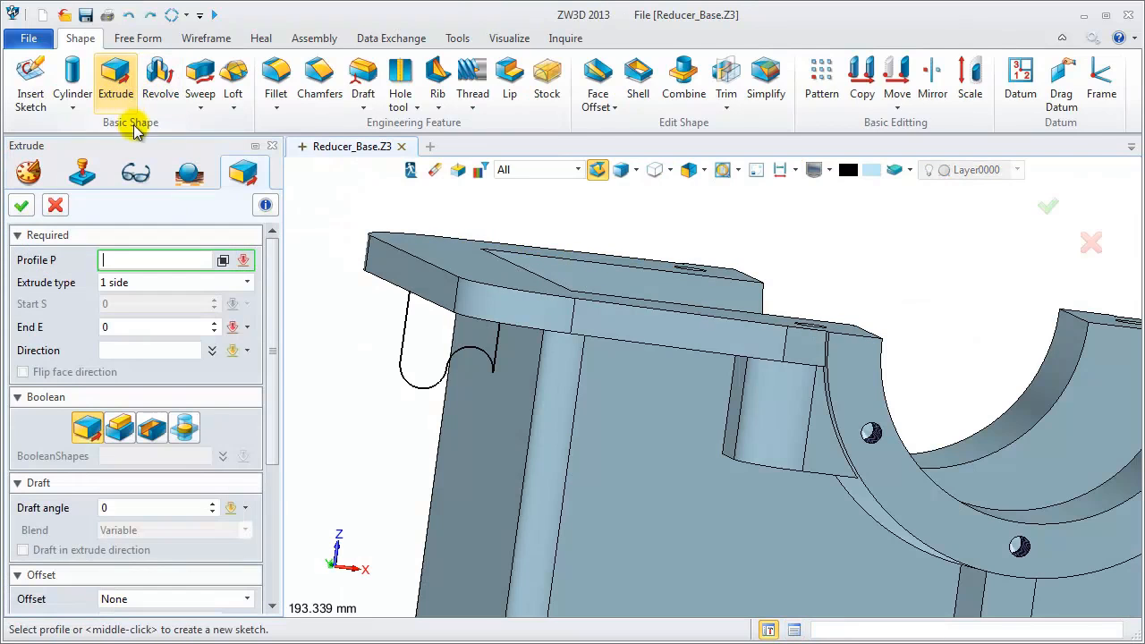
{"action": "left_click", "coordinate": [415, 389]}
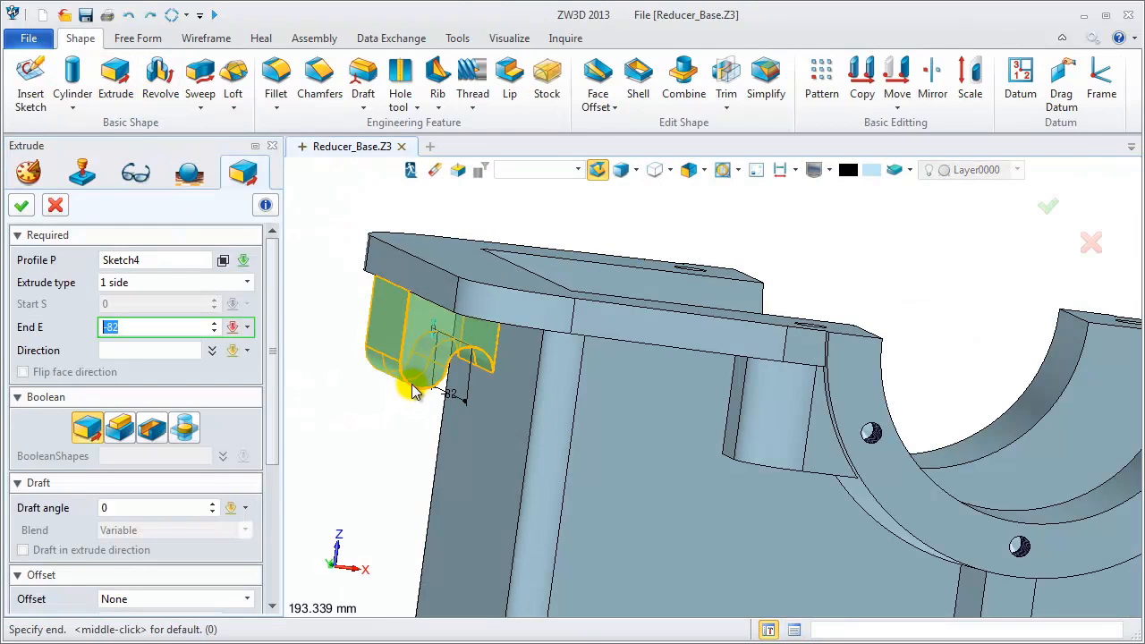
{"action": "left_click", "coordinate": [431, 386]}
{"action": "left_click", "coordinate": [244, 282]}
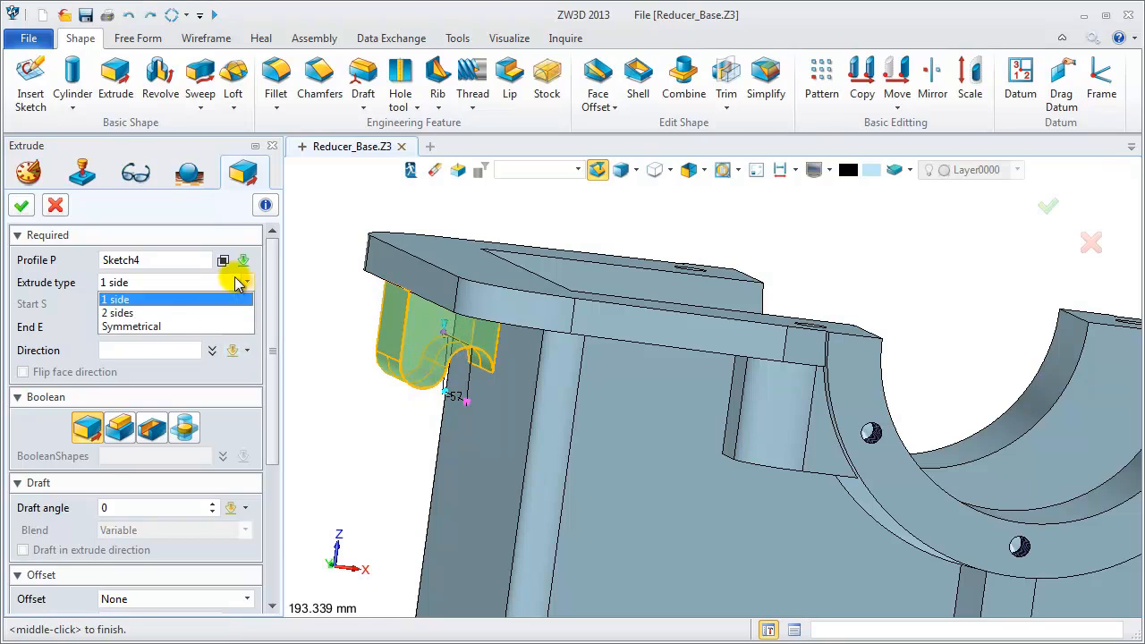
{"action": "left_click", "coordinate": [184, 326]}
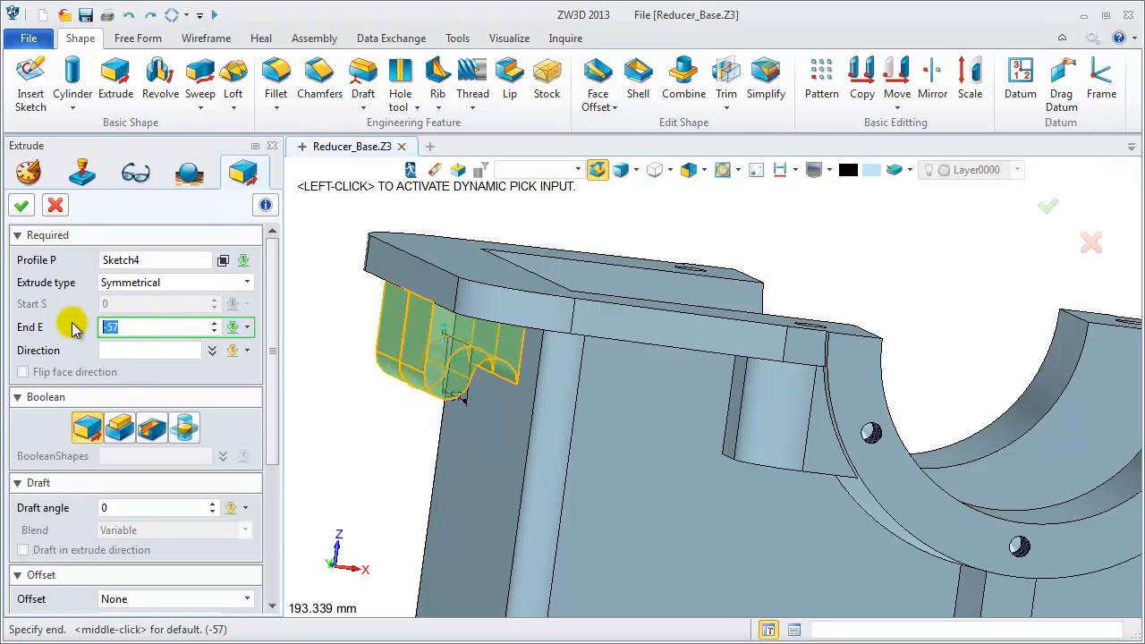
{"action": "type", "text": "12.5"}
{"action": "key", "text": "Return"}
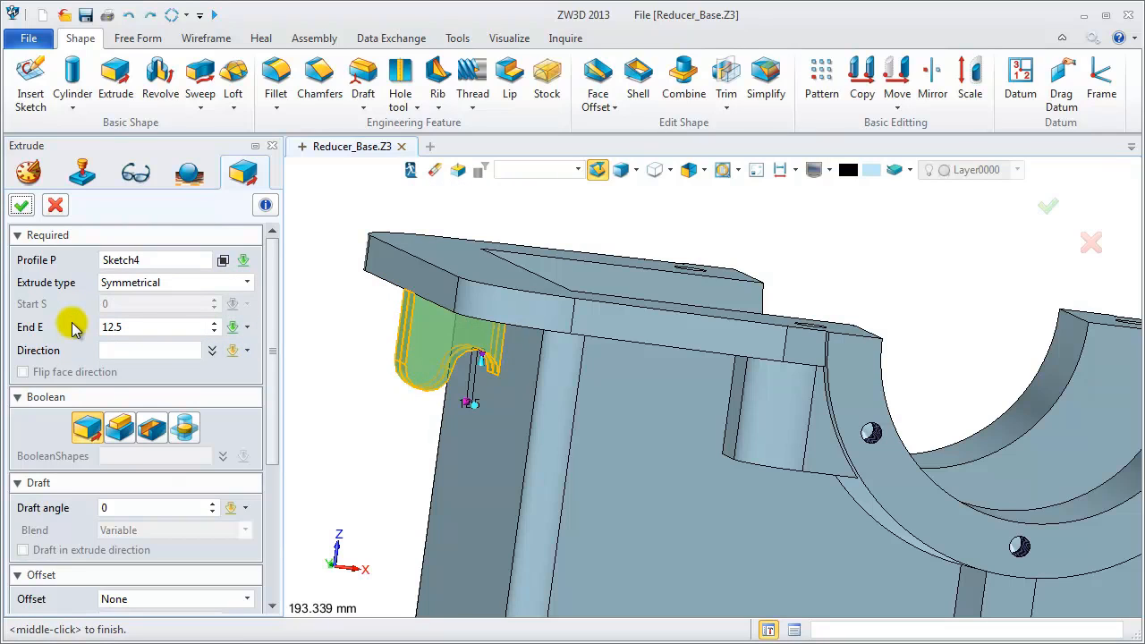
{"action": "left_click", "coordinate": [119, 428]}
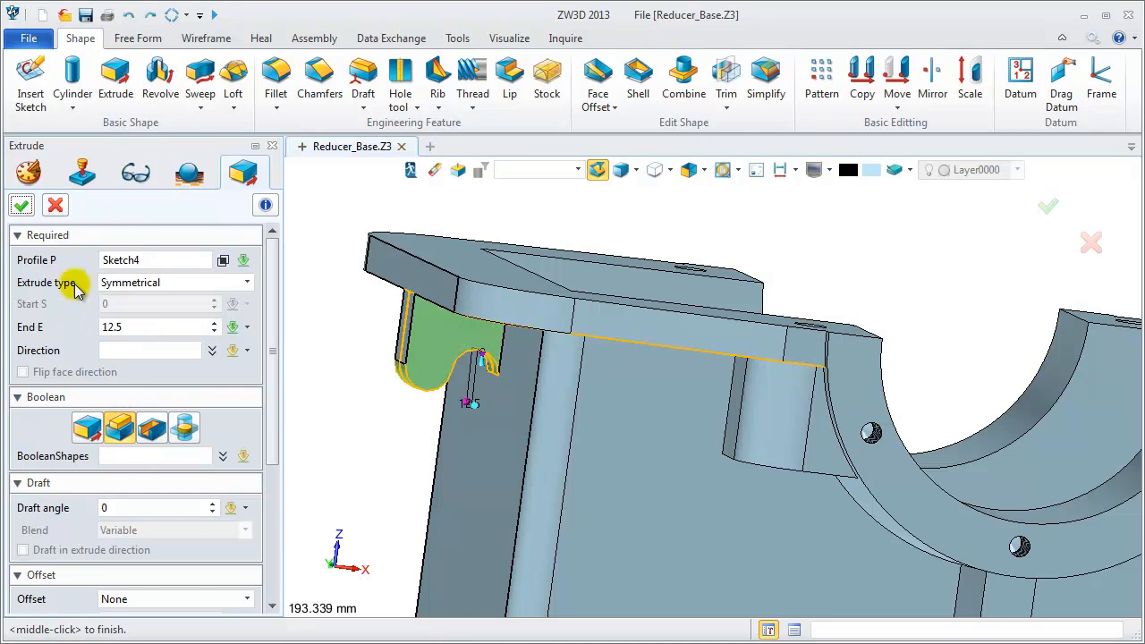
{"action": "left_click", "coordinate": [22, 205]}
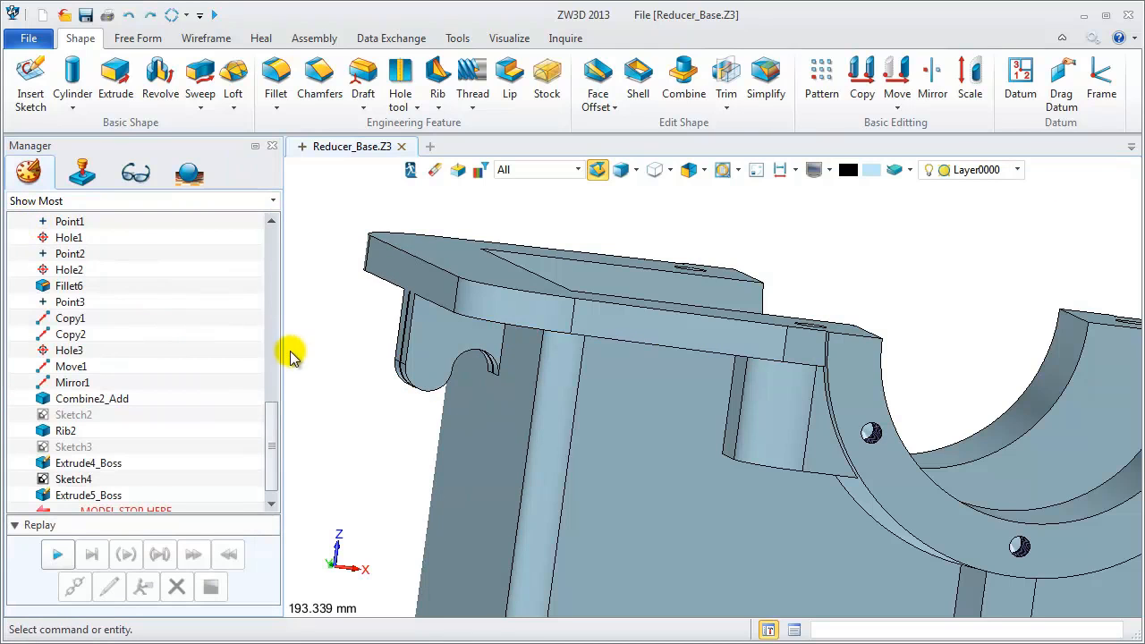
Start a wireframe point defined by offset, using the midpoint of the hook-side flange's upper outer edge as reference.
{"action": "left_click_drag", "start_coordinate": [273, 446], "coordinate": [274, 462]}
{"action": "scroll", "coordinate": [349, 411], "scroll_direction": "down", "scroll_amount": 3}
{"action": "middle_click_drag", "start_coordinate": [365, 426], "coordinate": [424, 332]}
{"action": "scroll", "coordinate": [423, 332], "scroll_direction": "down", "scroll_amount": 3}
{"action": "right_click_drag", "start_coordinate": [419, 336], "coordinate": [419, 374]}
{"action": "left_click", "coordinate": [140, 42]}
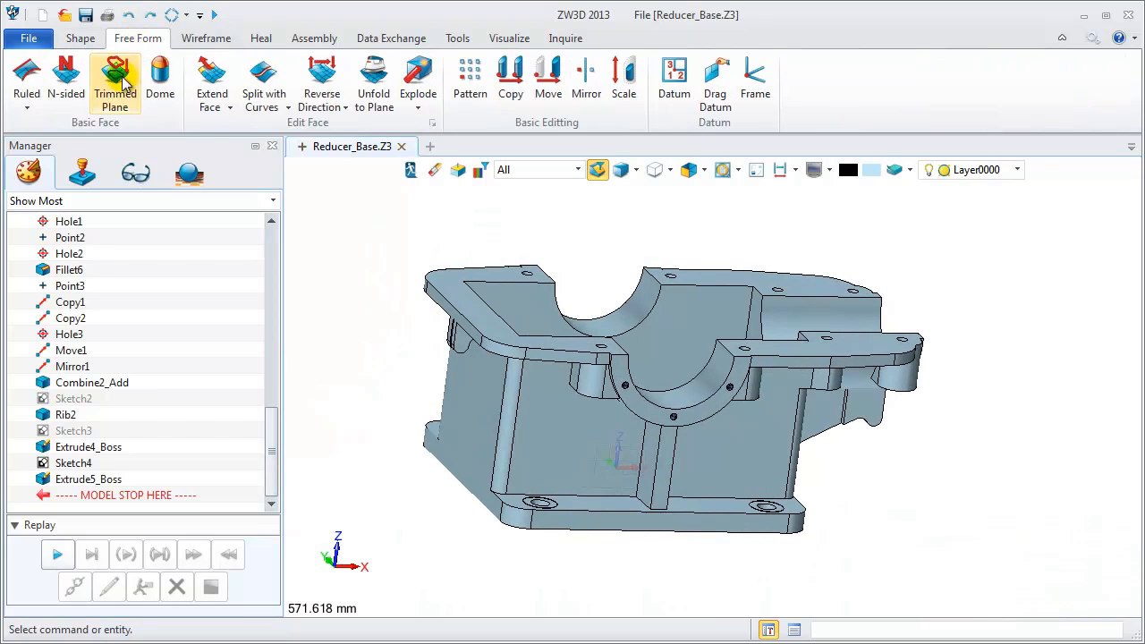
{"action": "left_click", "coordinate": [206, 39]}
{"action": "left_click", "coordinate": [40, 63]}
{"action": "scroll", "coordinate": [518, 448], "scroll_direction": "up", "scroll_amount": 2}
{"action": "right_click", "coordinate": [313, 180]}
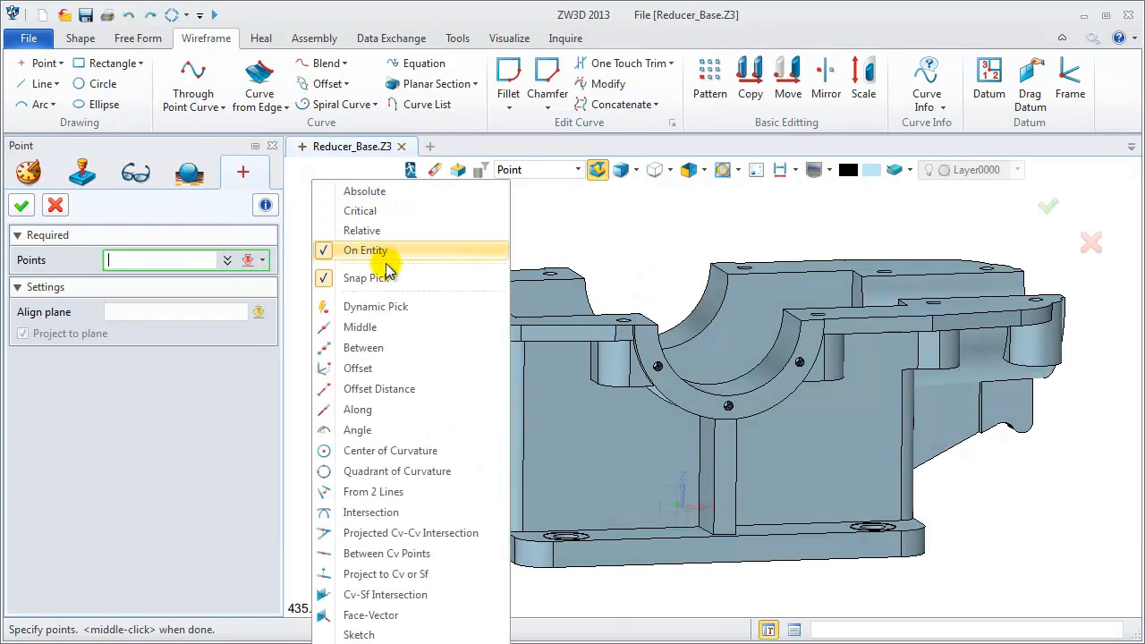
{"action": "left_click", "coordinate": [379, 367]}
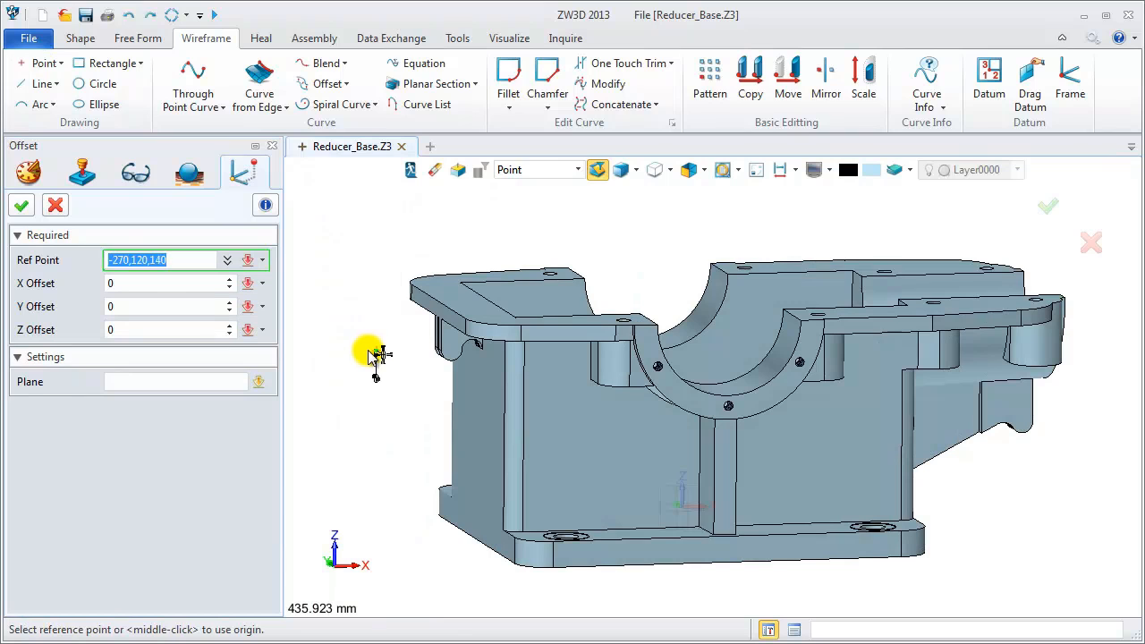
{"action": "right_click", "coordinate": [369, 317]}
{"action": "left_click", "coordinate": [434, 462]}
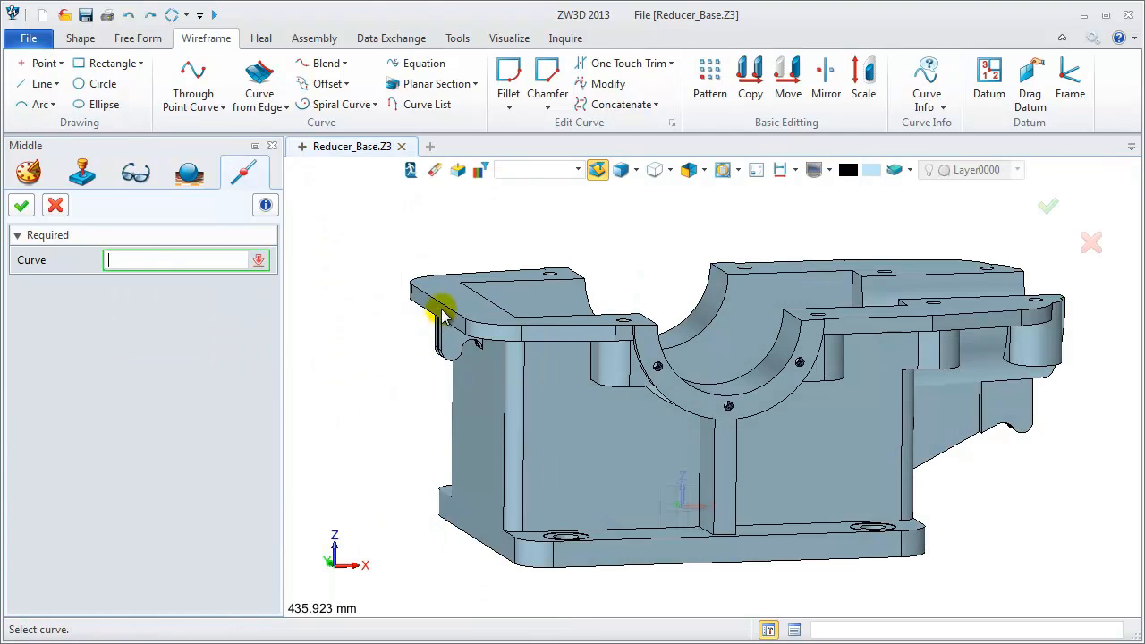
{"action": "left_click", "coordinate": [442, 314]}
Place the point with offsets of X 25, Y 0 and Z -100 from the edge midpoint.
{"action": "type", "text": "25"}
{"action": "key", "text": "Return"}
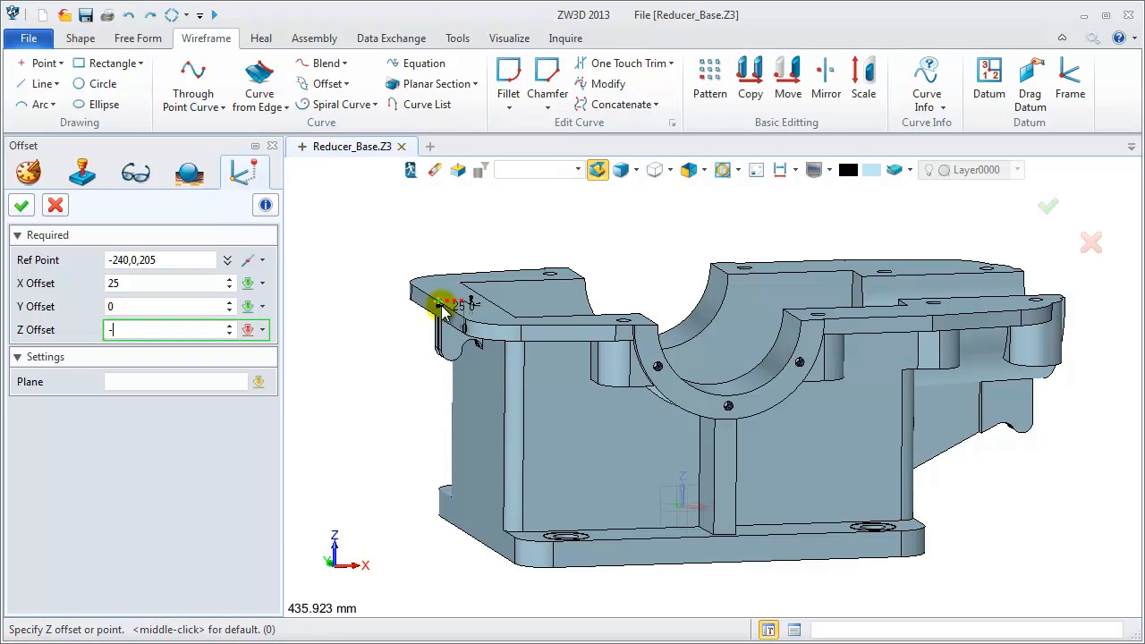
{"action": "type", "text": "0"}
{"action": "key", "text": "Return"}
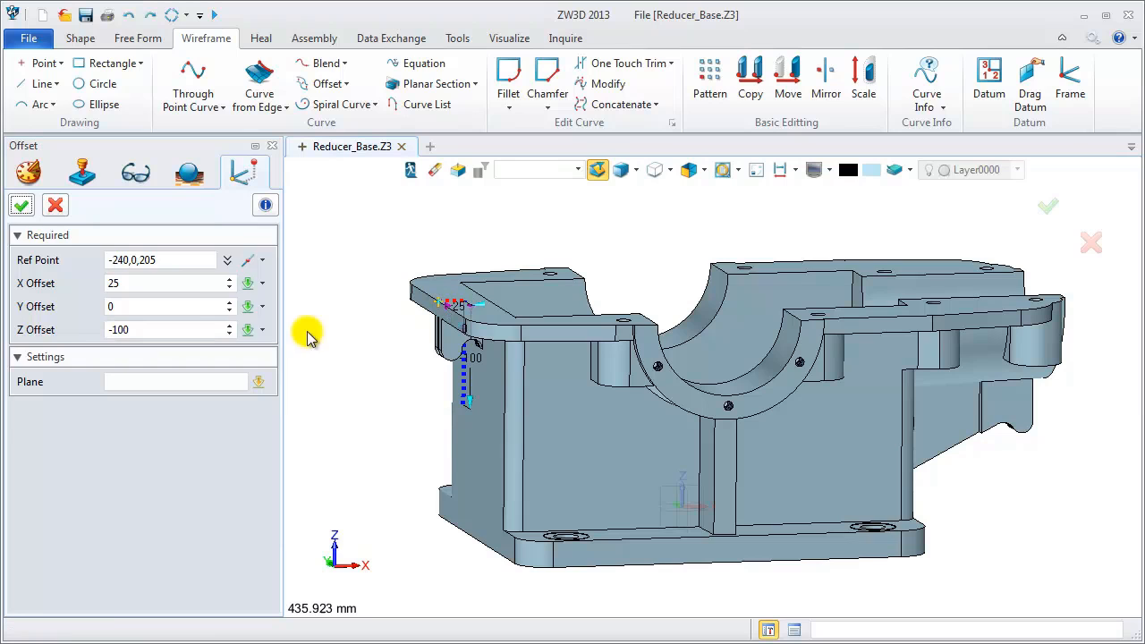
{"action": "left_click", "coordinate": [21, 206]}
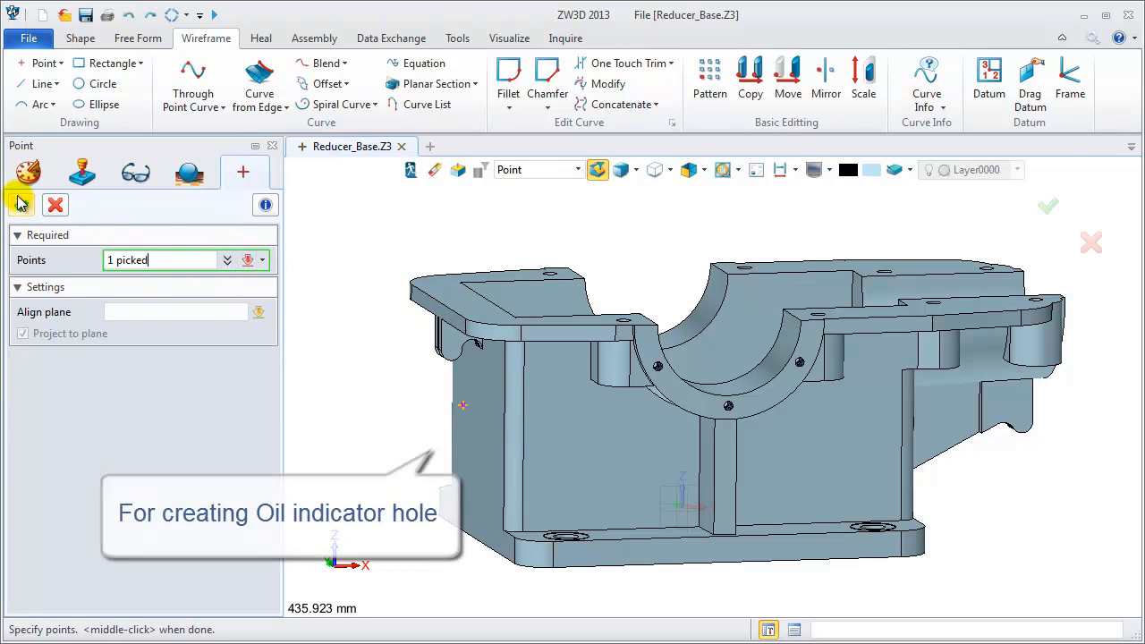
{"action": "left_click", "coordinate": [21, 205]}
Create a datum plane parallel to XY with its origin at -215,0,105 and a Y angle of -45 degrees.
{"action": "left_click", "coordinate": [989, 85]}
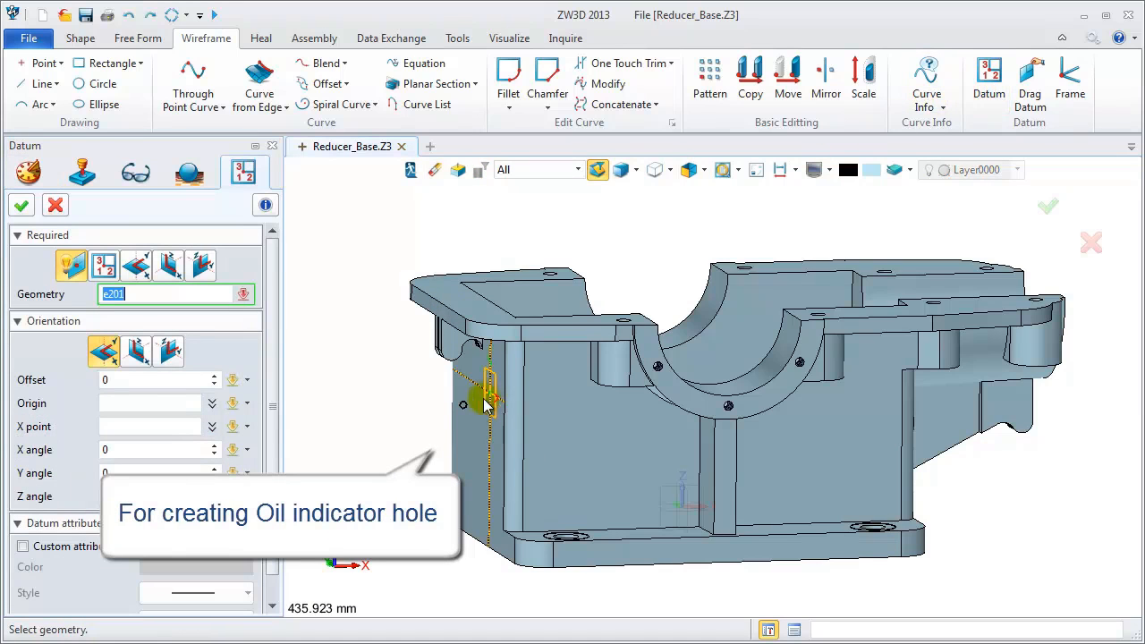
{"action": "left_click", "coordinate": [122, 404]}
{"action": "type", "text": "-215,0,105"}
{"action": "key", "text": "Return"}
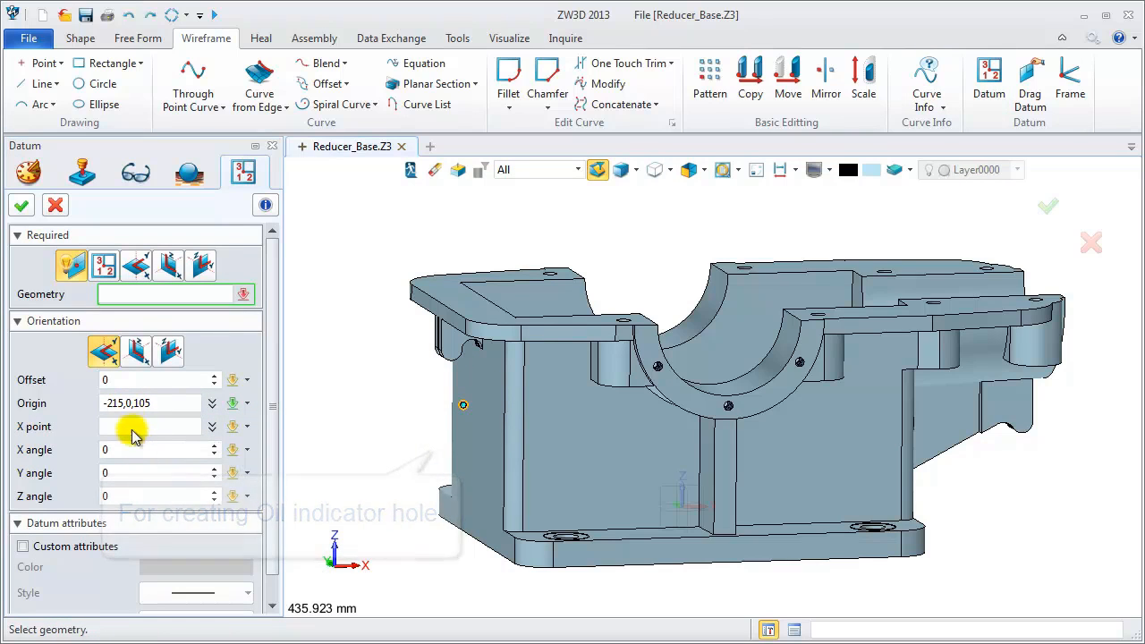
{"action": "left_click", "coordinate": [137, 265]}
{"action": "left_click", "coordinate": [137, 265]}
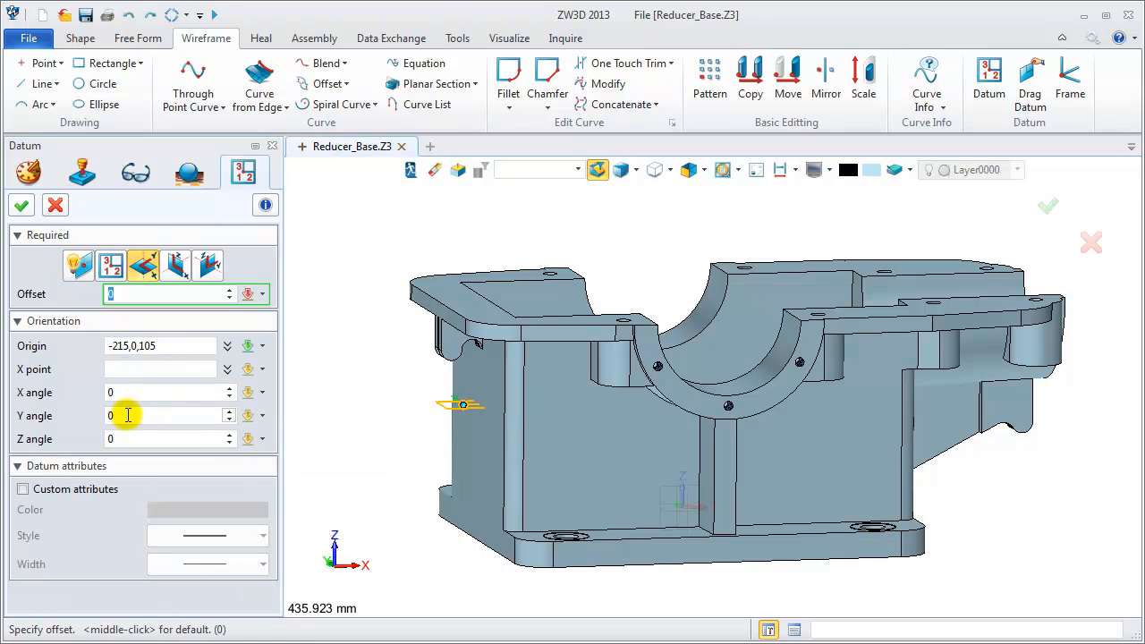
{"action": "left_click", "coordinate": [128, 415]}
{"action": "type", "text": "-45"}
{"action": "key", "text": "Return"}
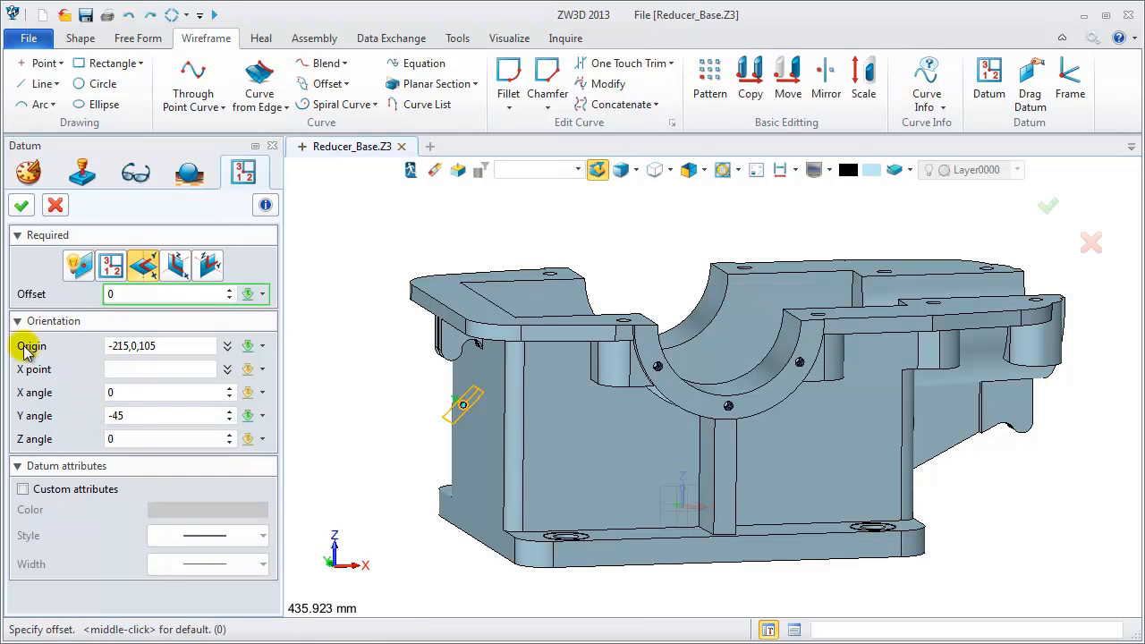
{"action": "left_click", "coordinate": [23, 207]}
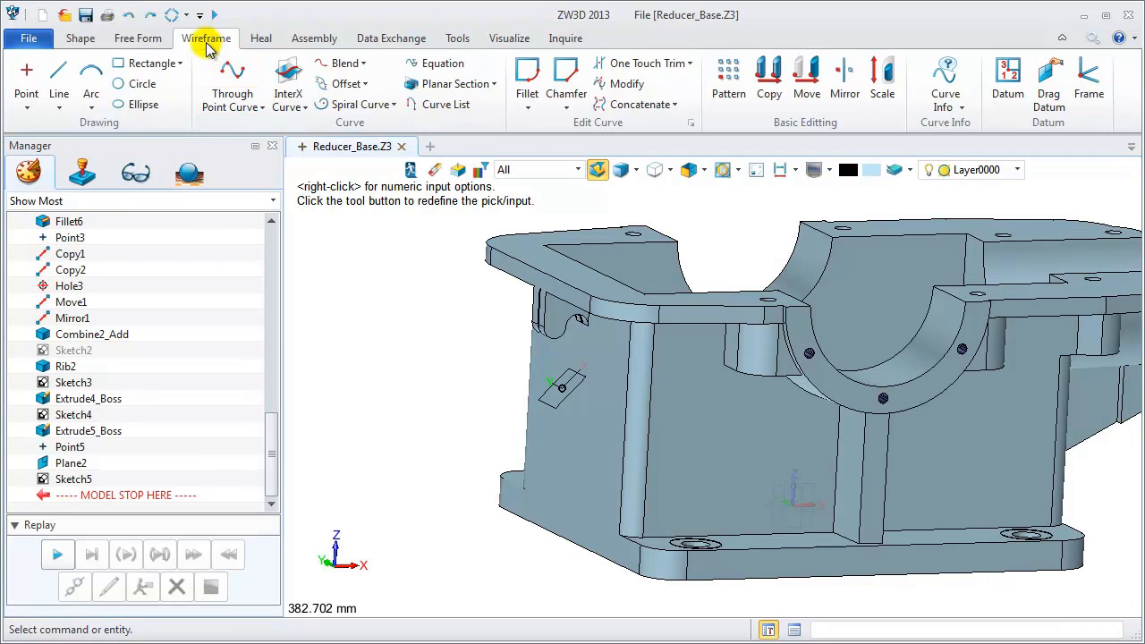
Create an intersection curve between the tilted datum plane and the housing's end wall face.
{"action": "left_click", "coordinate": [298, 96]}
{"action": "left_click", "coordinate": [535, 387]}
{"action": "left_click", "coordinate": [580, 404]}
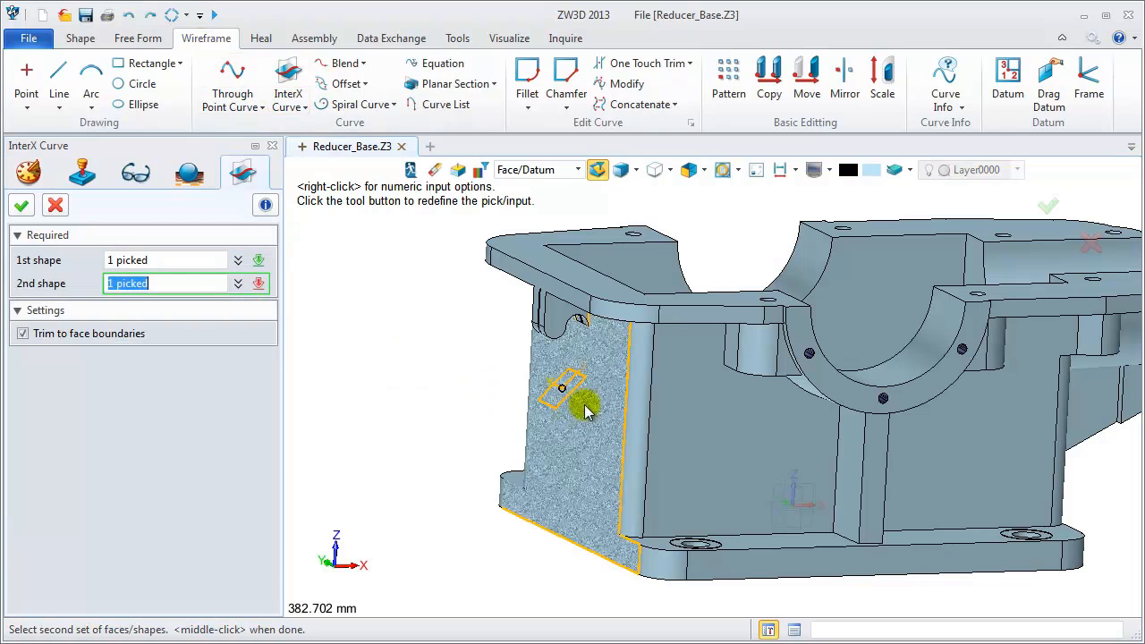
{"action": "left_click", "coordinate": [23, 207]}
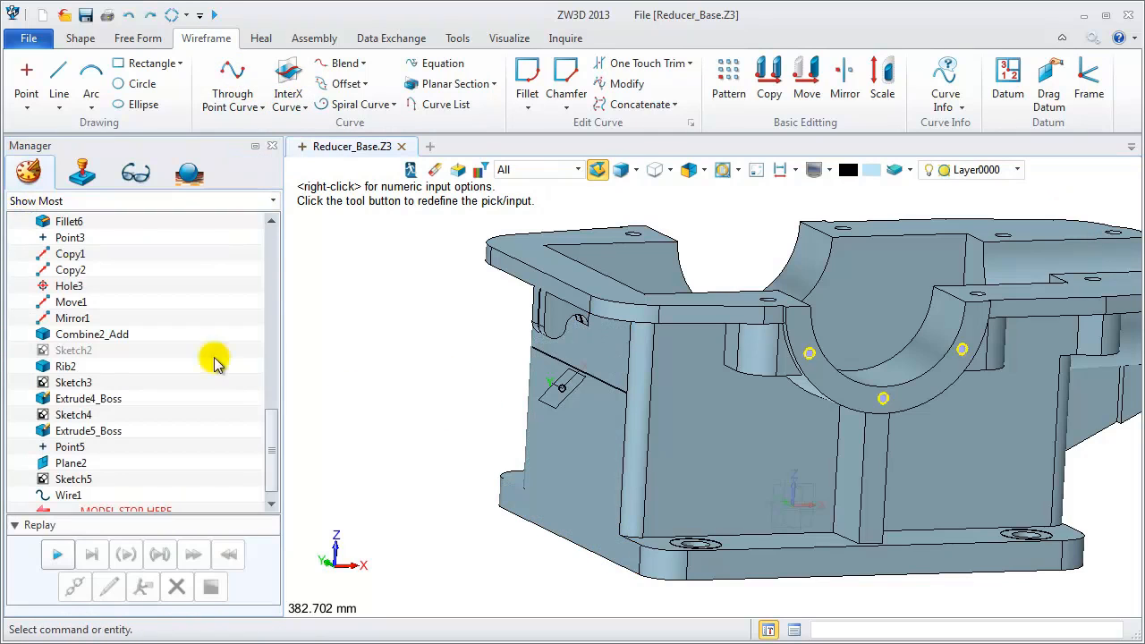
Start a new sketch on the tilted datum plane beside the end wall.
{"action": "right_click", "coordinate": [365, 277]}
{"action": "left_click", "coordinate": [425, 379]}
{"action": "left_click", "coordinate": [546, 391]}
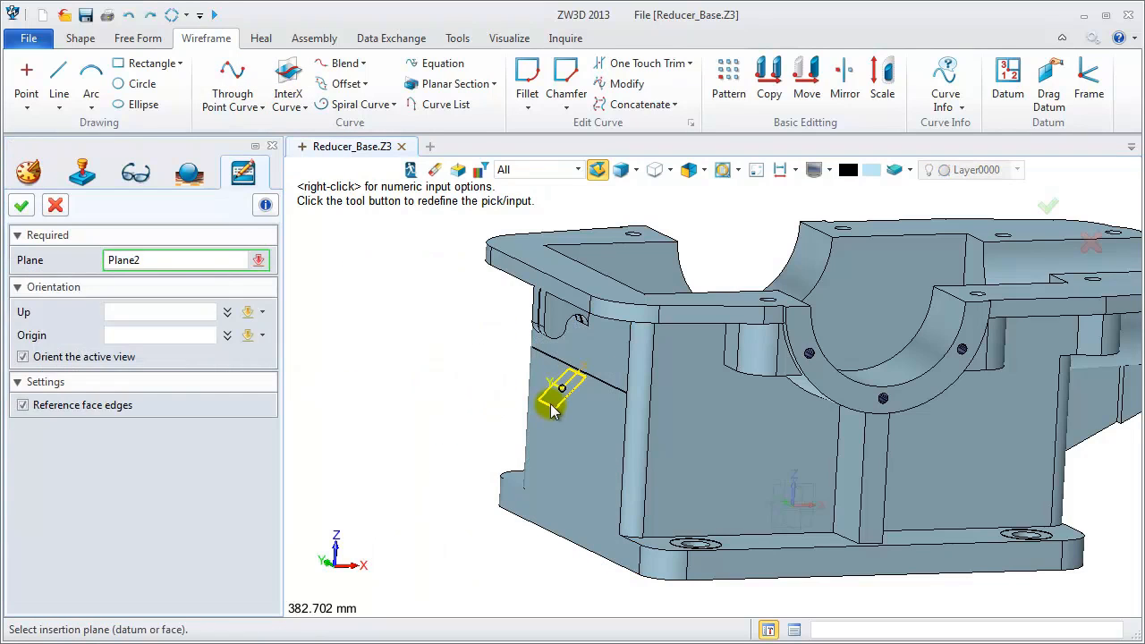
{"action": "middle_click", "coordinate": [413, 358]}
Project the end wall's intersection curve into the sketch as a reference line.
{"action": "scroll", "coordinate": [581, 405], "scroll_direction": "up", "scroll_amount": 2}
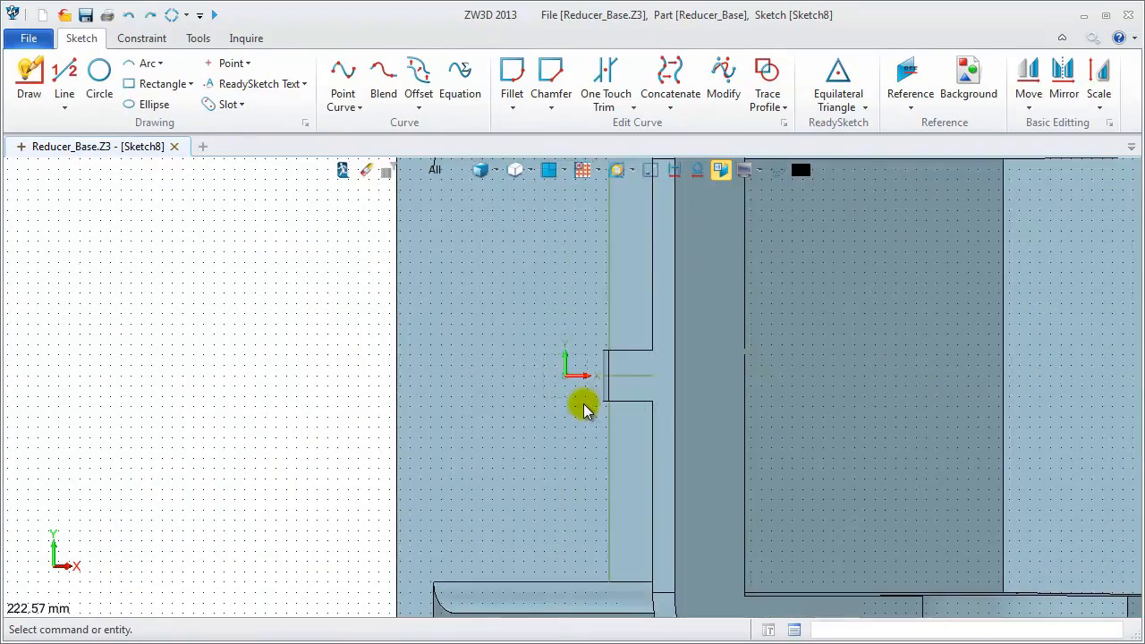
{"action": "middle_click_drag", "start_coordinate": [583, 405], "coordinate": [496, 412]}
{"action": "scroll", "coordinate": [538, 395], "scroll_direction": "down", "scroll_amount": 1}
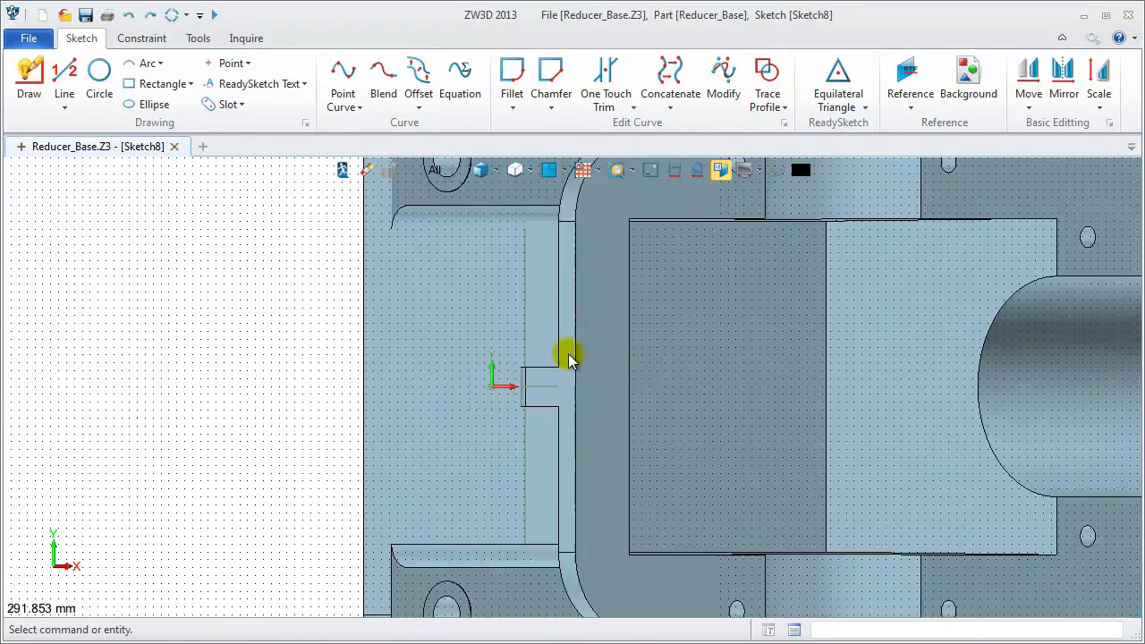
{"action": "left_click", "coordinate": [911, 76]}
{"action": "left_click", "coordinate": [525, 311]}
{"action": "middle_click", "coordinate": [526, 311]}
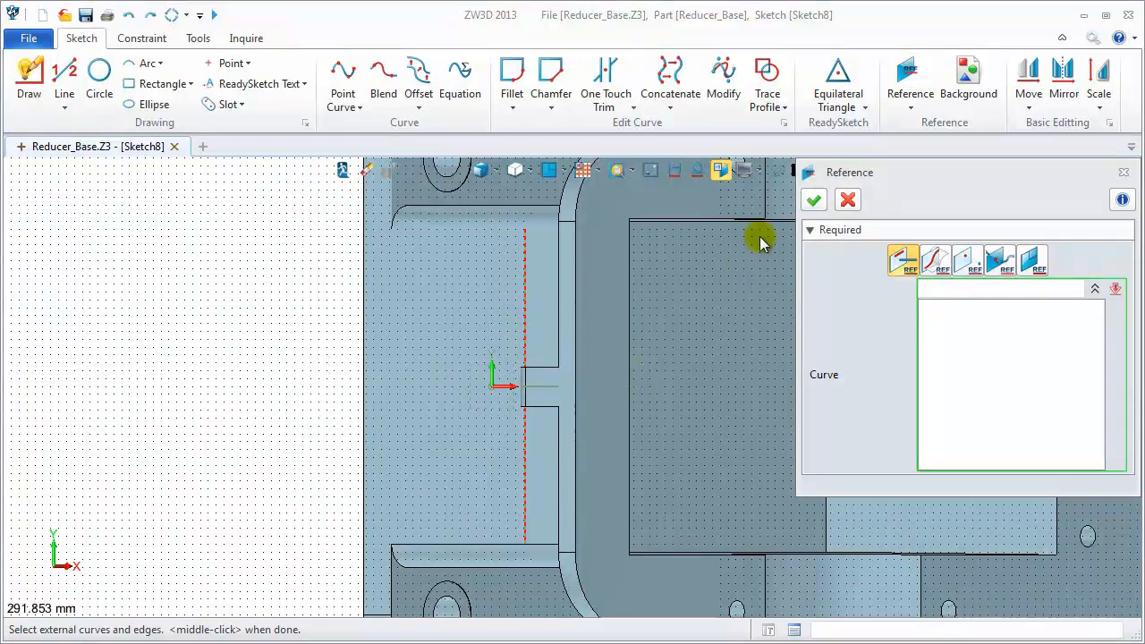
{"action": "left_click", "coordinate": [814, 200]}
Draw a circle of radius 15 mm centred on the sketch origin.
{"action": "scroll", "coordinate": [516, 380], "scroll_direction": "up", "scroll_amount": 3}
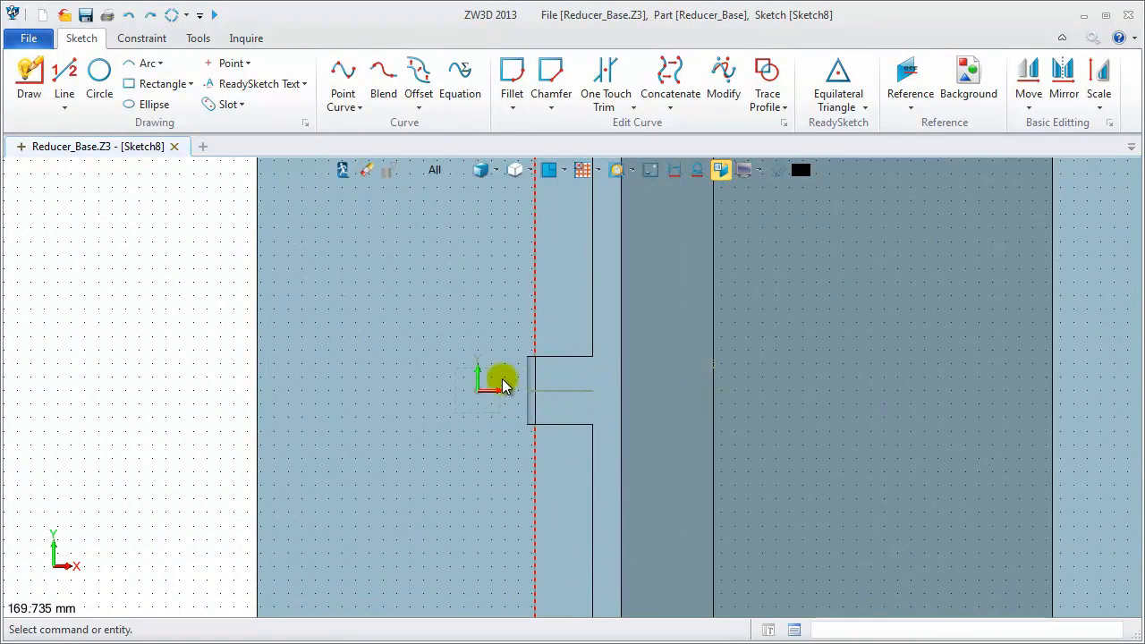
{"action": "left_click", "coordinate": [99, 75]}
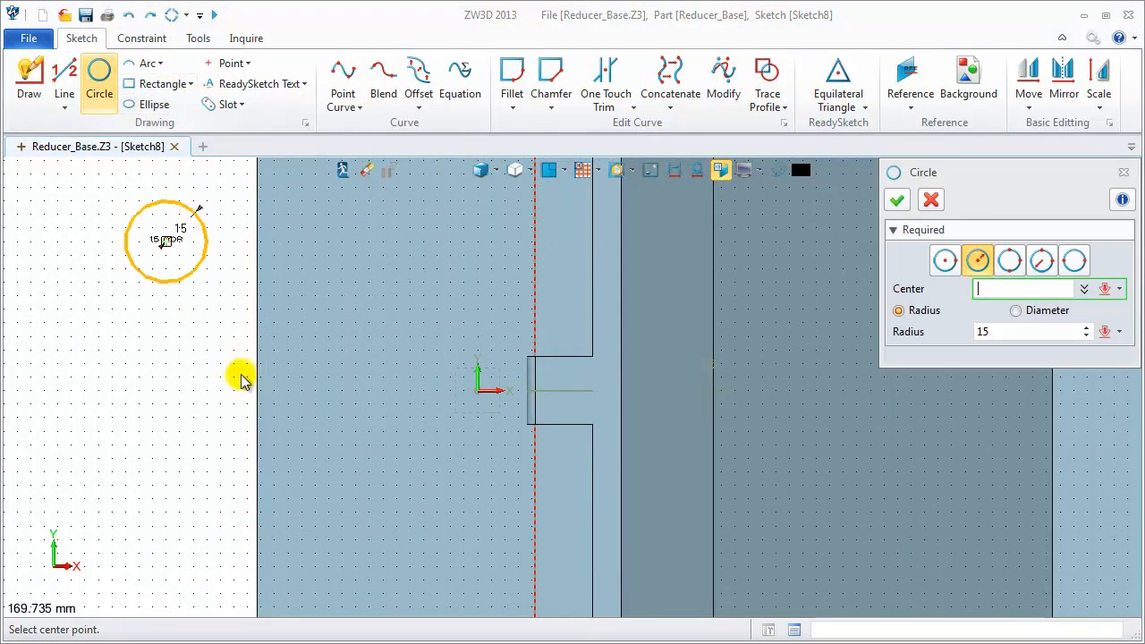
{"action": "left_click", "coordinate": [478, 389]}
{"action": "type", "text": "15"}
{"action": "key", "text": "Return"}
{"action": "left_click", "coordinate": [899, 200]}
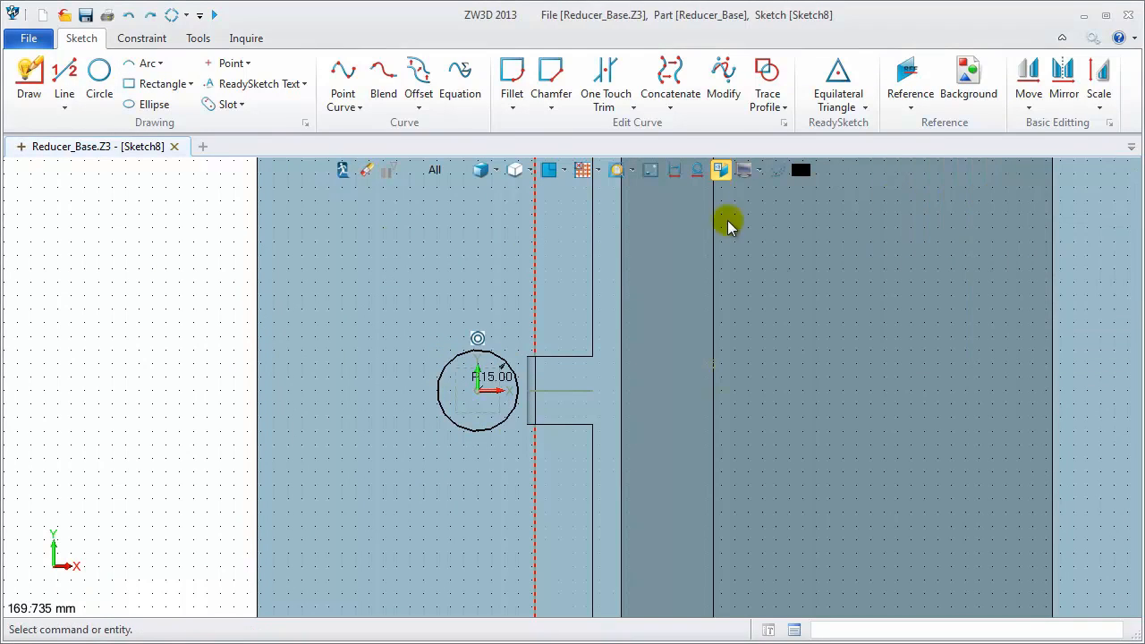
Draw two horizontal lines from the circle's upper and lower quadrant points to the reference line, each about 21.2 mm long.
{"action": "left_click", "coordinate": [64, 72]}
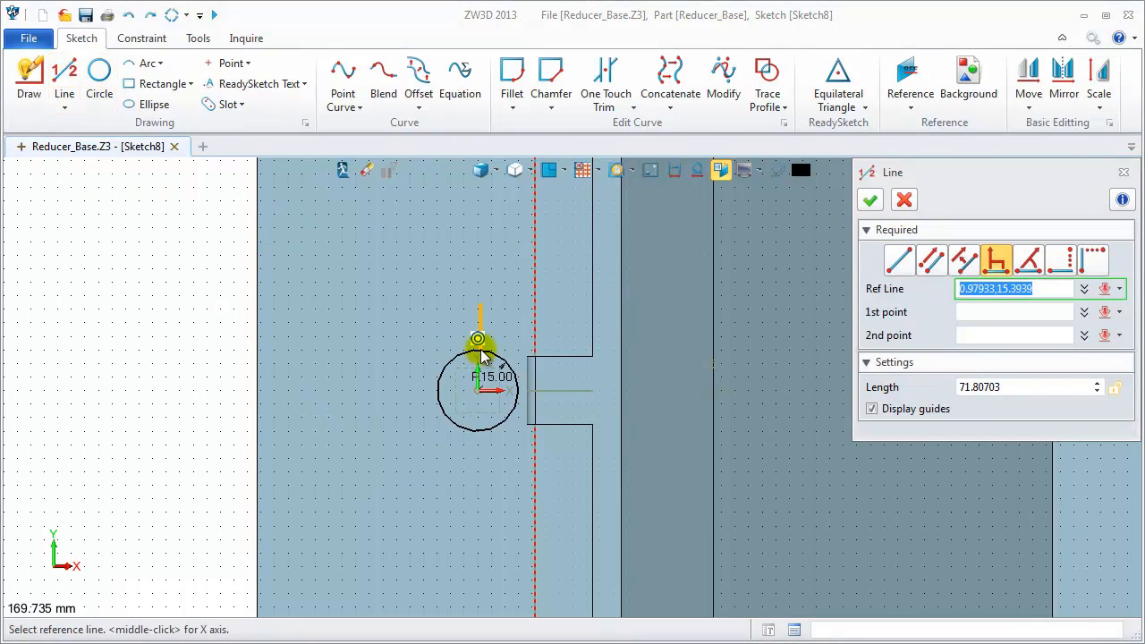
{"action": "left_click", "coordinate": [899, 261]}
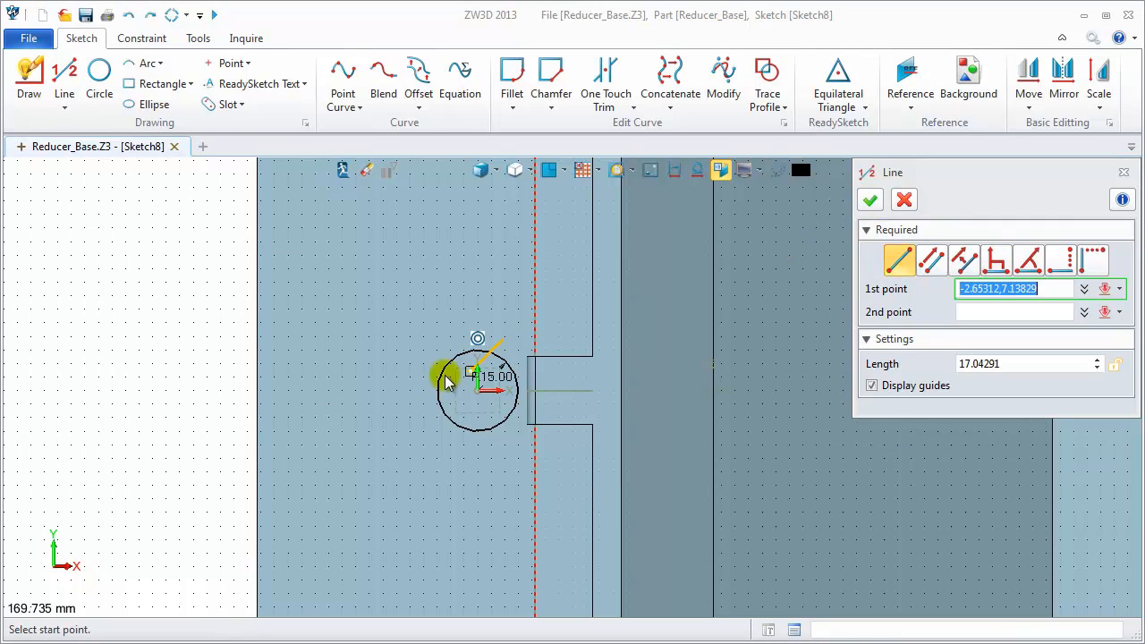
{"action": "left_click", "coordinate": [478, 349]}
{"action": "left_click", "coordinate": [536, 349]}
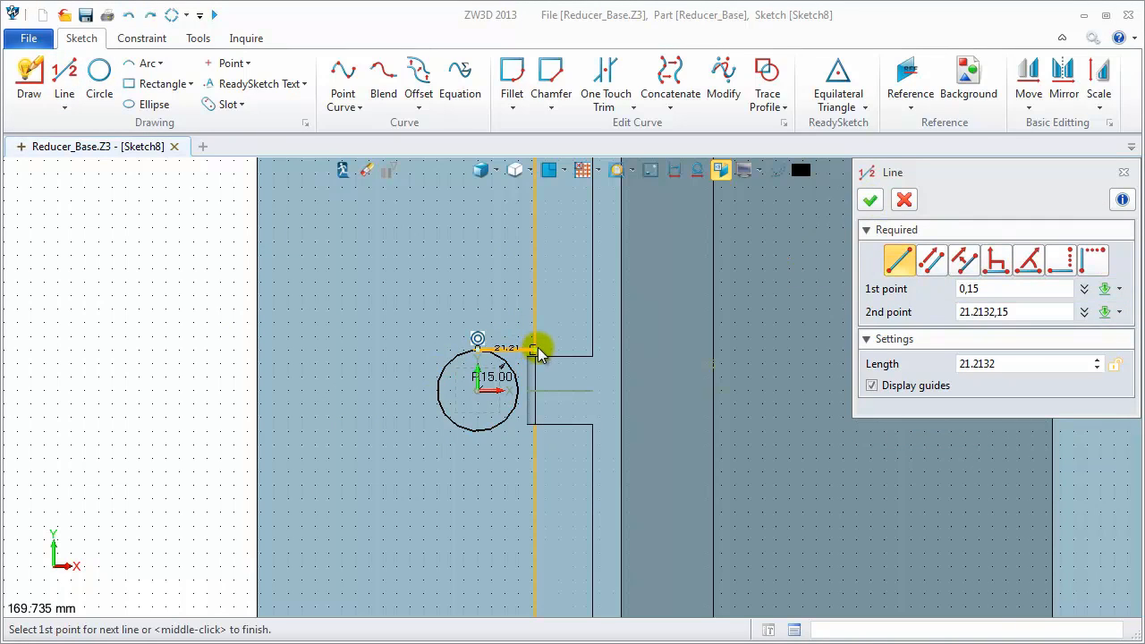
{"action": "middle_click", "coordinate": [538, 354]}
{"action": "middle_click", "coordinate": [482, 451]}
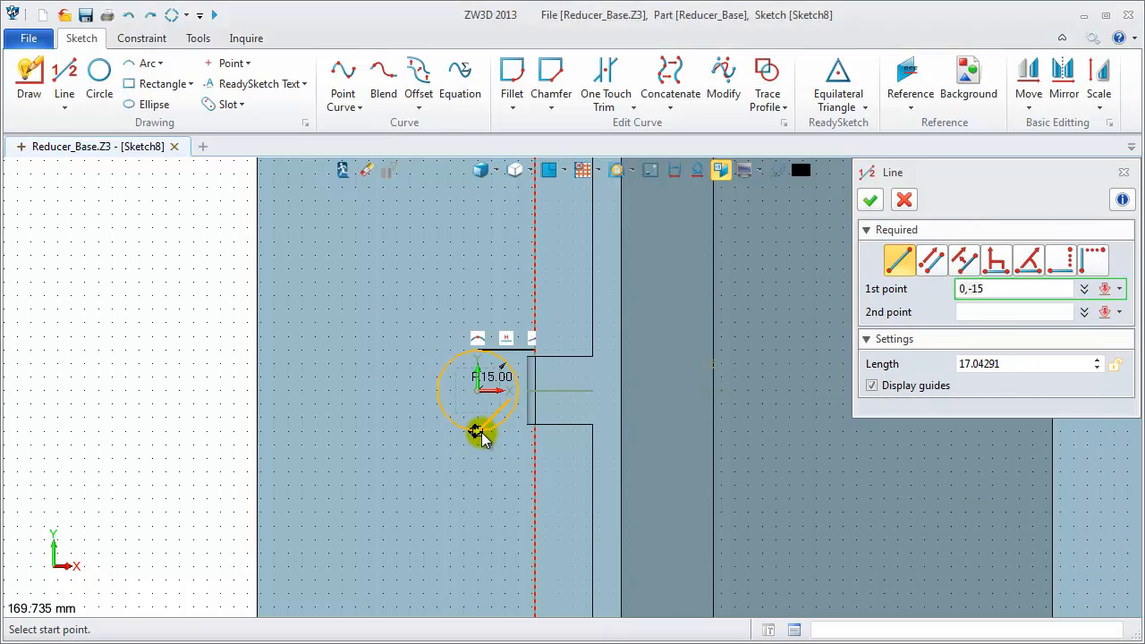
{"action": "left_click", "coordinate": [480, 432]}
{"action": "left_click", "coordinate": [533, 433]}
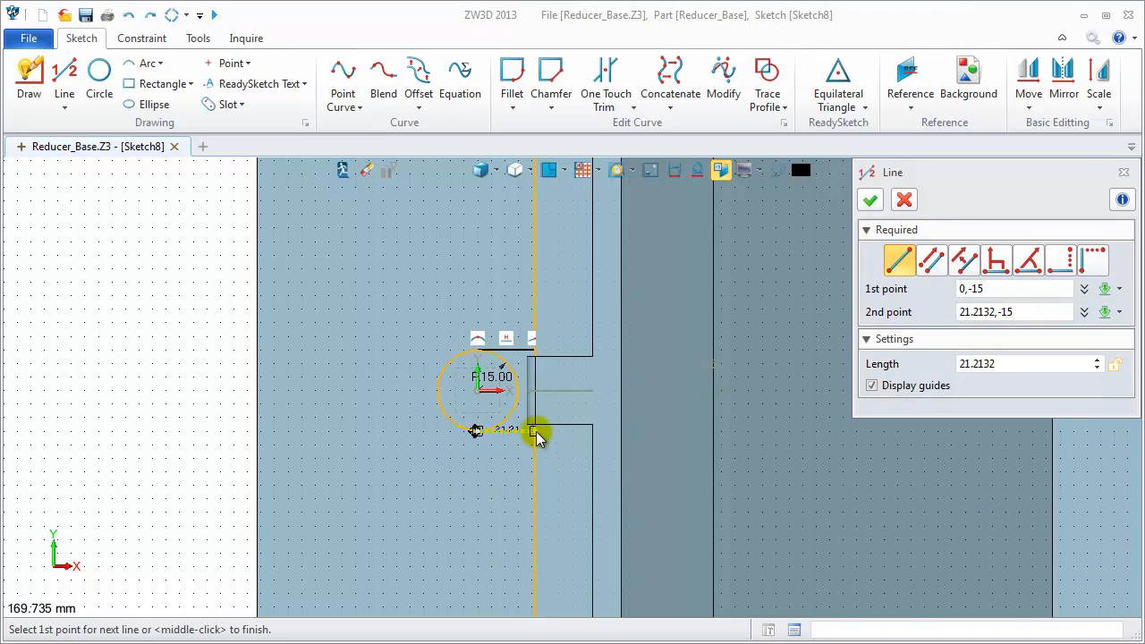
{"action": "left_click", "coordinate": [534, 434]}
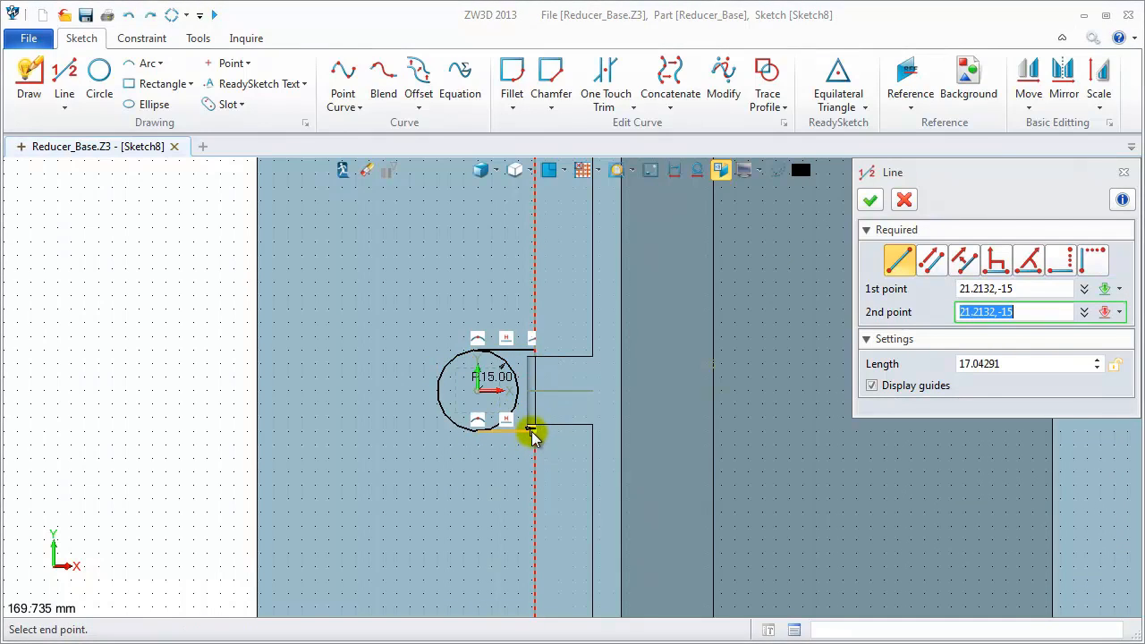
{"action": "left_click", "coordinate": [534, 434]}
{"action": "middle_click", "coordinate": [538, 356]}
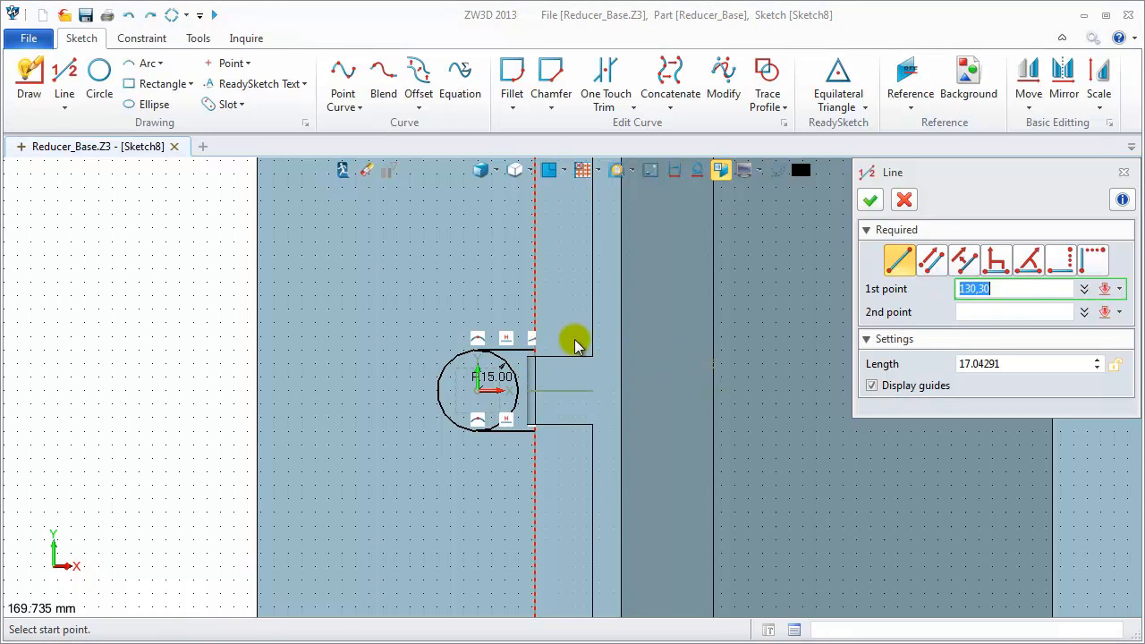
Close the profile with a line along the reference line joining the free ends of the two horizontal lines.
{"action": "left_click", "coordinate": [535, 350]}
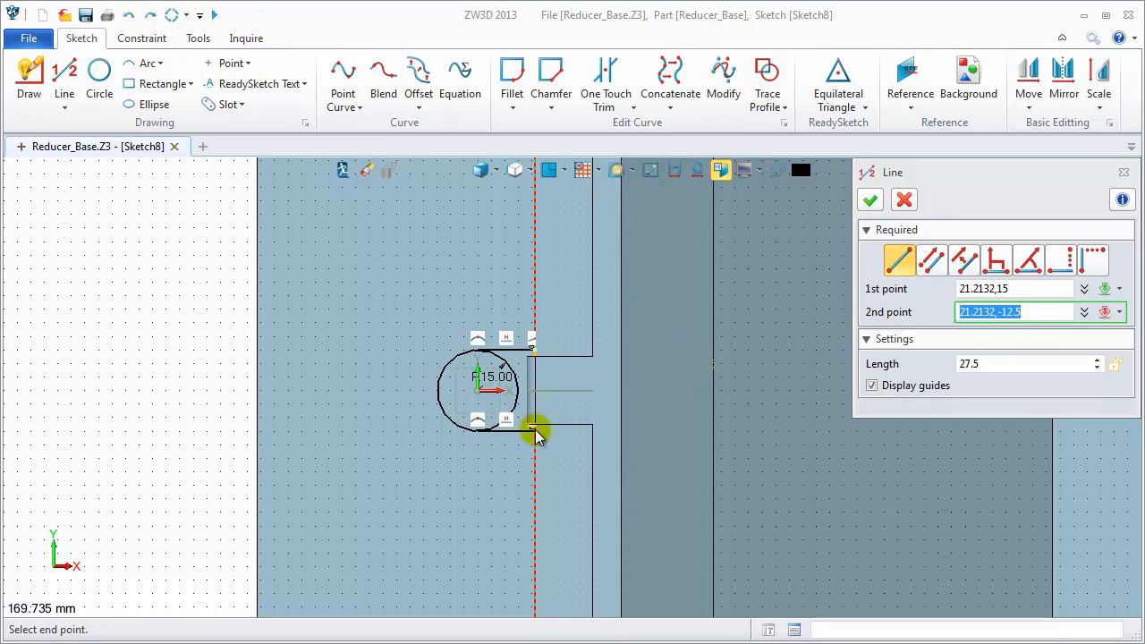
{"action": "left_click", "coordinate": [537, 432]}
{"action": "middle_click", "coordinate": [579, 428]}
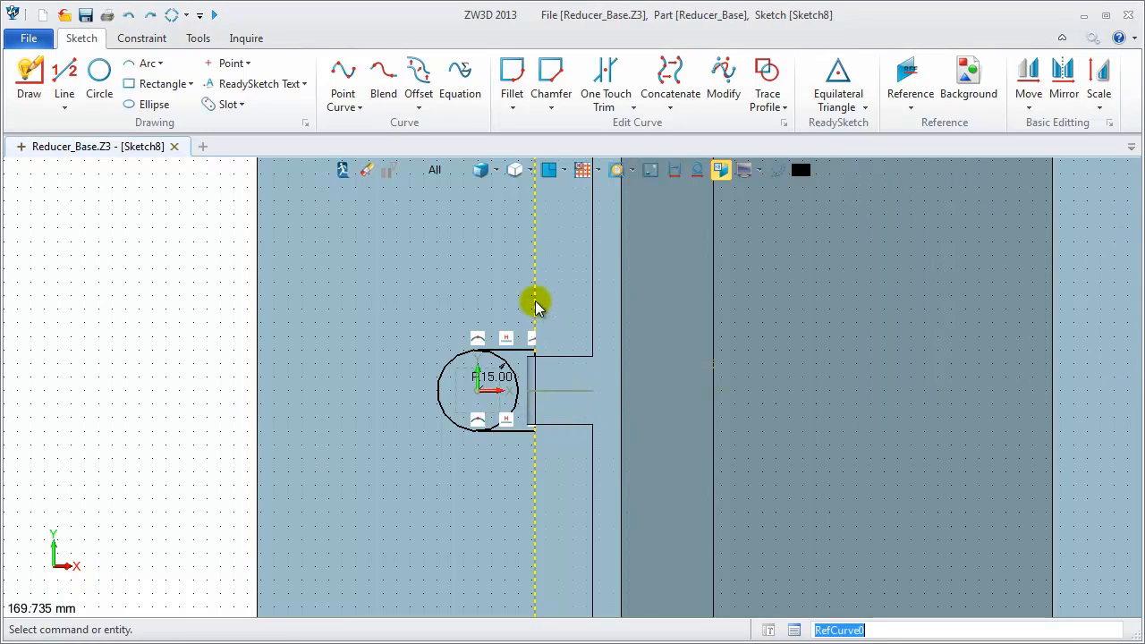
Trim away the circle's inner half to leave a rounded closed profile and exit the sketch.
{"action": "left_click", "coordinate": [606, 90]}
{"action": "left_click", "coordinate": [612, 367]}
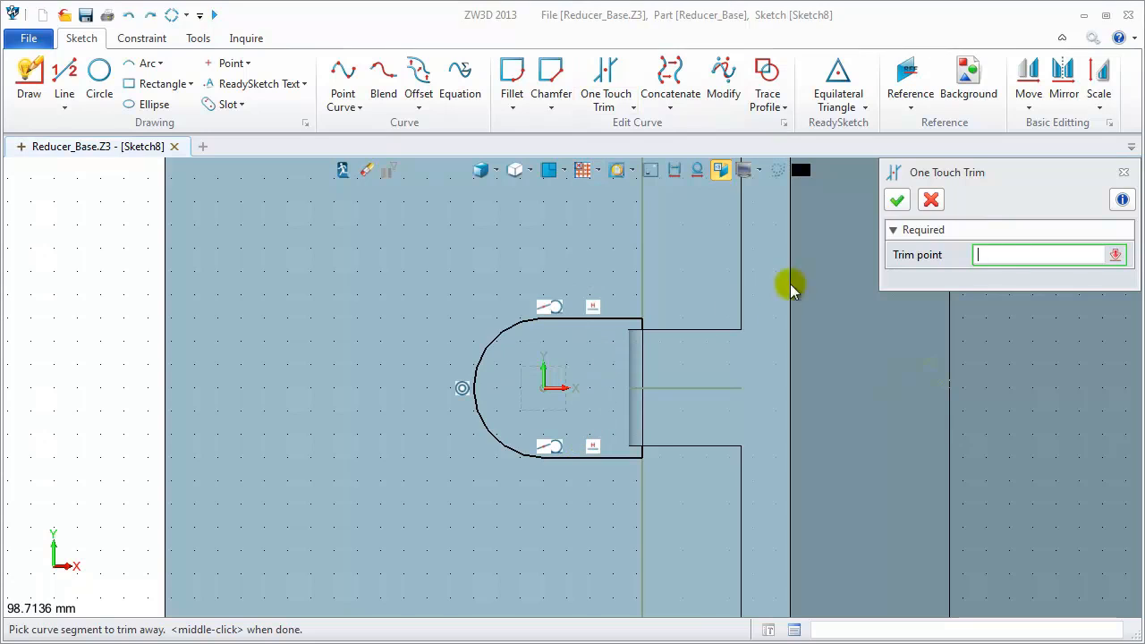
{"action": "left_click", "coordinate": [899, 200]}
{"action": "right_click", "coordinate": [488, 252]}
{"action": "left_click", "coordinate": [562, 235]}
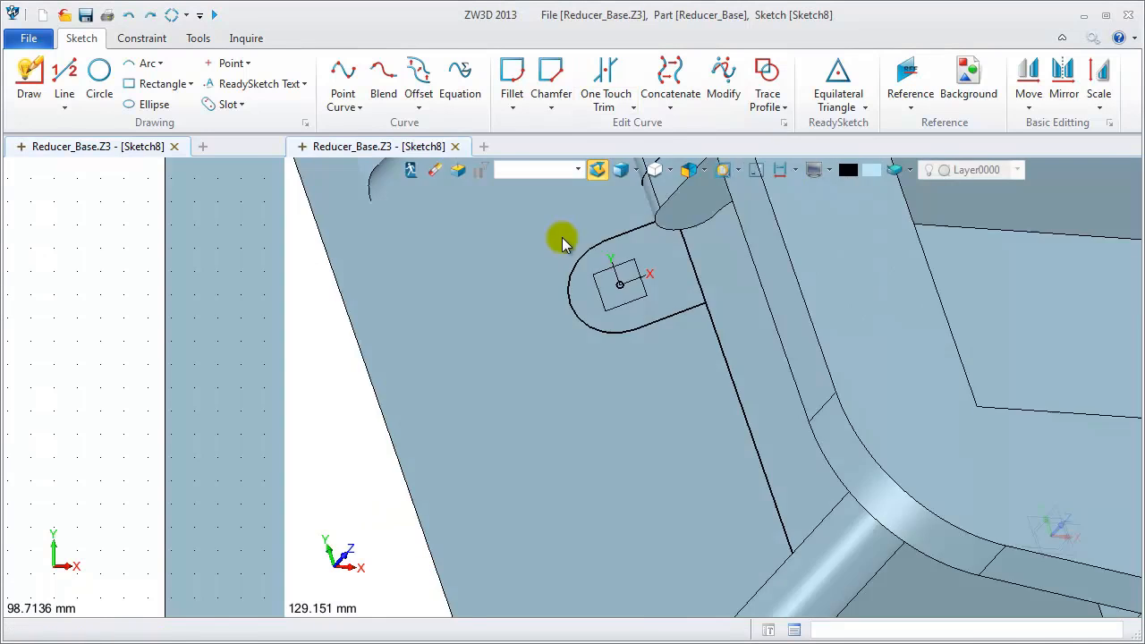
Set up a one-sided boss extrusion of the rounded sketch with an end distance of -50 mm and display the model as wireframe.
{"action": "left_click", "coordinate": [104, 79]}
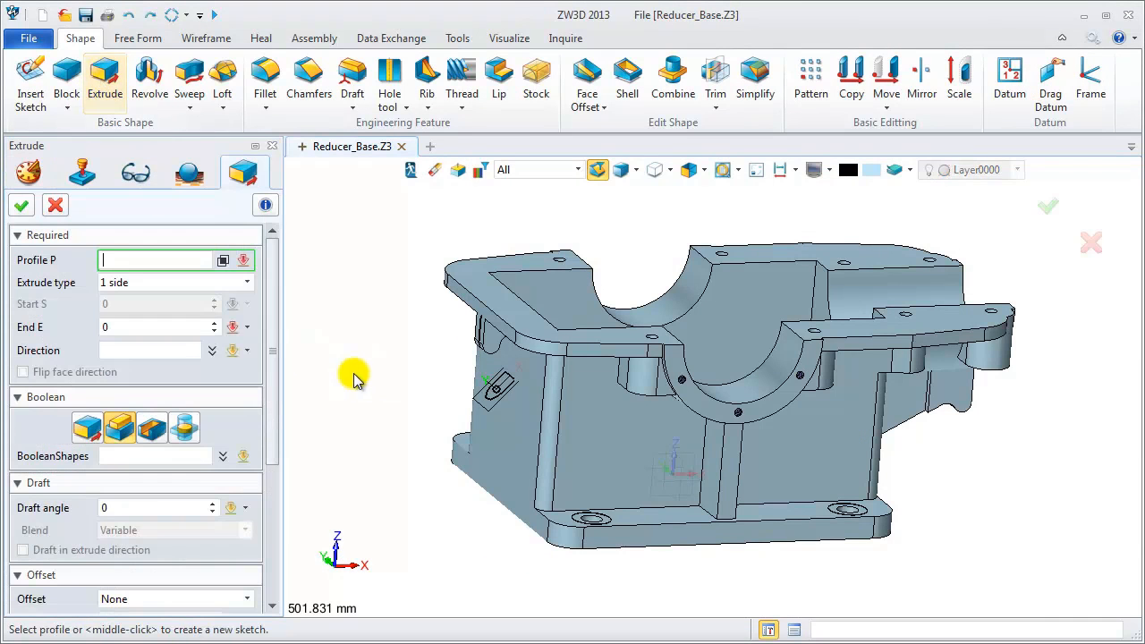
{"action": "left_click", "coordinate": [493, 394]}
{"action": "left_click", "coordinate": [506, 442]}
{"action": "key", "text": "ctrl+f"}
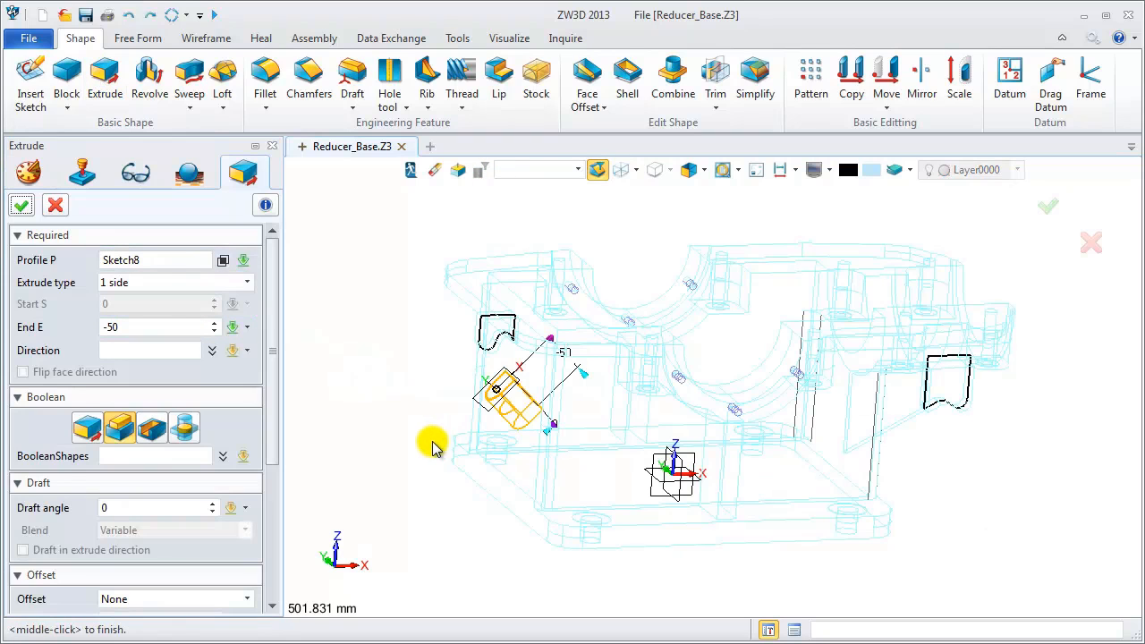
Give the extrusion a draft angle of -2, bound it by the housing's end wall face and create the boss.
{"action": "left_click", "coordinate": [124, 507]}
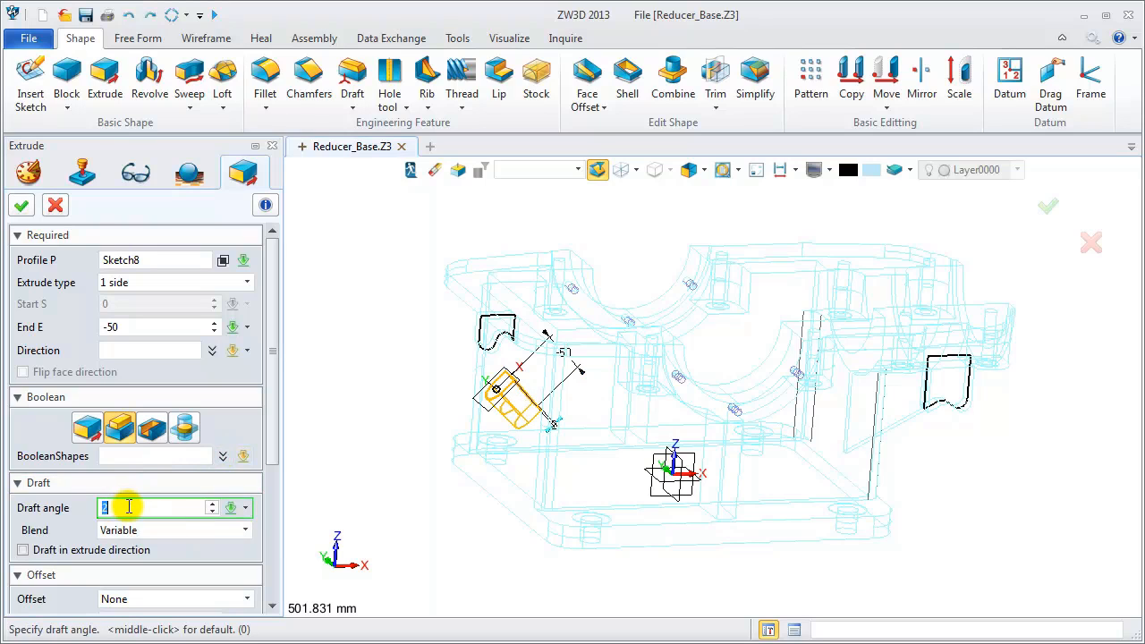
{"action": "scroll", "coordinate": [129, 507], "scroll_direction": "down", "scroll_amount": 3}
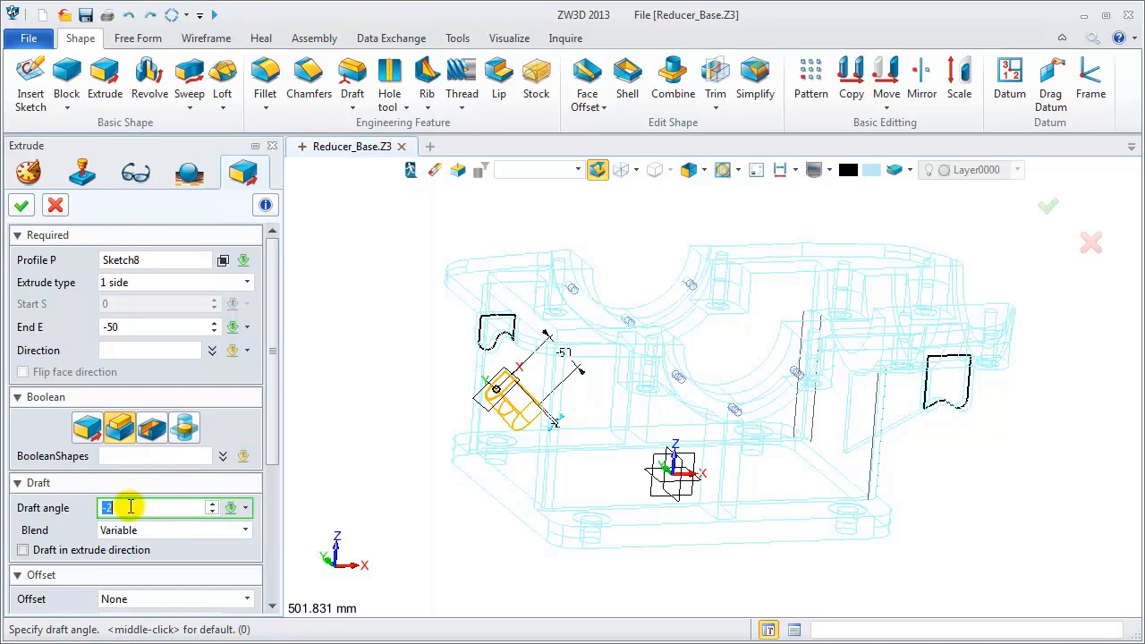
{"action": "left_click_drag", "start_coordinate": [274, 463], "coordinate": [272, 601]}
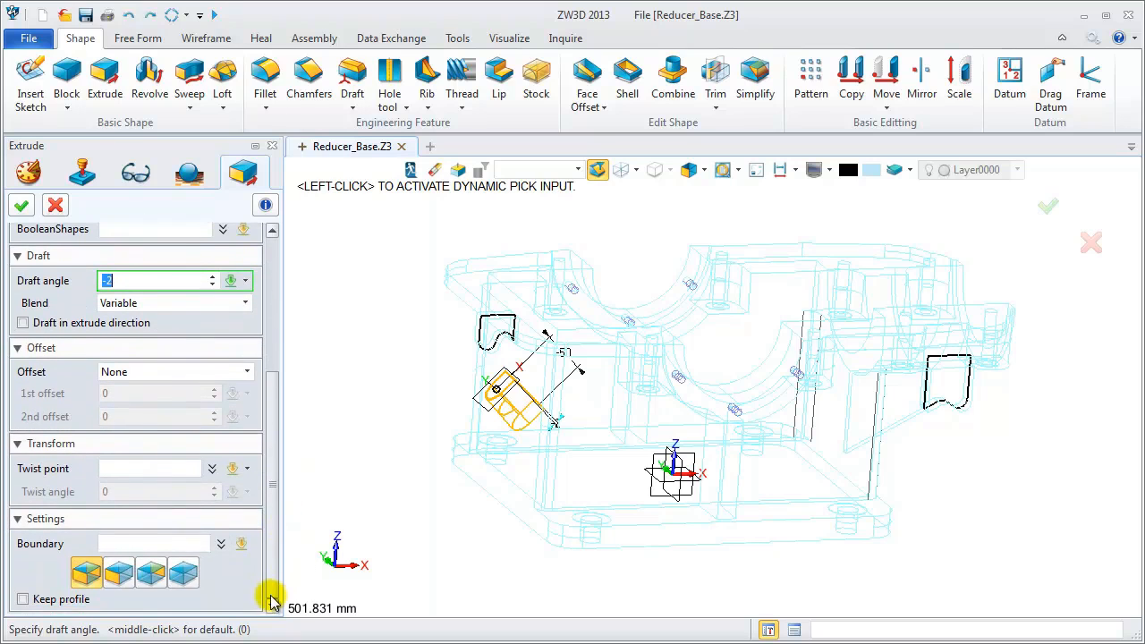
{"action": "left_click", "coordinate": [149, 546]}
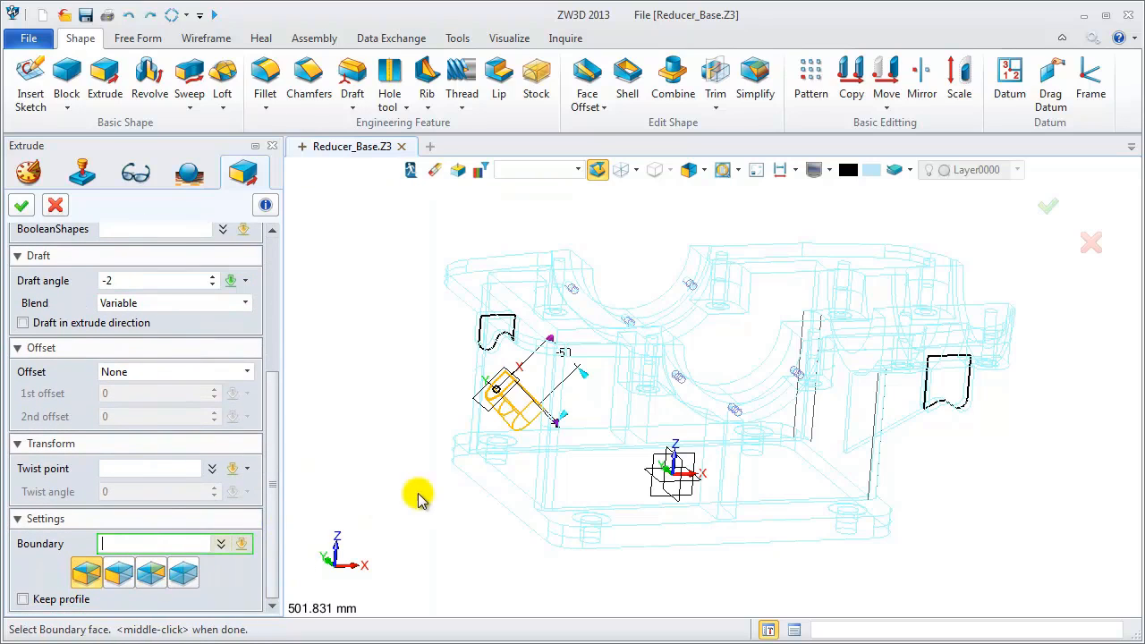
{"action": "left_click", "coordinate": [481, 479]}
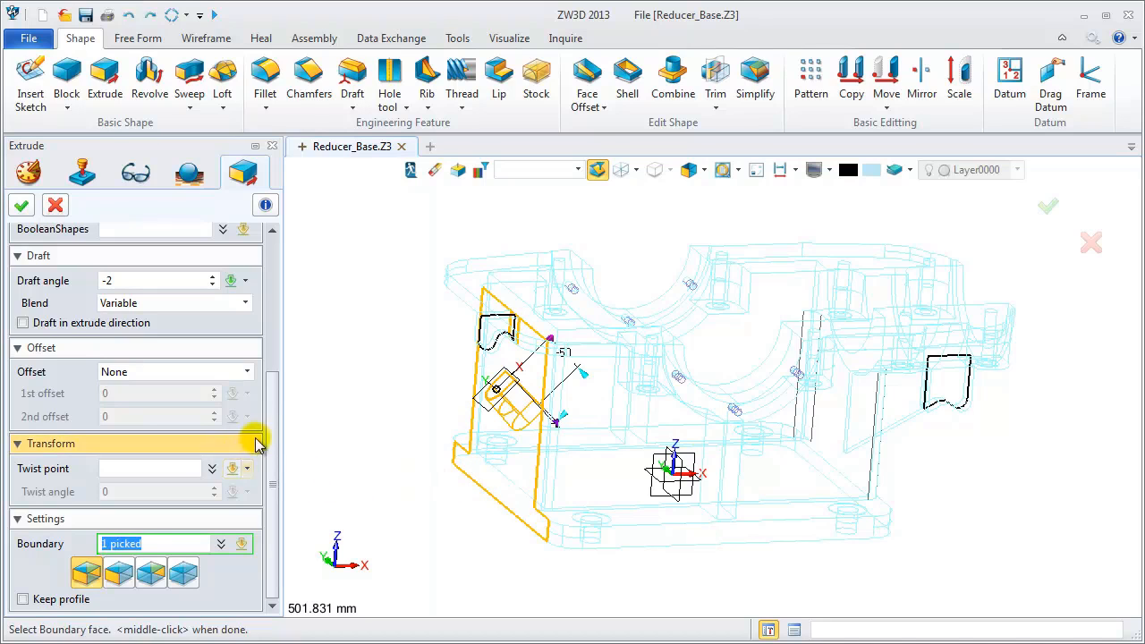
{"action": "scroll", "coordinate": [268, 366], "scroll_direction": "up", "scroll_amount": 5}
{"action": "left_click", "coordinate": [22, 205]}
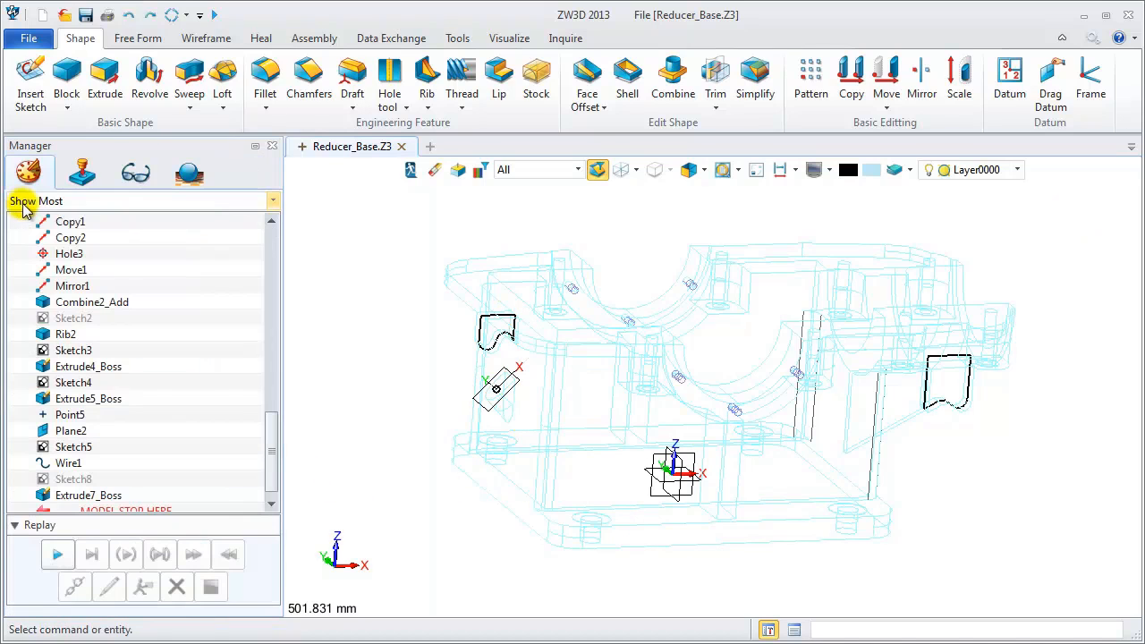
Place a simple hole on the new boss's slanted face at the tilted plane's origin, -215,0,105, with the model shaded again.
{"action": "right_click_drag", "start_coordinate": [448, 509], "coordinate": [465, 483]}
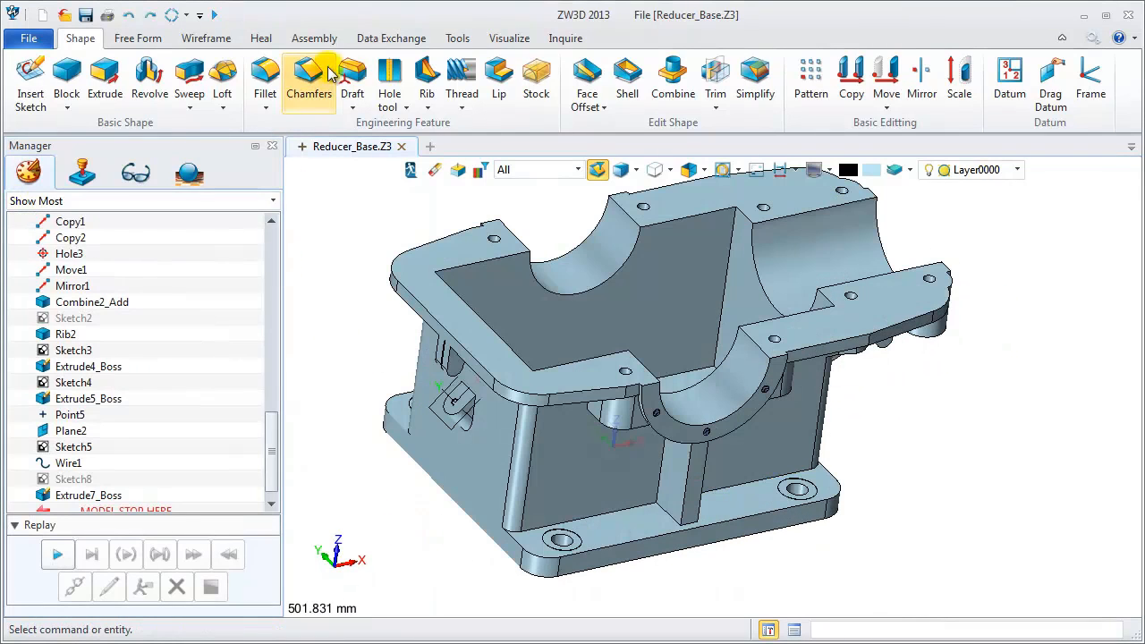
{"action": "left_click", "coordinate": [389, 79]}
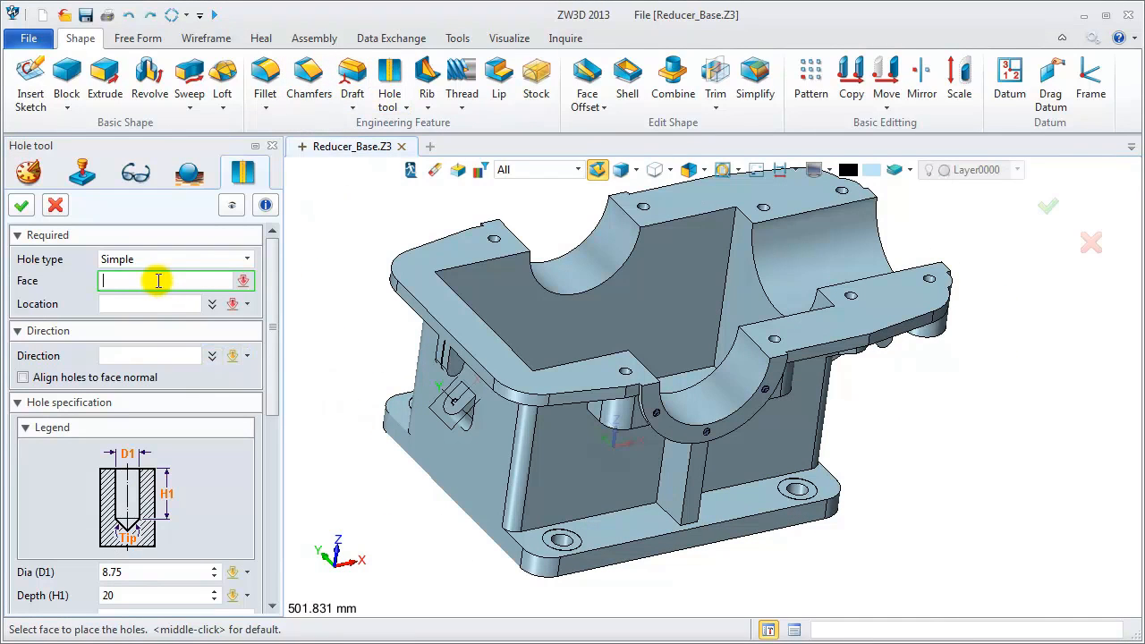
{"action": "left_click", "coordinate": [446, 400]}
{"action": "scroll", "coordinate": [458, 403], "scroll_direction": "up", "scroll_amount": 5}
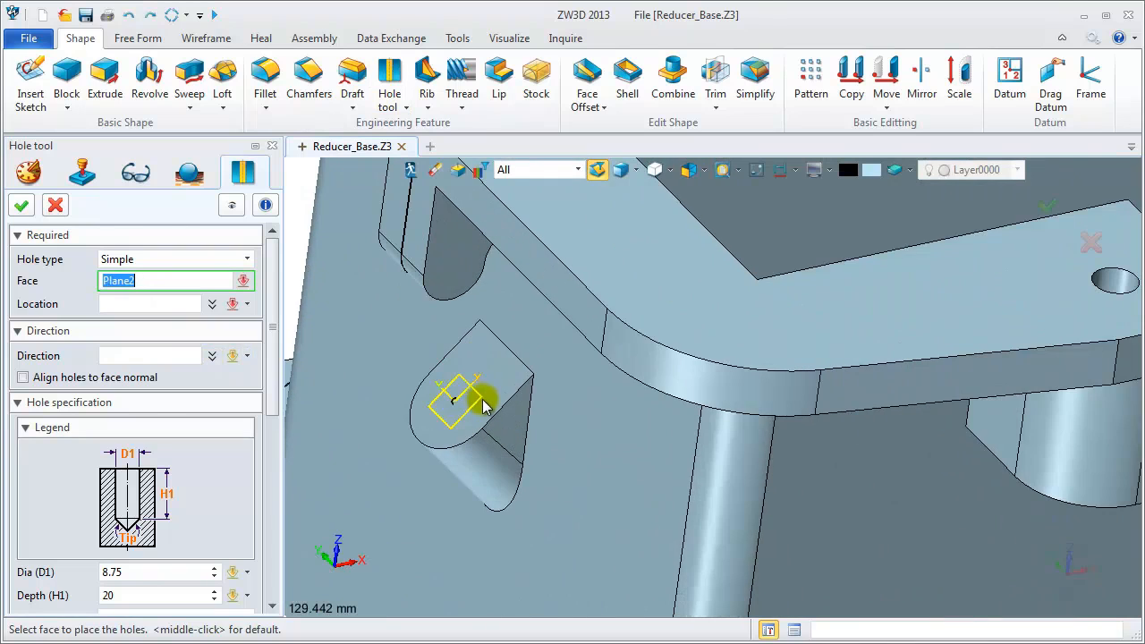
{"action": "left_click", "coordinate": [483, 404]}
{"action": "left_click", "coordinate": [456, 397]}
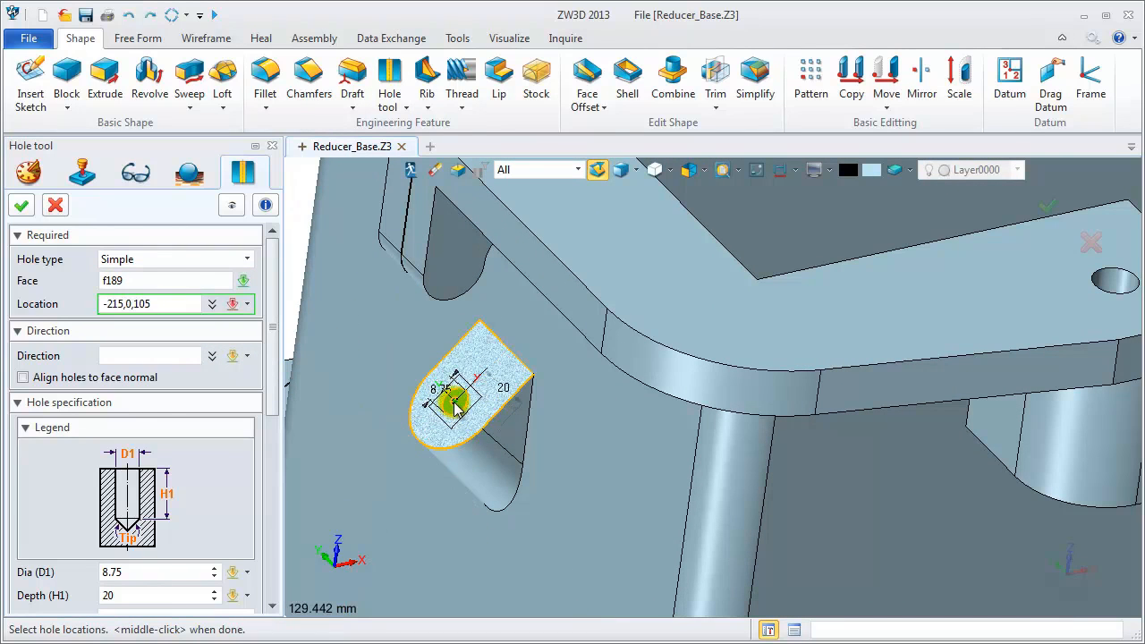
{"action": "left_click", "coordinate": [456, 405]}
Set the hole's end to Until Face at the housing's inner wall and its diameter to 13 mm.
{"action": "left_click_drag", "start_coordinate": [277, 368], "coordinate": [282, 471]}
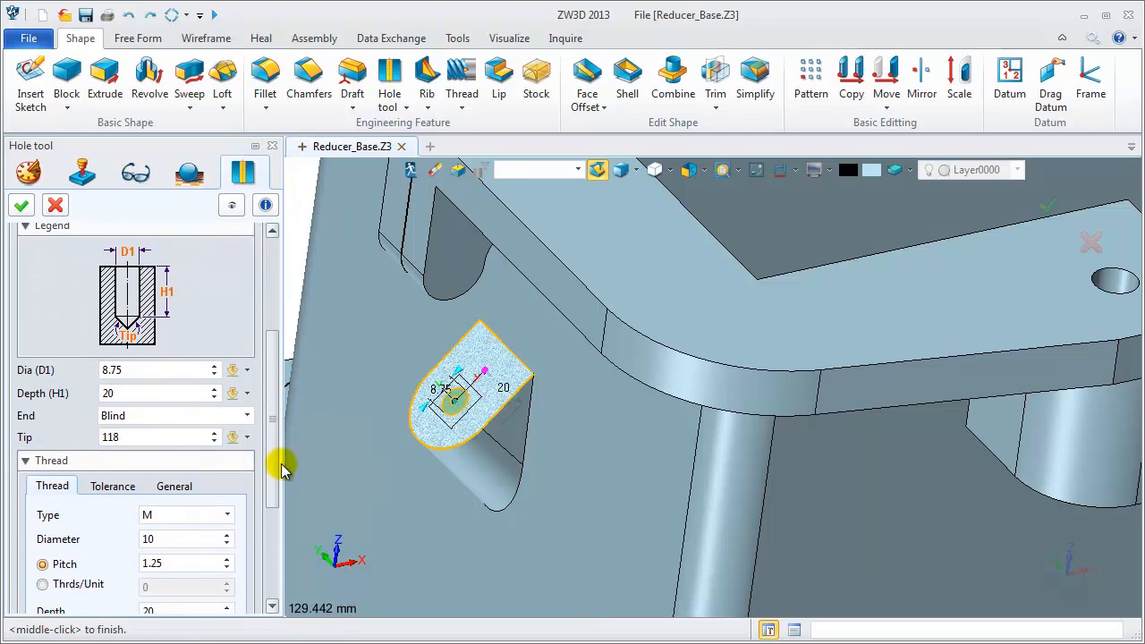
{"action": "left_click", "coordinate": [137, 327]}
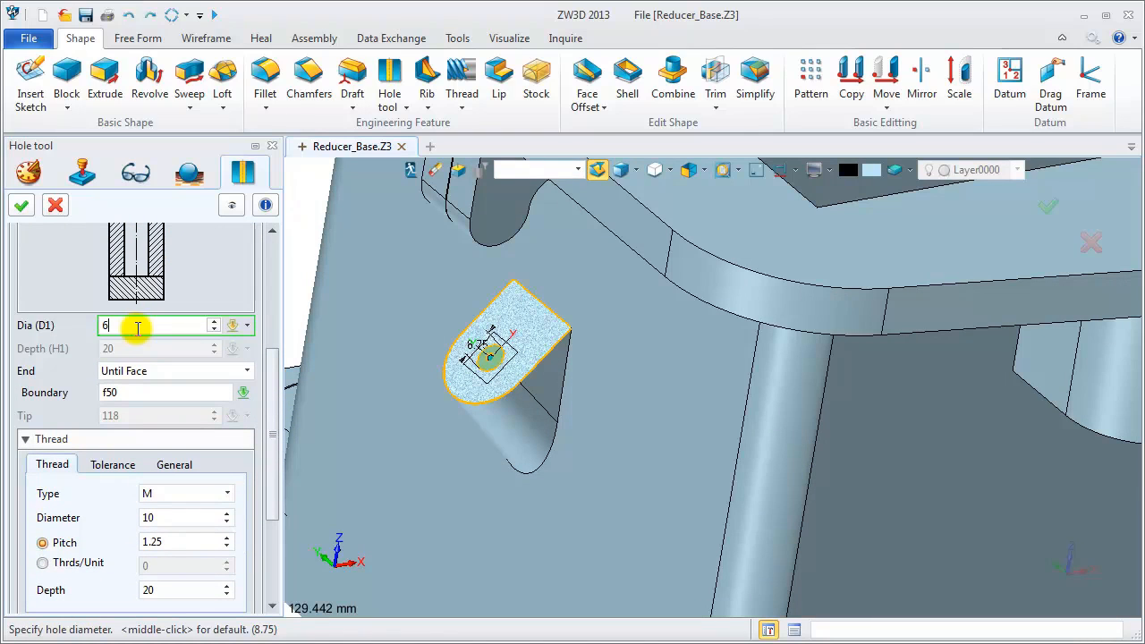
{"action": "key", "text": "Return"}
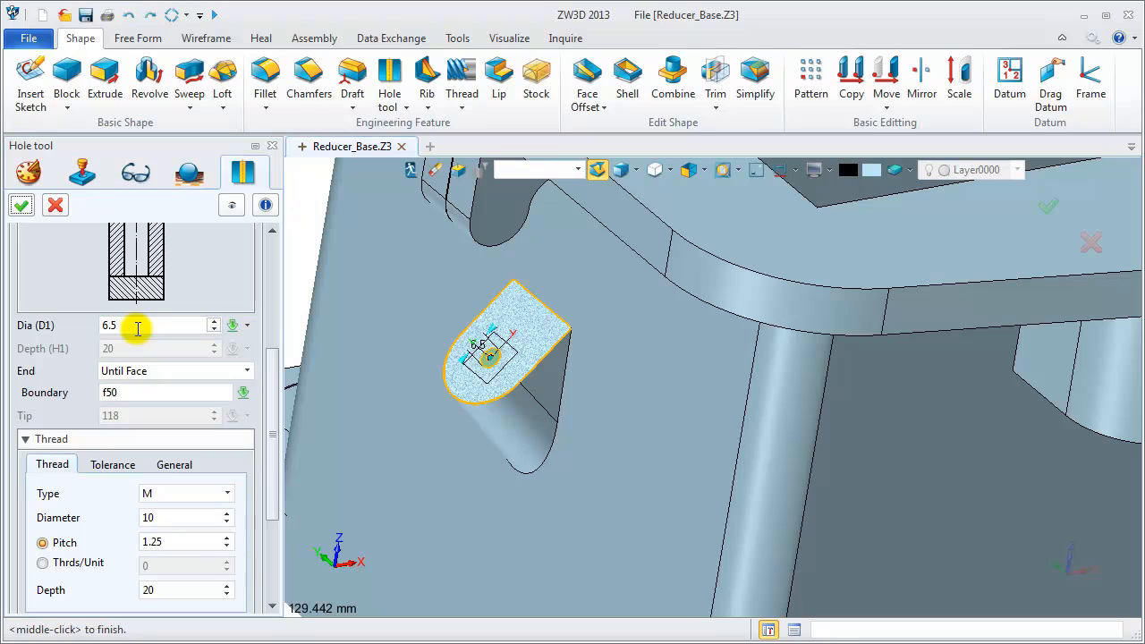
{"action": "mouse_move", "coordinate": [270, 453]}
{"action": "left_mouse_down"}
{"action": "mouse_move", "coordinate": [270, 463]}
{"action": "mouse_move", "coordinate": [268, 438]}
{"action": "left_mouse_up"}
{"action": "left_click", "coordinate": [131, 363]}
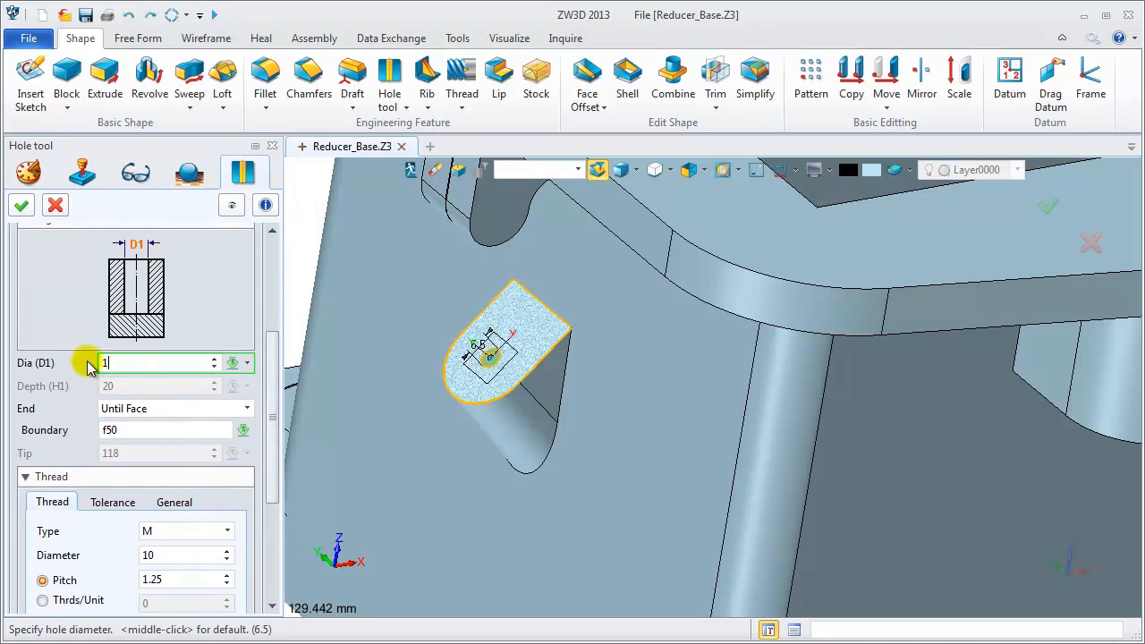
{"action": "key", "text": "Return"}
Set the hole's thread type to No Thread and create the hole.
{"action": "left_click_drag", "start_coordinate": [273, 463], "coordinate": [281, 526]}
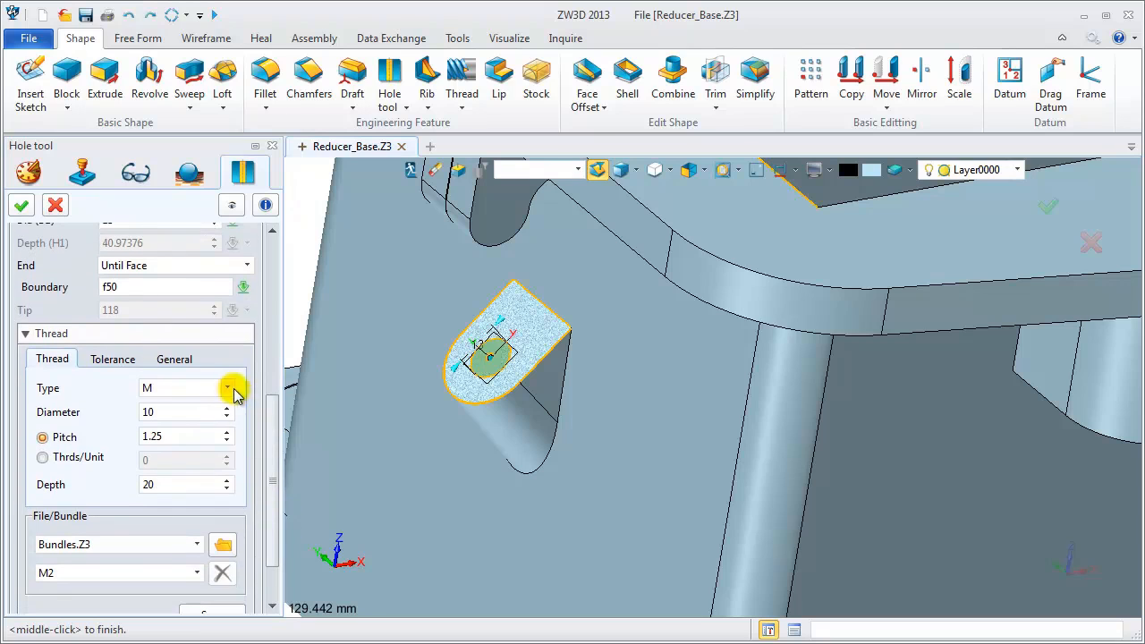
{"action": "left_click", "coordinate": [229, 388]}
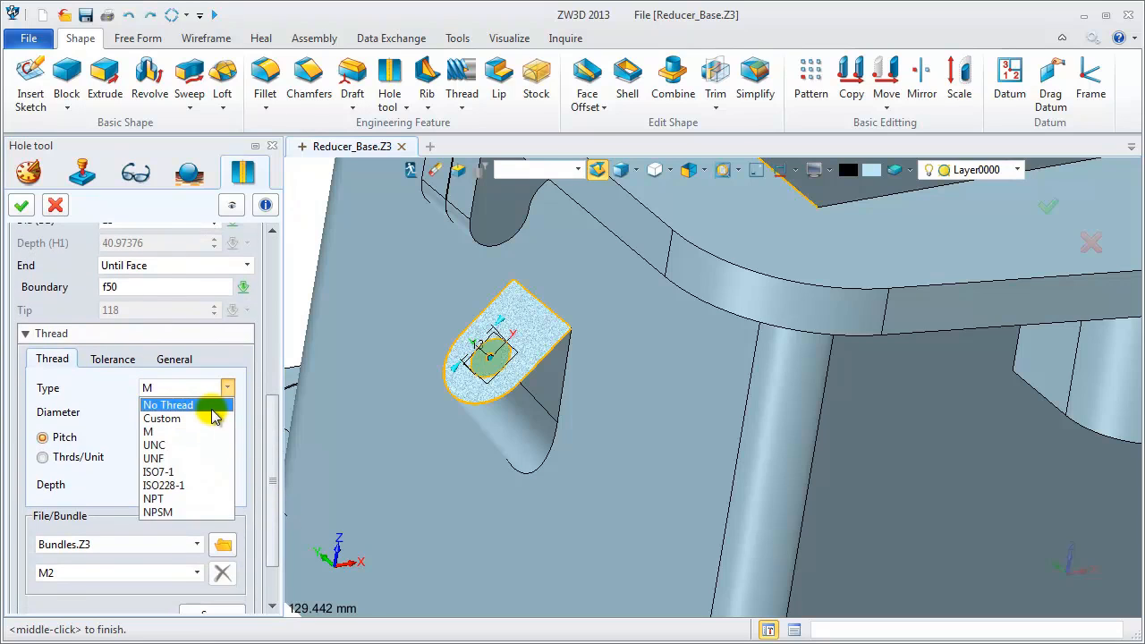
{"action": "left_click", "coordinate": [206, 404]}
{"action": "left_click_drag", "start_coordinate": [271, 413], "coordinate": [268, 291]}
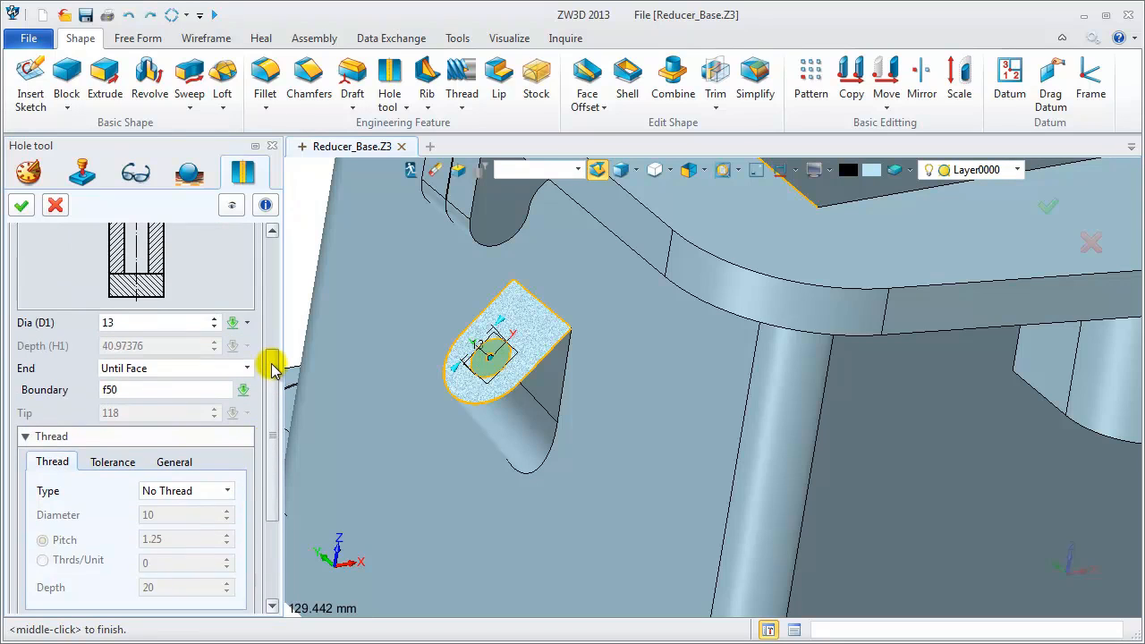
{"action": "left_click", "coordinate": [24, 207]}
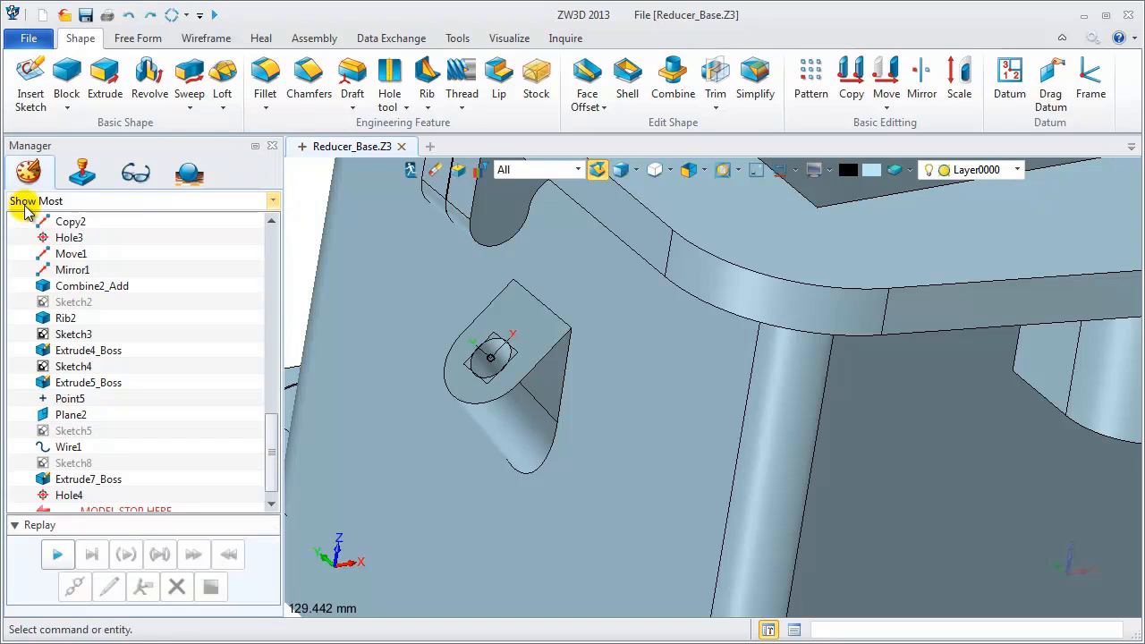
Start a cylinder centred at -200,0,-4 by offsetting 21 mm in Z from the midpoint of the end wall's bottom edge.
{"action": "scroll", "coordinate": [404, 358], "scroll_direction": "down", "scroll_amount": 5}
{"action": "middle_click_drag", "start_coordinate": [355, 497], "coordinate": [396, 494]}
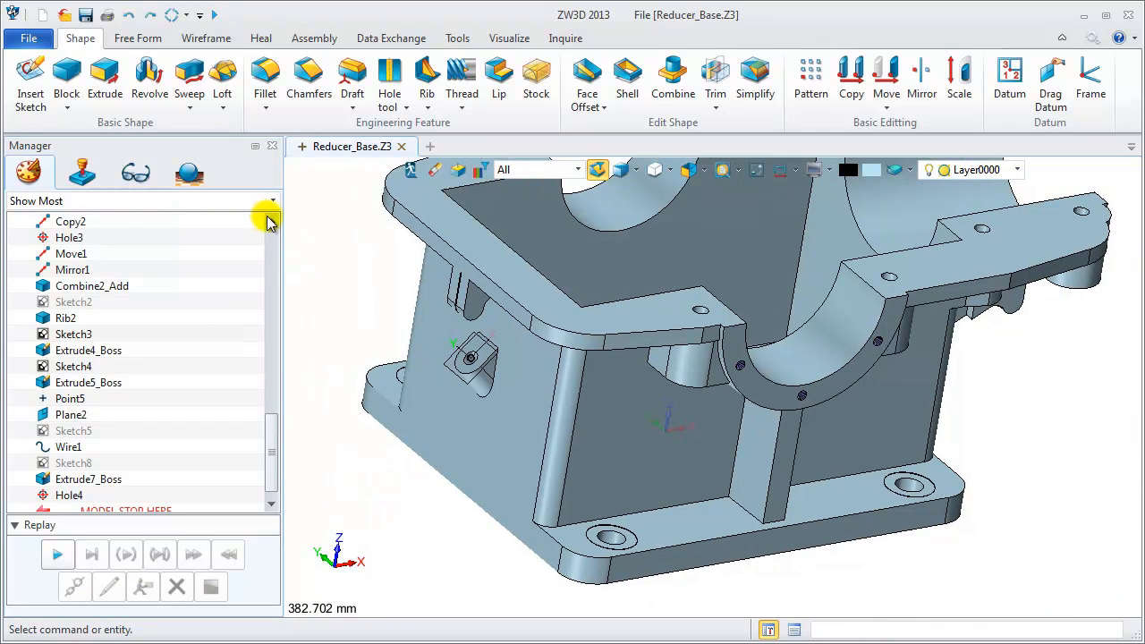
{"action": "left_click", "coordinate": [67, 108]}
{"action": "left_click", "coordinate": [166, 155]}
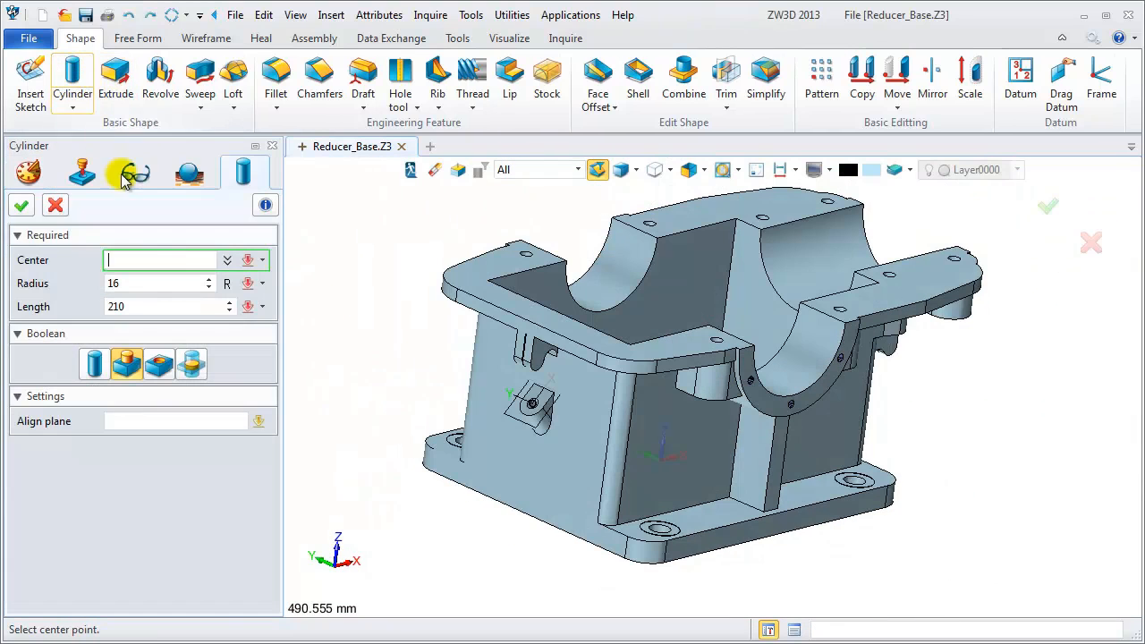
{"action": "right_click", "coordinate": [310, 194]}
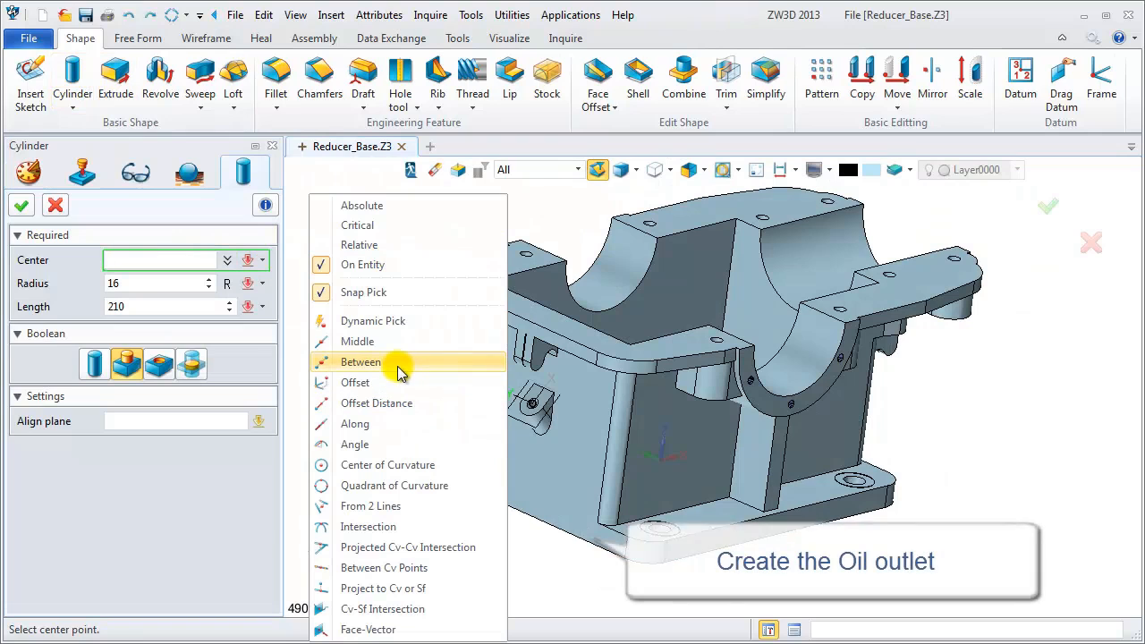
{"action": "left_click", "coordinate": [394, 383]}
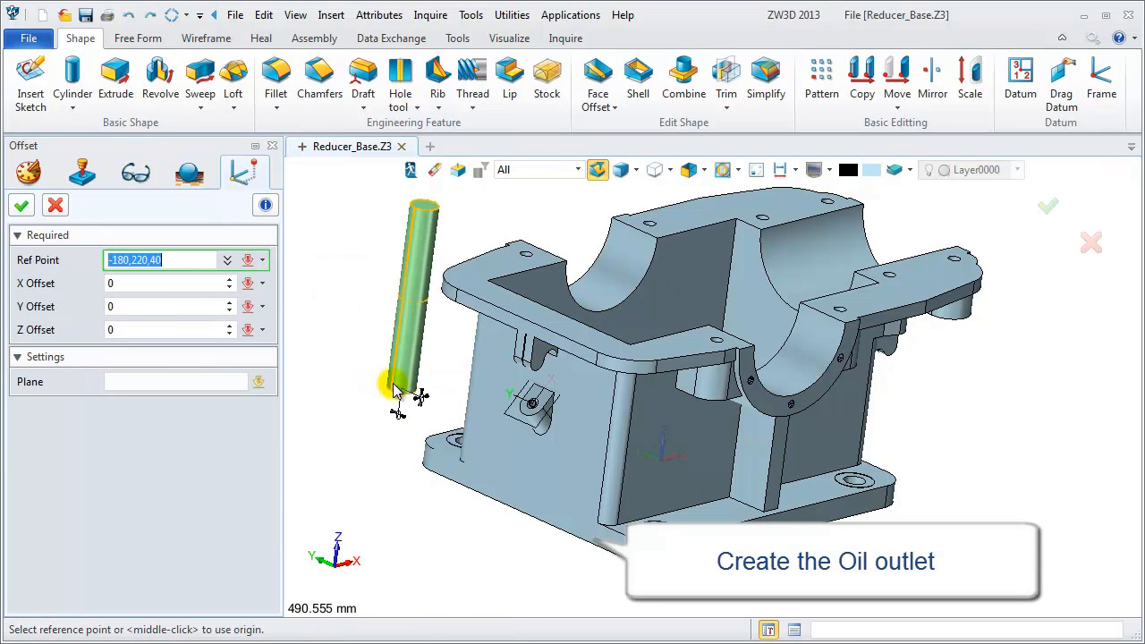
{"action": "right_click", "coordinate": [331, 298]}
{"action": "left_click", "coordinate": [376, 438]}
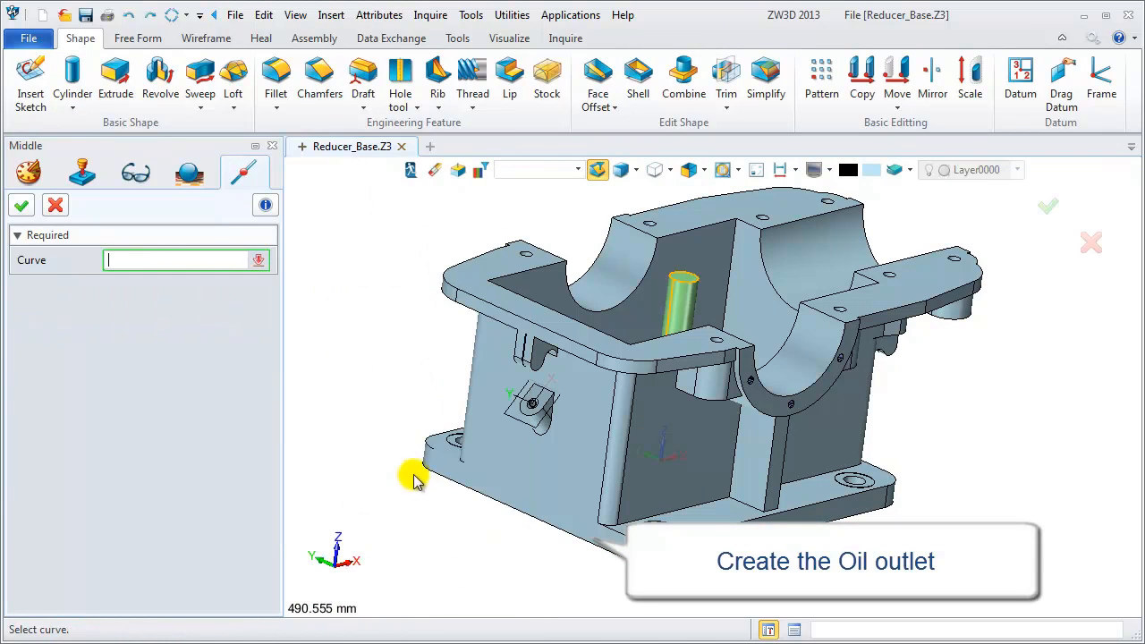
{"action": "left_click", "coordinate": [508, 517]}
{"action": "left_click", "coordinate": [112, 329]}
{"action": "type", "text": "-1"}
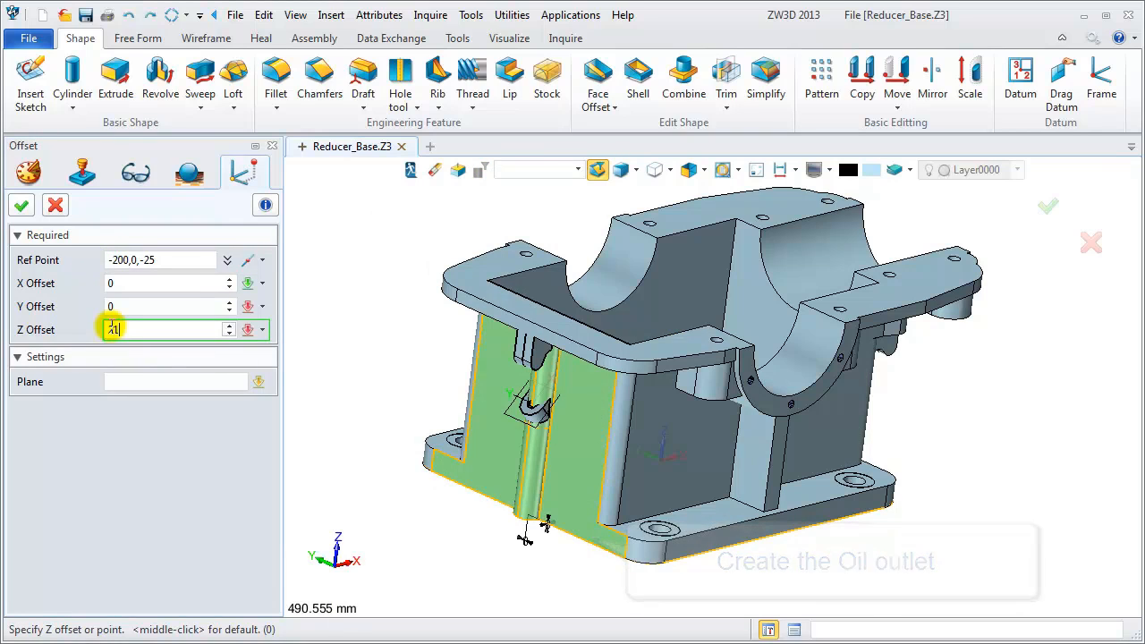
{"action": "left_click", "coordinate": [22, 205]}
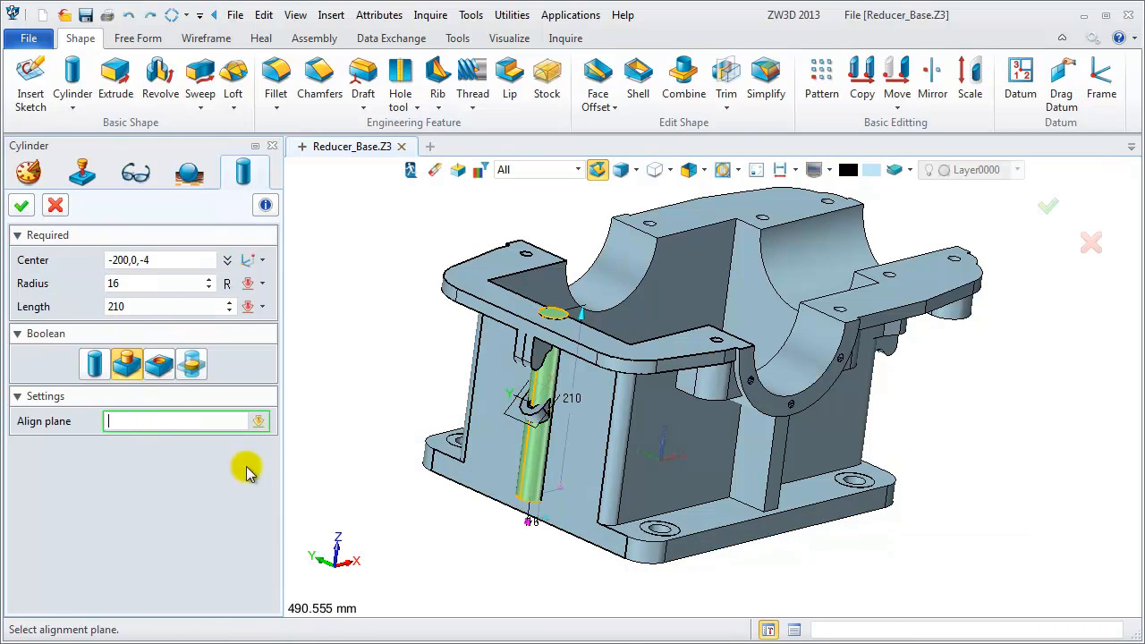
Align the cylinder to the end wall face, set its radius to 16 mm and length to 8 mm, and create it as a boss.
{"action": "left_click", "coordinate": [486, 473]}
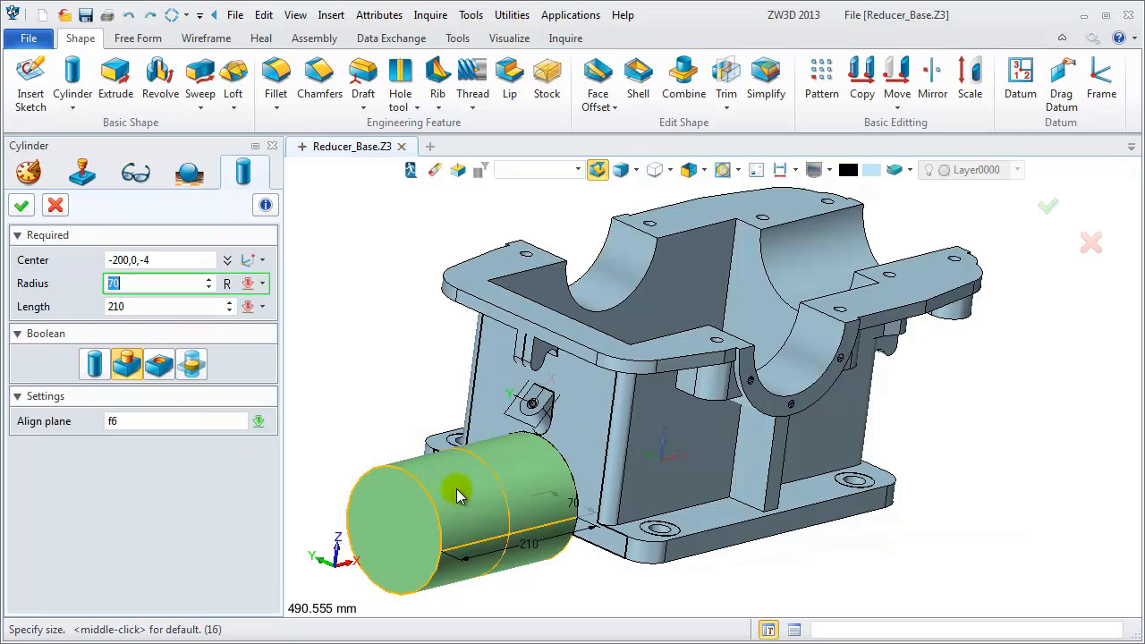
{"action": "type", "text": "16"}
{"action": "key", "text": "Return"}
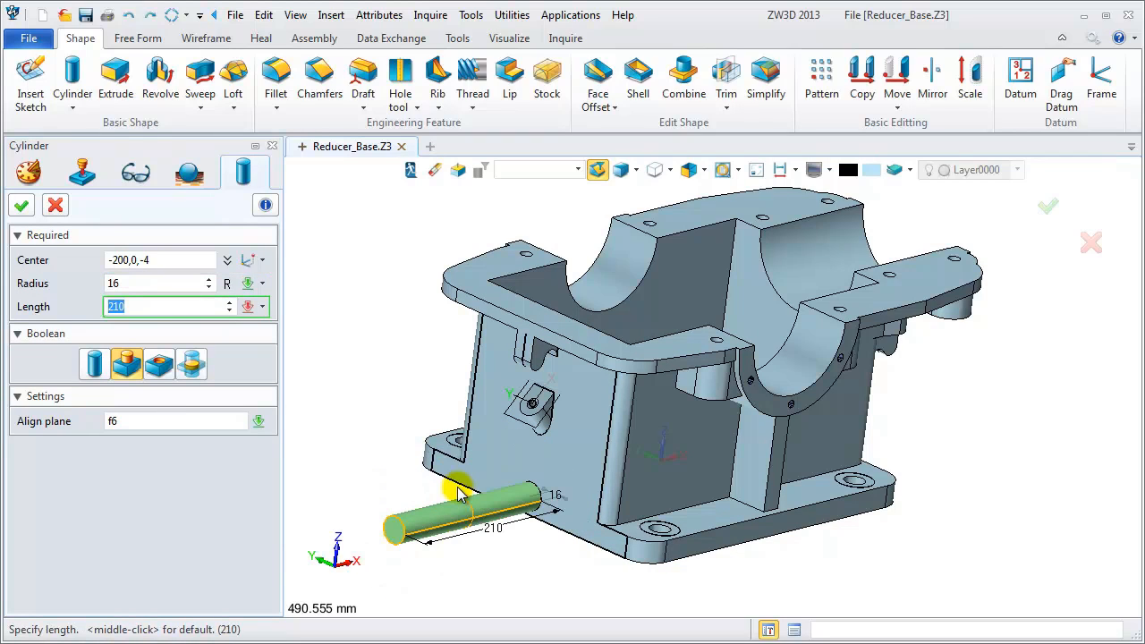
{"action": "left_click", "coordinate": [519, 517]}
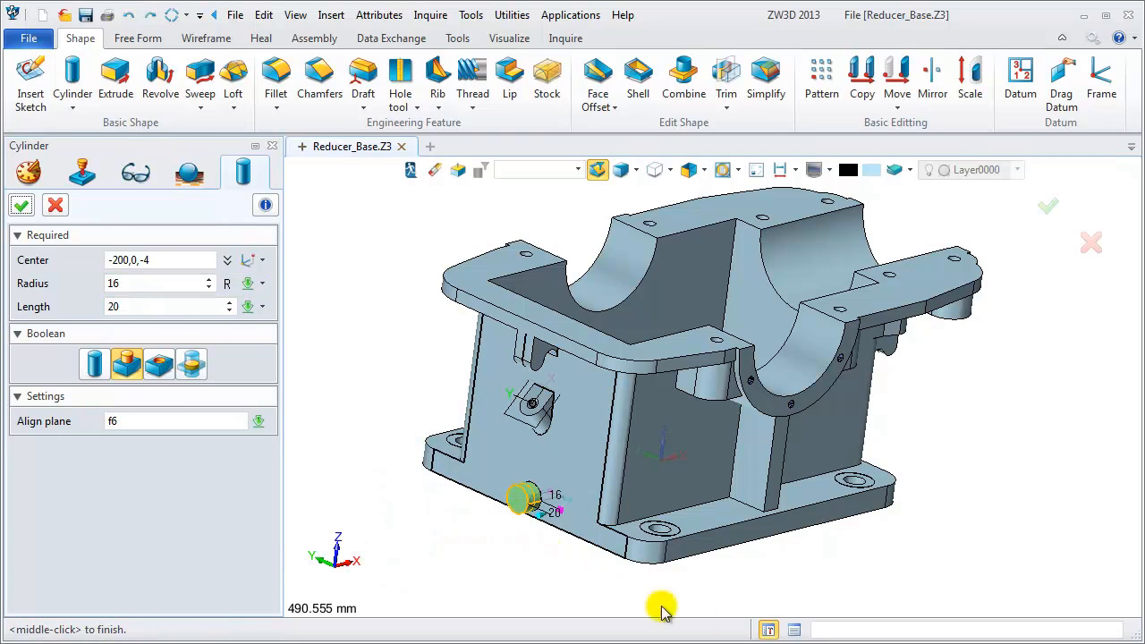
{"action": "left_click", "coordinate": [156, 309]}
{"action": "type", "text": "8"}
{"action": "key", "text": "Return"}
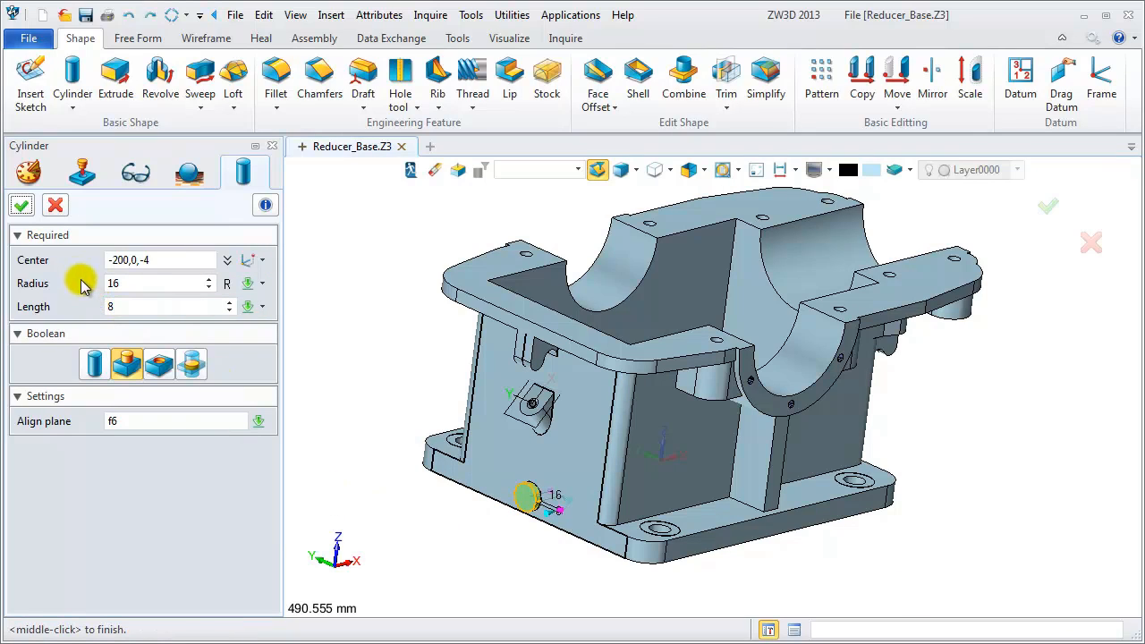
{"action": "left_click", "coordinate": [21, 205]}
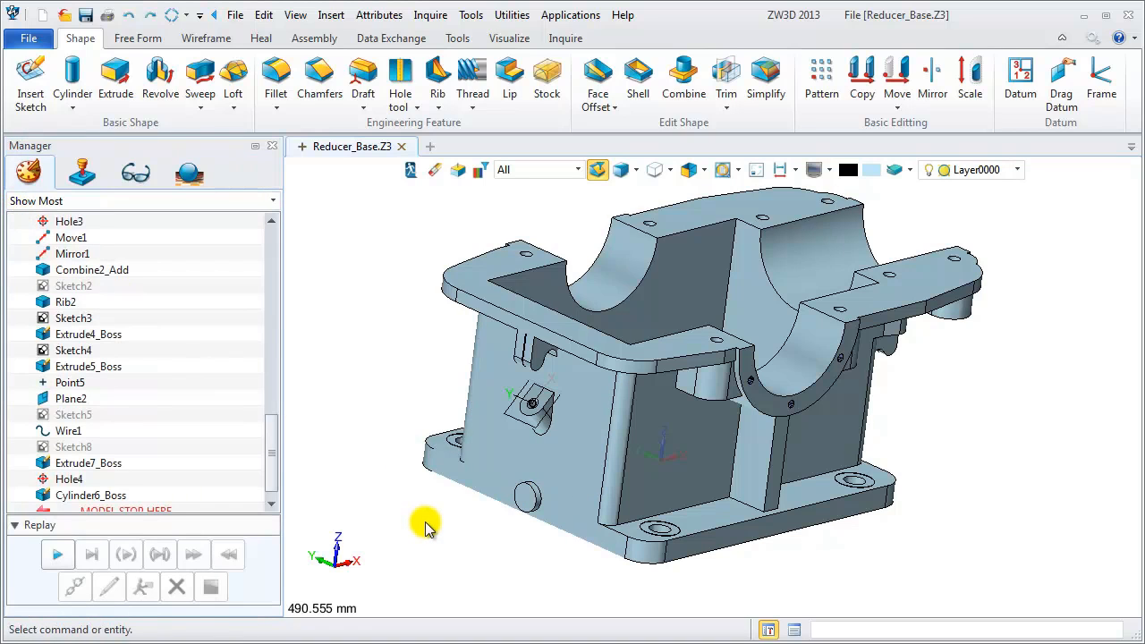
Start a second cylinder at the centre of curvature of the new round boss's outer edge, with a radius of 8 mm.
{"action": "mouse_move", "coordinate": [428, 528]}
{"action": "right_mouse_down"}
{"action": "mouse_move", "coordinate": [403, 522]}
{"action": "mouse_move", "coordinate": [414, 524]}
{"action": "right_mouse_up"}
{"action": "scroll", "coordinate": [523, 501], "scroll_direction": "up", "scroll_amount": 4}
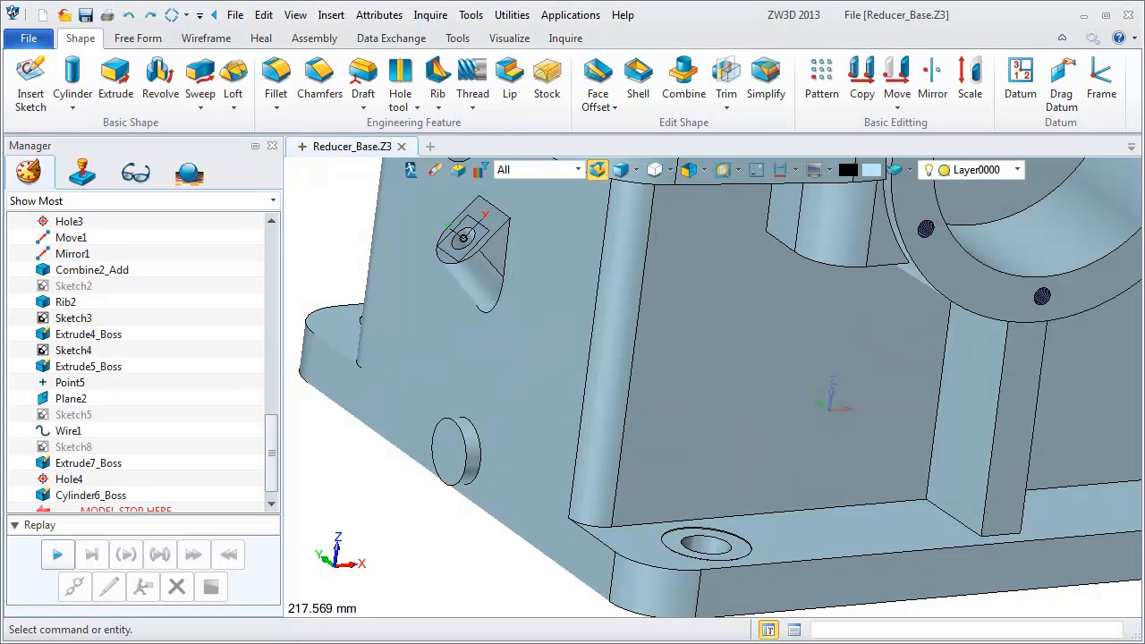
{"action": "left_click", "coordinate": [72, 73]}
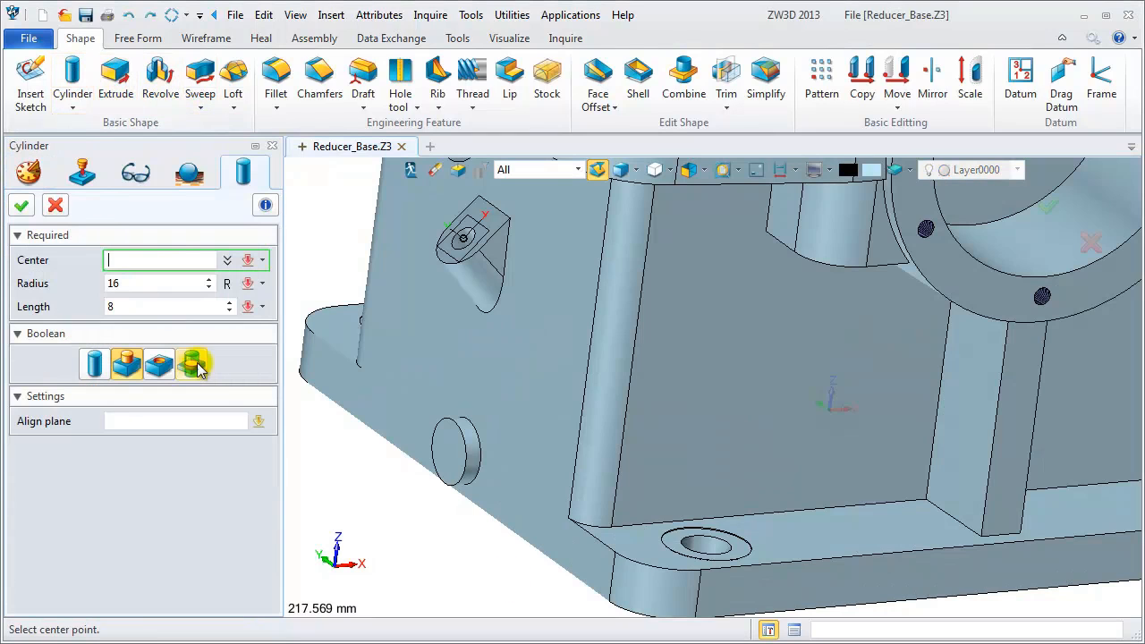
{"action": "right_click", "coordinate": [460, 458]}
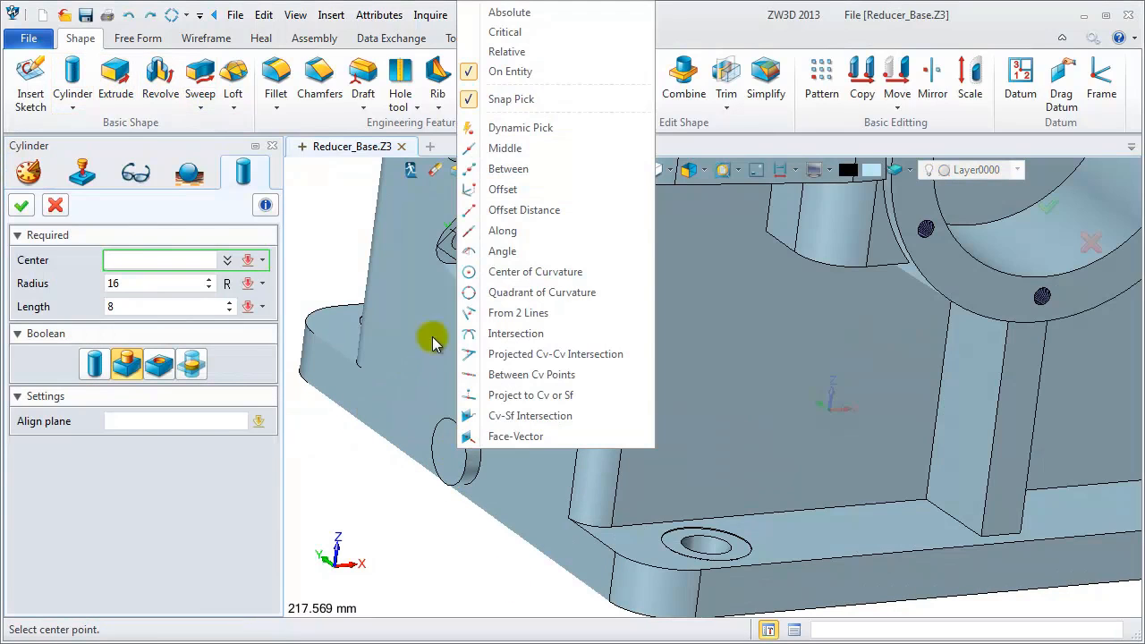
{"action": "left_click", "coordinate": [519, 271]}
{"action": "left_click", "coordinate": [448, 441]}
{"action": "left_click", "coordinate": [70, 294]}
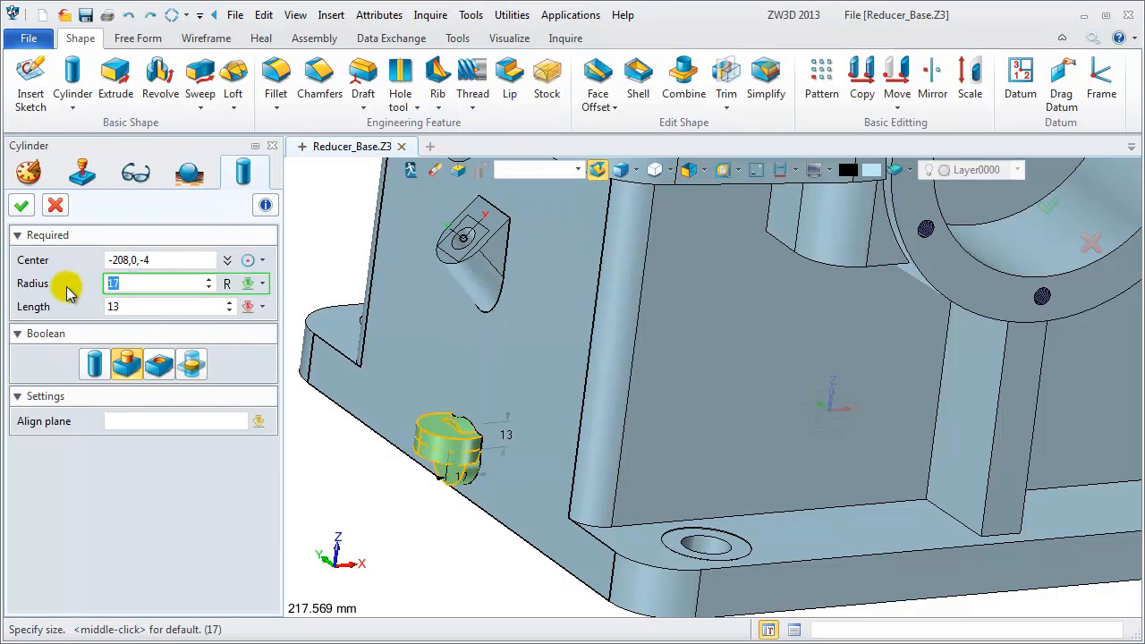
{"action": "type", "text": "8"}
{"action": "key", "text": "Return"}
Make the cylinder a cut aligned to the round boss's outer face, set its length to -28 mm and create it.
{"action": "left_click", "coordinate": [140, 417]}
{"action": "left_click", "coordinate": [444, 471]}
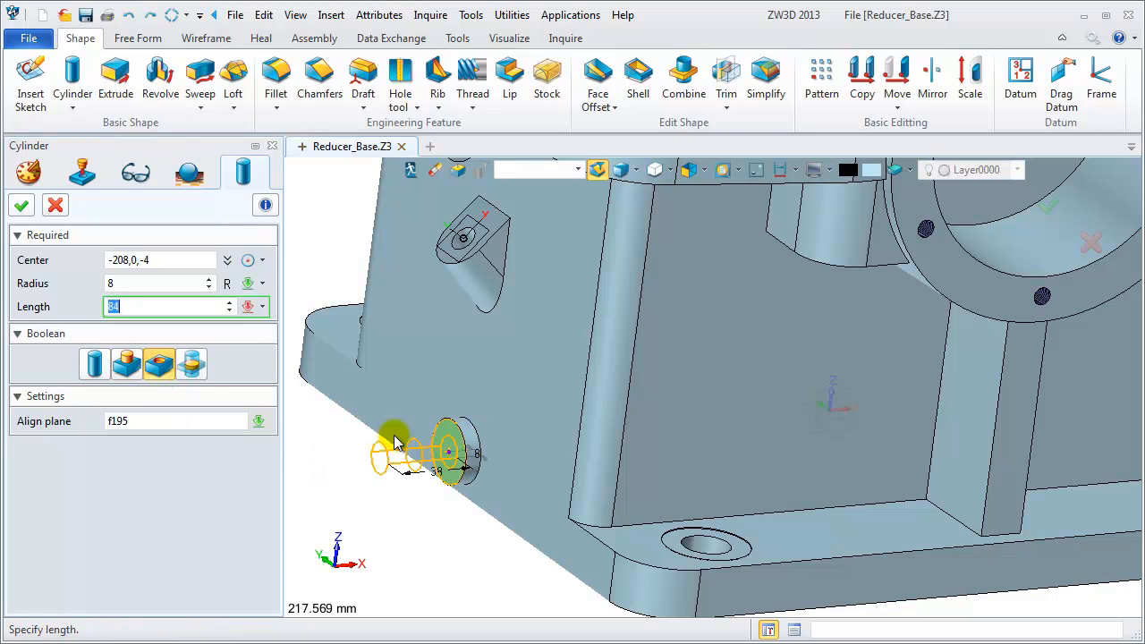
{"action": "left_click", "coordinate": [500, 455]}
{"action": "right_click_drag", "start_coordinate": [500, 456], "coordinate": [455, 513]}
{"action": "scroll", "coordinate": [486, 454], "scroll_direction": "down", "scroll_amount": 5}
{"action": "right_click_drag", "start_coordinate": [486, 462], "coordinate": [486, 450]}
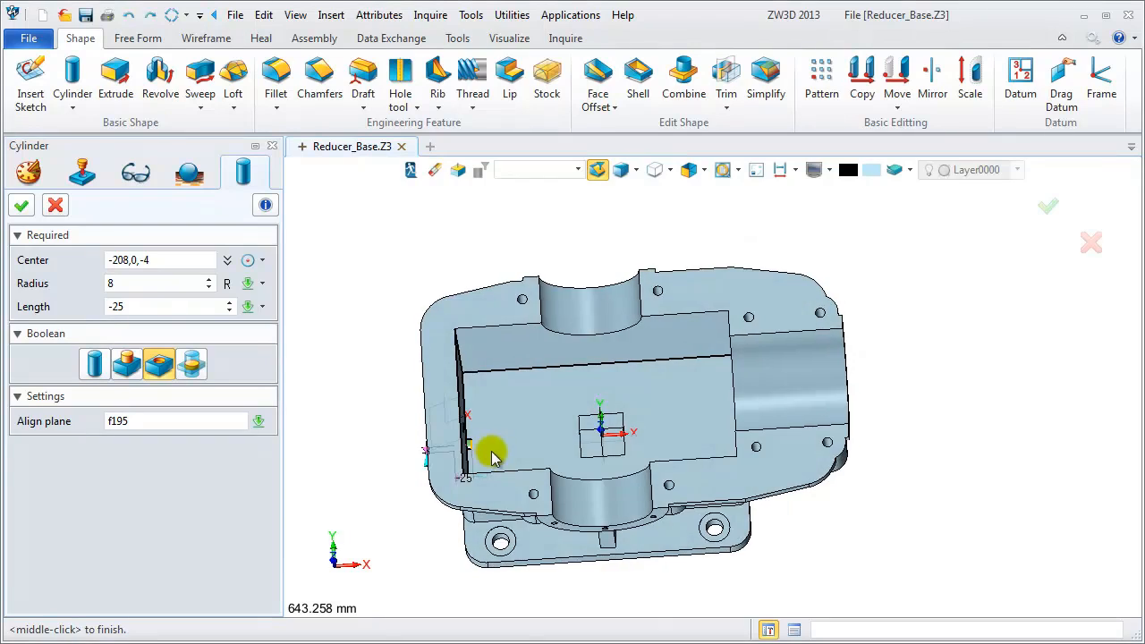
{"action": "scroll", "coordinate": [462, 455], "scroll_direction": "up", "scroll_amount": 6}
{"action": "right_click_drag", "start_coordinate": [422, 428], "coordinate": [392, 425]}
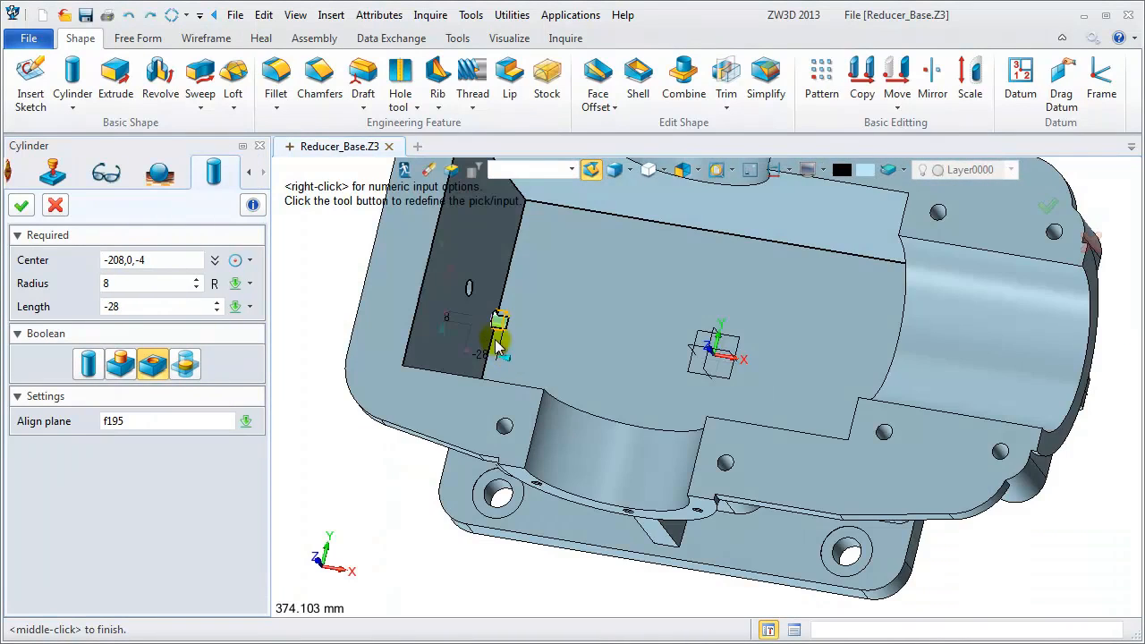
{"action": "scroll", "coordinate": [495, 339], "scroll_direction": "up", "scroll_amount": 5}
{"action": "scroll", "coordinate": [523, 317], "scroll_direction": "down", "scroll_amount": 3}
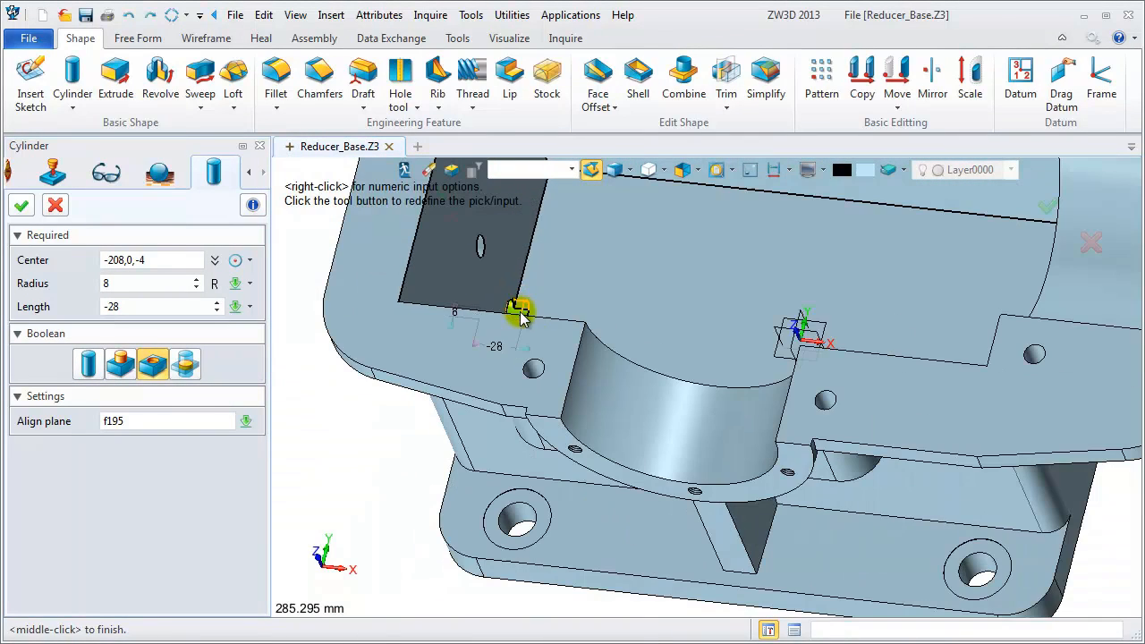
{"action": "left_click", "coordinate": [23, 207]}
Insert a sketch on the floor face inside the housing.
{"action": "right_click_drag", "start_coordinate": [372, 446], "coordinate": [371, 419]}
{"action": "right_click_drag", "start_coordinate": [370, 419], "coordinate": [380, 413]}
{"action": "right_click", "coordinate": [337, 286]}
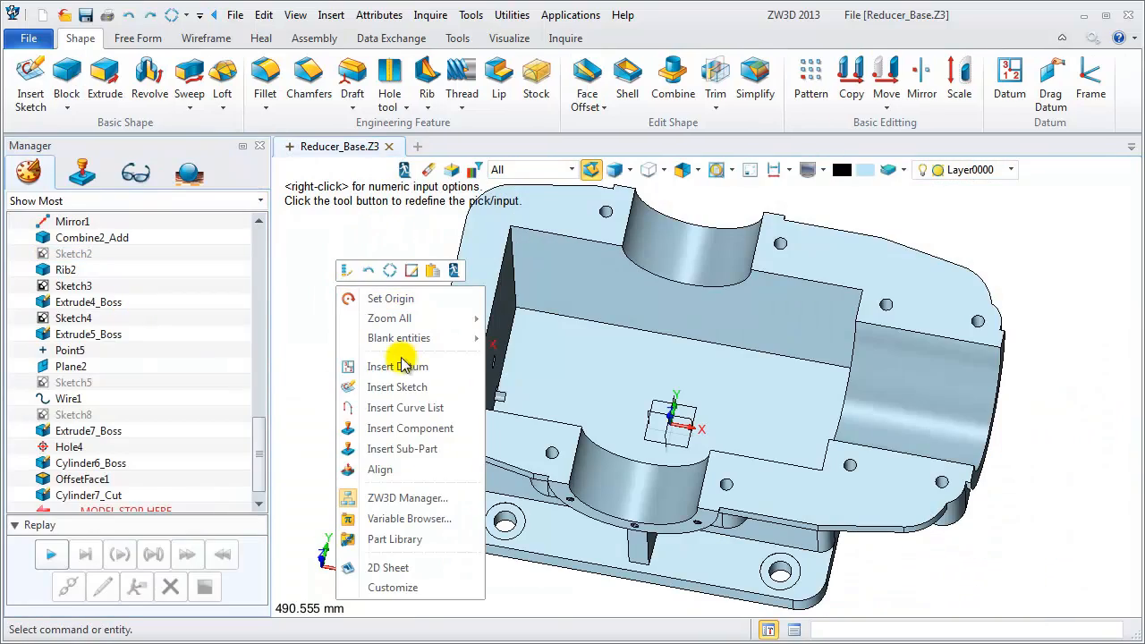
{"action": "left_click", "coordinate": [397, 386]}
{"action": "left_click", "coordinate": [567, 381]}
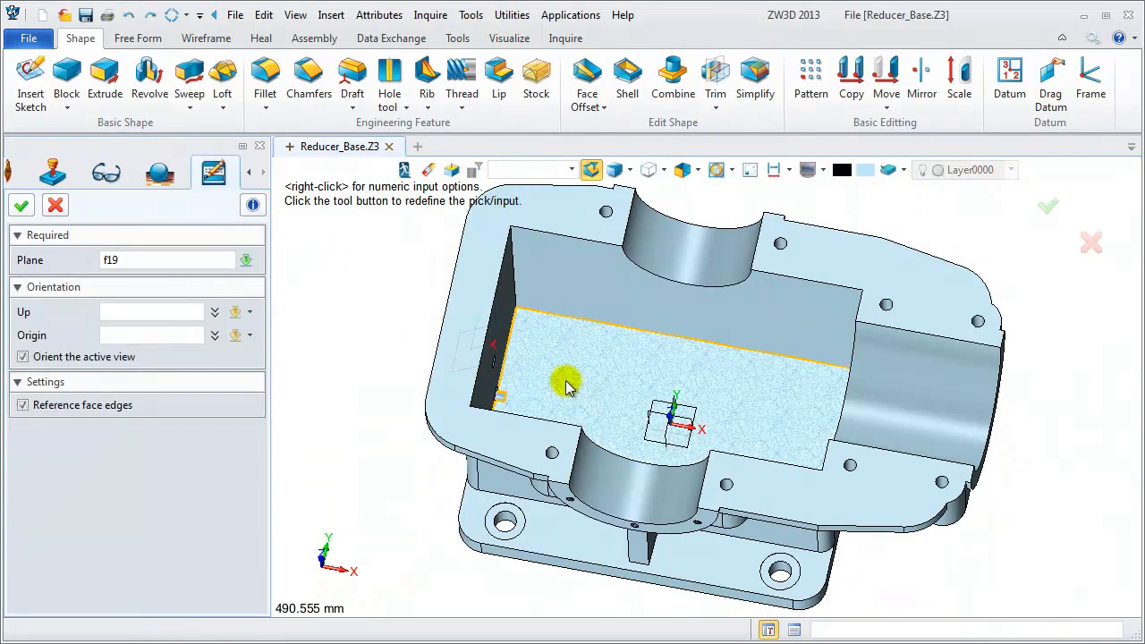
{"action": "middle_click", "coordinate": [567, 381]}
Sketch a vertical line about 26 mm long on the end wall's inner edge, spanning the oil outlet cut.
{"action": "left_click", "coordinate": [63, 81]}
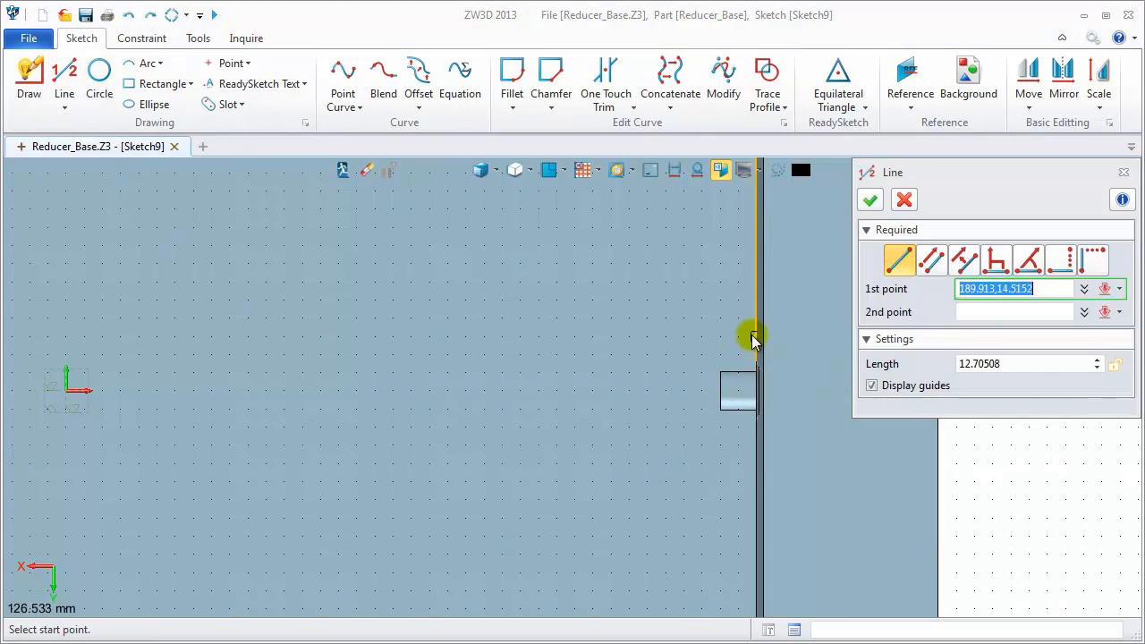
{"action": "scroll", "coordinate": [755, 411], "scroll_direction": "up", "scroll_amount": 4}
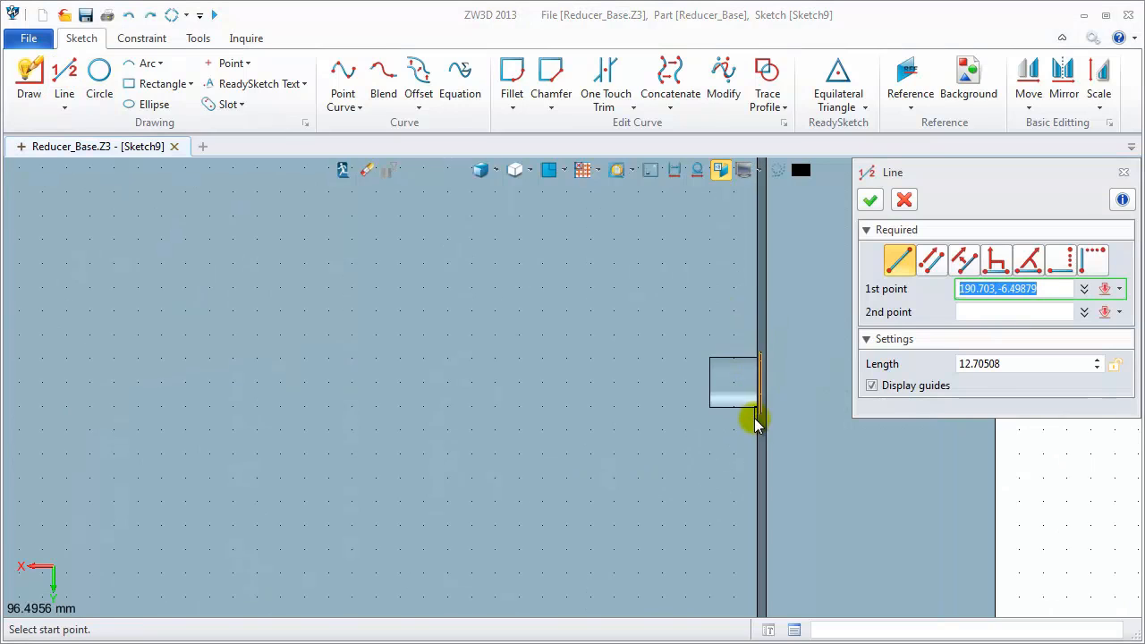
{"action": "left_click", "coordinate": [759, 494]}
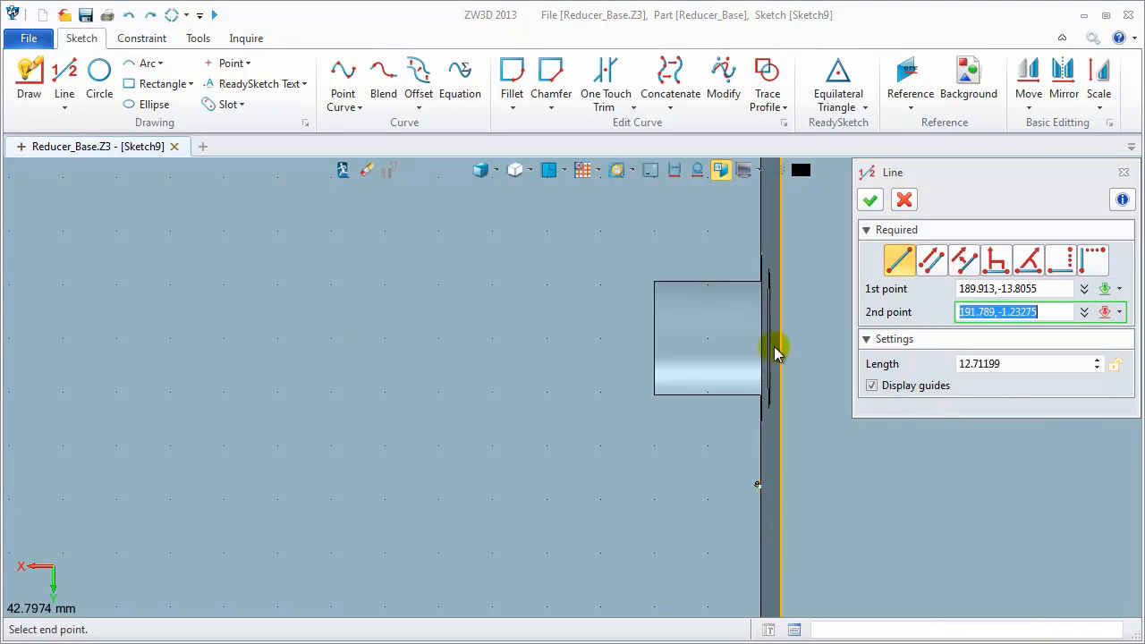
{"action": "scroll", "coordinate": [763, 304], "scroll_direction": "down", "scroll_amount": 3}
{"action": "left_click", "coordinate": [763, 285]}
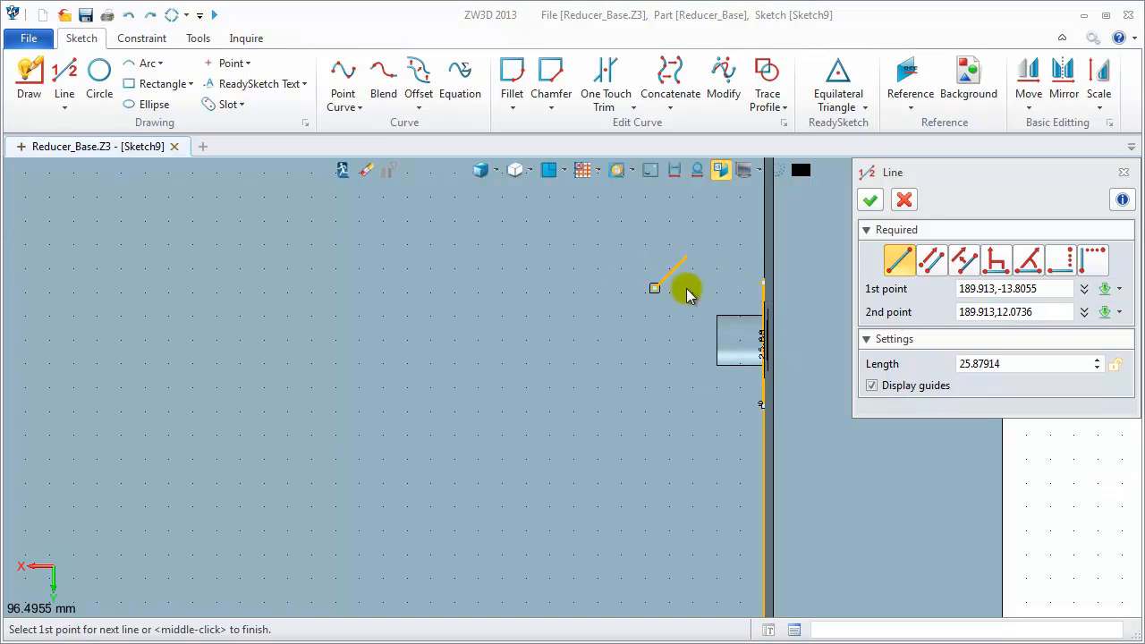
Close the profile around the outlet cut with a three-sided polyline, making a rectangle about 41 mm long and 26 mm wide.
{"action": "left_click", "coordinate": [64, 105]}
{"action": "left_click", "coordinate": [97, 163]}
{"action": "left_click", "coordinate": [761, 283]}
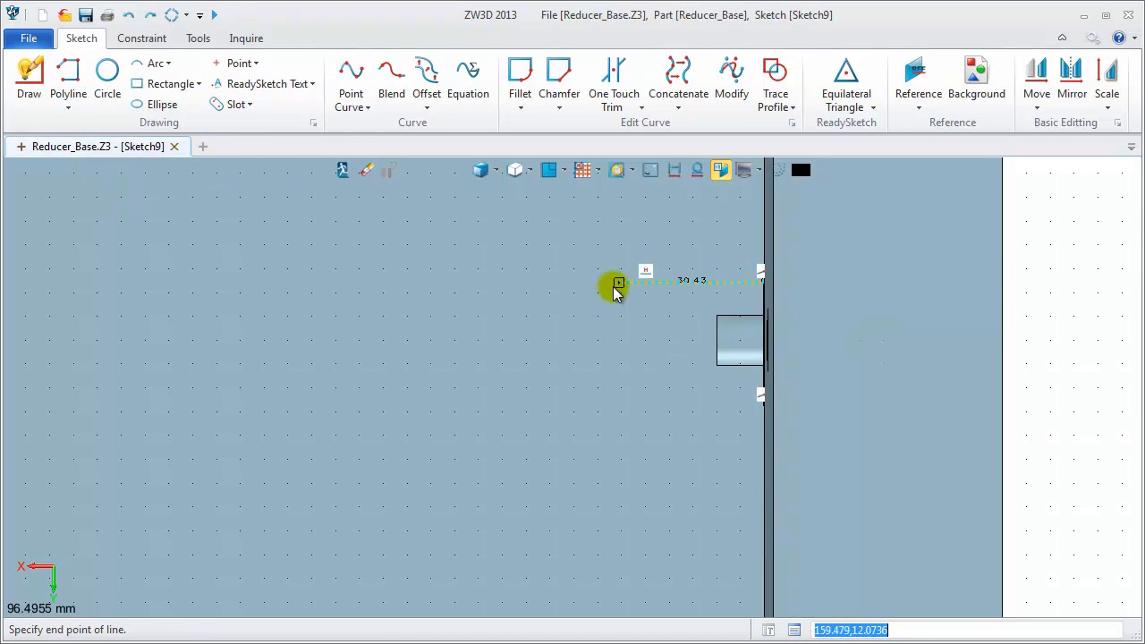
{"action": "left_click", "coordinate": [569, 283]}
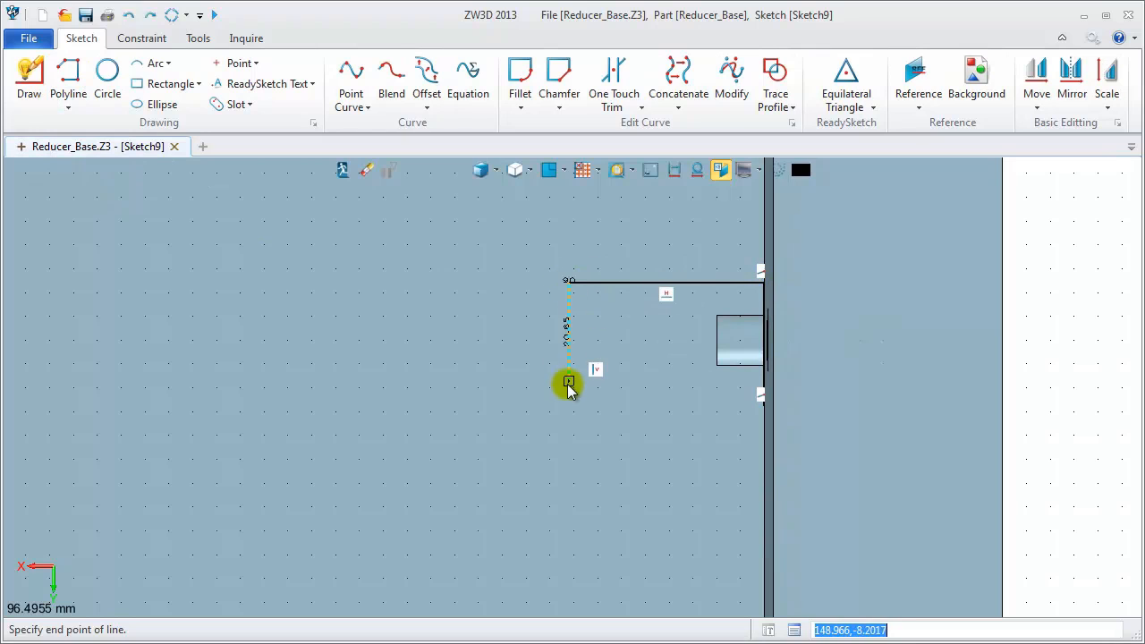
{"action": "left_click", "coordinate": [569, 406]}
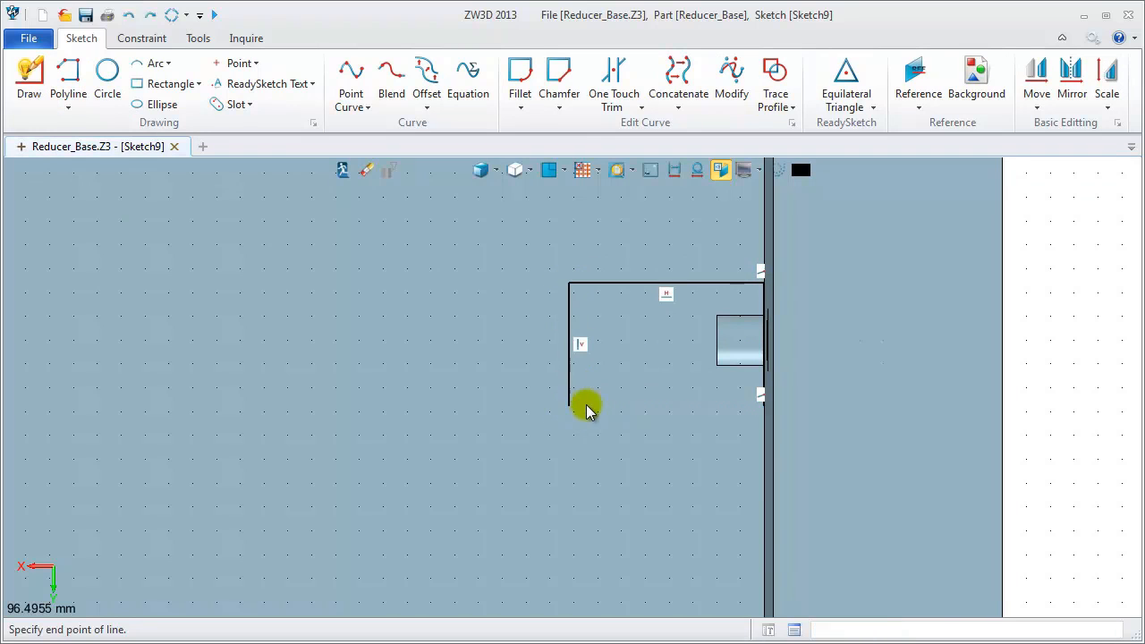
{"action": "left_click", "coordinate": [732, 421]}
{"action": "middle_click", "coordinate": [739, 392]}
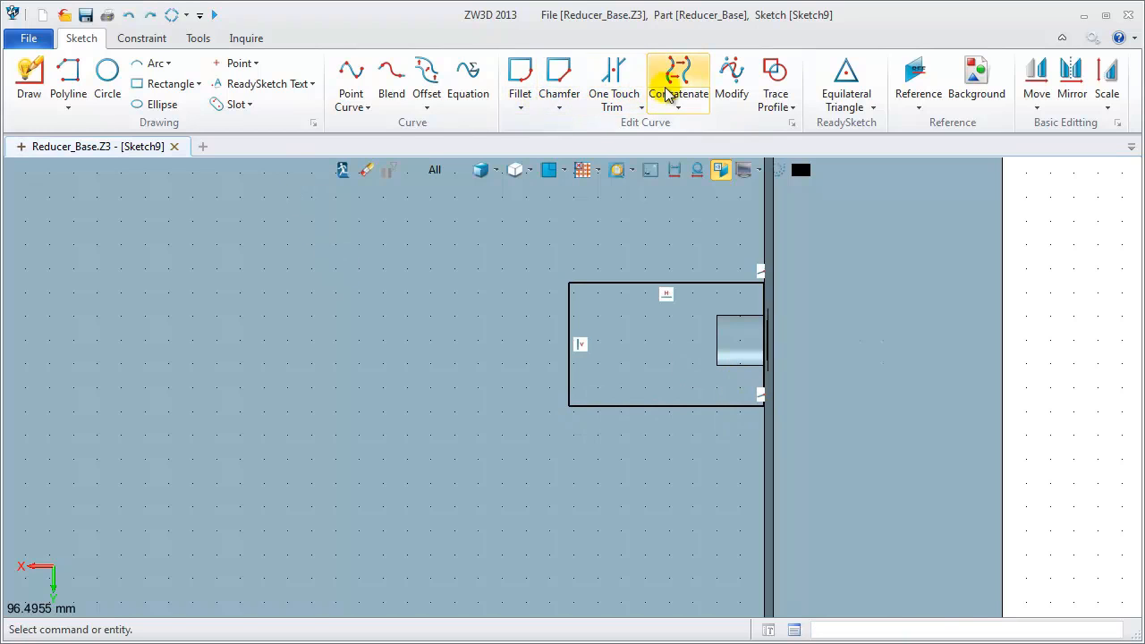
Dimension the vertical distance from the rectangle's upper corner to the oil outlet's centre and set it to 15 mm.
{"action": "left_click", "coordinate": [141, 38]}
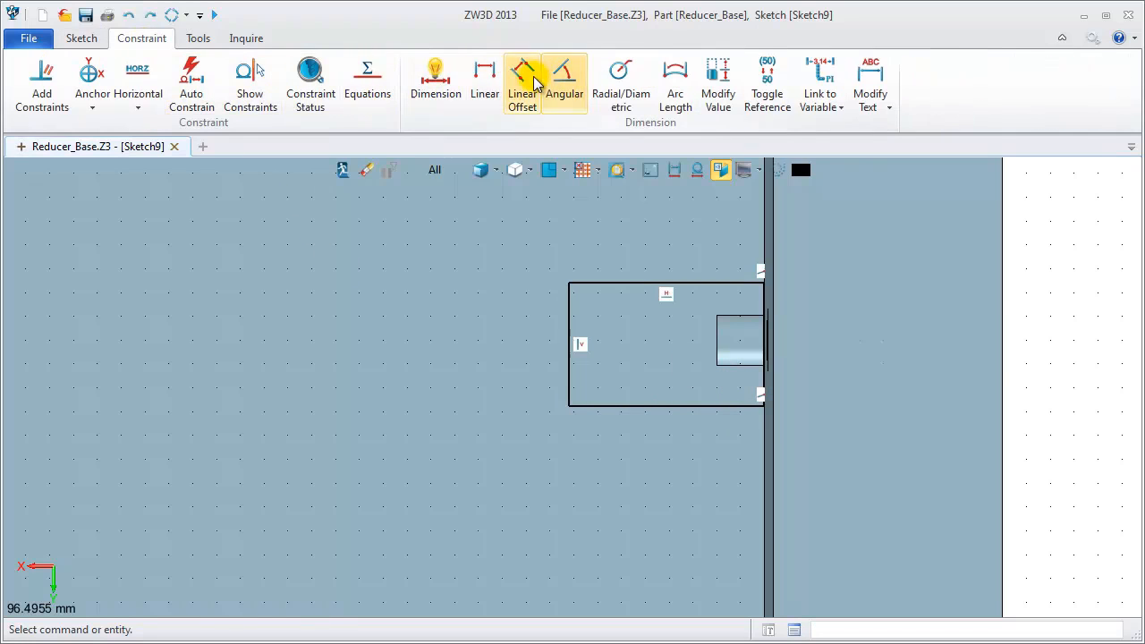
{"action": "left_click", "coordinate": [484, 81]}
{"action": "left_click", "coordinate": [761, 288]}
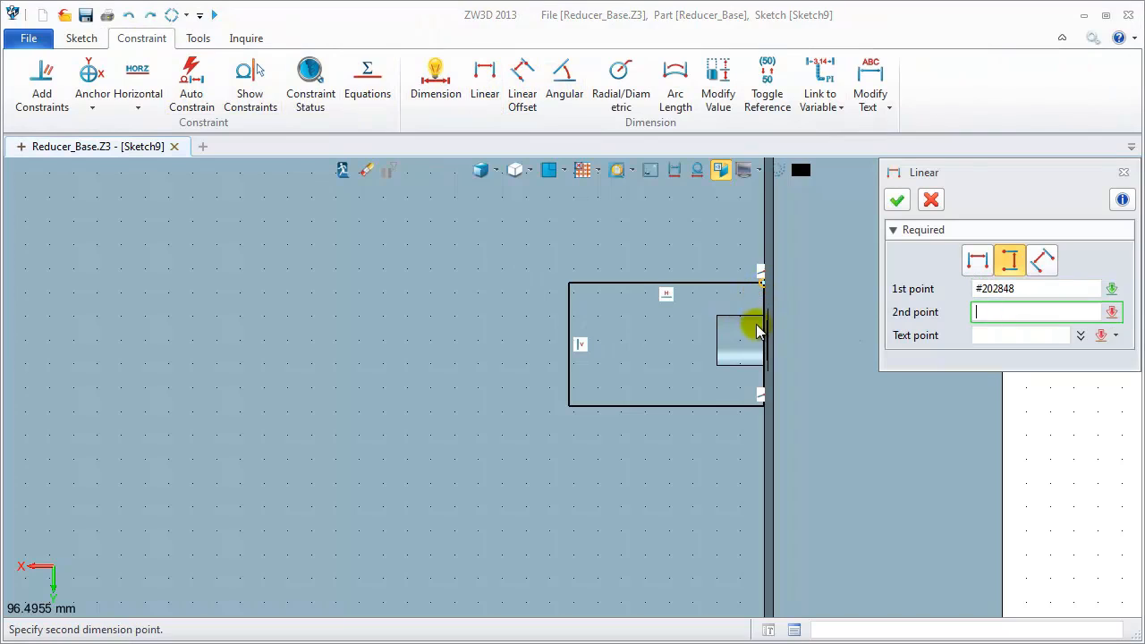
{"action": "scroll", "coordinate": [761, 345], "scroll_direction": "up", "scroll_amount": 5}
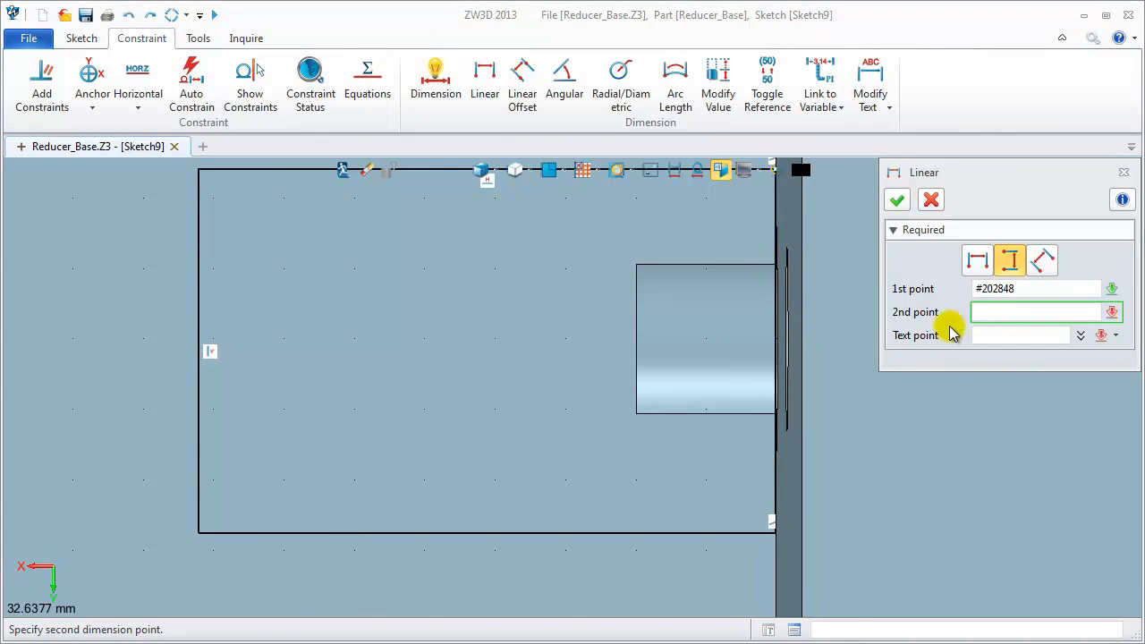
{"action": "left_click", "coordinate": [775, 348]}
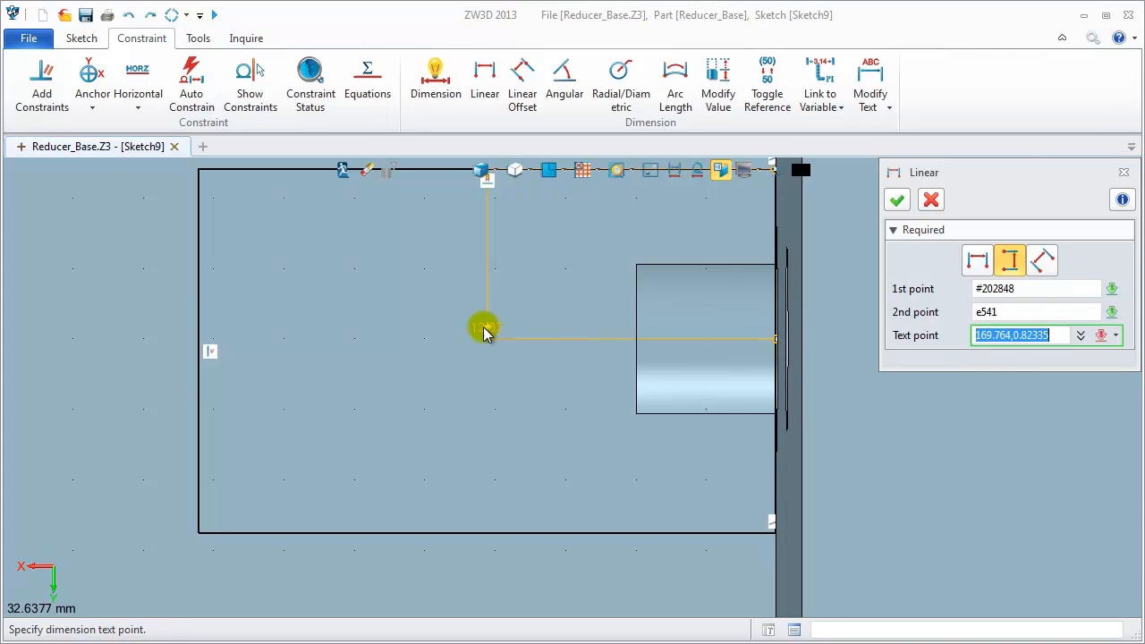
{"action": "left_click", "coordinate": [460, 258]}
{"action": "type", "text": "1"}
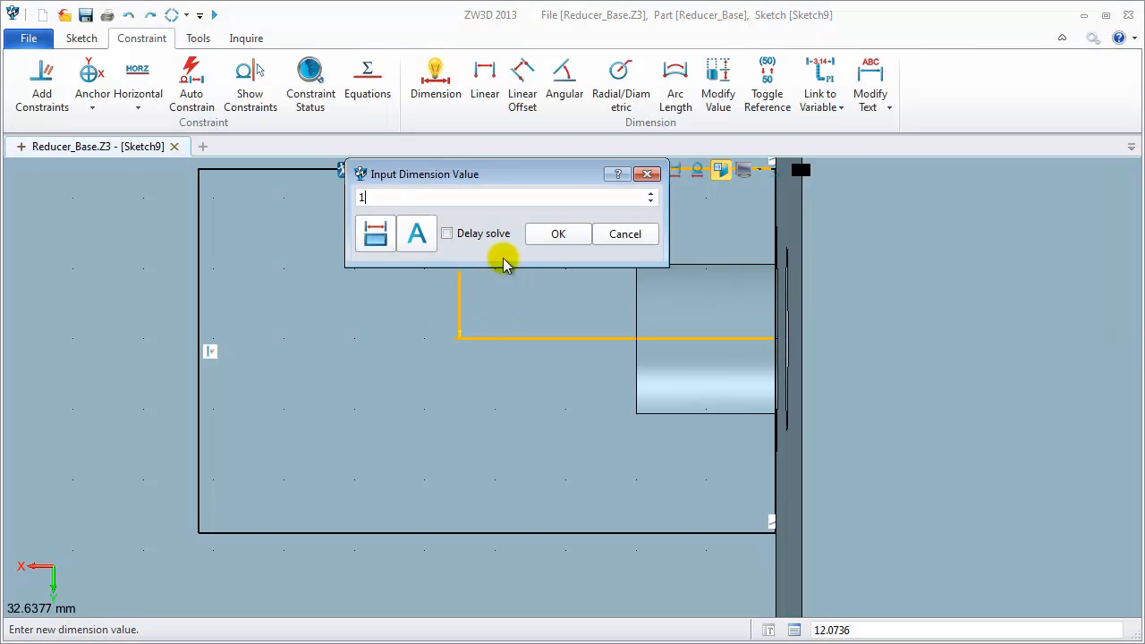
{"action": "type", "text": "5"}
{"action": "key", "text": "Return"}
{"action": "scroll", "coordinate": [660, 338], "scroll_direction": "down", "scroll_amount": 3}
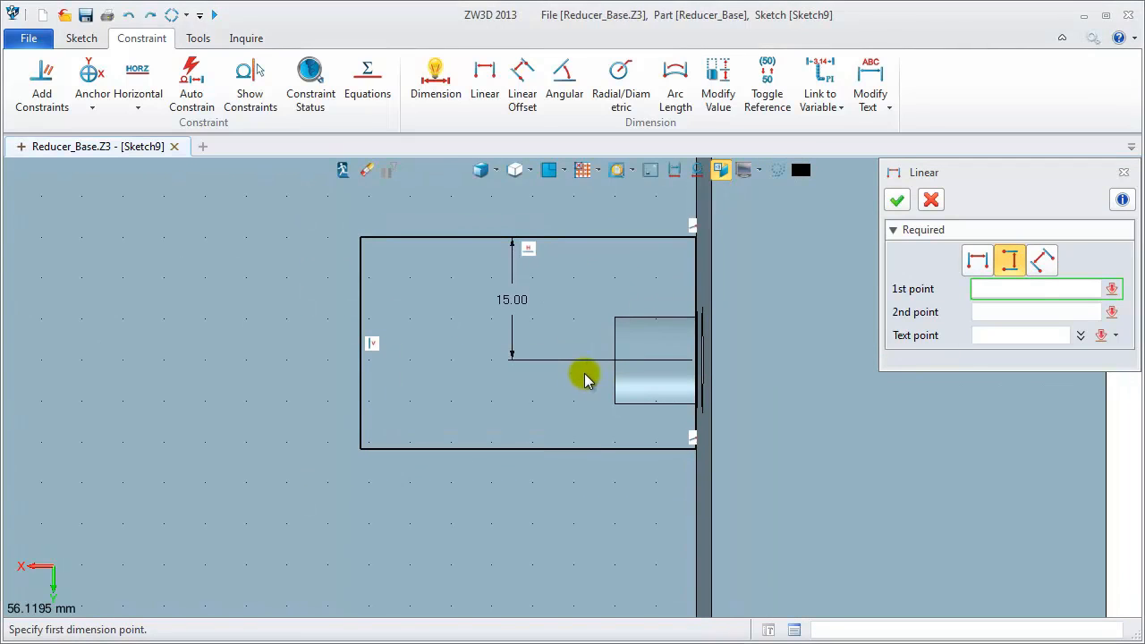
Dimension the rectangle's free vertical side between its corners and set it to 30 mm.
{"action": "left_click", "coordinate": [363, 240]}
{"action": "left_click", "coordinate": [360, 449]}
{"action": "left_click", "coordinate": [311, 347]}
{"action": "type", "text": "30"}
{"action": "key", "text": "Return"}
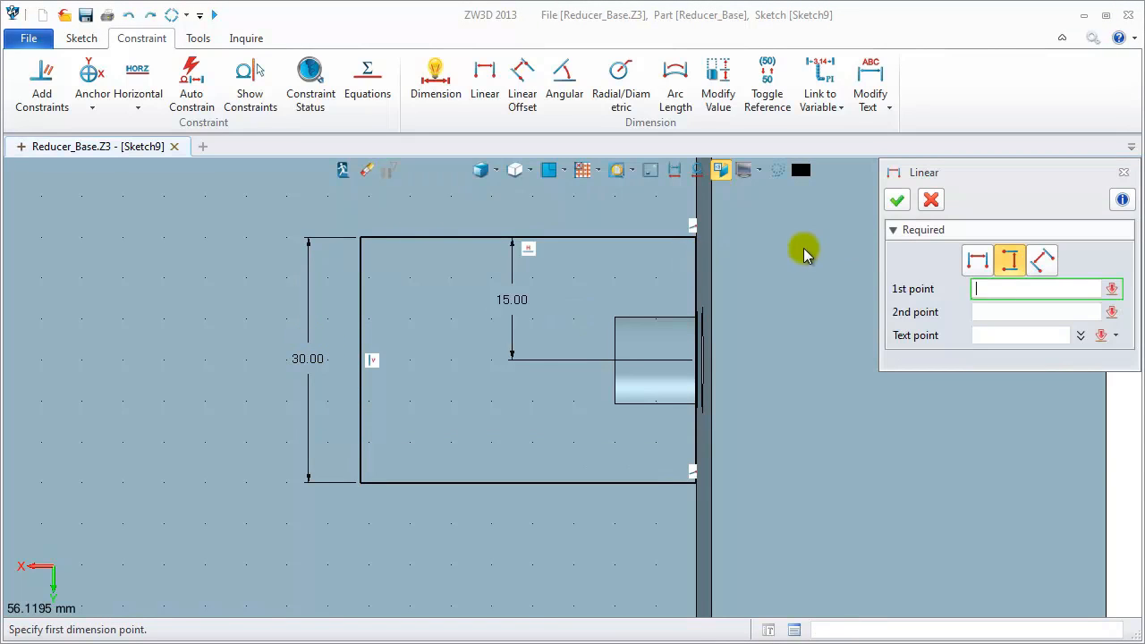
Add a horizontal dimension across the rectangle's upper side, set it to 40 mm and exit the sketch.
{"action": "left_click", "coordinate": [361, 238]}
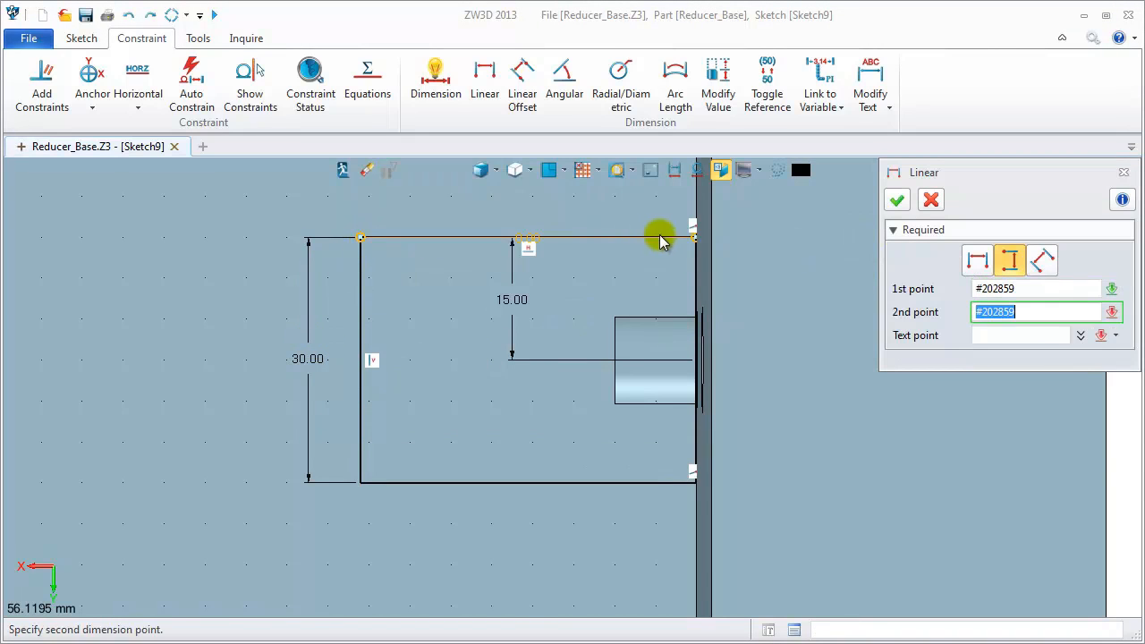
{"action": "left_click", "coordinate": [697, 239]}
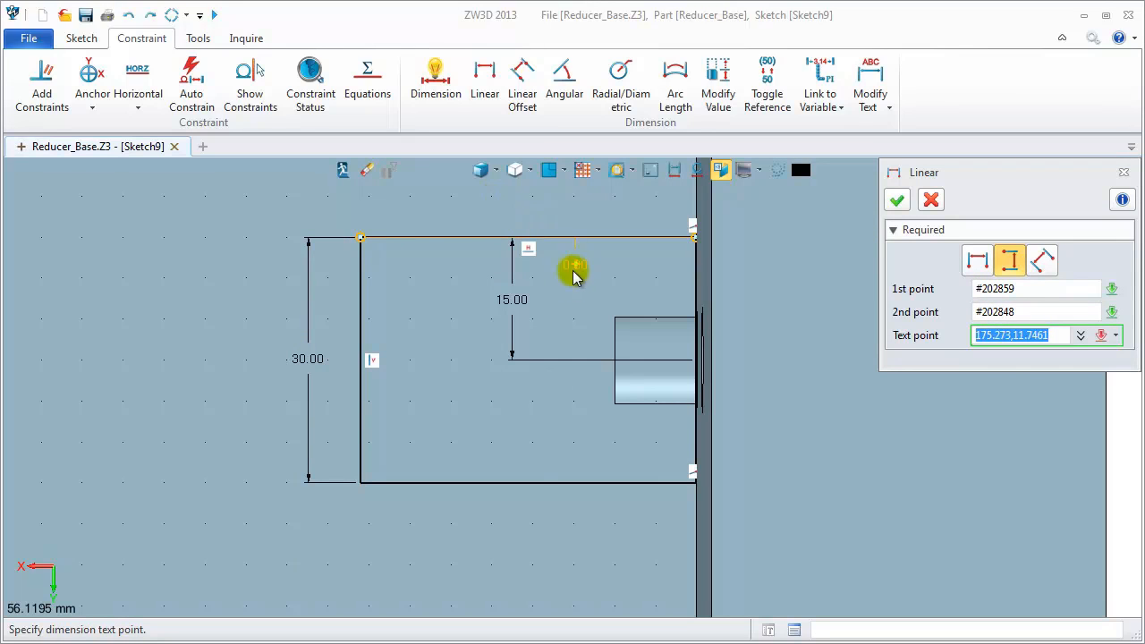
{"action": "left_click", "coordinate": [979, 260]}
{"action": "left_click", "coordinate": [548, 215]}
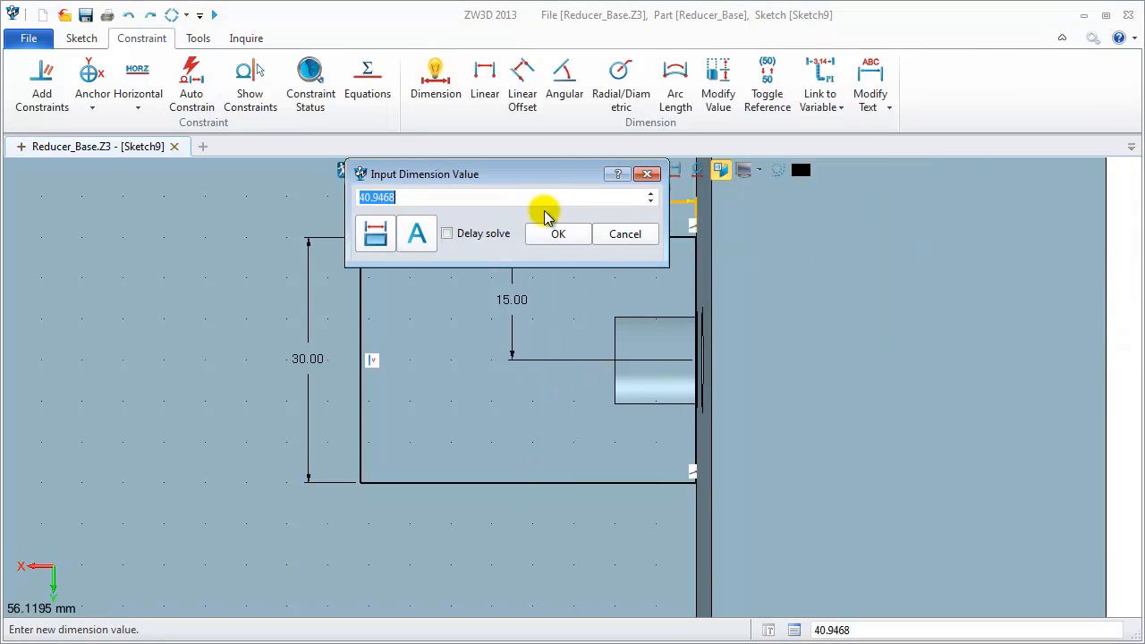
{"action": "type", "text": "40"}
{"action": "key", "text": "Return"}
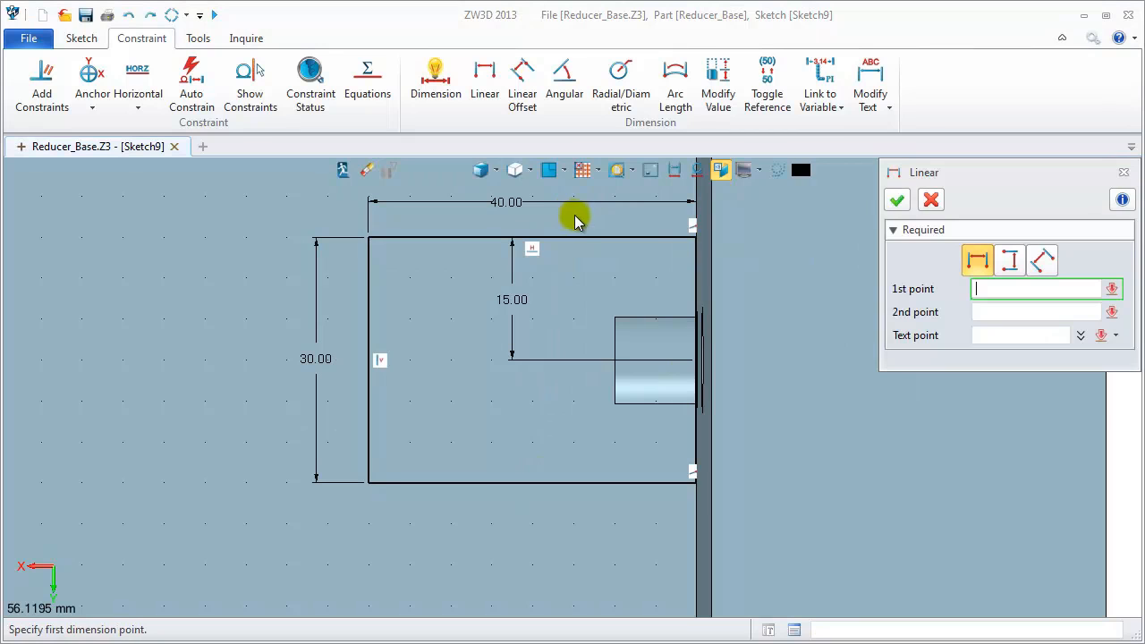
{"action": "left_click", "coordinate": [931, 201]}
{"action": "right_click", "coordinate": [869, 250]}
{"action": "left_click", "coordinate": [869, 250]}
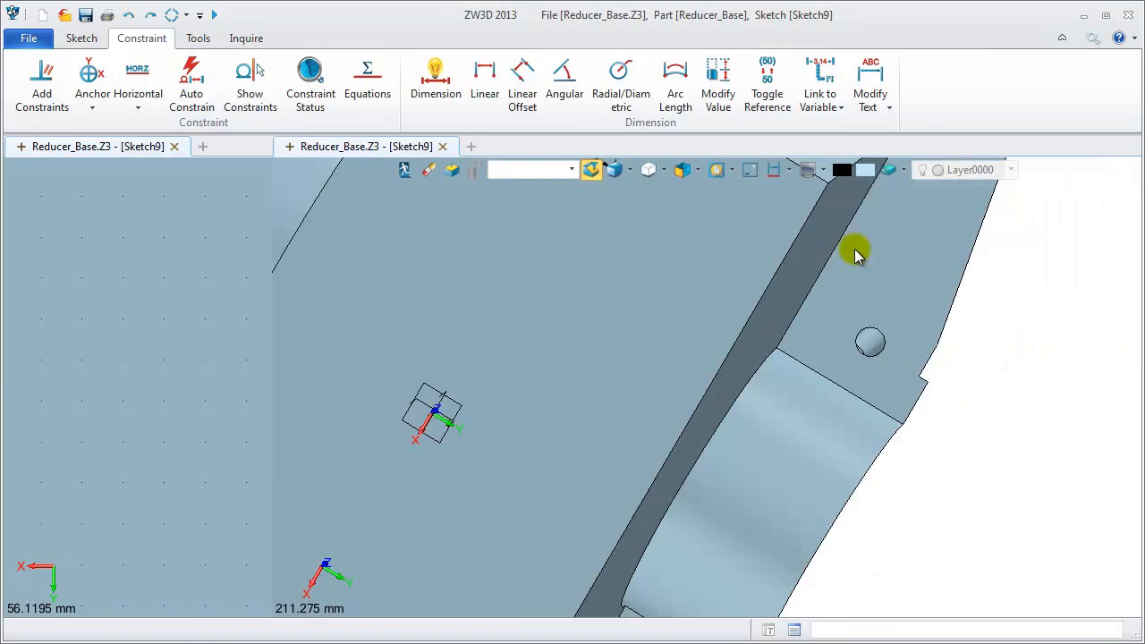
Extrude the rectangle sketch as a one-sided cut into the housing floor with the end set to -5 mm.
{"action": "left_click", "coordinate": [105, 80]}
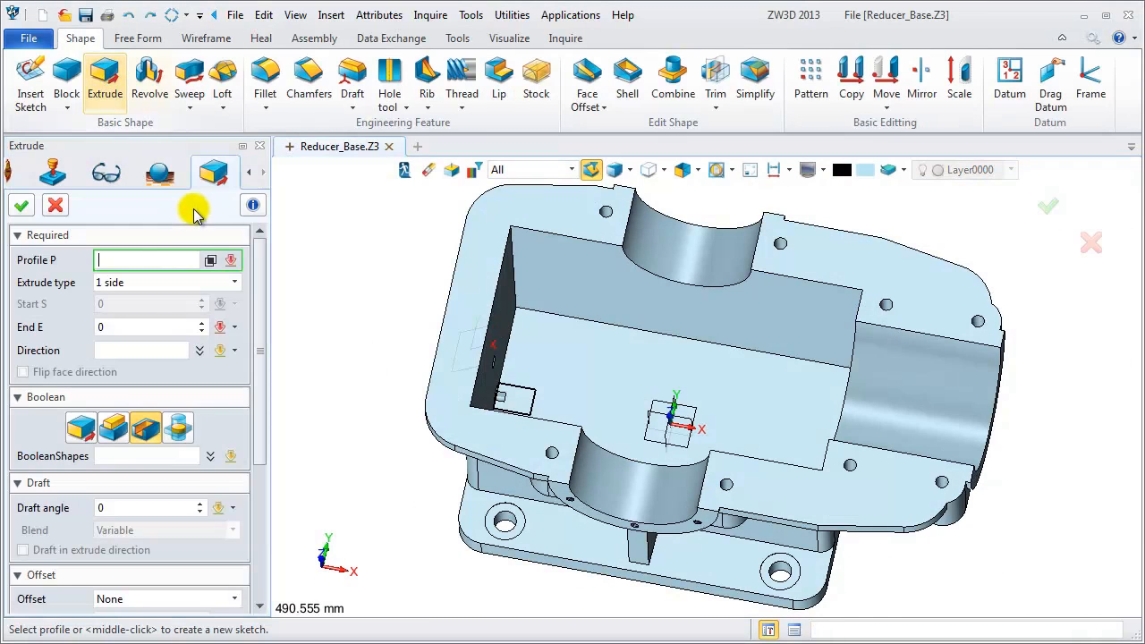
{"action": "left_click", "coordinate": [528, 391]}
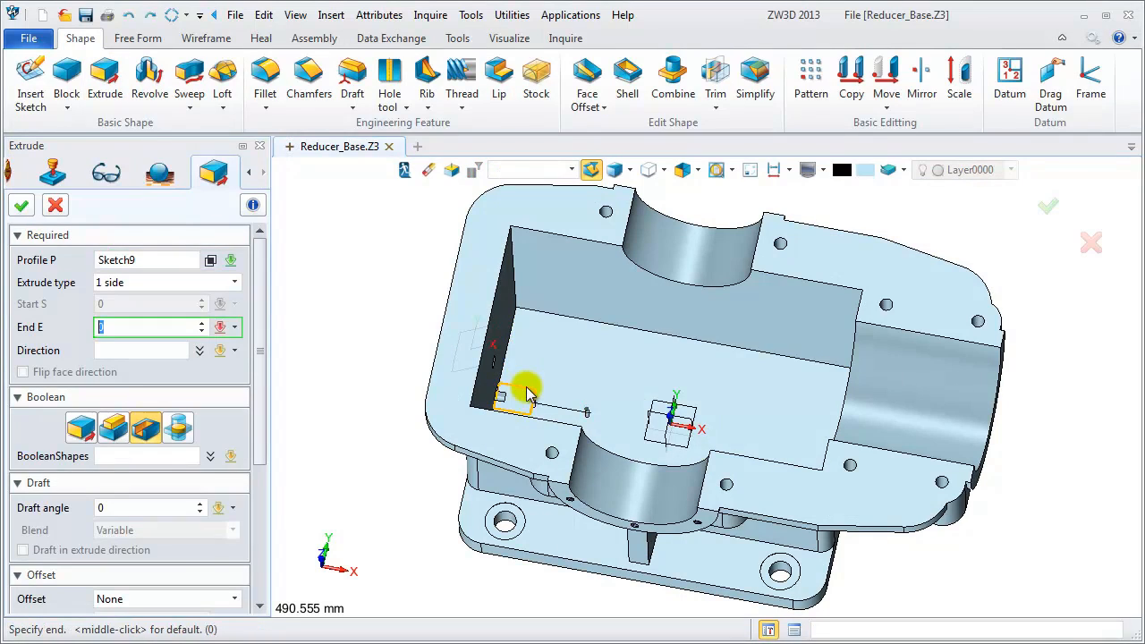
{"action": "left_click_drag", "start_coordinate": [534, 395], "coordinate": [542, 412]}
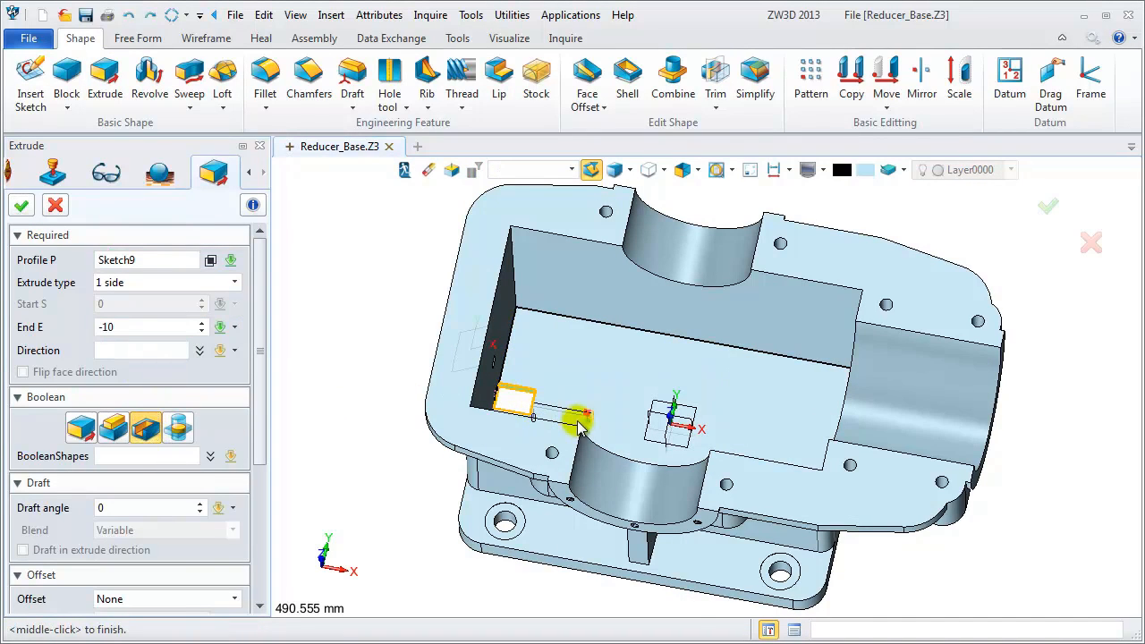
{"action": "scroll", "coordinate": [537, 407], "scroll_direction": "up", "scroll_amount": 5}
{"action": "scroll", "coordinate": [483, 376], "scroll_direction": "up", "scroll_amount": 2}
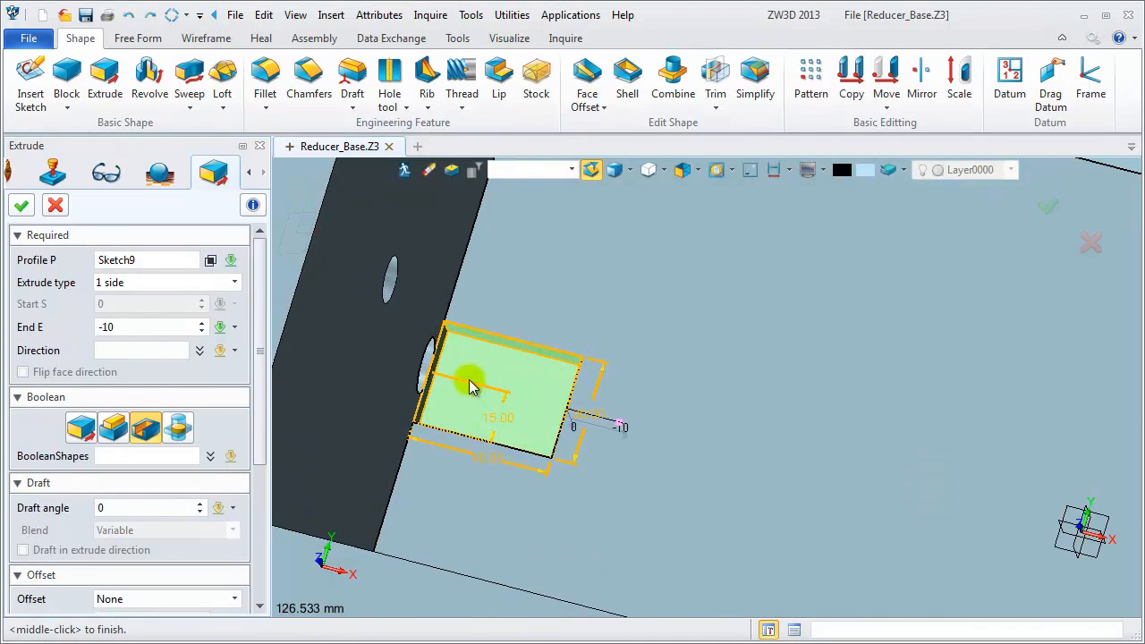
{"action": "left_click", "coordinate": [130, 329]}
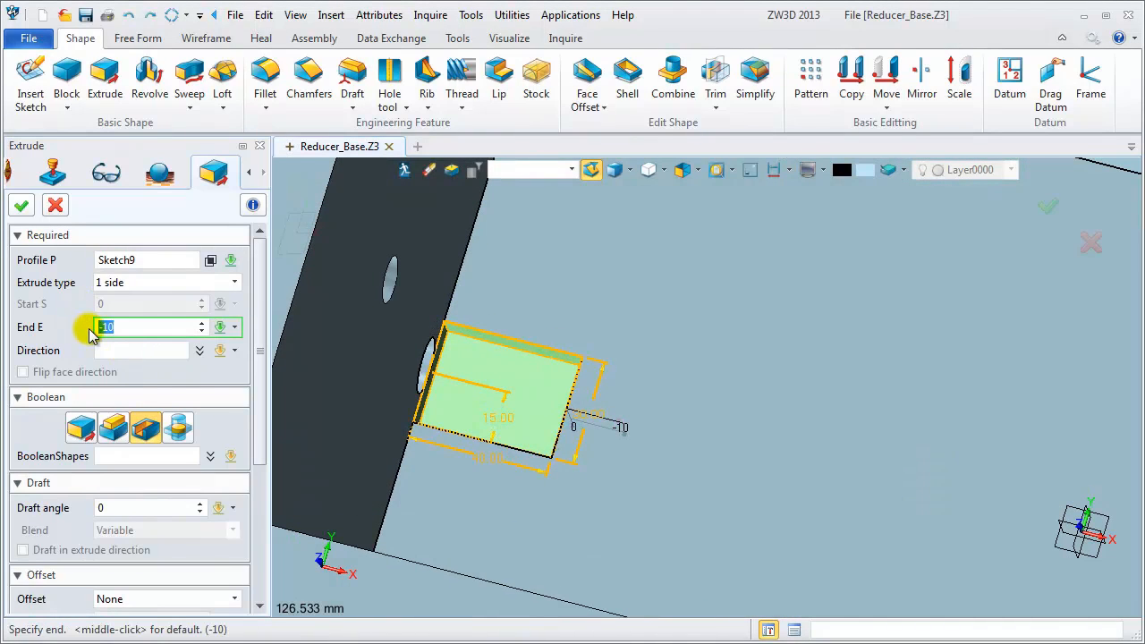
{"action": "key", "text": "Return"}
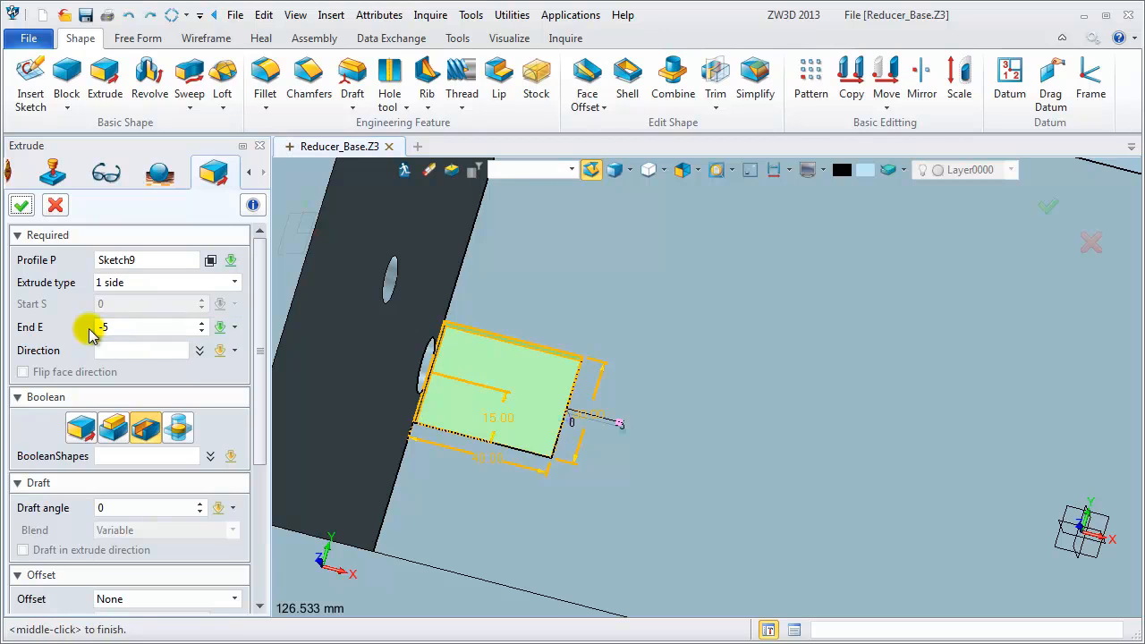
{"action": "right_click_drag", "start_coordinate": [383, 342], "coordinate": [480, 402]}
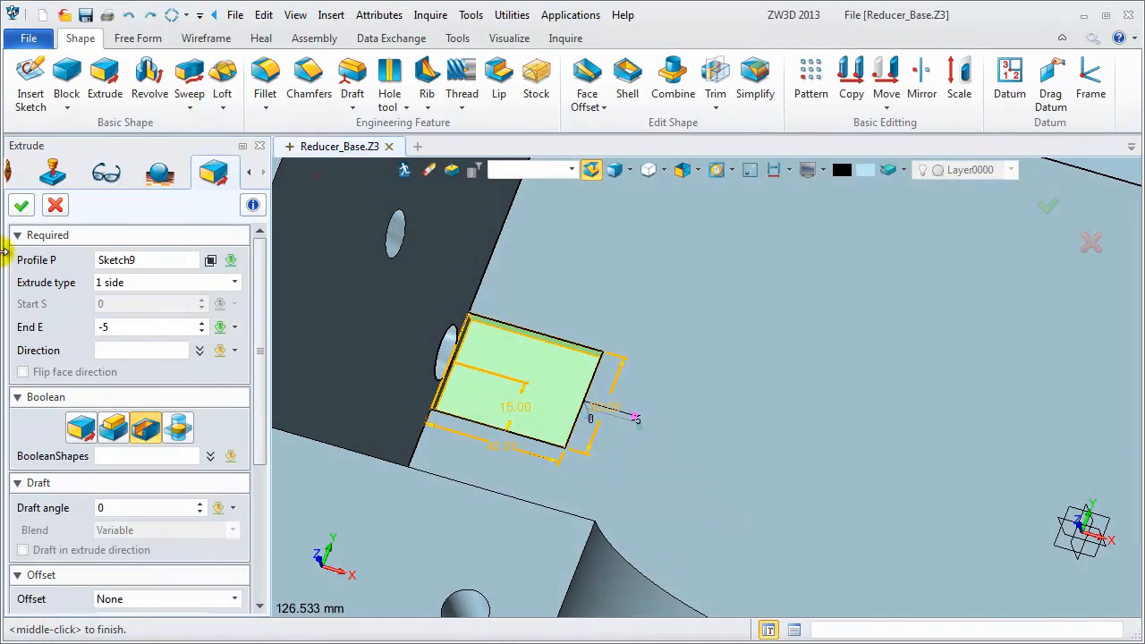
{"action": "left_click", "coordinate": [25, 211]}
Select three bottom edges of the floor recess beside the oil outlet and start a Fillet on them.
{"action": "scroll", "coordinate": [535, 334], "scroll_direction": "up", "scroll_amount": 3}
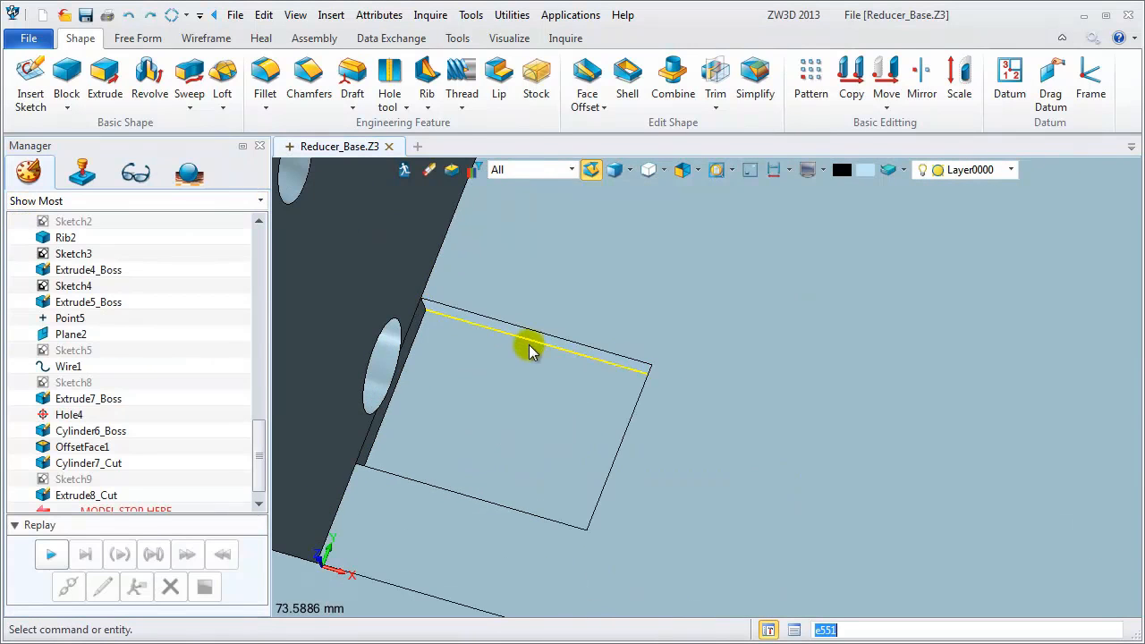
{"action": "left_click", "coordinate": [477, 333]}
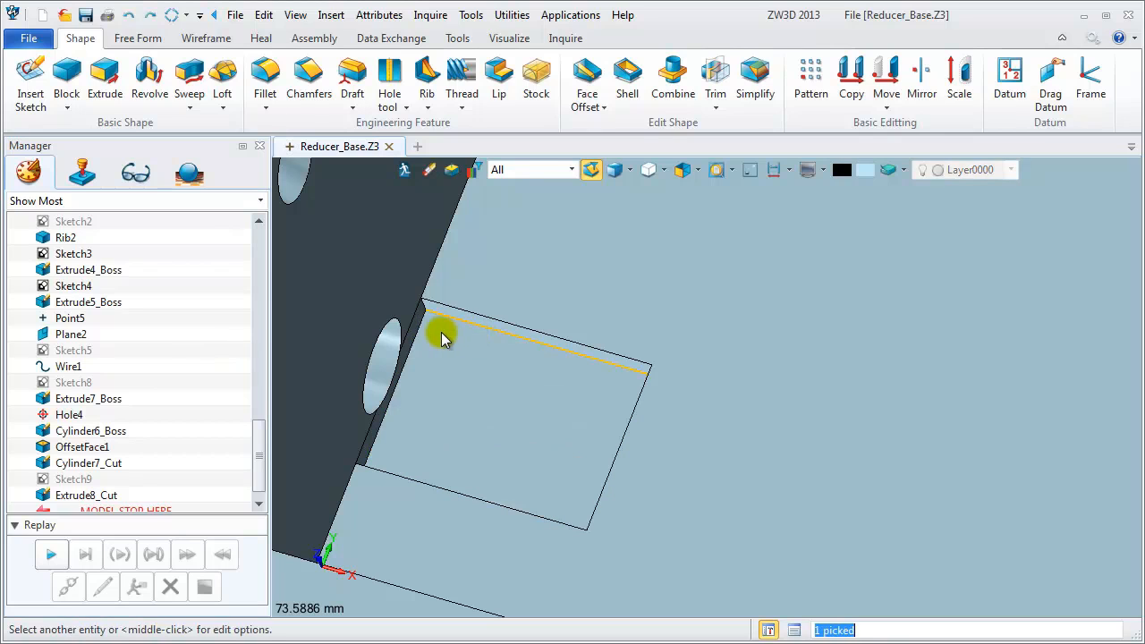
{"action": "left_click", "coordinate": [426, 337]}
{"action": "right_click_drag", "start_coordinate": [426, 337], "coordinate": [580, 400]}
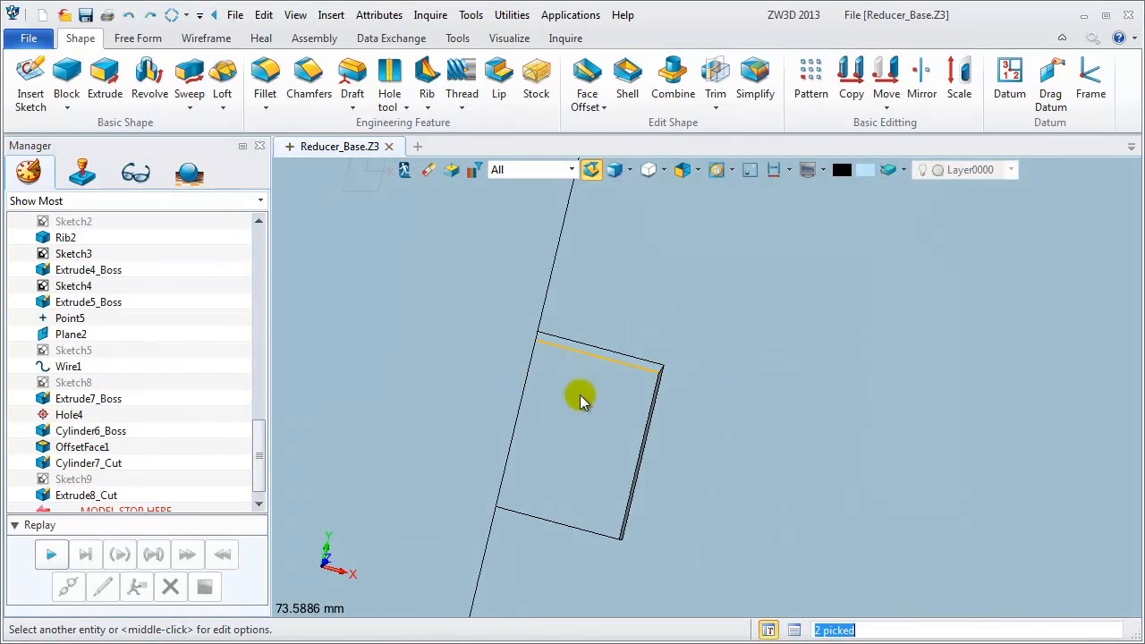
{"action": "left_click", "coordinate": [654, 395]}
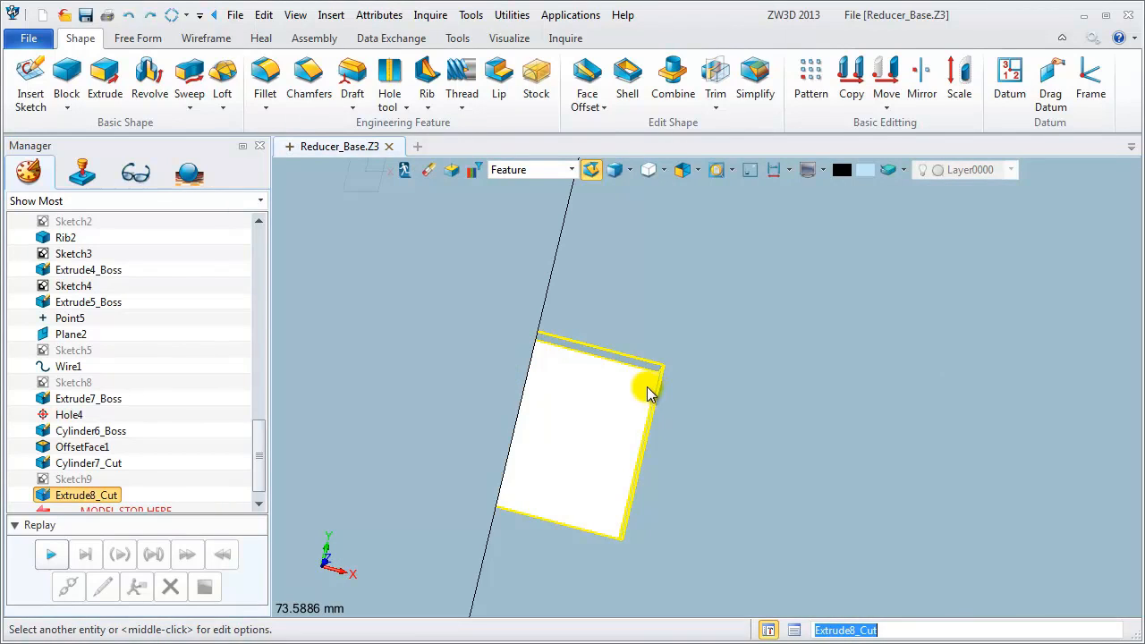
{"action": "right_click_drag", "start_coordinate": [544, 421], "coordinate": [543, 361]}
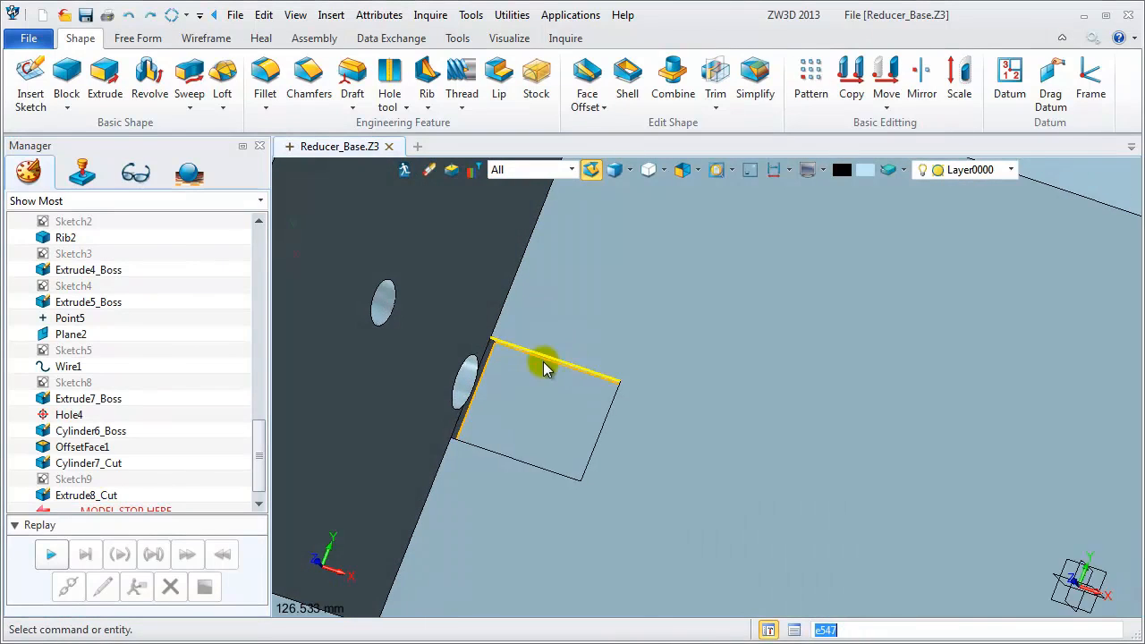
{"action": "left_click", "coordinate": [543, 362]}
{"action": "scroll", "coordinate": [533, 360], "scroll_direction": "up", "scroll_amount": 3}
{"action": "right_click_drag", "start_coordinate": [466, 446], "coordinate": [519, 503]}
{"action": "left_click", "coordinate": [388, 535]}
{"action": "right_click_drag", "start_coordinate": [691, 543], "coordinate": [537, 268]}
{"action": "left_click", "coordinate": [265, 81]}
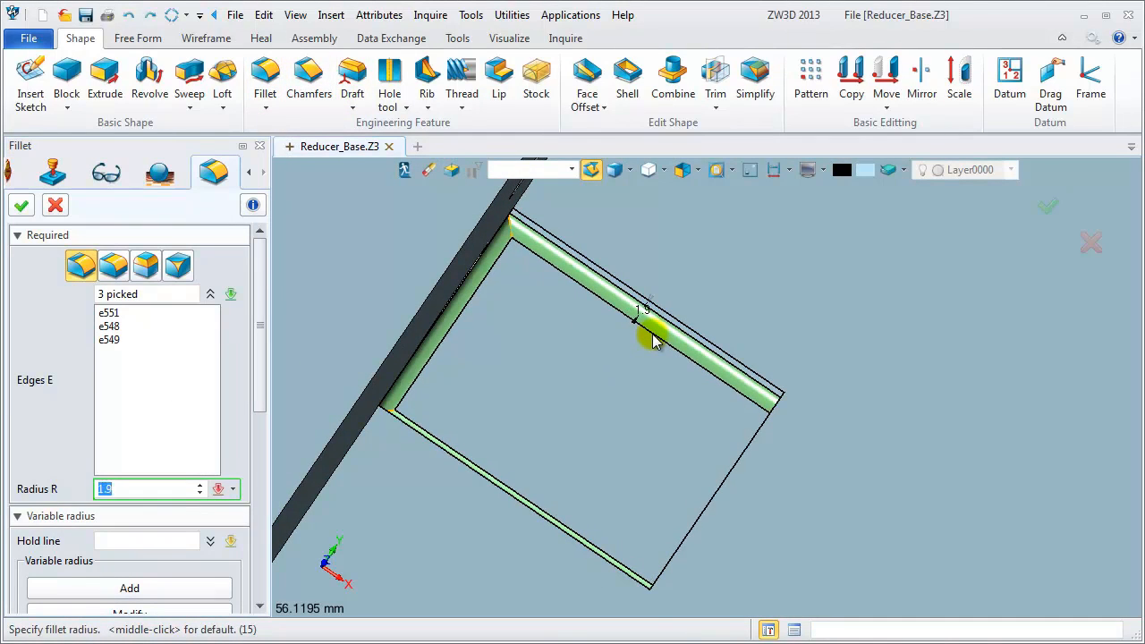
Set the fillet radius to 2 mm, add the recess's remaining bottom edge and create the fillet.
{"action": "left_click", "coordinate": [653, 340]}
{"action": "right_click_drag", "start_coordinate": [653, 340], "coordinate": [550, 383]}
{"action": "left_click", "coordinate": [173, 296]}
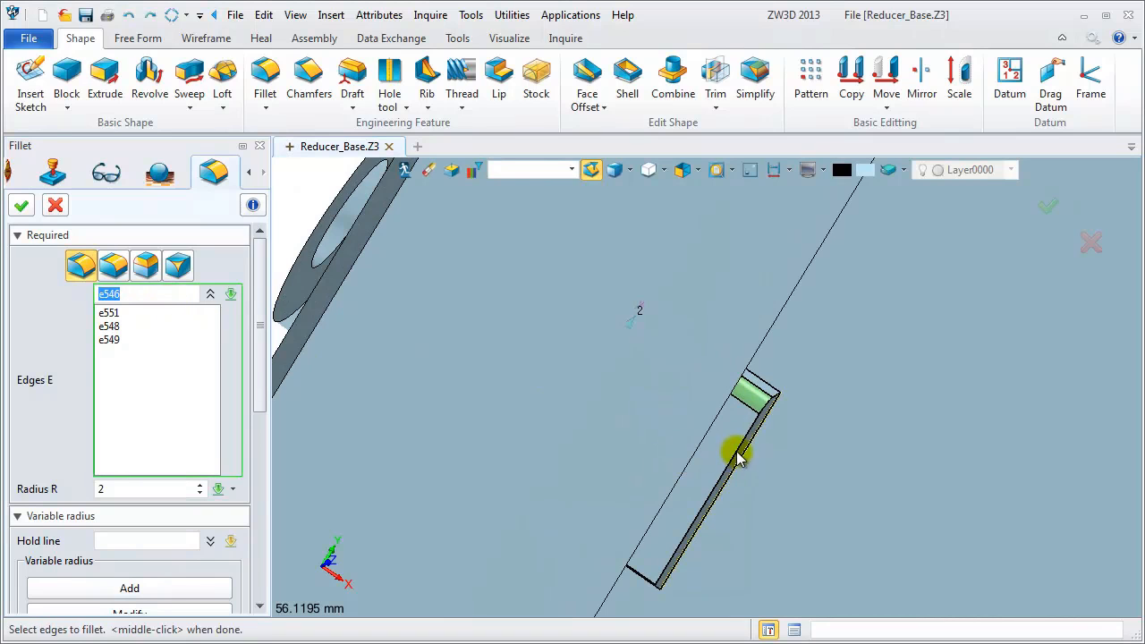
{"action": "left_click", "coordinate": [733, 453]}
{"action": "right_click_drag", "start_coordinate": [734, 453], "coordinate": [680, 428]}
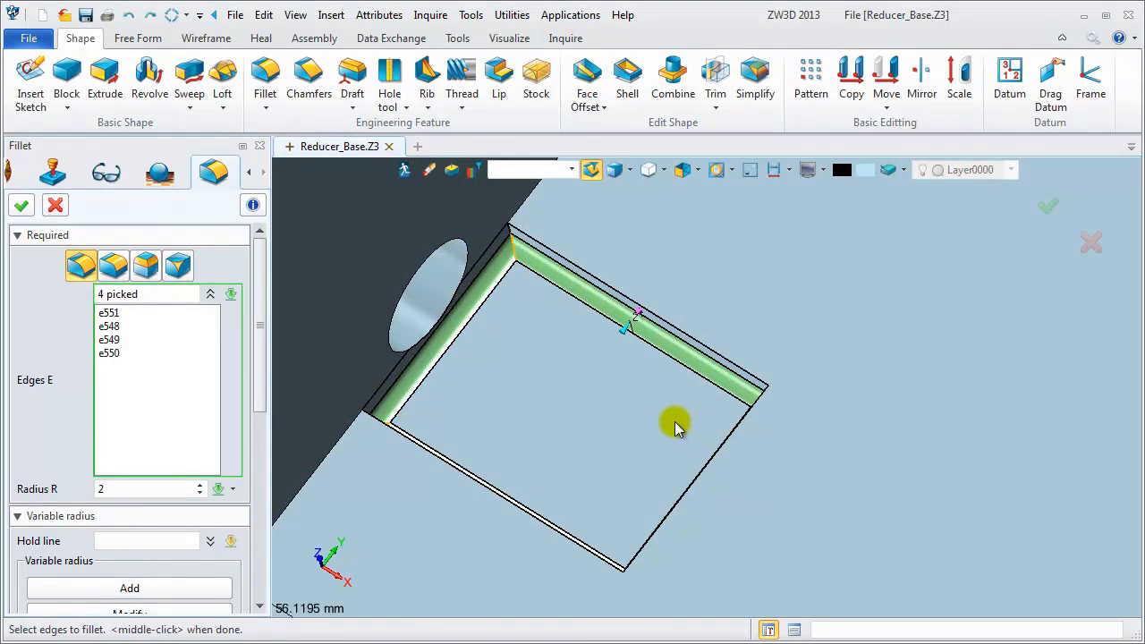
{"action": "scroll", "coordinate": [674, 424], "scroll_direction": "down", "scroll_amount": 3}
{"action": "left_click", "coordinate": [22, 206]}
Fillet the inner arc edge on the front side bearing bore's outer face with a 2 mm radius.
{"action": "right_click_drag", "start_coordinate": [511, 409], "coordinate": [614, 391]}
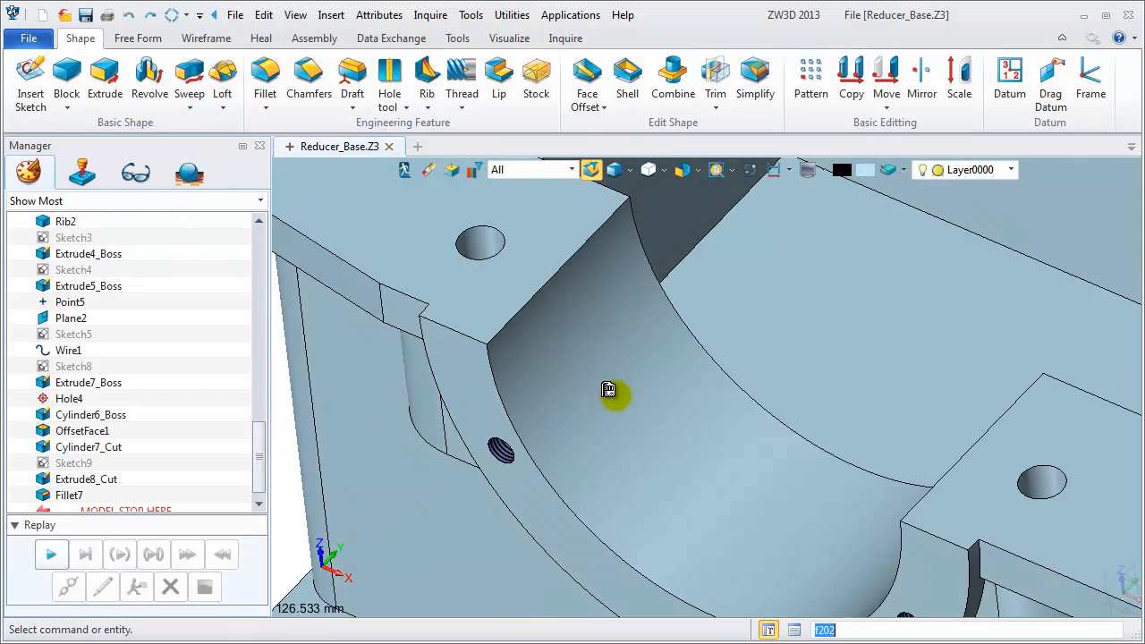
{"action": "scroll", "coordinate": [611, 402], "scroll_direction": "down", "scroll_amount": 6}
{"action": "right_click_drag", "start_coordinate": [577, 430], "coordinate": [493, 478]}
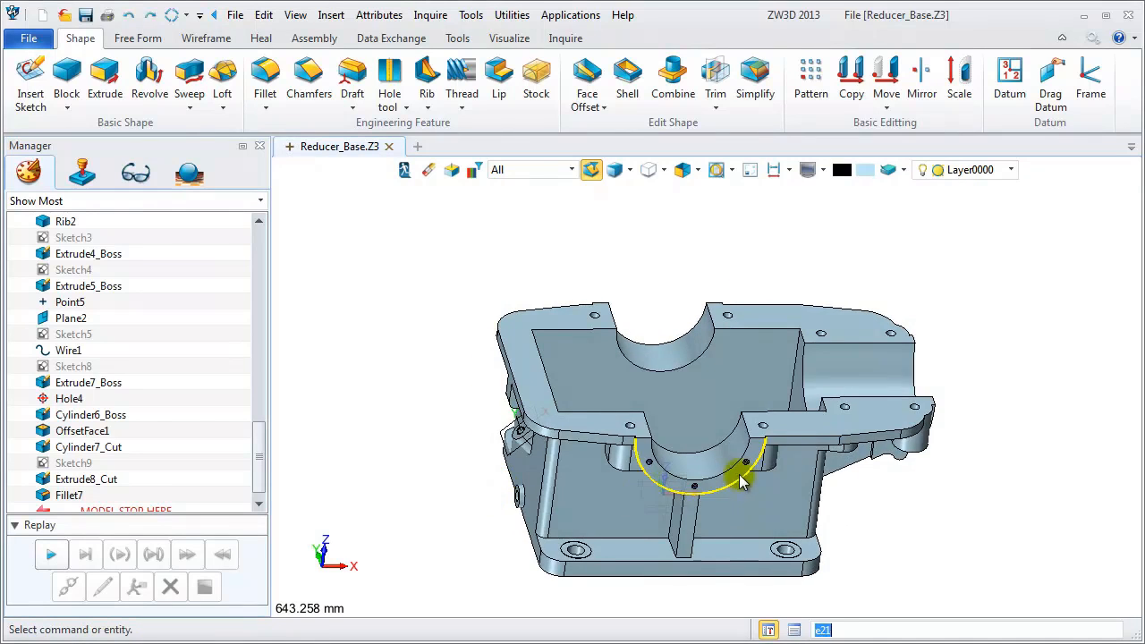
{"action": "scroll", "coordinate": [695, 473], "scroll_direction": "up", "scroll_amount": 3}
{"action": "middle_click", "coordinate": [695, 480]}
{"action": "left_click", "coordinate": [695, 479]}
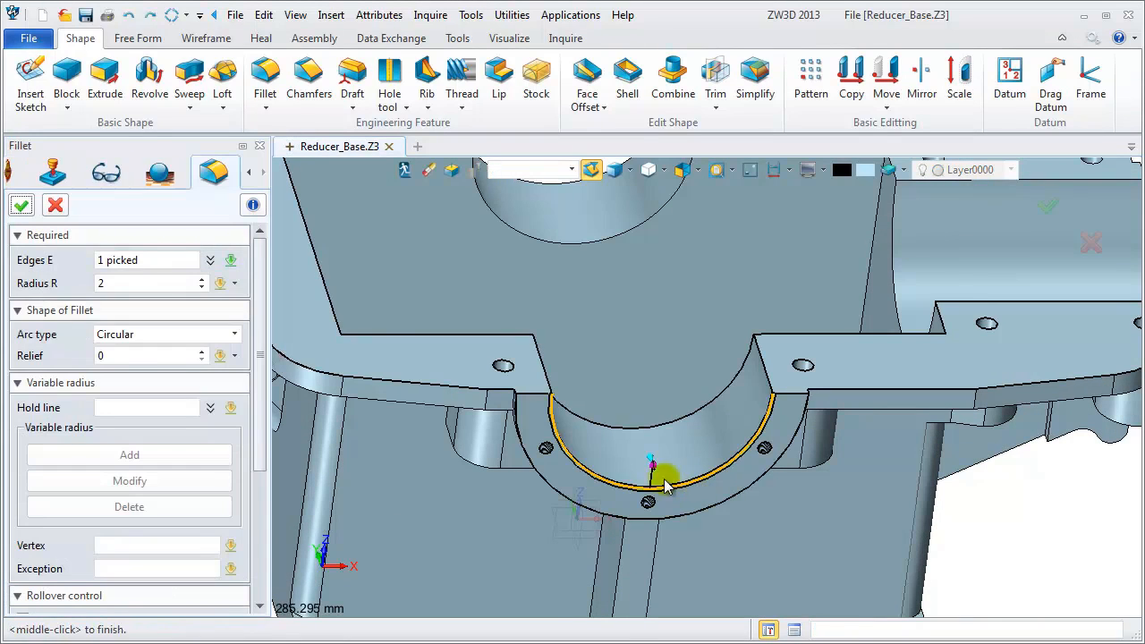
{"action": "left_click", "coordinate": [25, 209]}
Fillet the matching inner arc edge of the bearing bore on the opposite side of the housing.
{"action": "right_click_drag", "start_coordinate": [438, 409], "coordinate": [567, 450]}
{"action": "left_click", "coordinate": [549, 473]}
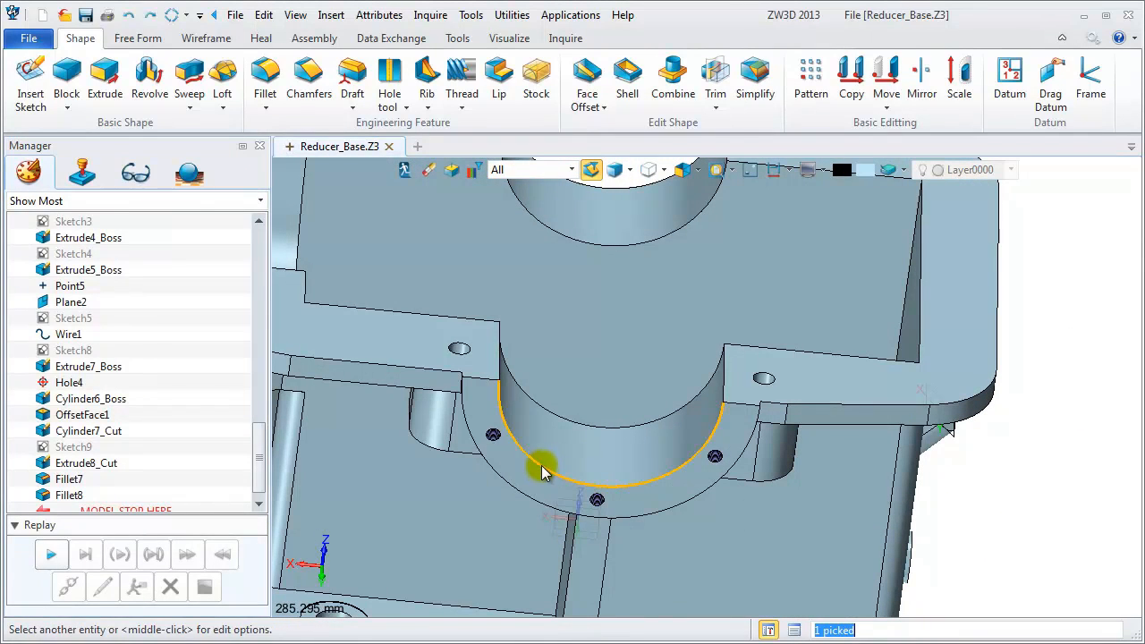
{"action": "middle_click", "coordinate": [541, 470]}
{"action": "left_click", "coordinate": [21, 206]}
{"action": "right_click_drag", "start_coordinate": [498, 460], "coordinate": [447, 439]}
{"action": "scroll", "coordinate": [483, 510], "scroll_direction": "down", "scroll_amount": 3}
{"action": "right_click_drag", "start_coordinate": [854, 570], "coordinate": [827, 538]}
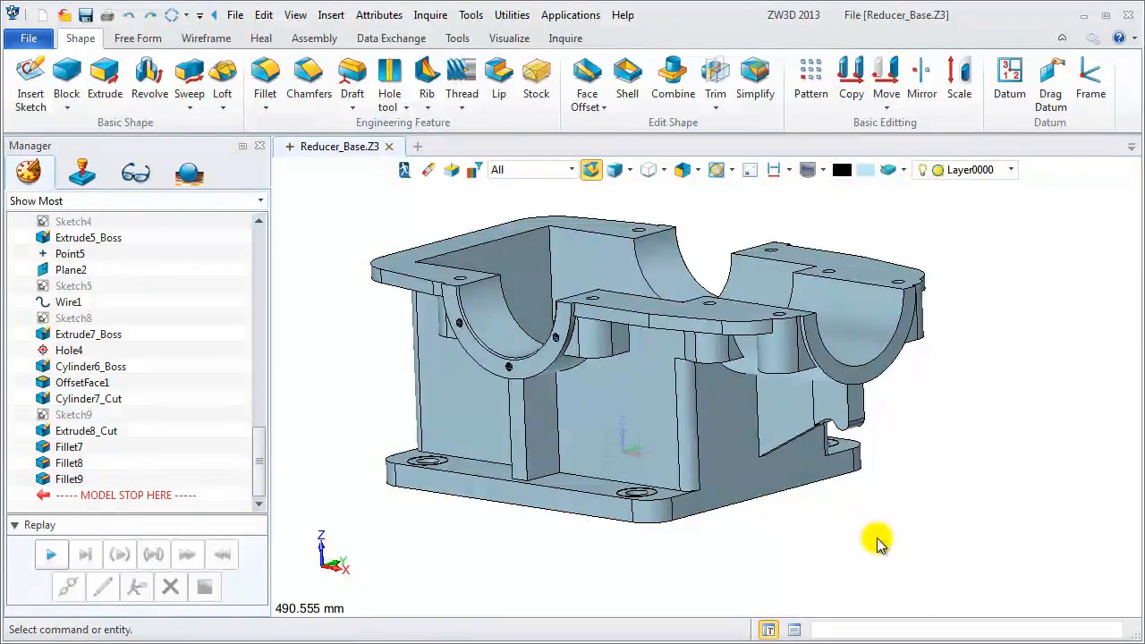